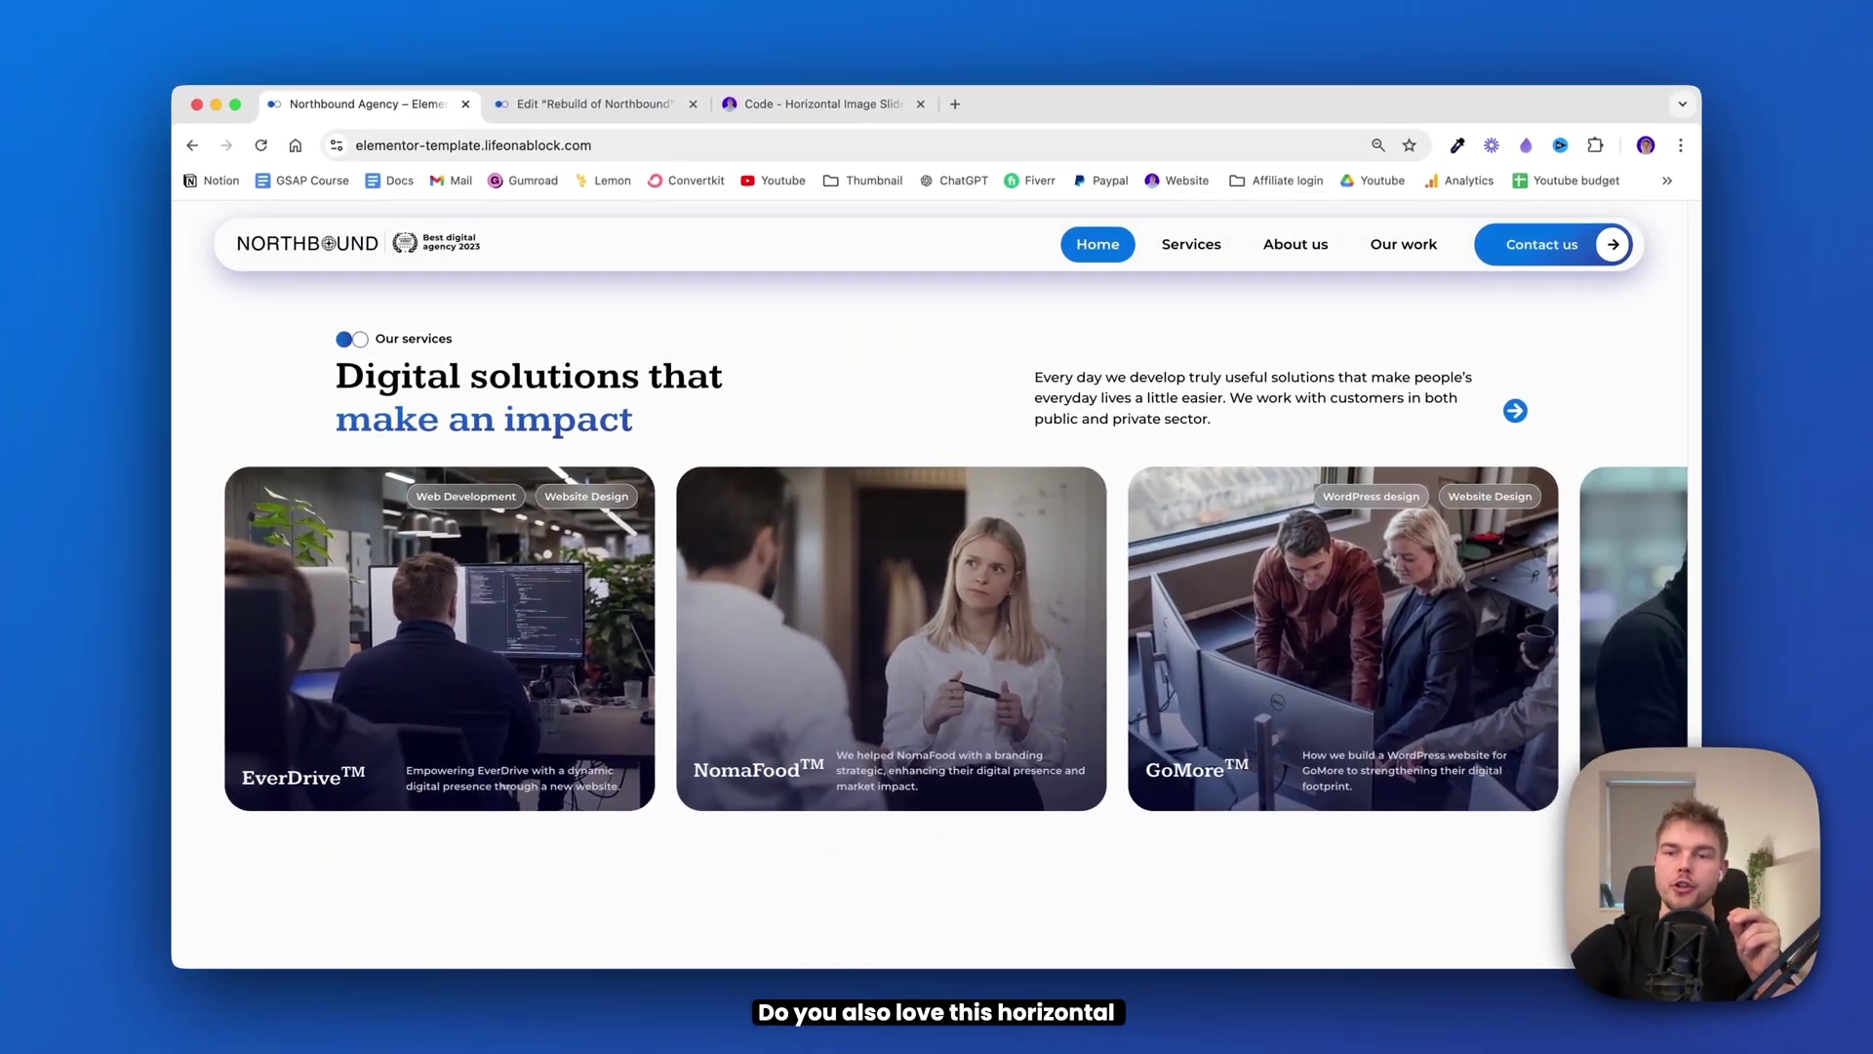
# Examine how the service cards on the live Northbound page move horizontally when scrolling down and back up
pyautogui.scroll(-5, 937, 634)
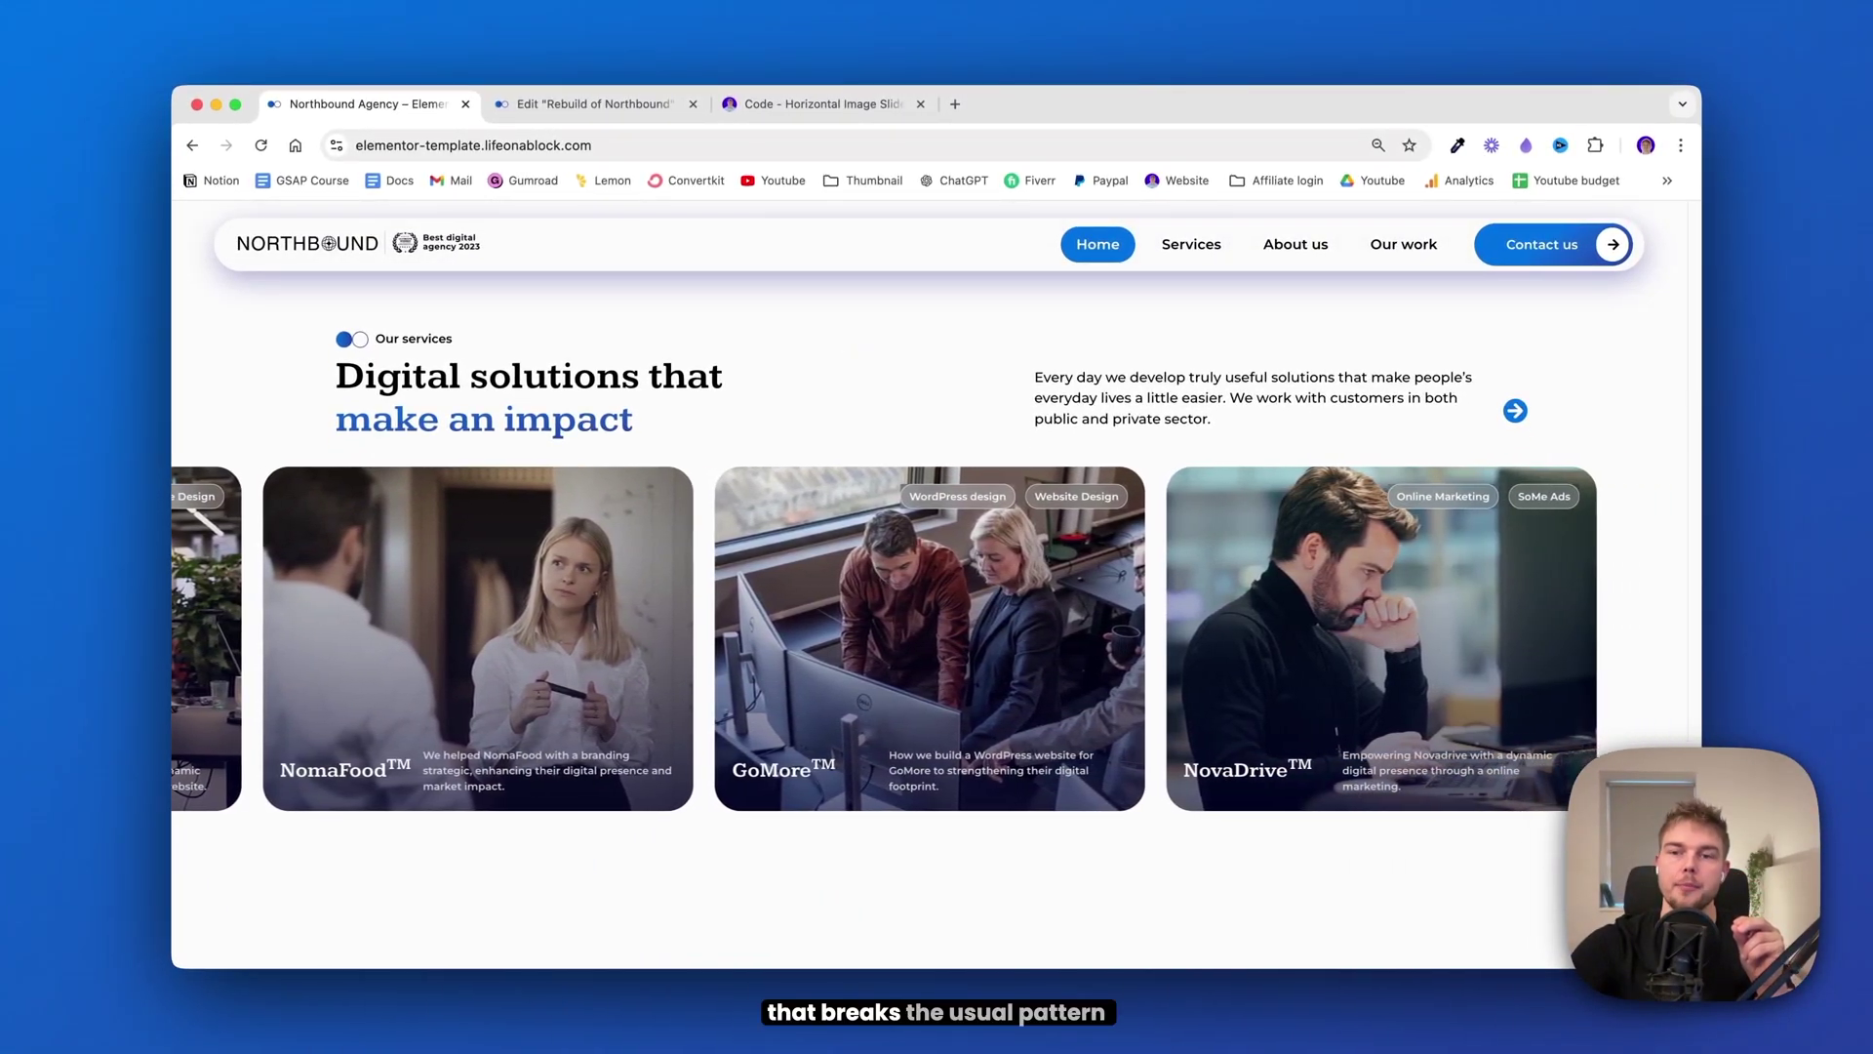
pyautogui.scroll(-2, 746, 639)
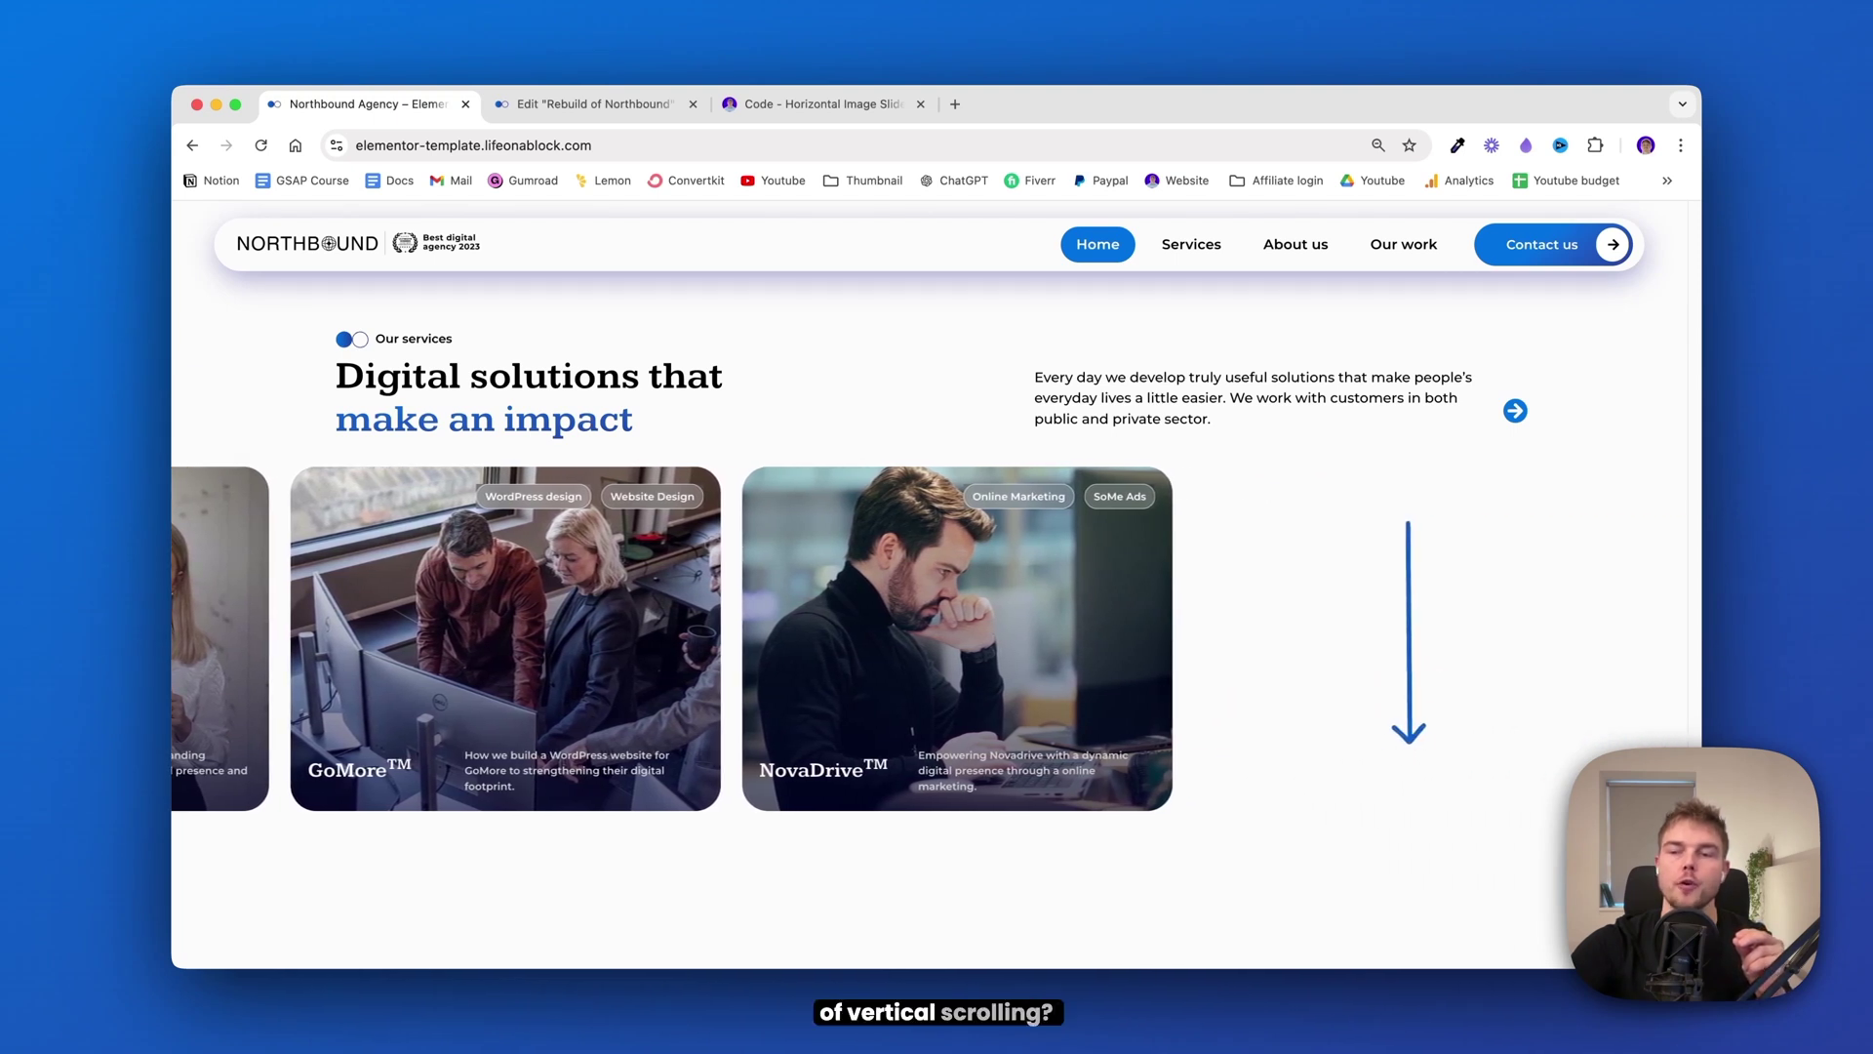
pyautogui.scroll(-4, 741, 639)
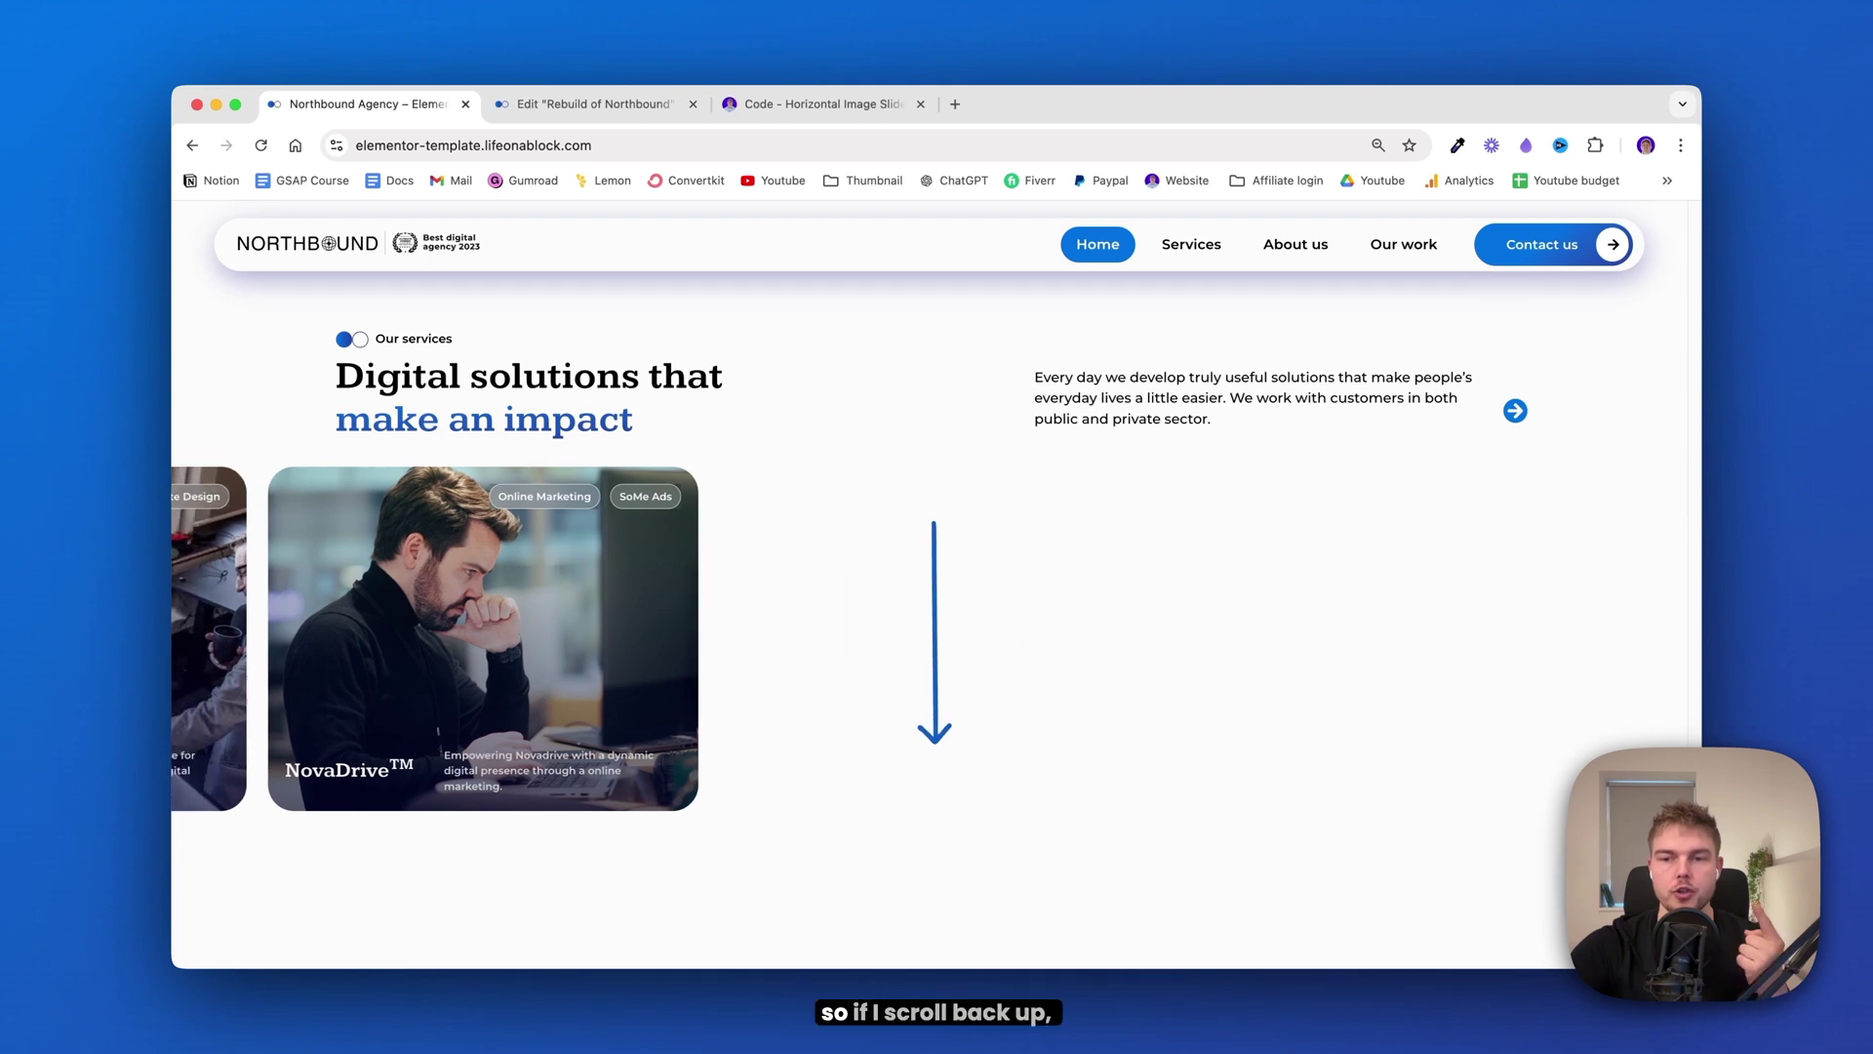
pyautogui.scroll(7, 868, 639)
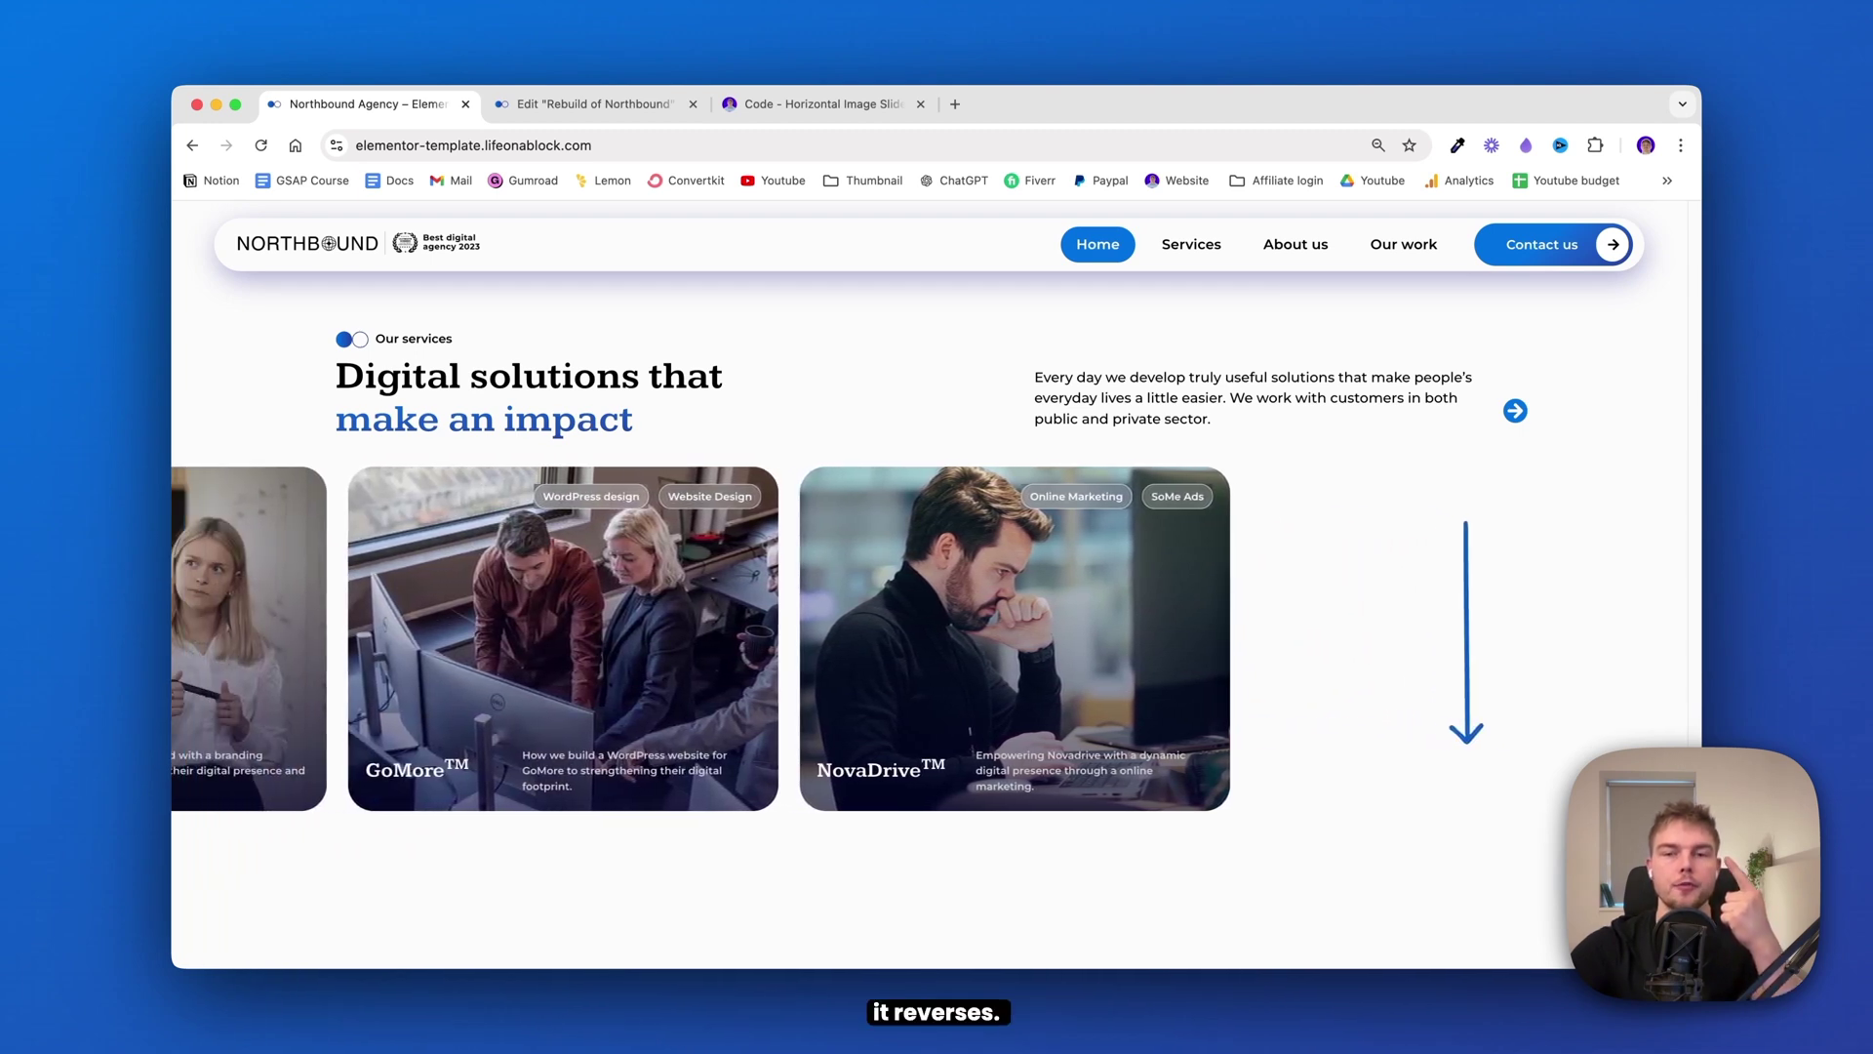
pyautogui.scroll(7, 1564, 780)
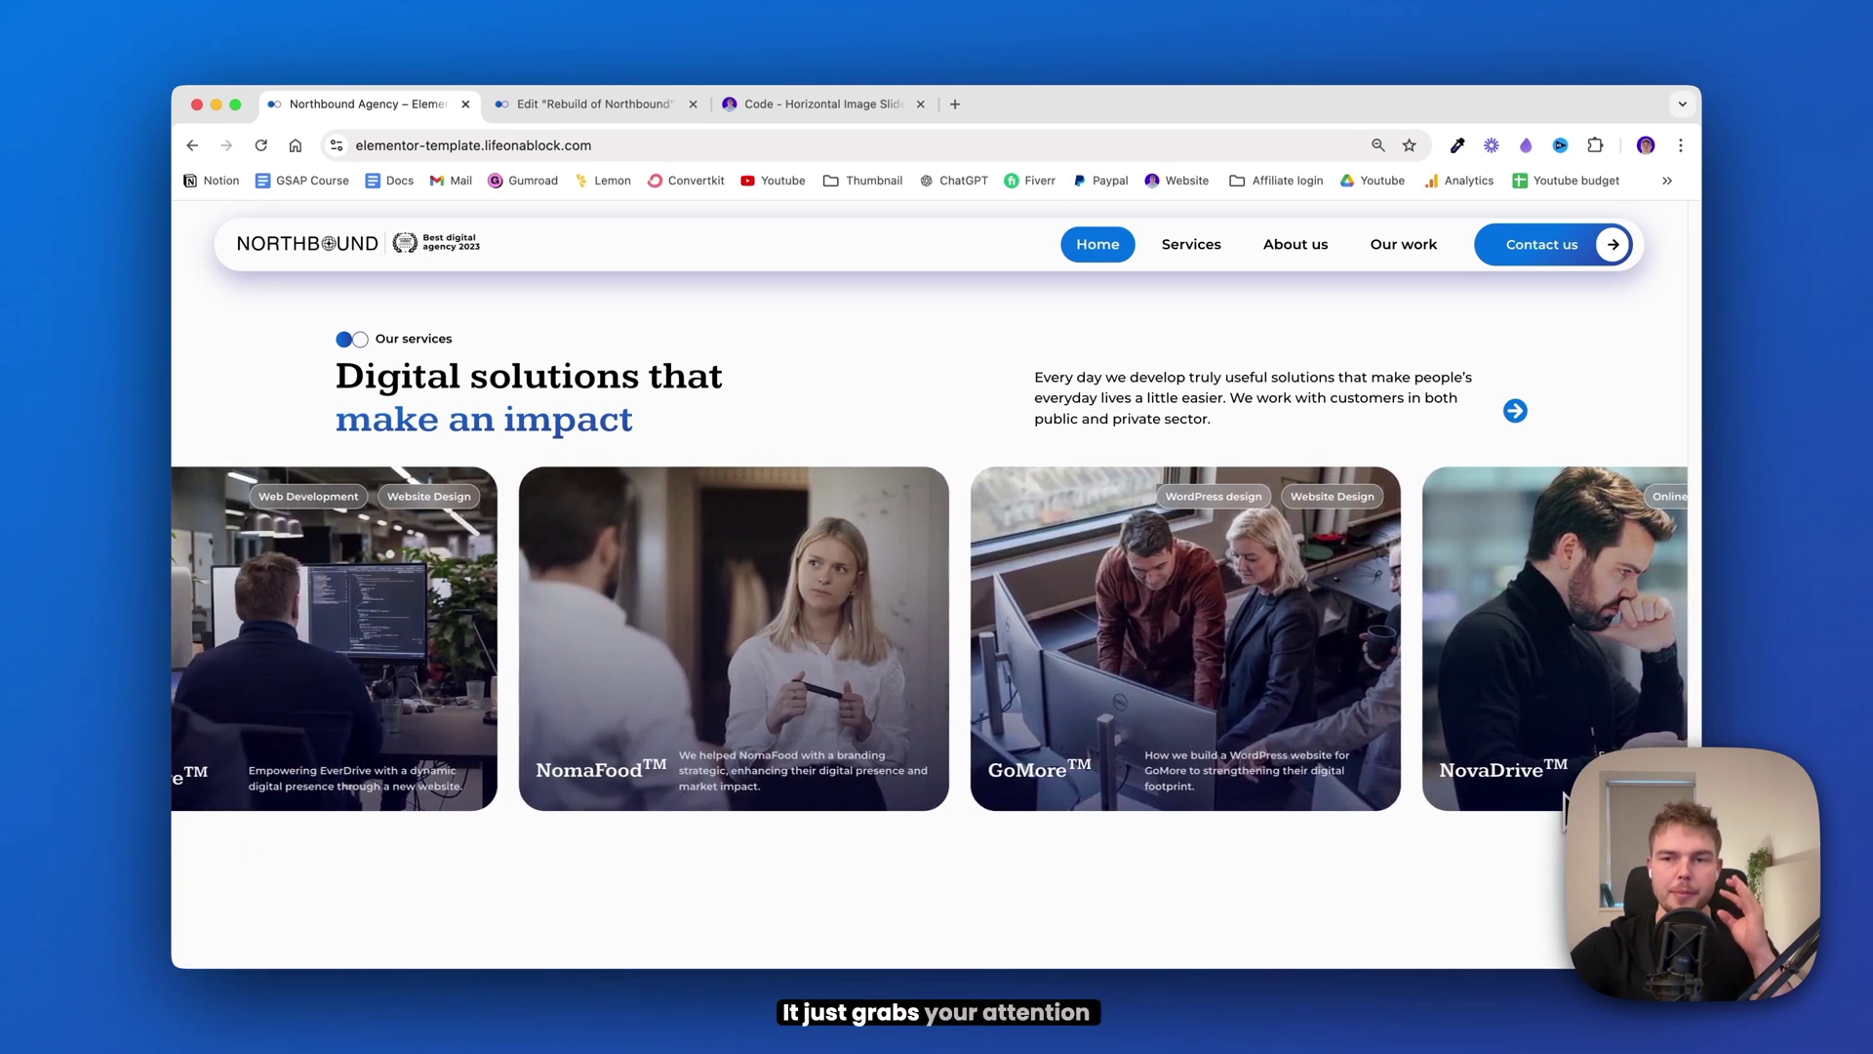
pyautogui.scroll(2, 1566, 775)
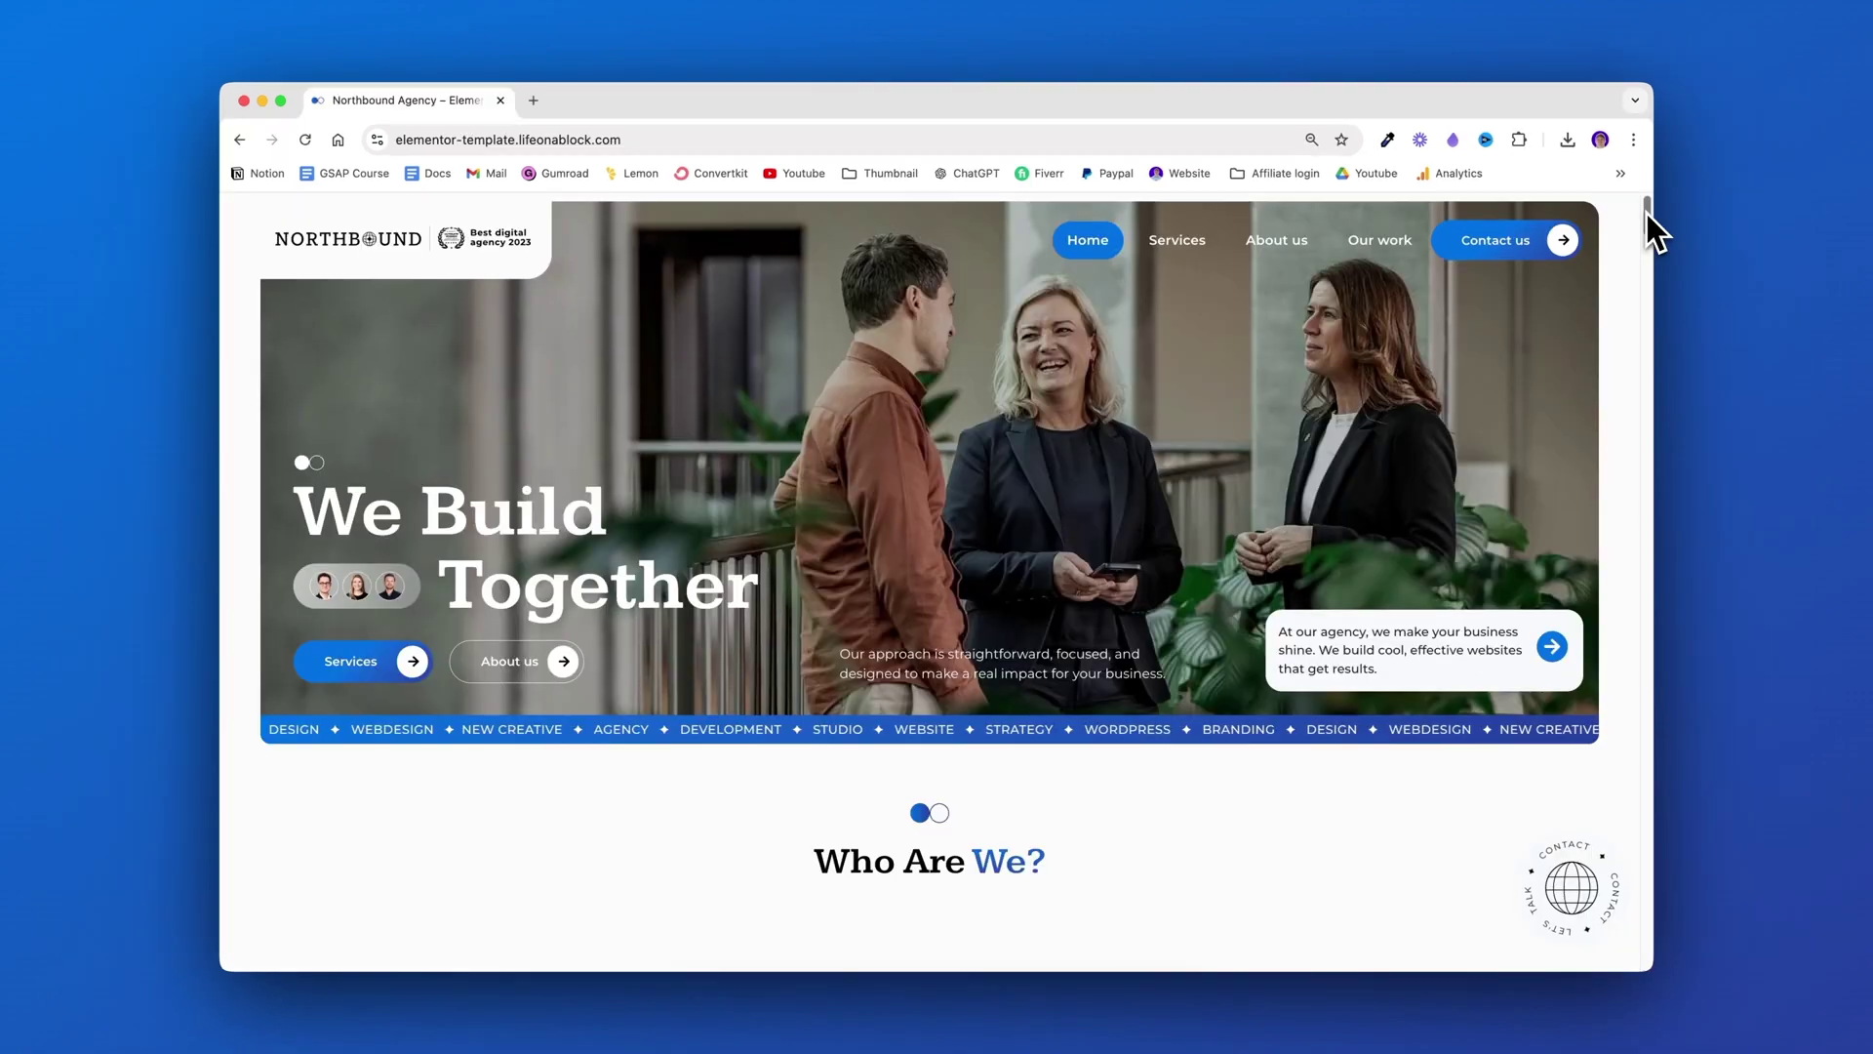
pyautogui.moveTo(1647, 213); pyautogui.dragTo(1620, 650)
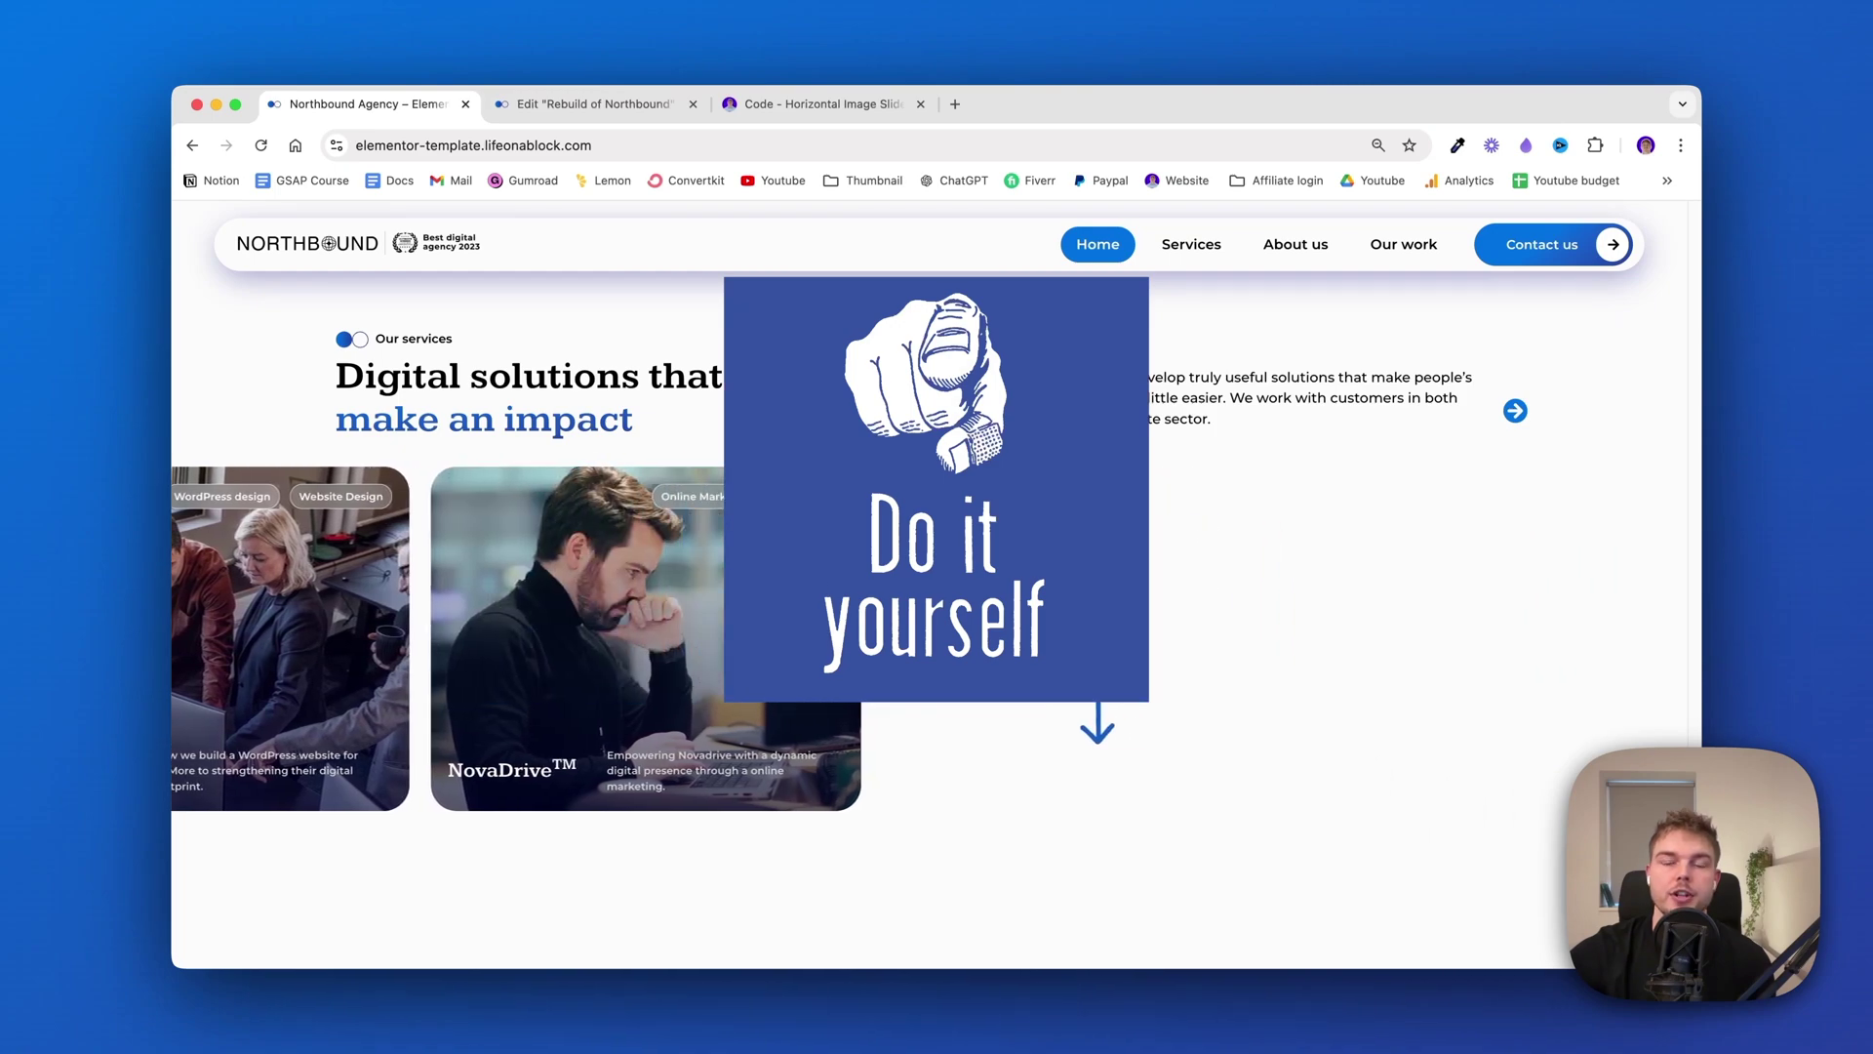
pyautogui.scroll(-6, 937, 586)
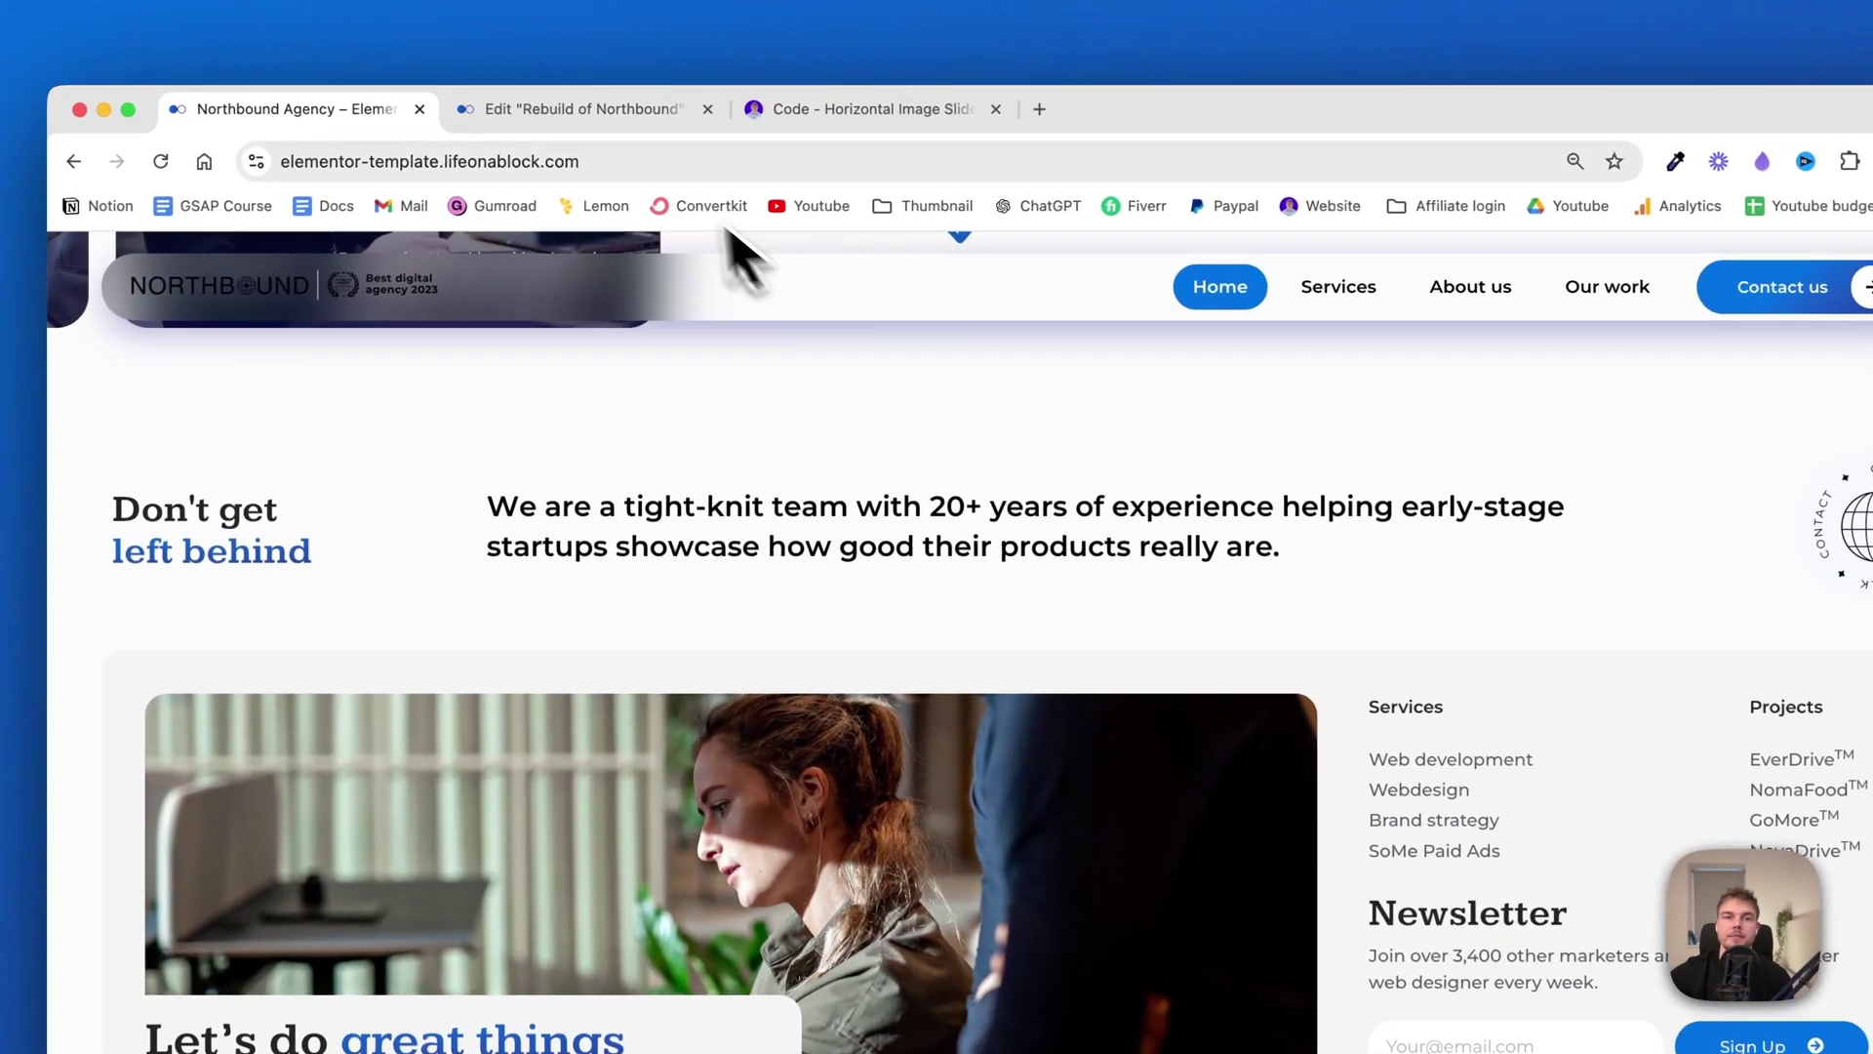
# Switch to the Elementor editor of the Northbound rebuild and add a single-column flexbox container in the empty area above the footer
pyautogui.click(585, 109)
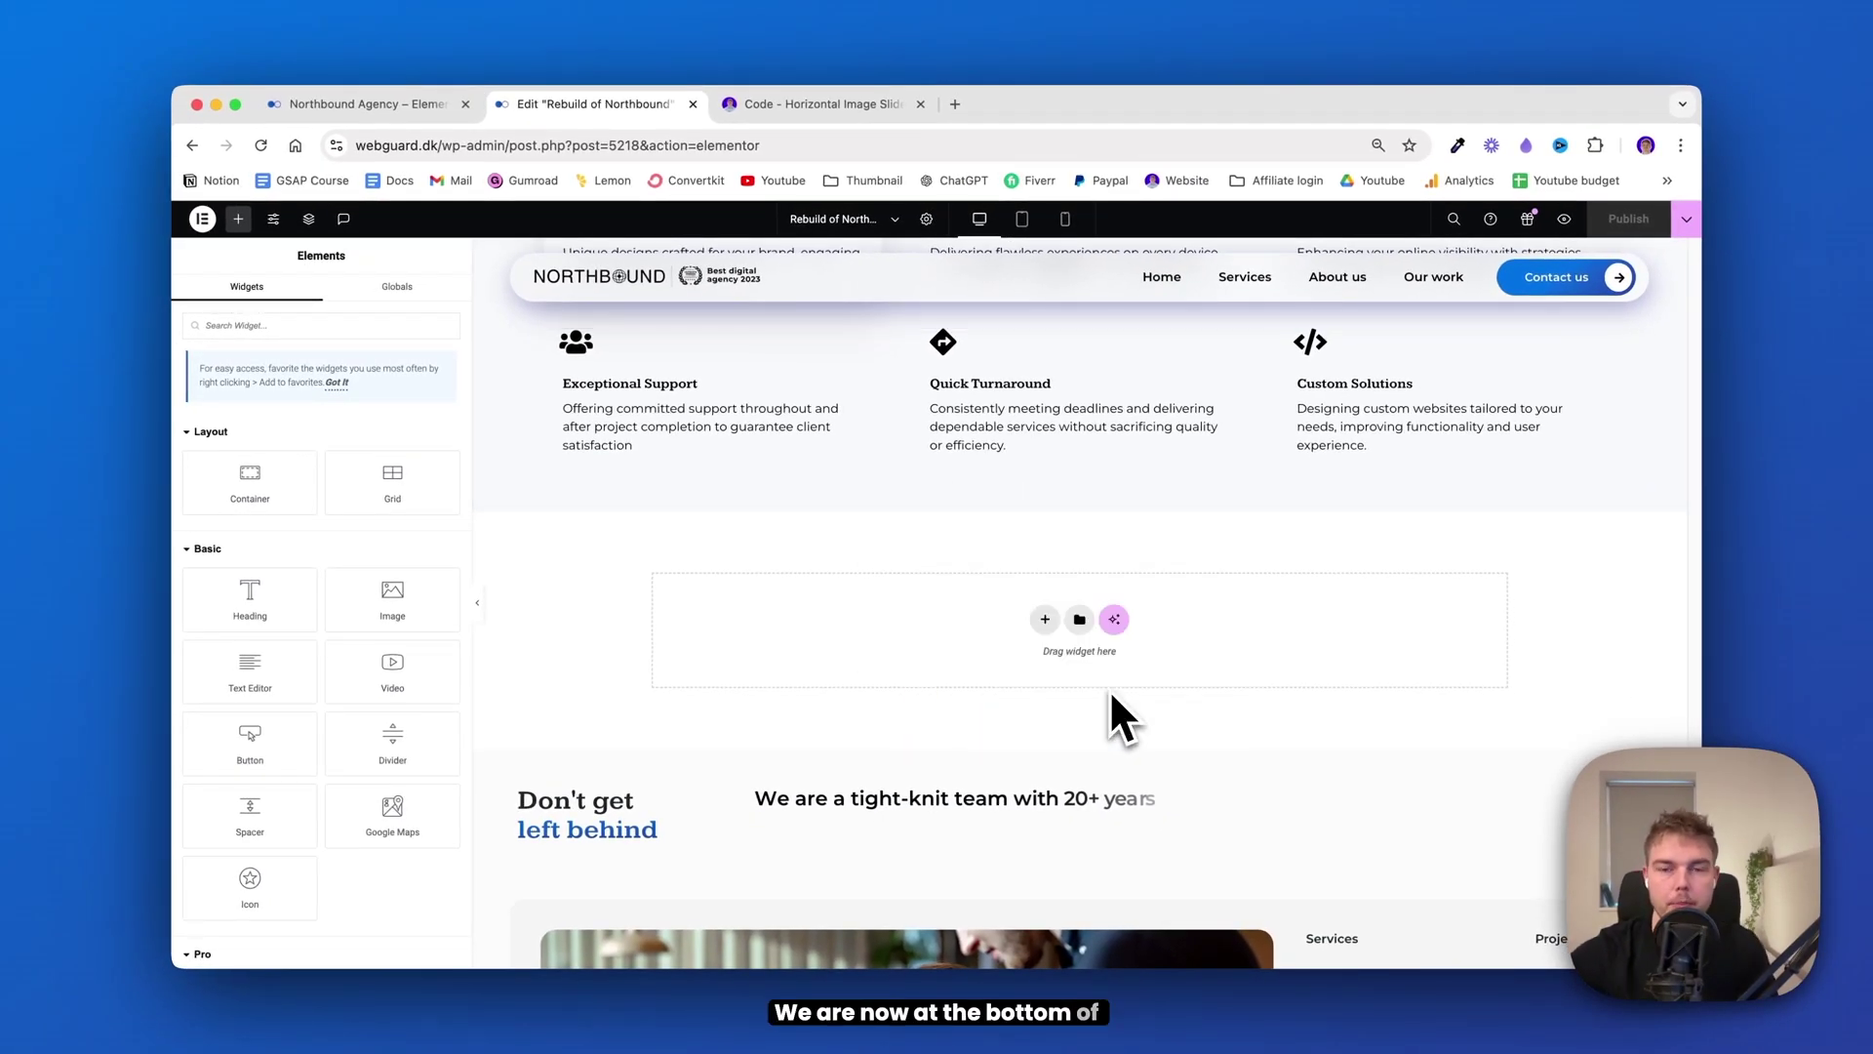
pyautogui.scroll(5, 1073, 649)
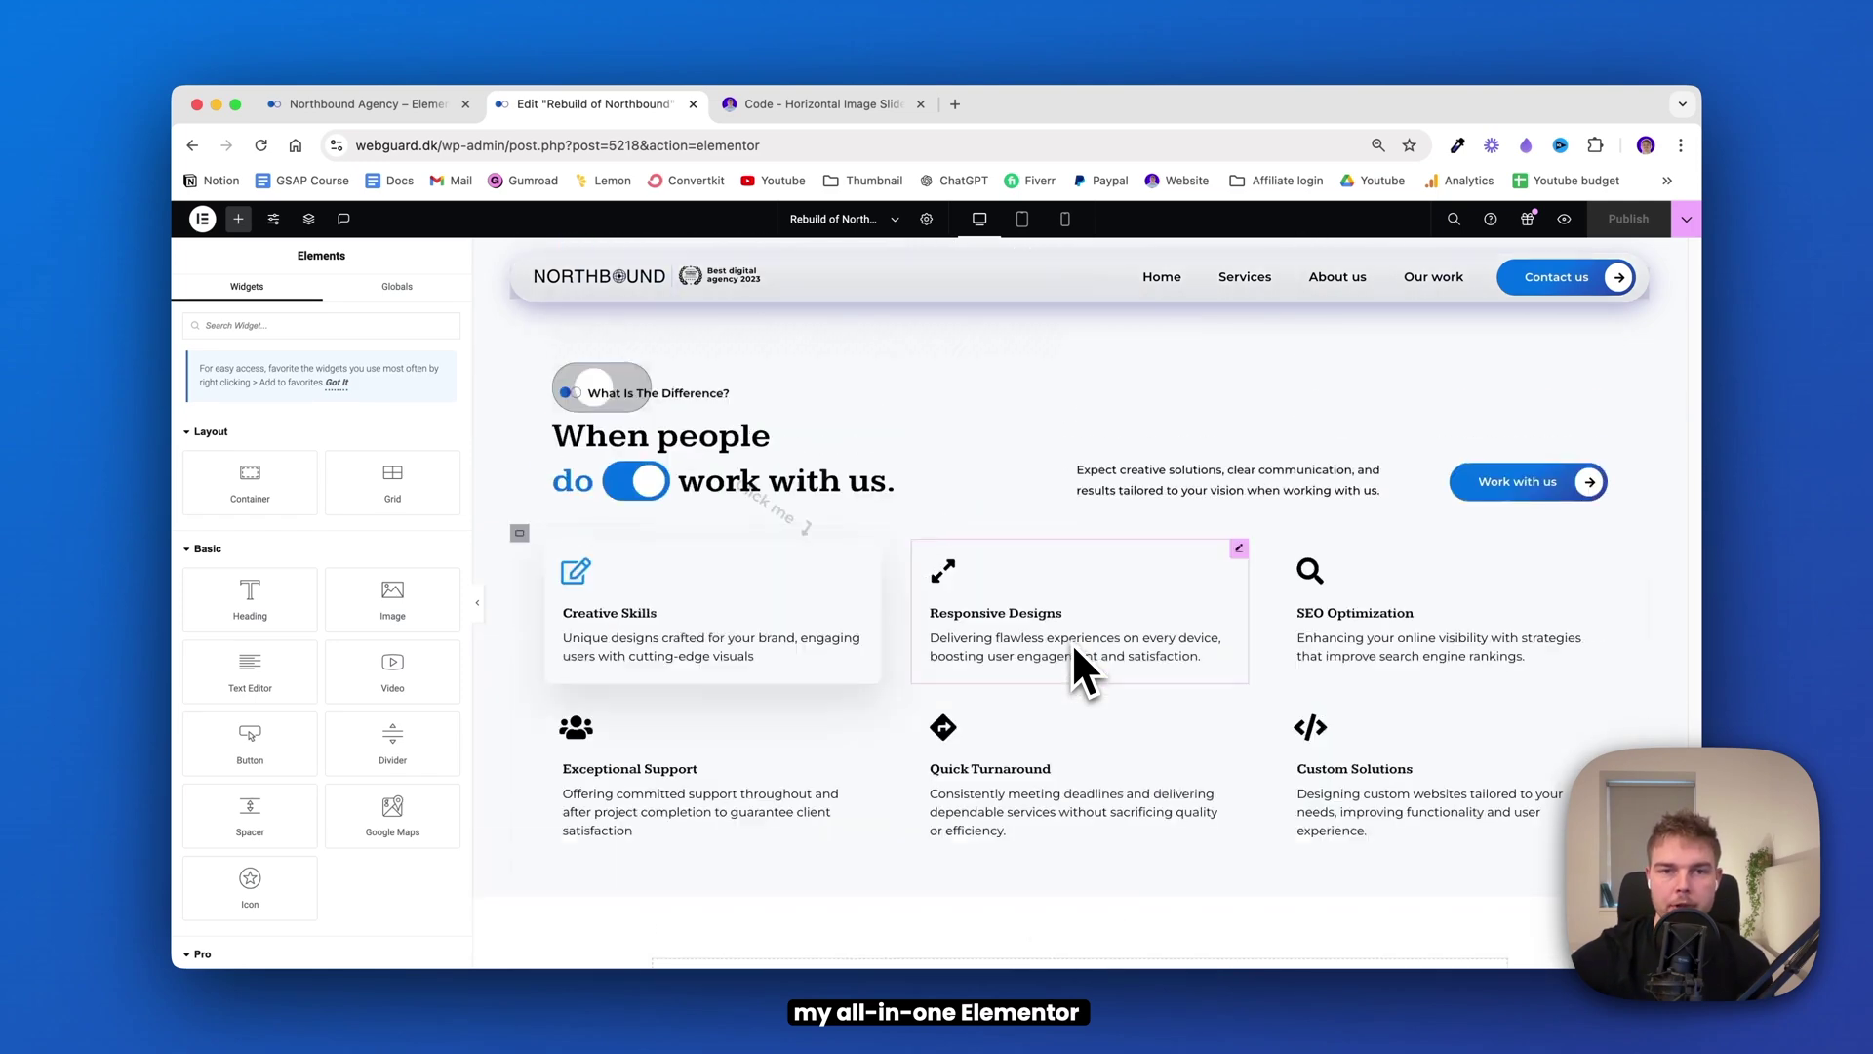
pyautogui.scroll(-10, 1073, 654)
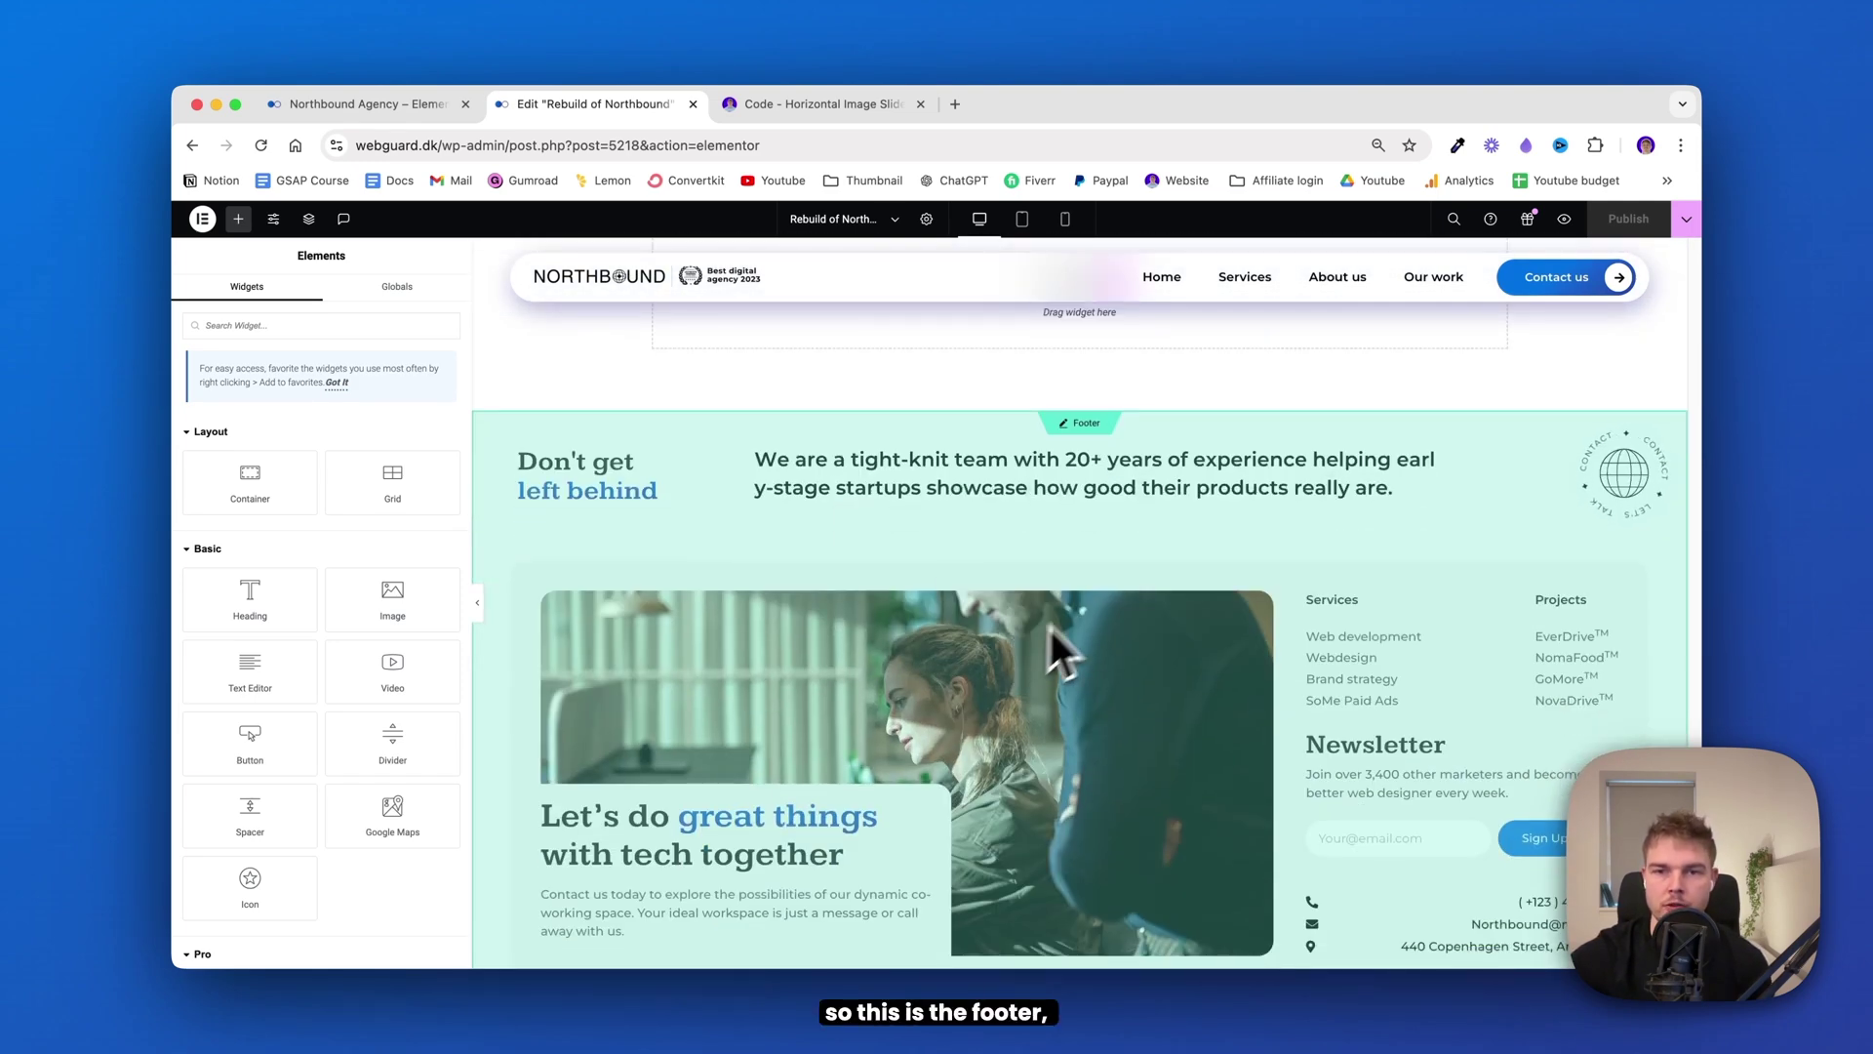
pyautogui.scroll(6, 1093, 625)
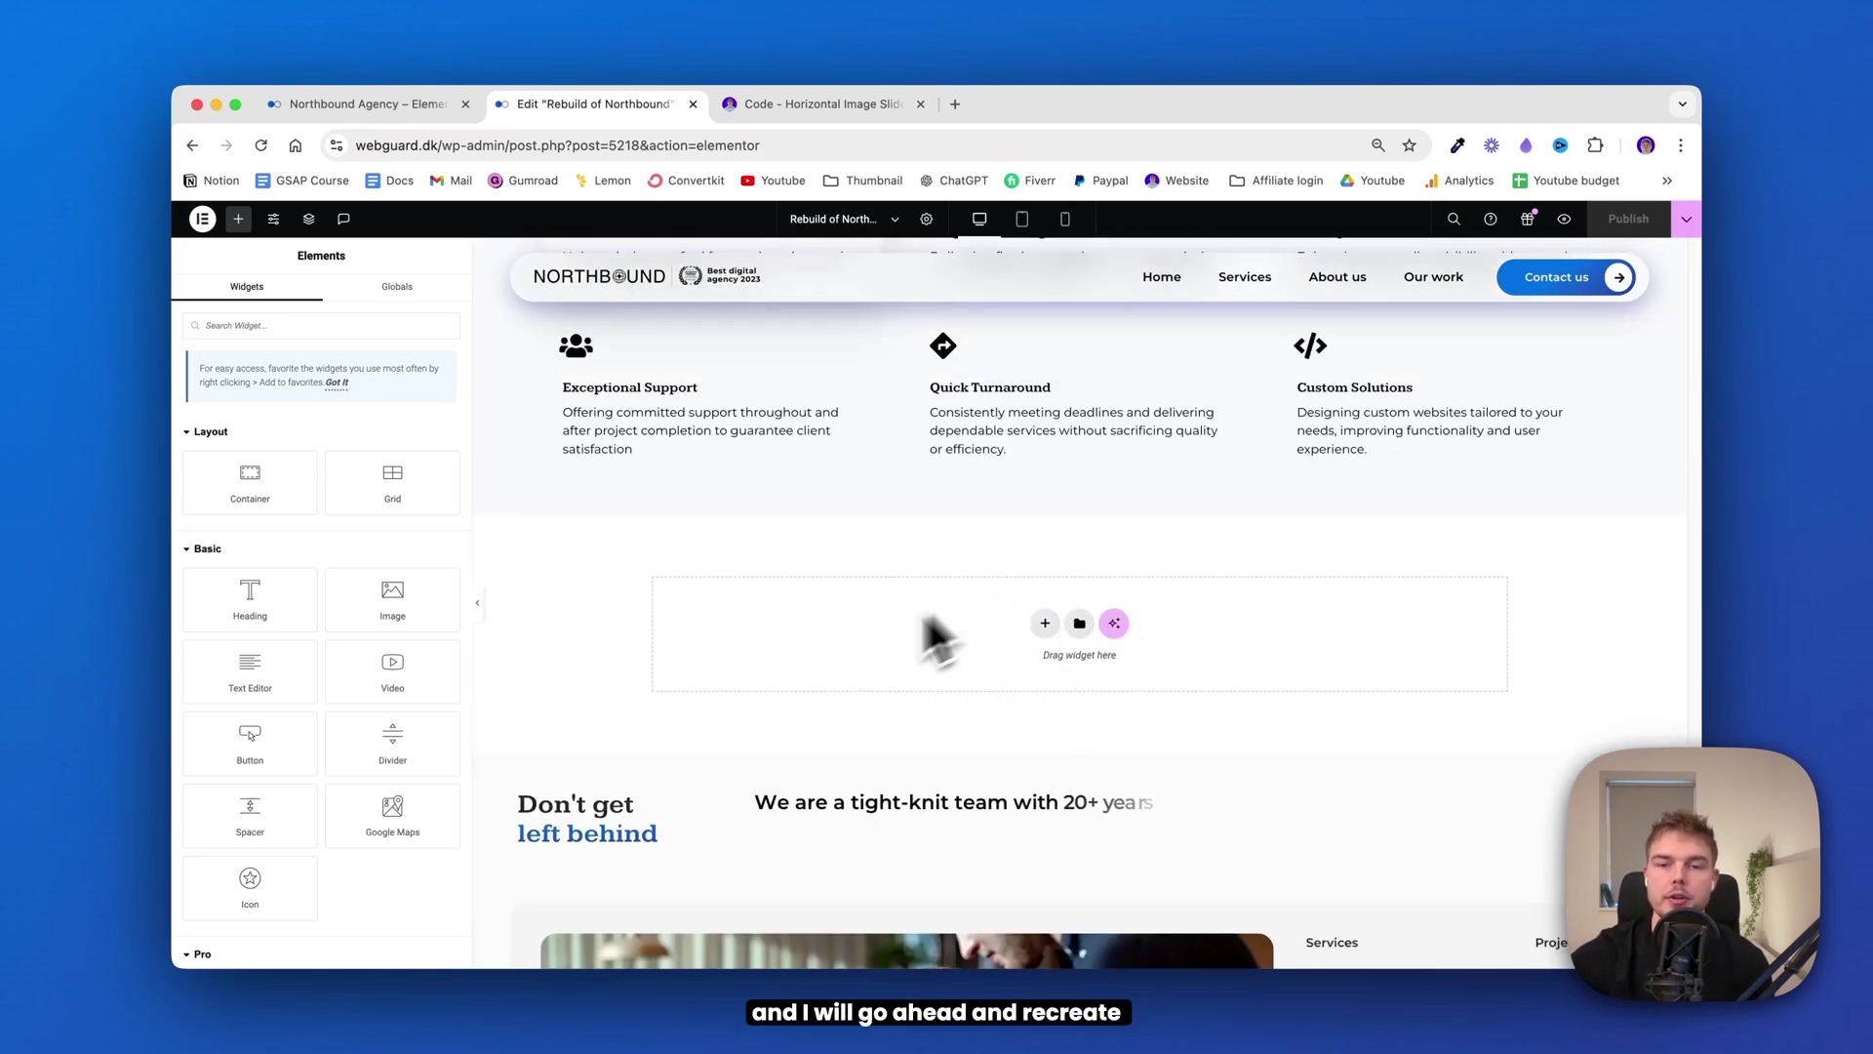
pyautogui.scroll(-1, 1045, 625)
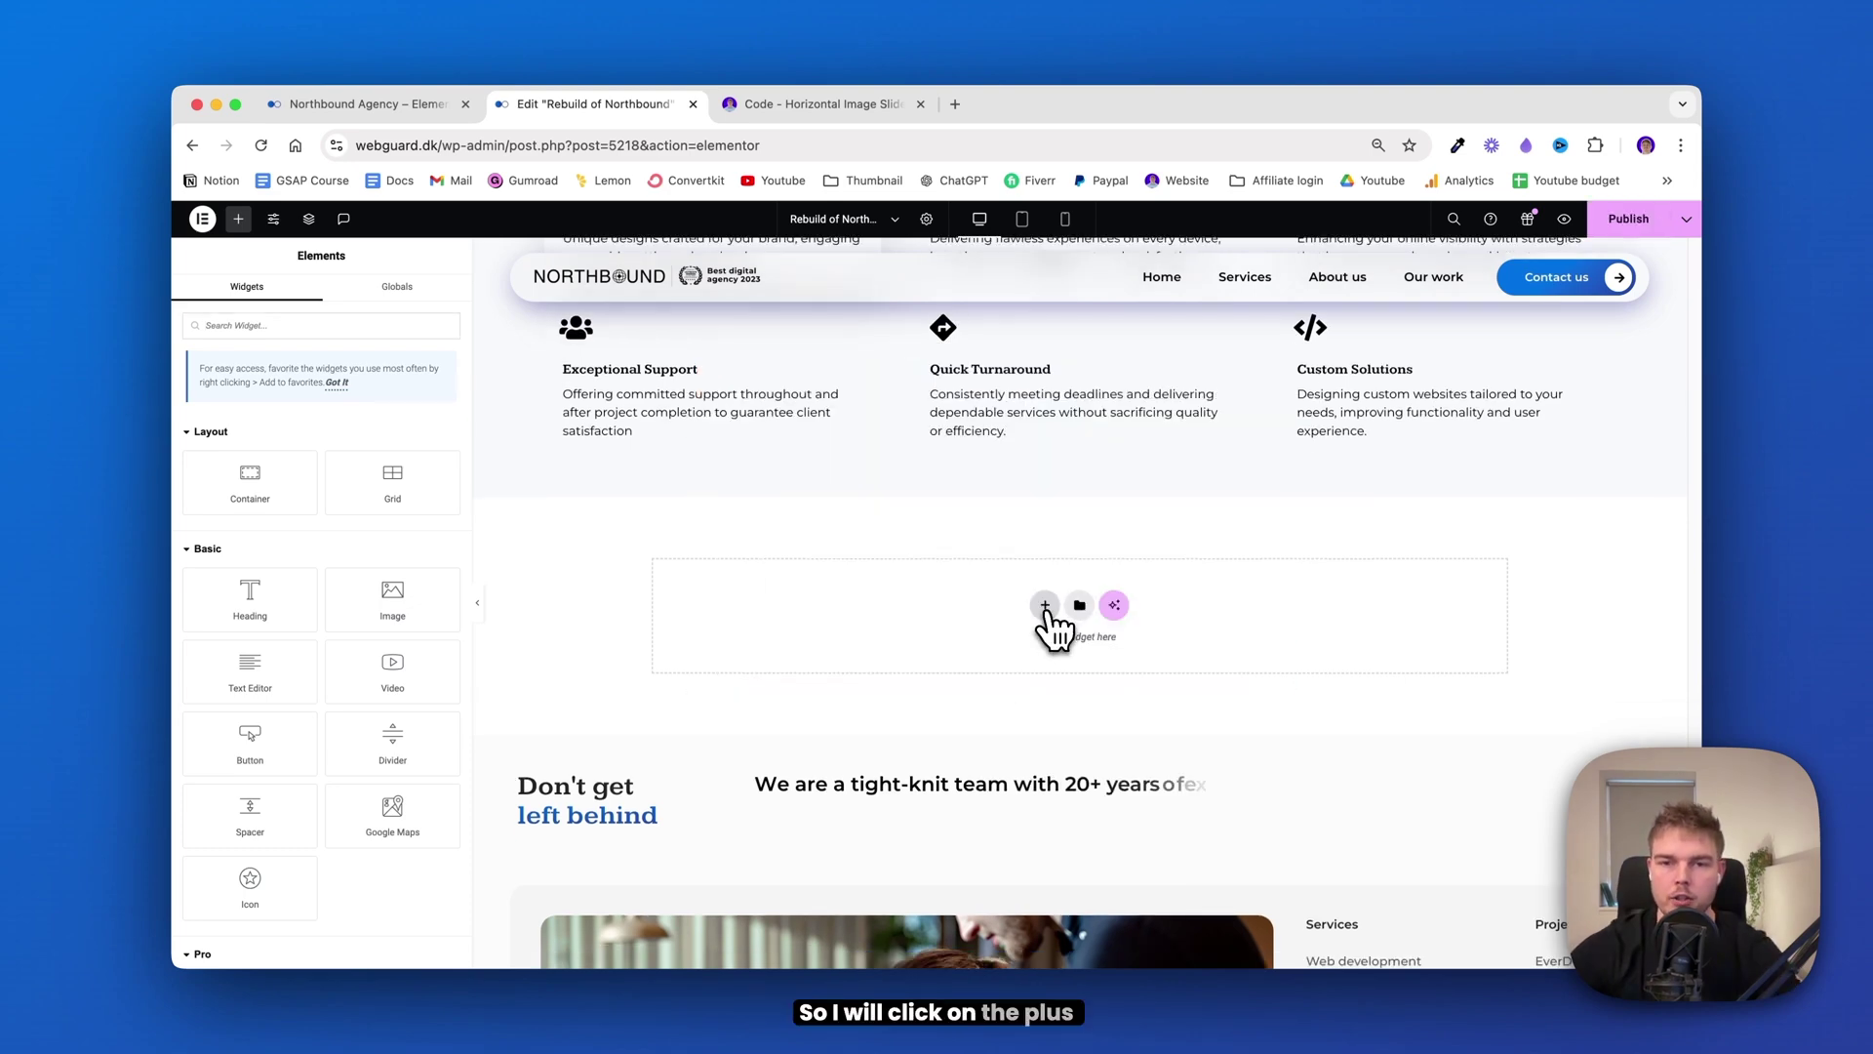
pyautogui.click(1045, 607)
pyautogui.click(1044, 648)
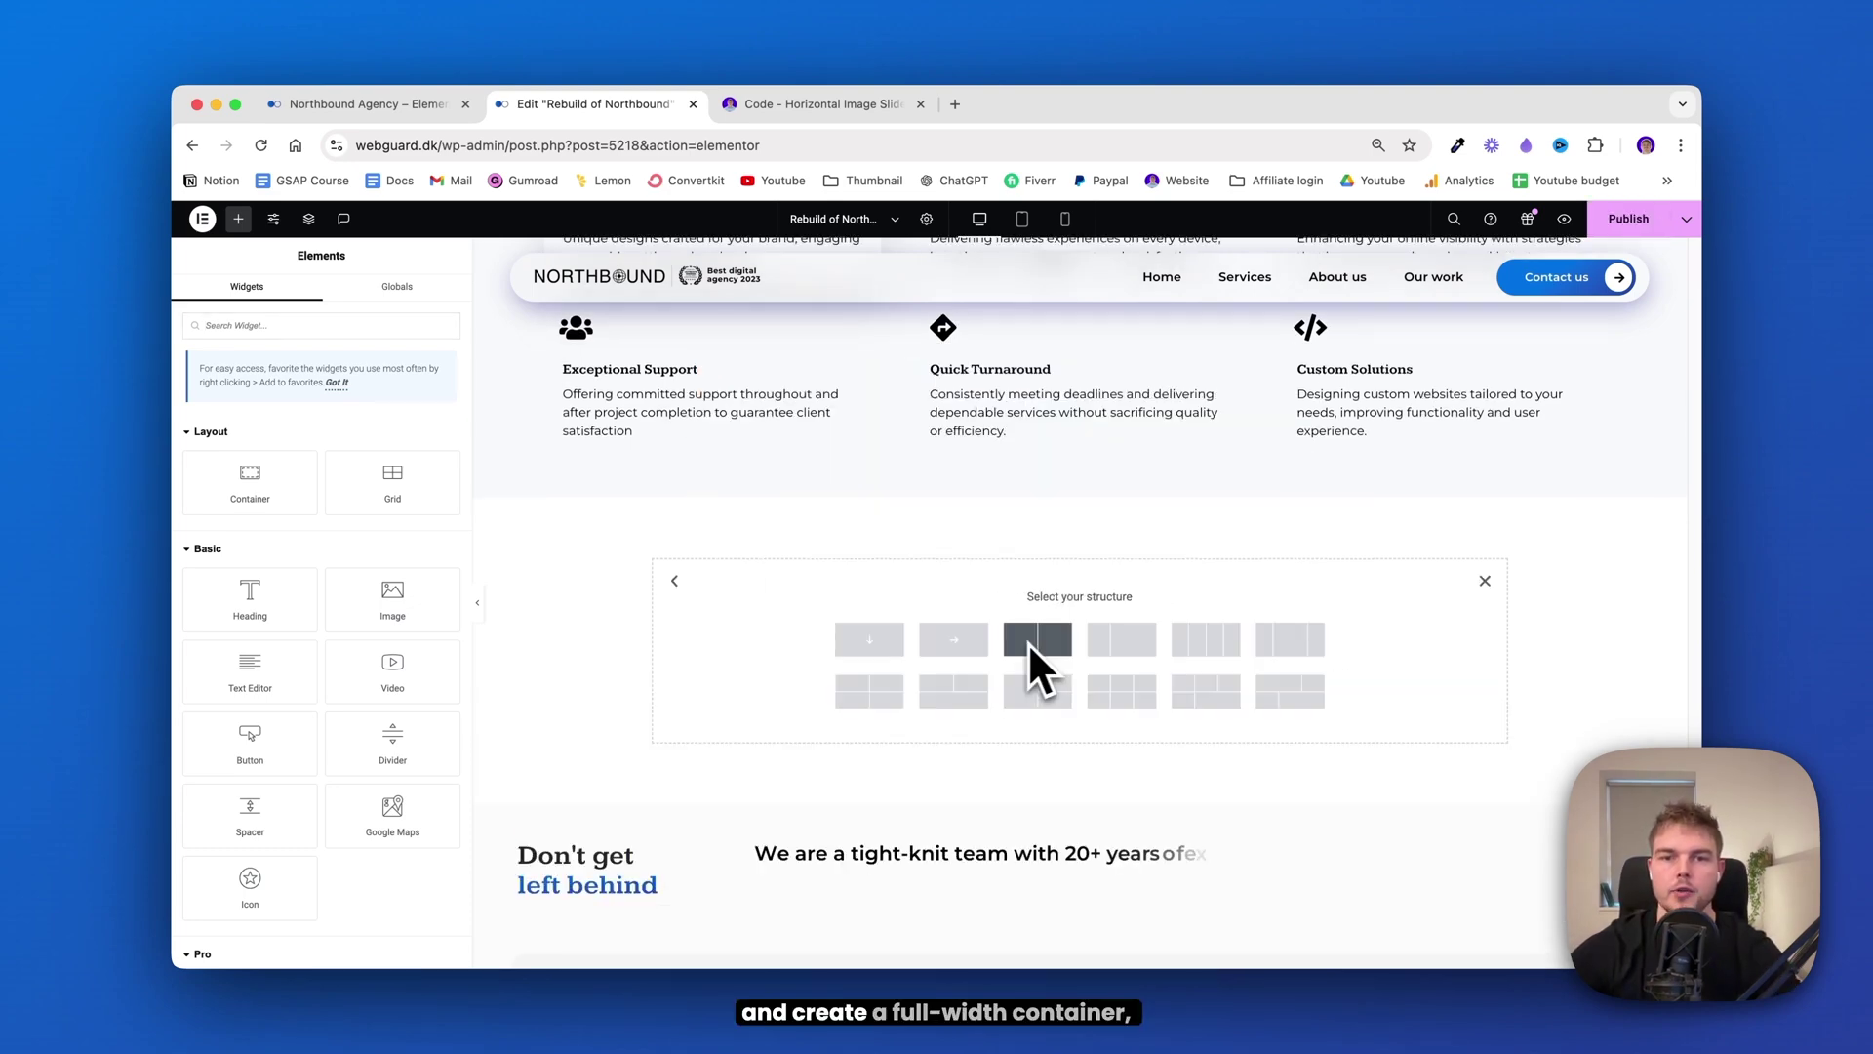
pyautogui.click(891, 641)
# Set the new container's content width to Full Width and its width to 100%
pyautogui.click(405, 429)
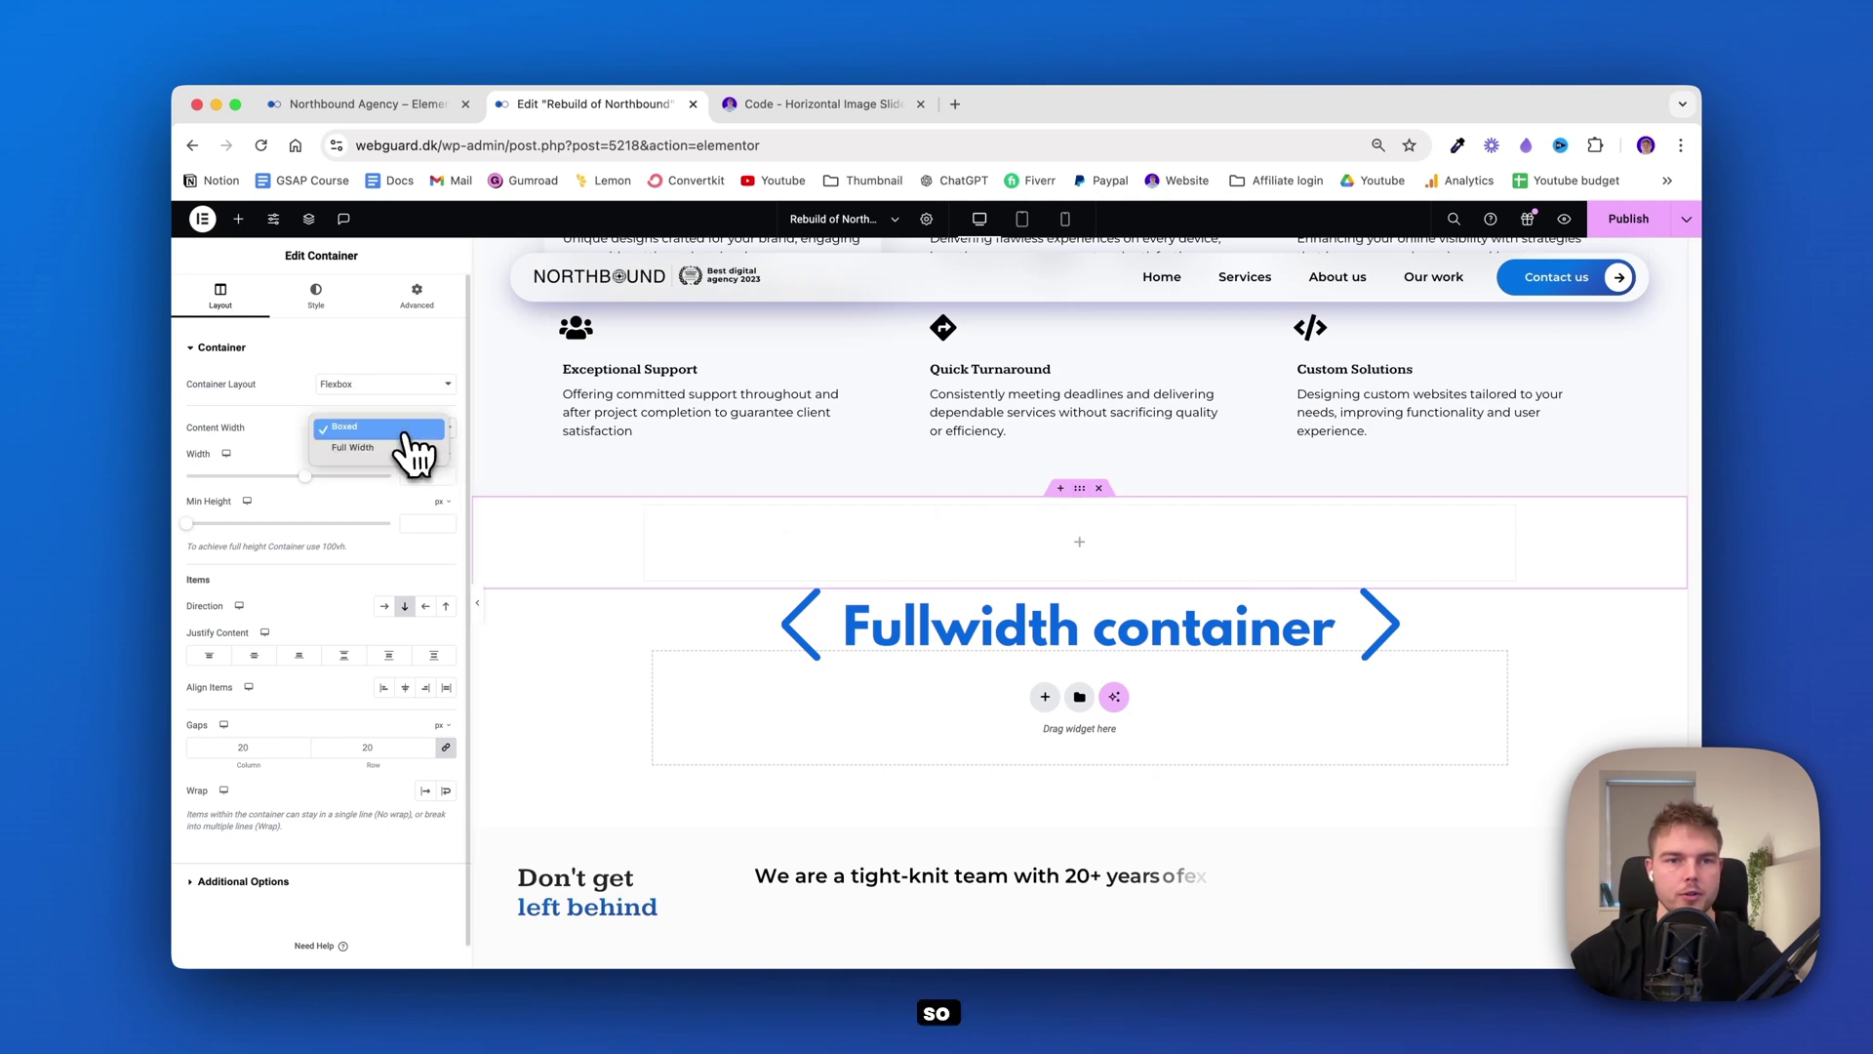
pyautogui.click(398, 450)
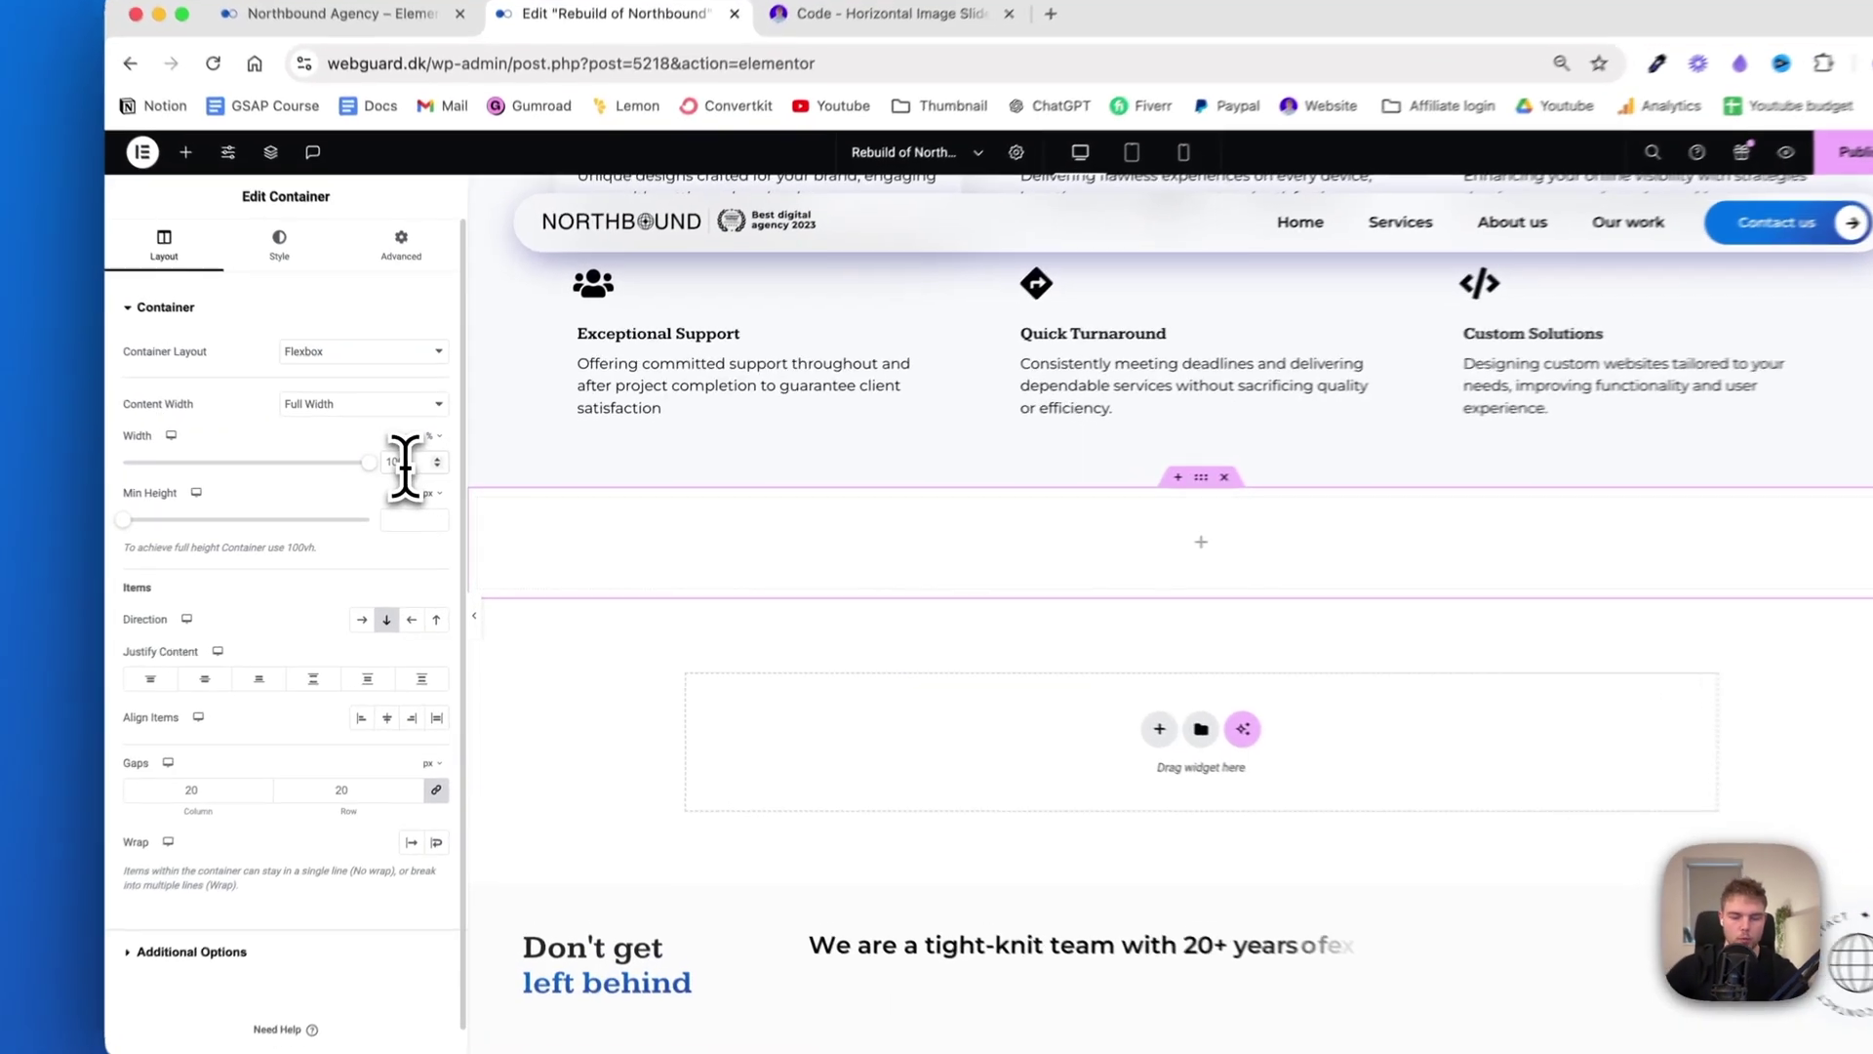
pyautogui.write('1')
pyautogui.write('00')
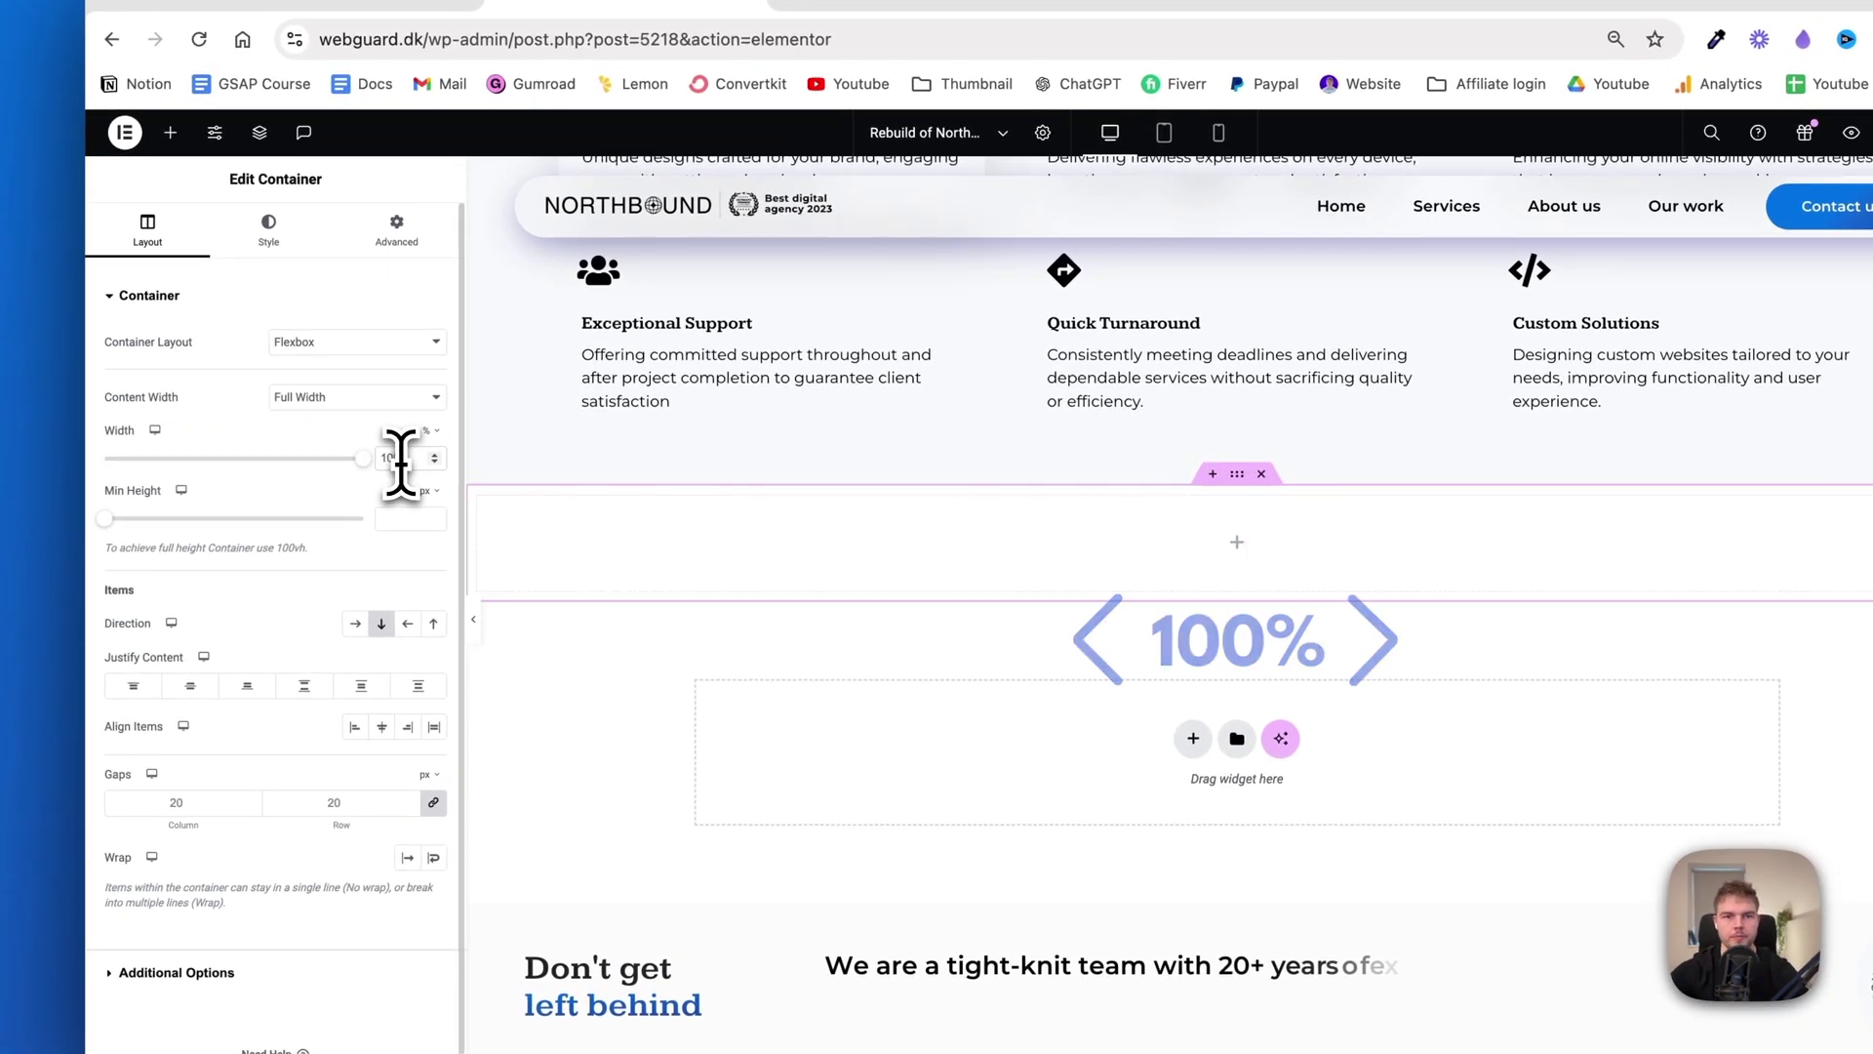
# Set the container's minimum height to 3600 px and its item direction to vertical column
pyautogui.click(383, 522)
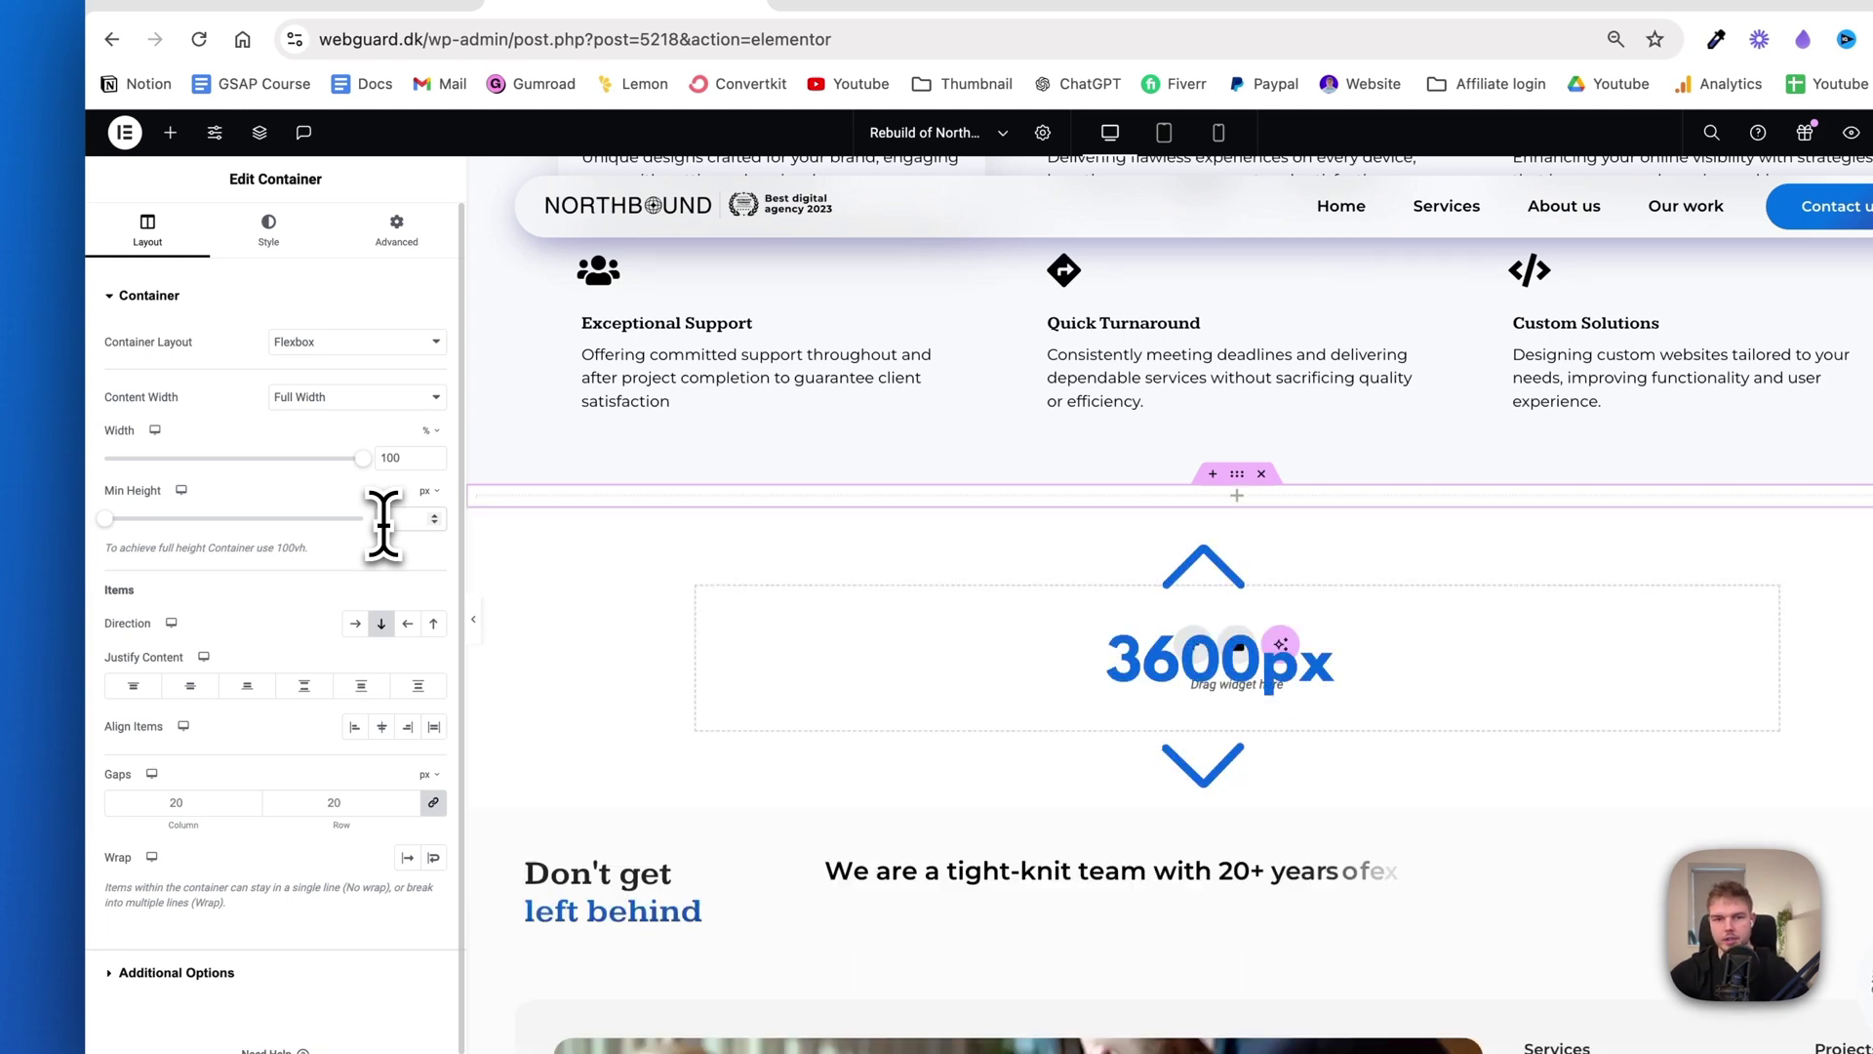
pyautogui.write('3600')
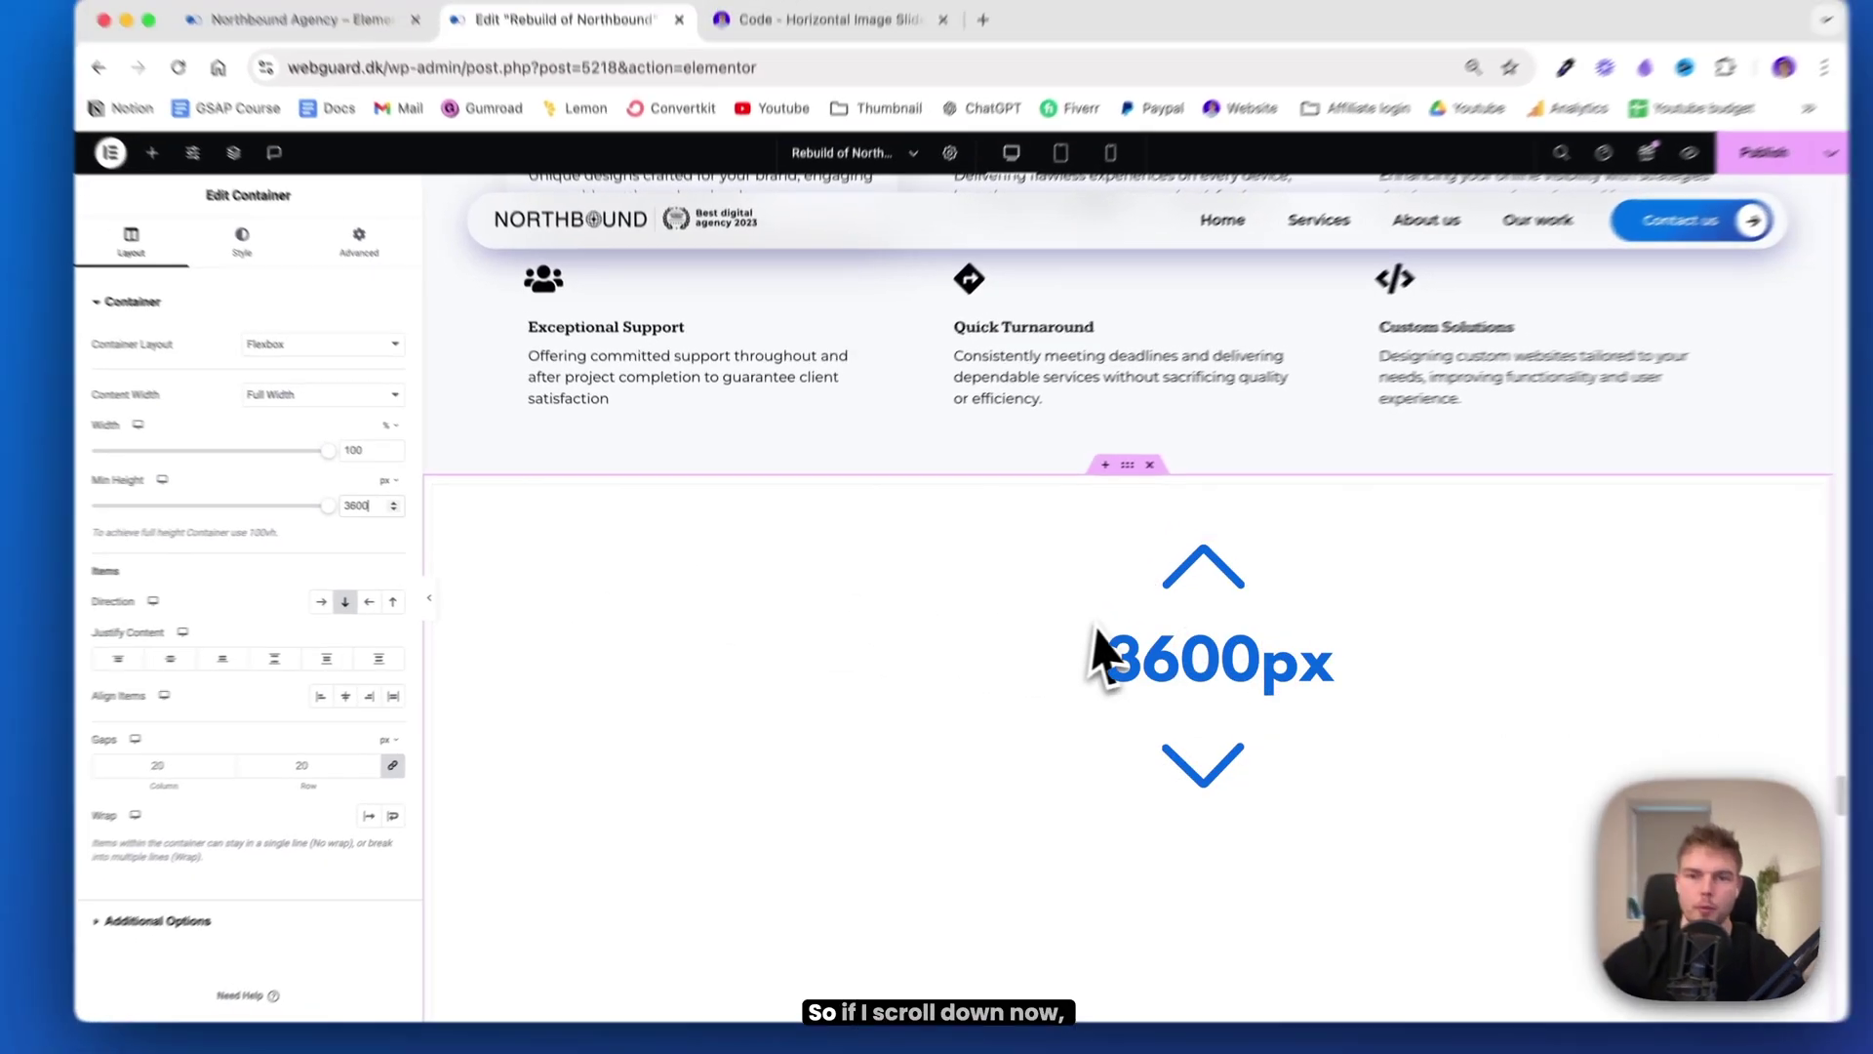
pyautogui.scroll(-5, 1215, 647)
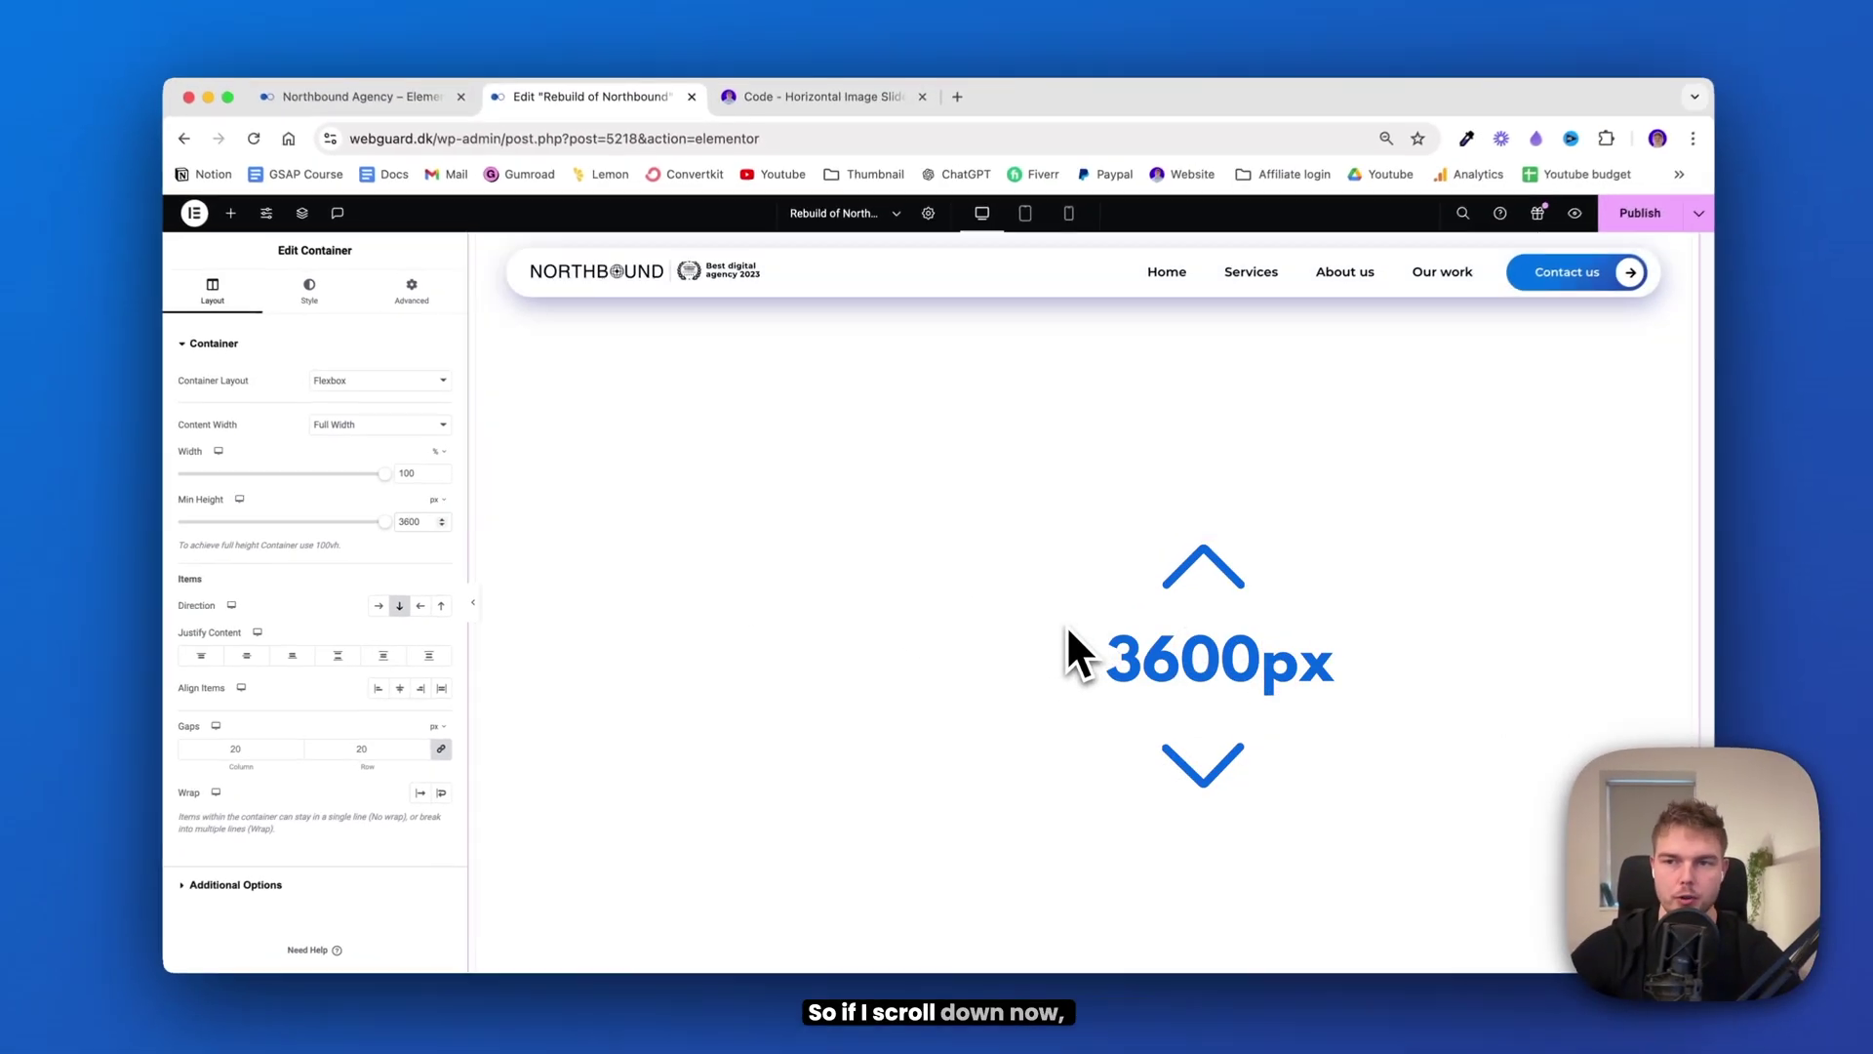
pyautogui.scroll(-5, 1067, 630)
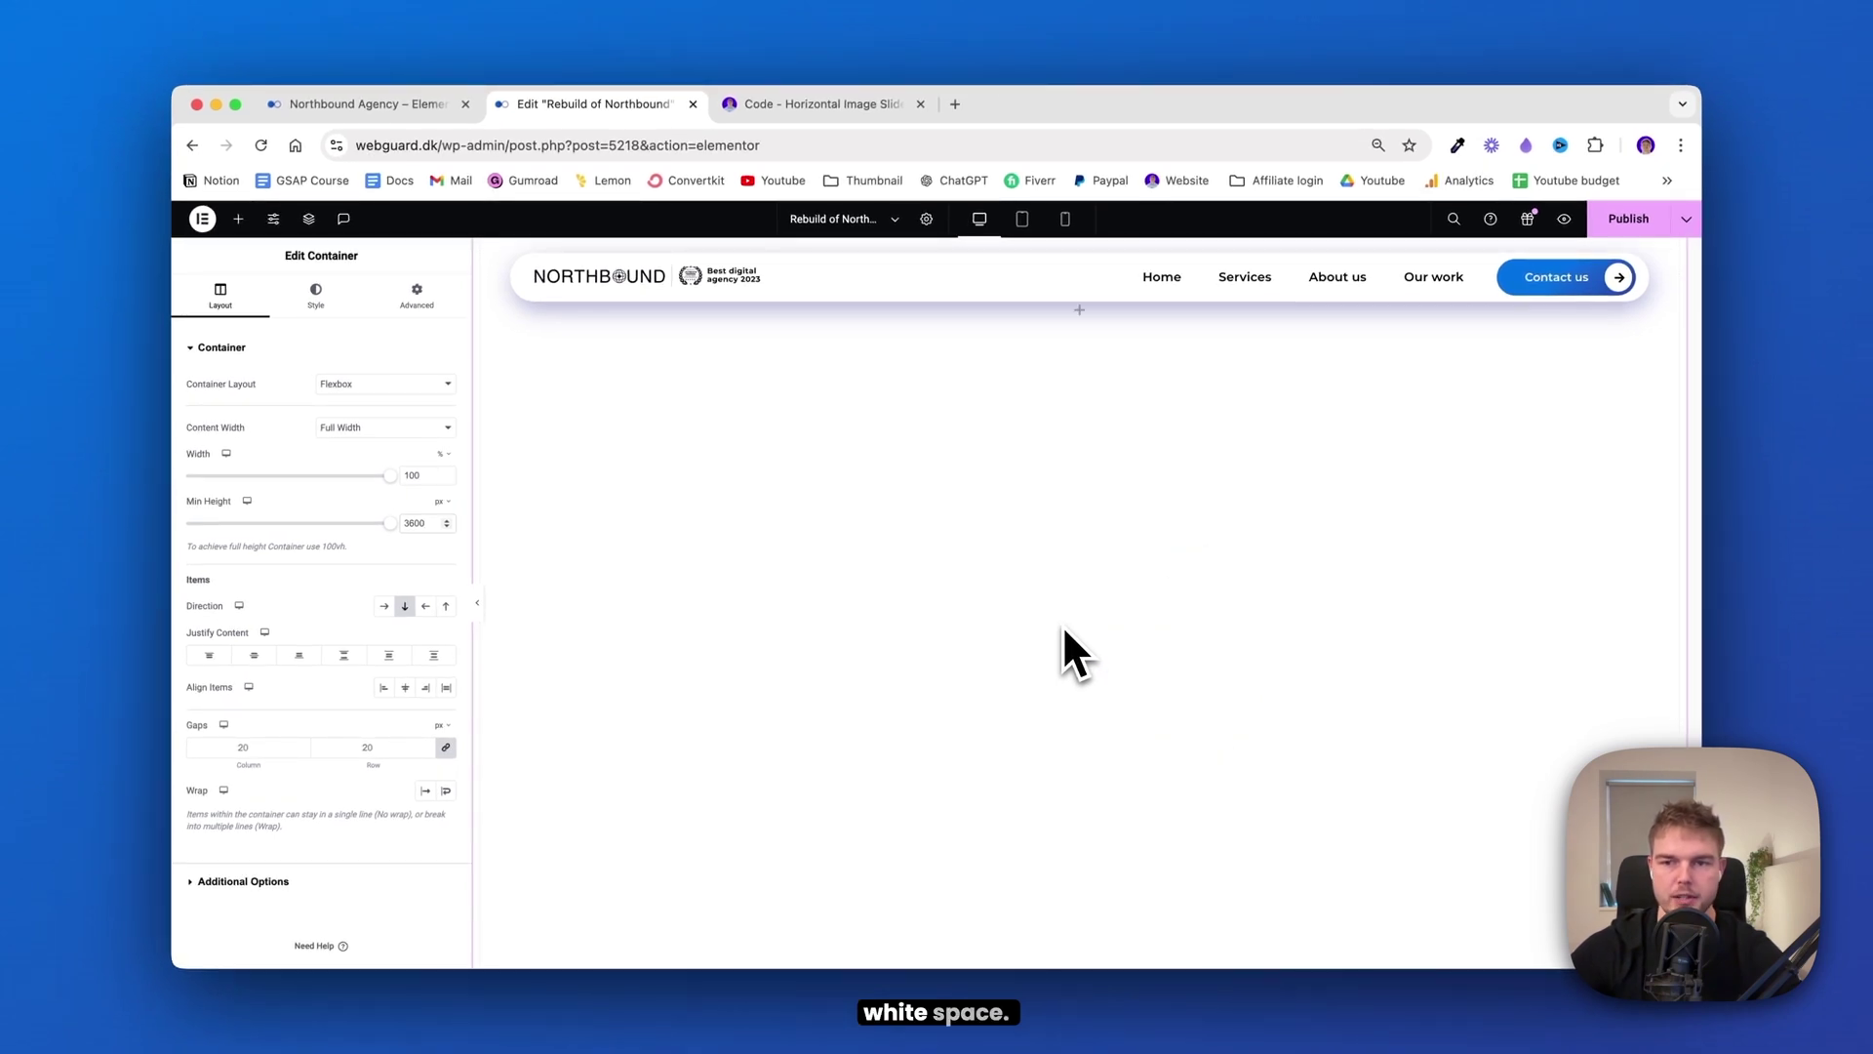
pyautogui.scroll(5, 1062, 624)
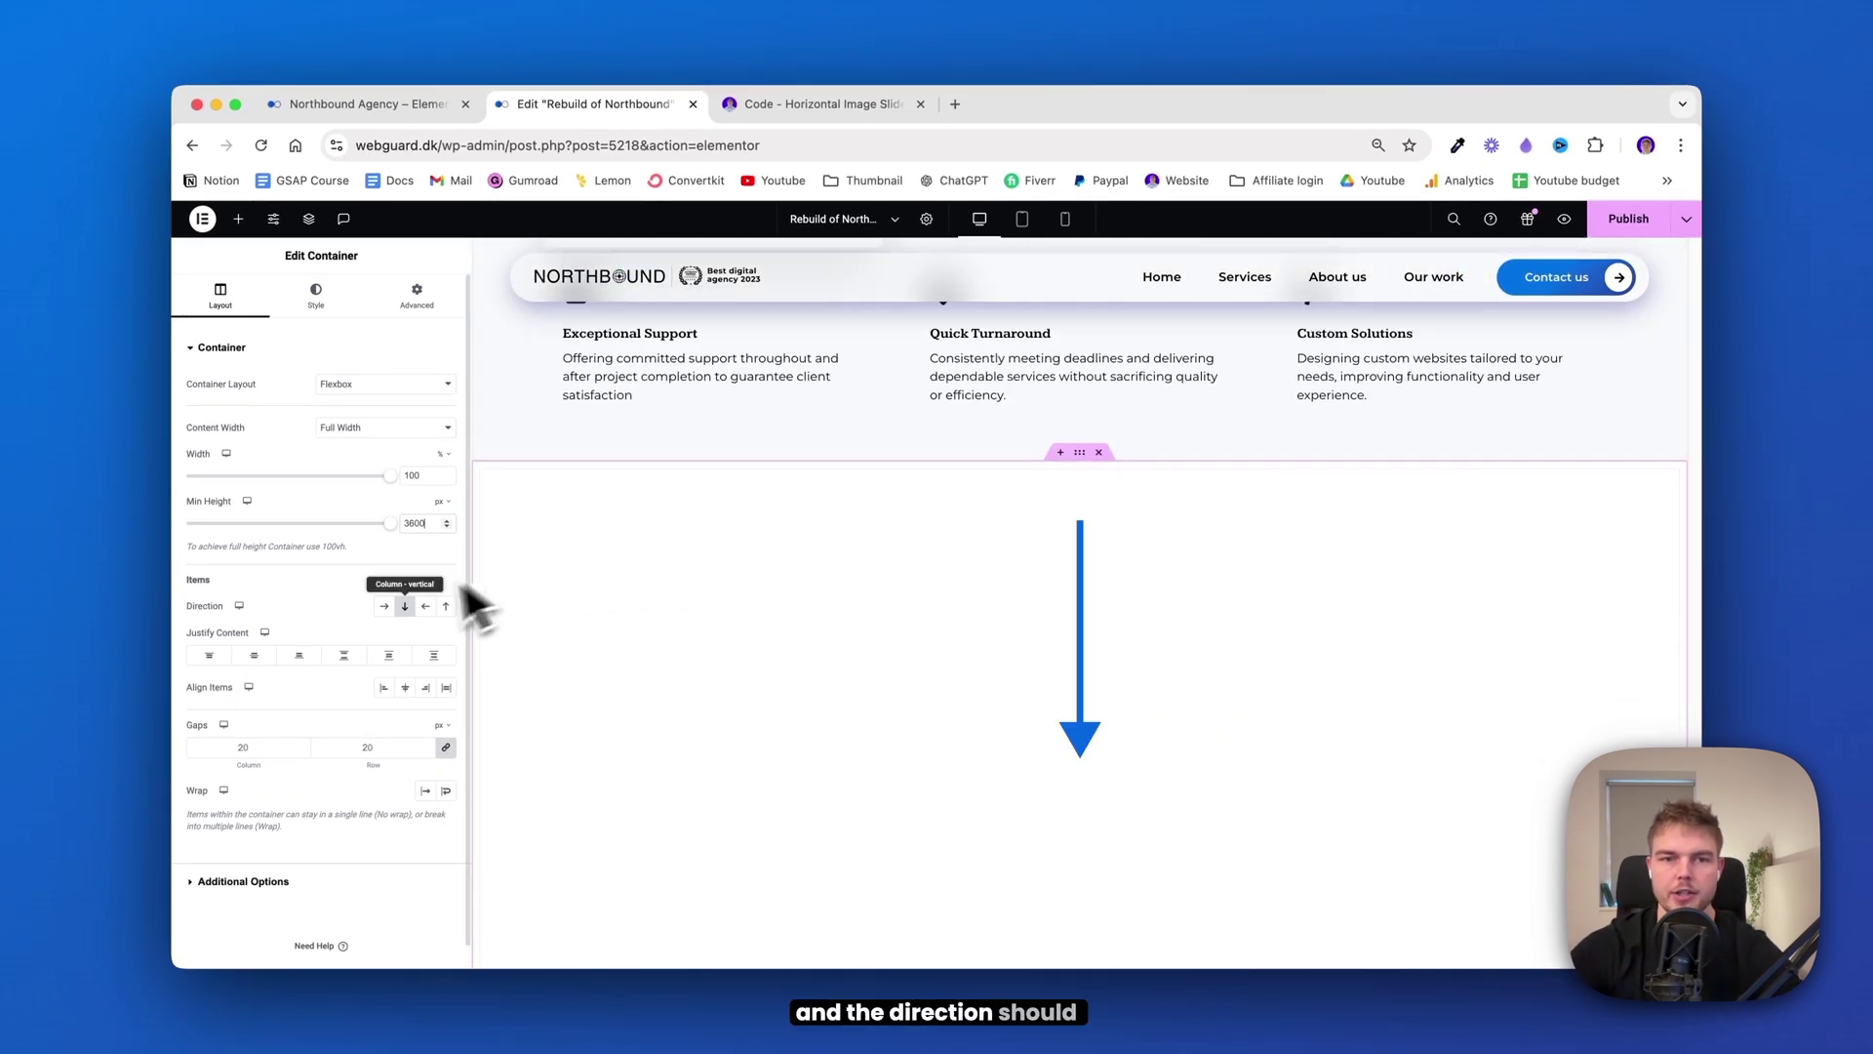
pyautogui.click(404, 605)
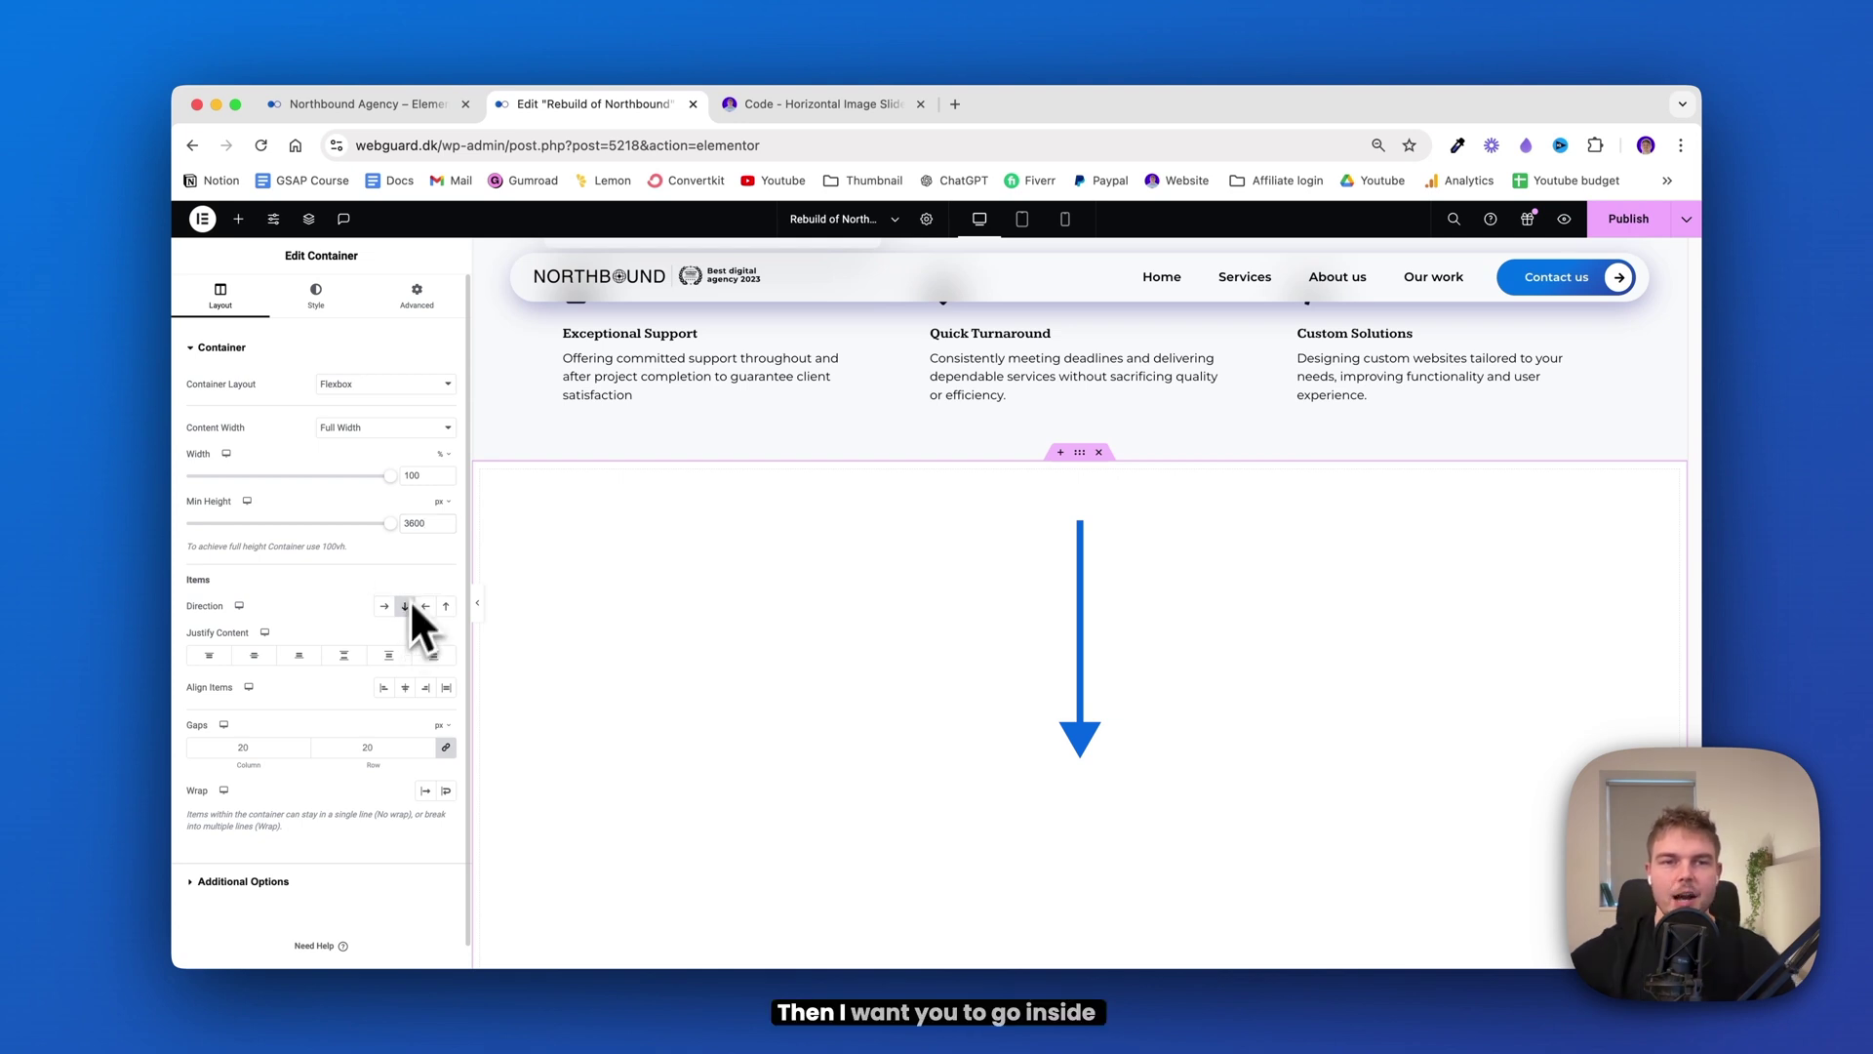
# Copy the class scroll-container-parent from the code page and enter it as the container's CSS class
pyautogui.click(419, 297)
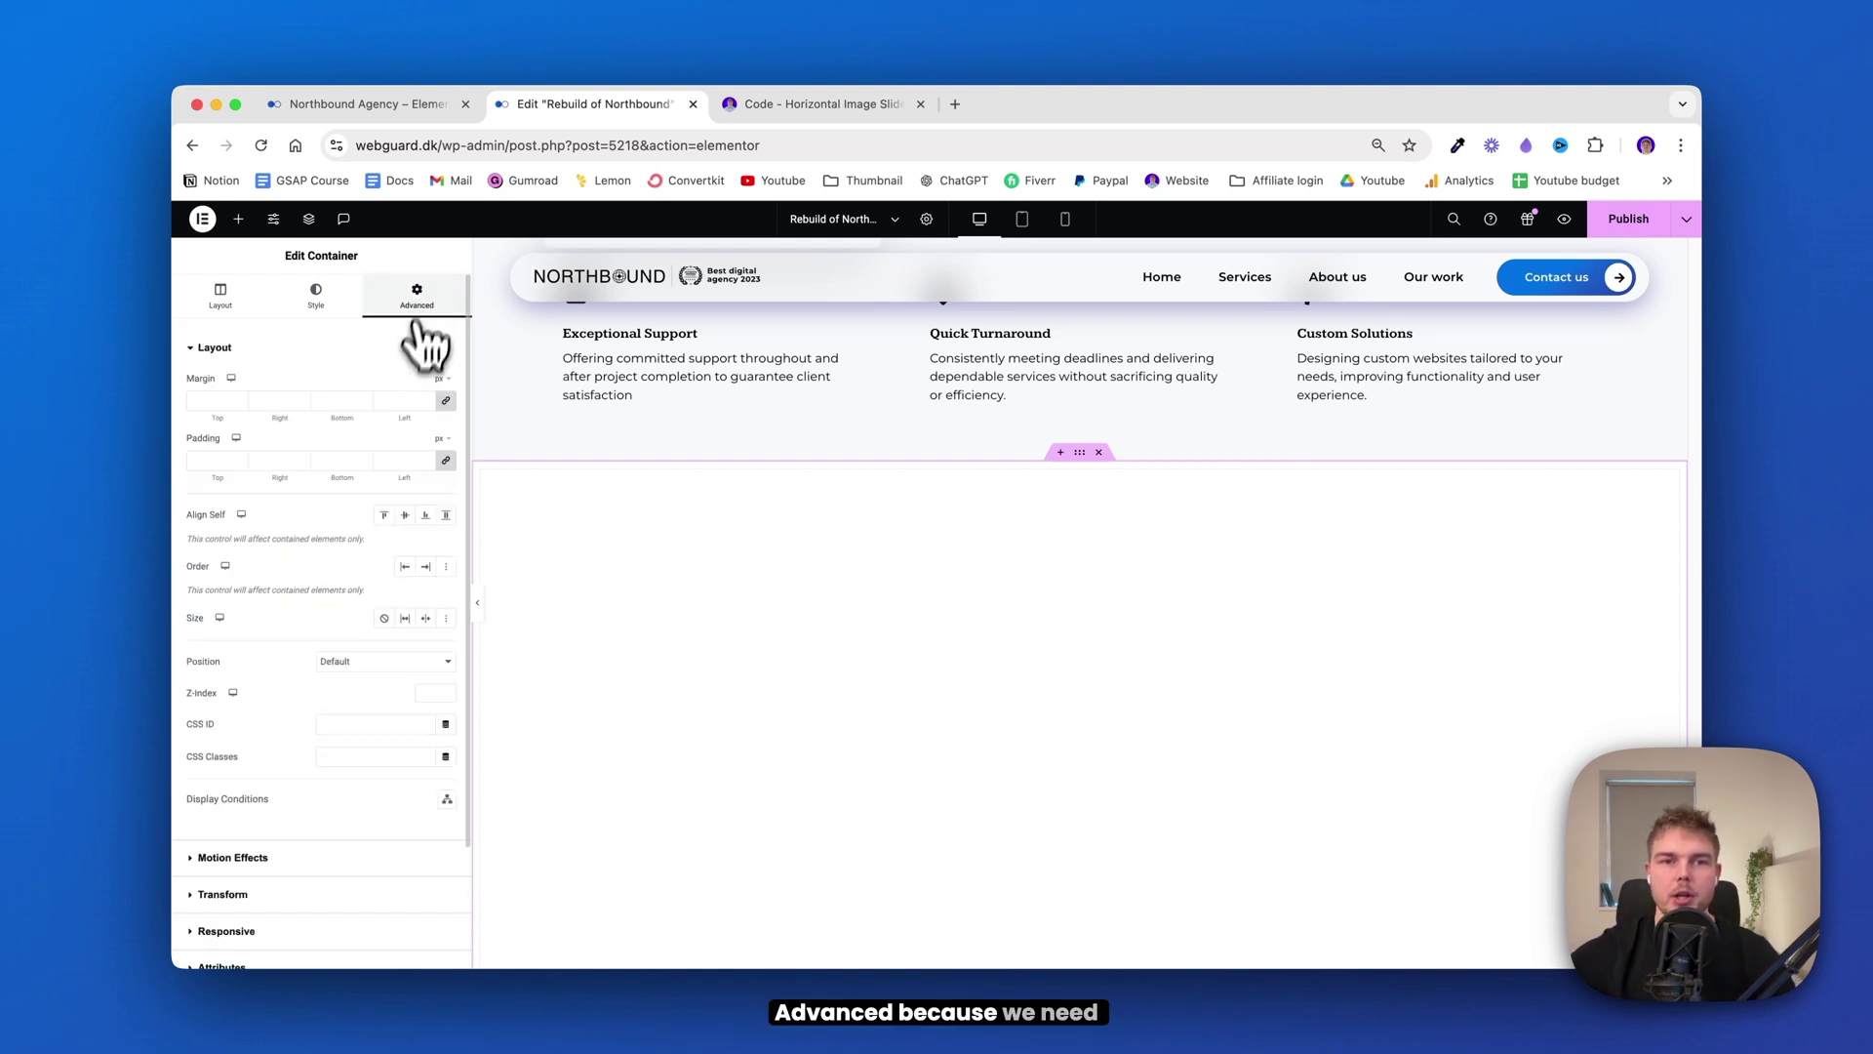
pyautogui.moveTo(258, 763); pyautogui.dragTo(184, 763)
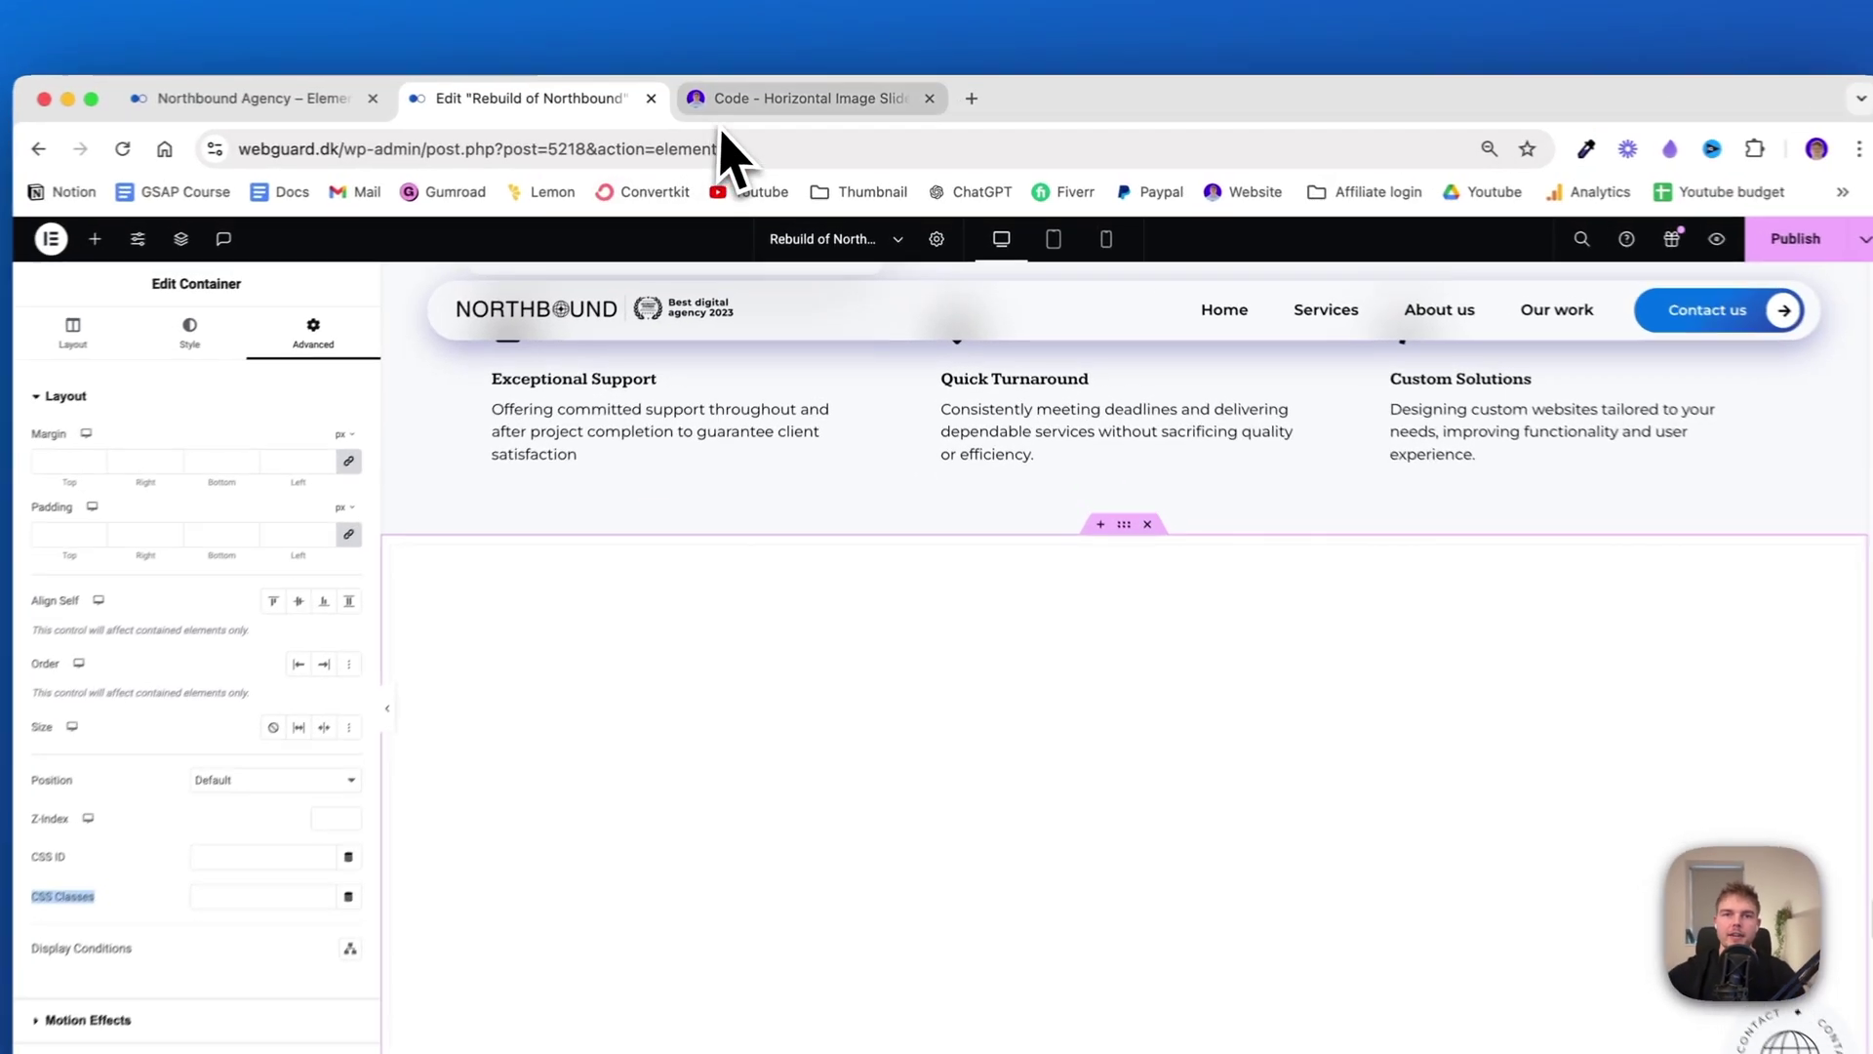
pyautogui.click(771, 103)
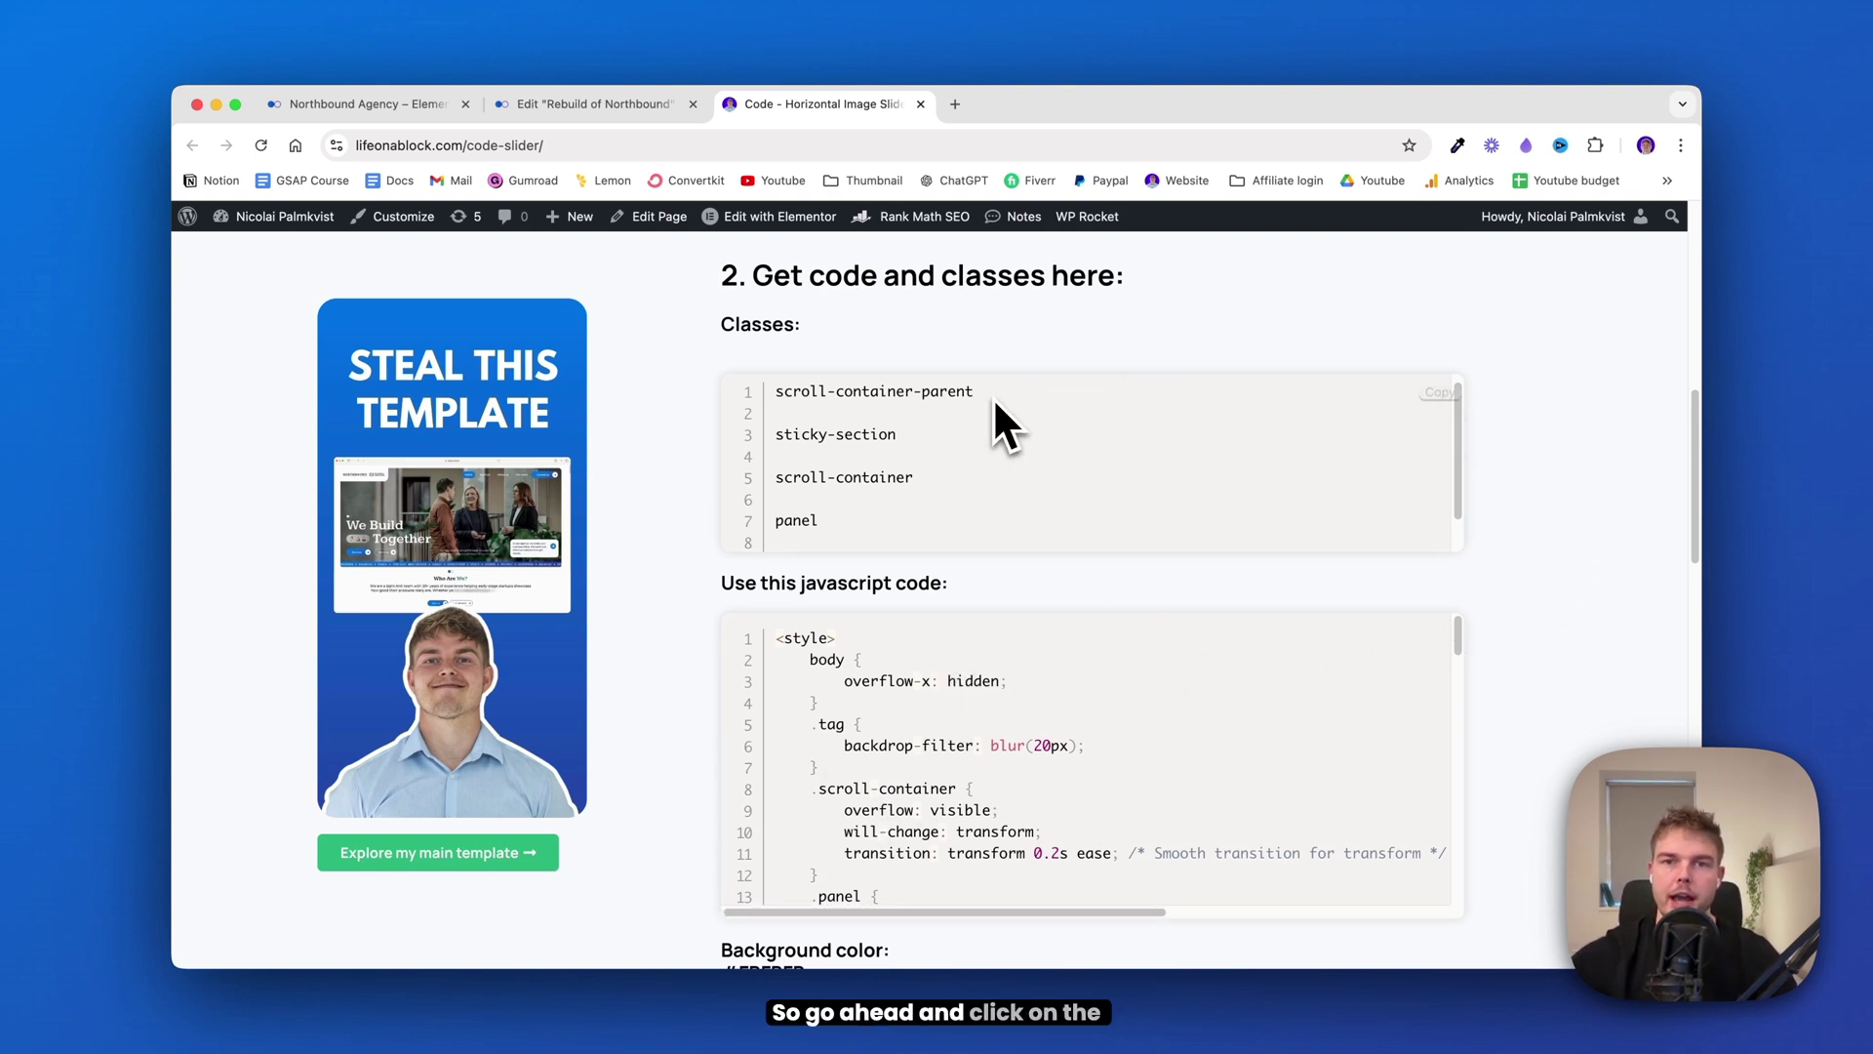
pyautogui.moveTo(994, 393); pyautogui.dragTo(785, 391)
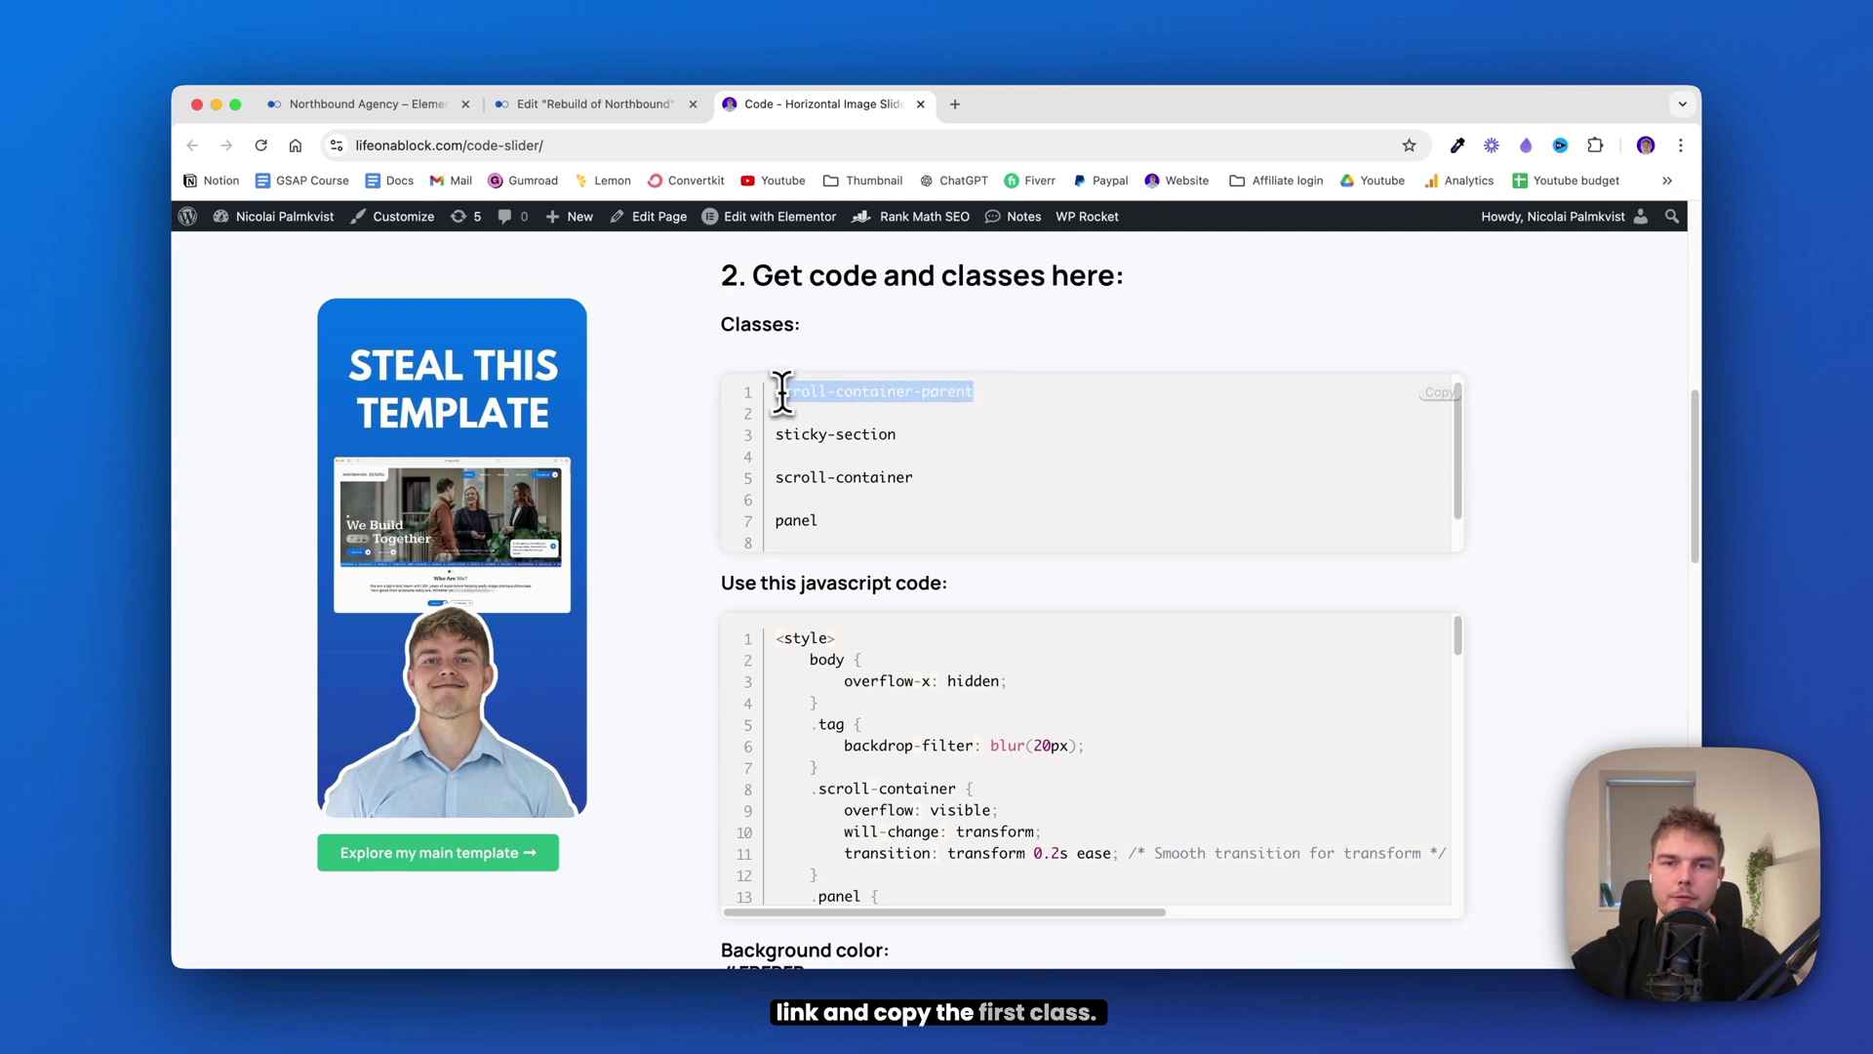
pyautogui.rightClick(824, 395)
pyautogui.click(851, 429)
pyautogui.click(586, 104)
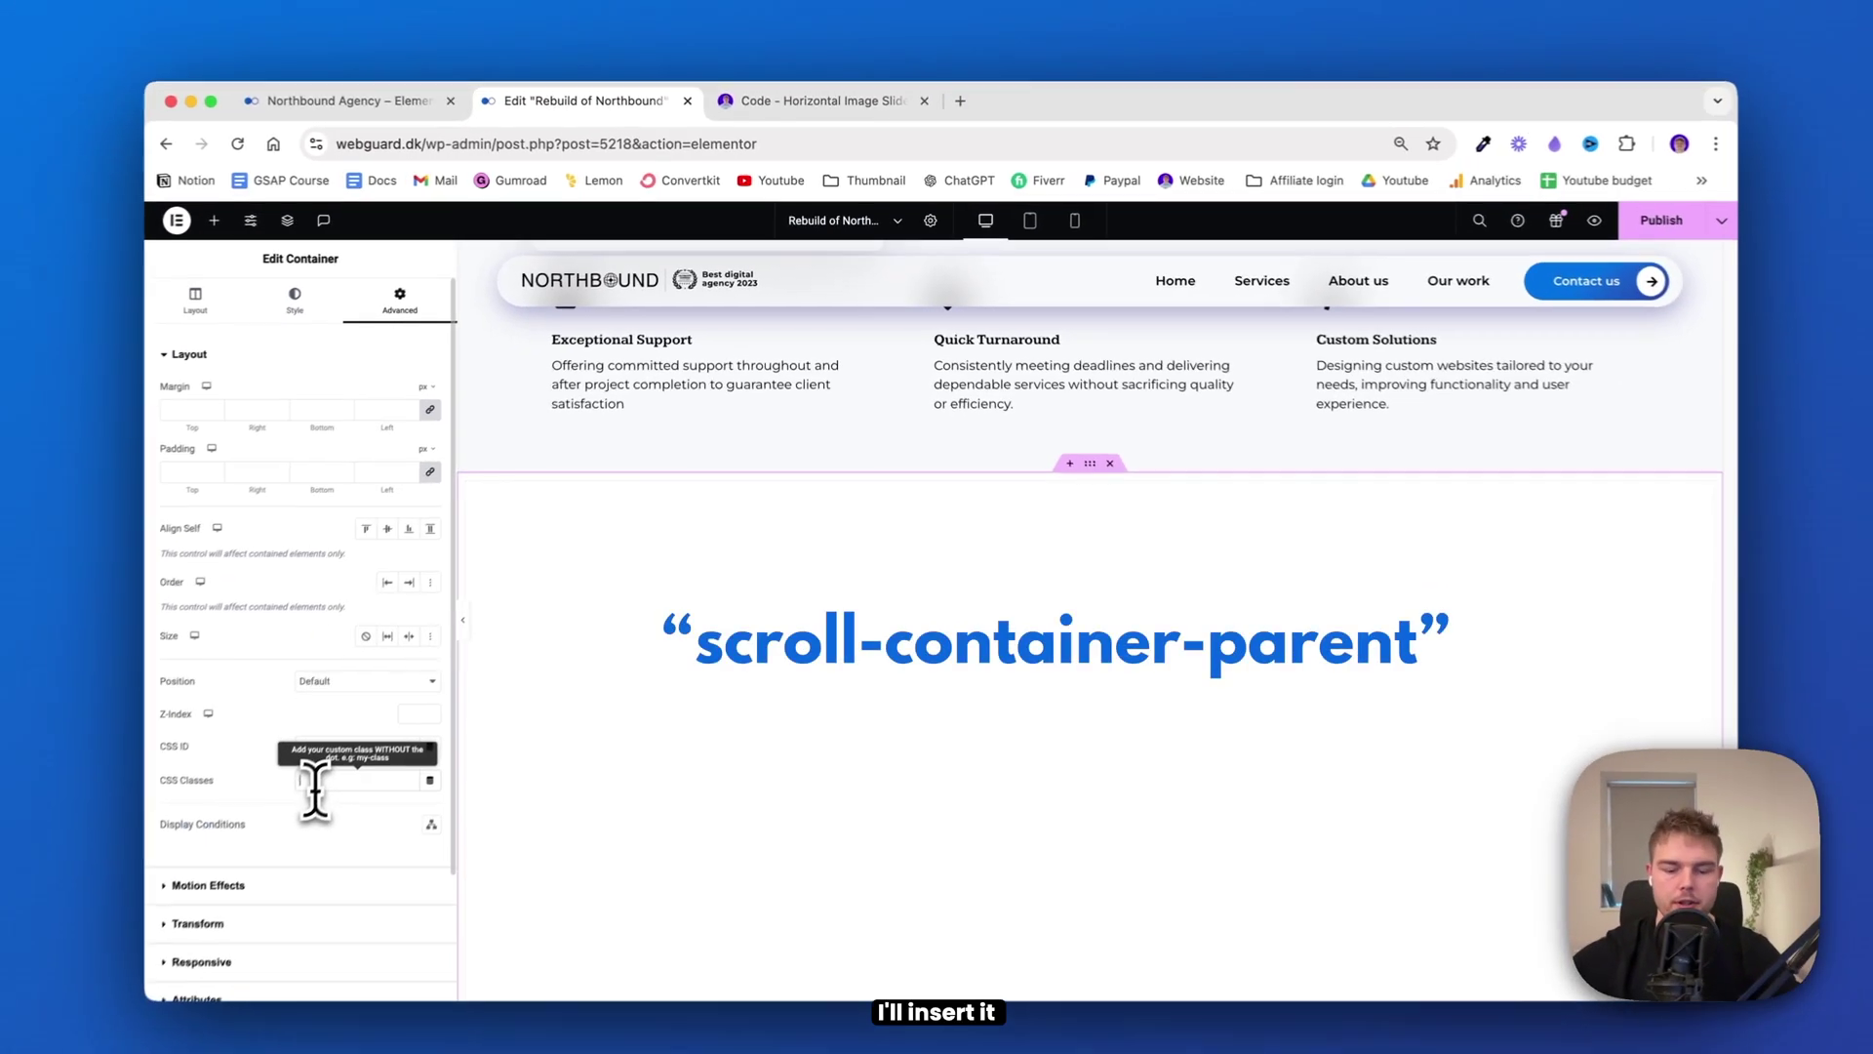
pyautogui.click(315, 781)
pyautogui.press('super+v')
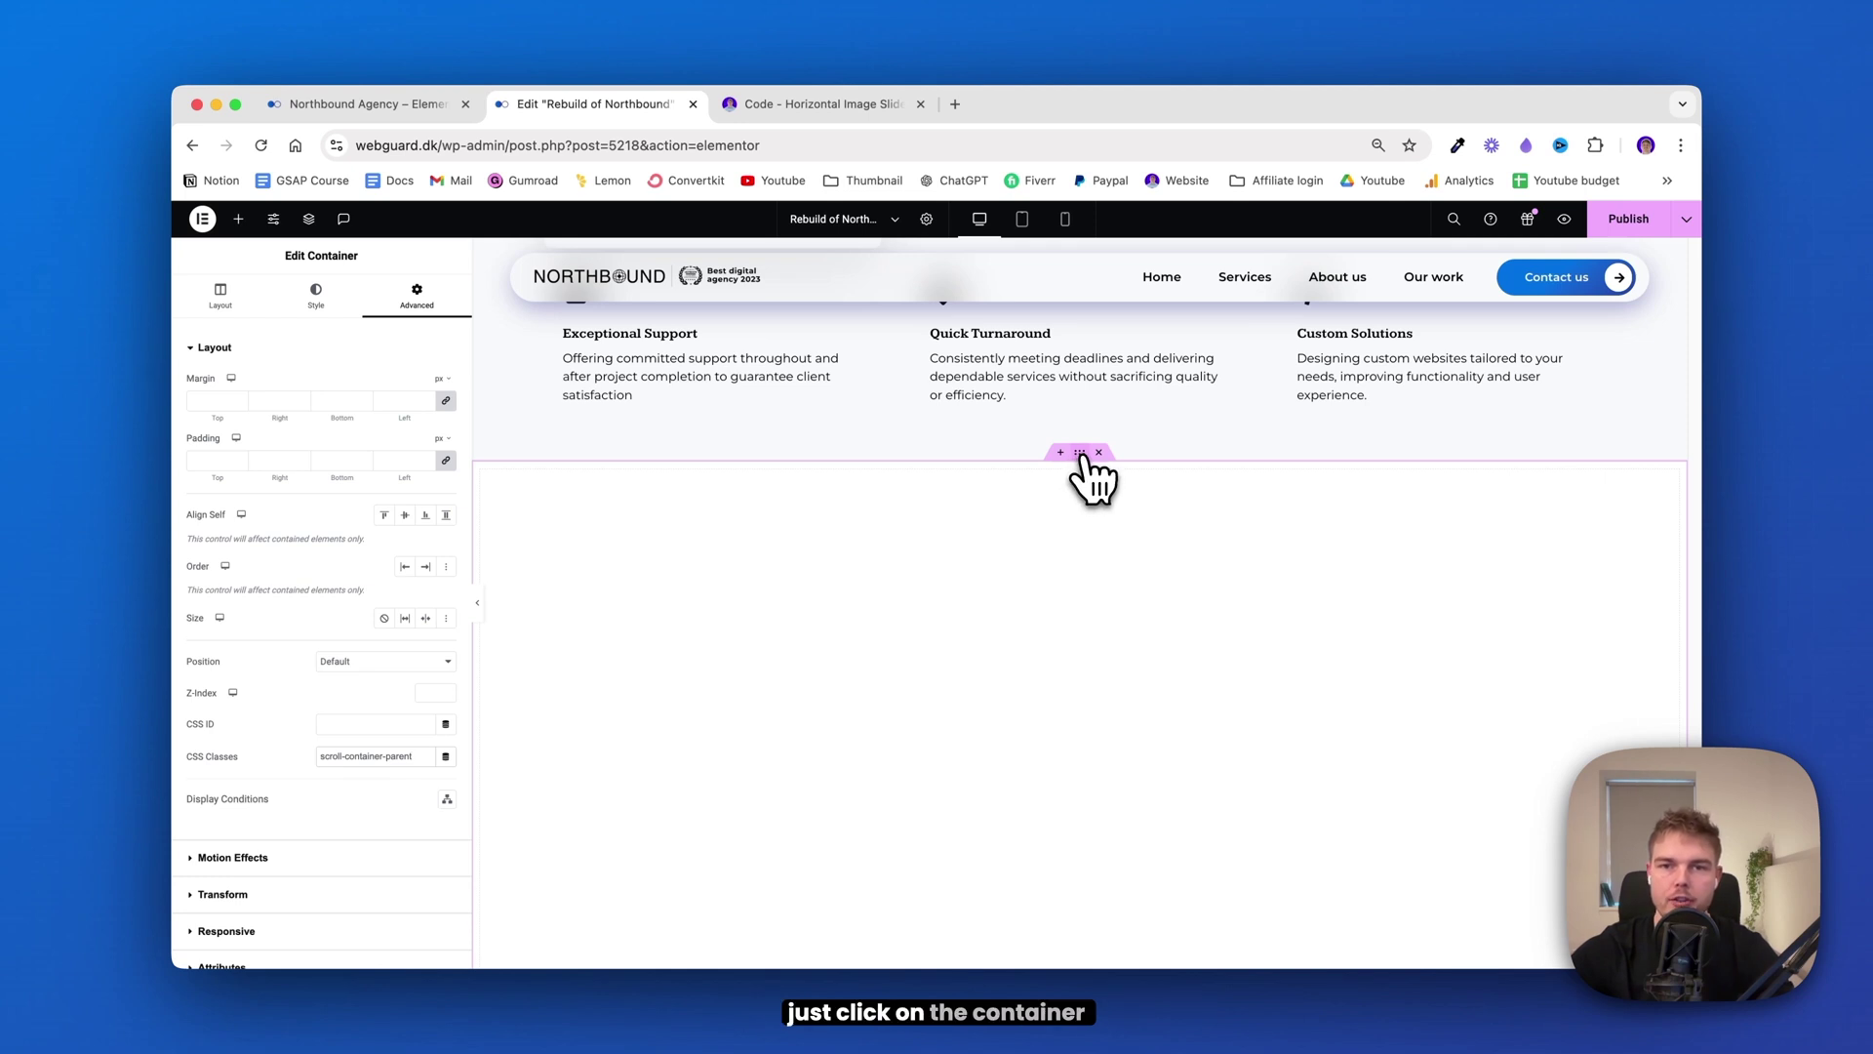
# Add a Heading widget inside the scroll-container-parent container and delete it again
pyautogui.click(238, 219)
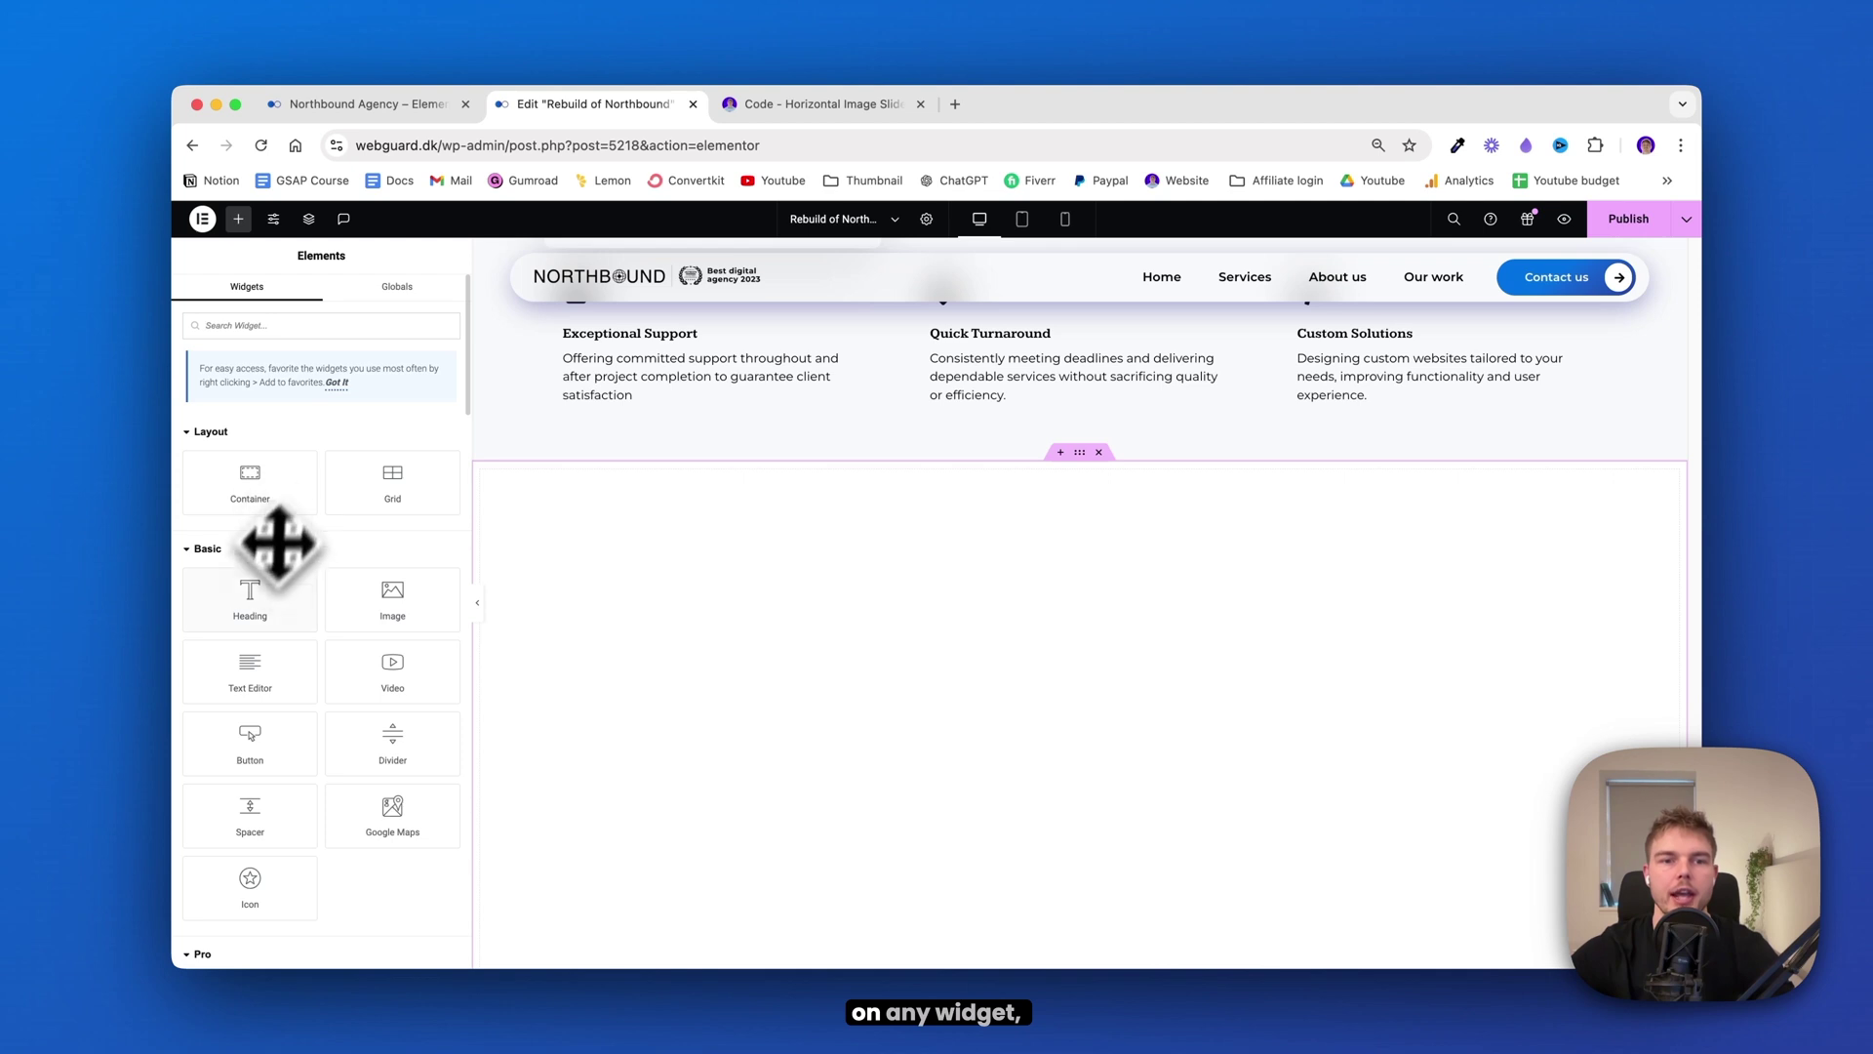
pyautogui.click(252, 597)
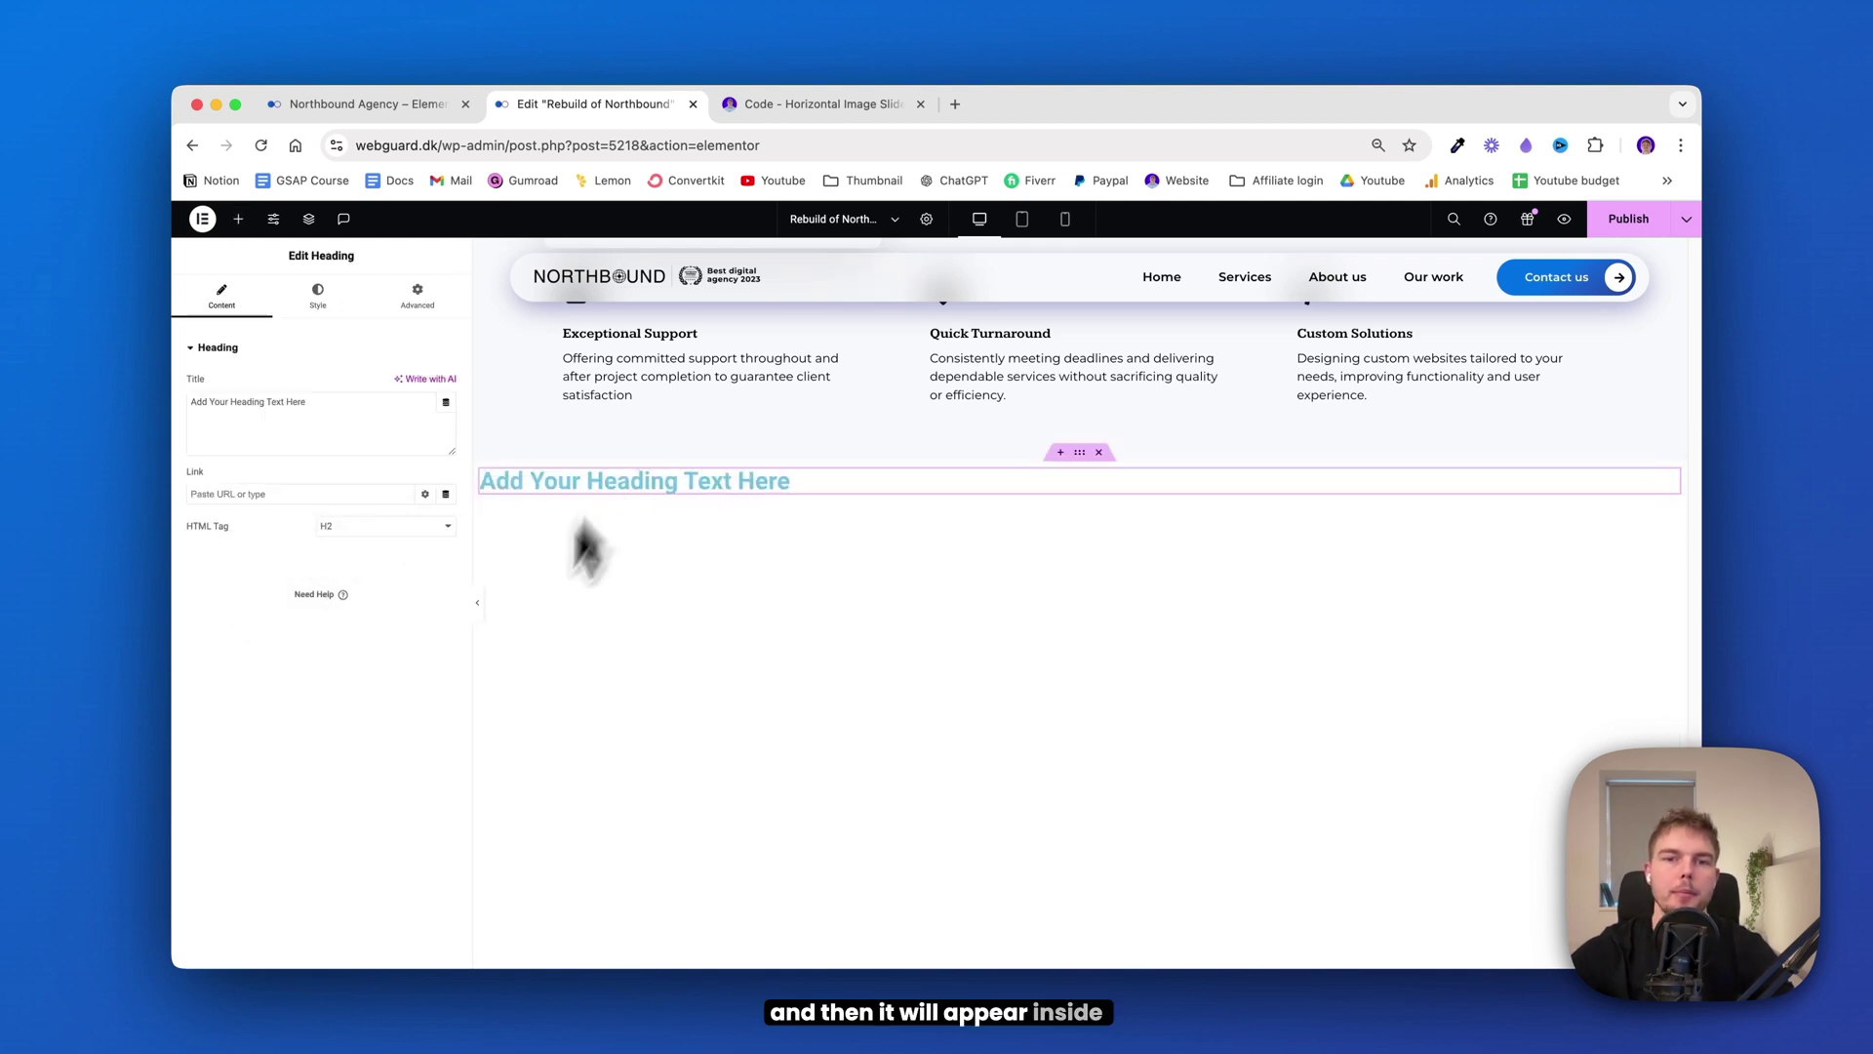
pyautogui.rightClick(745, 515)
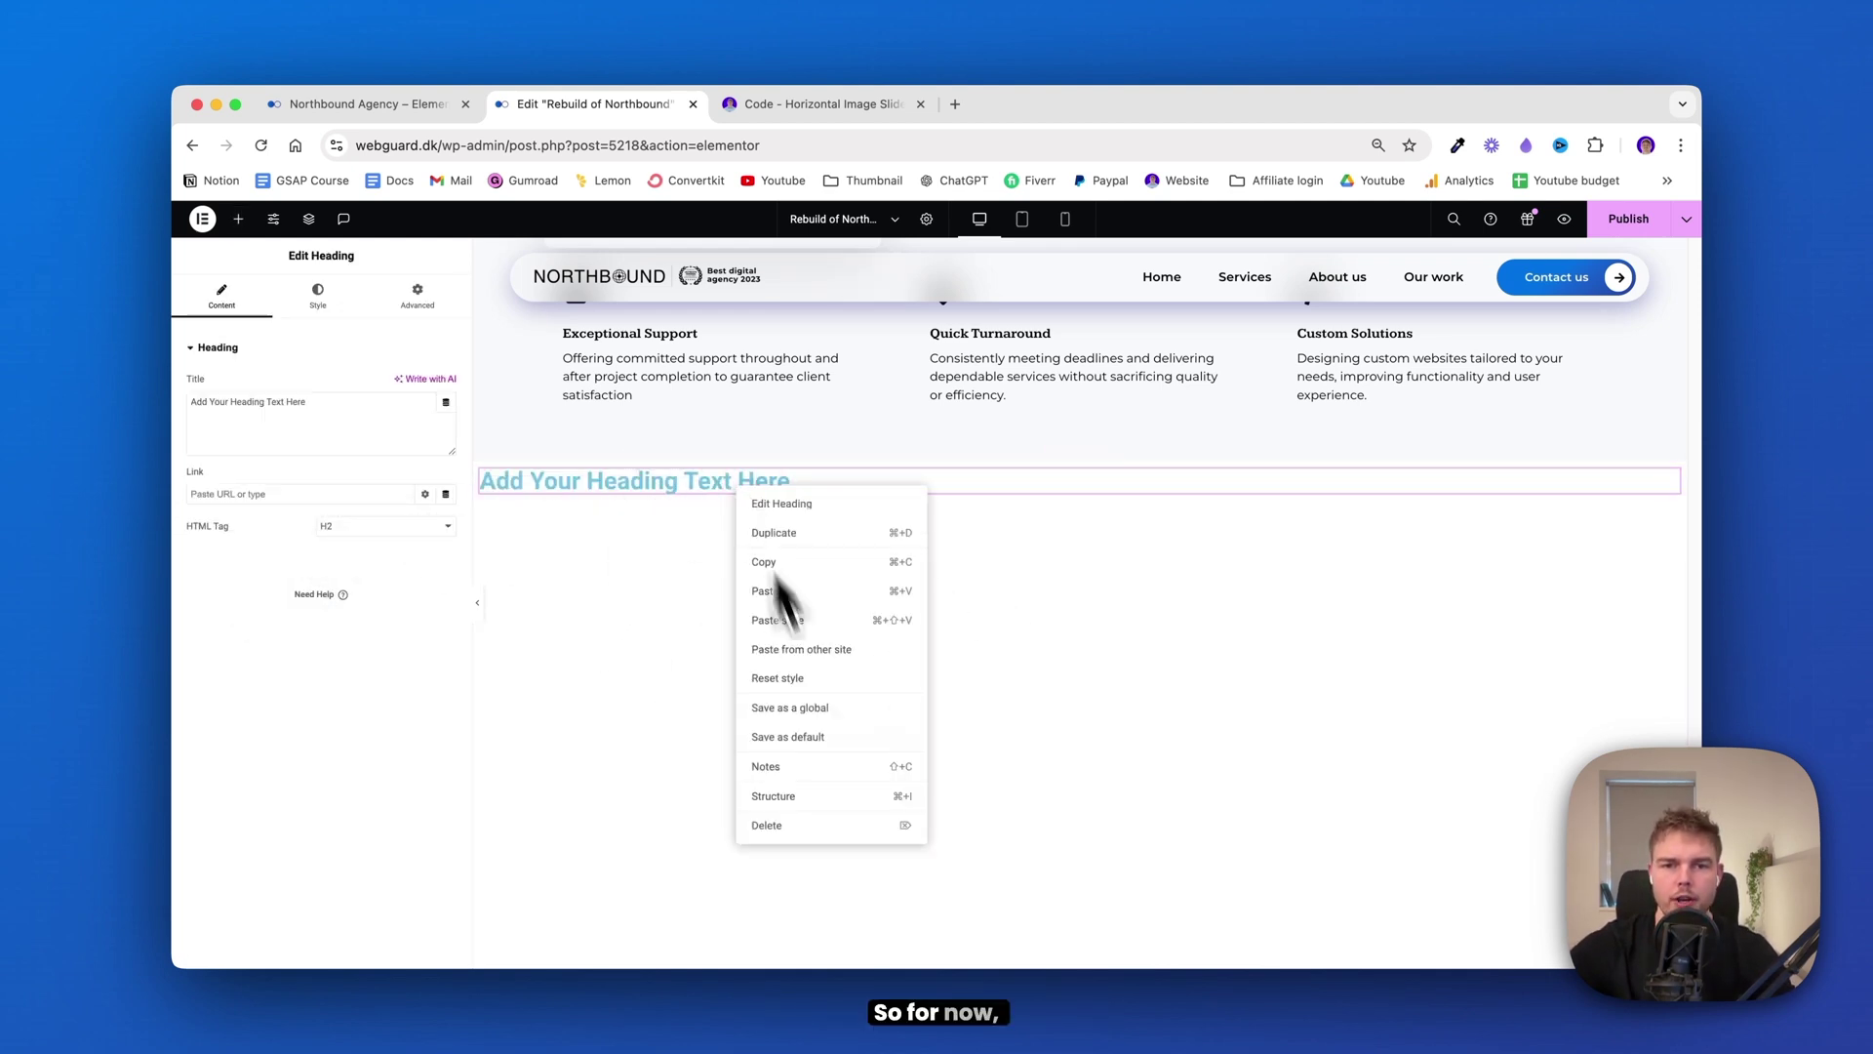
pyautogui.click(801, 828)
# Add a nested container inside the scroll-container-parent container
pyautogui.click(1077, 467)
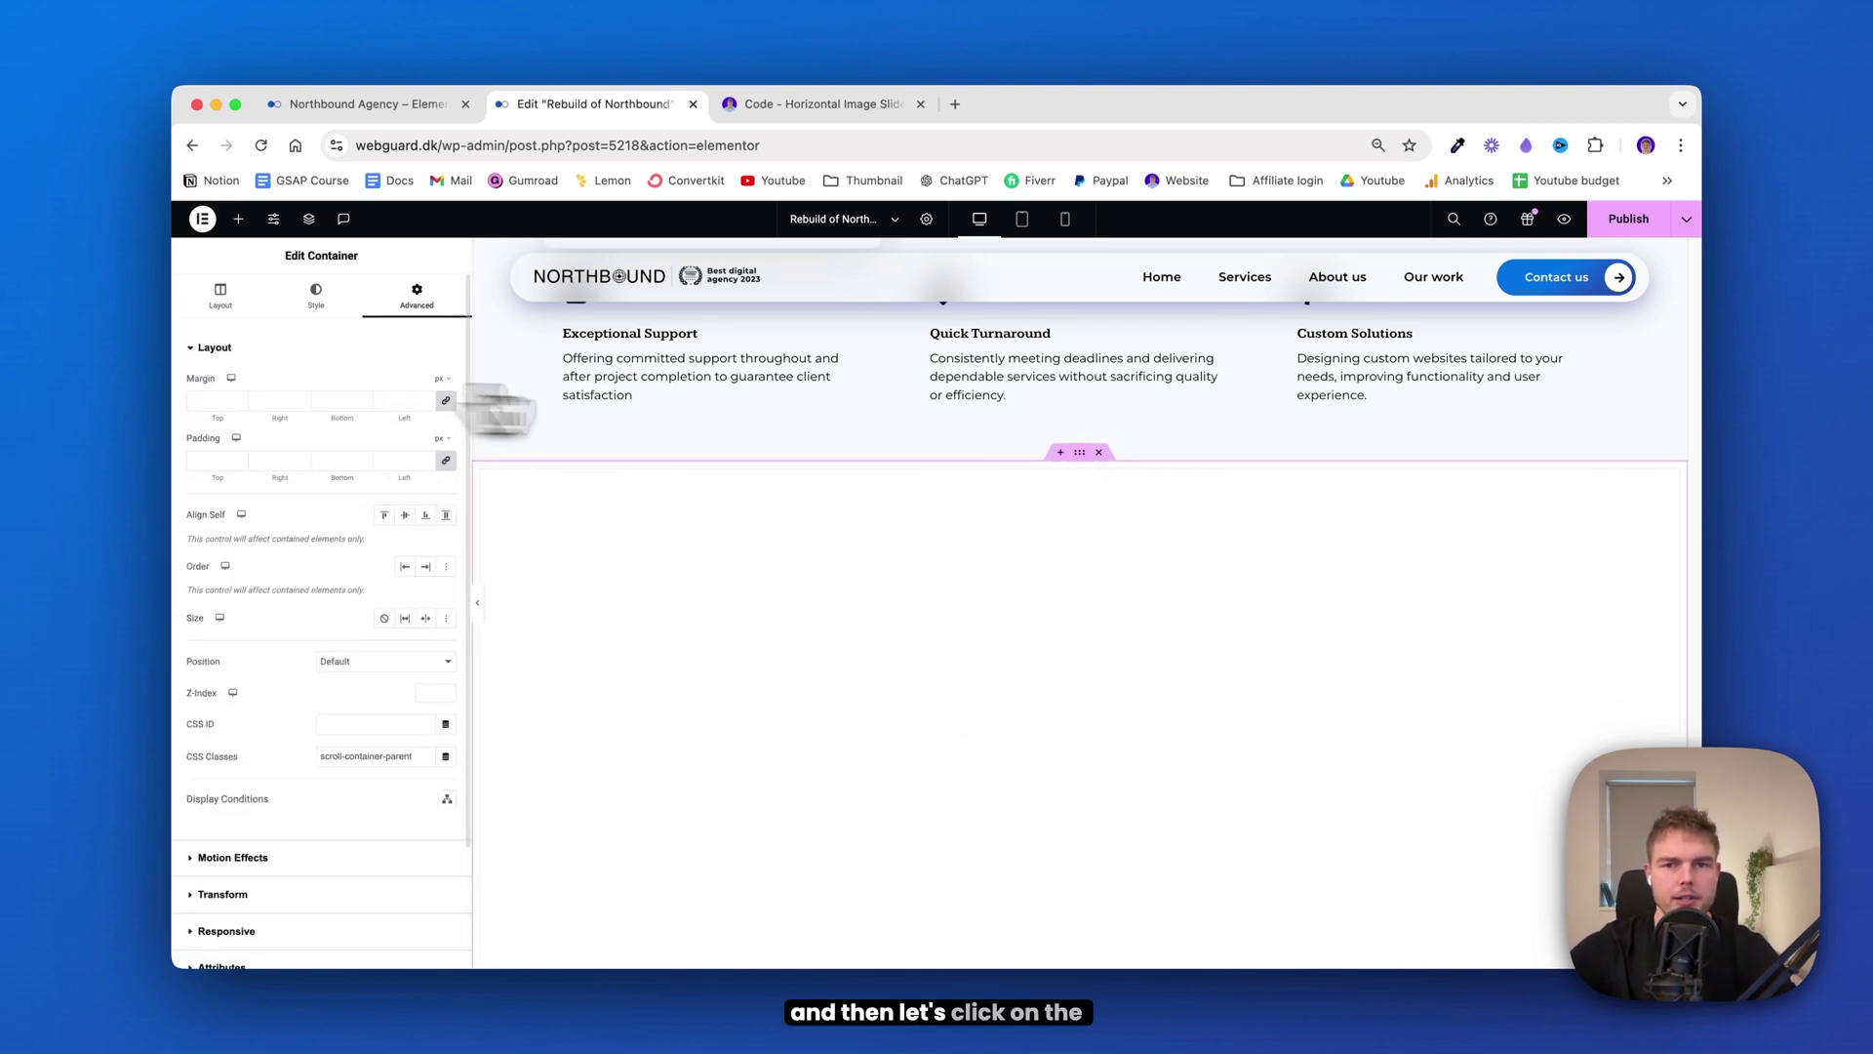
pyautogui.click(238, 219)
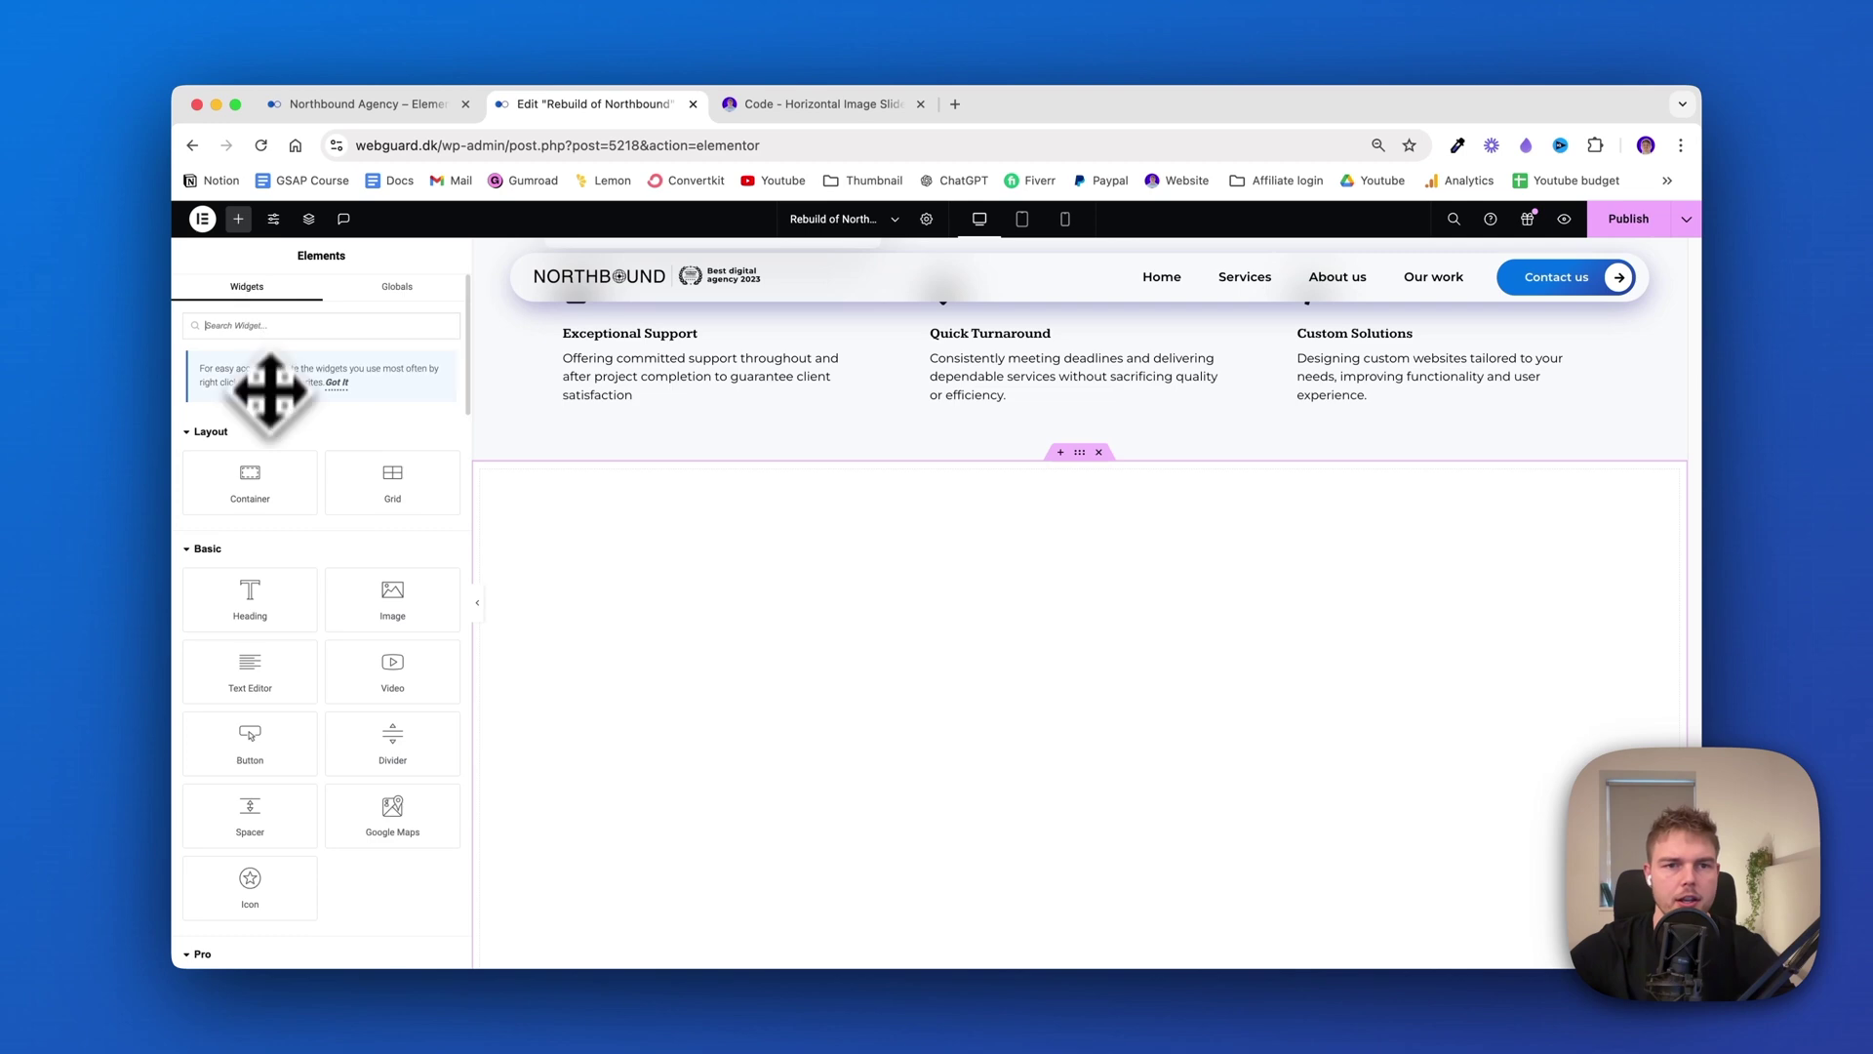
pyautogui.click(260, 494)
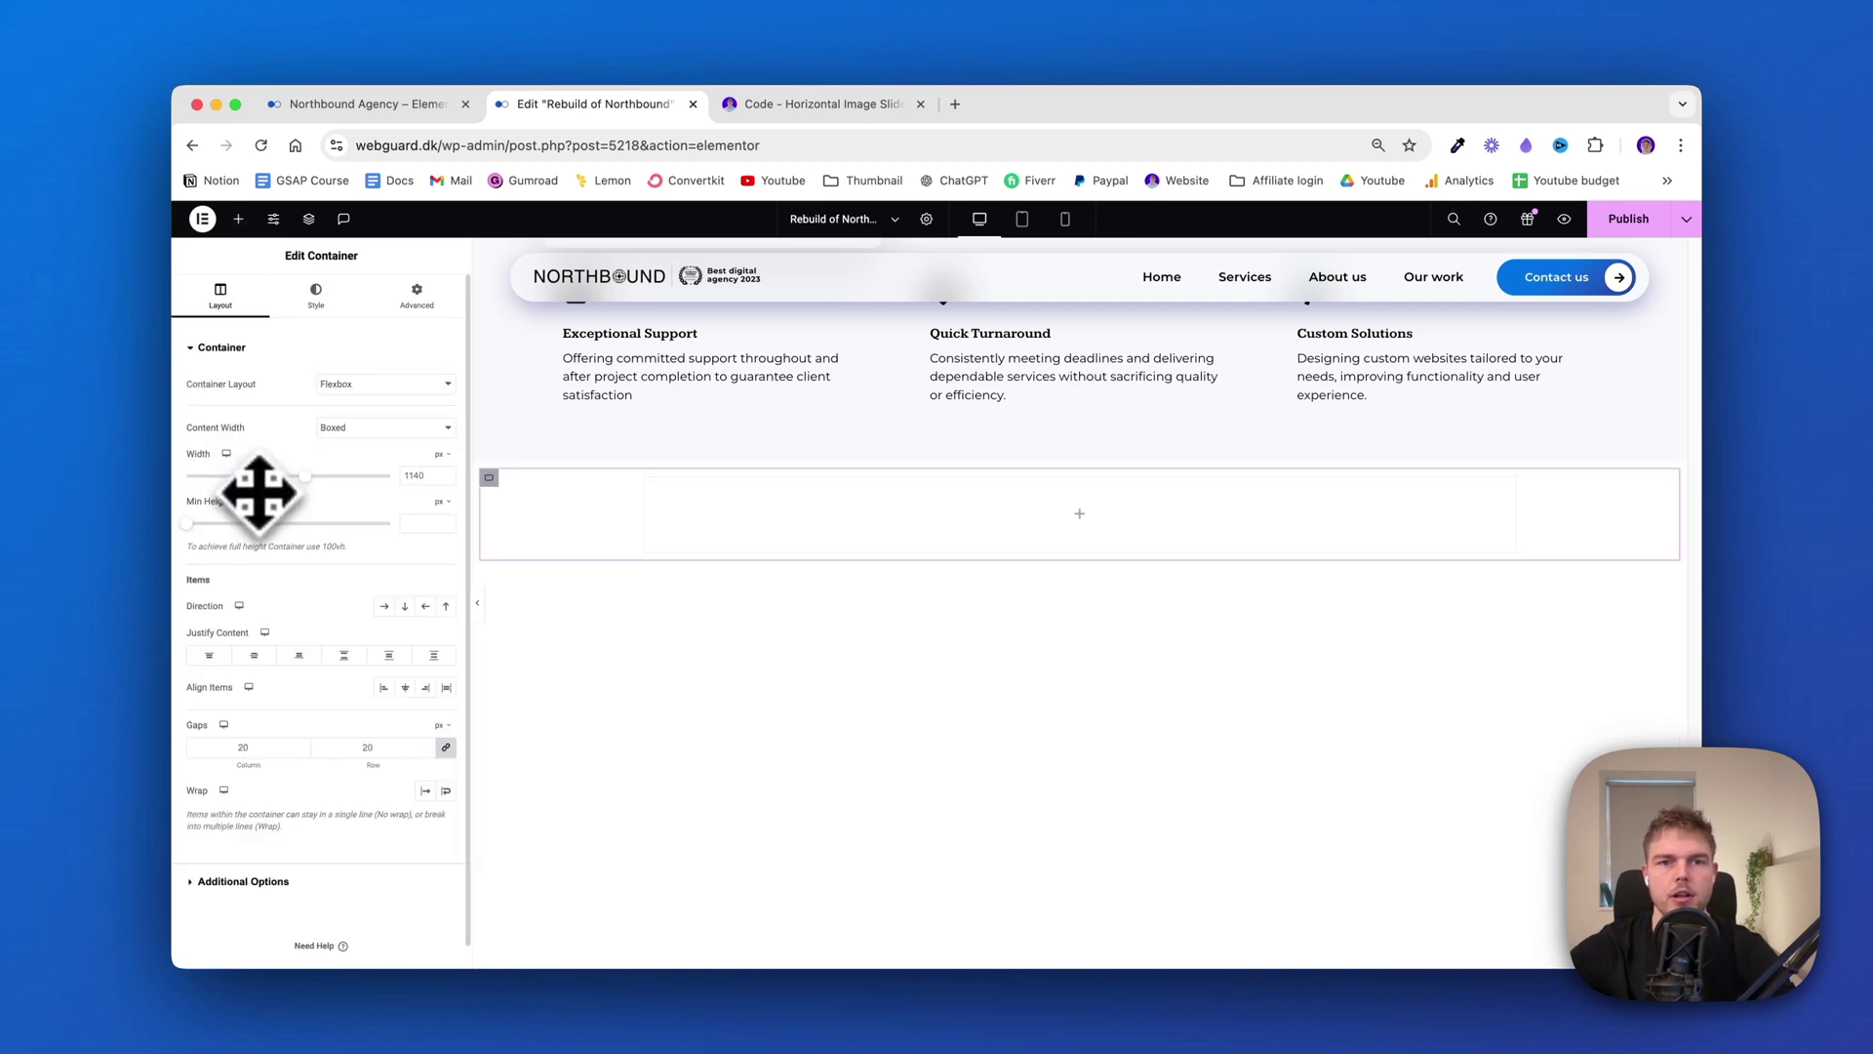
# Set the nested container's content width to Boxed at 1400 px and both gaps to 0
pyautogui.moveTo(258, 494); pyautogui.dragTo(931, 520)
pyautogui.click(385, 427)
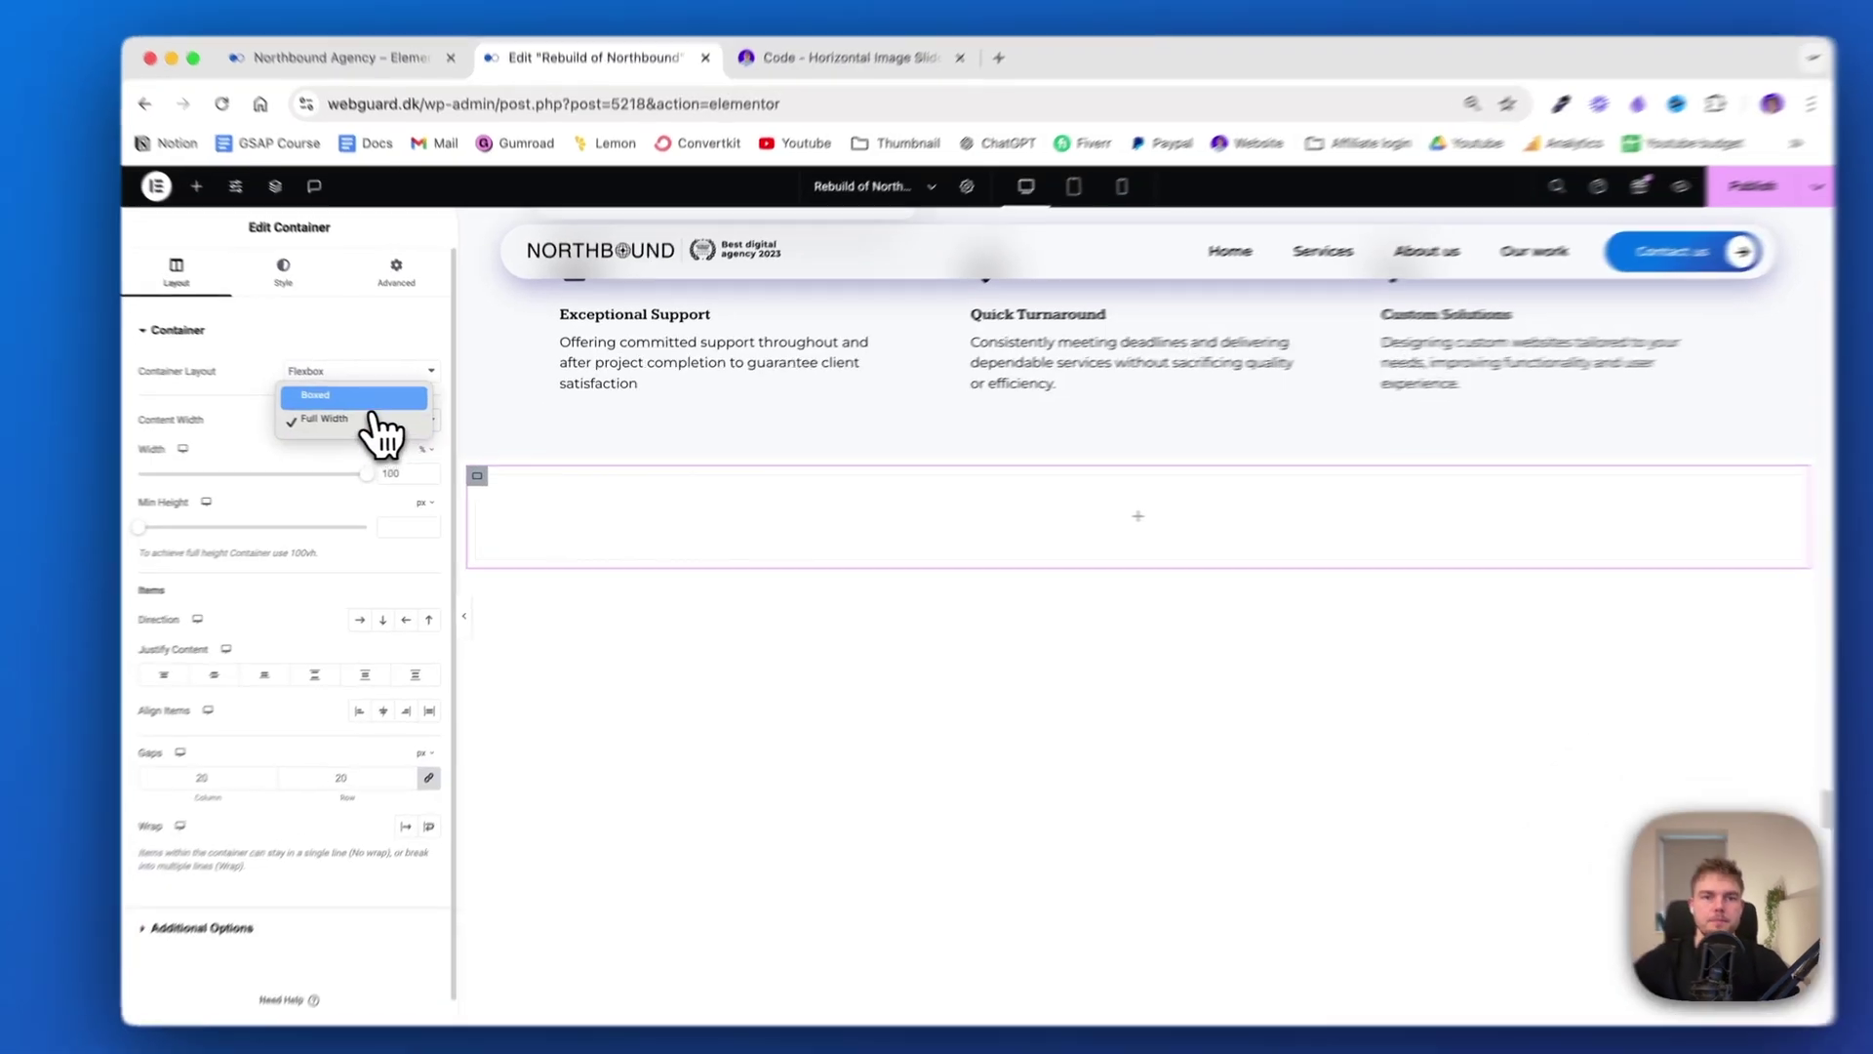
pyautogui.click(361, 404)
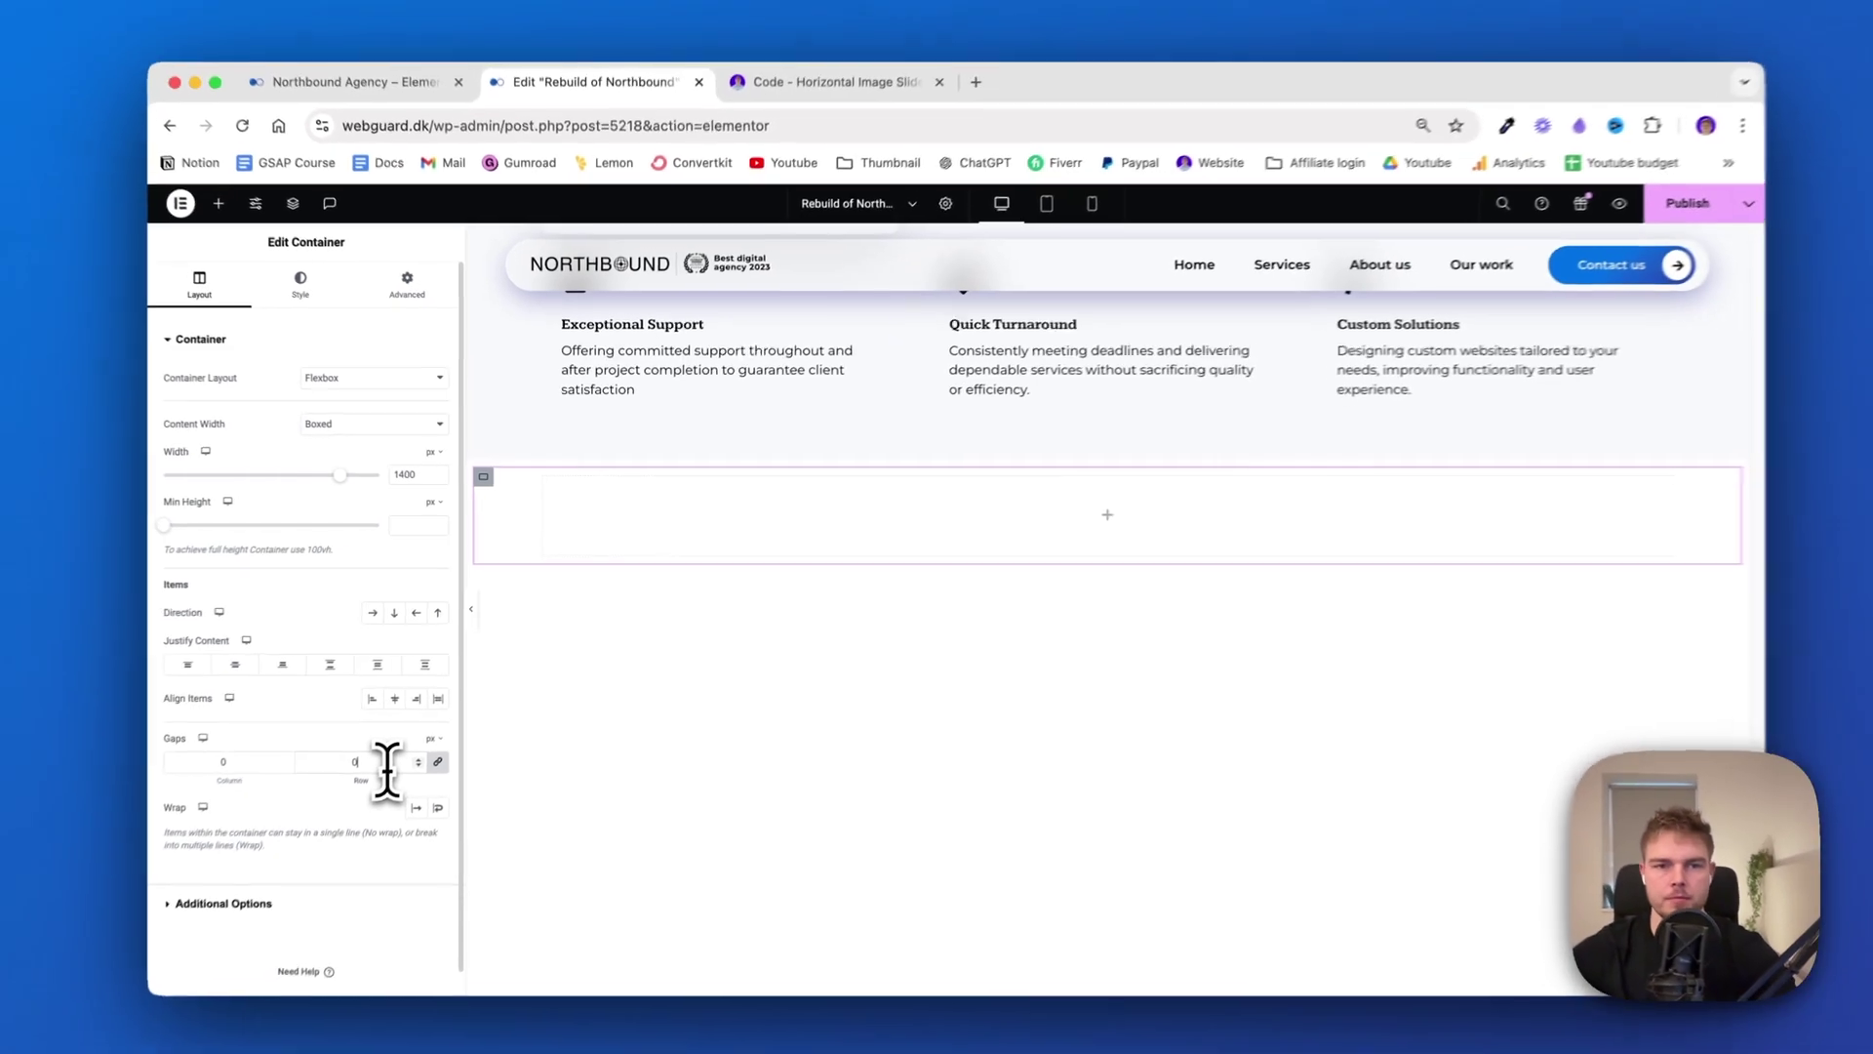
# Unlink the nested container's margins and set the top margin to 50 px, with the other sides at 0
pyautogui.click(371, 242)
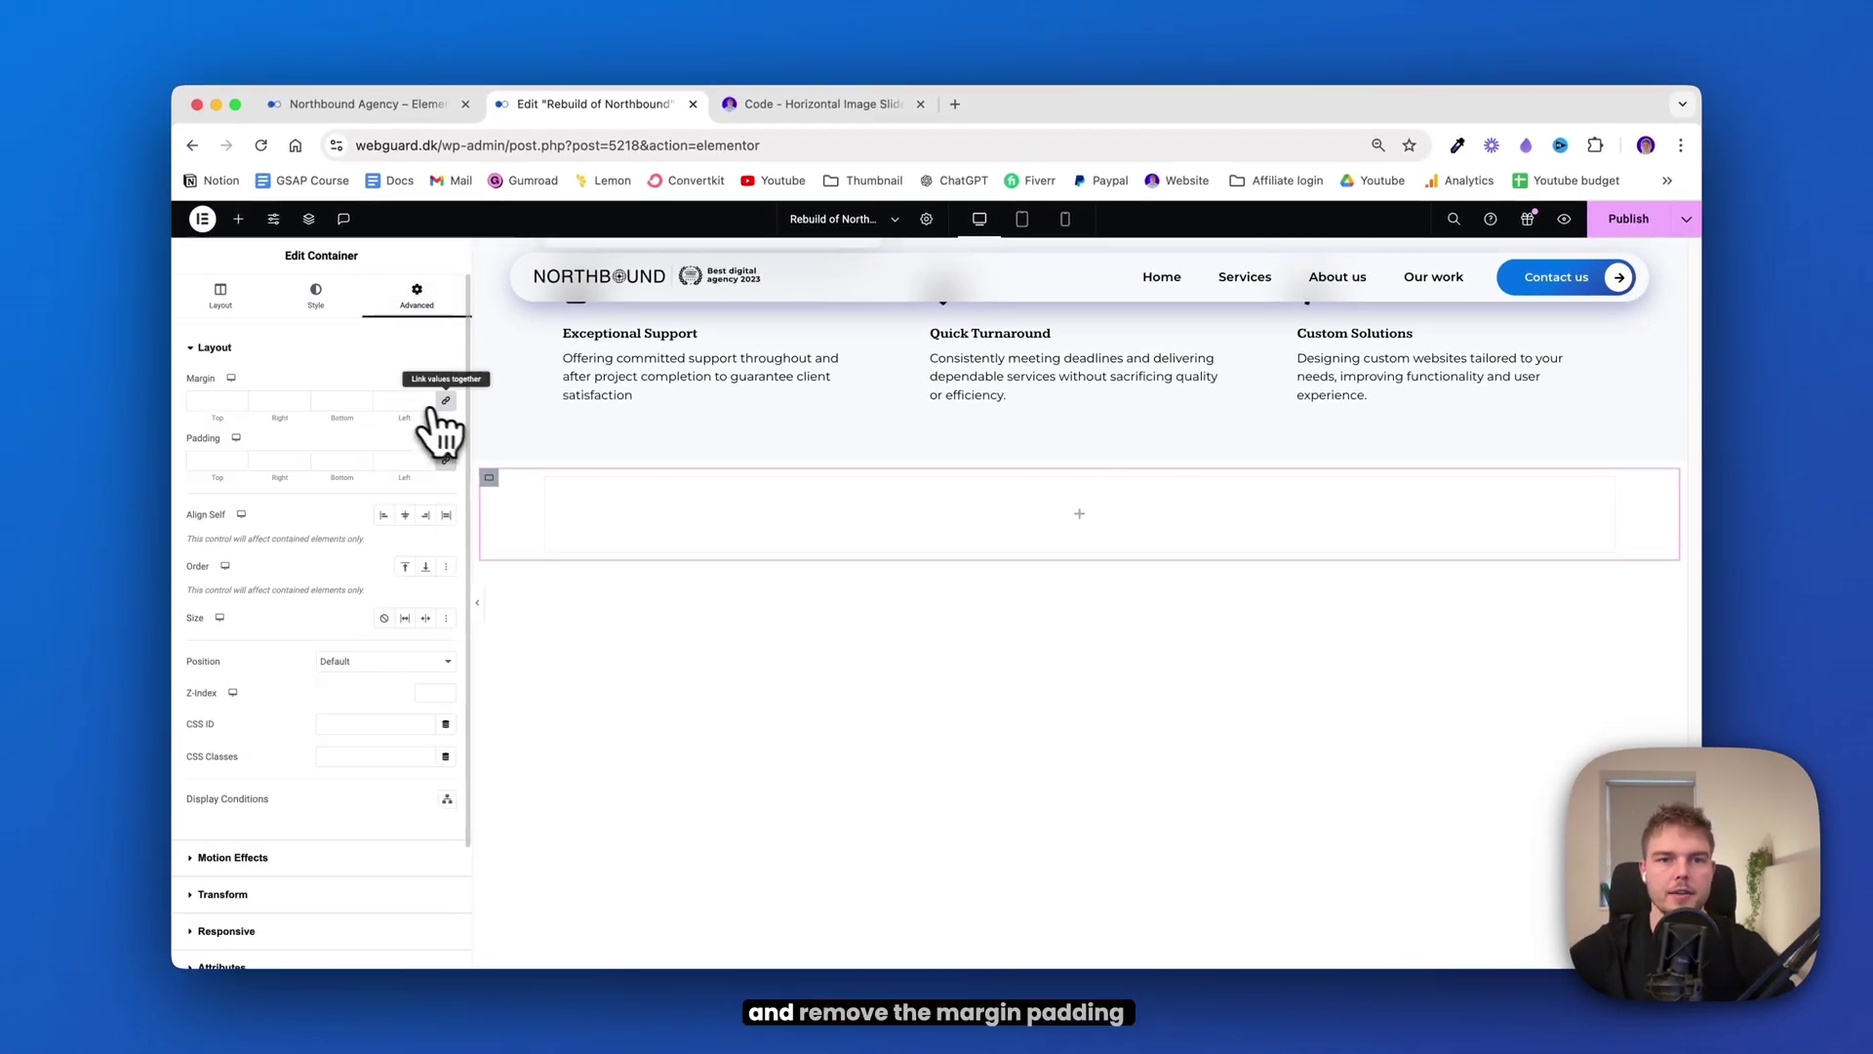
pyautogui.doubleClick(213, 400)
pyautogui.press('BackSpace')
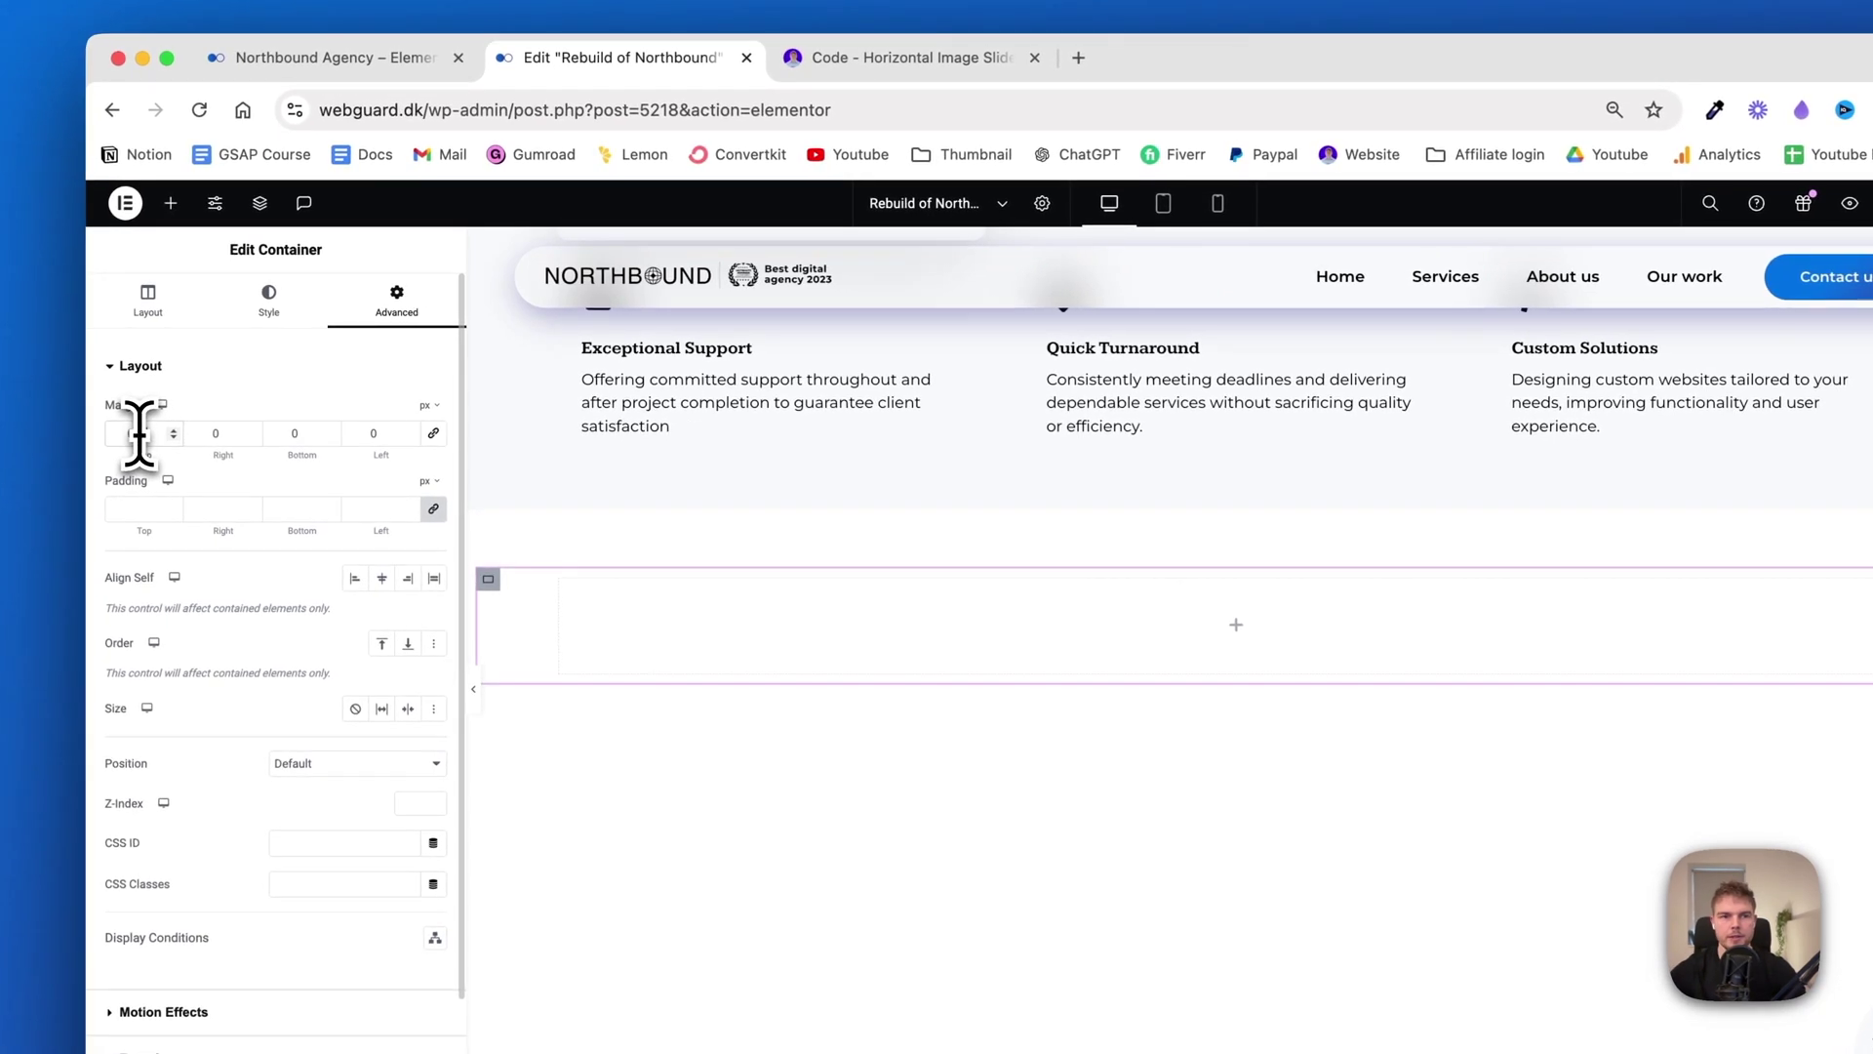
pyautogui.write('50')
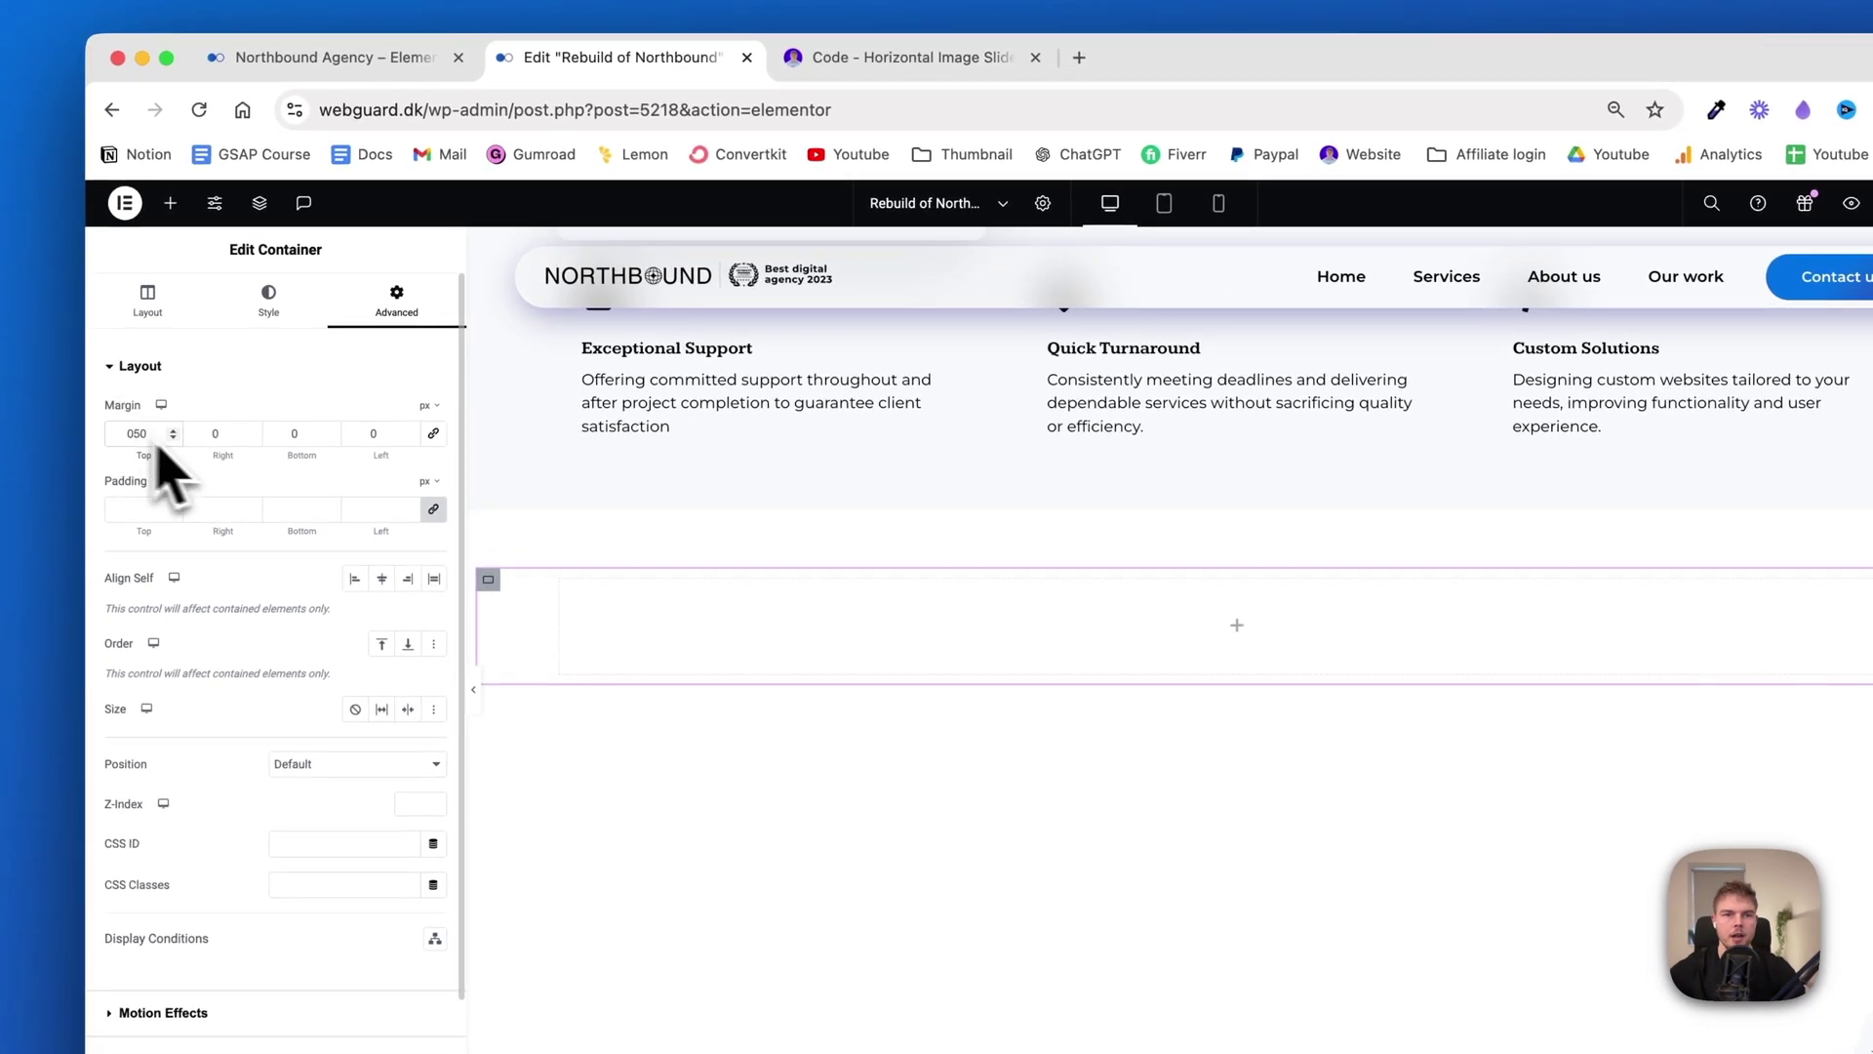
# Unlink the nested container's padding and set it to 150 px at the top and 100 px at the bottom
pyautogui.click(433, 508)
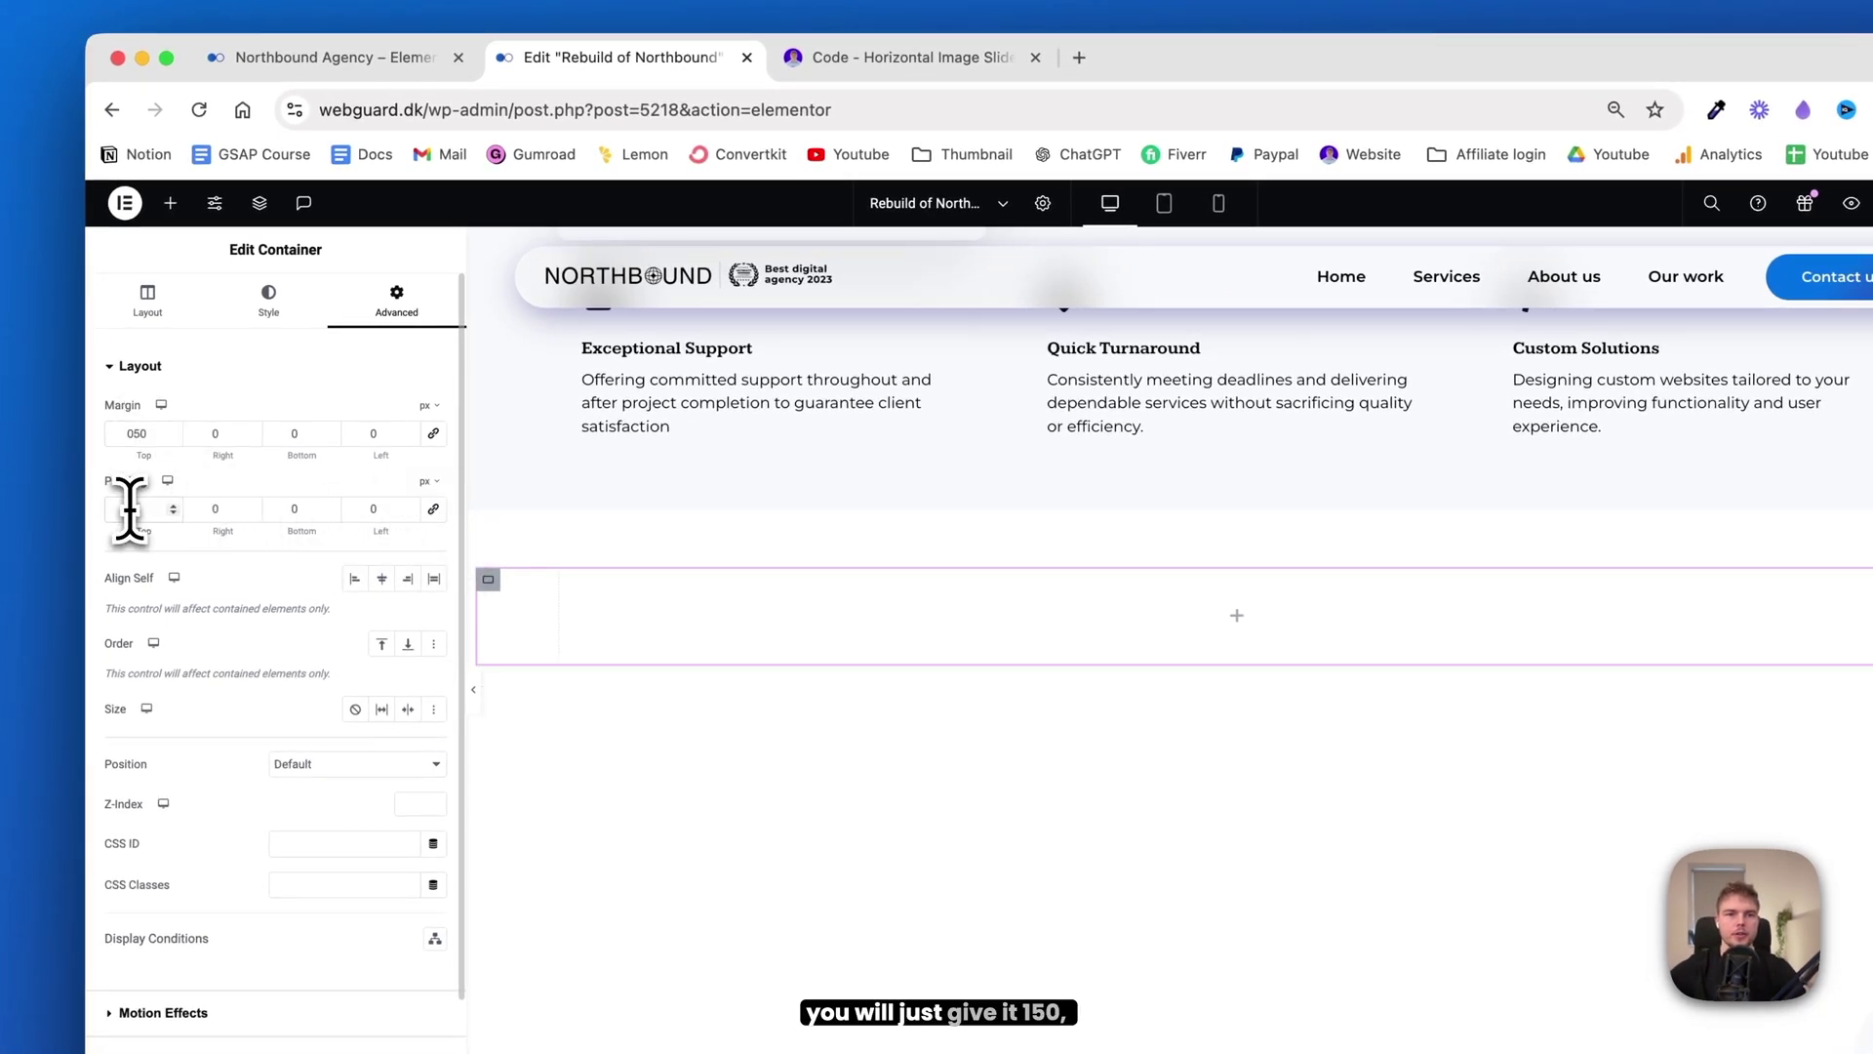
pyautogui.write('150')
pyautogui.click(282, 508)
pyautogui.write('100')
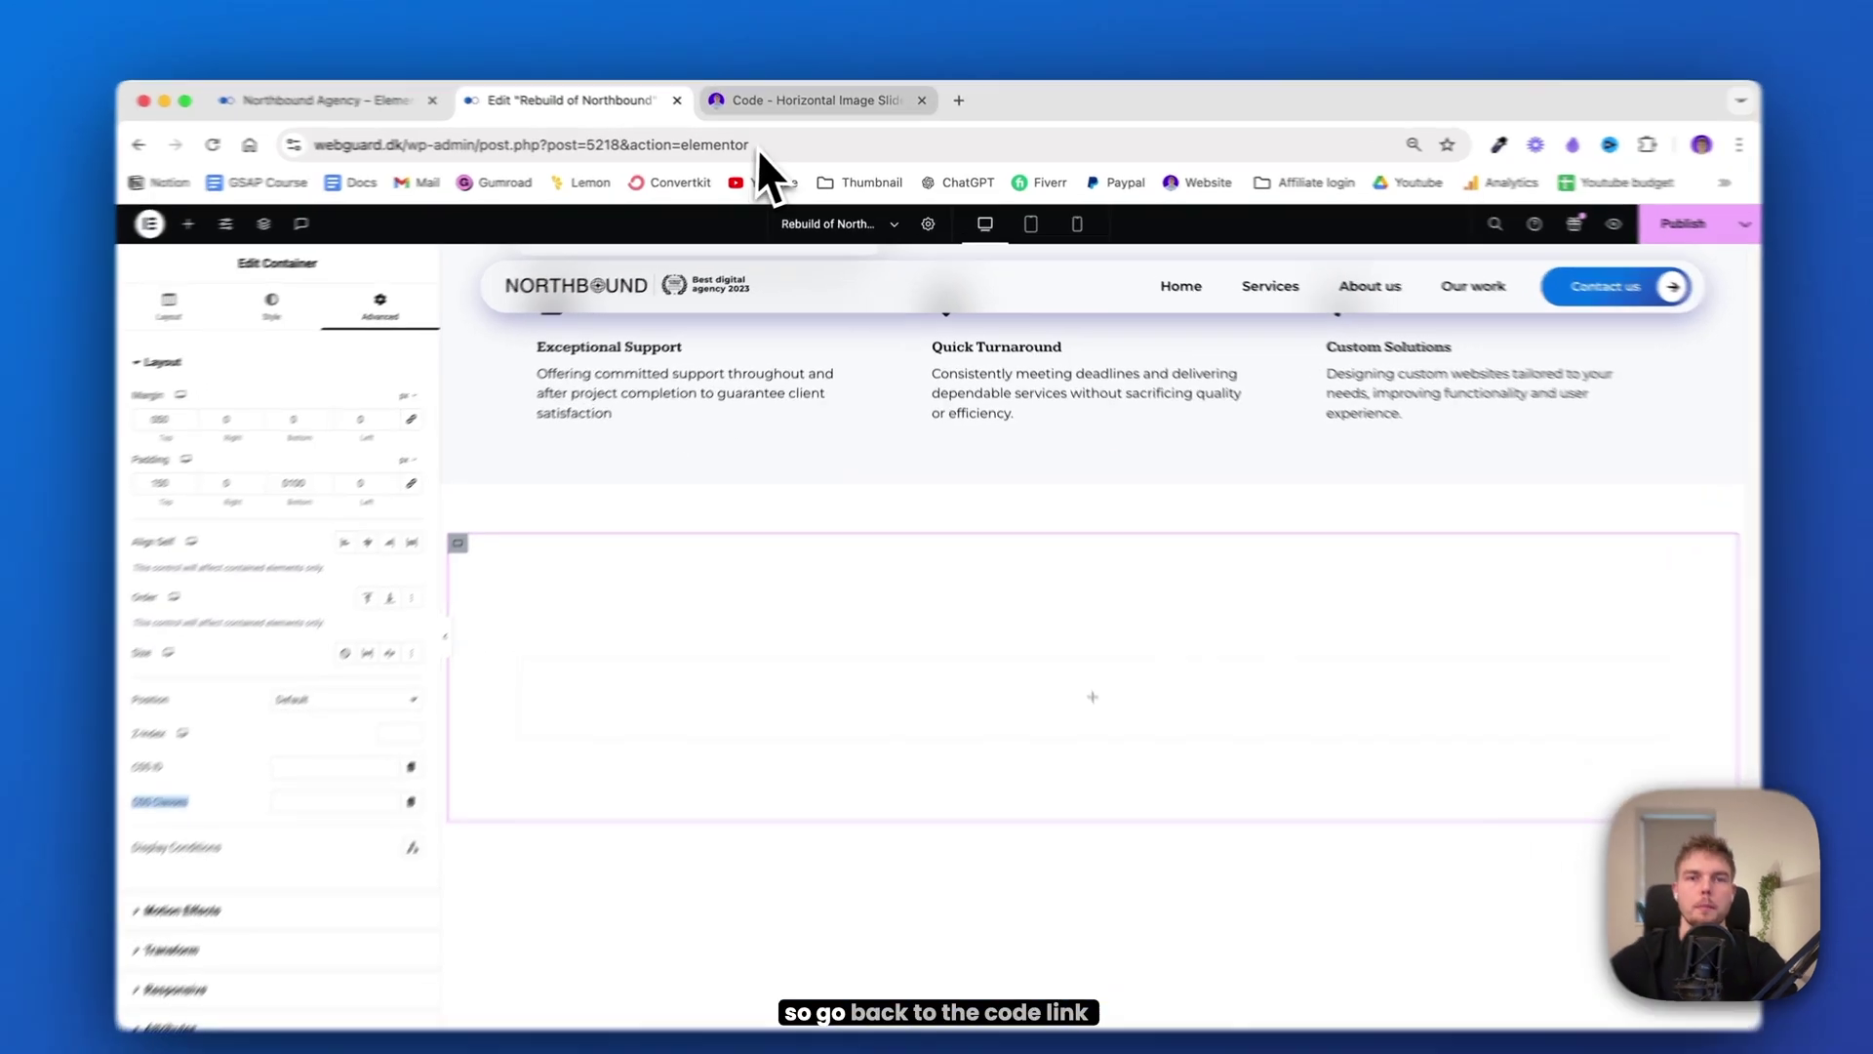
# Copy the class sticky-section from the code page and enter it as the nested container's CSS class
pyautogui.click(780, 110)
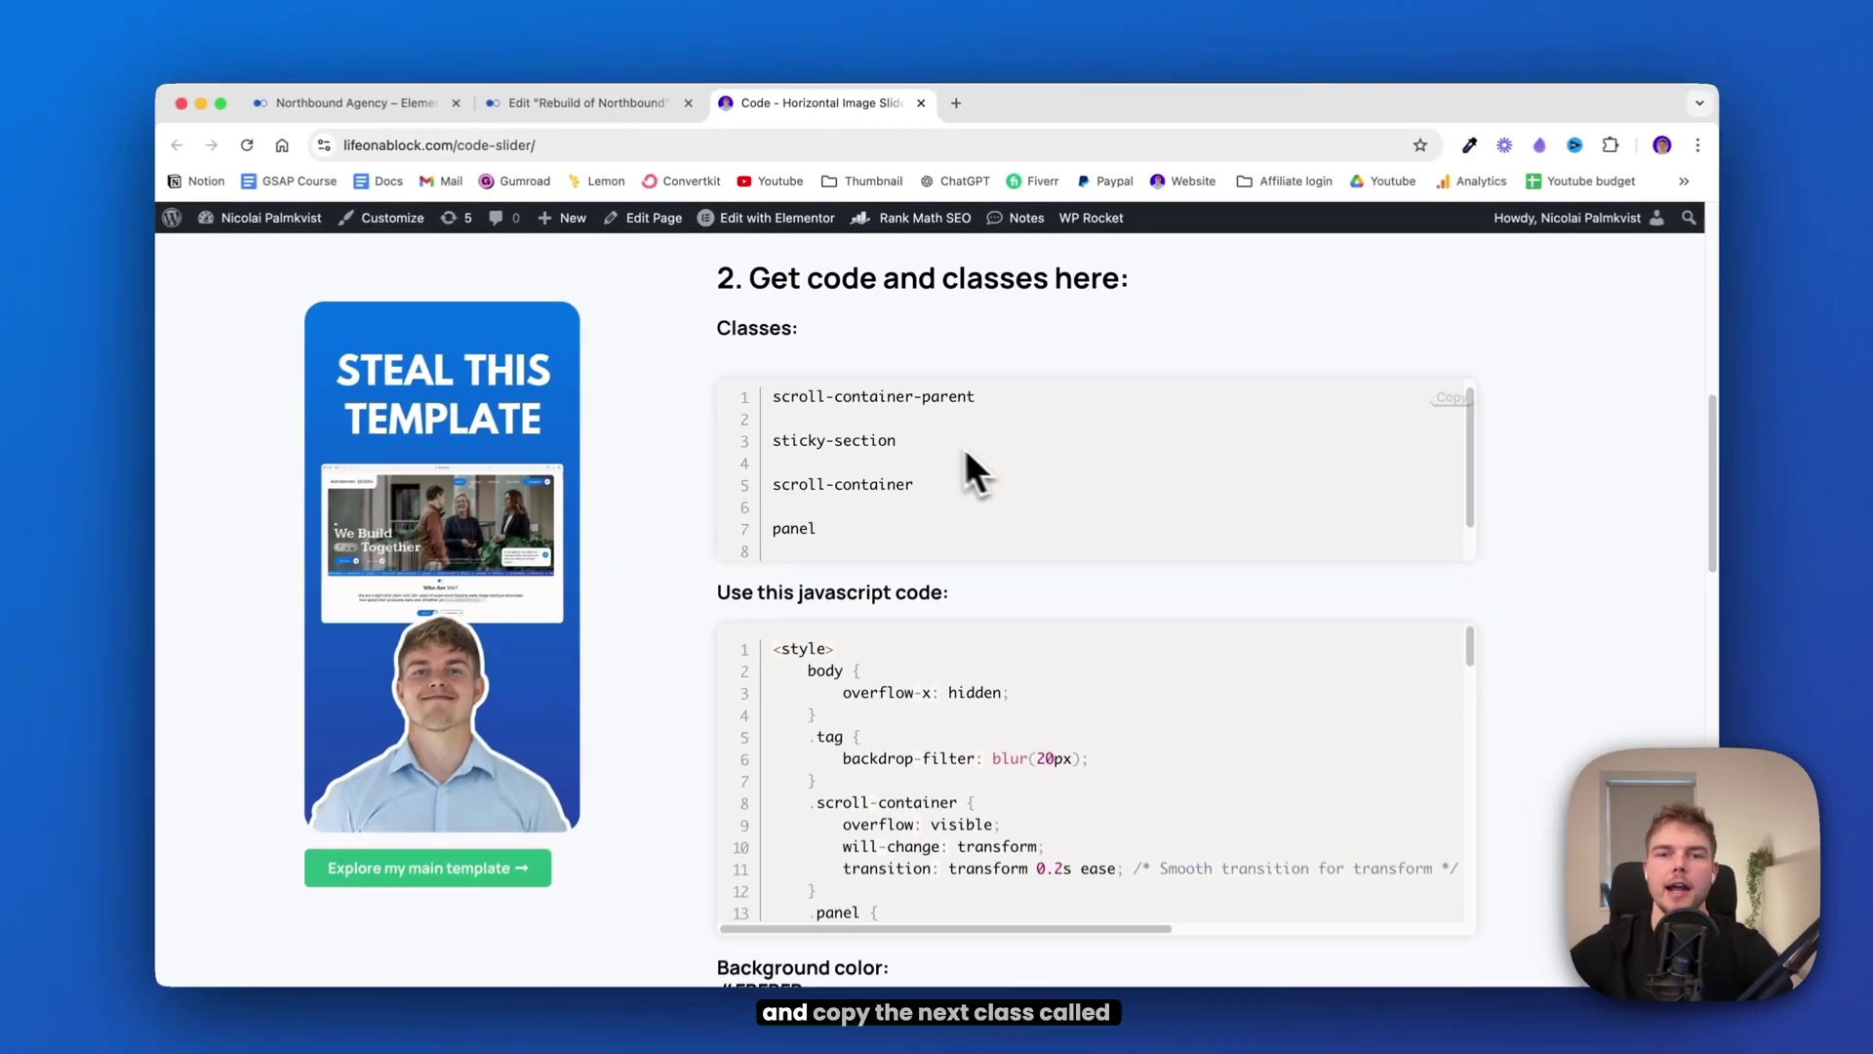
pyautogui.moveTo(976, 507); pyautogui.dragTo(738, 504)
pyautogui.rightClick(825, 436)
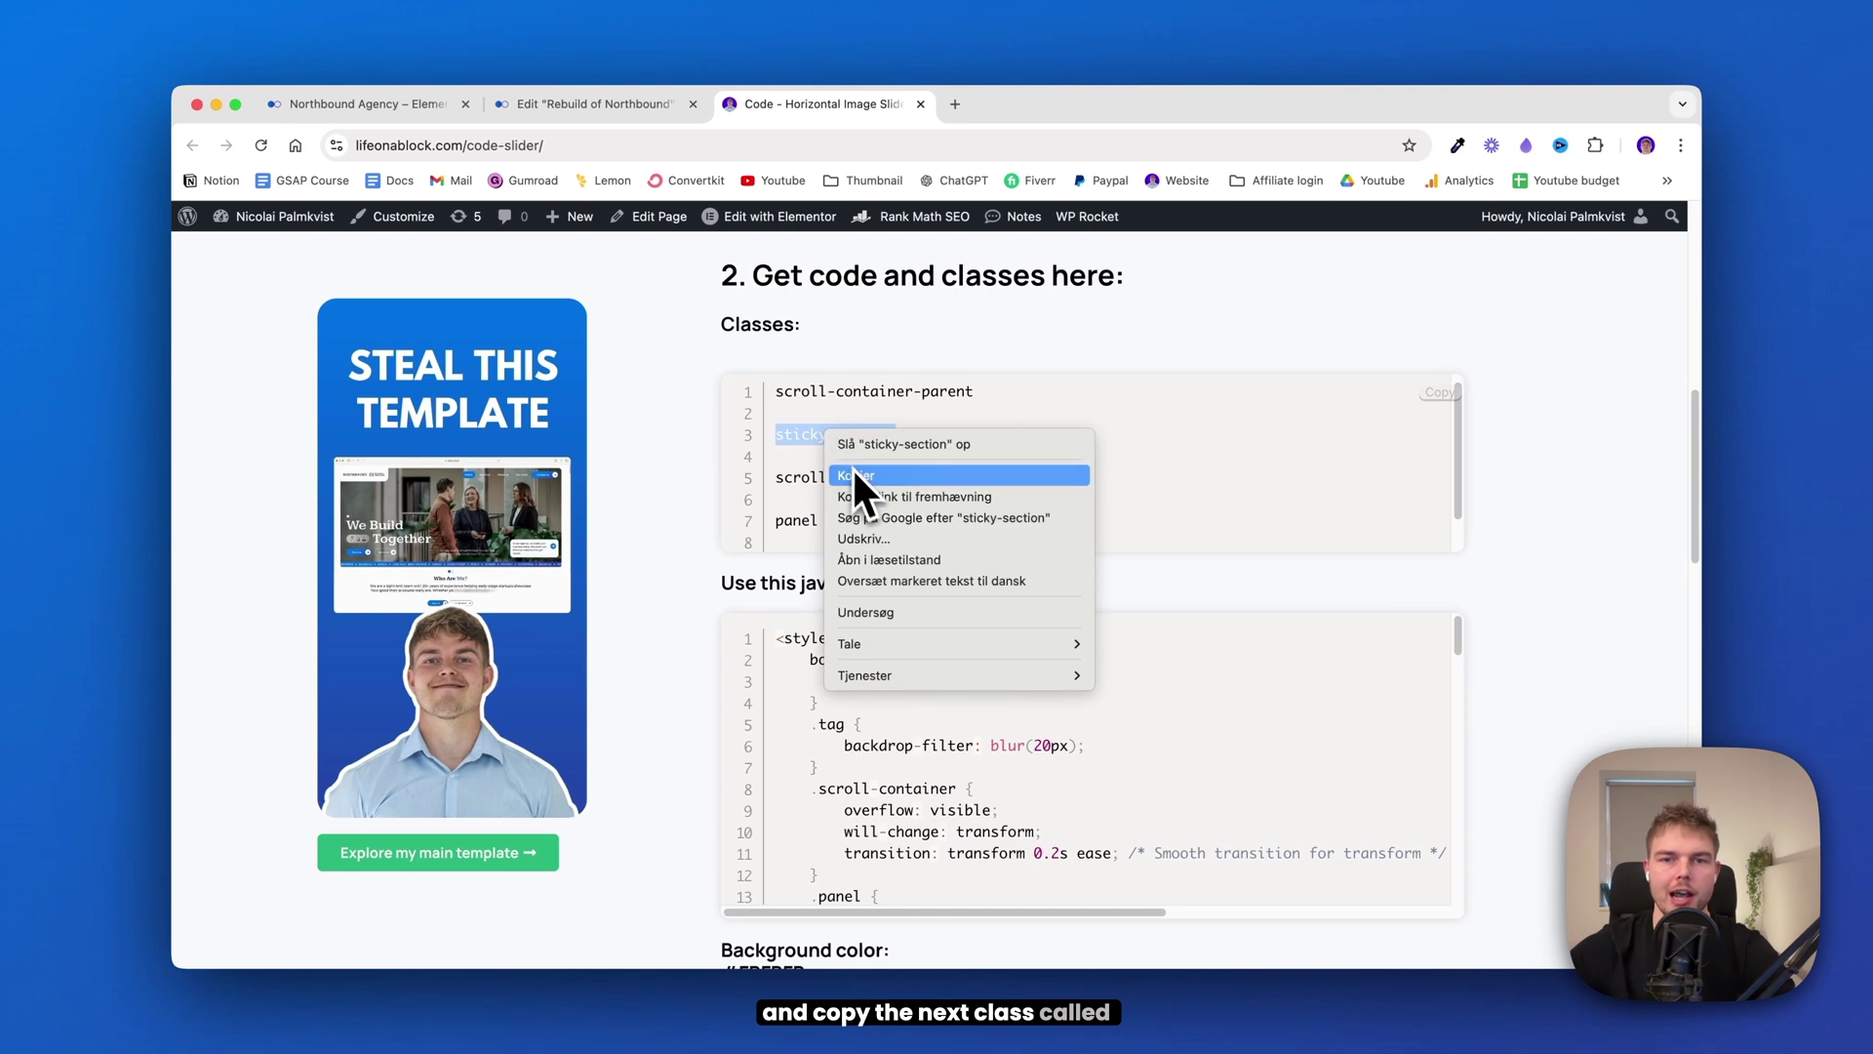
pyautogui.click(852, 474)
pyautogui.click(593, 103)
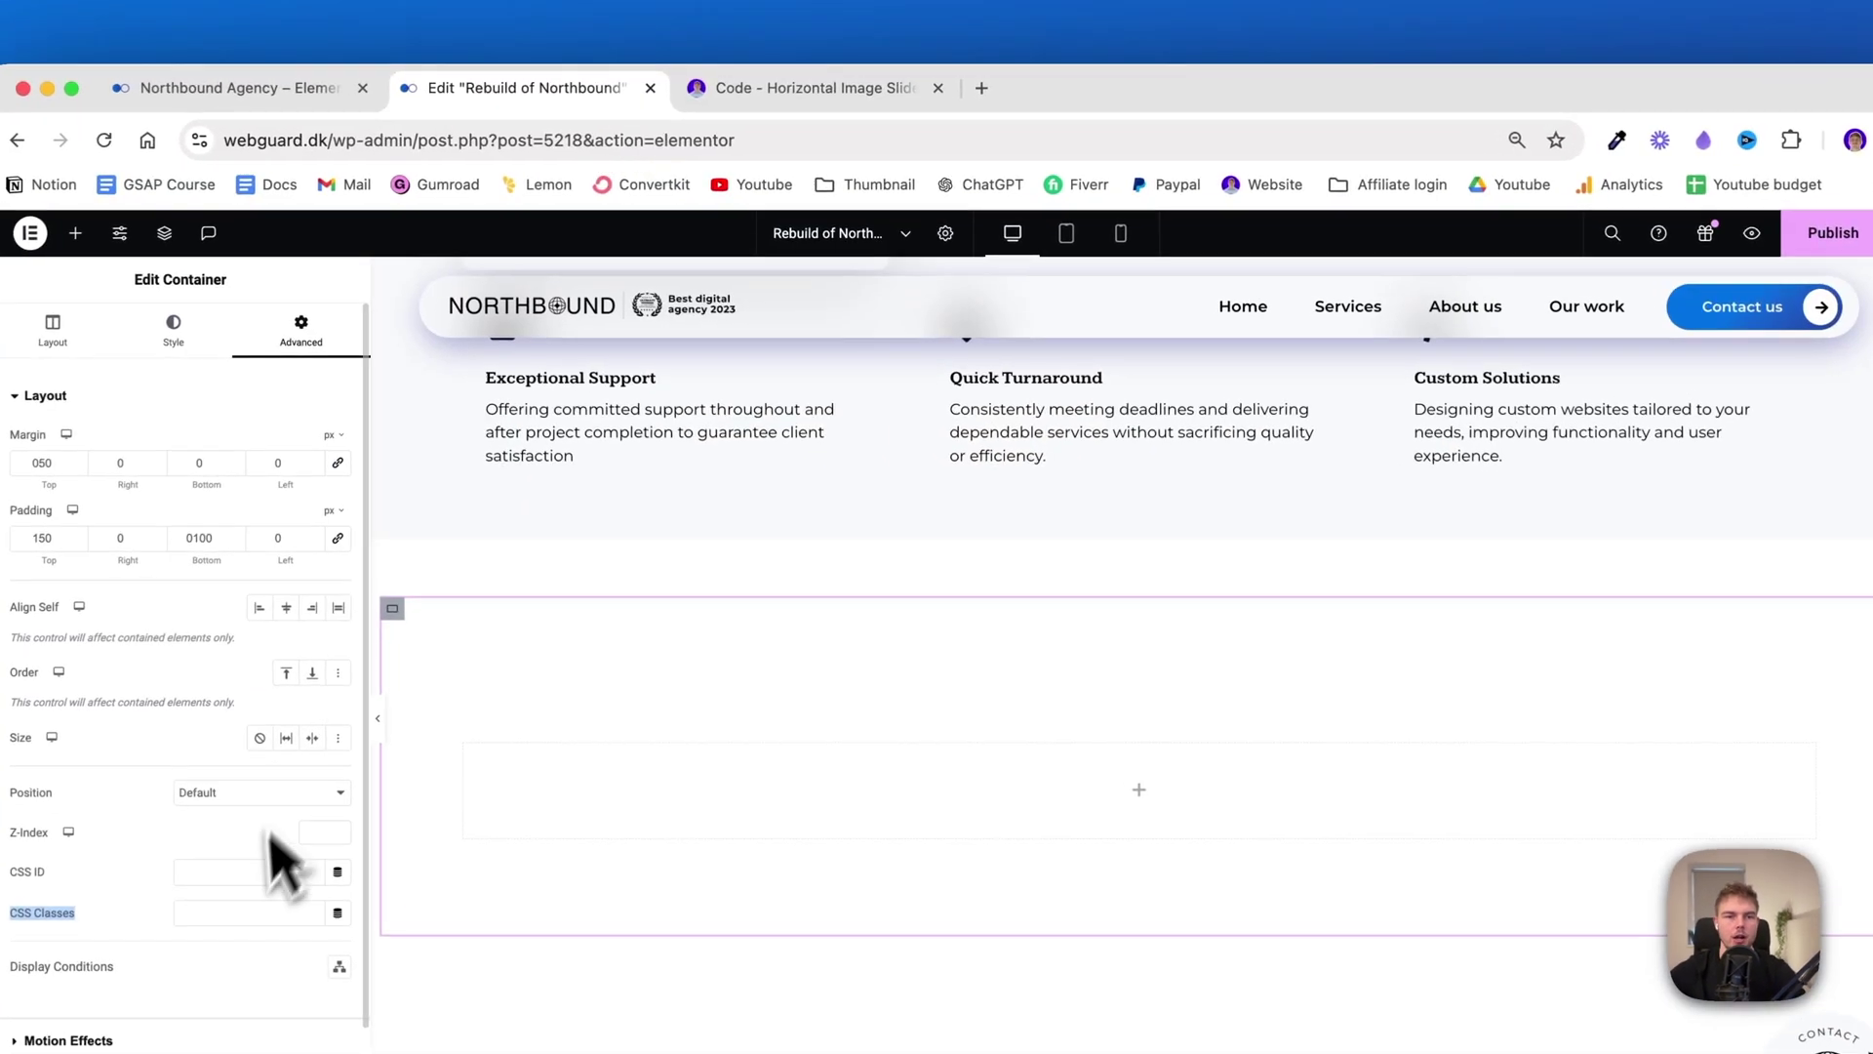
pyautogui.click(361, 758)
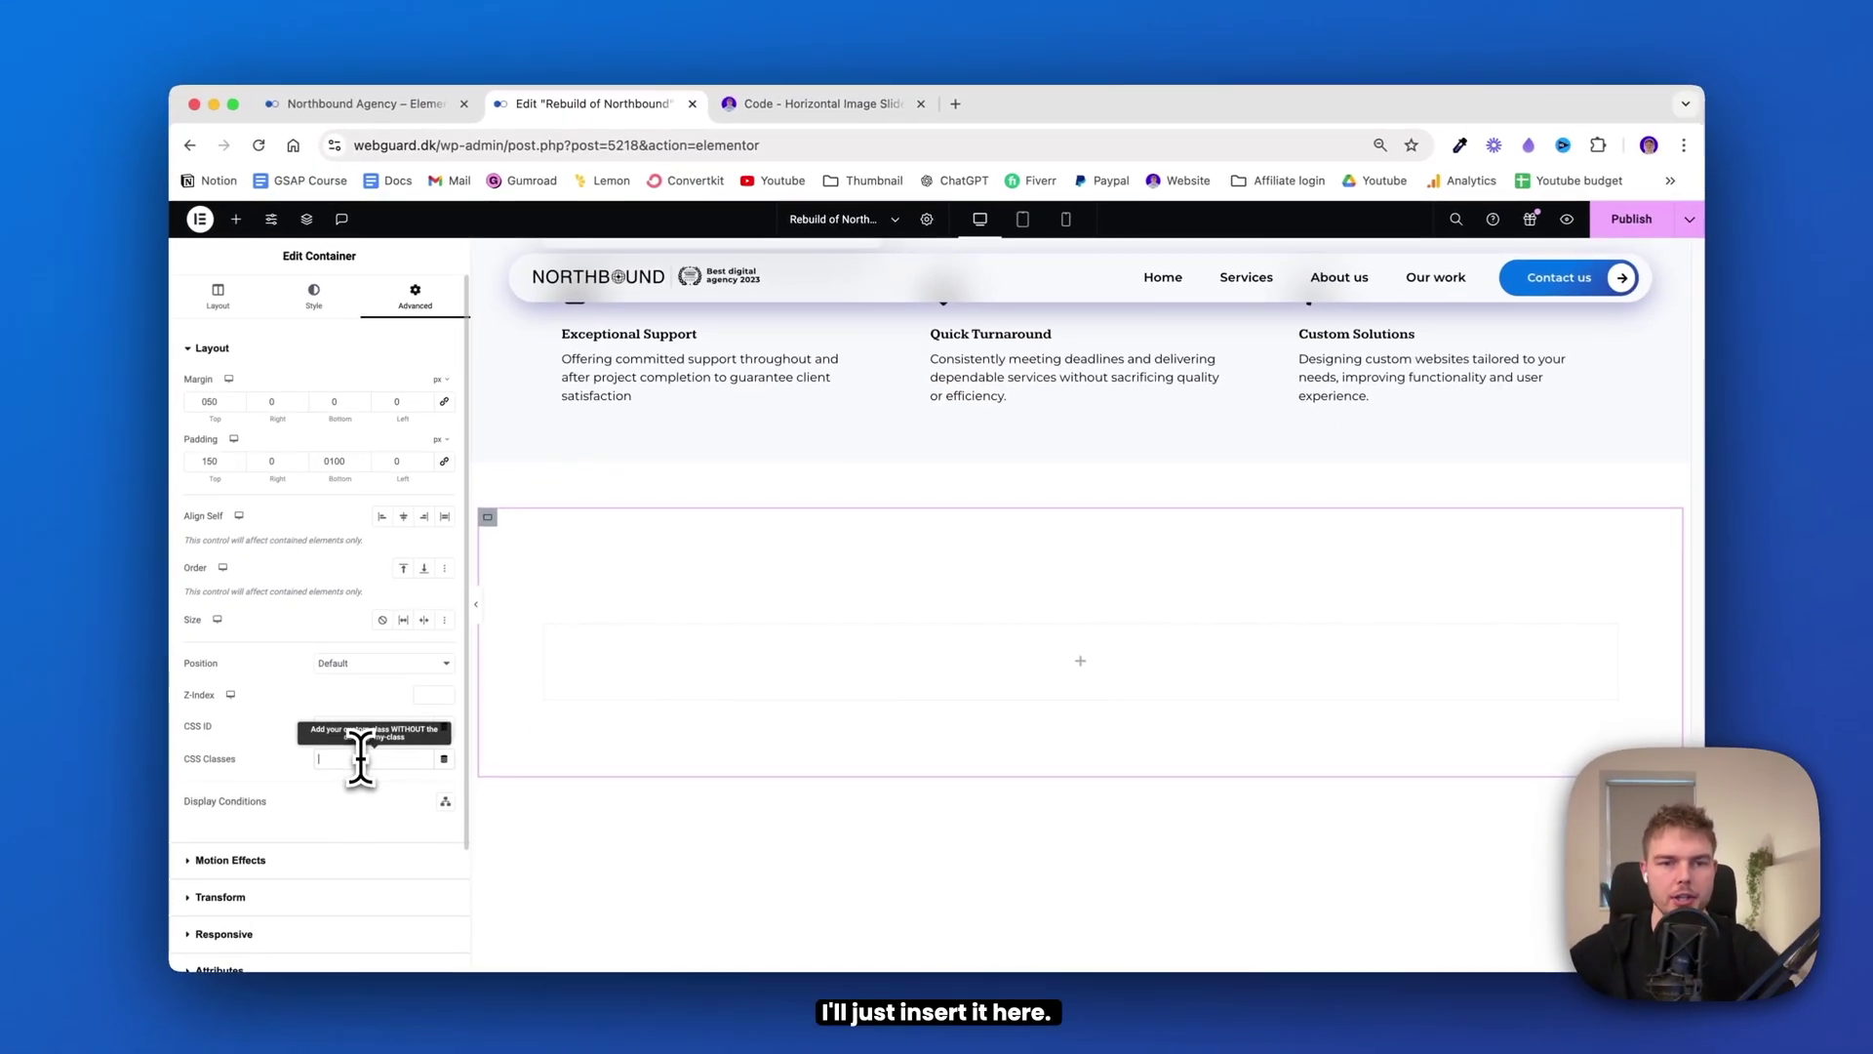
pyautogui.press('cmd+v')
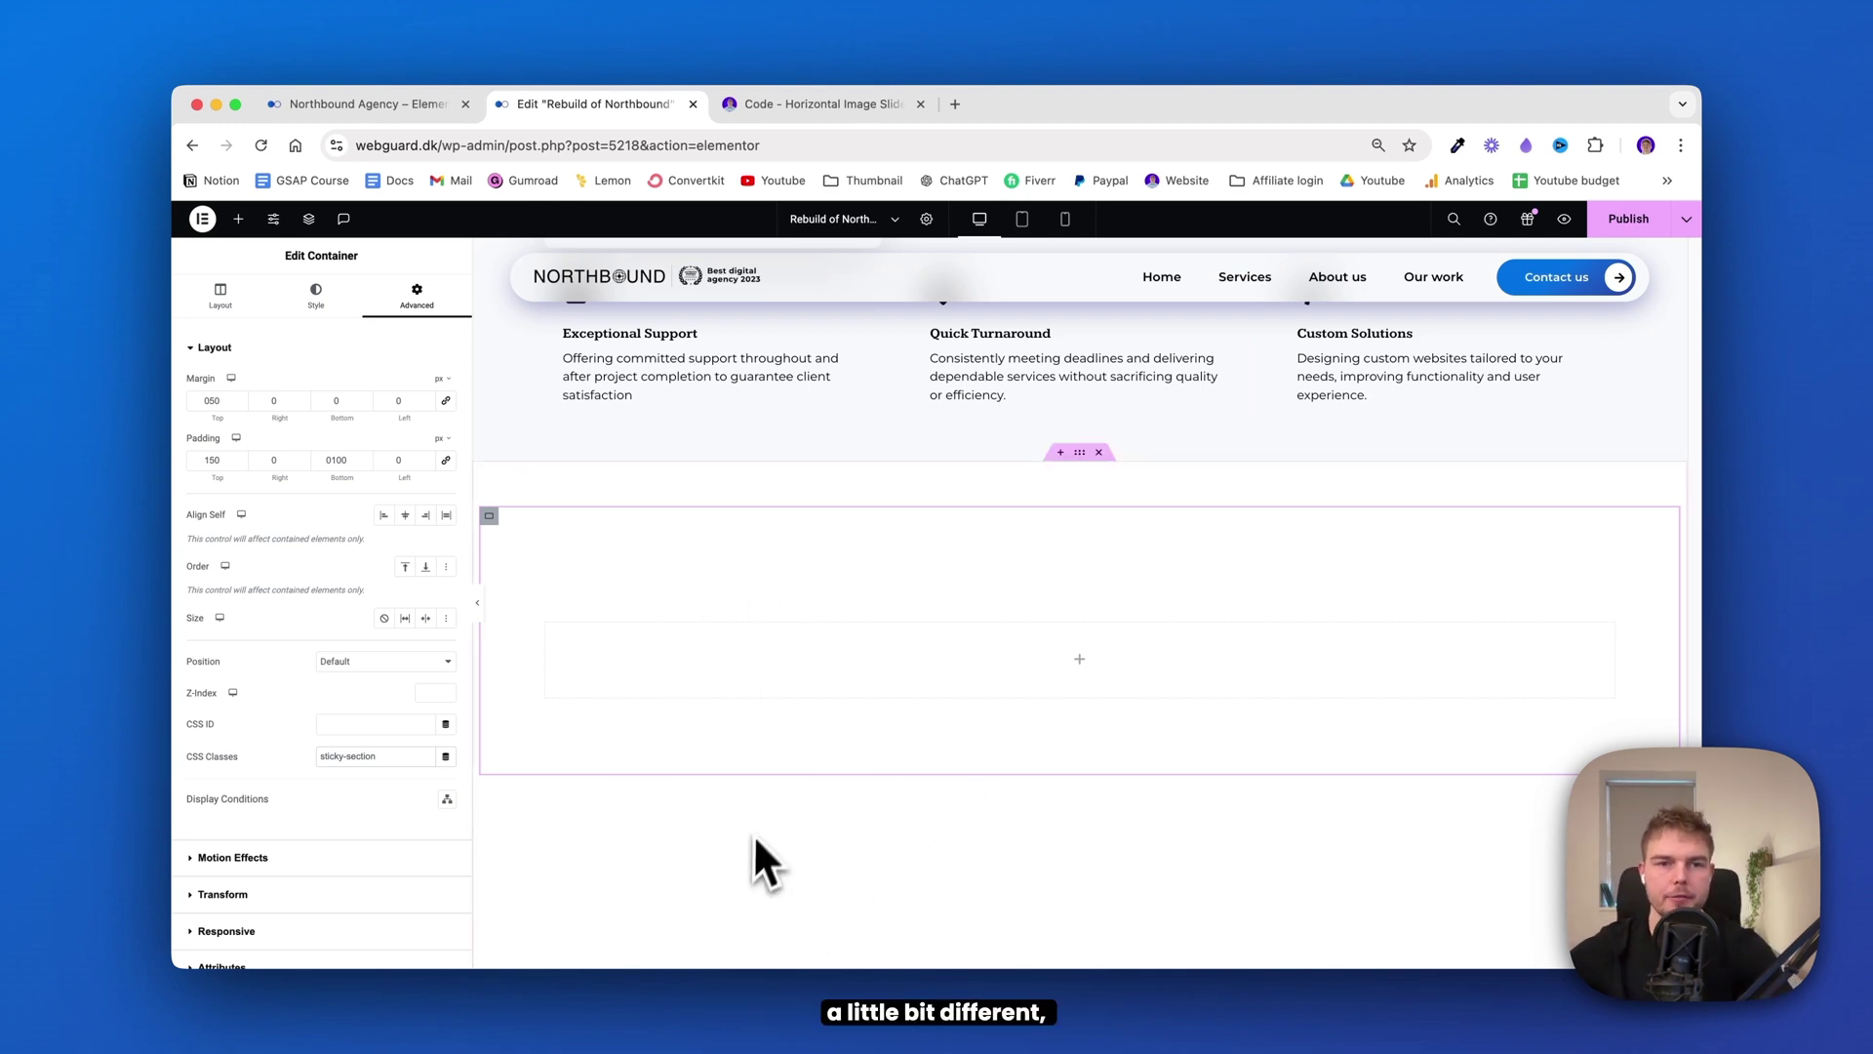
# Make the sticky-section container stick to Top in its motion effects and enable Stay In Column
pyautogui.scroll(-3, 405, 717)
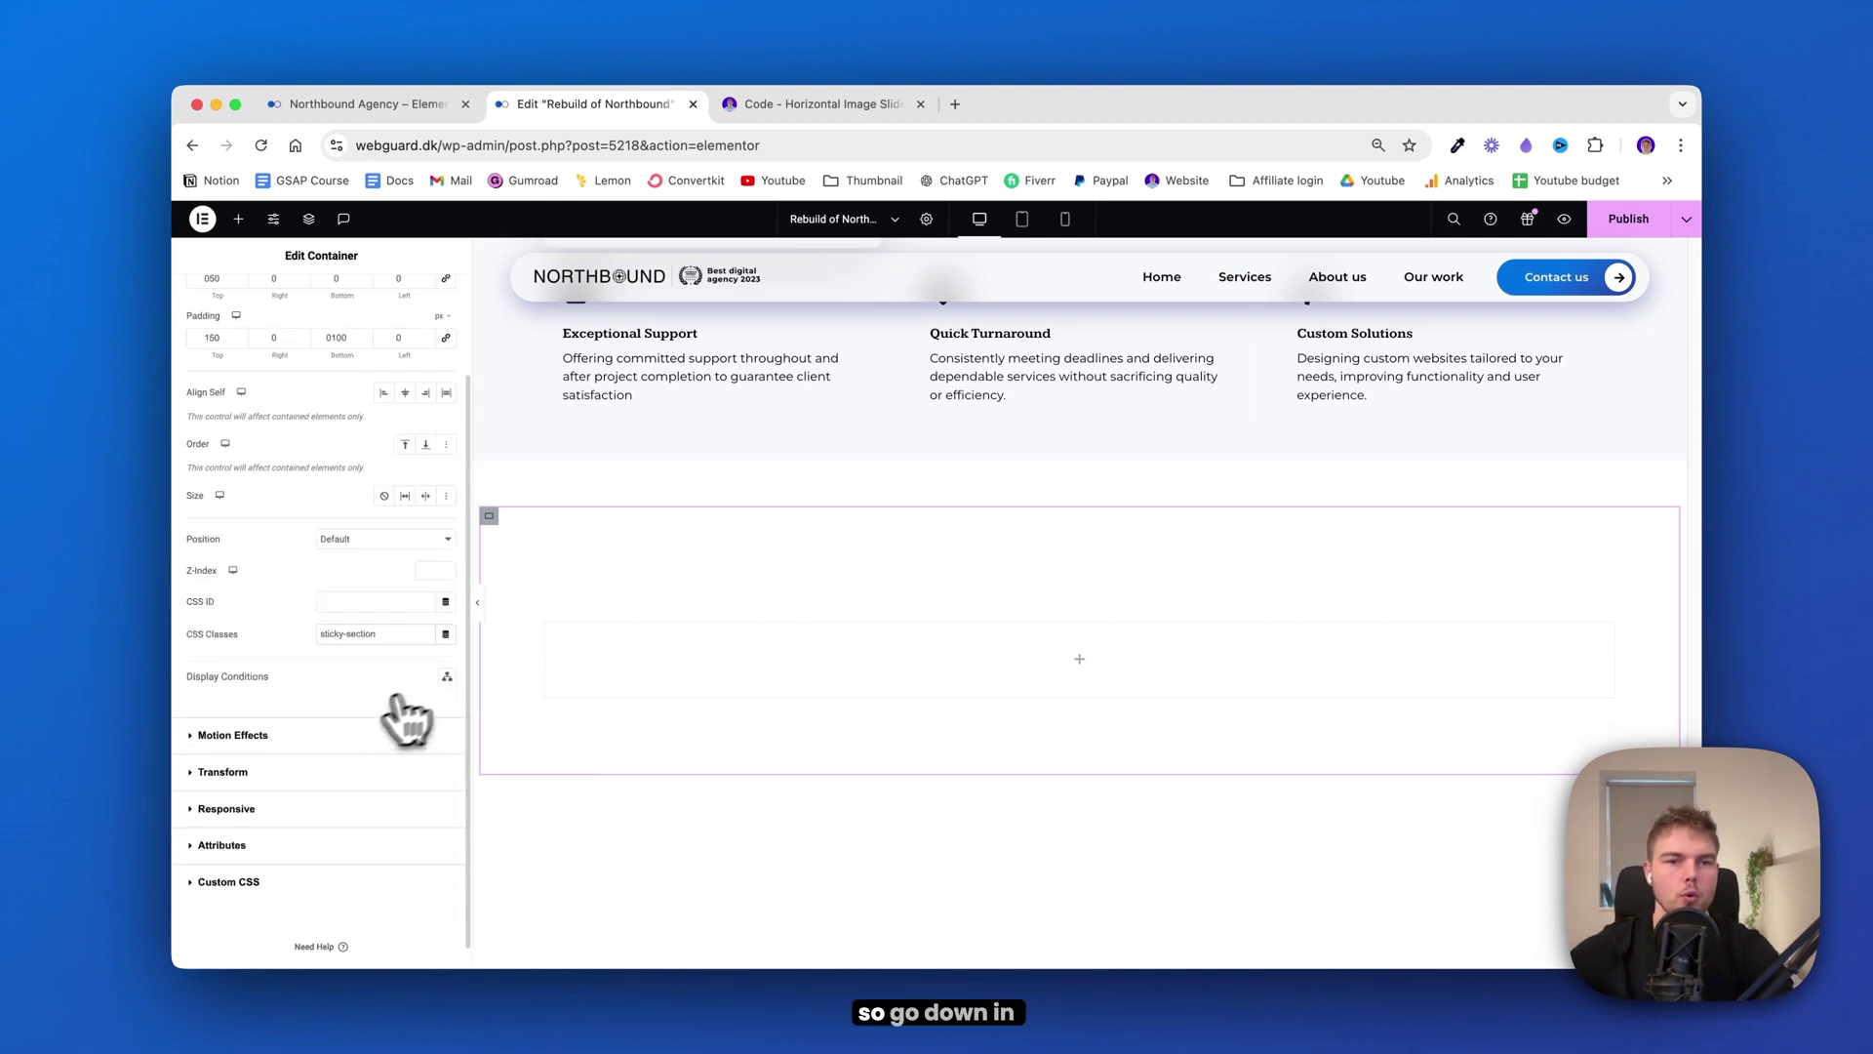
pyautogui.click(221, 739)
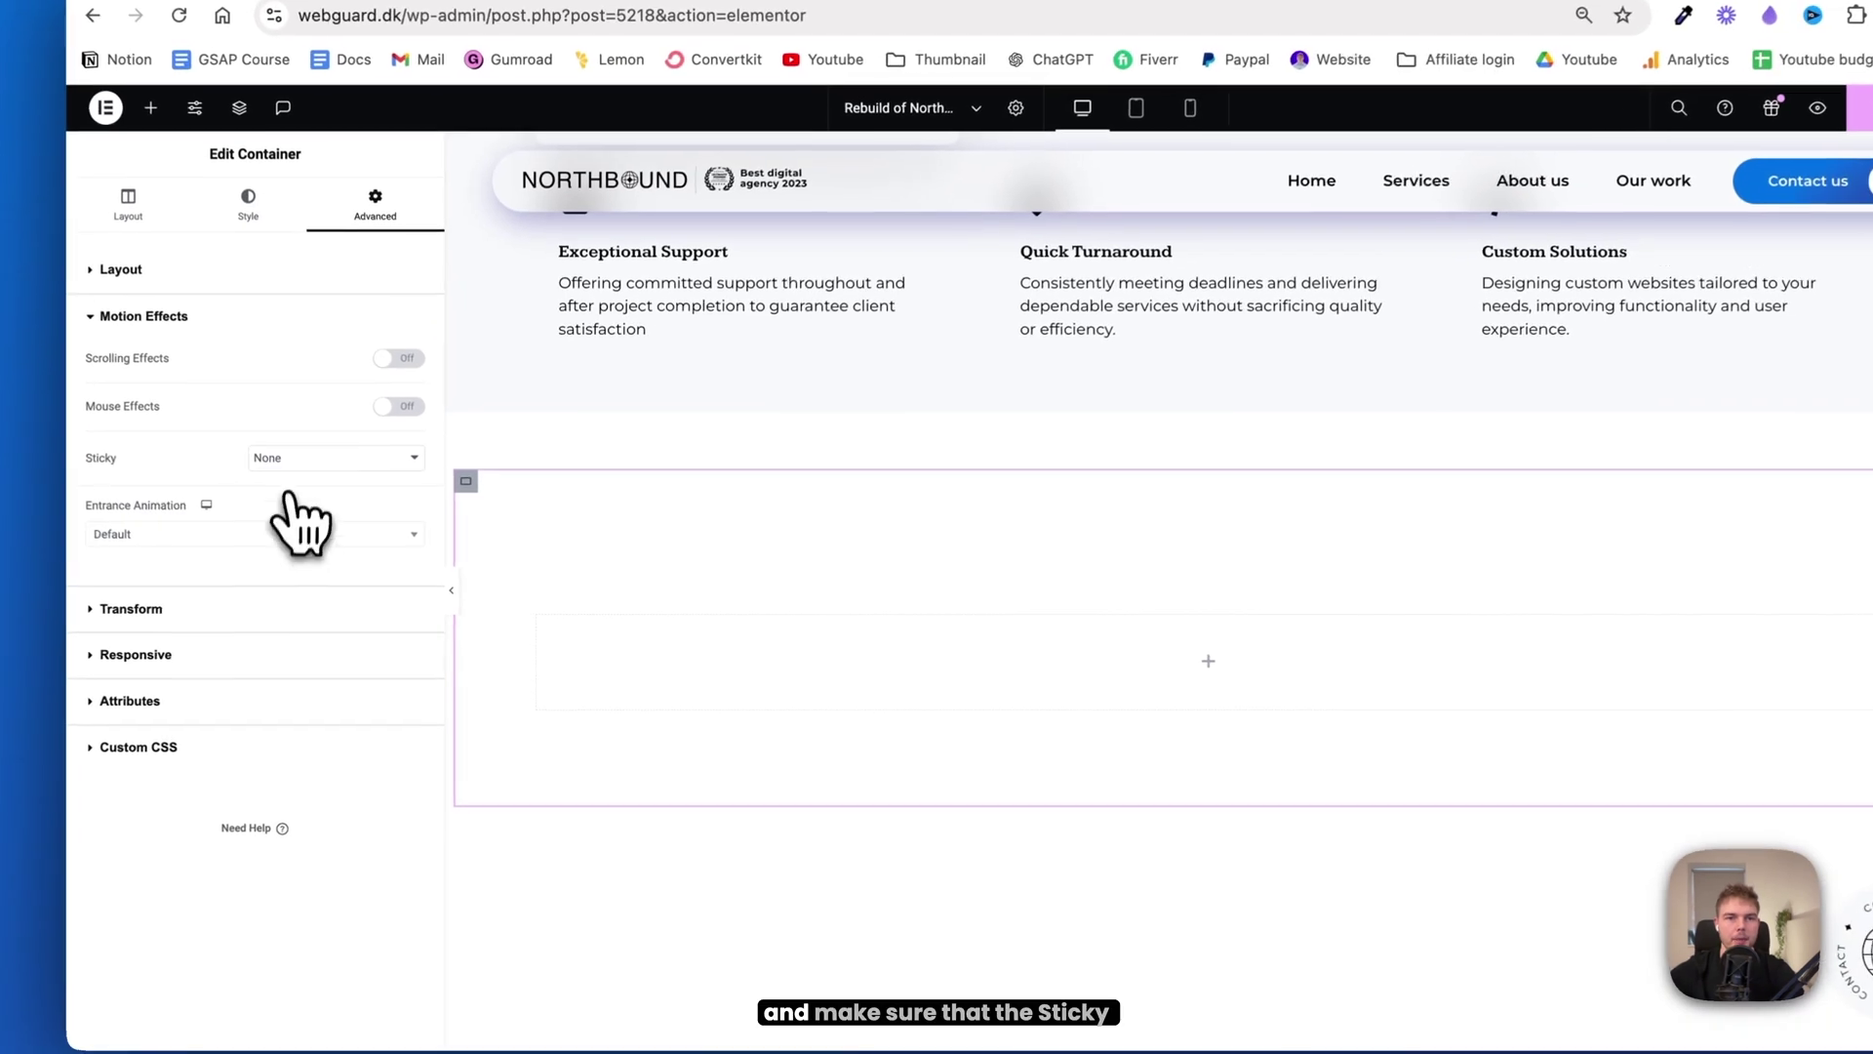
pyautogui.click(326, 494)
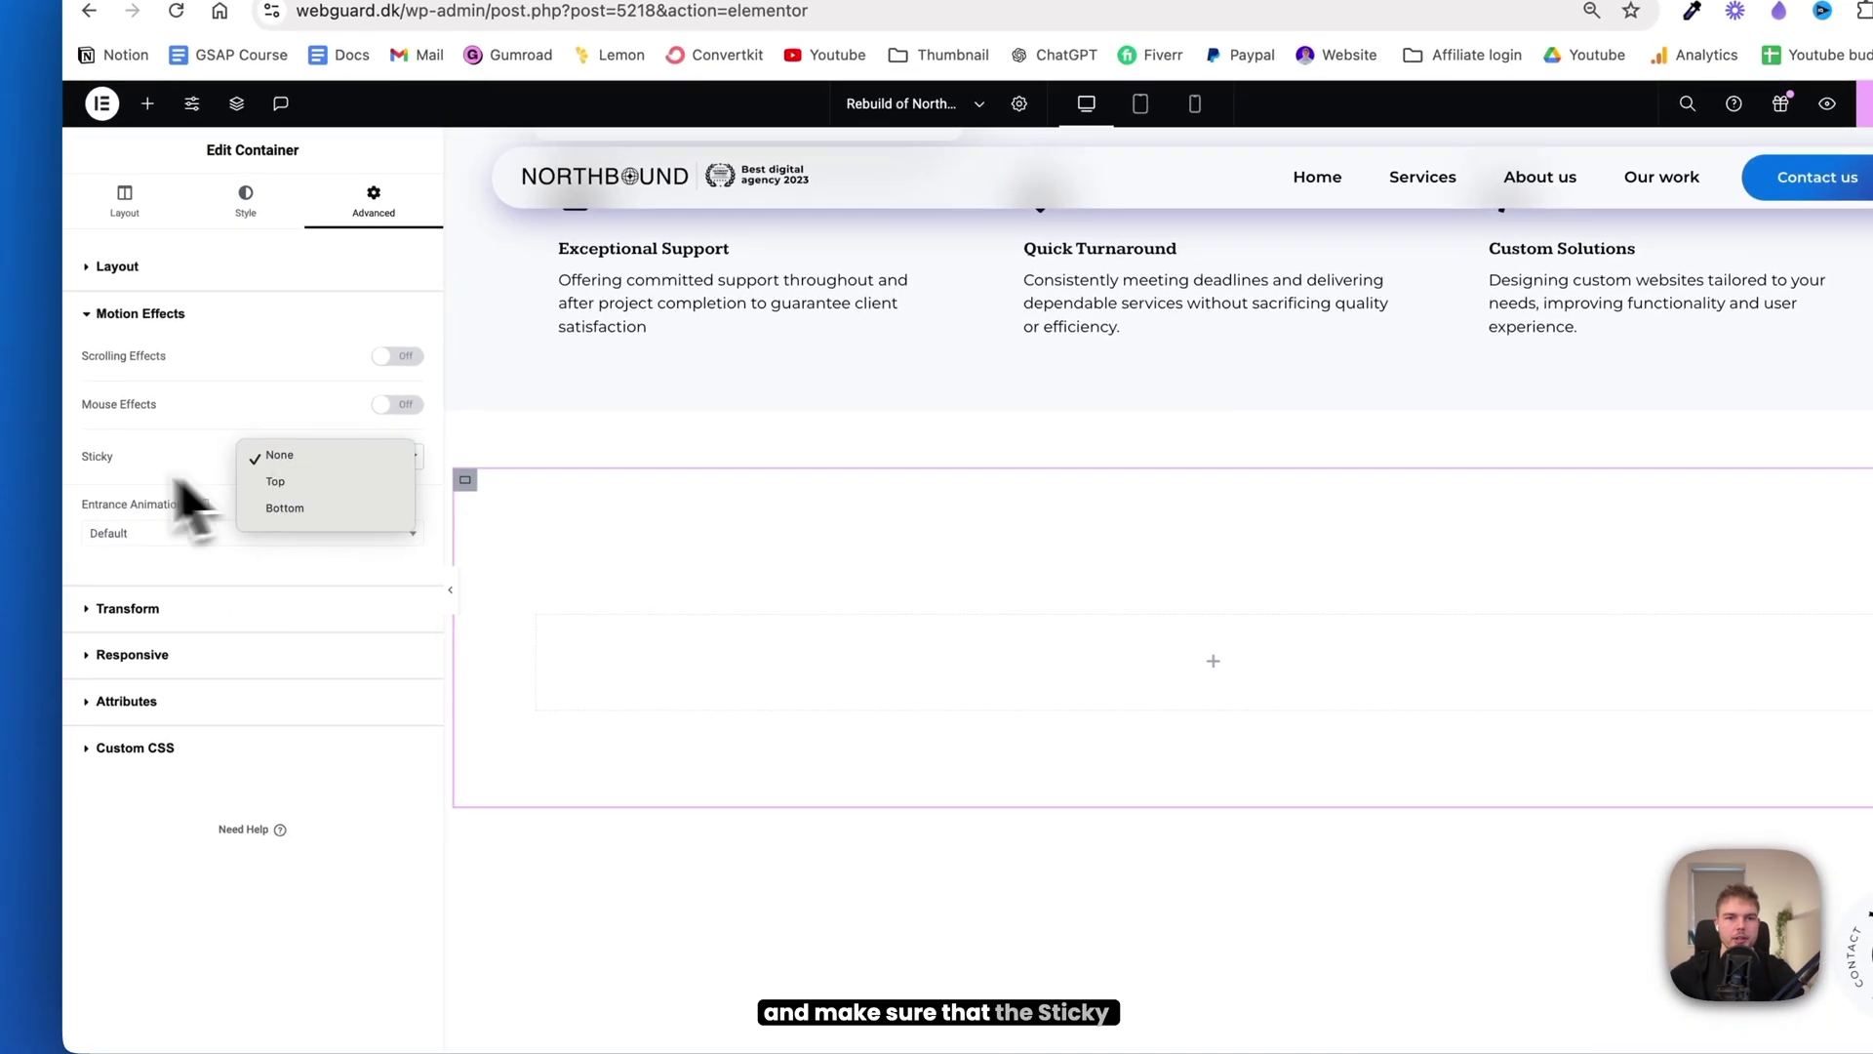
pyautogui.click(309, 493)
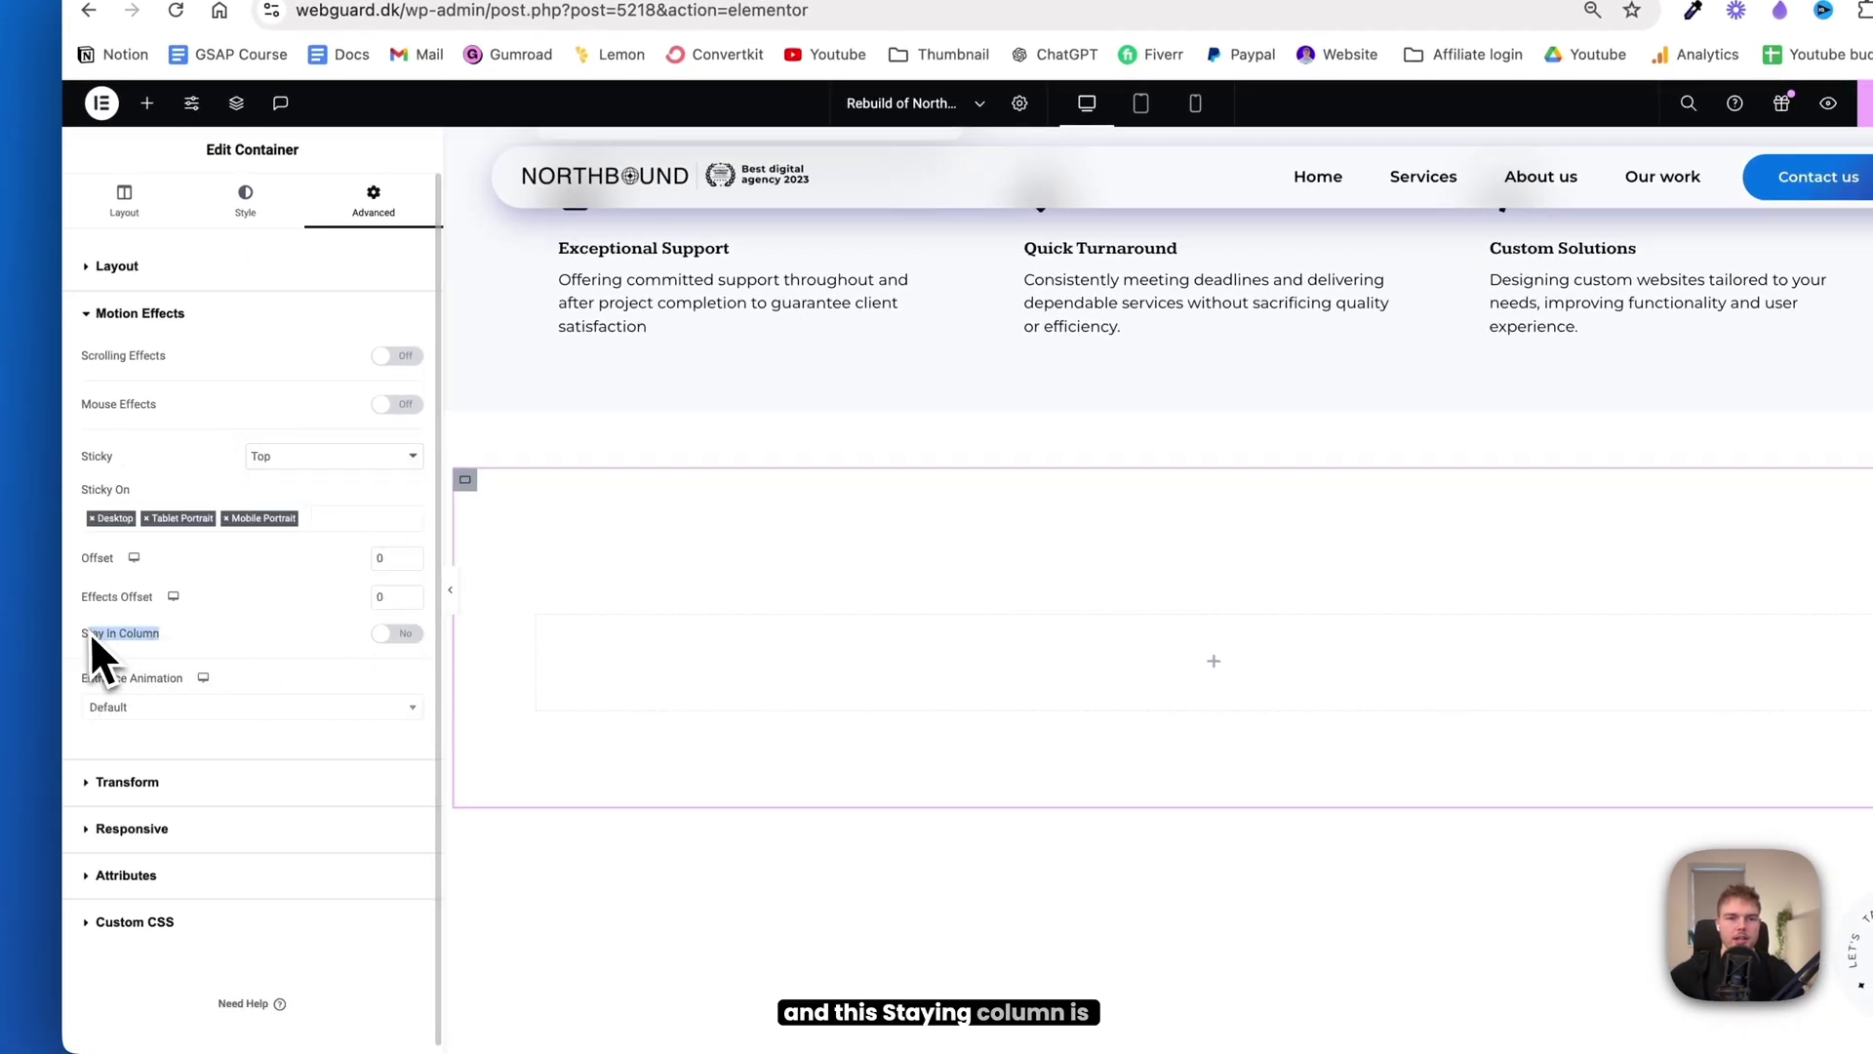
pyautogui.click(396, 633)
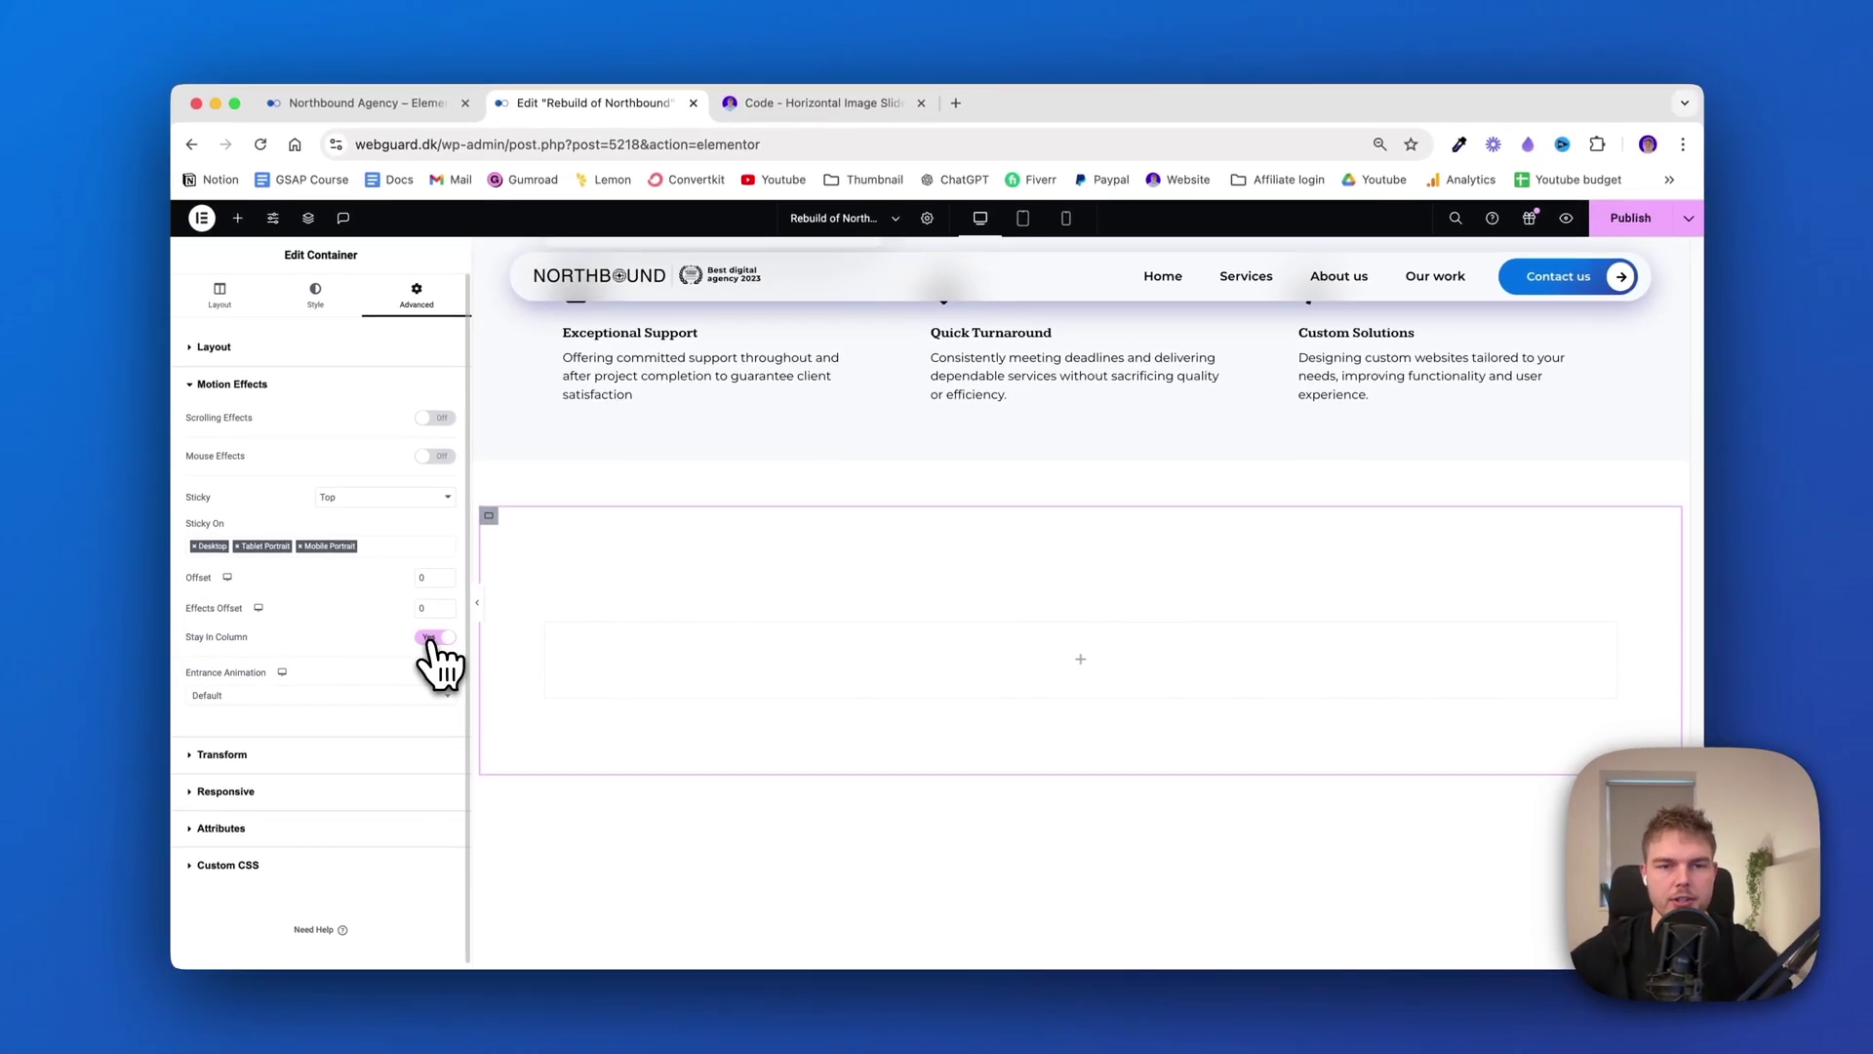
# Show the page structure and rename the outer container Main Container and its nested container Sticky Container
pyautogui.rightClick(917, 632)
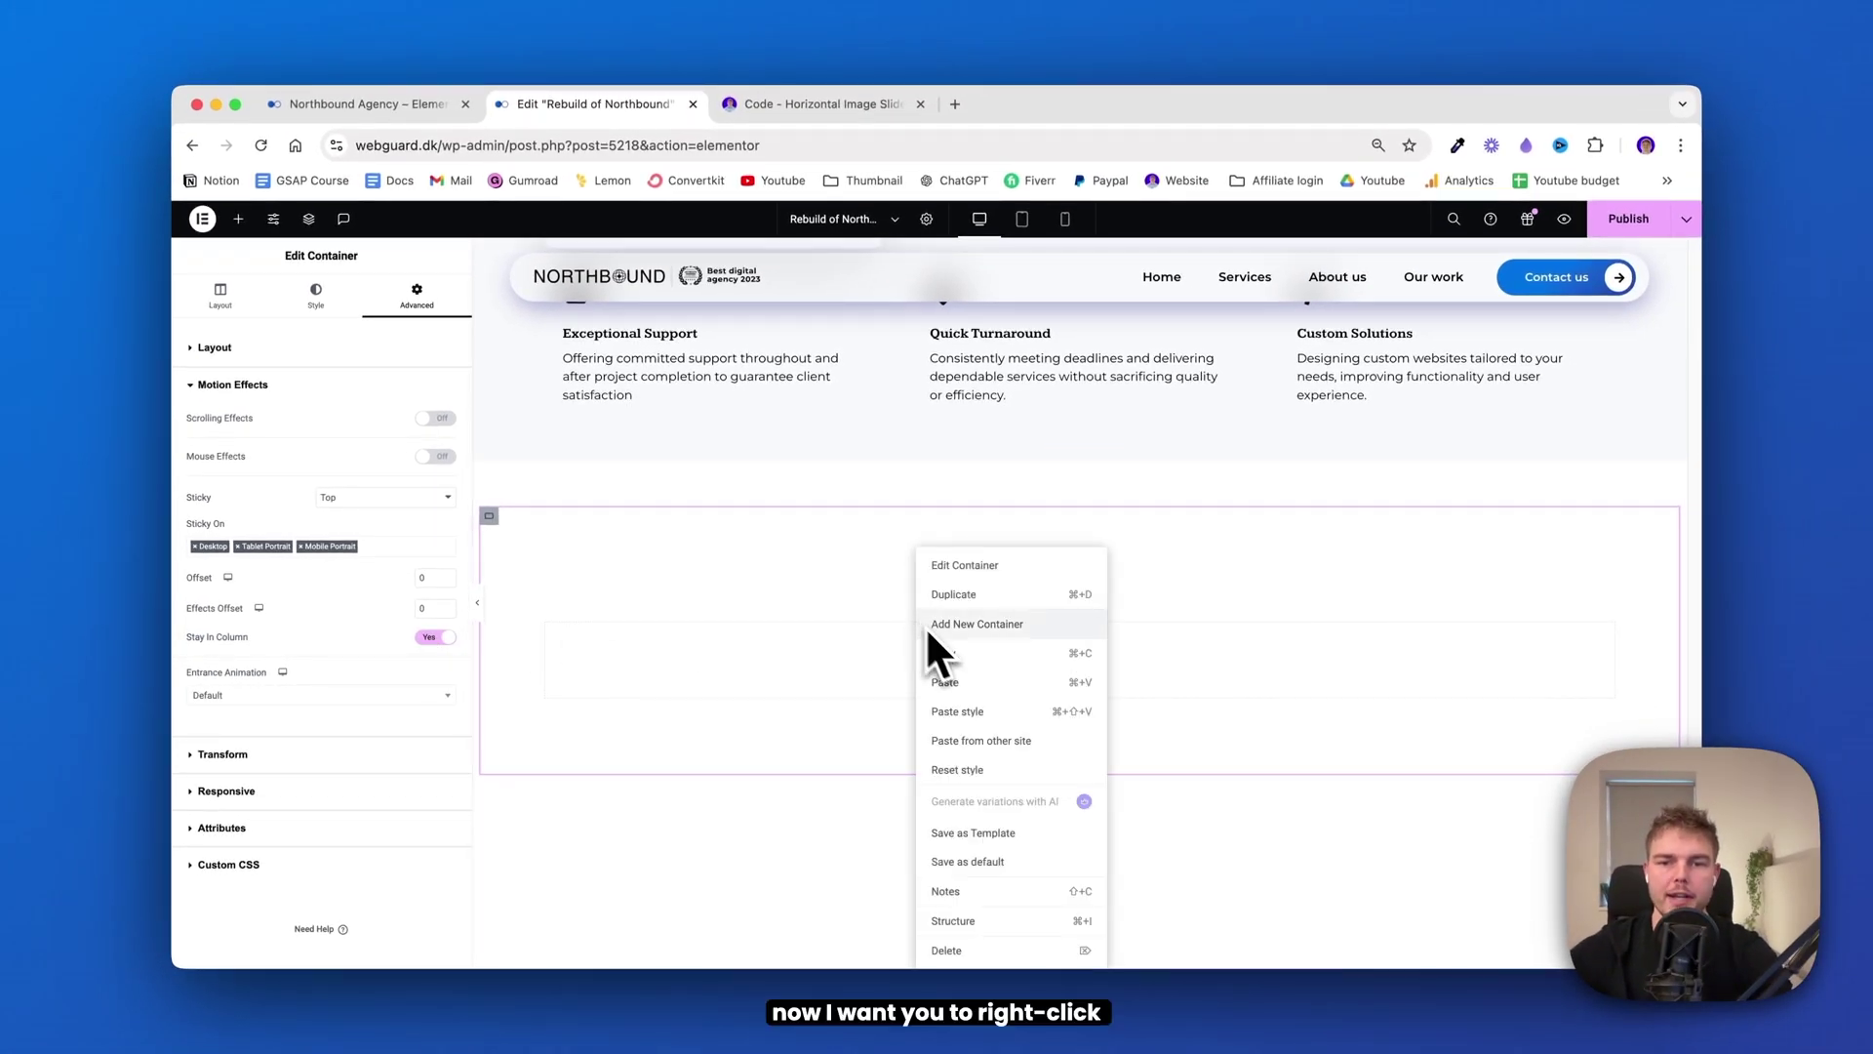
pyautogui.click(962, 922)
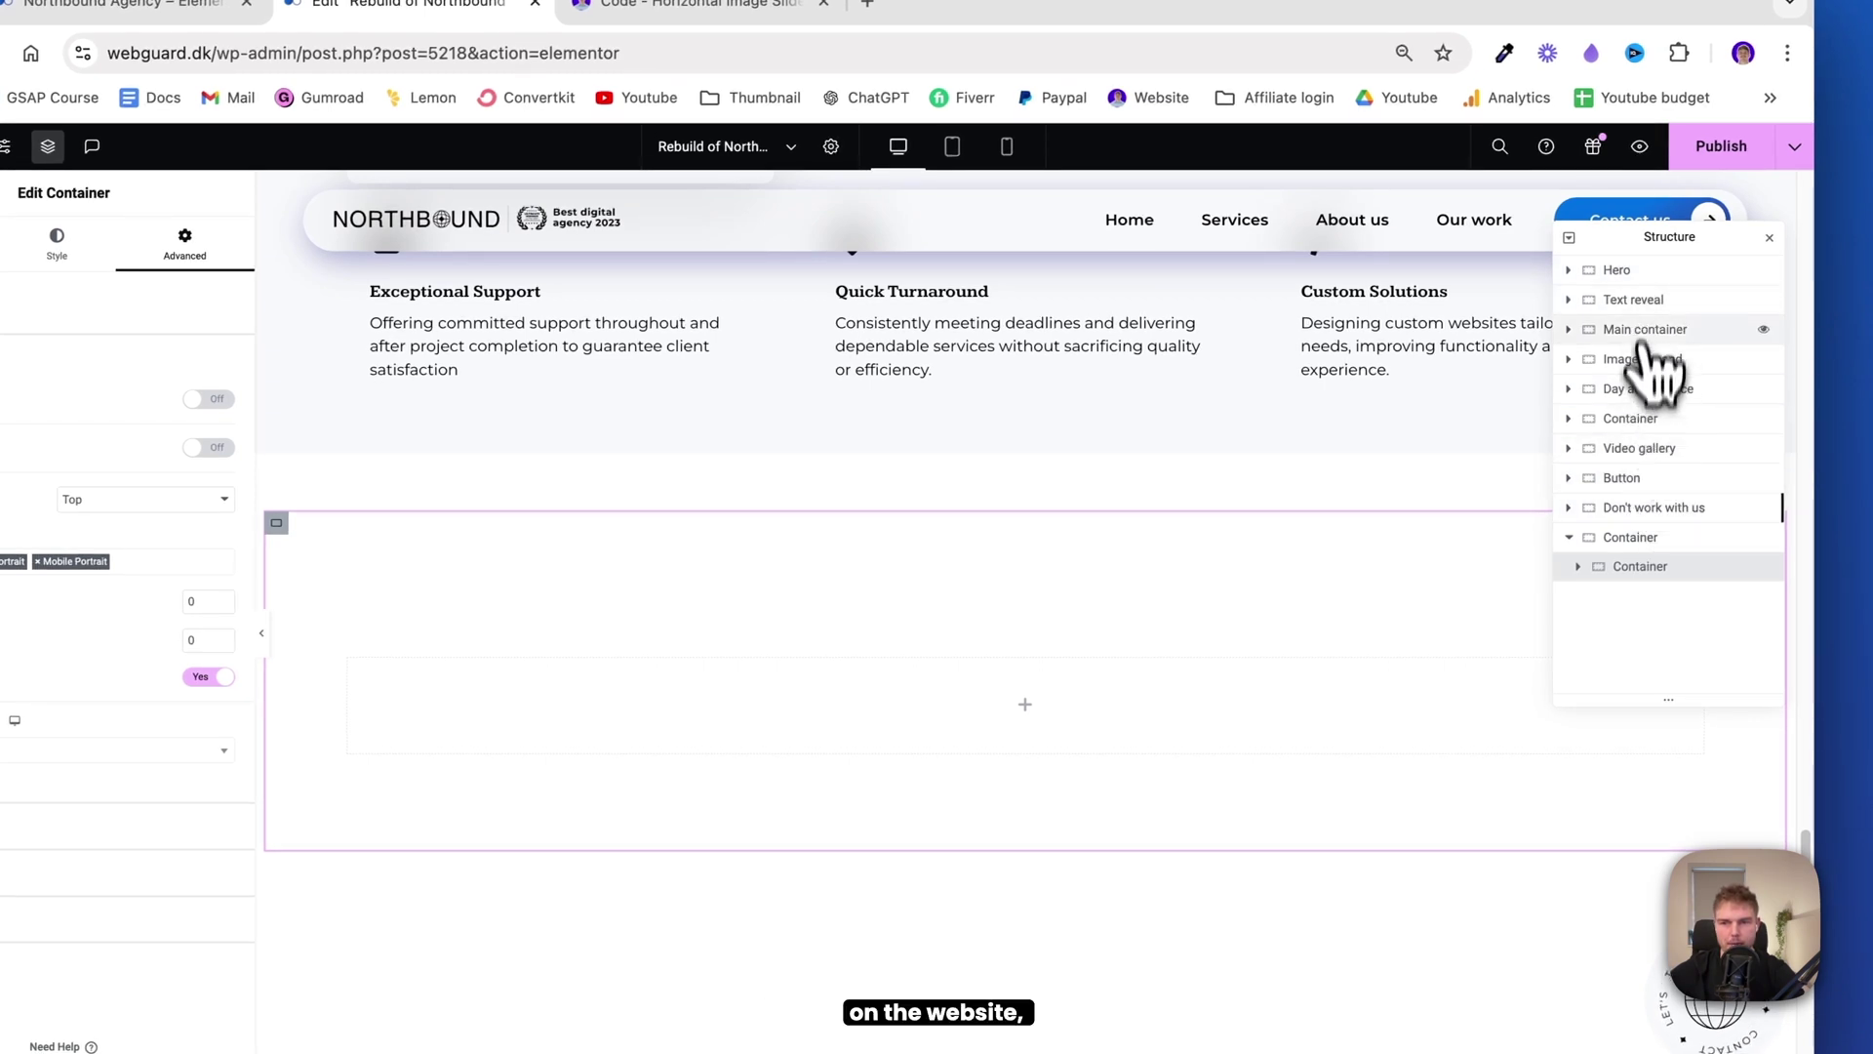
pyautogui.click(1632, 561)
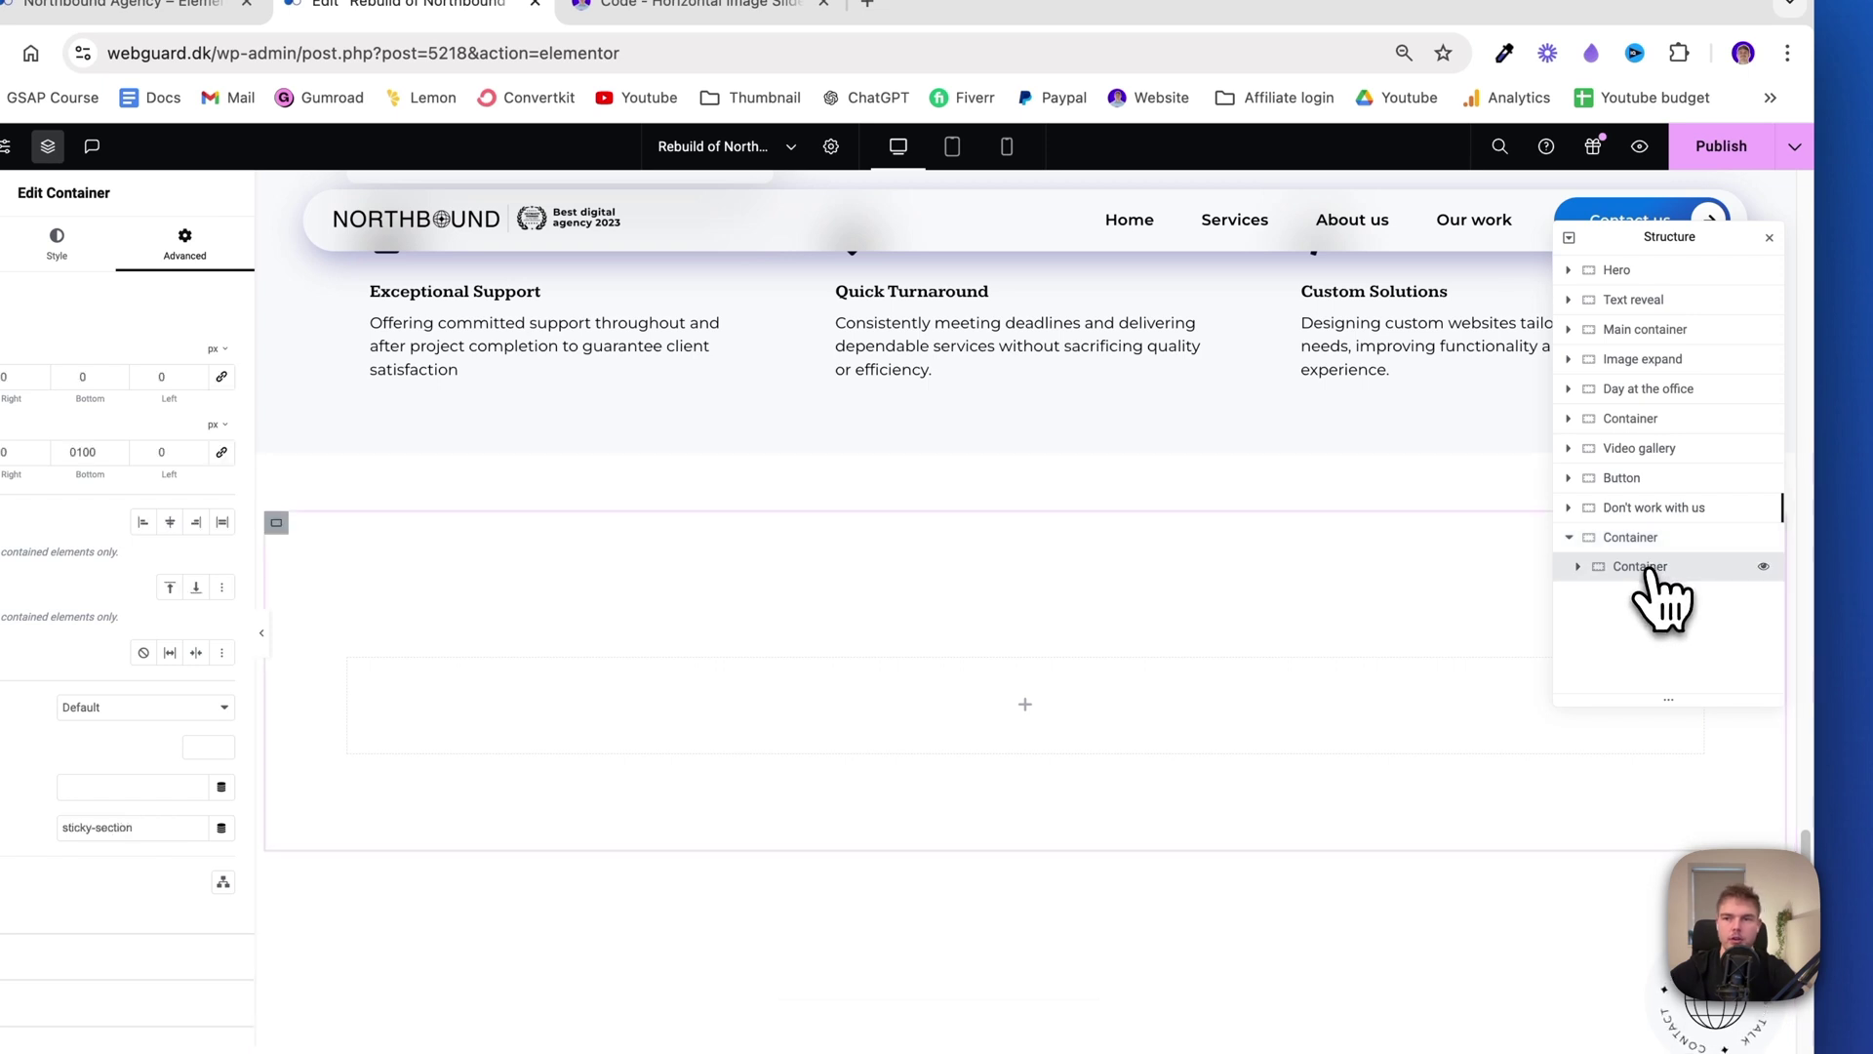
pyautogui.doubleClick(1623, 539)
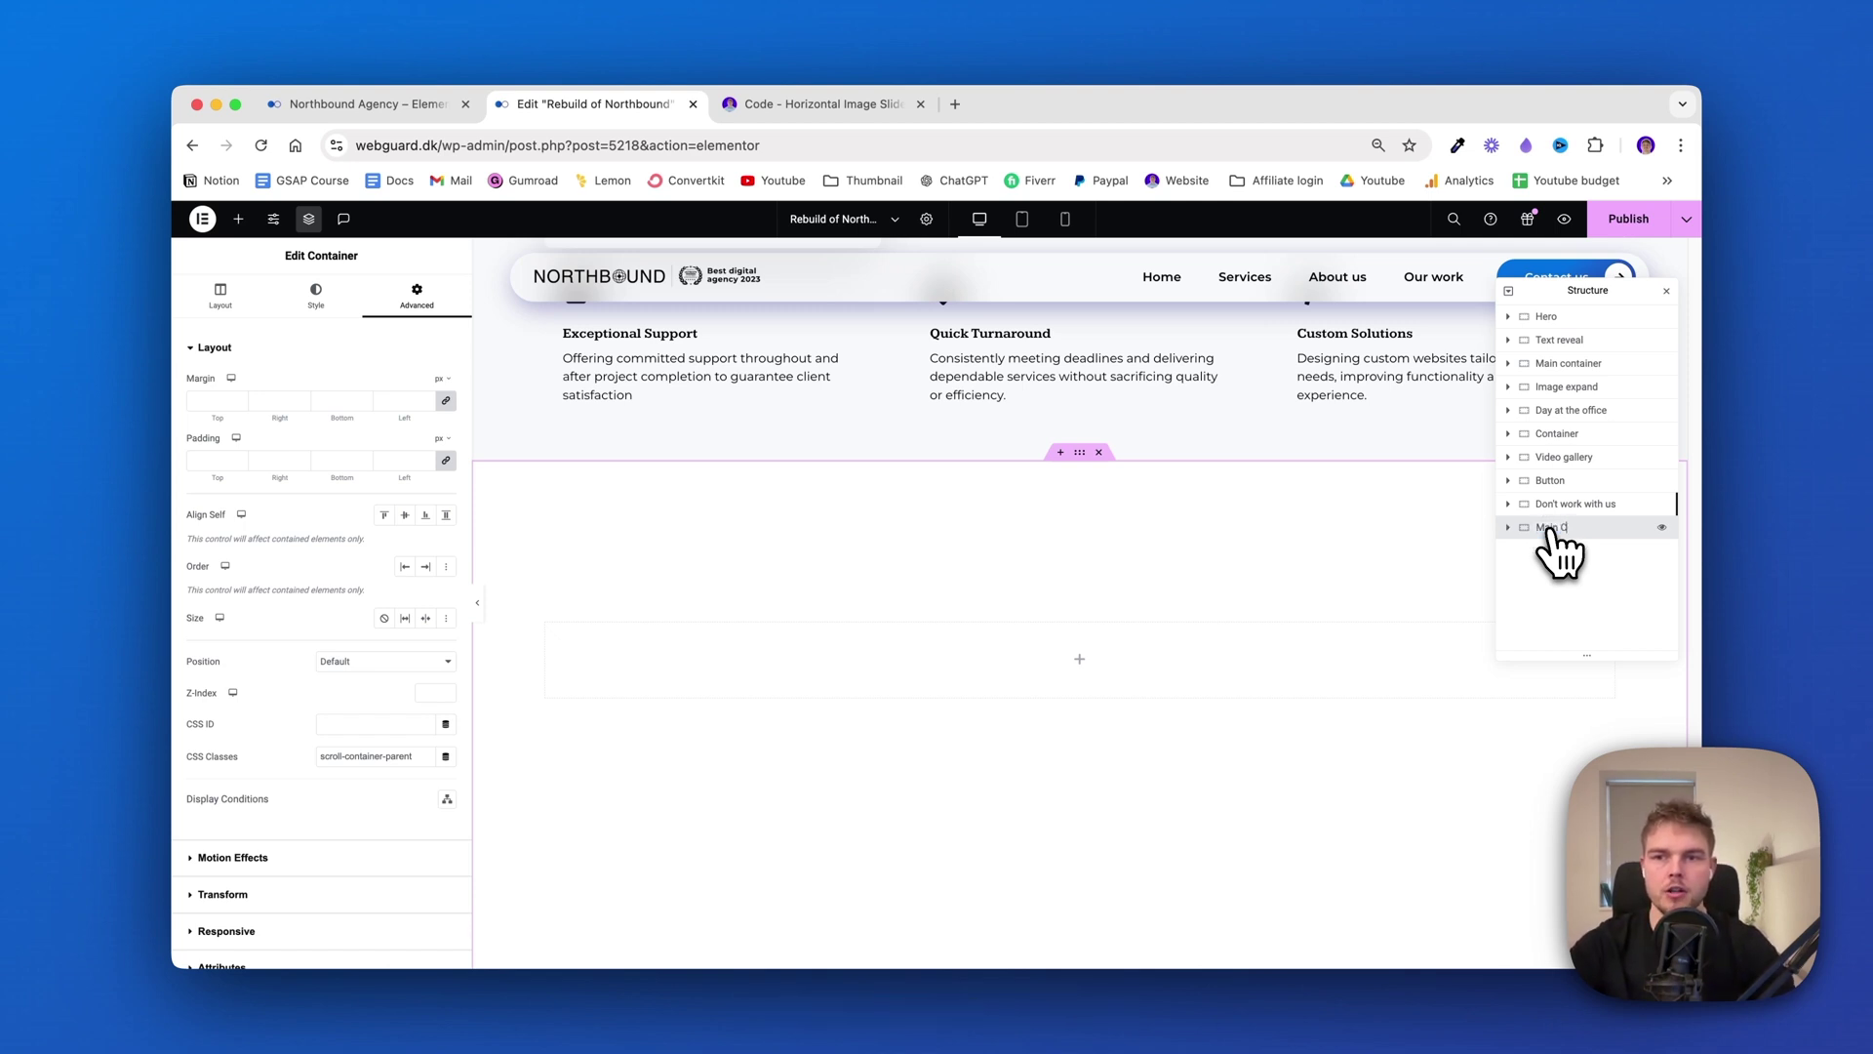
pyautogui.write('ntainer')
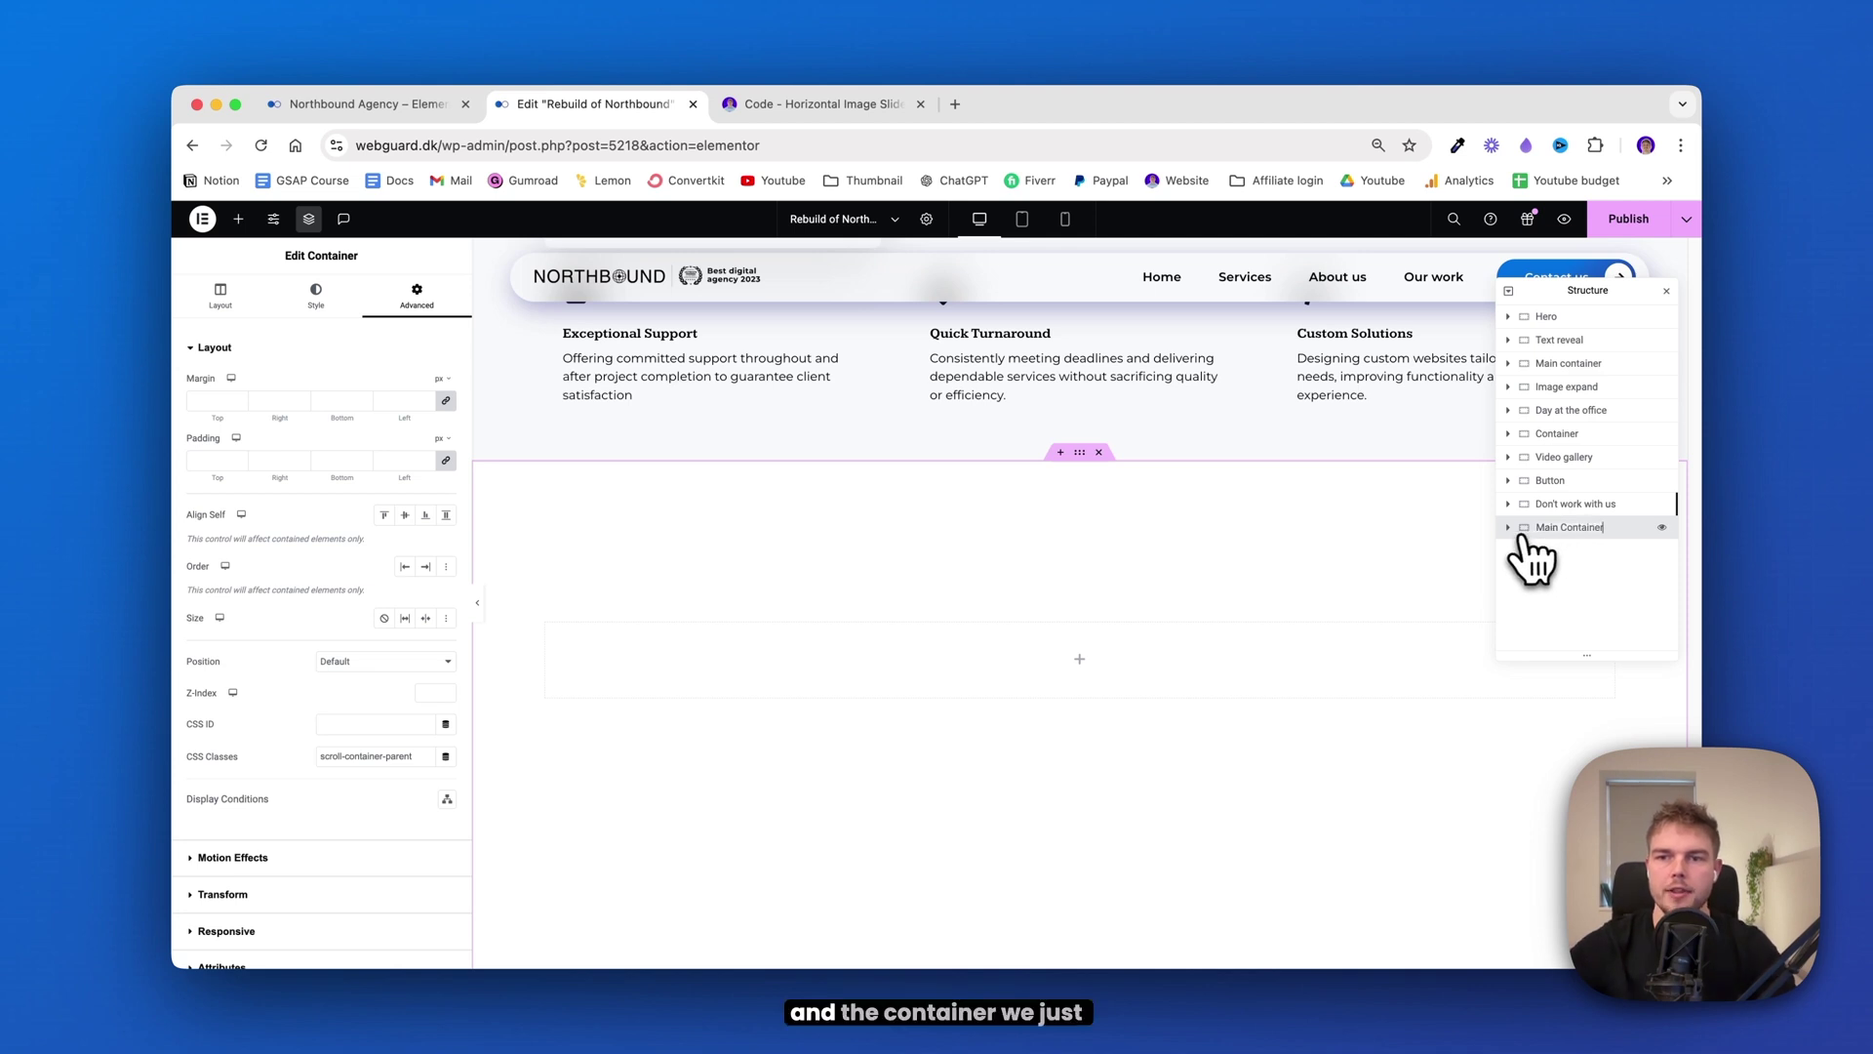
pyautogui.doubleClick(1564, 552)
pyautogui.write('Sticky Container')
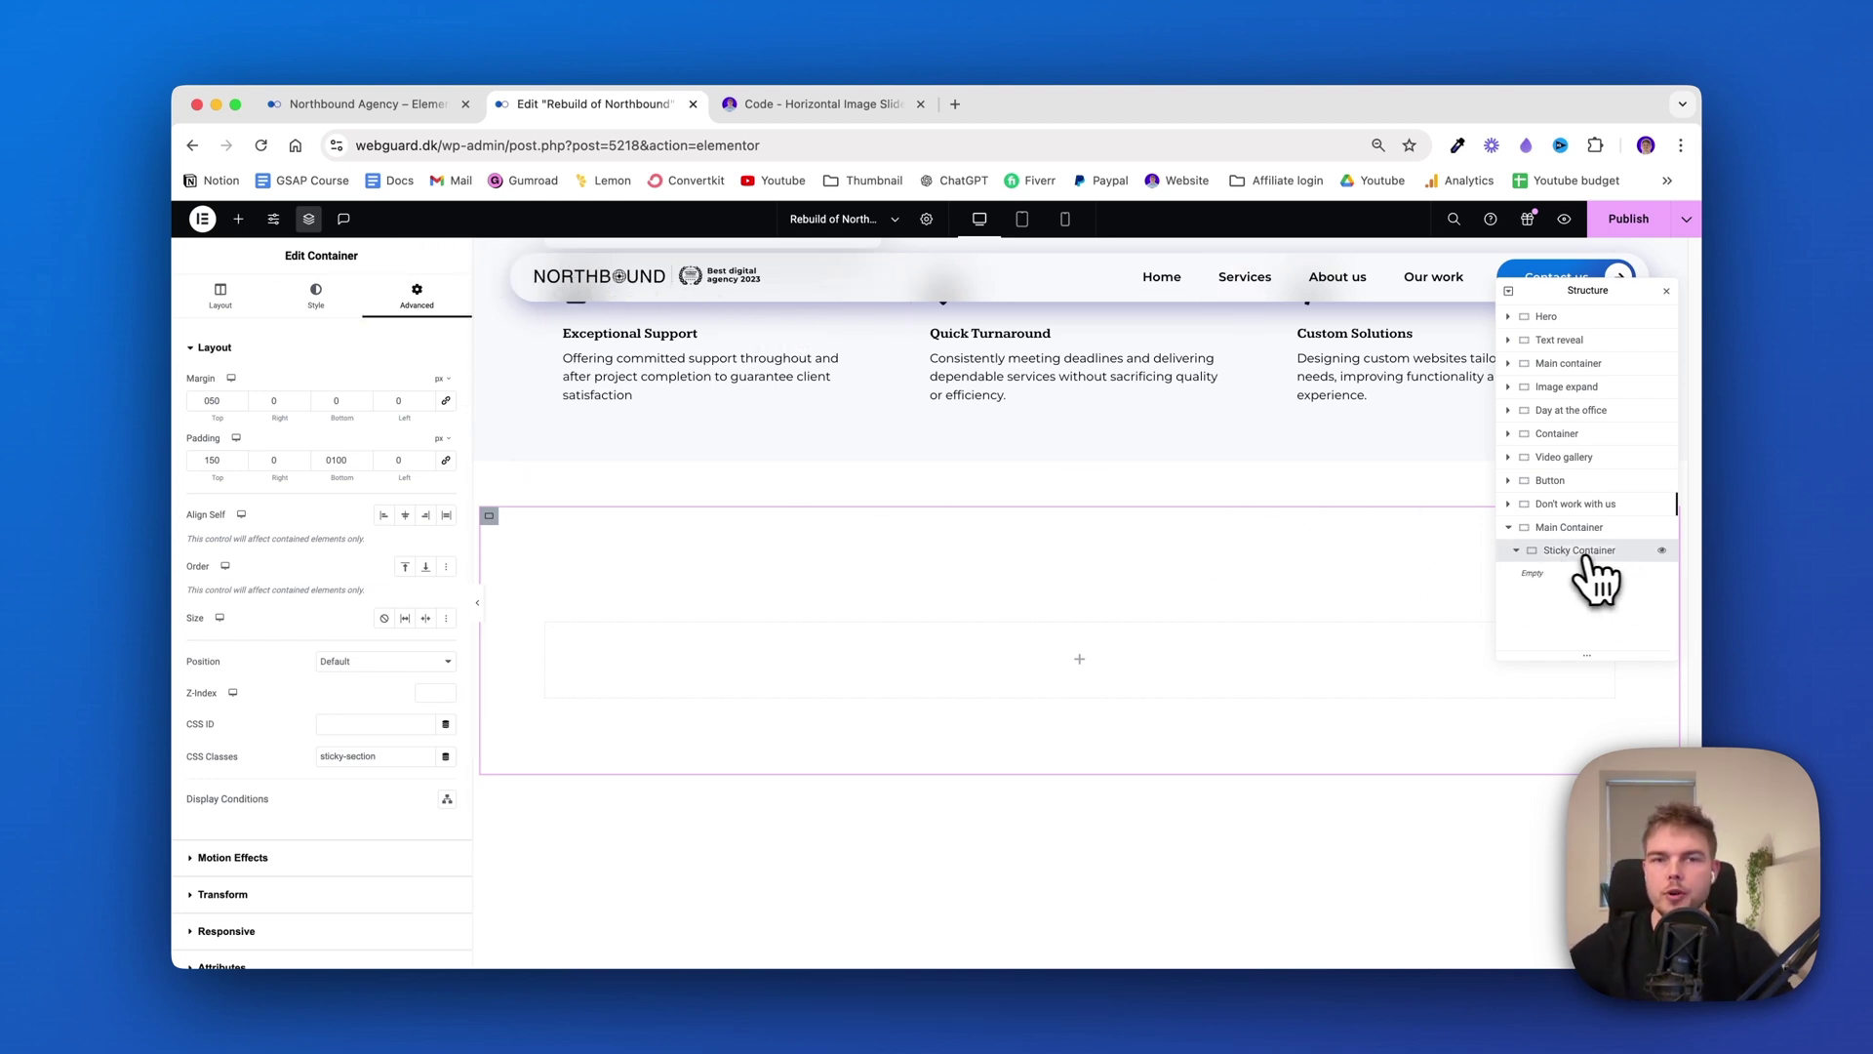
# Add a container inside Sticky Container for the heading and text, and name it Heading container
pyautogui.click(238, 219)
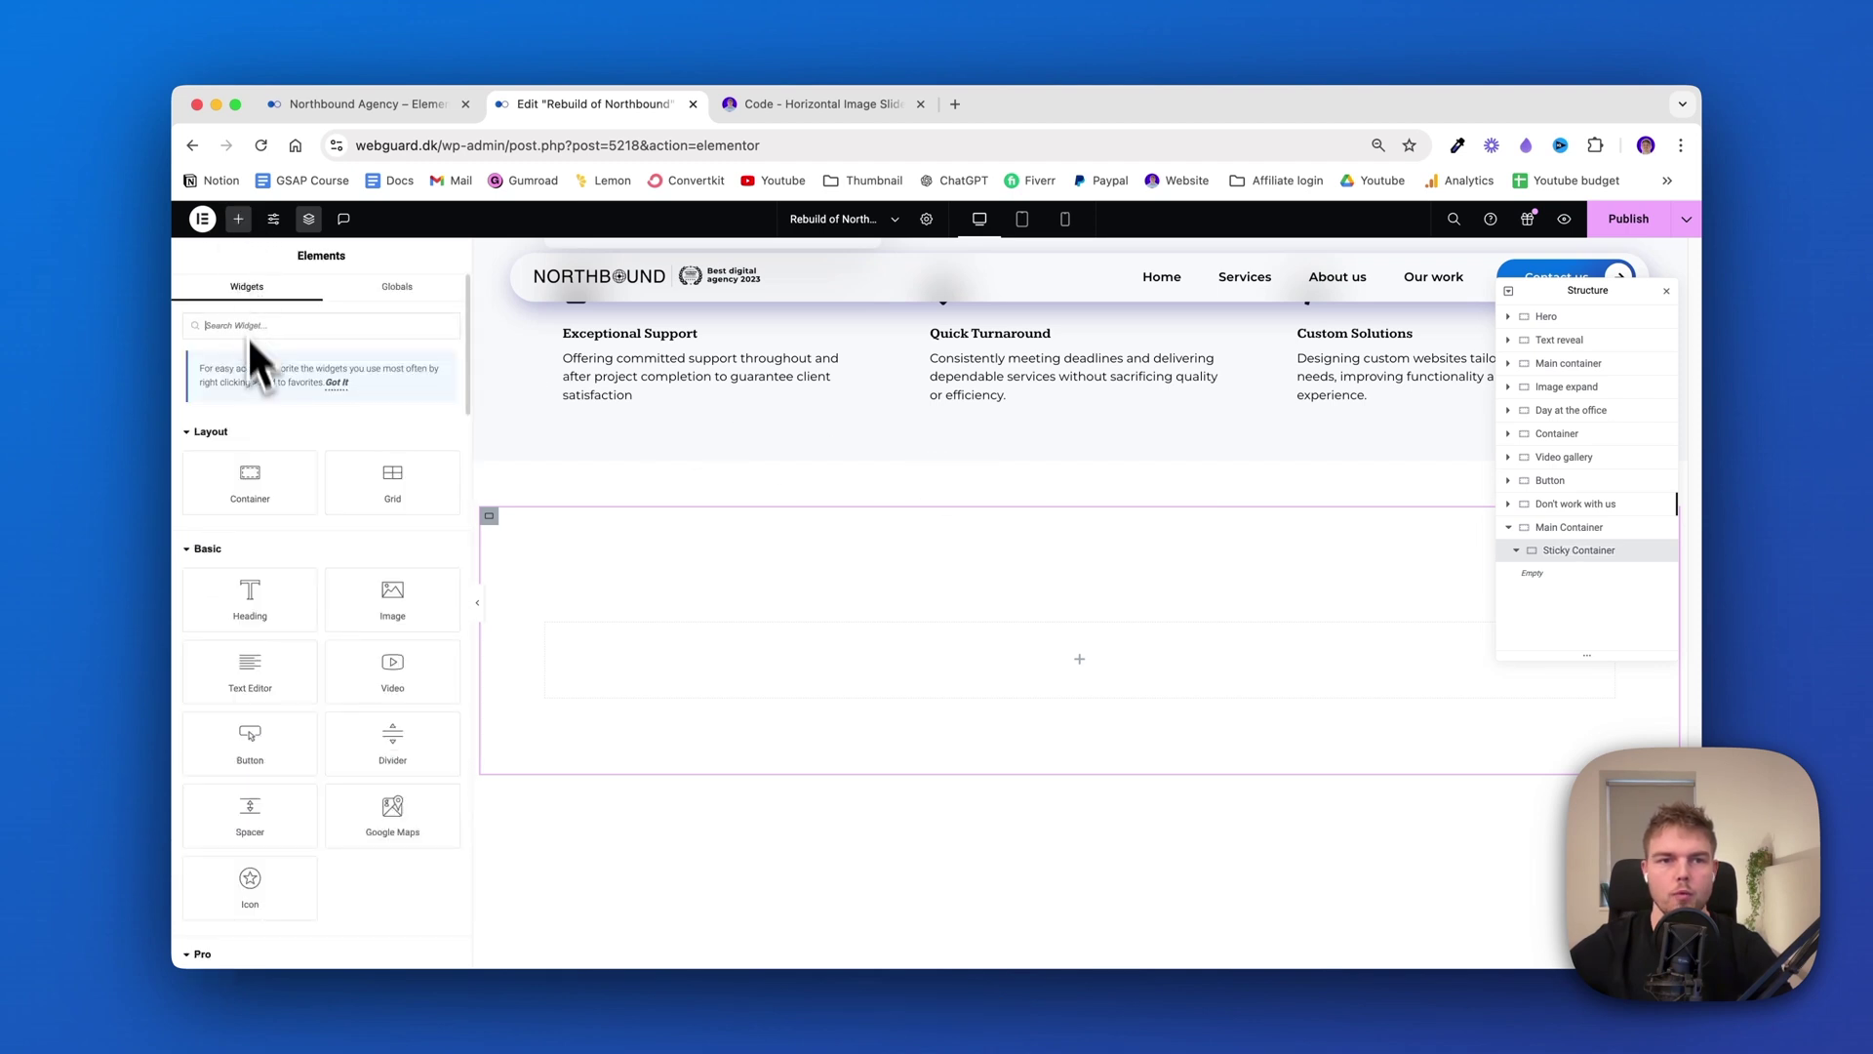
pyautogui.click(263, 478)
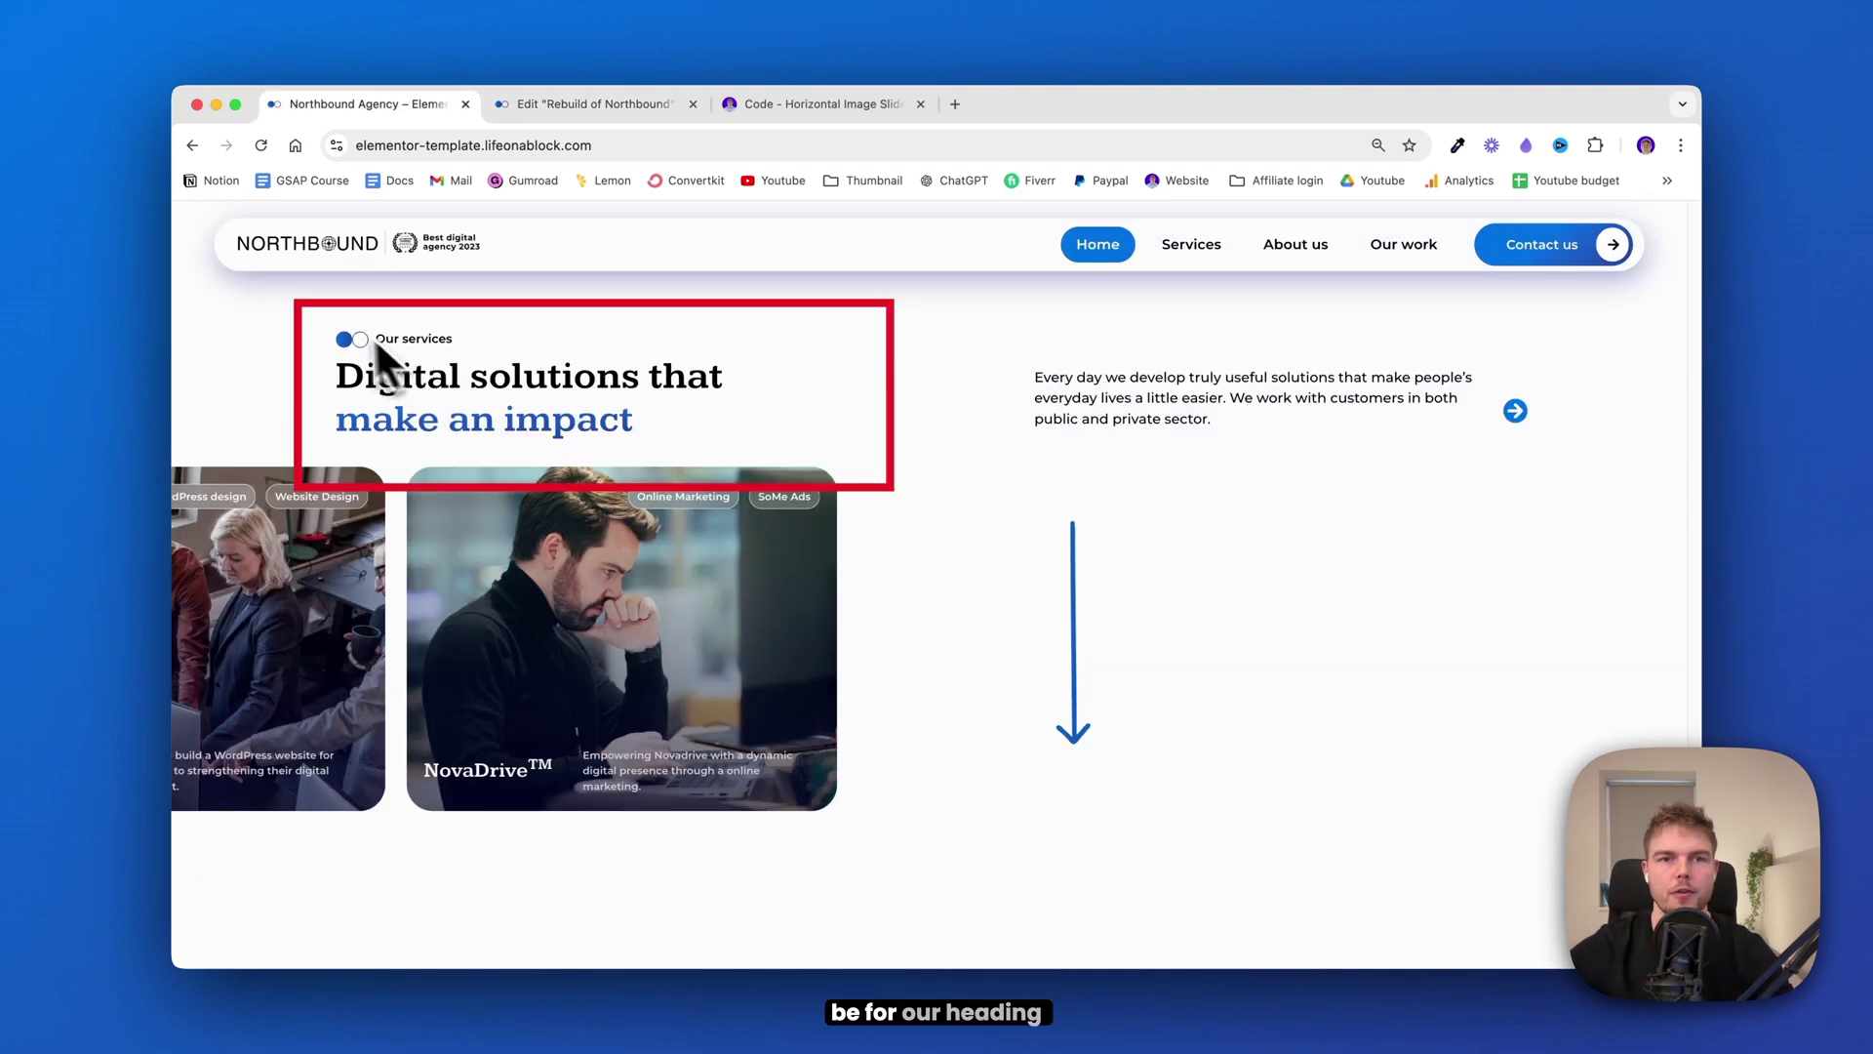
pyautogui.moveTo(334, 336); pyautogui.dragTo(775, 439)
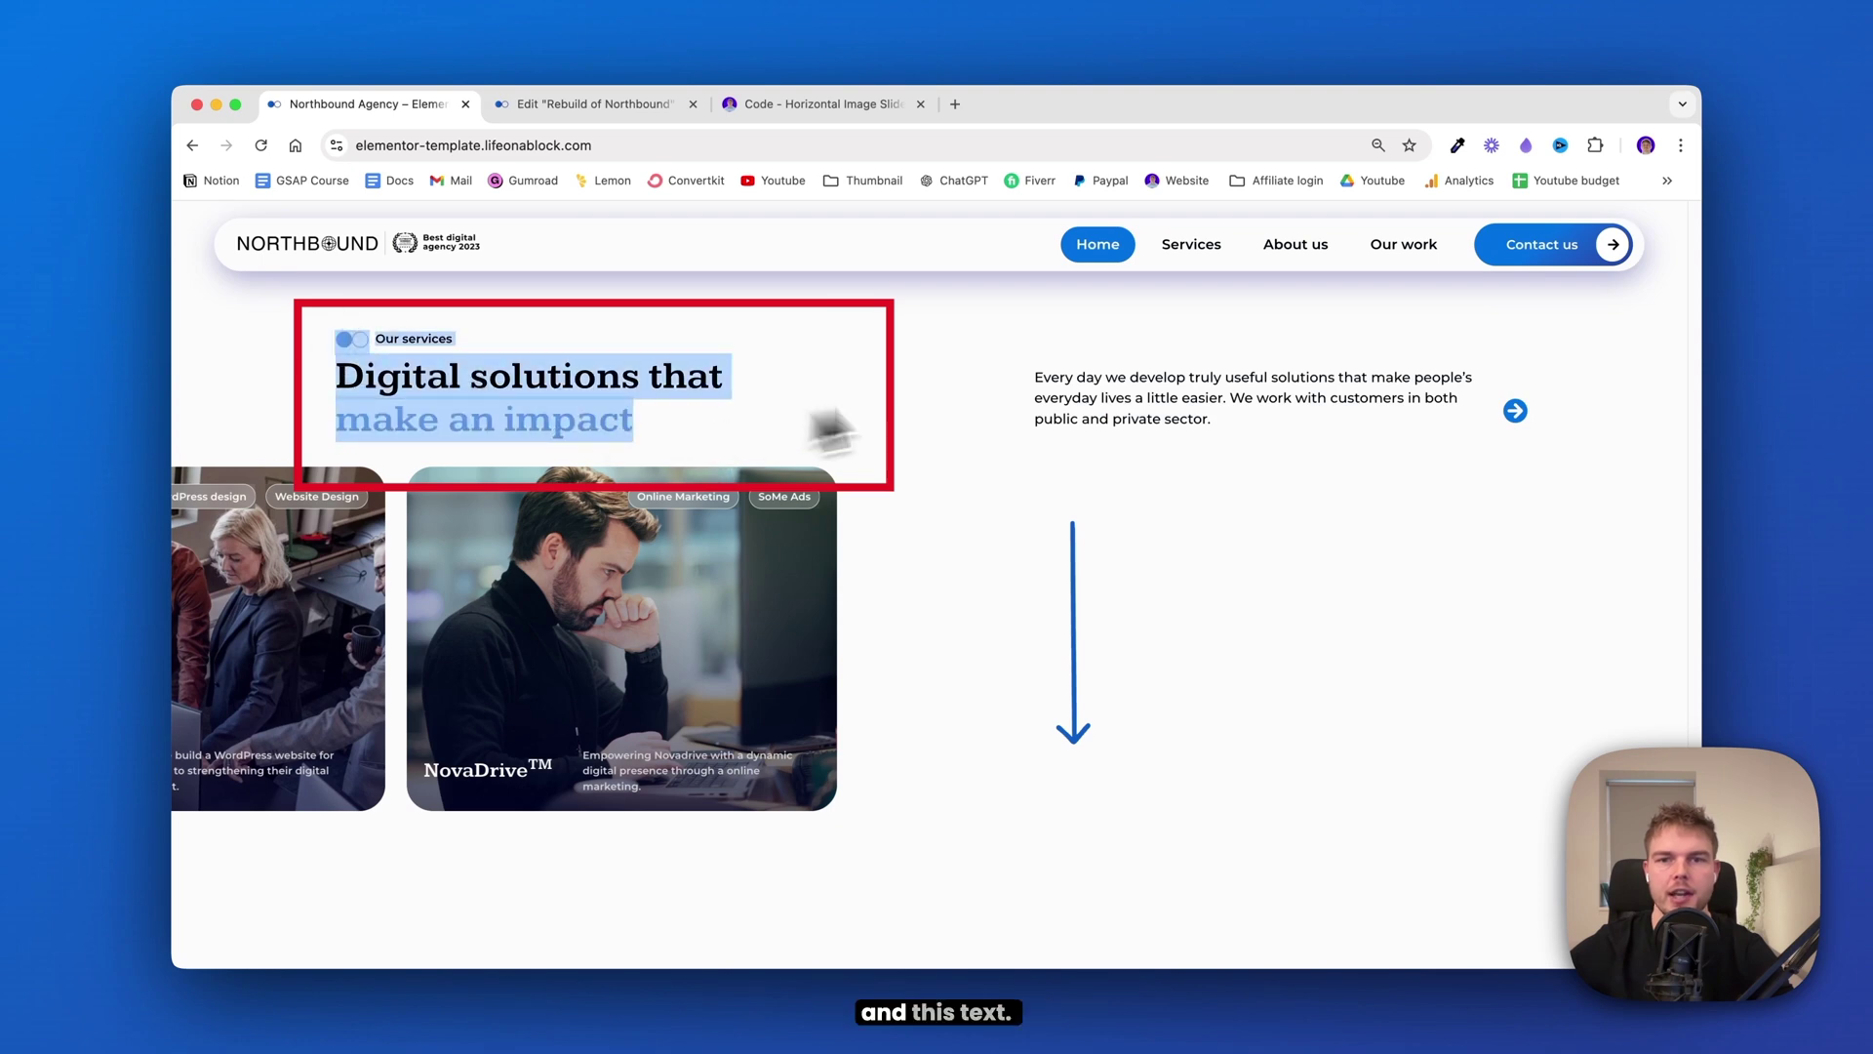
pyautogui.moveTo(1032, 373); pyautogui.dragTo(1501, 424)
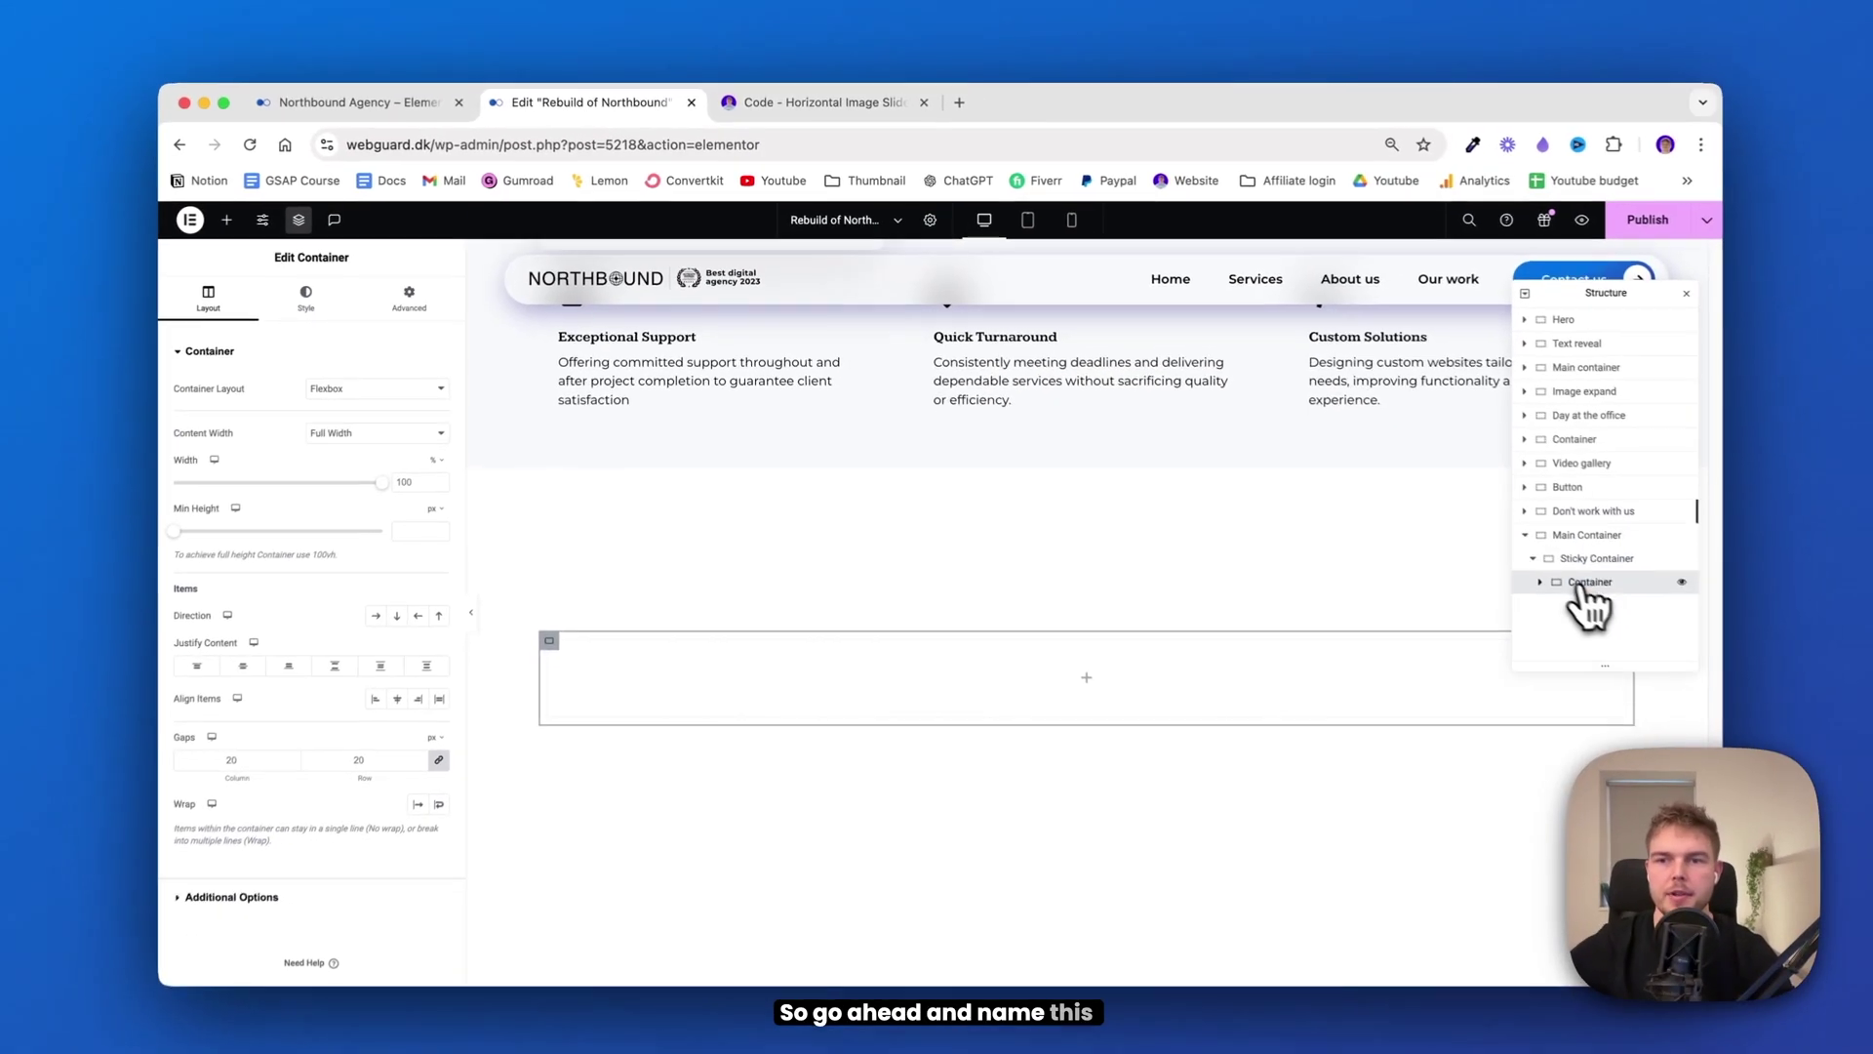
pyautogui.doubleClick(1573, 574)
pyautogui.write('H')
pyautogui.write('eading container')
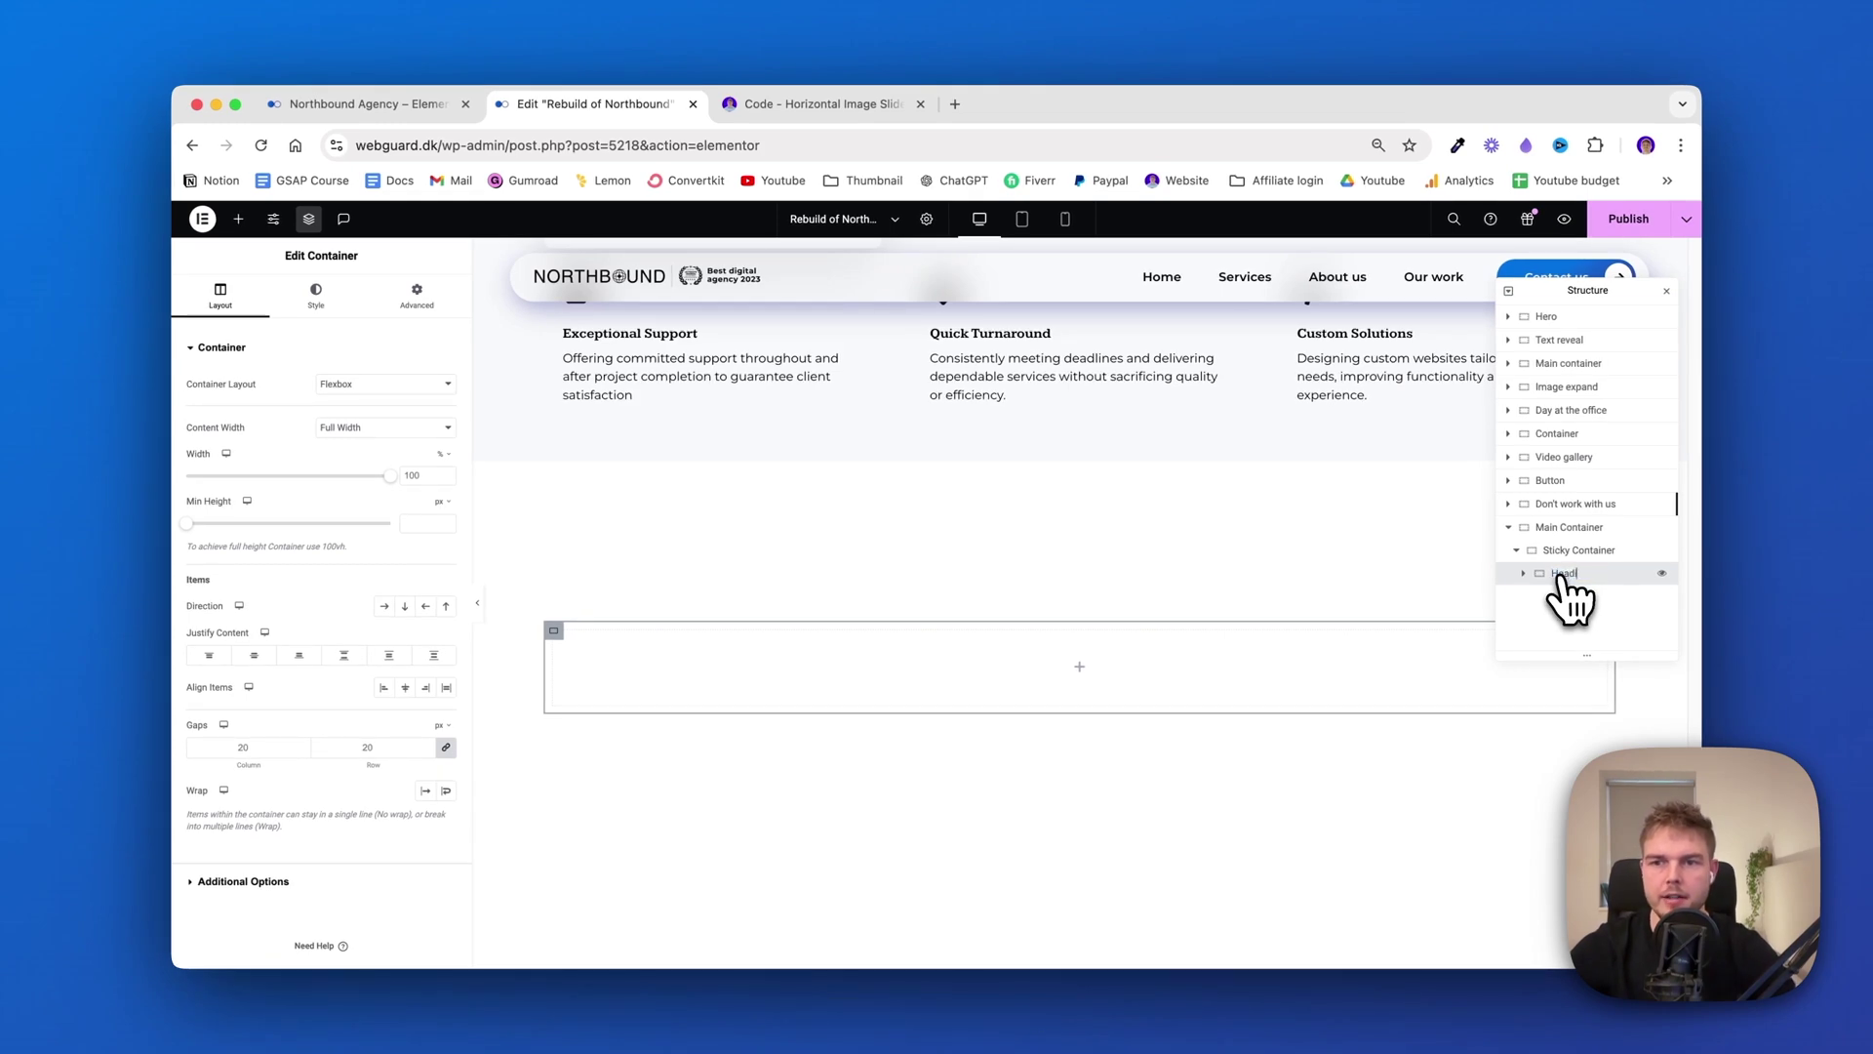
pyautogui.press('Return')
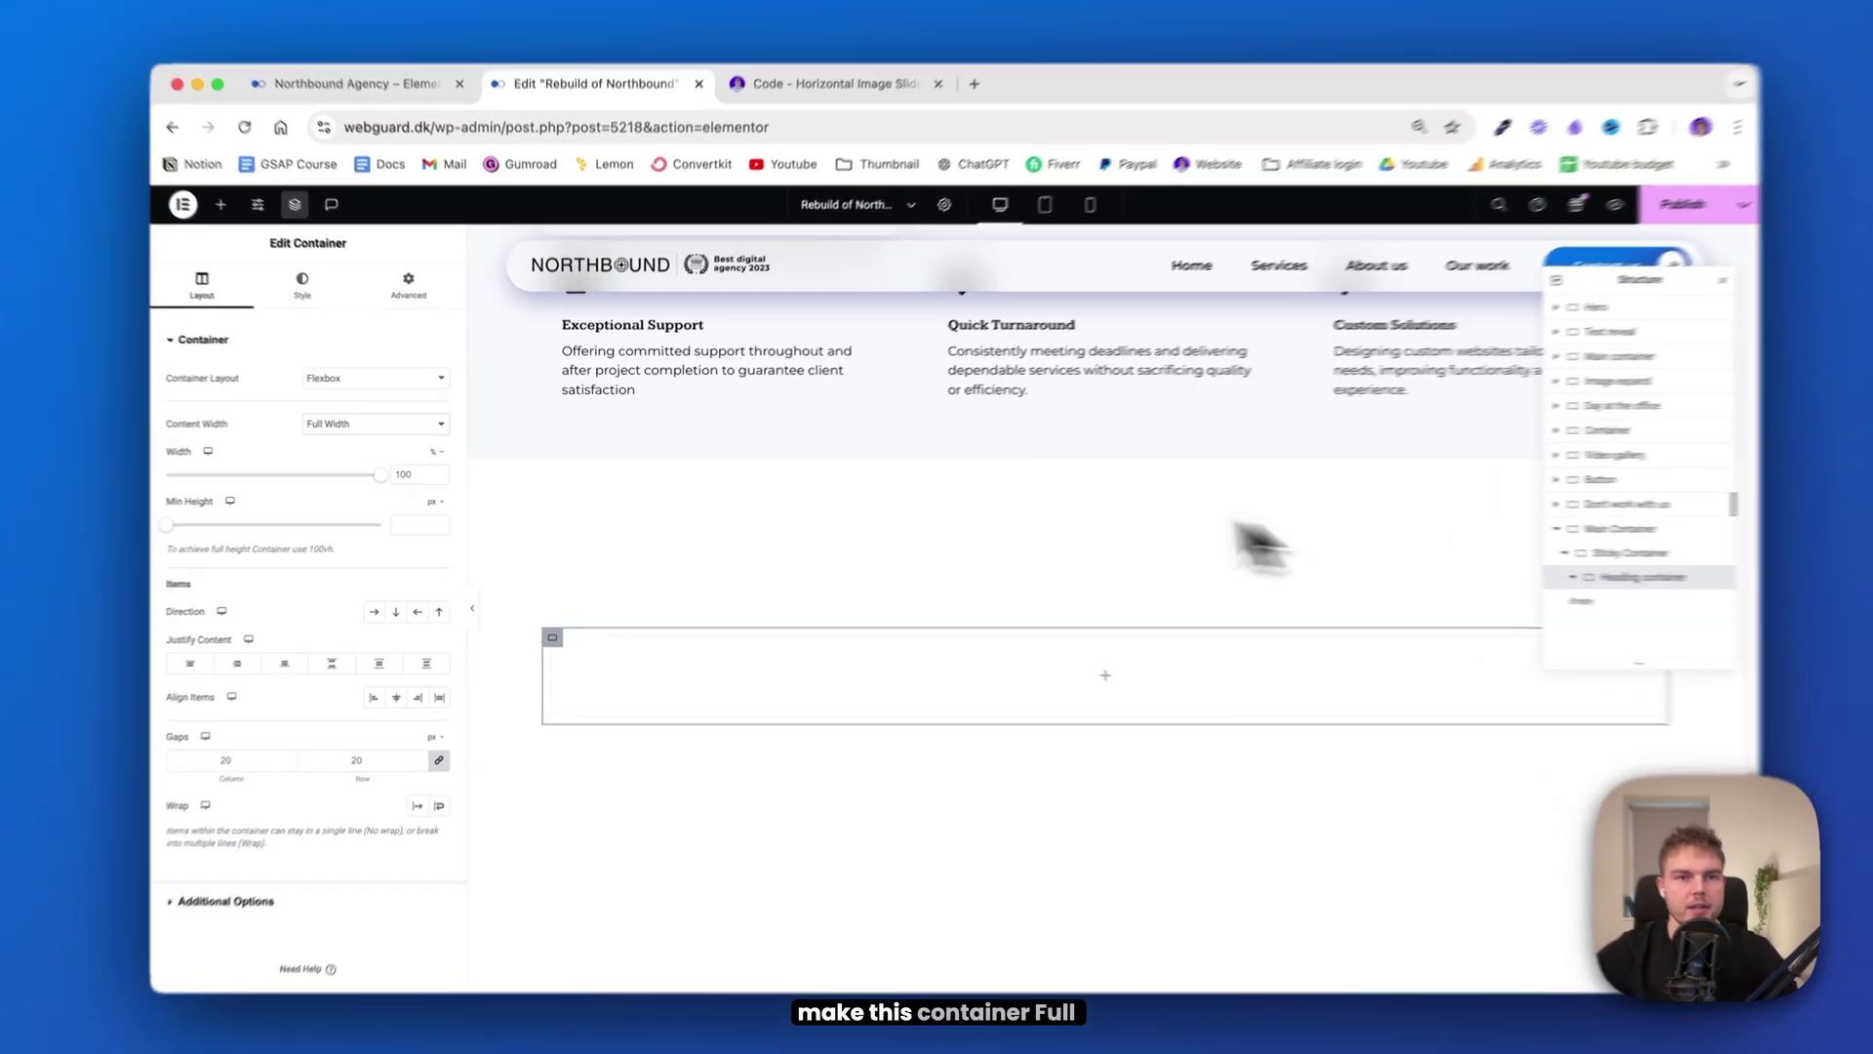
# Keep Heading container at Full Width and set its direction to horizontal row, justify content to End and align items to Center
pyautogui.click(414, 427)
pyautogui.click(419, 427)
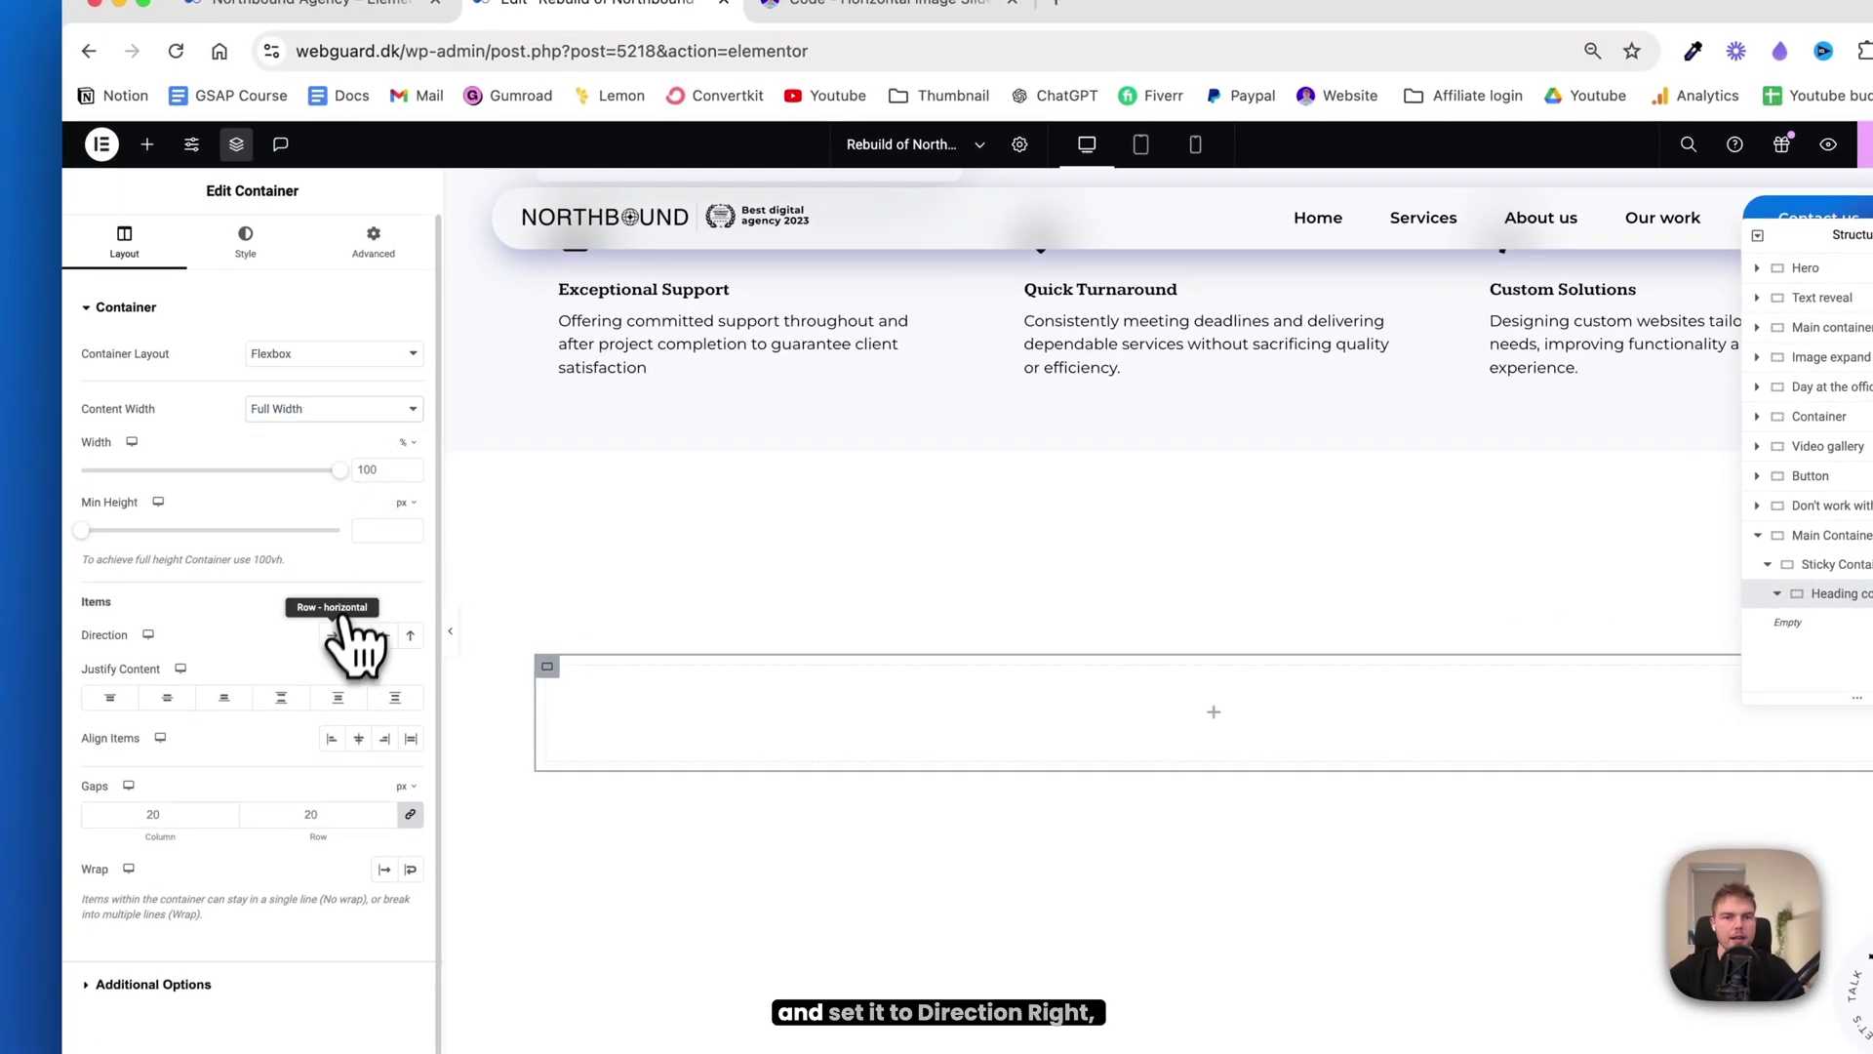
pyautogui.click(331, 640)
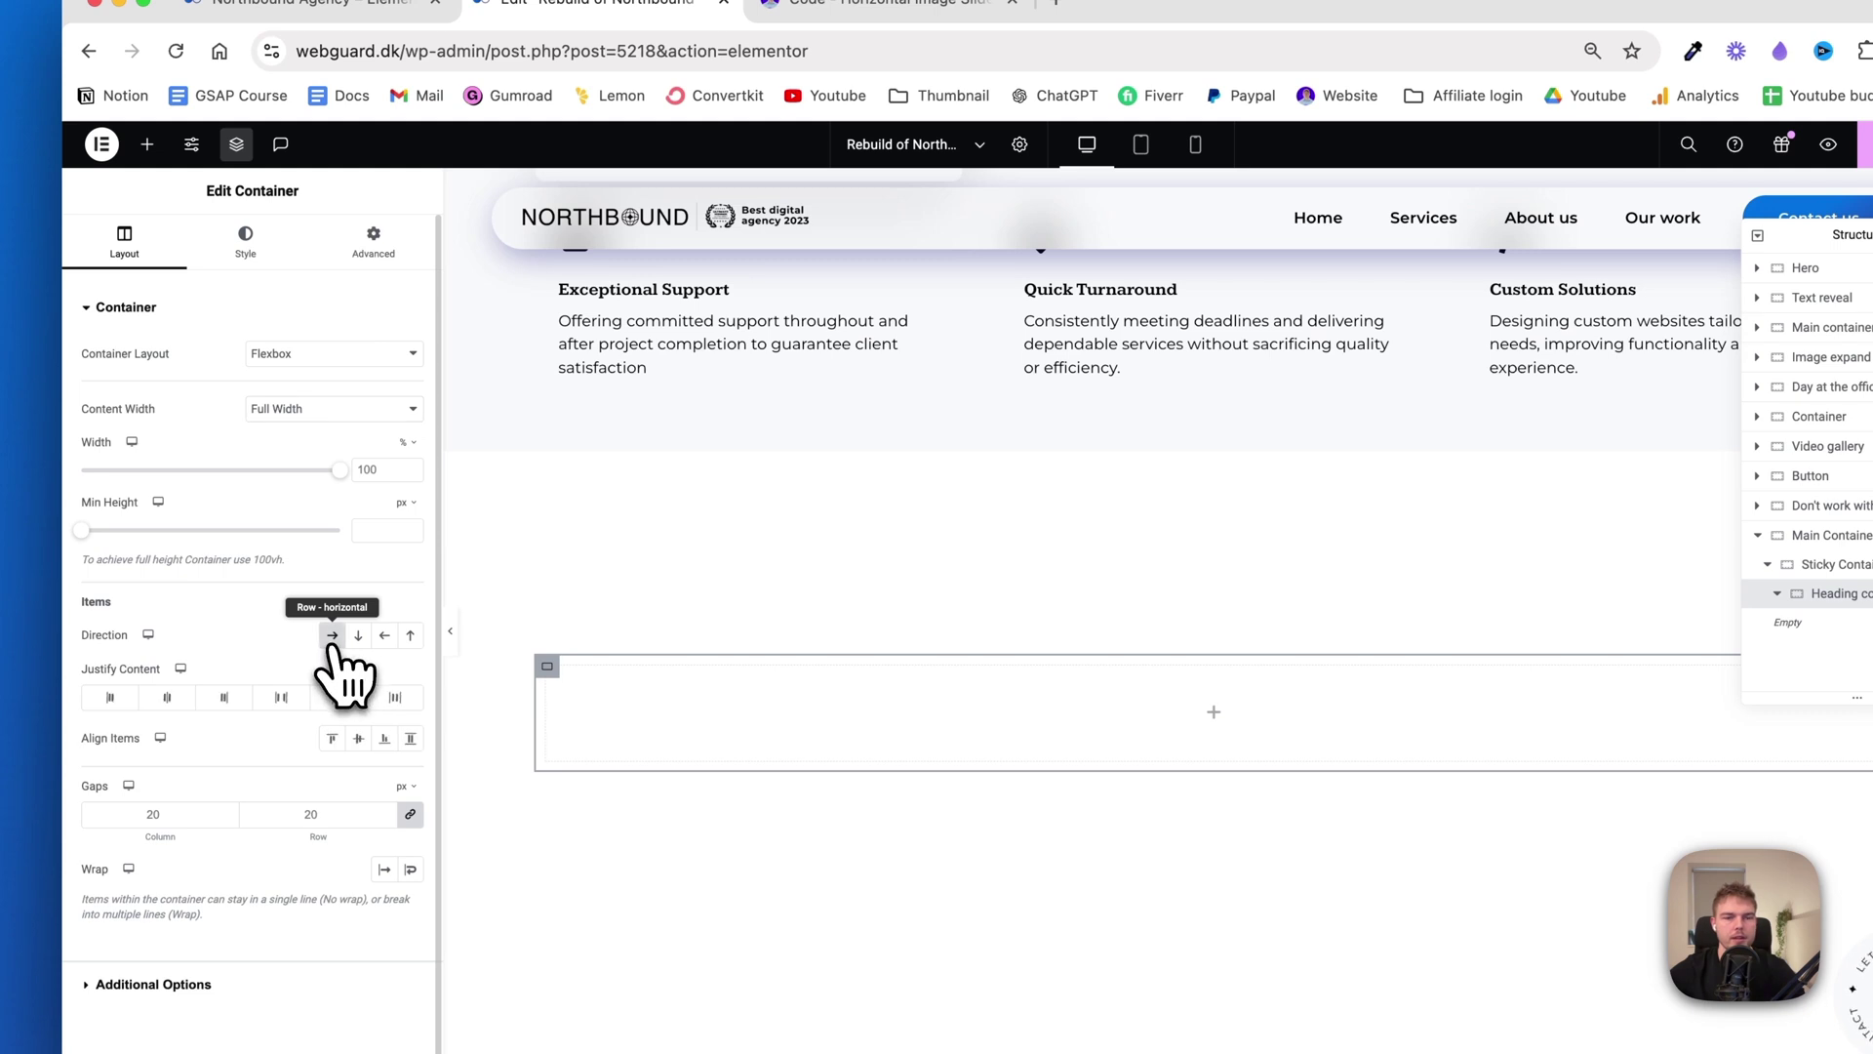
pyautogui.click(223, 699)
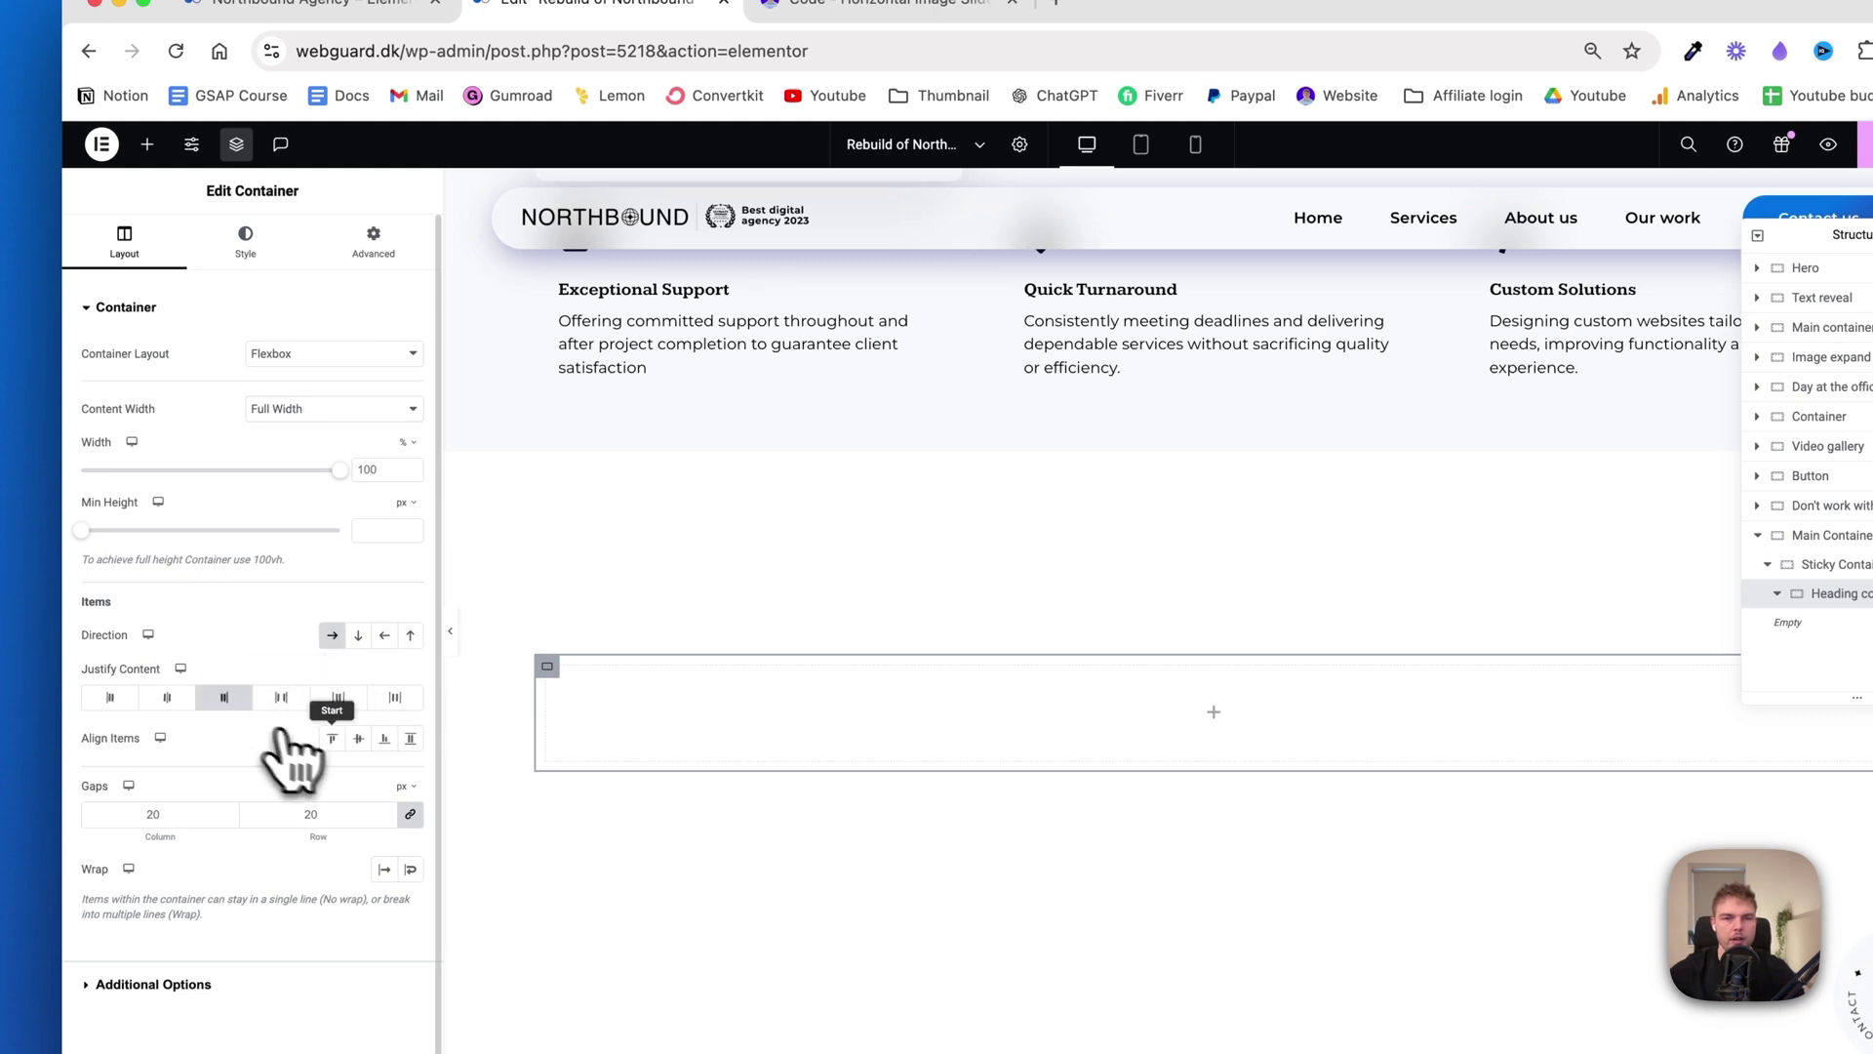
pyautogui.click(358, 739)
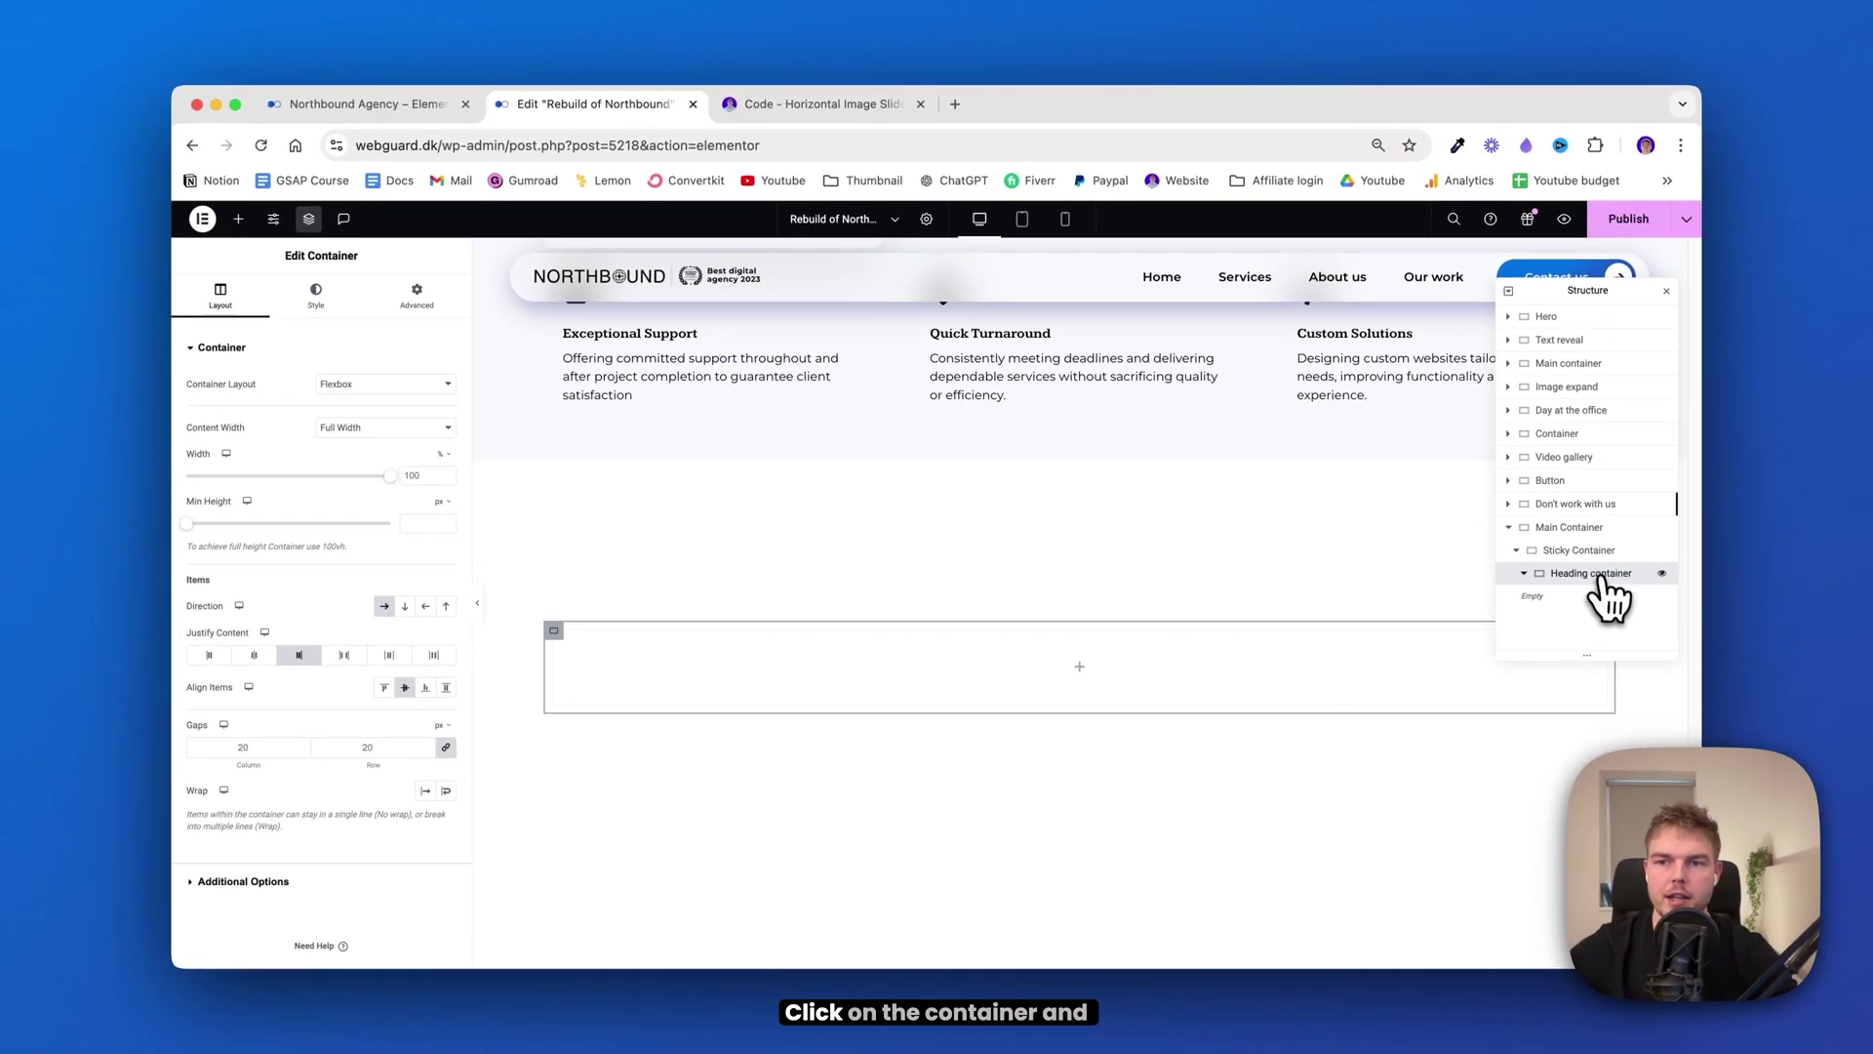
# Add a nested container inside Heading container
pyautogui.click(238, 218)
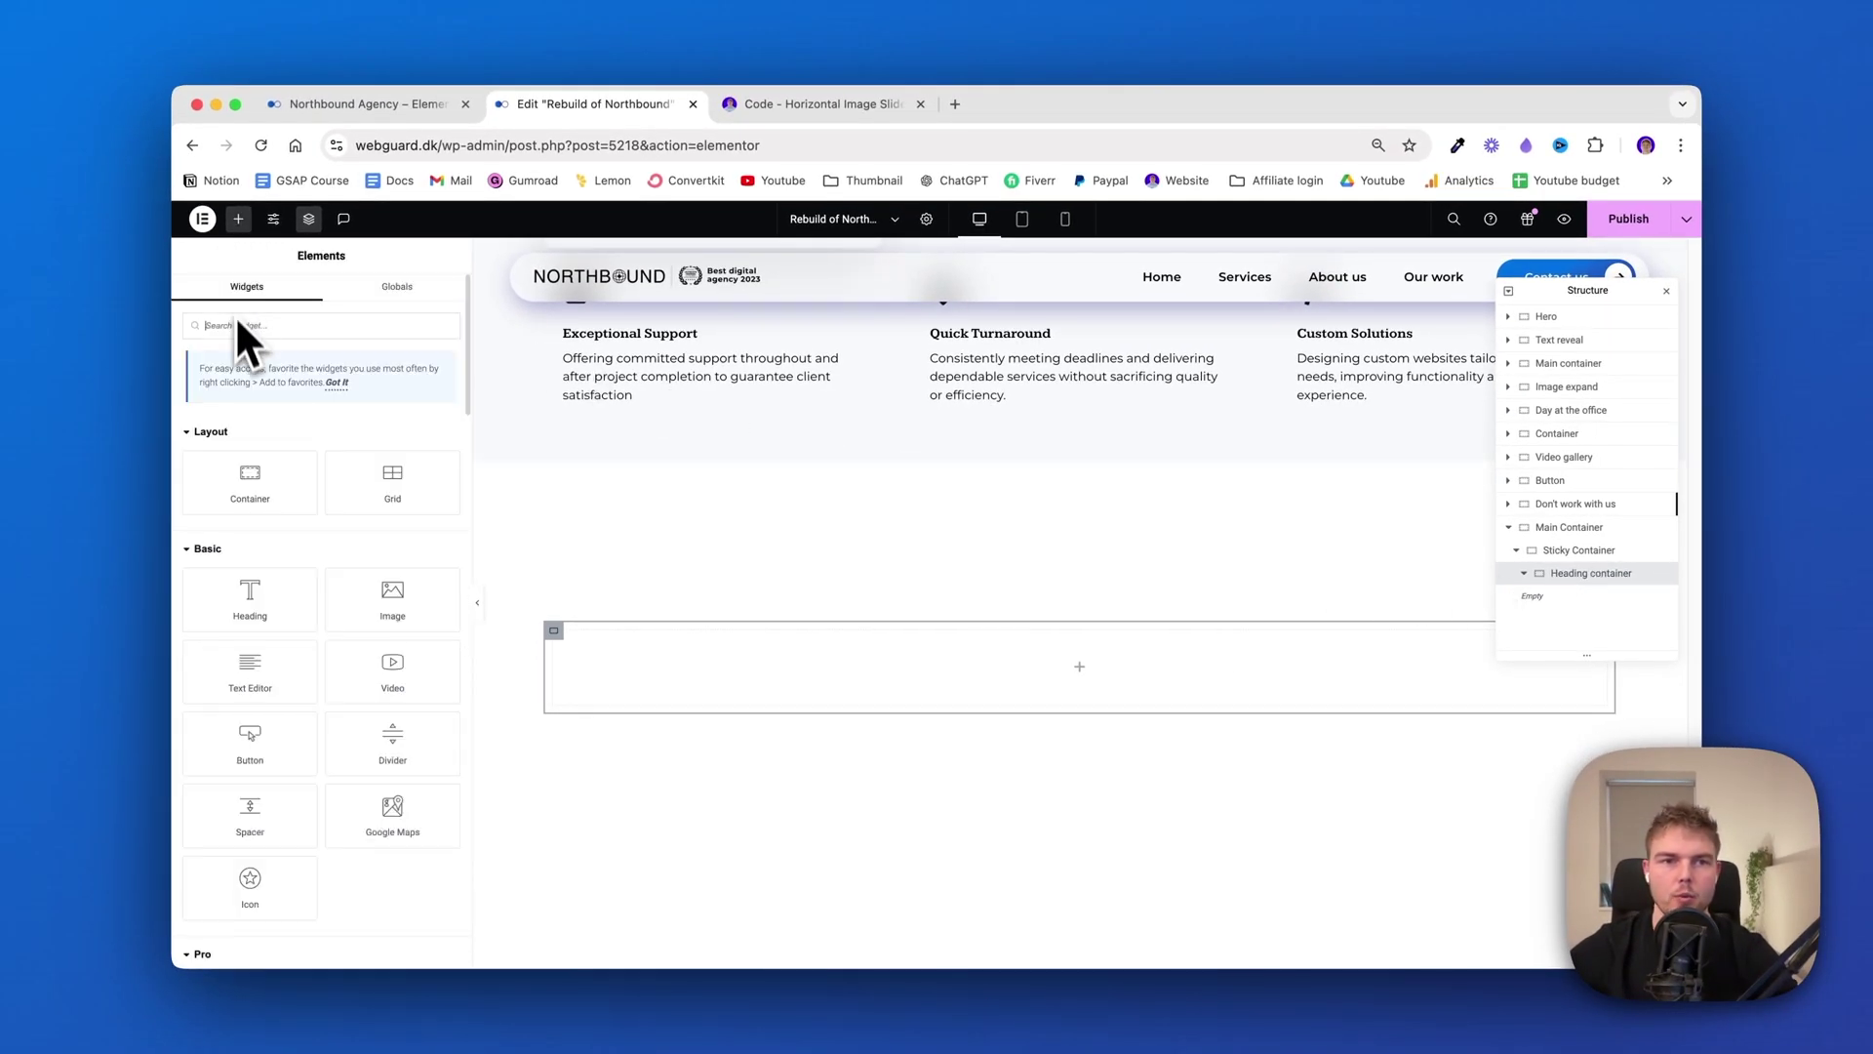
pyautogui.click(244, 485)
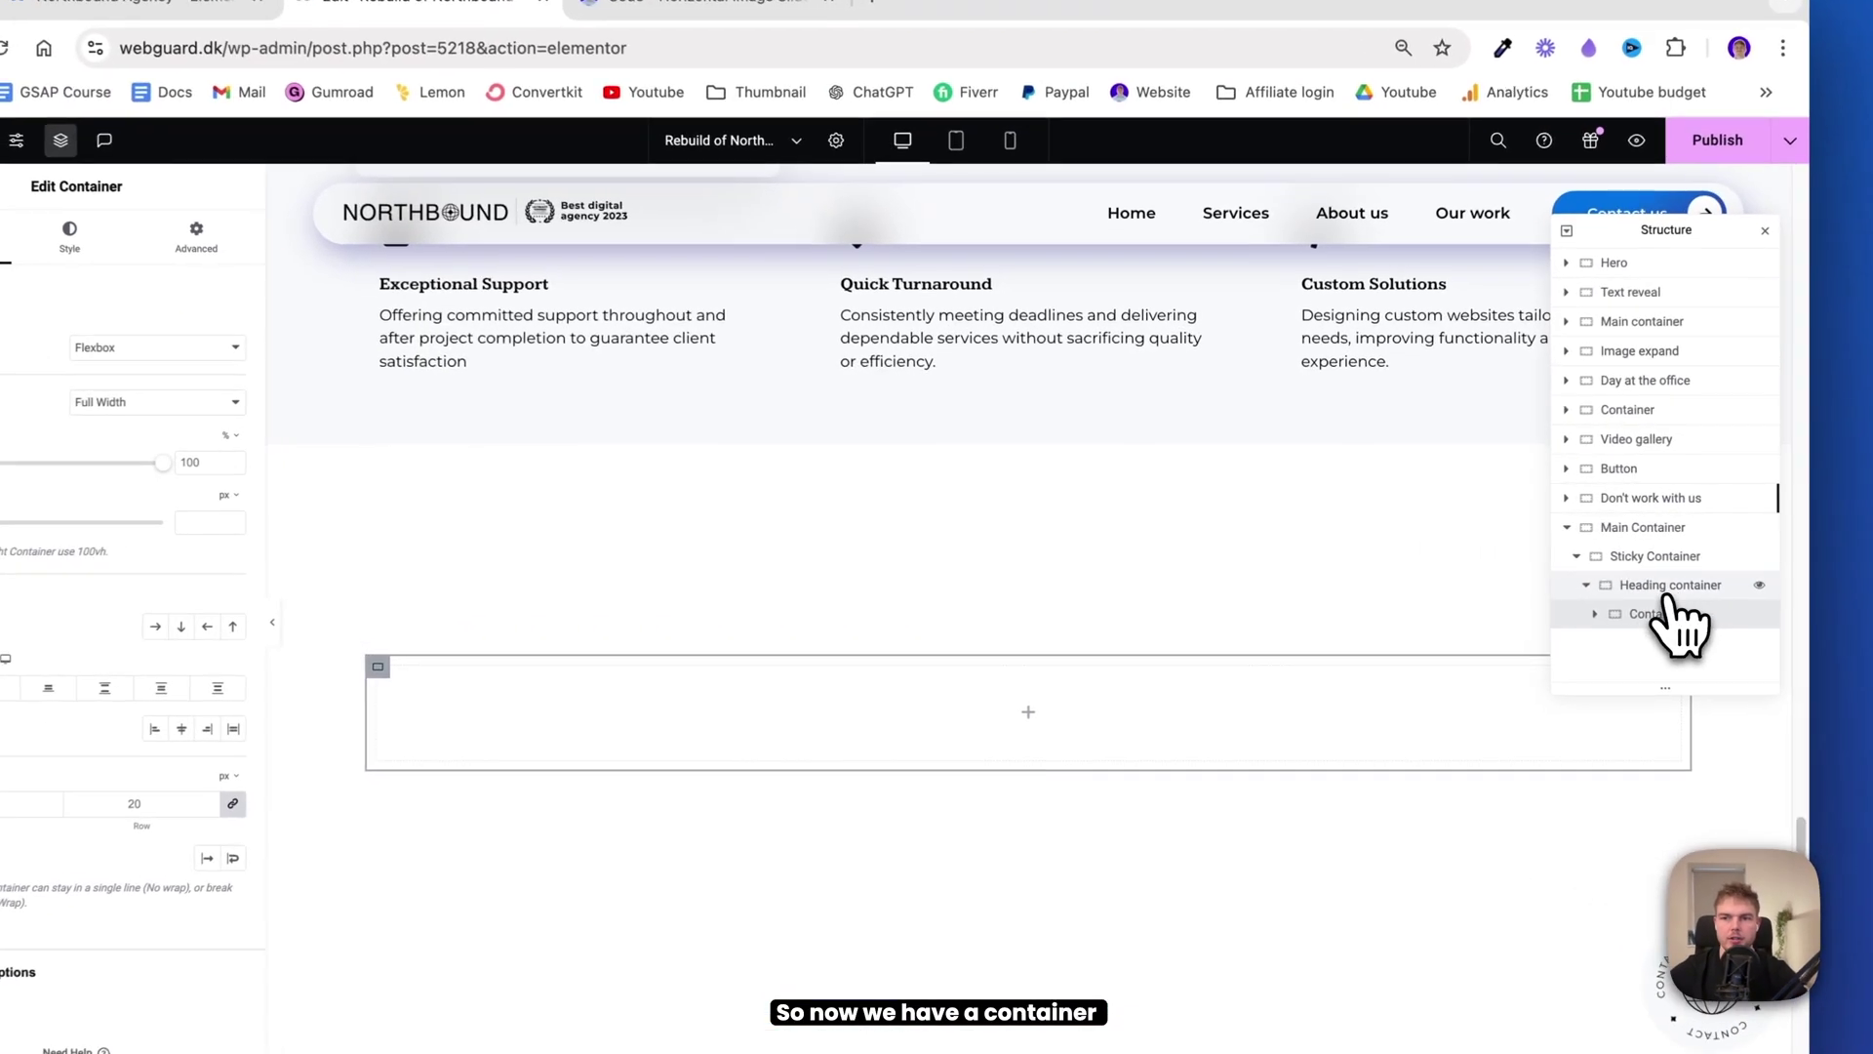
# Rename the container nested in Heading container to Heading and add a Heading widget reading "Digital solutions that make an impact" inside it
pyautogui.doubleClick(1662, 615)
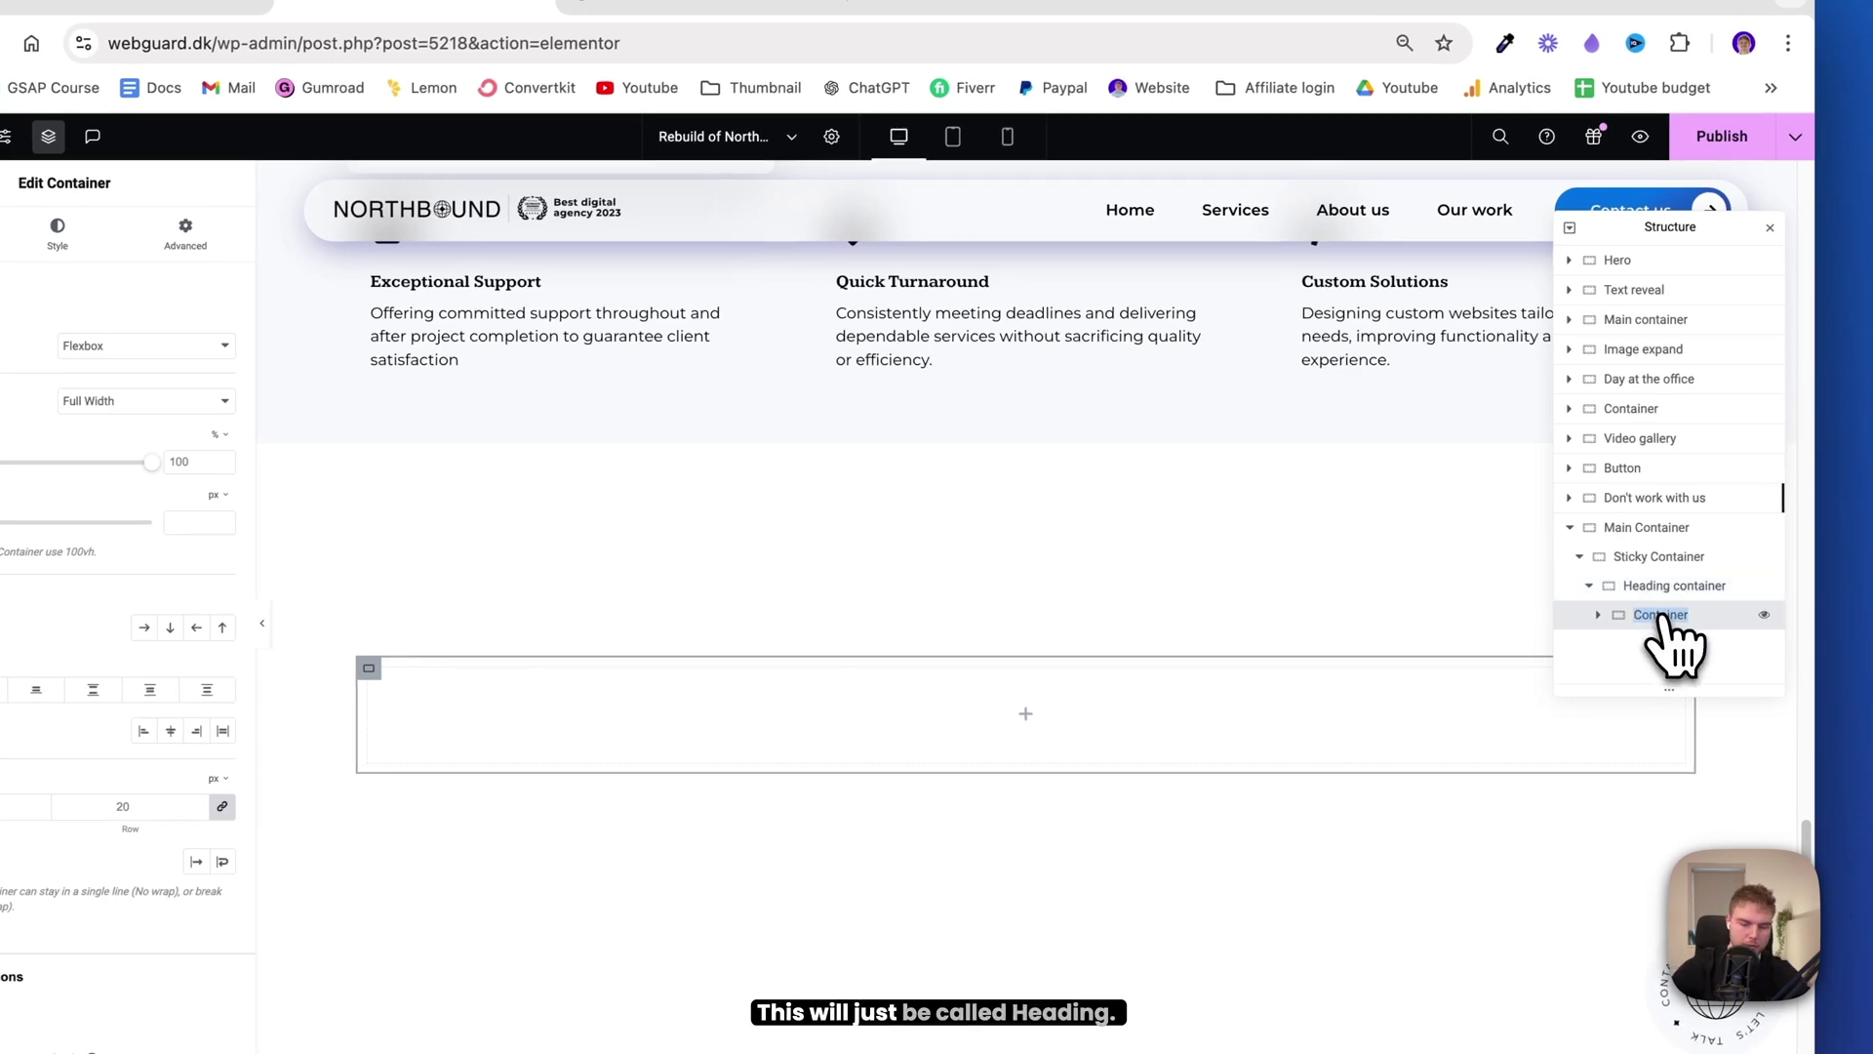
pyautogui.write('Heading')
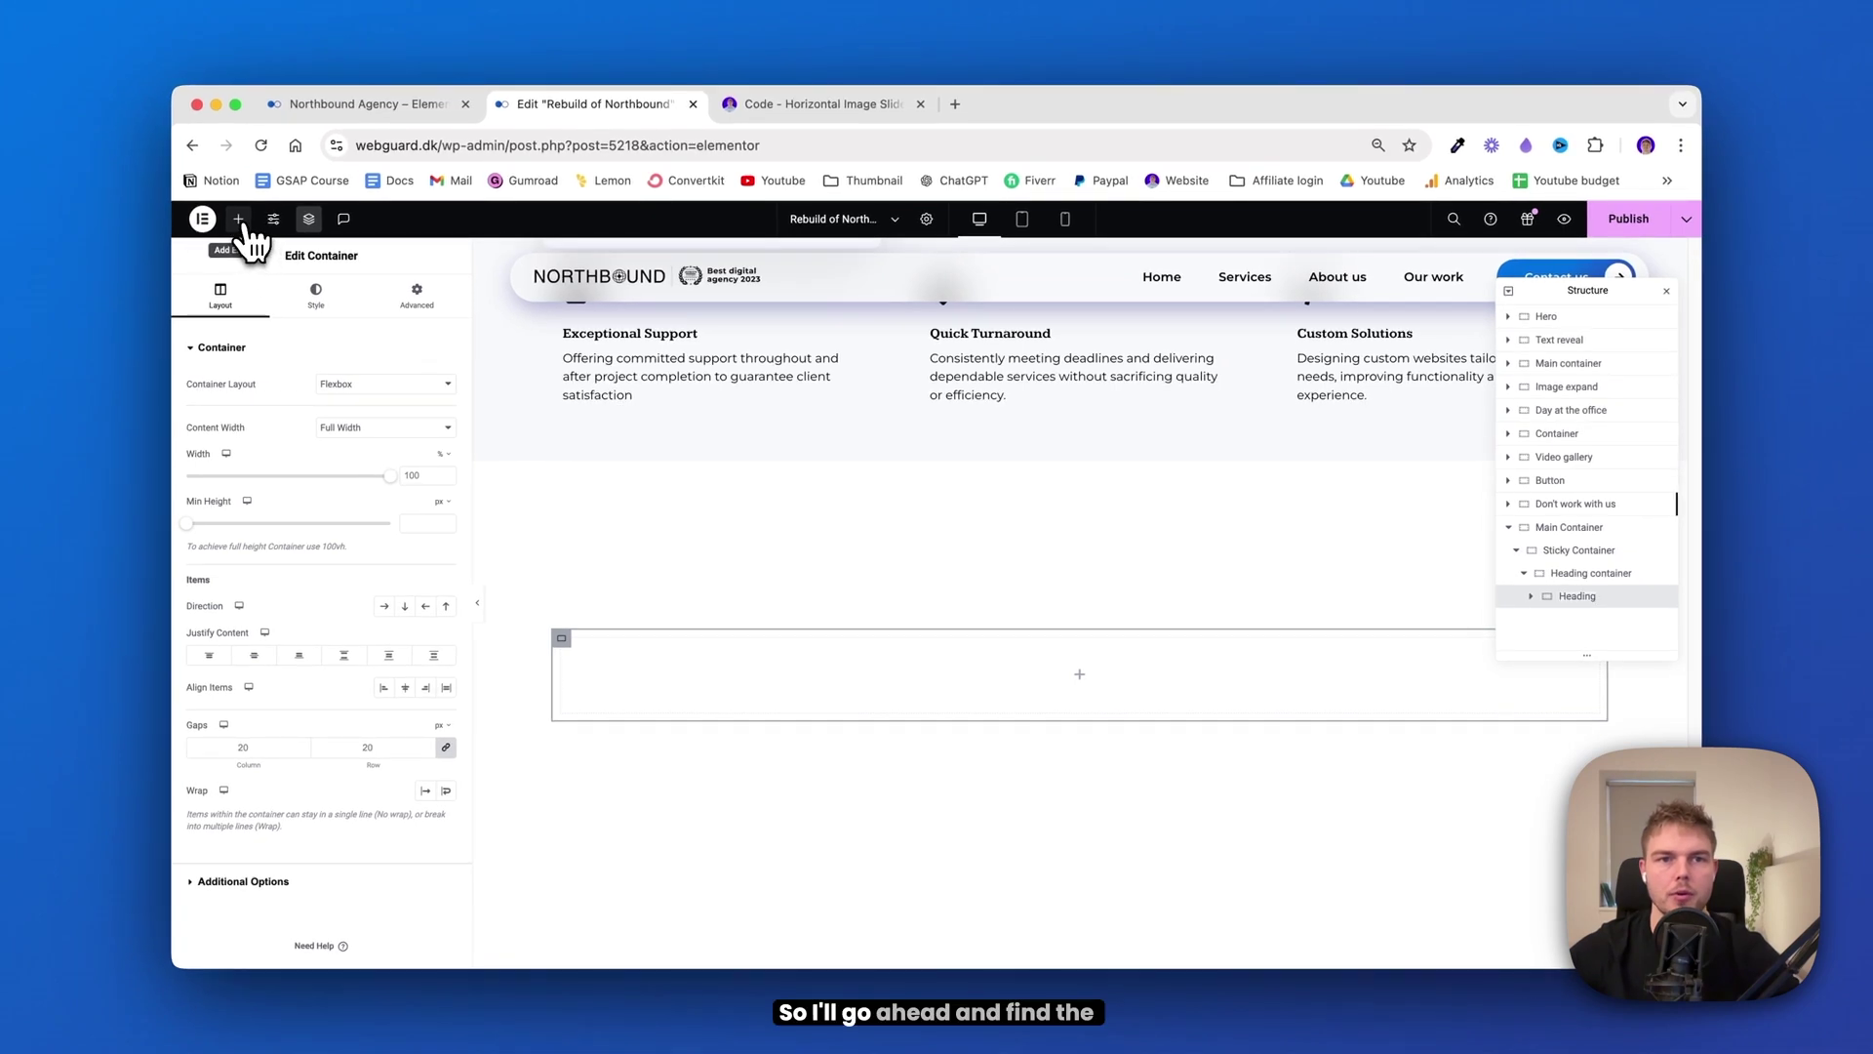
pyautogui.click(238, 218)
pyautogui.moveTo(253, 596); pyautogui.dragTo(668, 651)
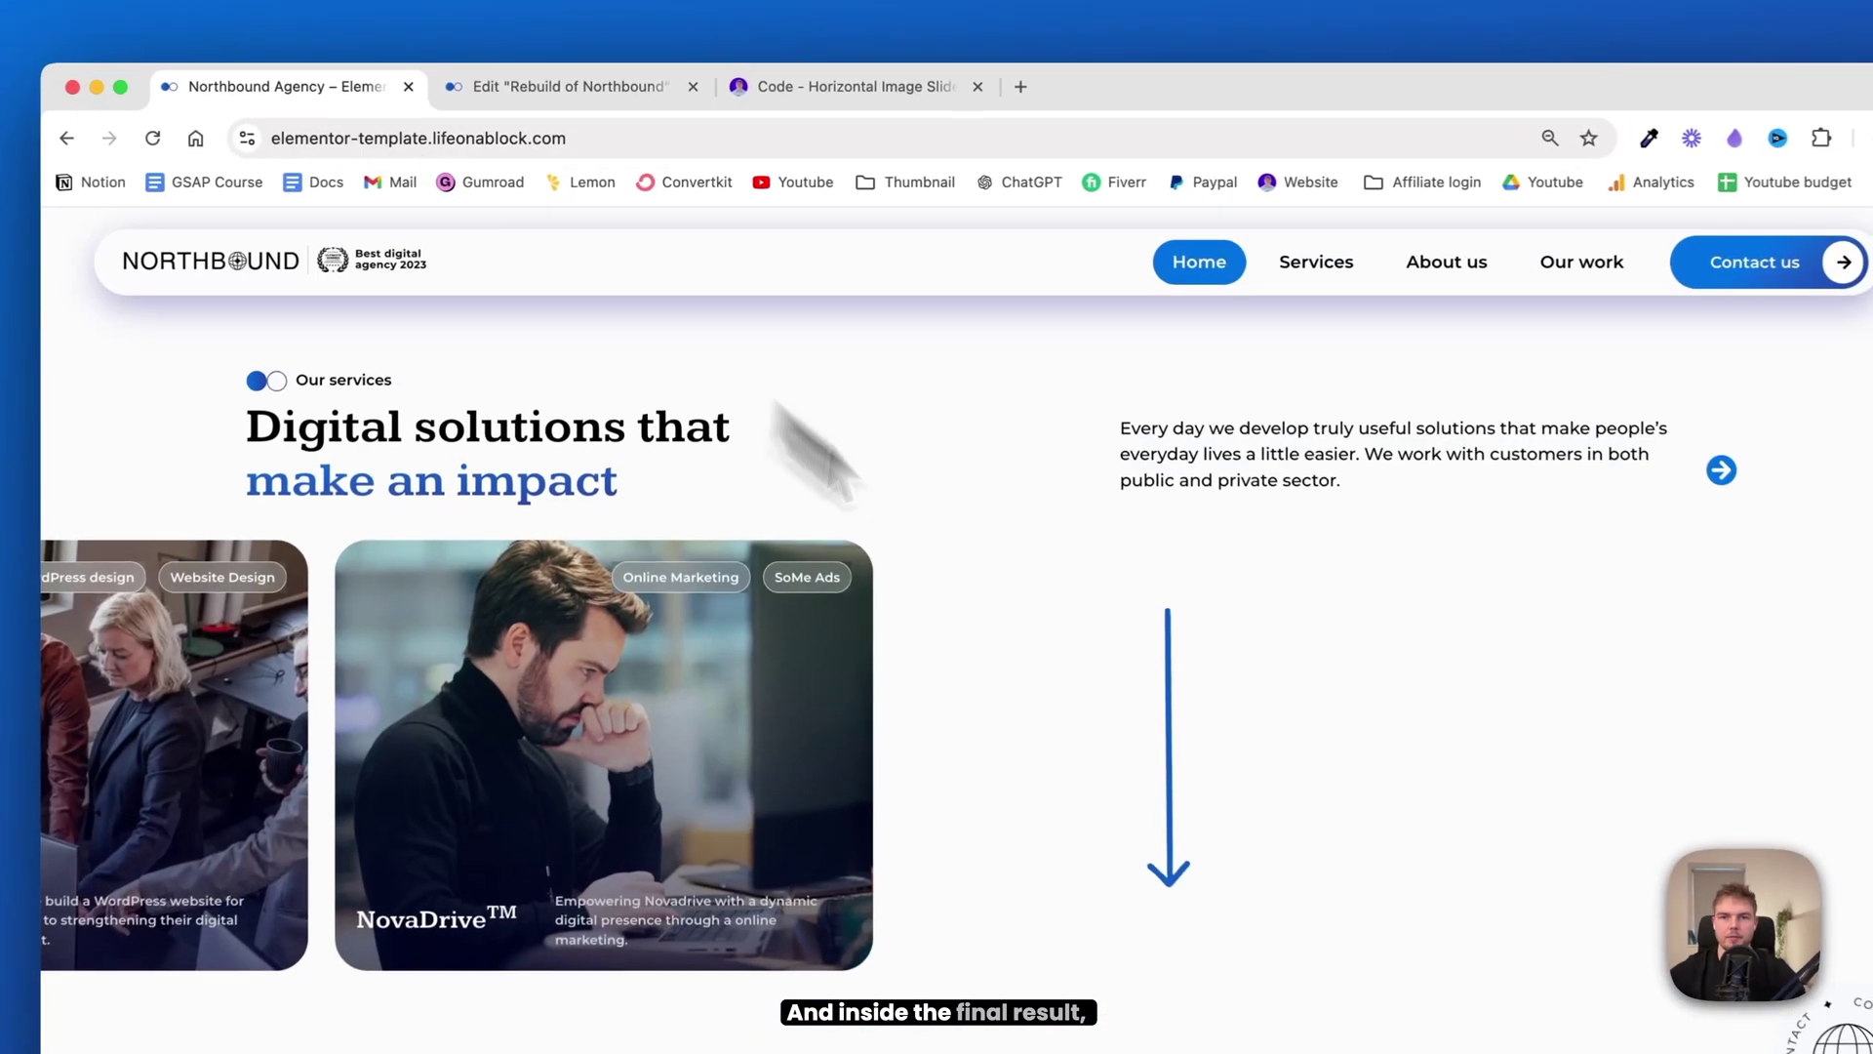
# Check the text and icon in the reference section, then duplicate the Heading container and name the copy Text container
pyautogui.moveTo(1124, 435); pyautogui.dragTo(1659, 478)
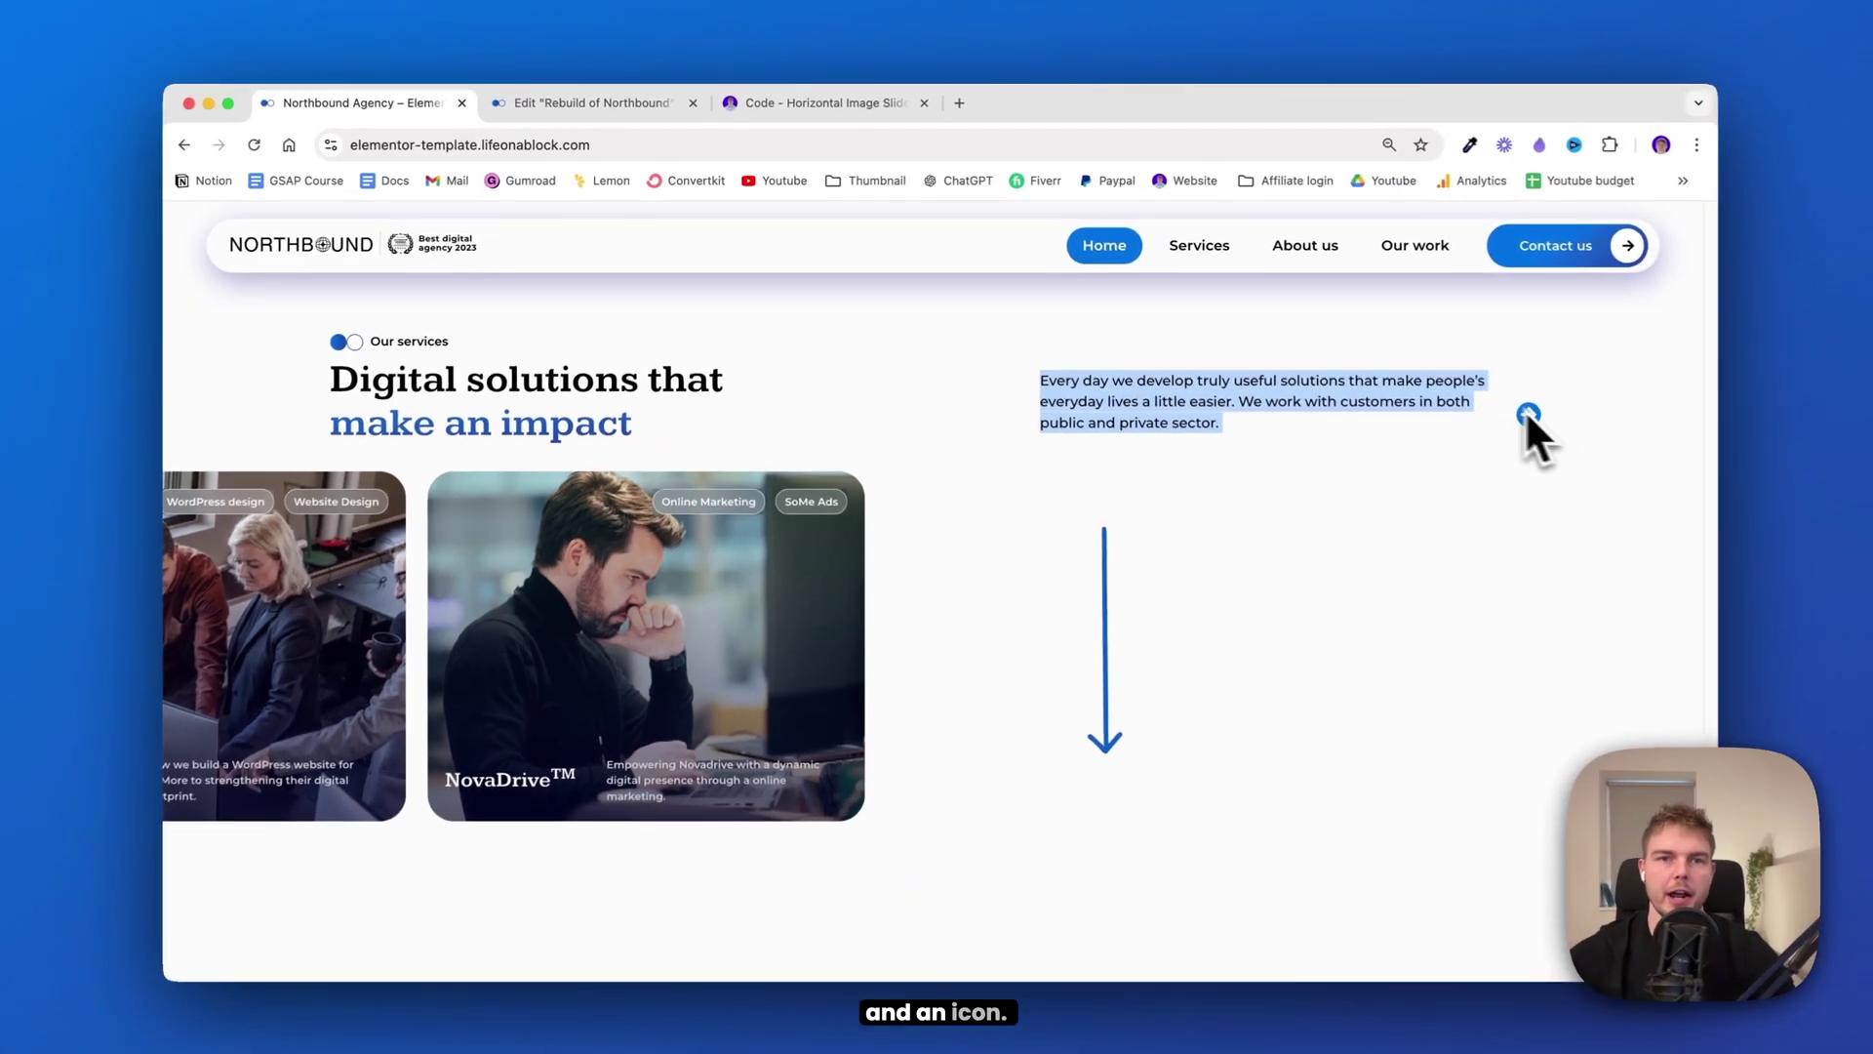
pyautogui.click(576, 93)
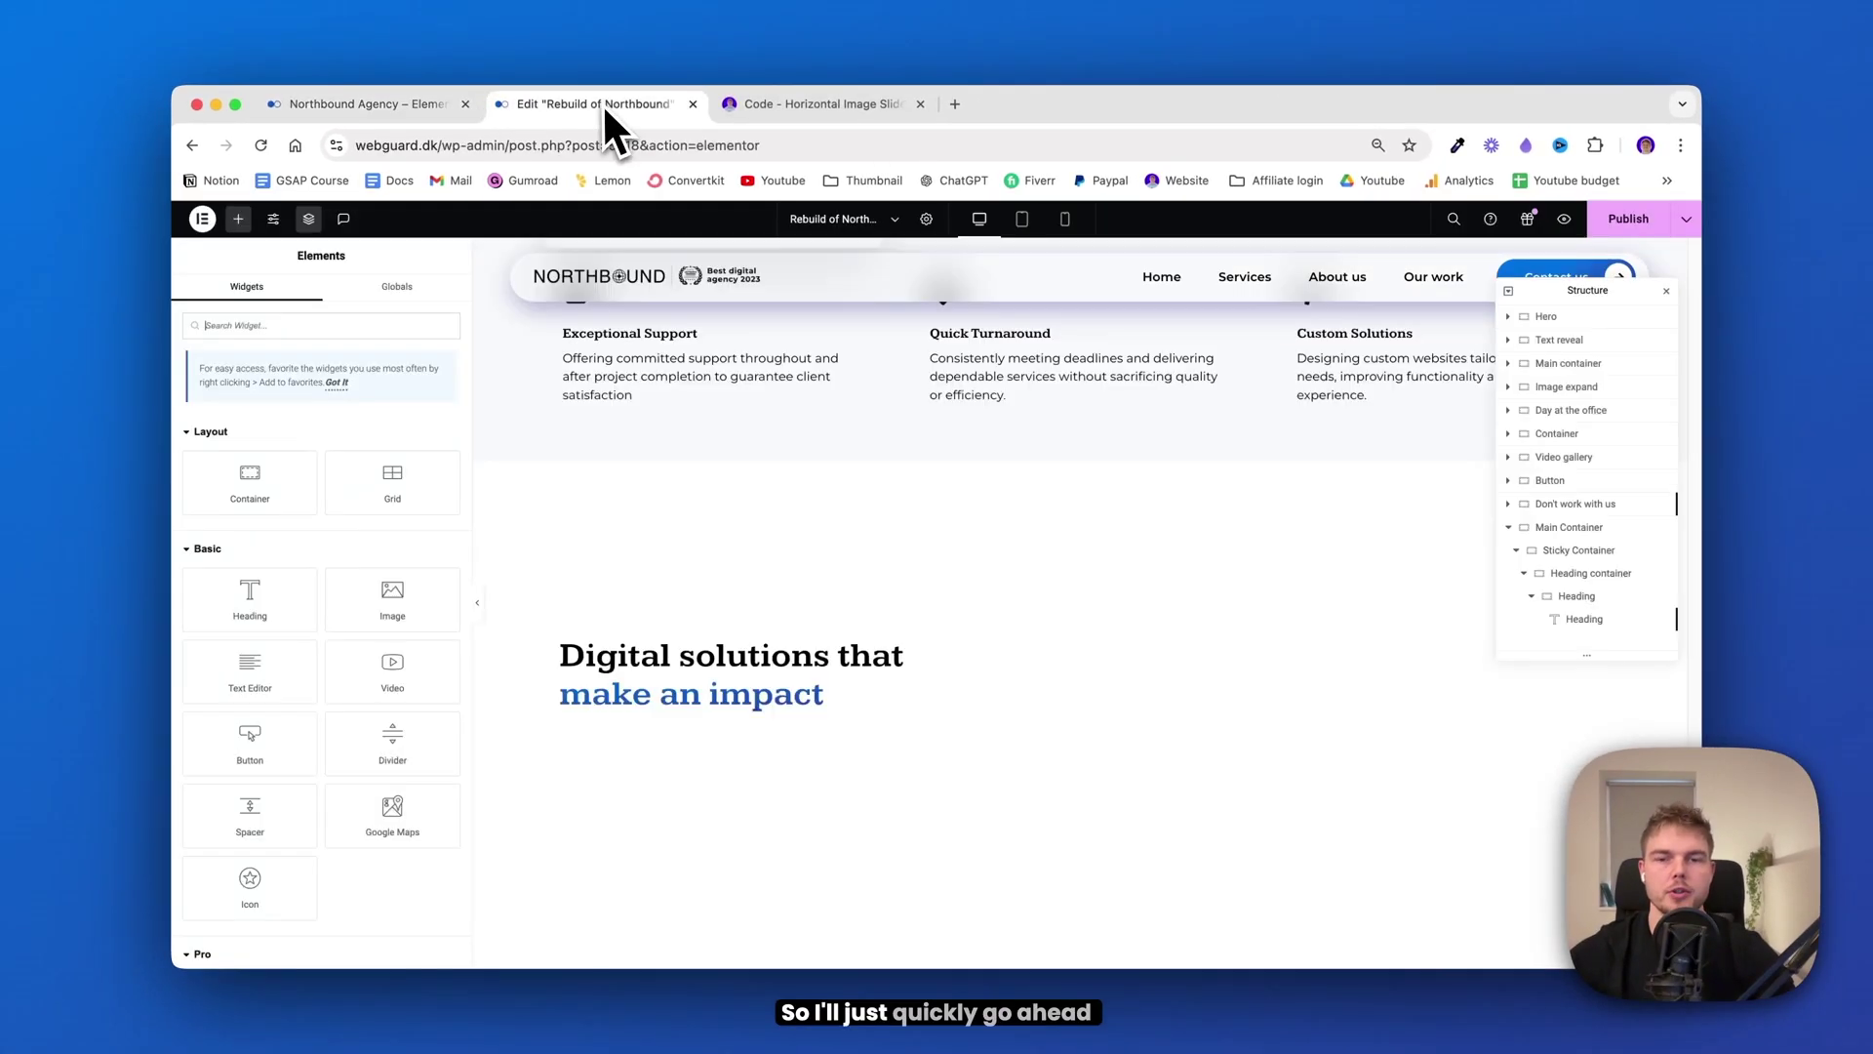
pyautogui.click(566, 646)
pyautogui.rightClick(570, 646)
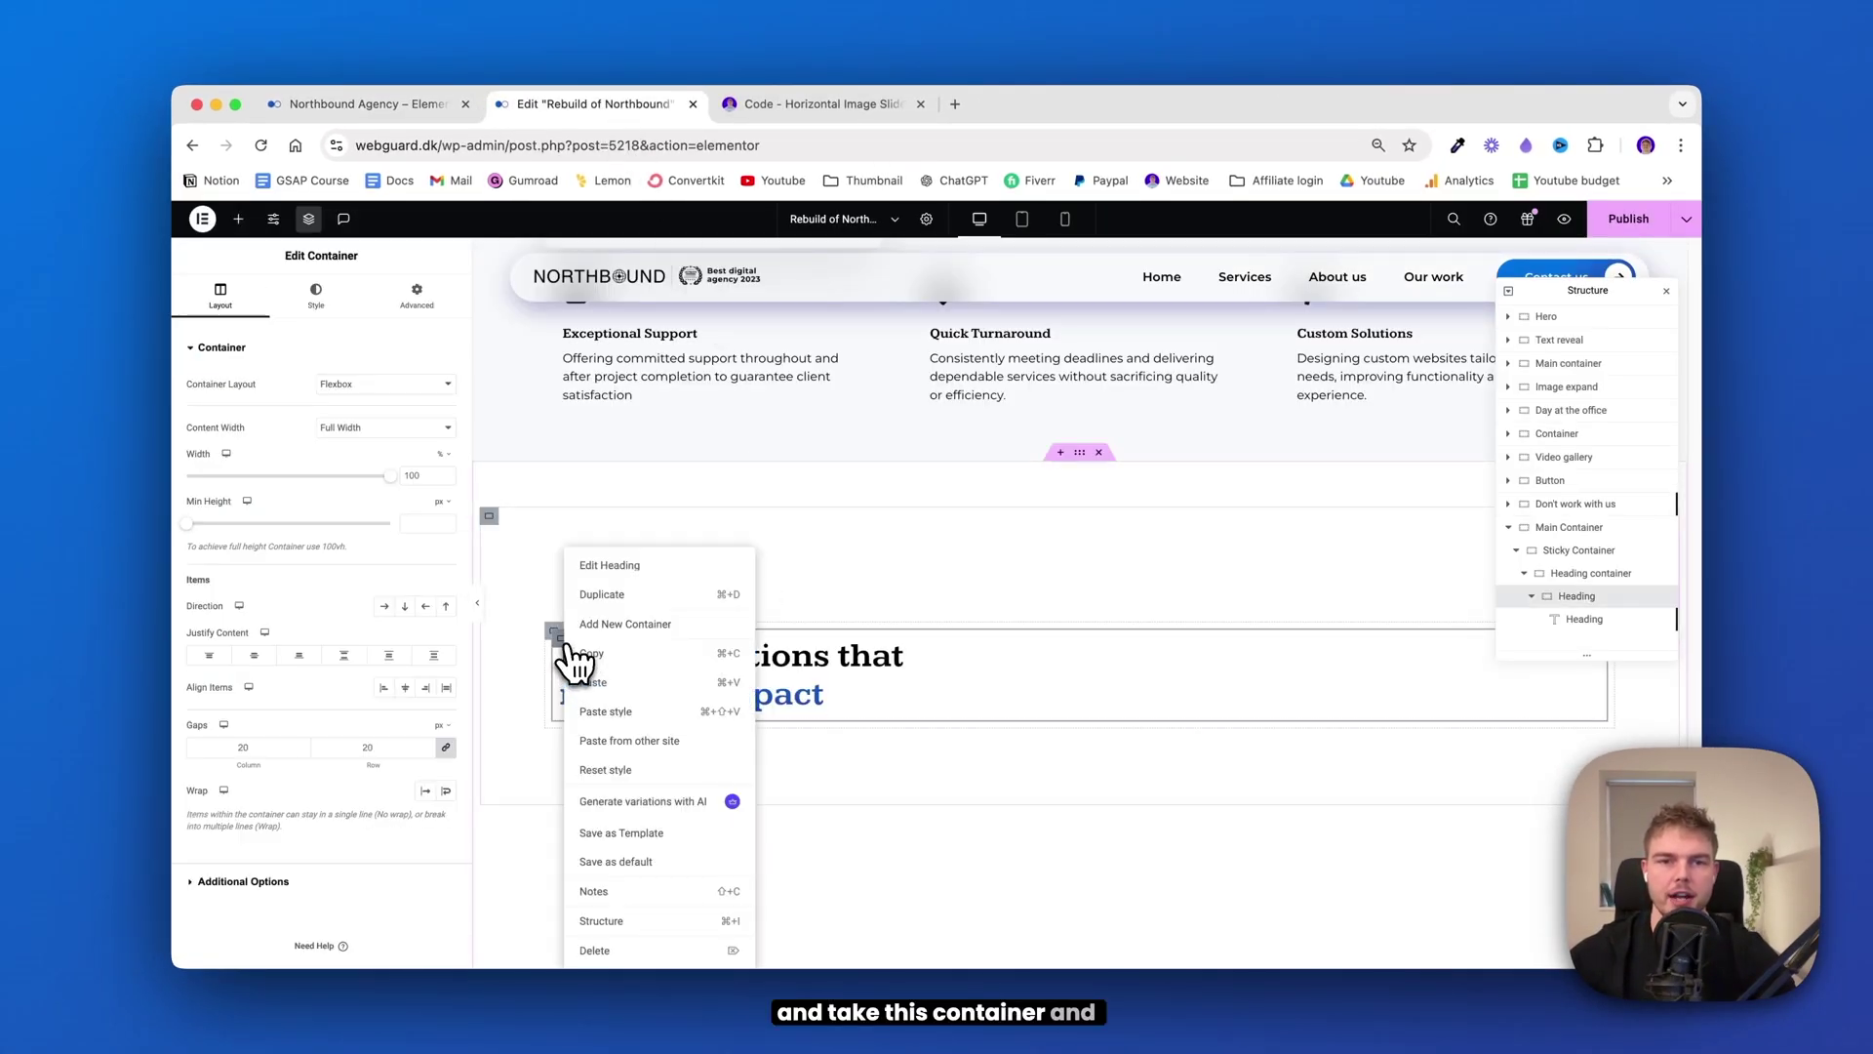
pyautogui.click(612, 597)
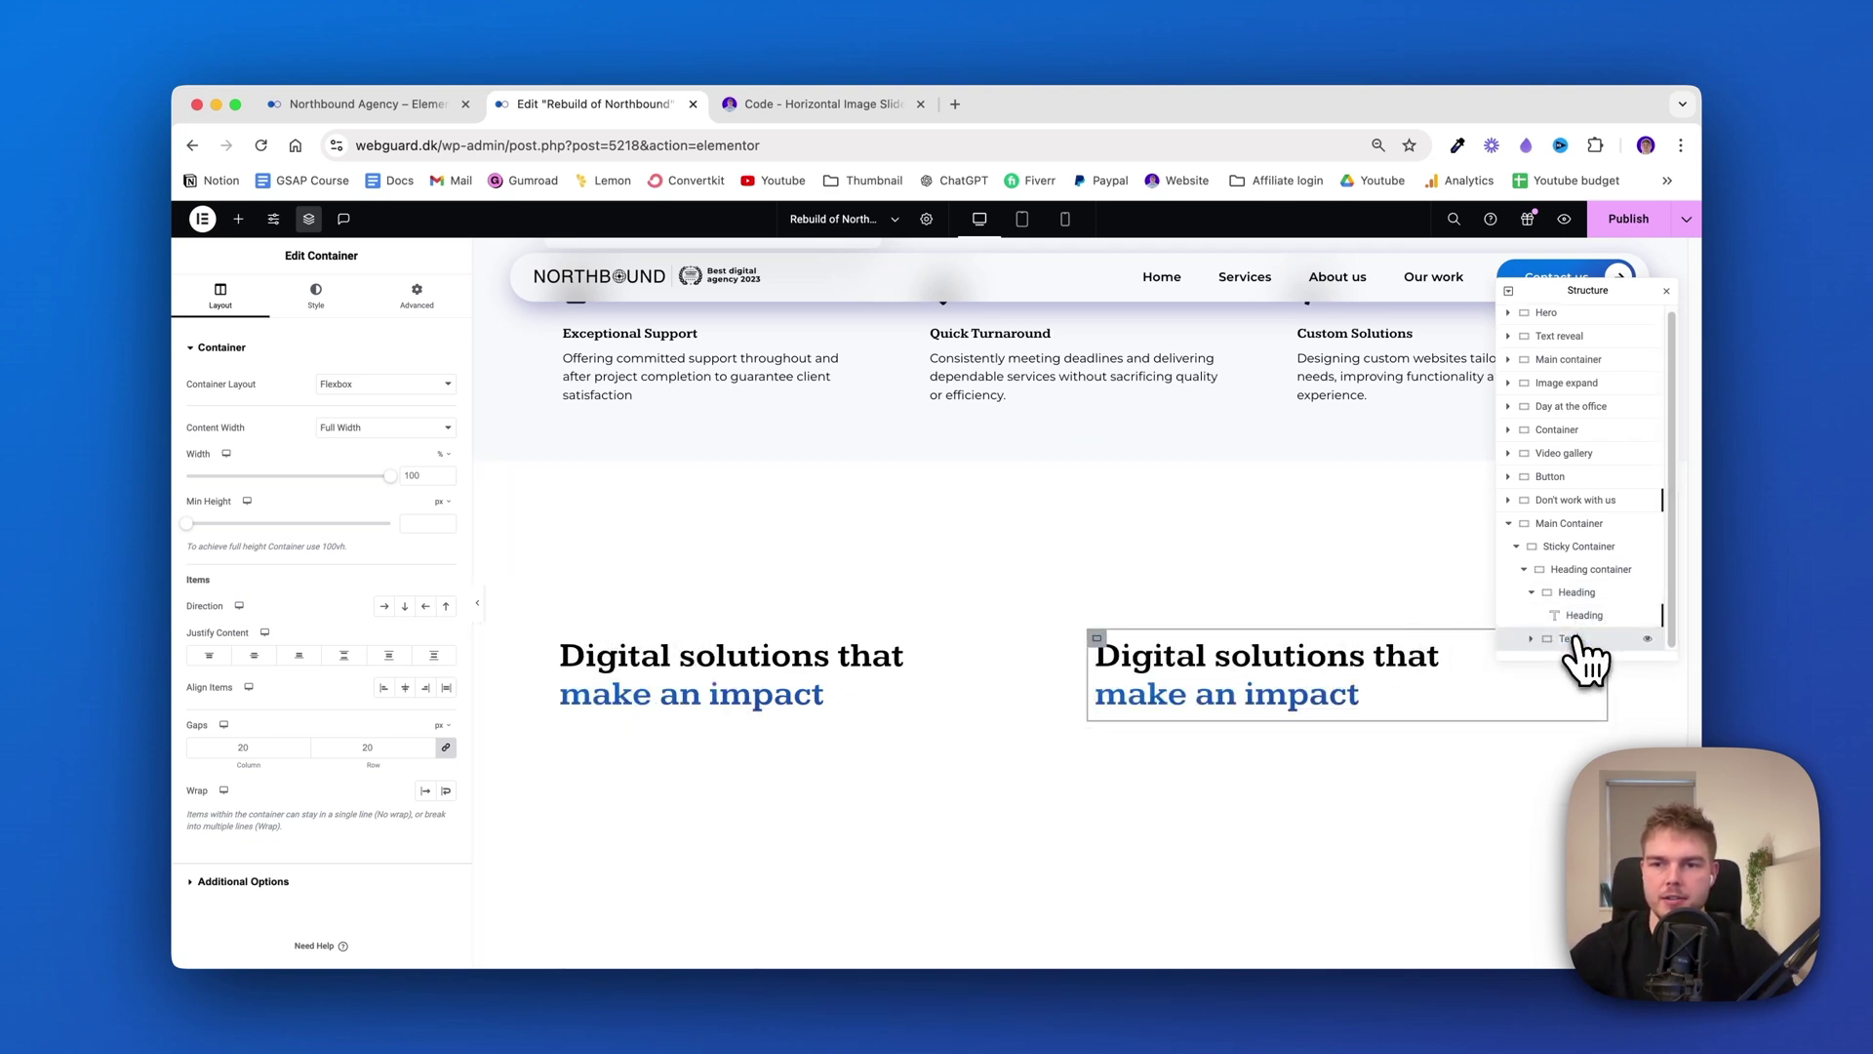
pyautogui.write('r')
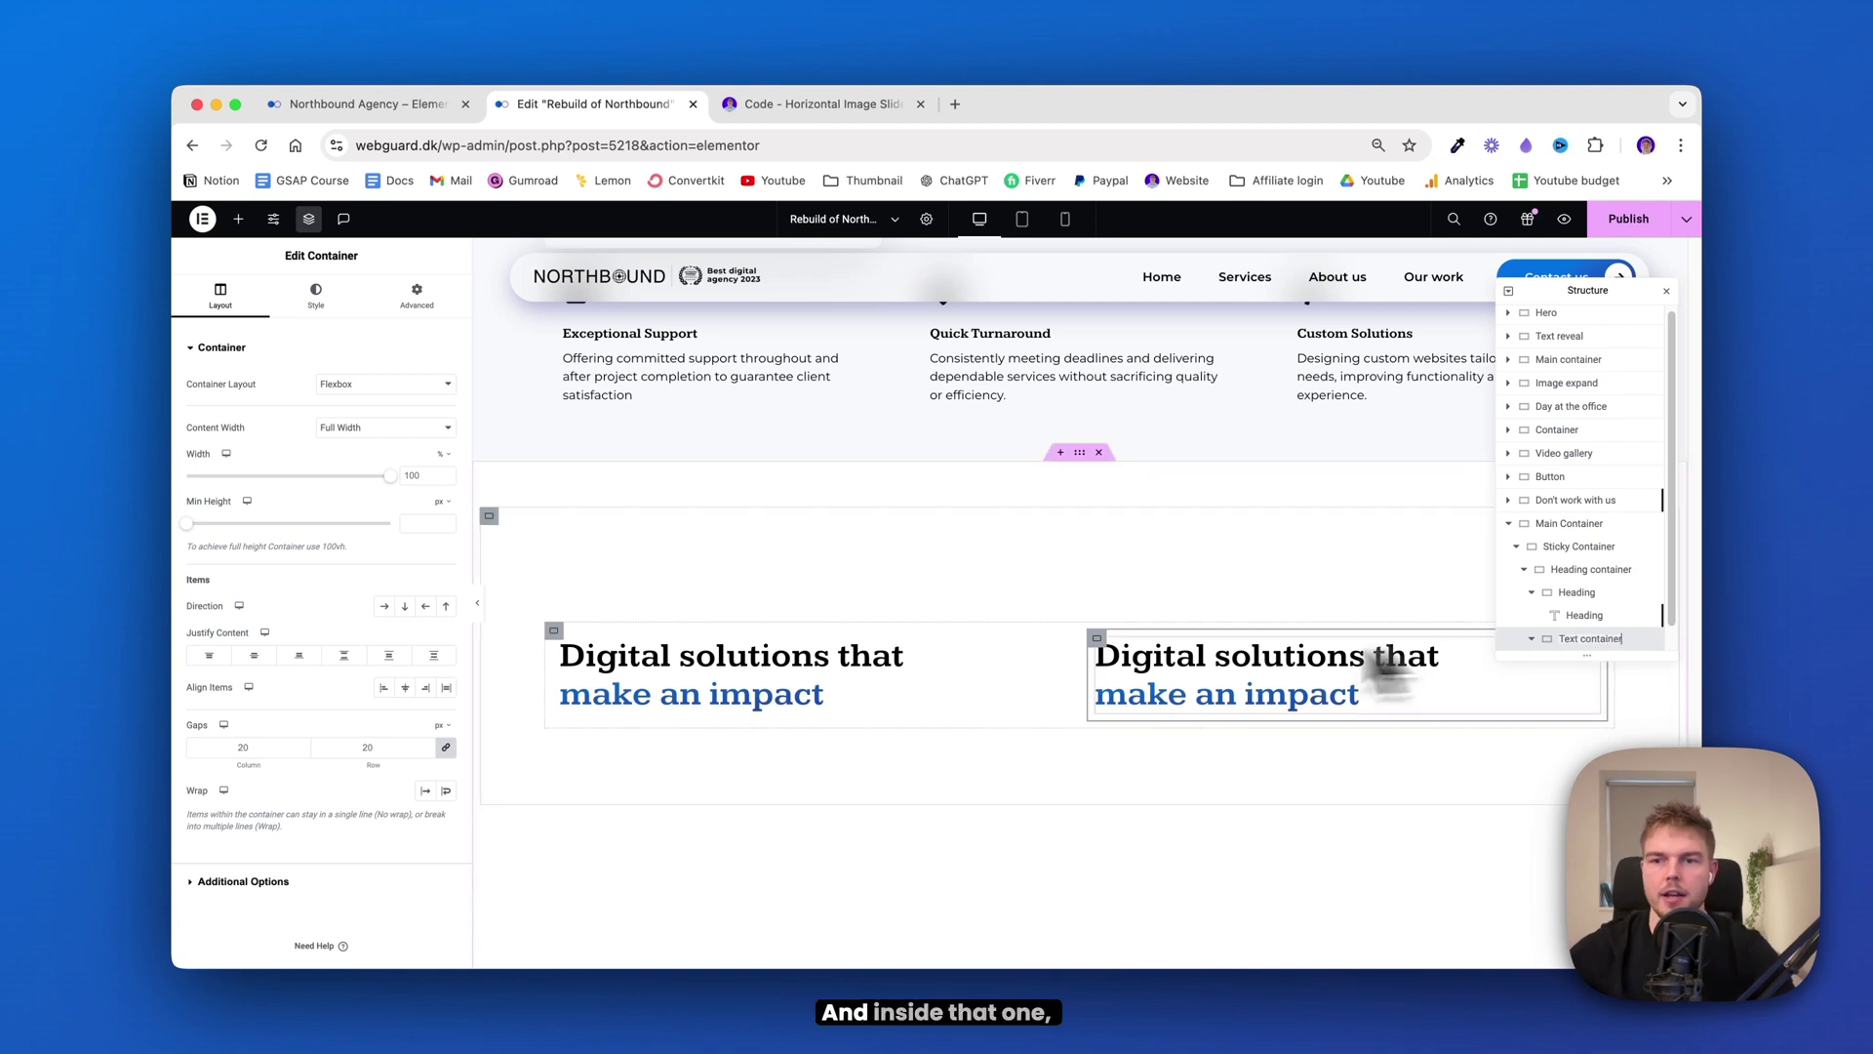
# Replace the duplicated heading inside Text container with a Text Editor widget and select Text container
pyautogui.click(1166, 658)
pyautogui.moveTo(1166, 659); pyautogui.dragTo(526, 410)
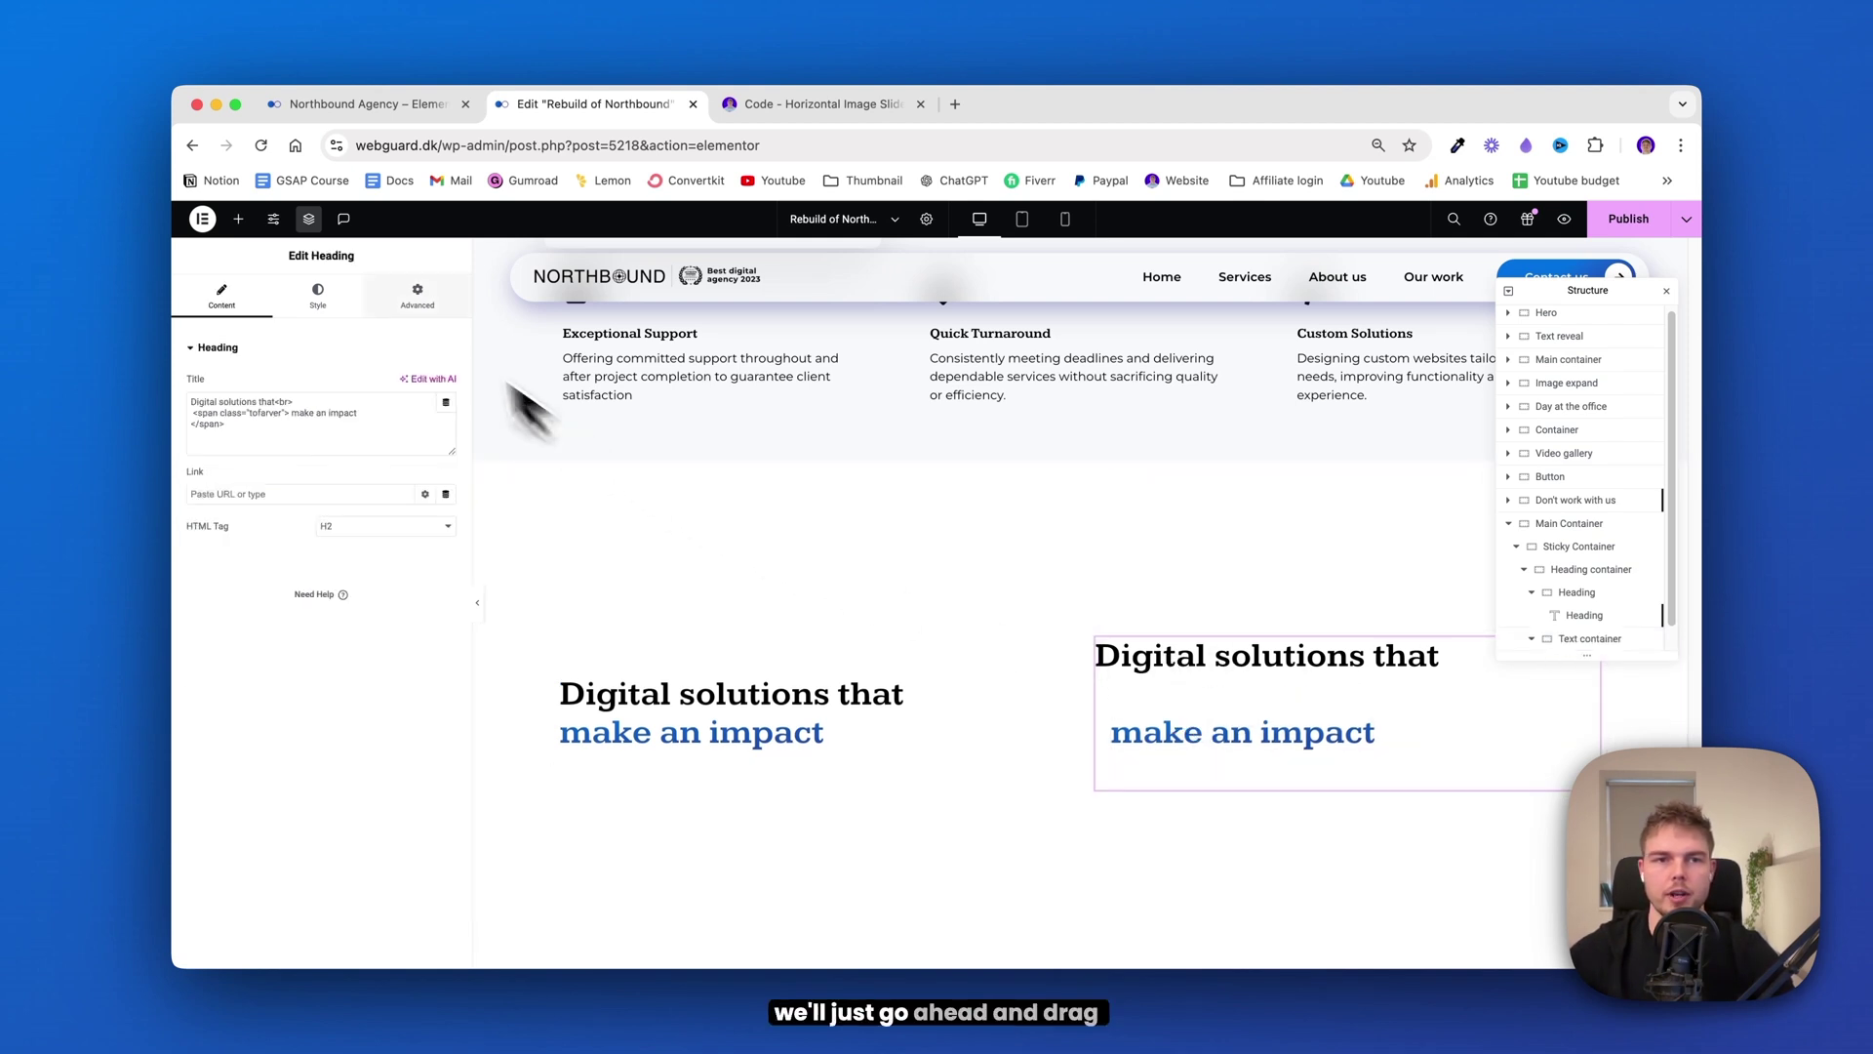
pyautogui.click(244, 223)
pyautogui.moveTo(280, 682); pyautogui.dragTo(1347, 719)
pyautogui.click(1213, 682)
pyautogui.rightClick(1212, 678)
pyautogui.click(1278, 932)
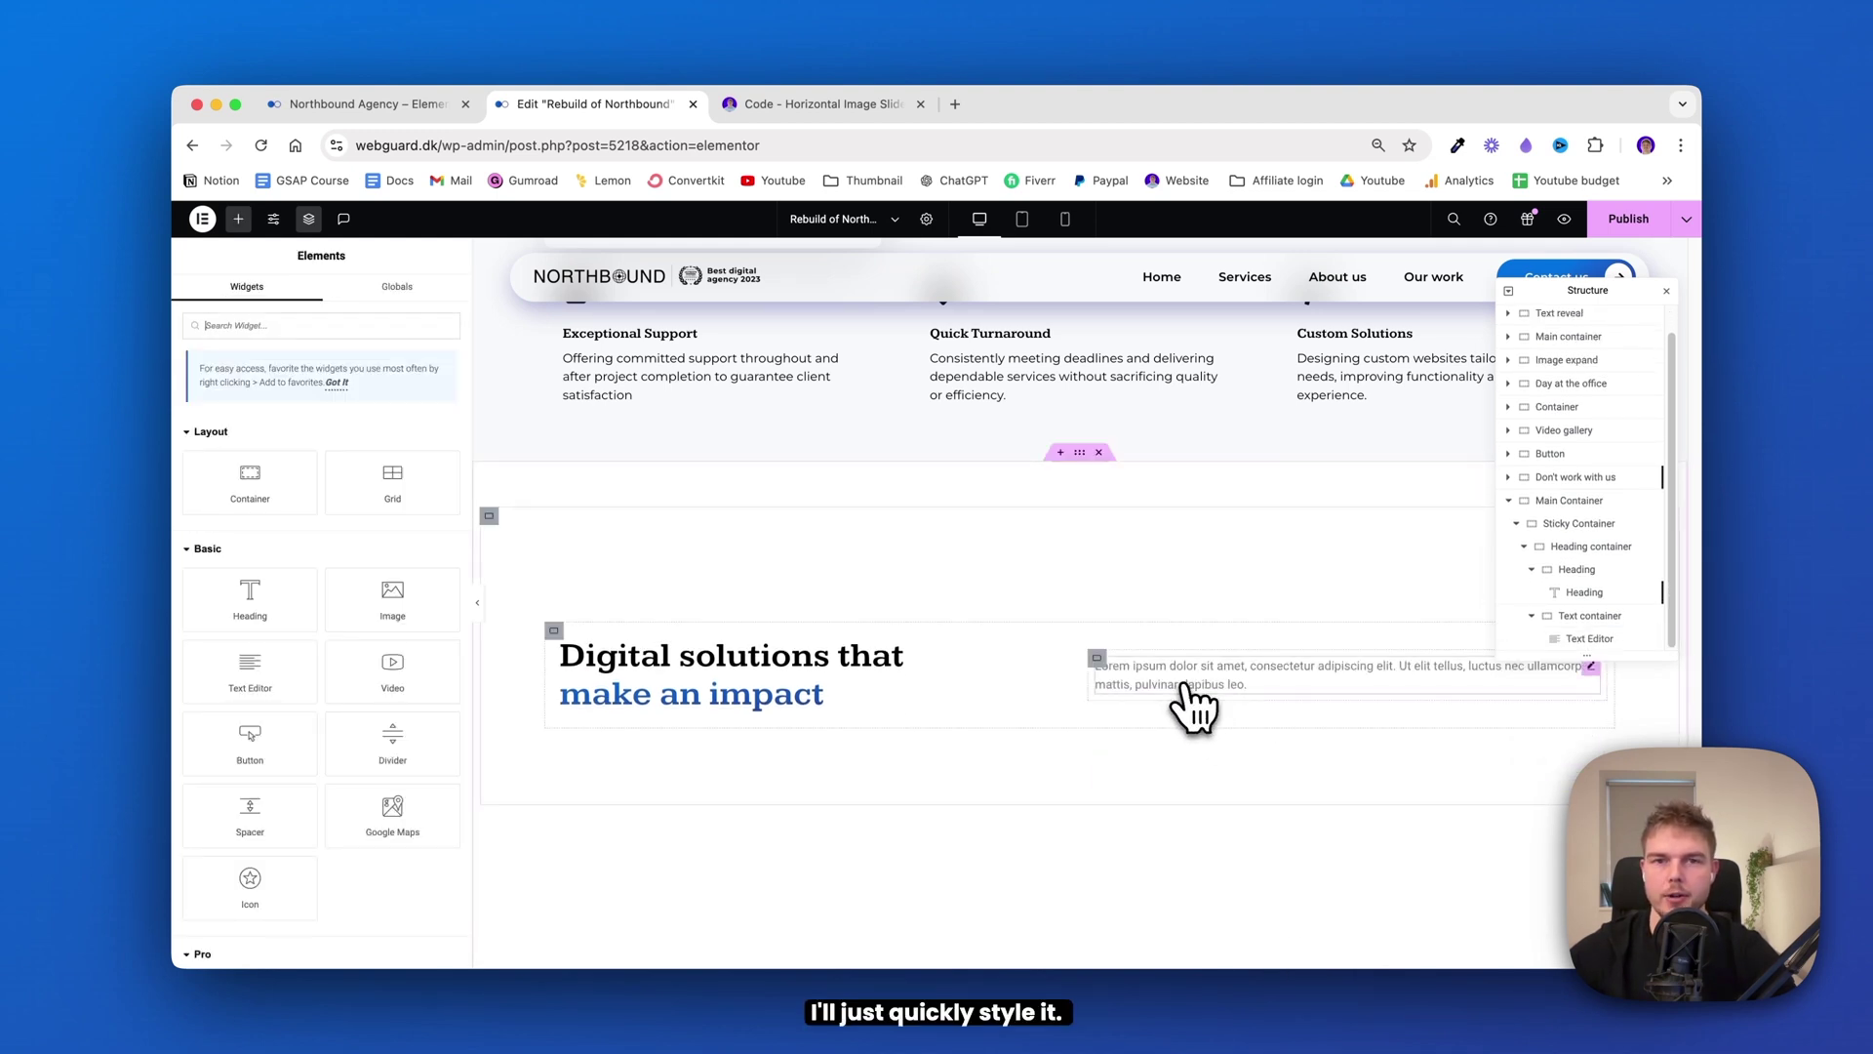
pyautogui.click(1097, 663)
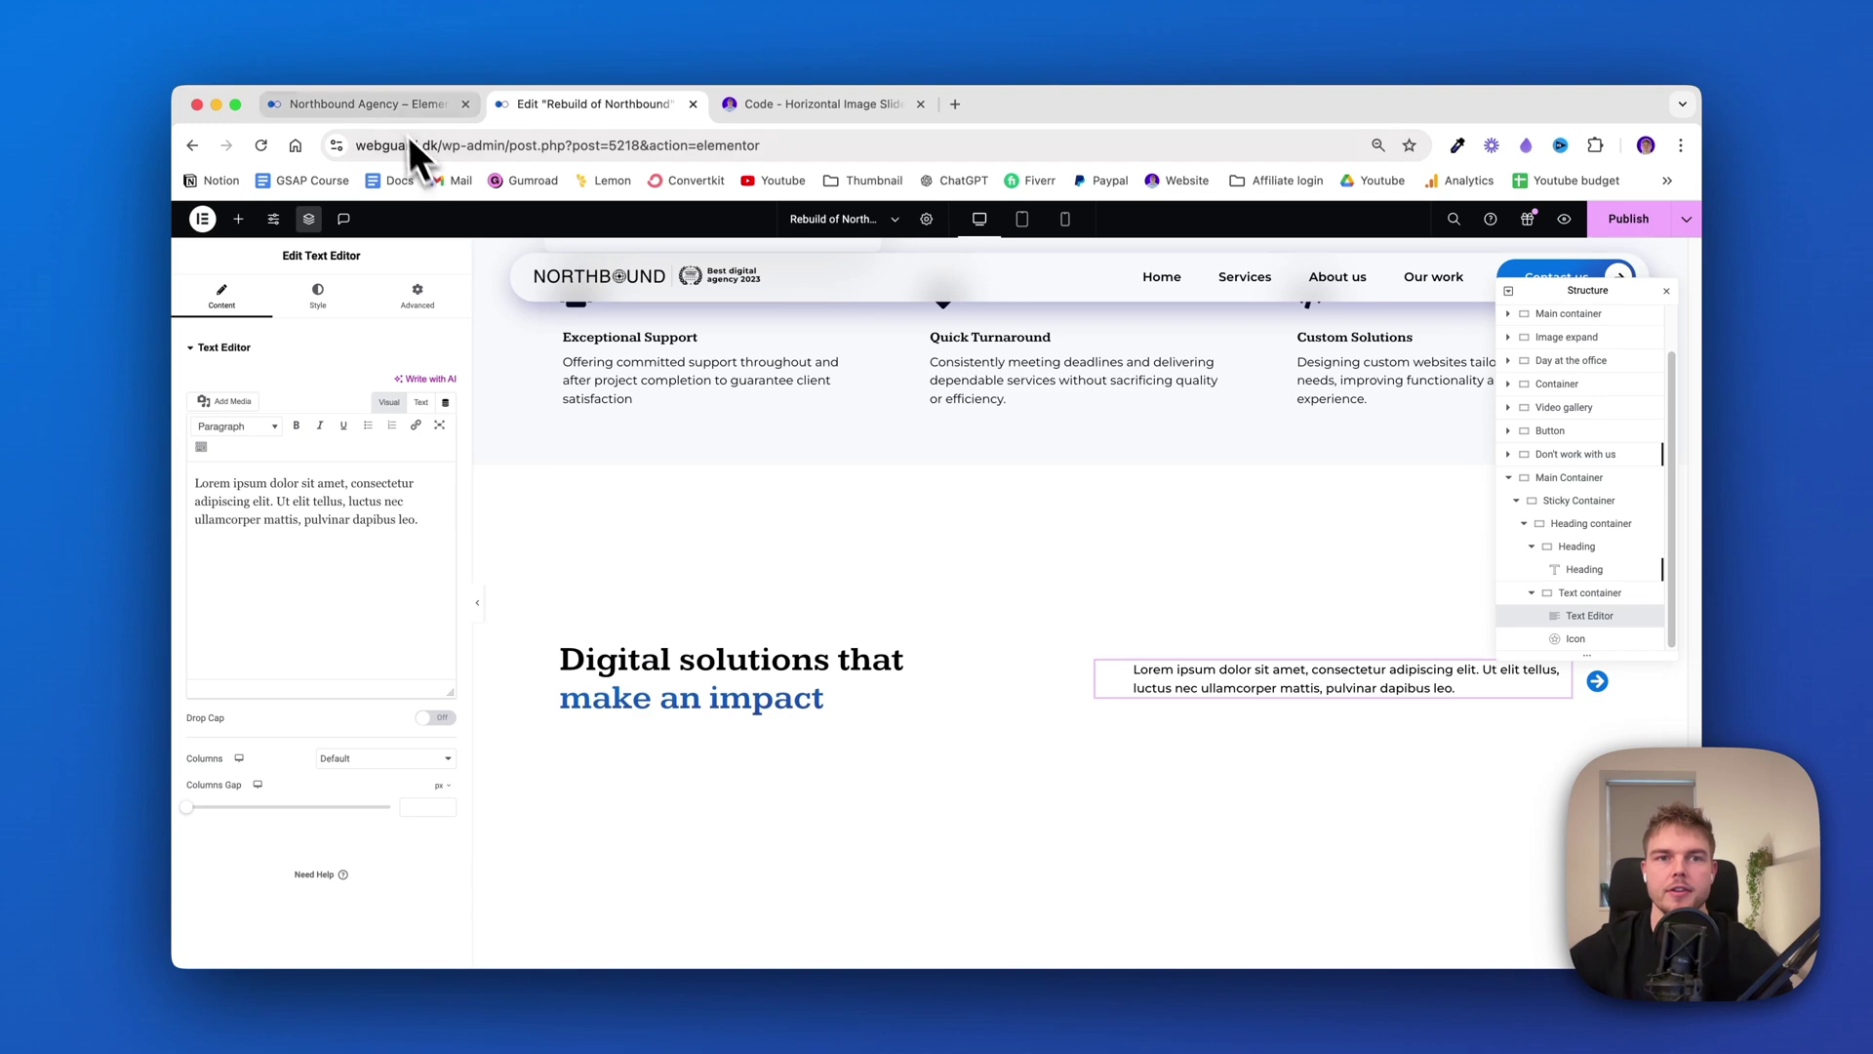
# Check the image cards in the reference section and add a container for them inside Sticky Container, below Heading container
pyautogui.click(365, 103)
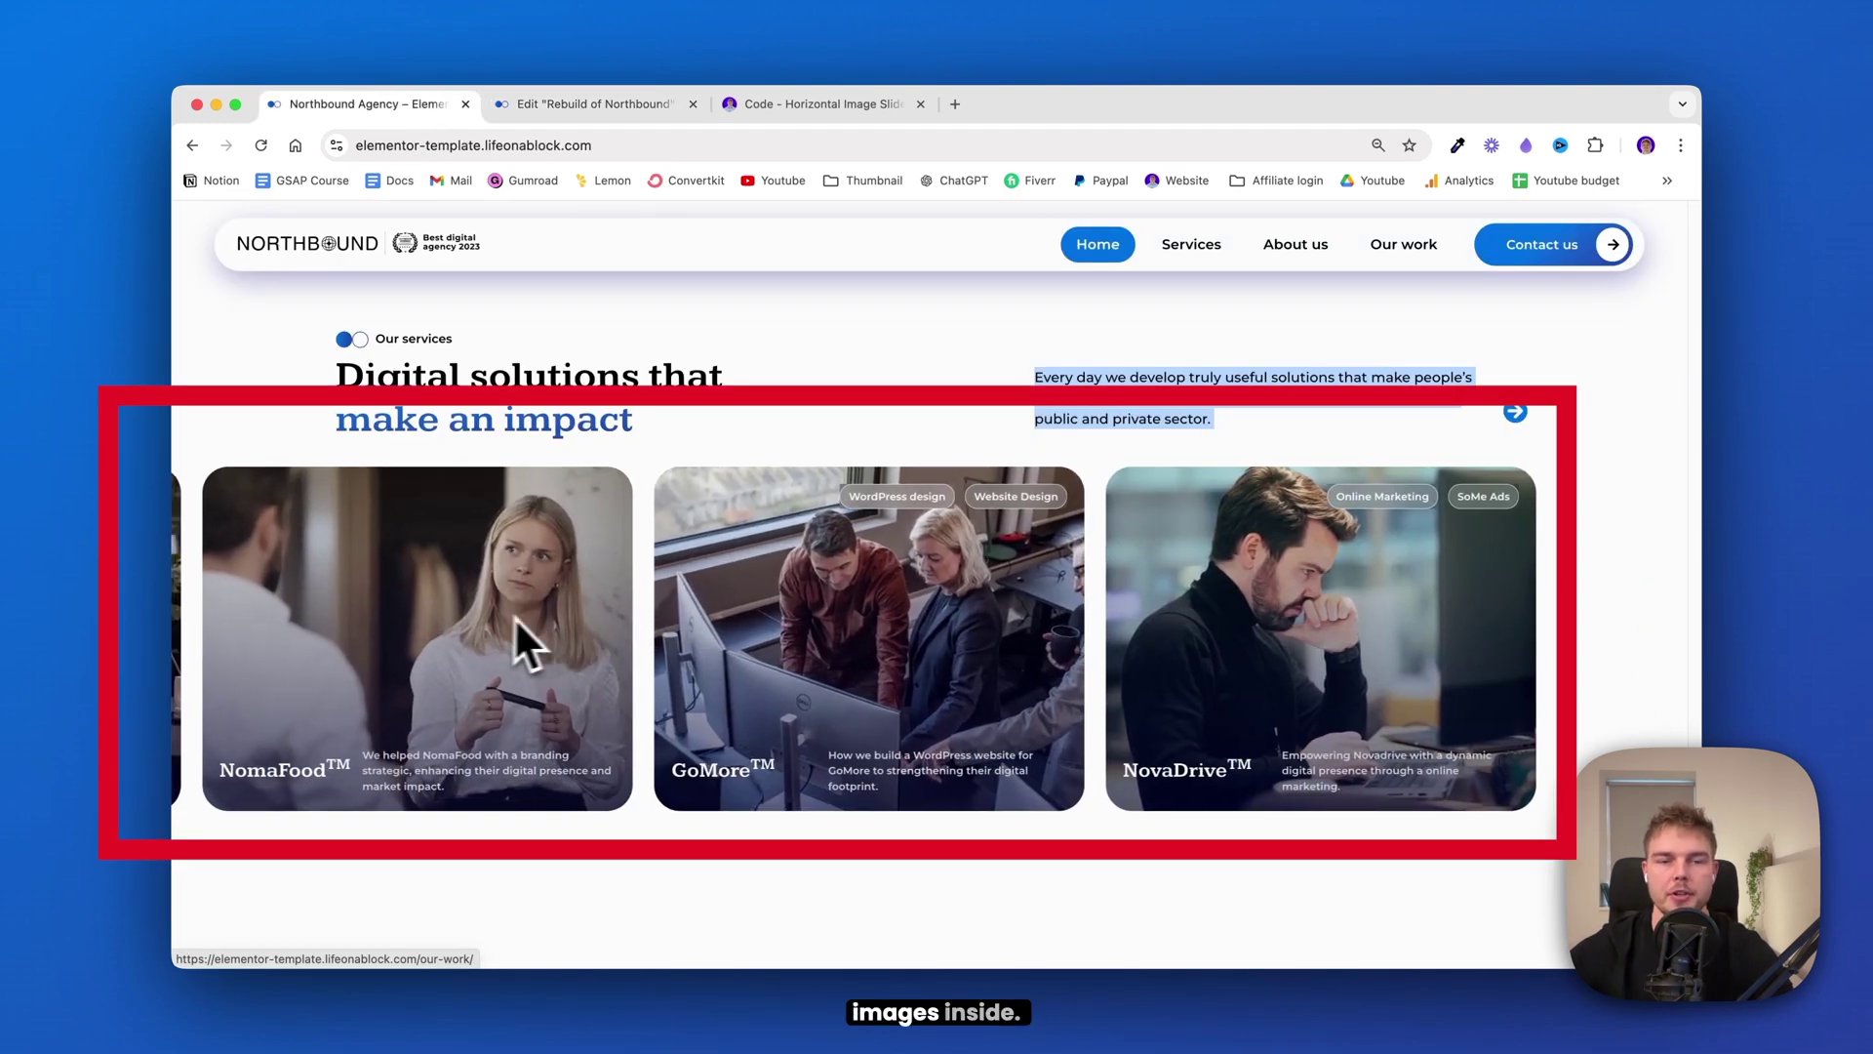
pyautogui.scroll(4, 913, 581)
pyautogui.click(595, 103)
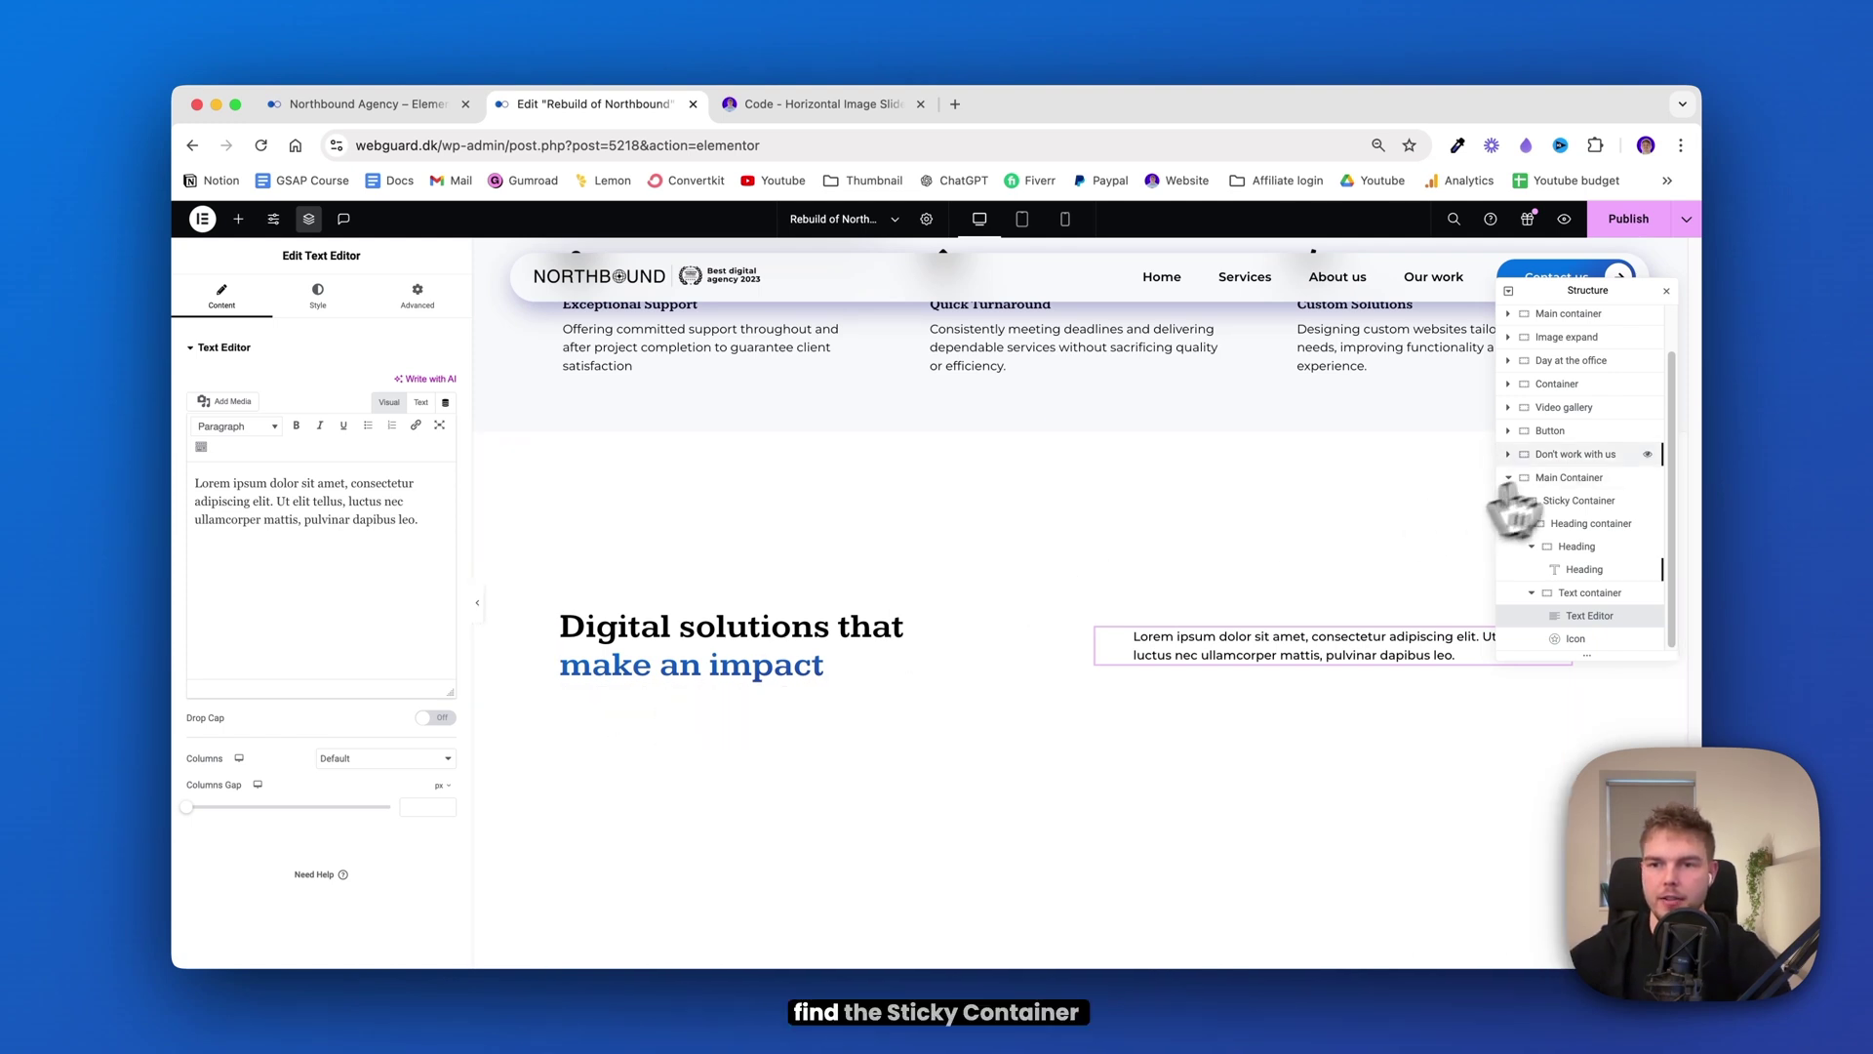
pyautogui.click(1590, 502)
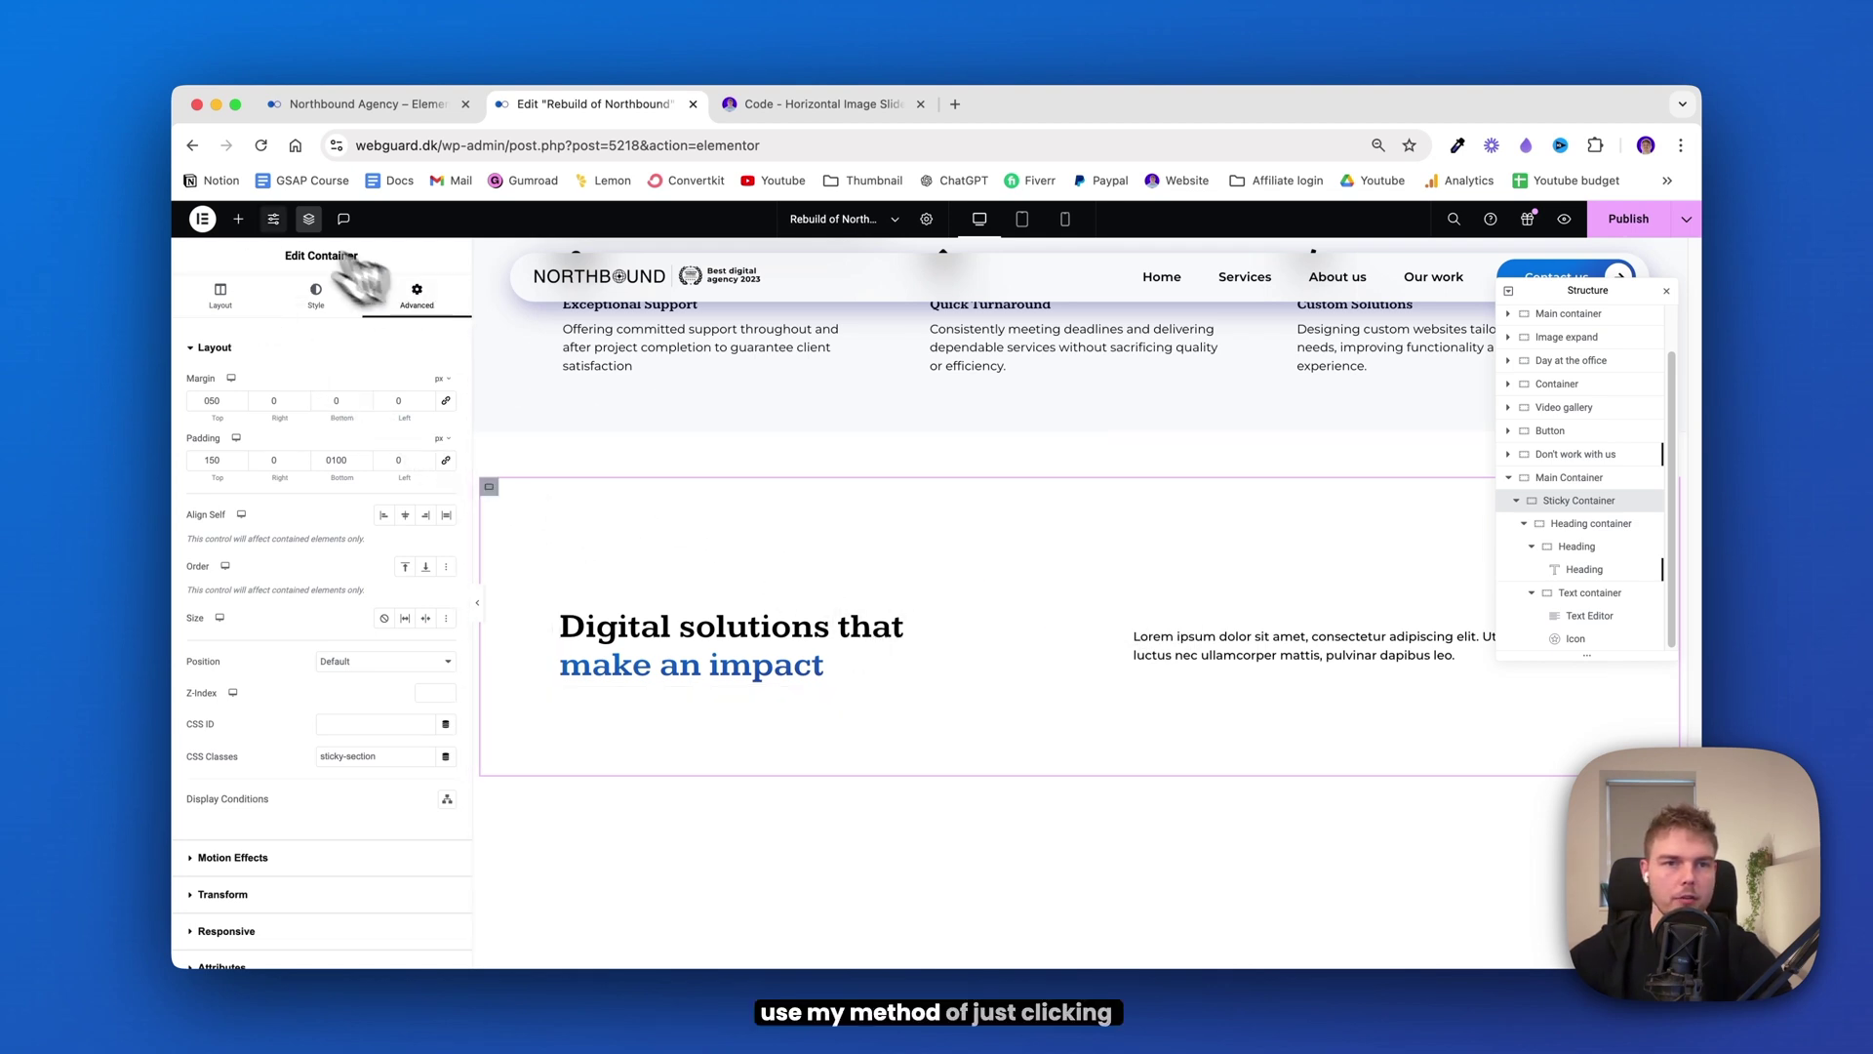
pyautogui.click(239, 221)
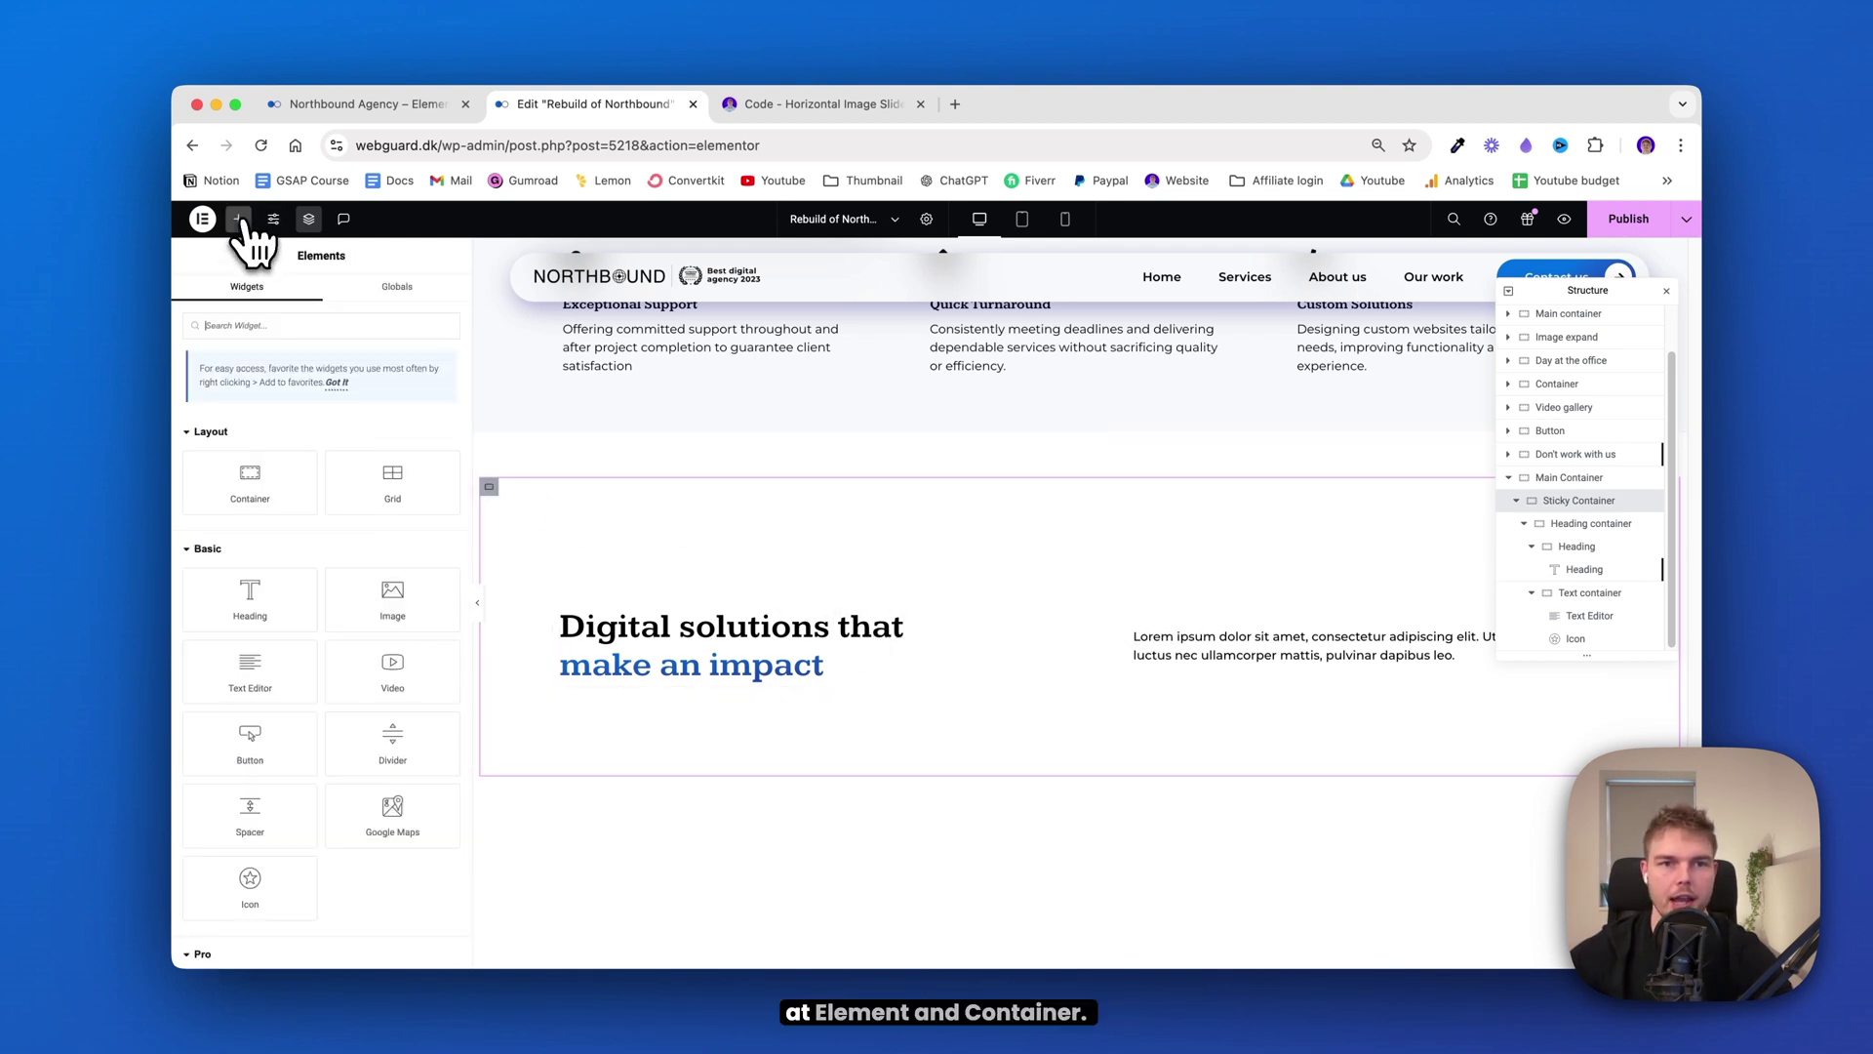
pyautogui.click(268, 478)
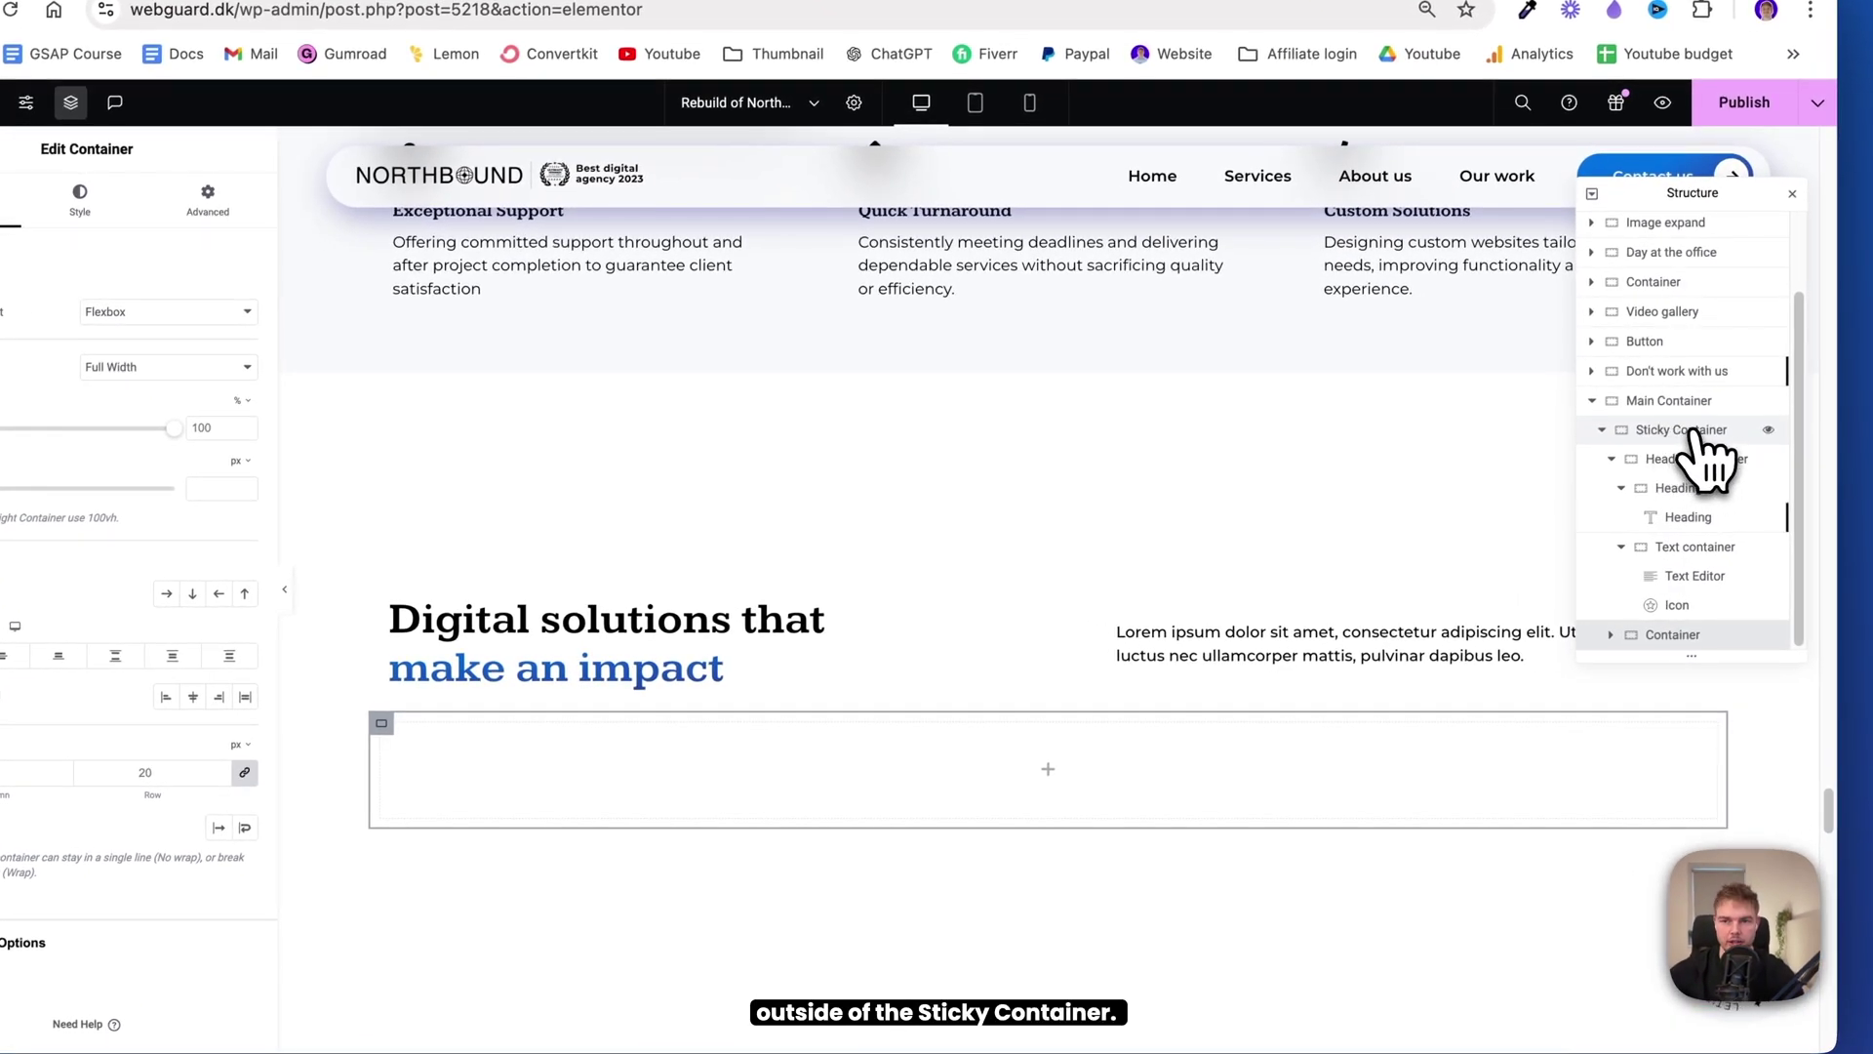
# Collapse Heading container in the page structure and rename the new container beneath it Image container
pyautogui.click(1604, 430)
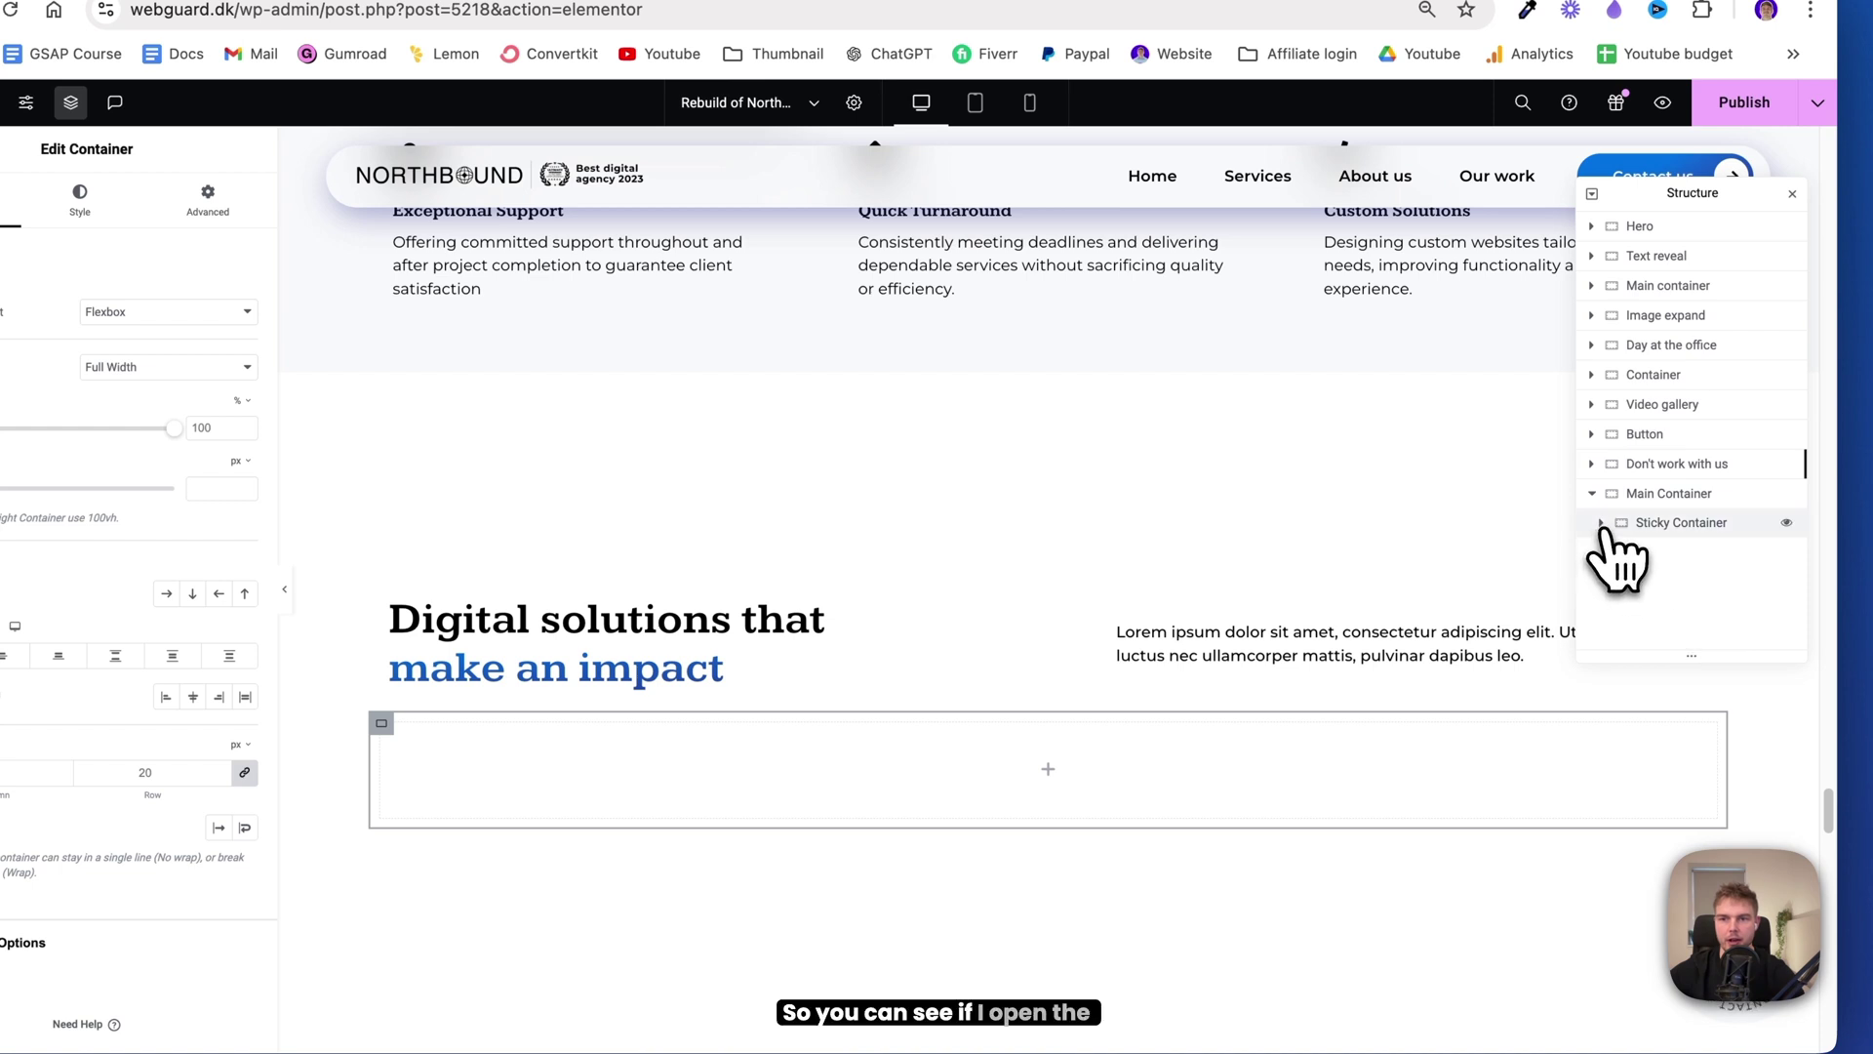
pyautogui.click(1601, 524)
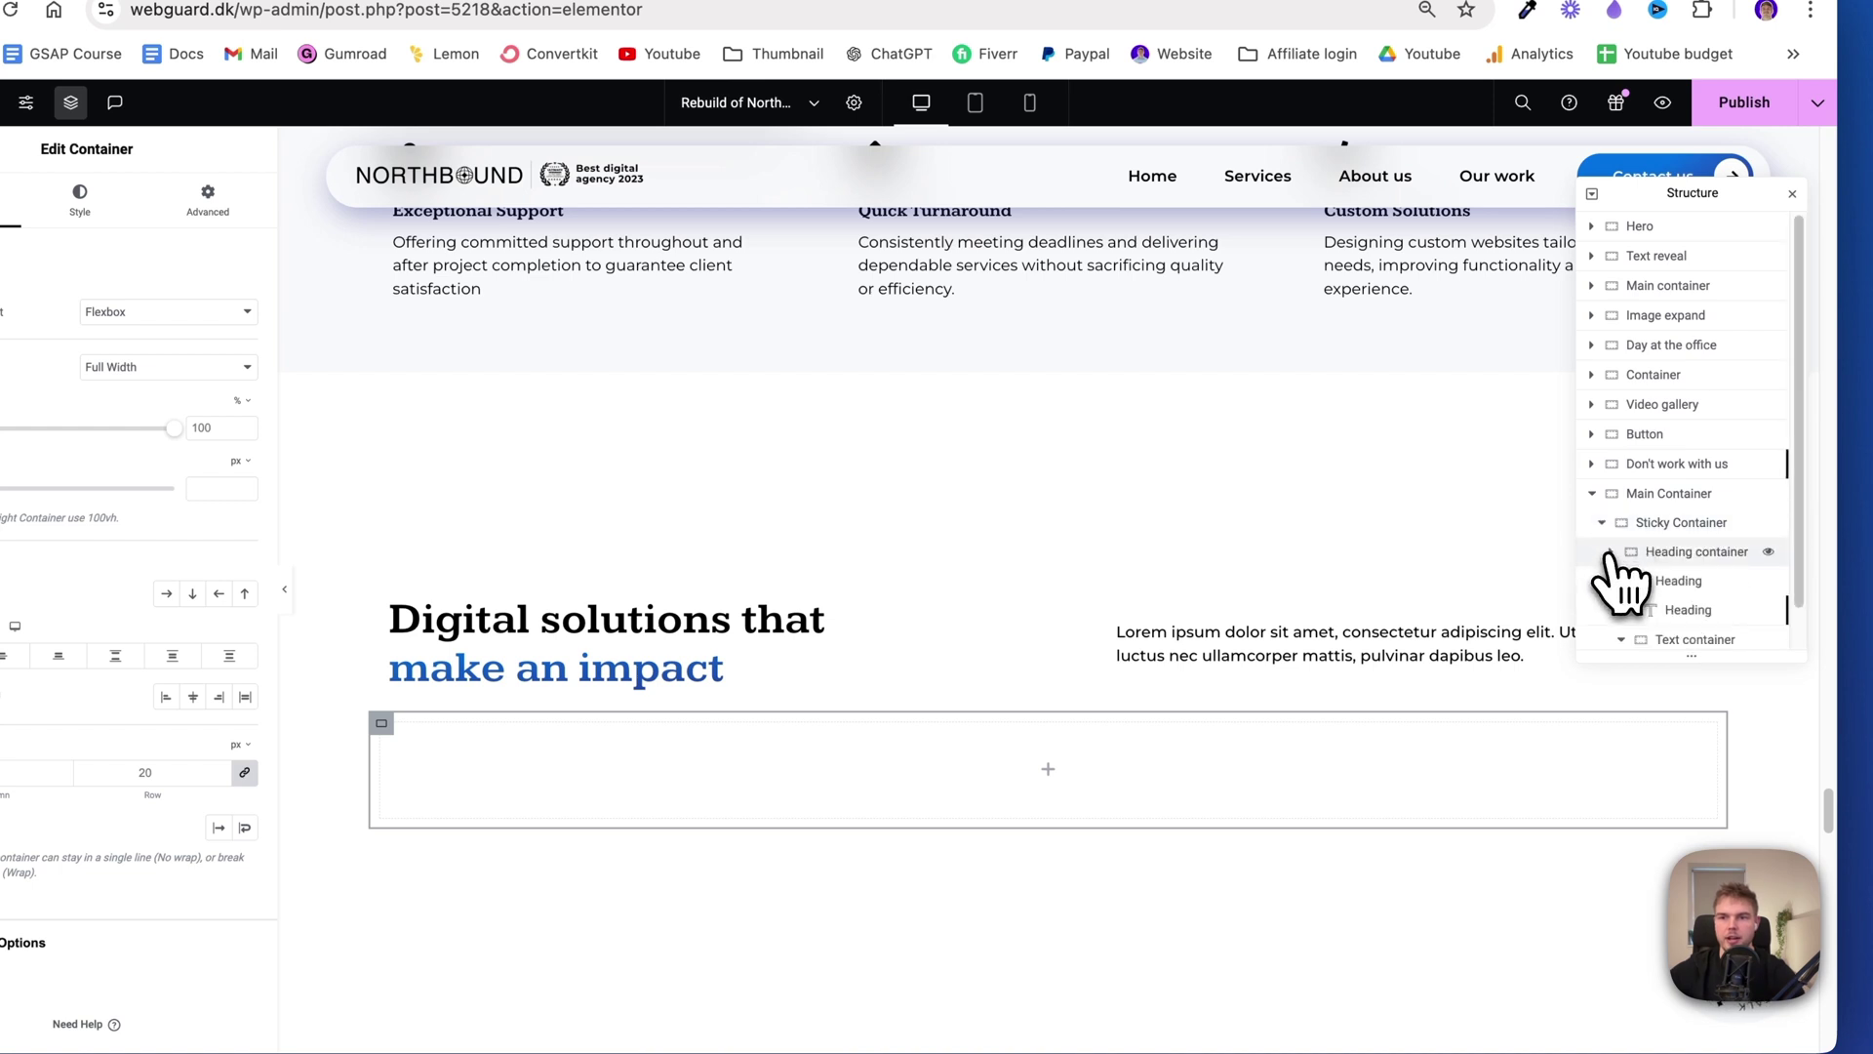
pyautogui.click(1610, 552)
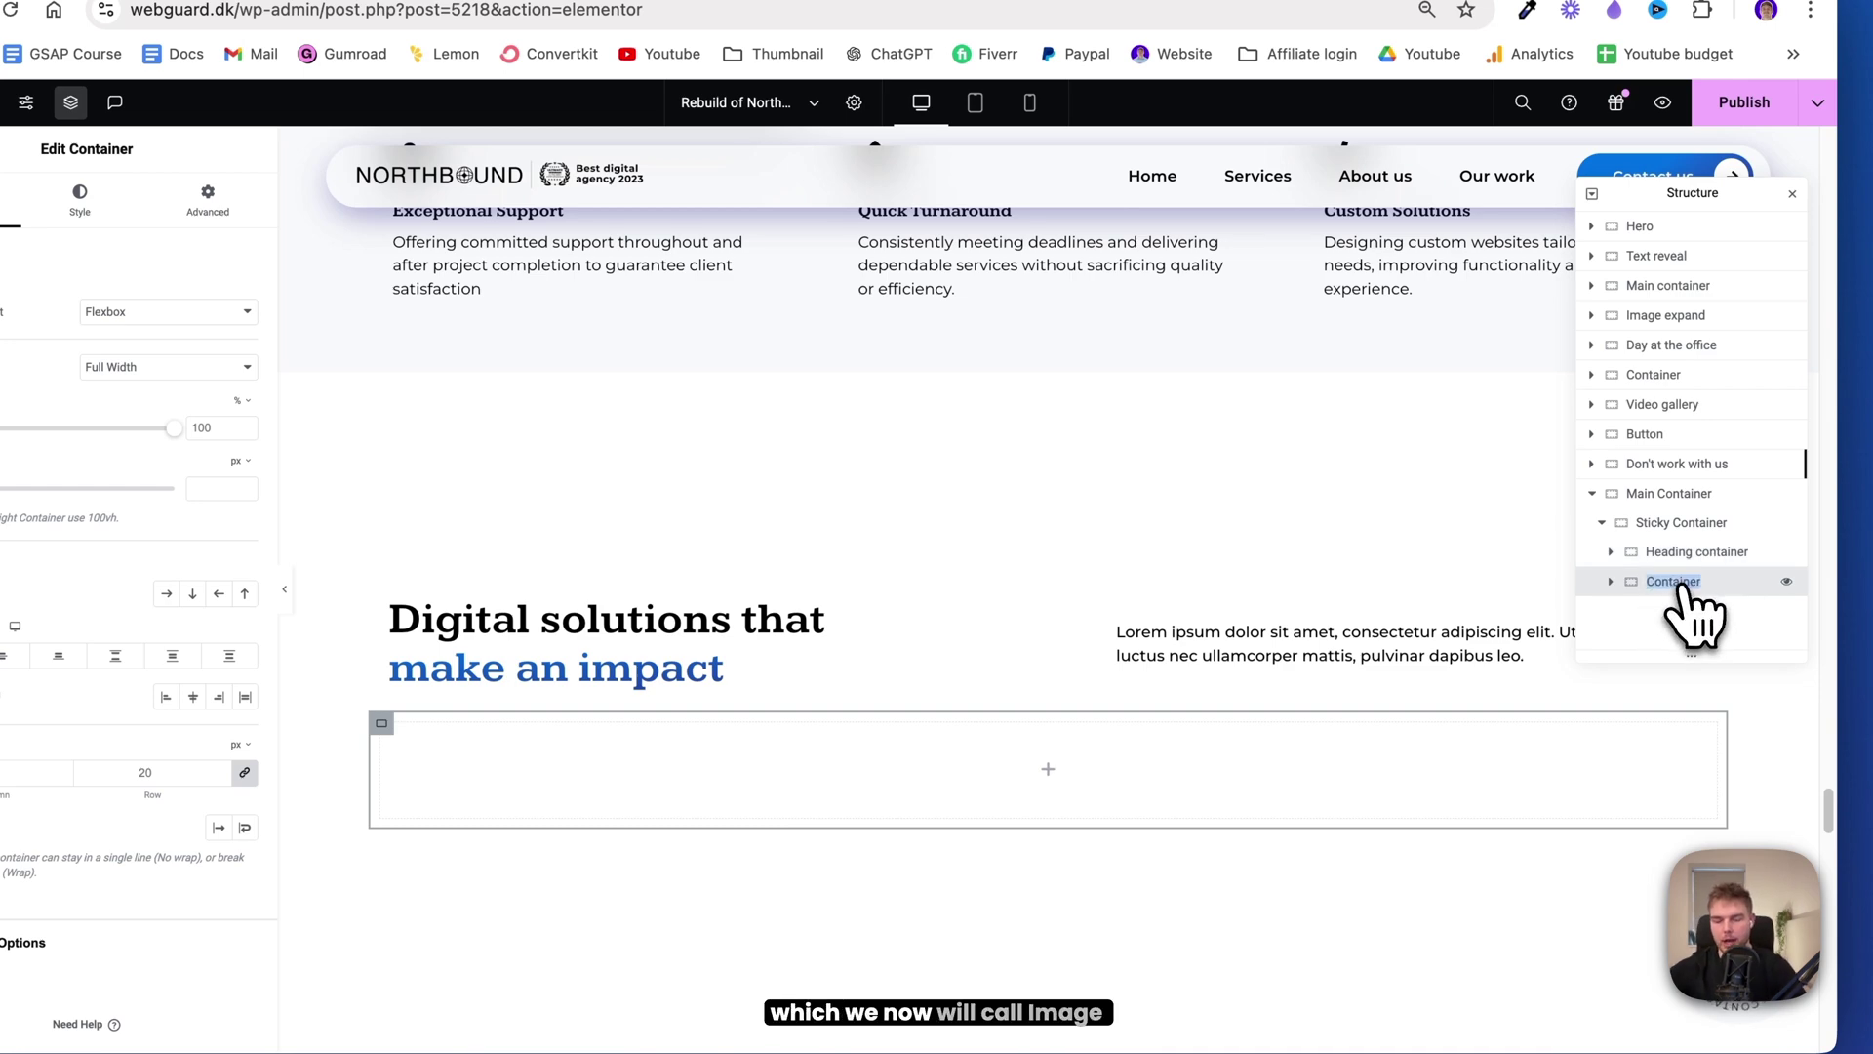
pyautogui.write('Image contai')
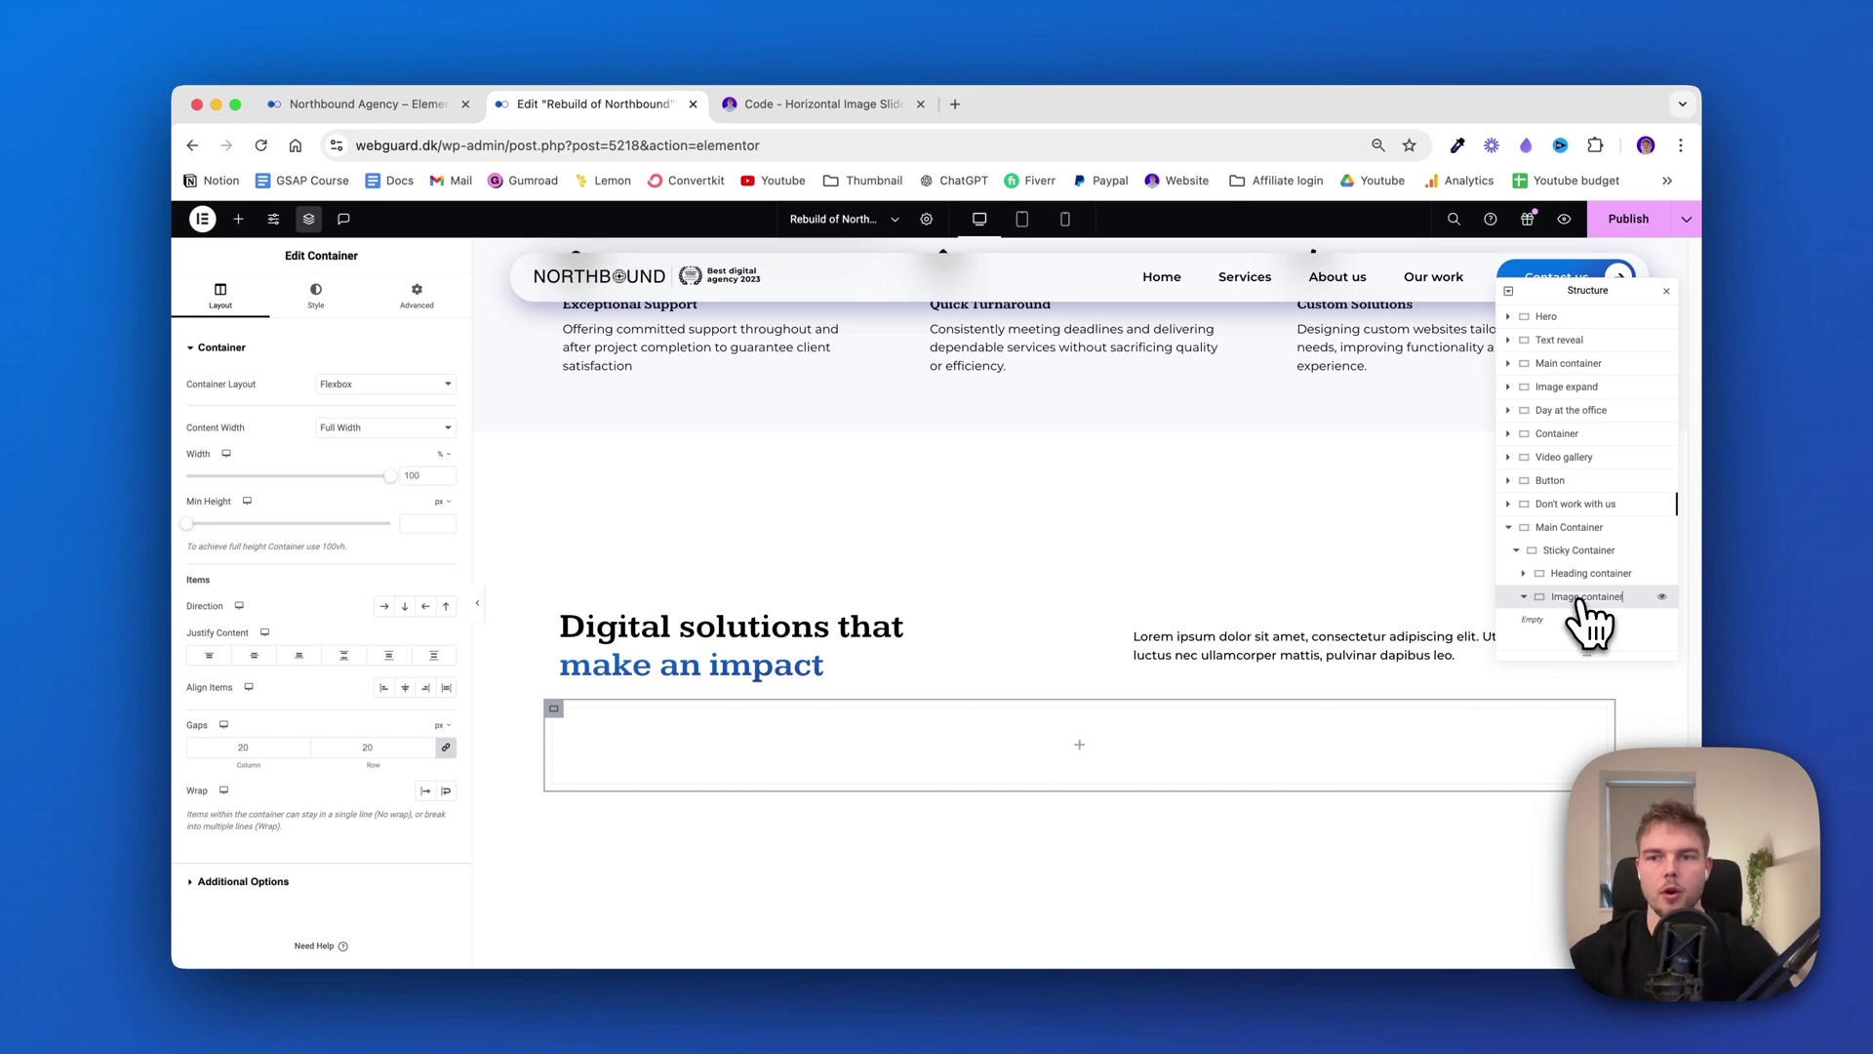
# Keep Image container at Full Width with horizontal row direction, justify content Start, align items Center, gaps of 15 px and No wrap
pyautogui.click(359, 430)
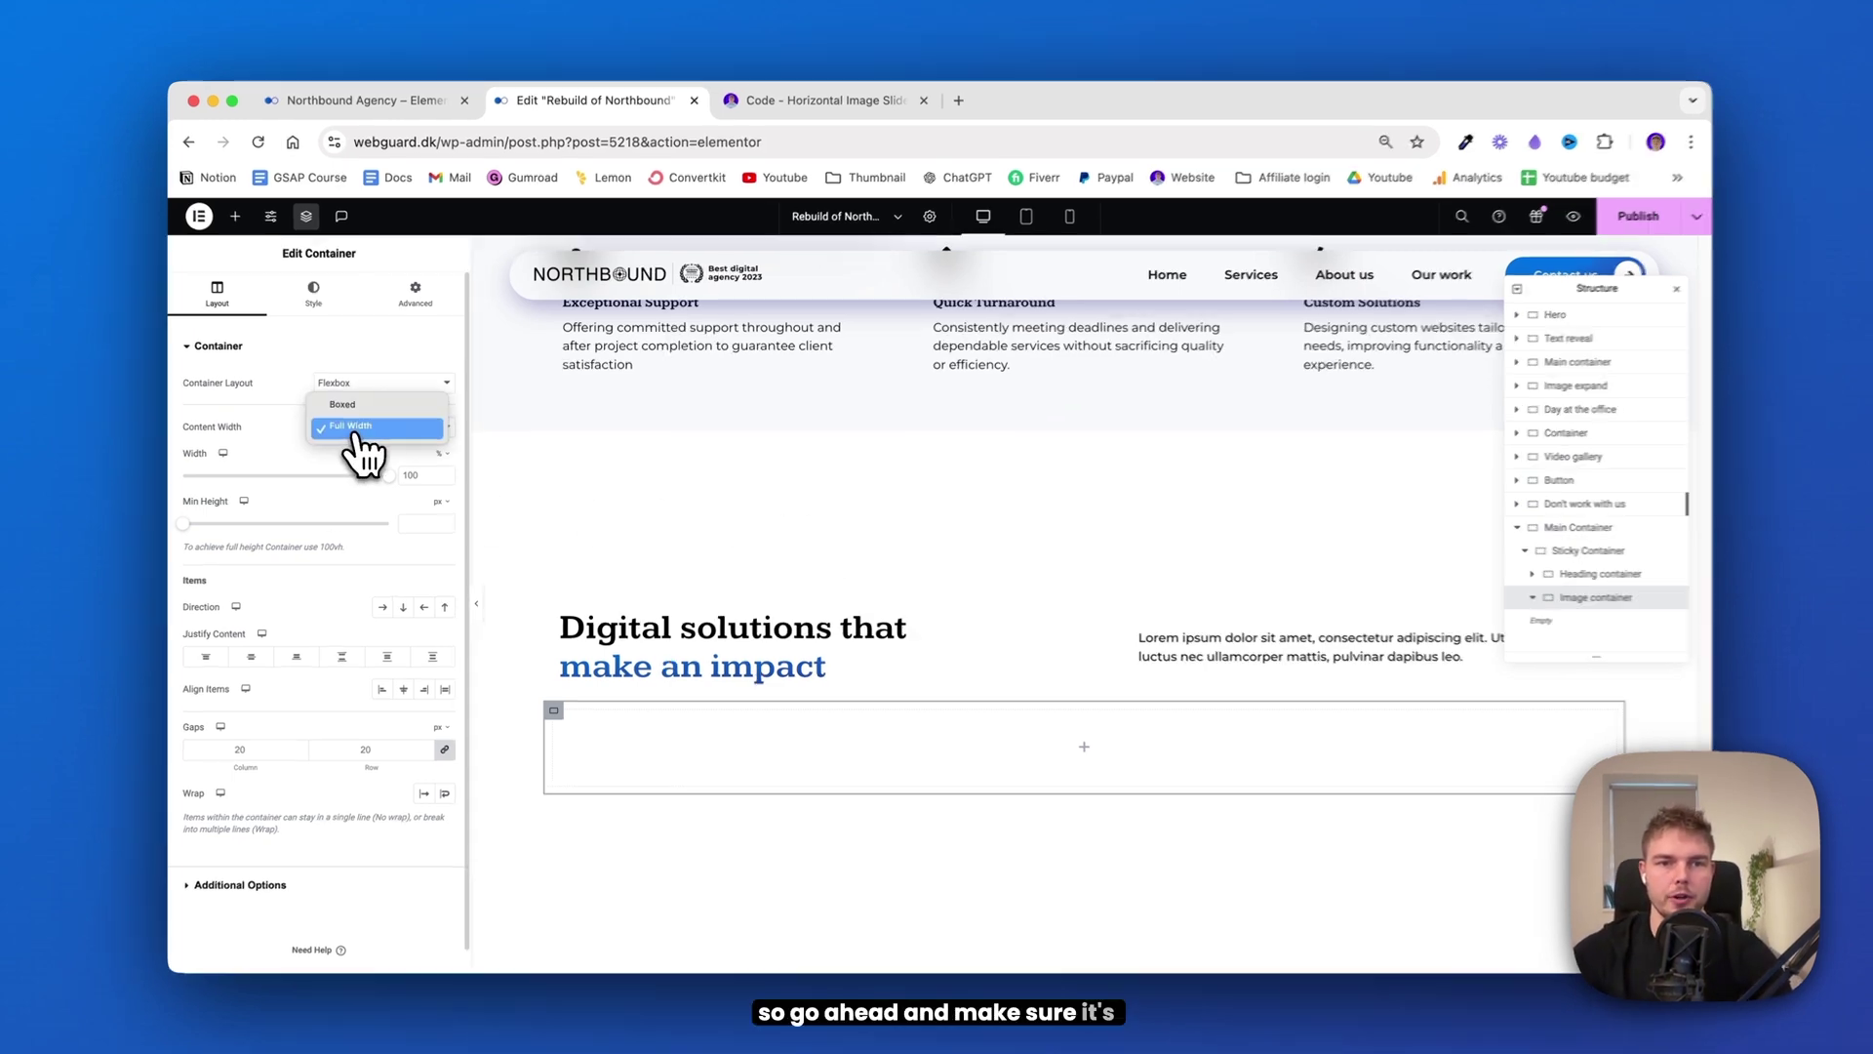
pyautogui.click(357, 431)
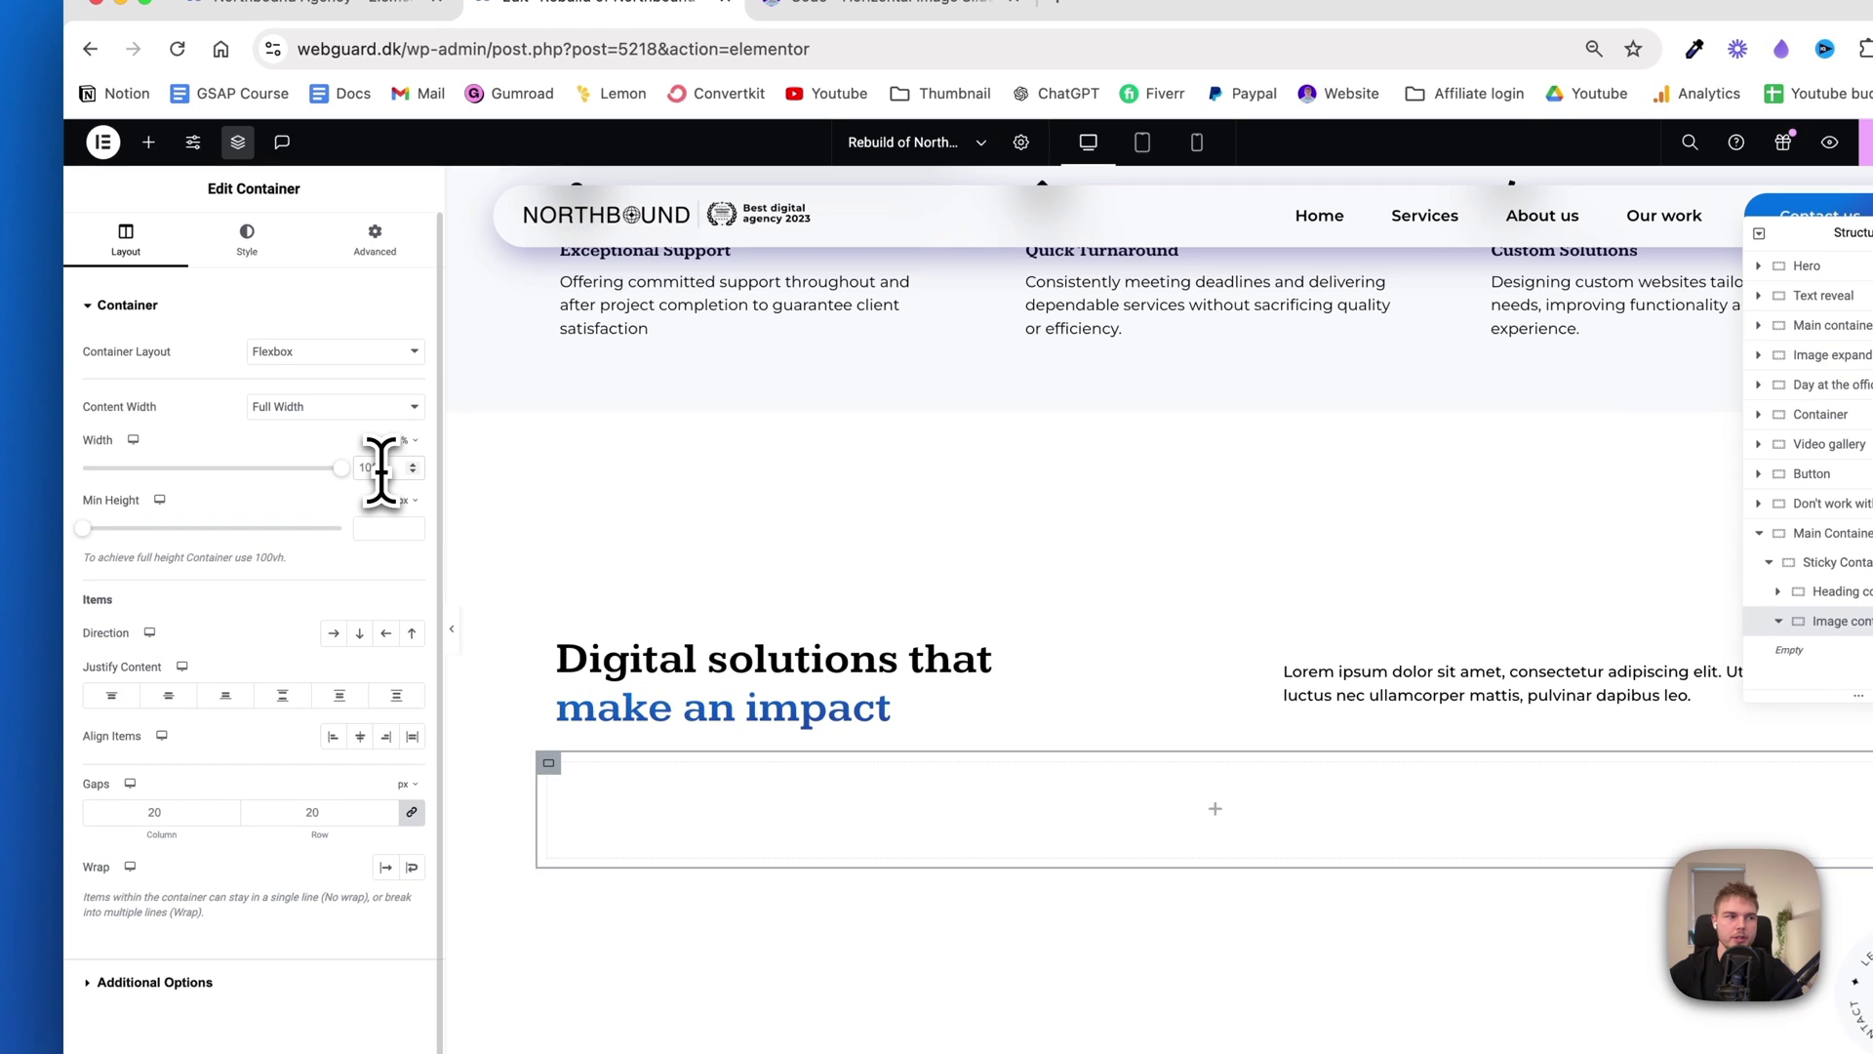
pyautogui.click(332, 634)
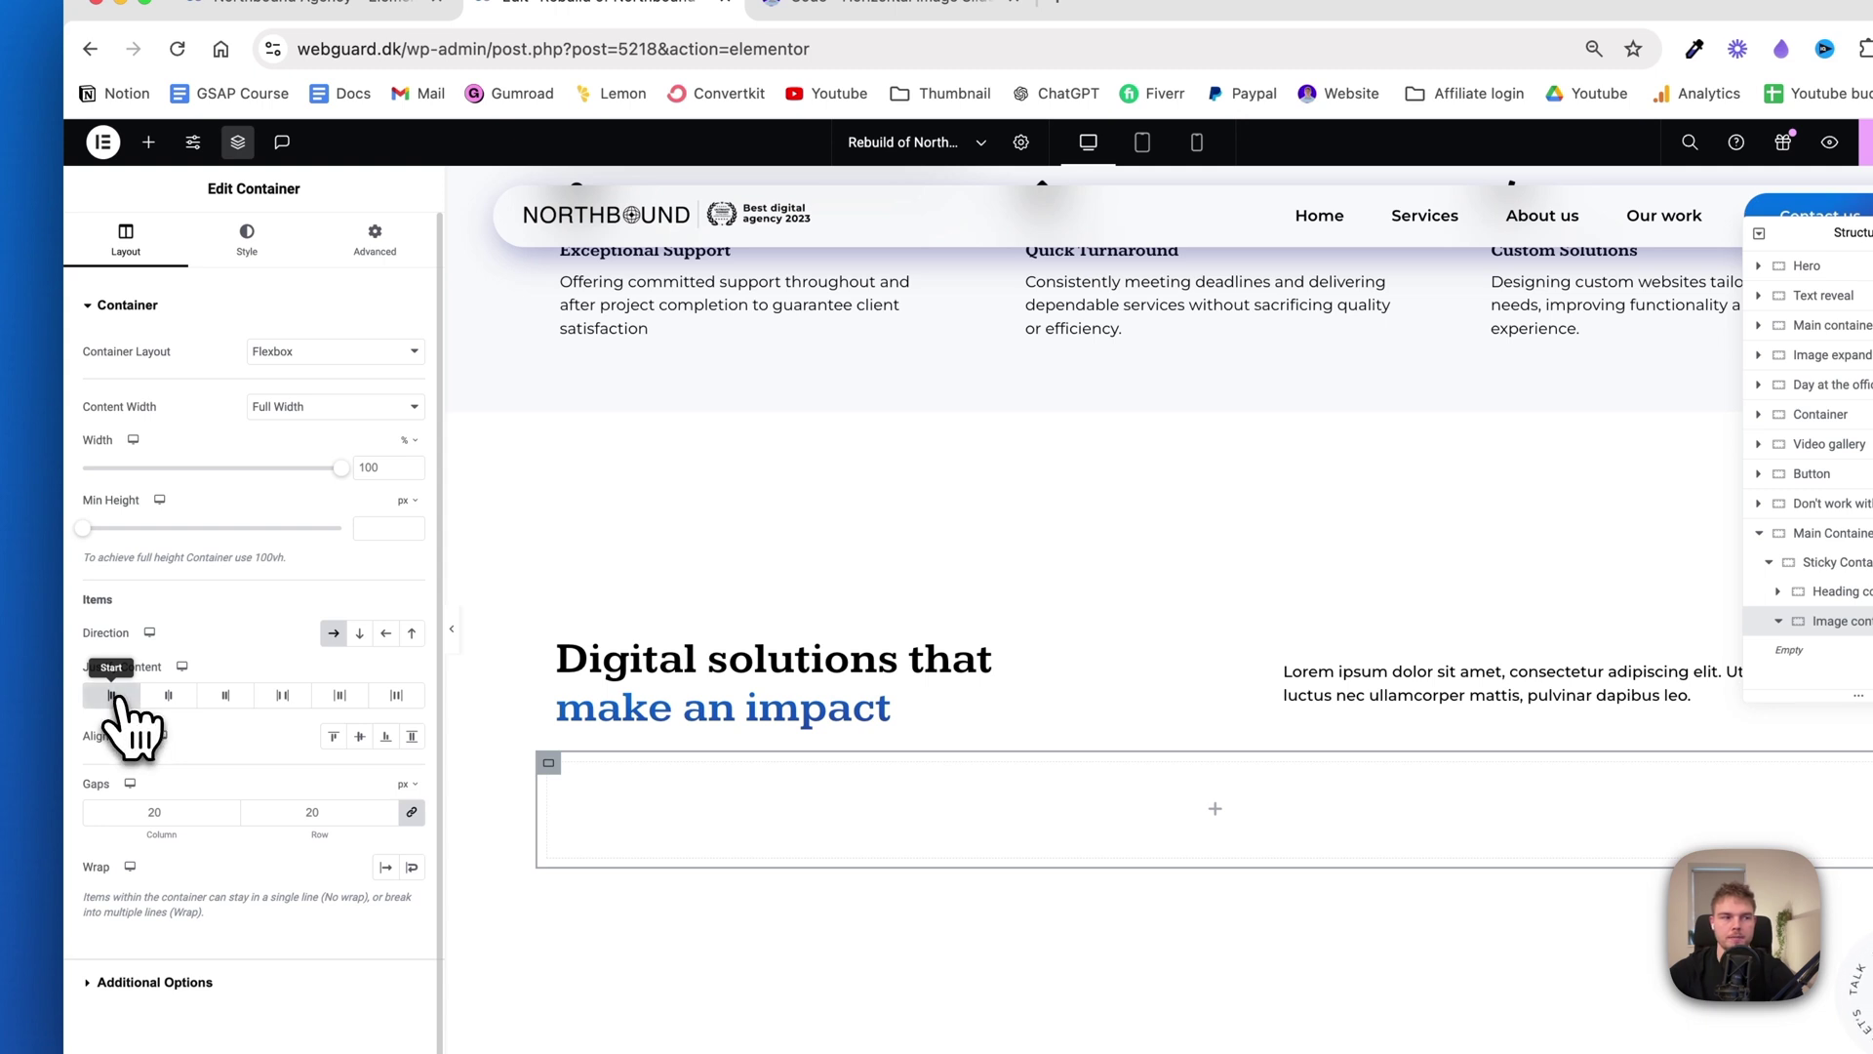
pyautogui.click(360, 737)
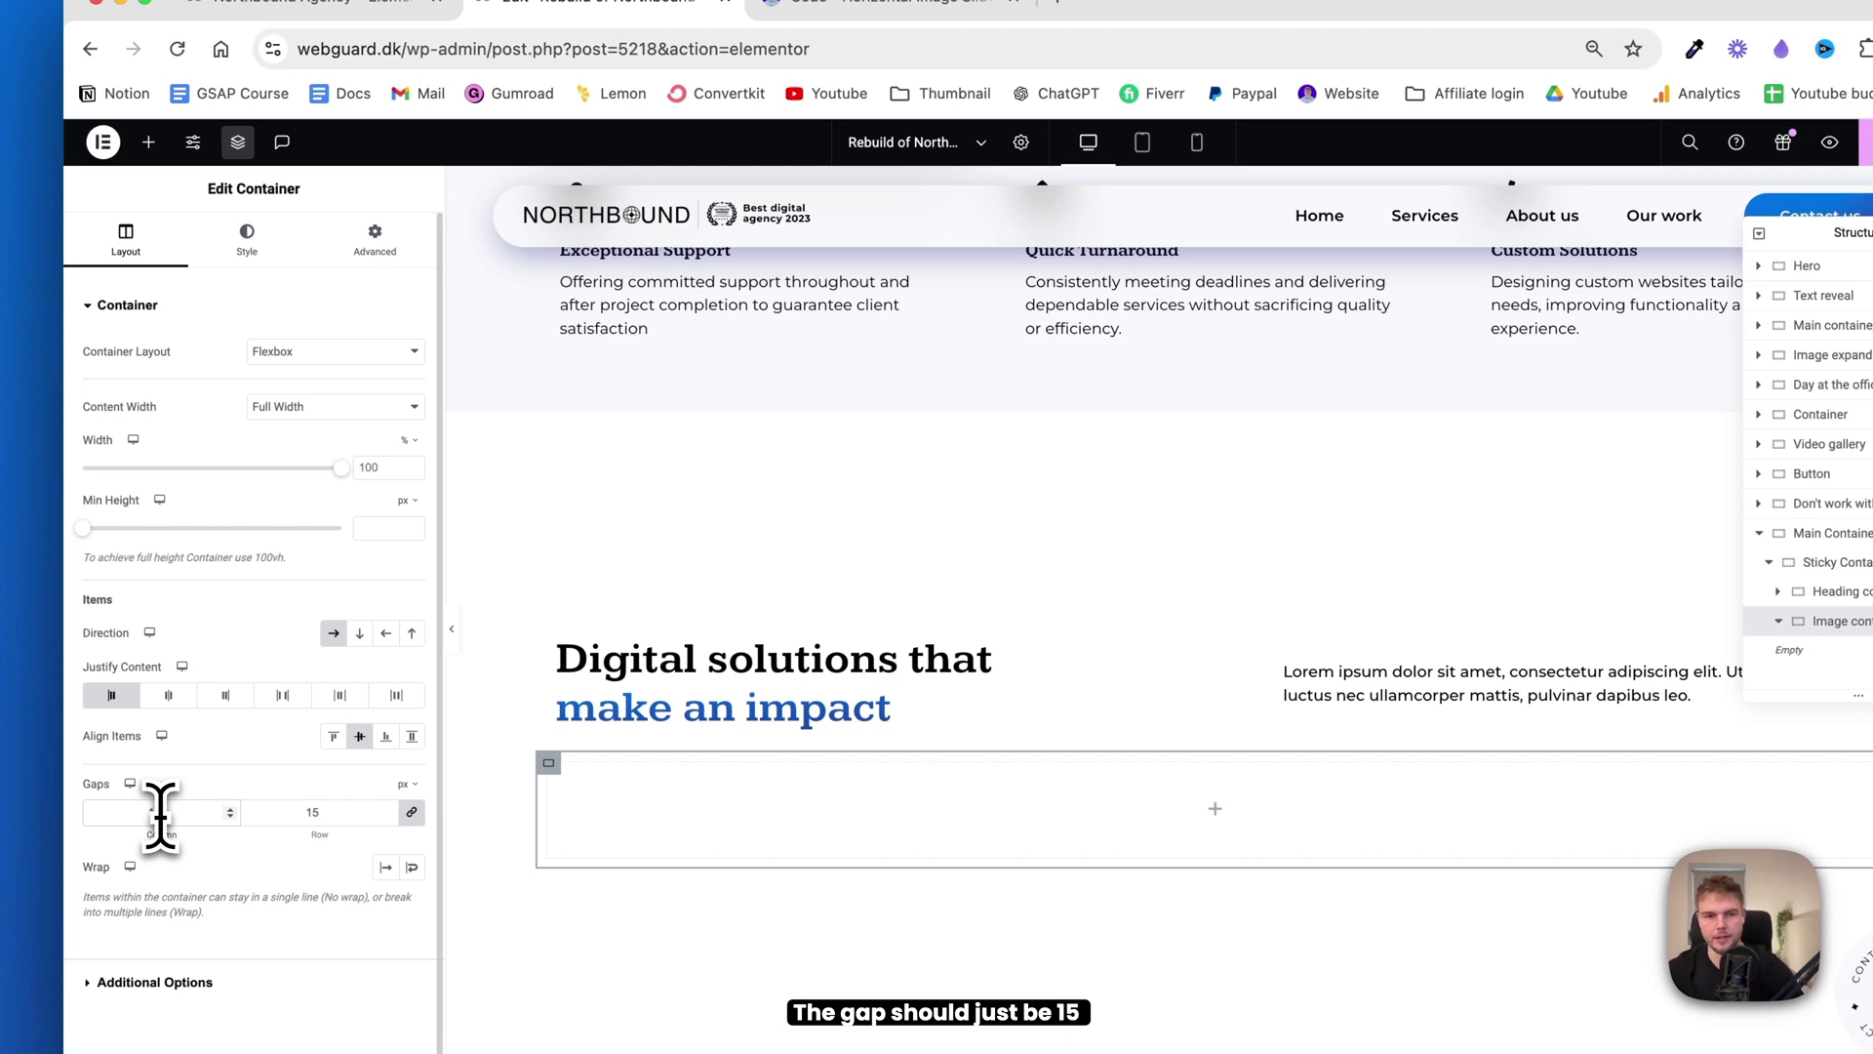
pyautogui.click(387, 868)
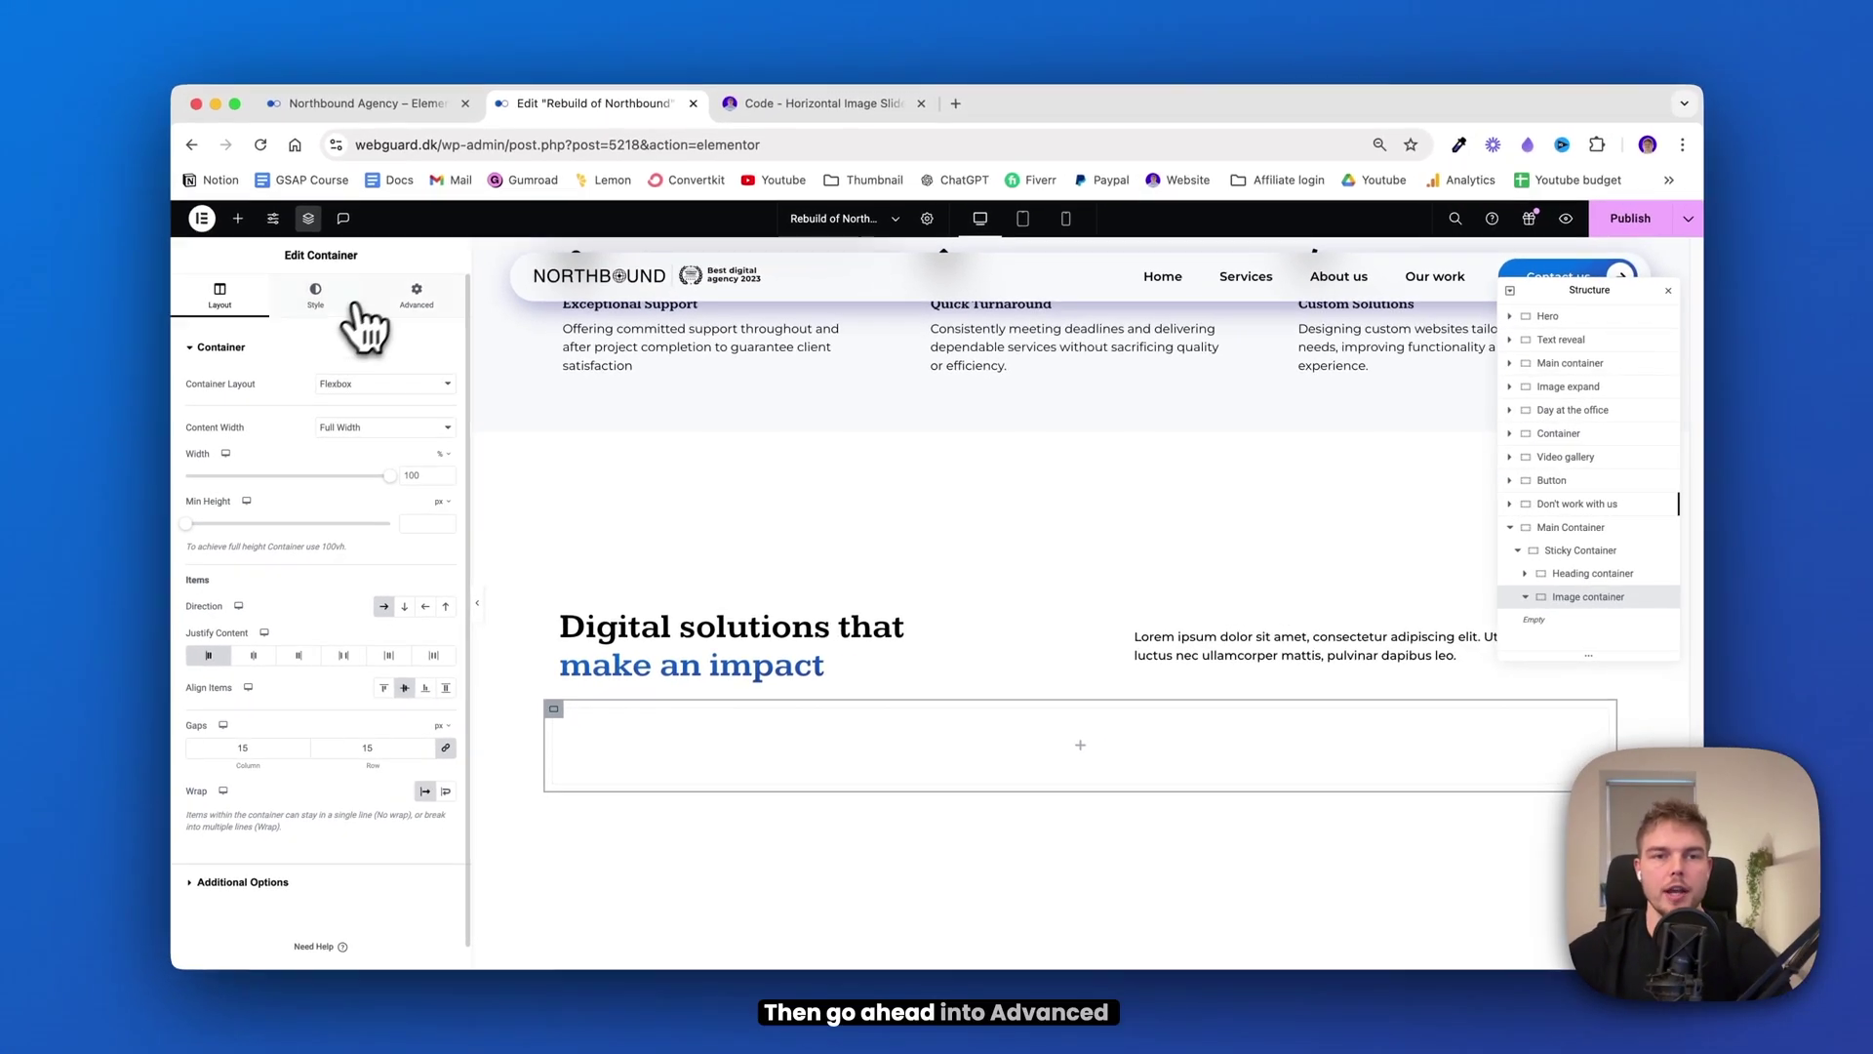
# Copy the scroll-container class from the code page and assign it as the CSS class of Image container
pyautogui.click(417, 292)
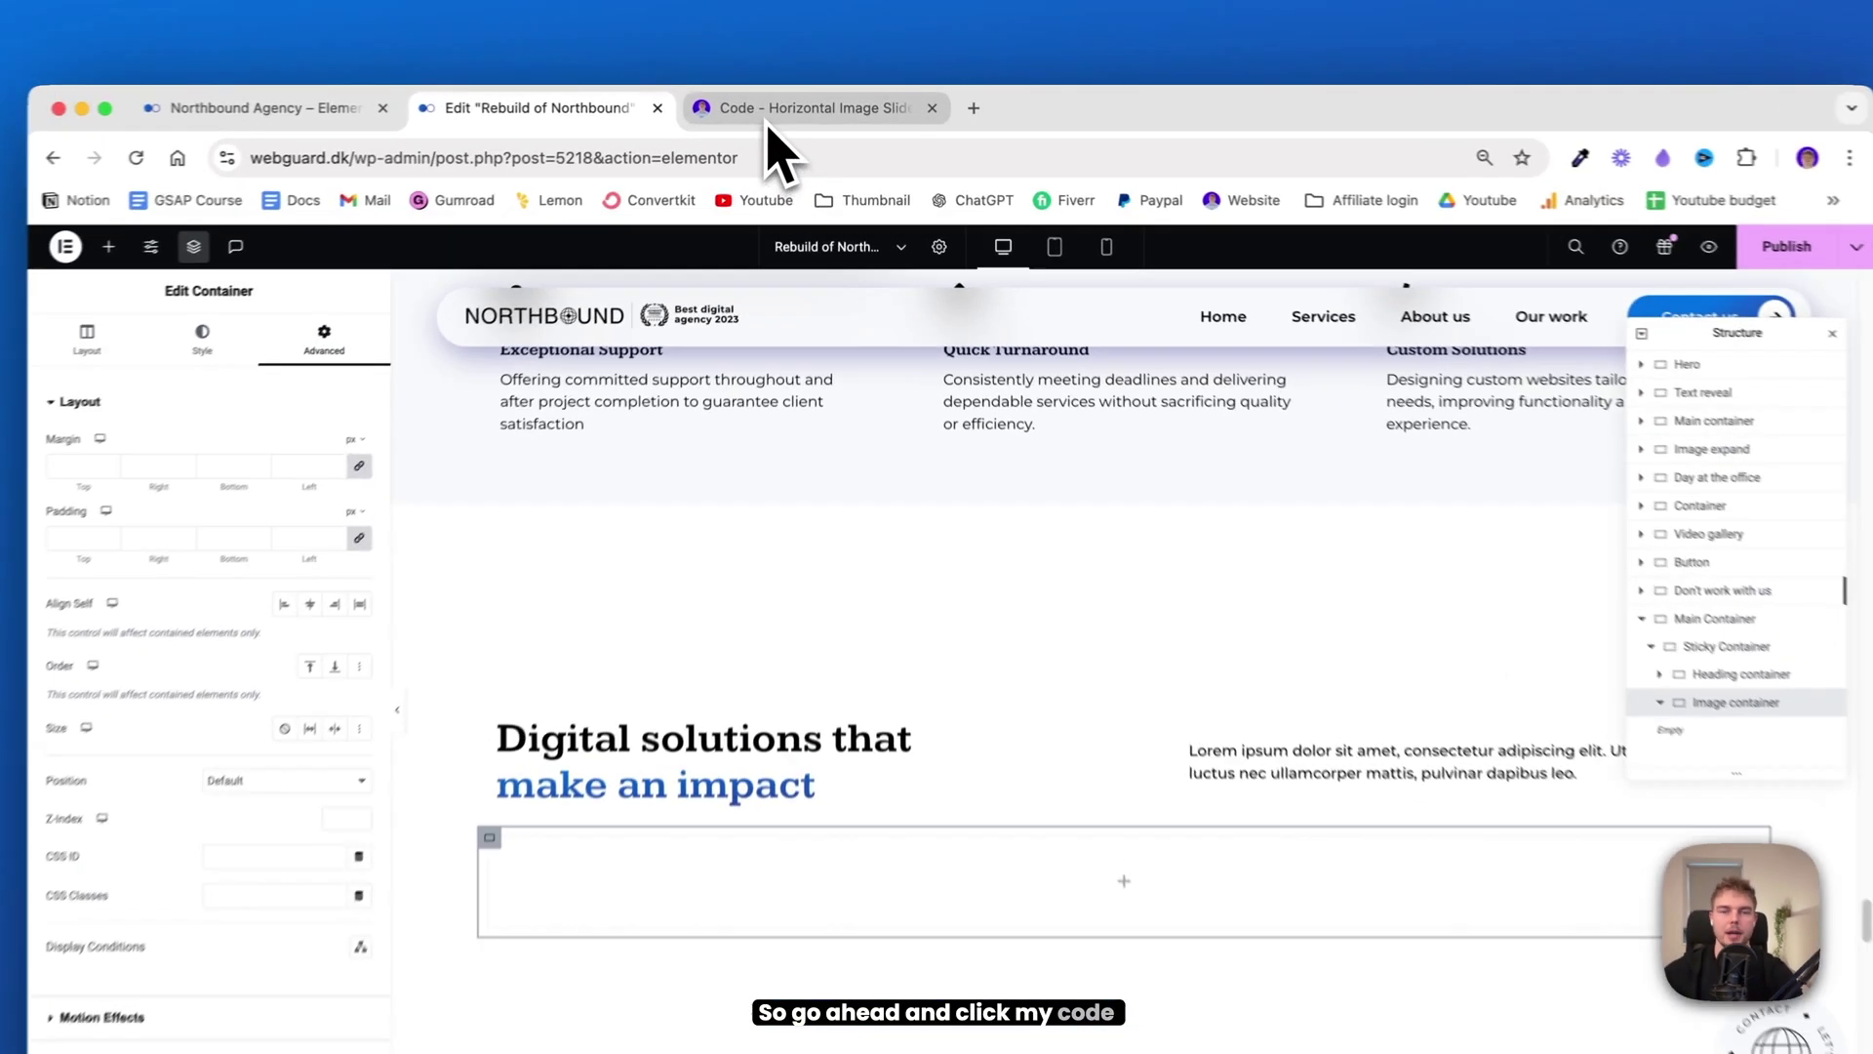
pyautogui.click(786, 104)
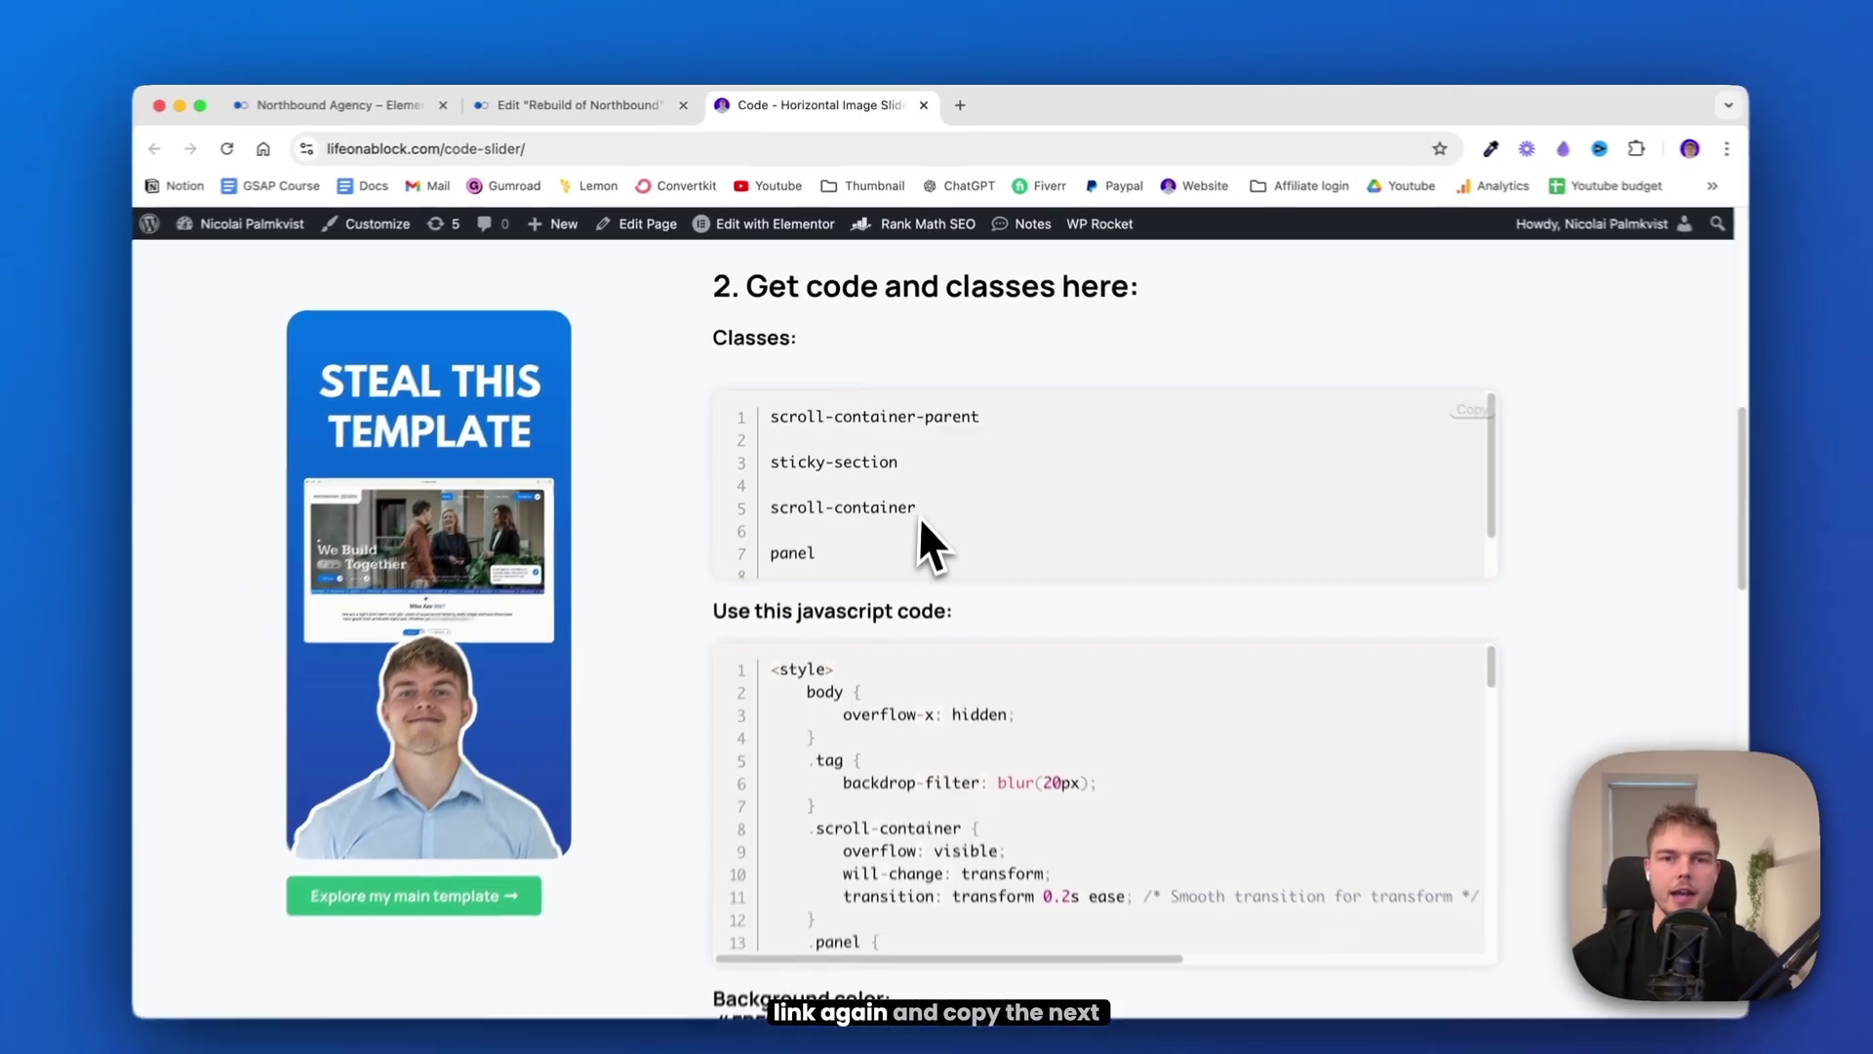
pyautogui.moveTo(925, 589); pyautogui.dragTo(741, 589)
pyautogui.press('super+c')
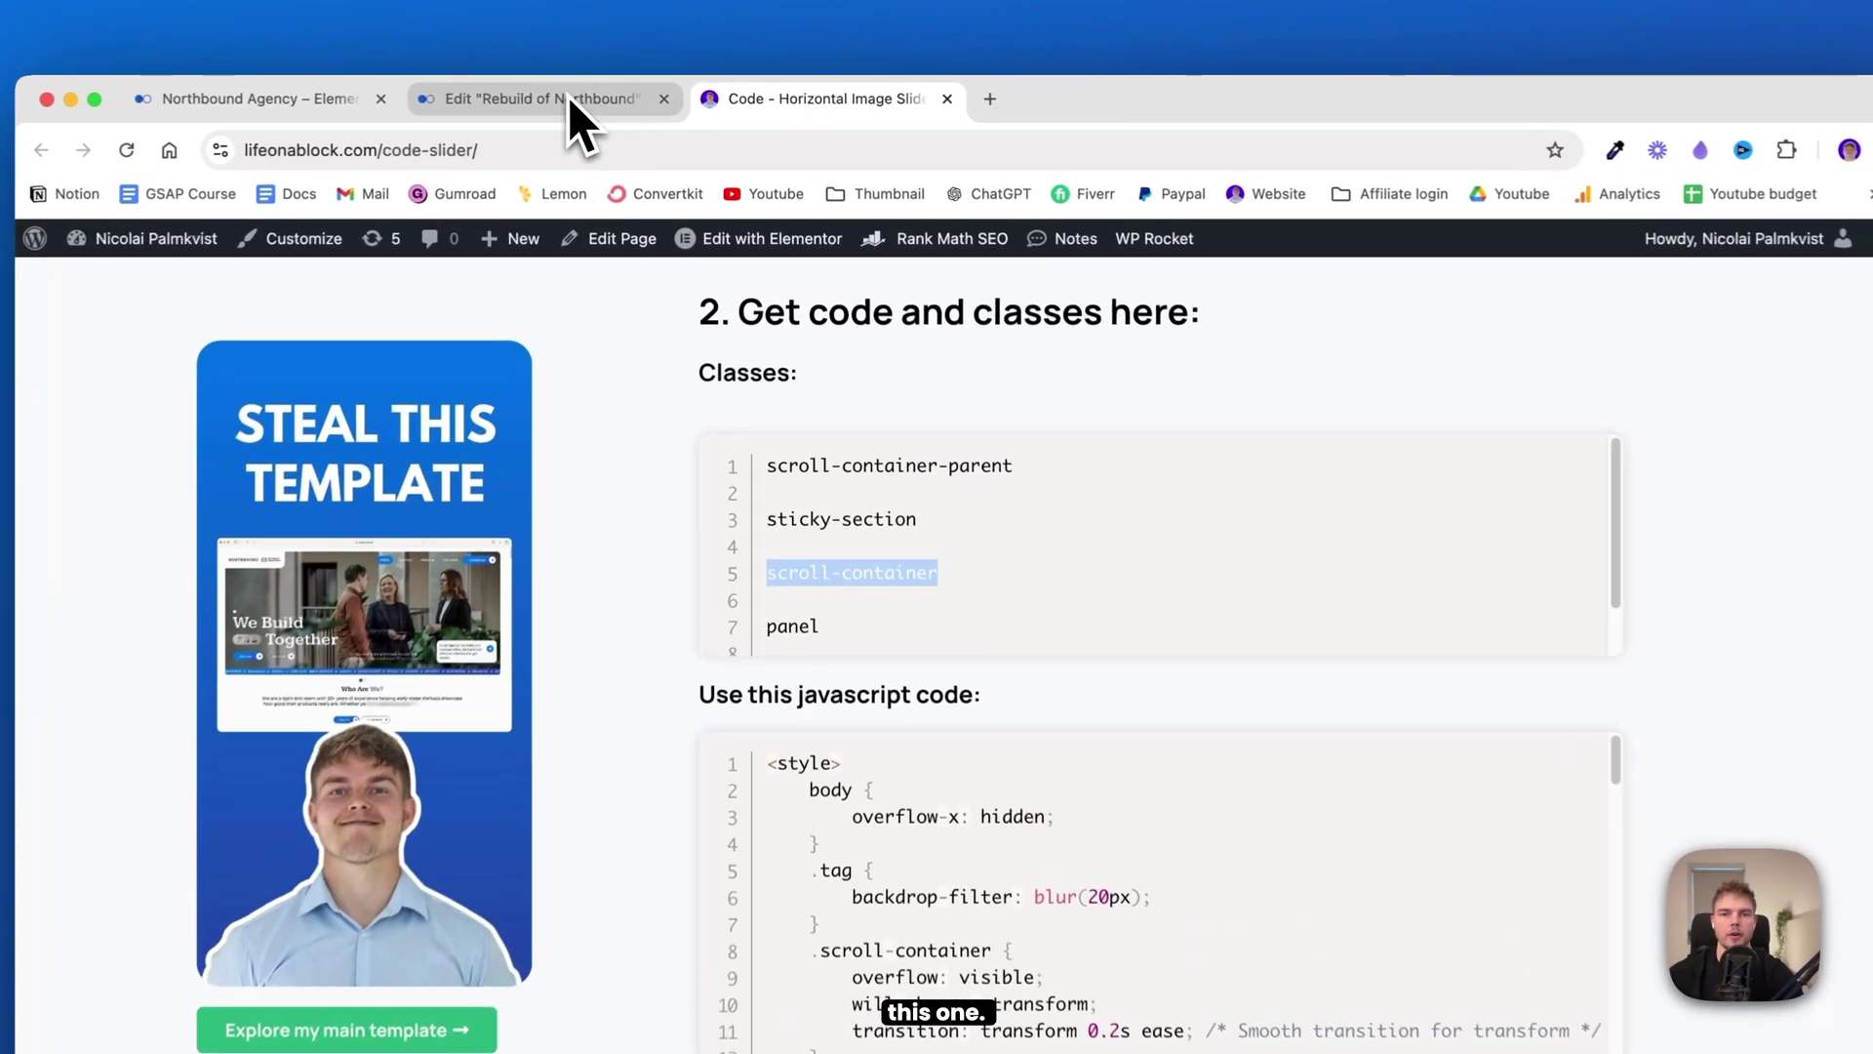
pyautogui.click(592, 103)
pyautogui.click(337, 806)
pyautogui.press('super+v')
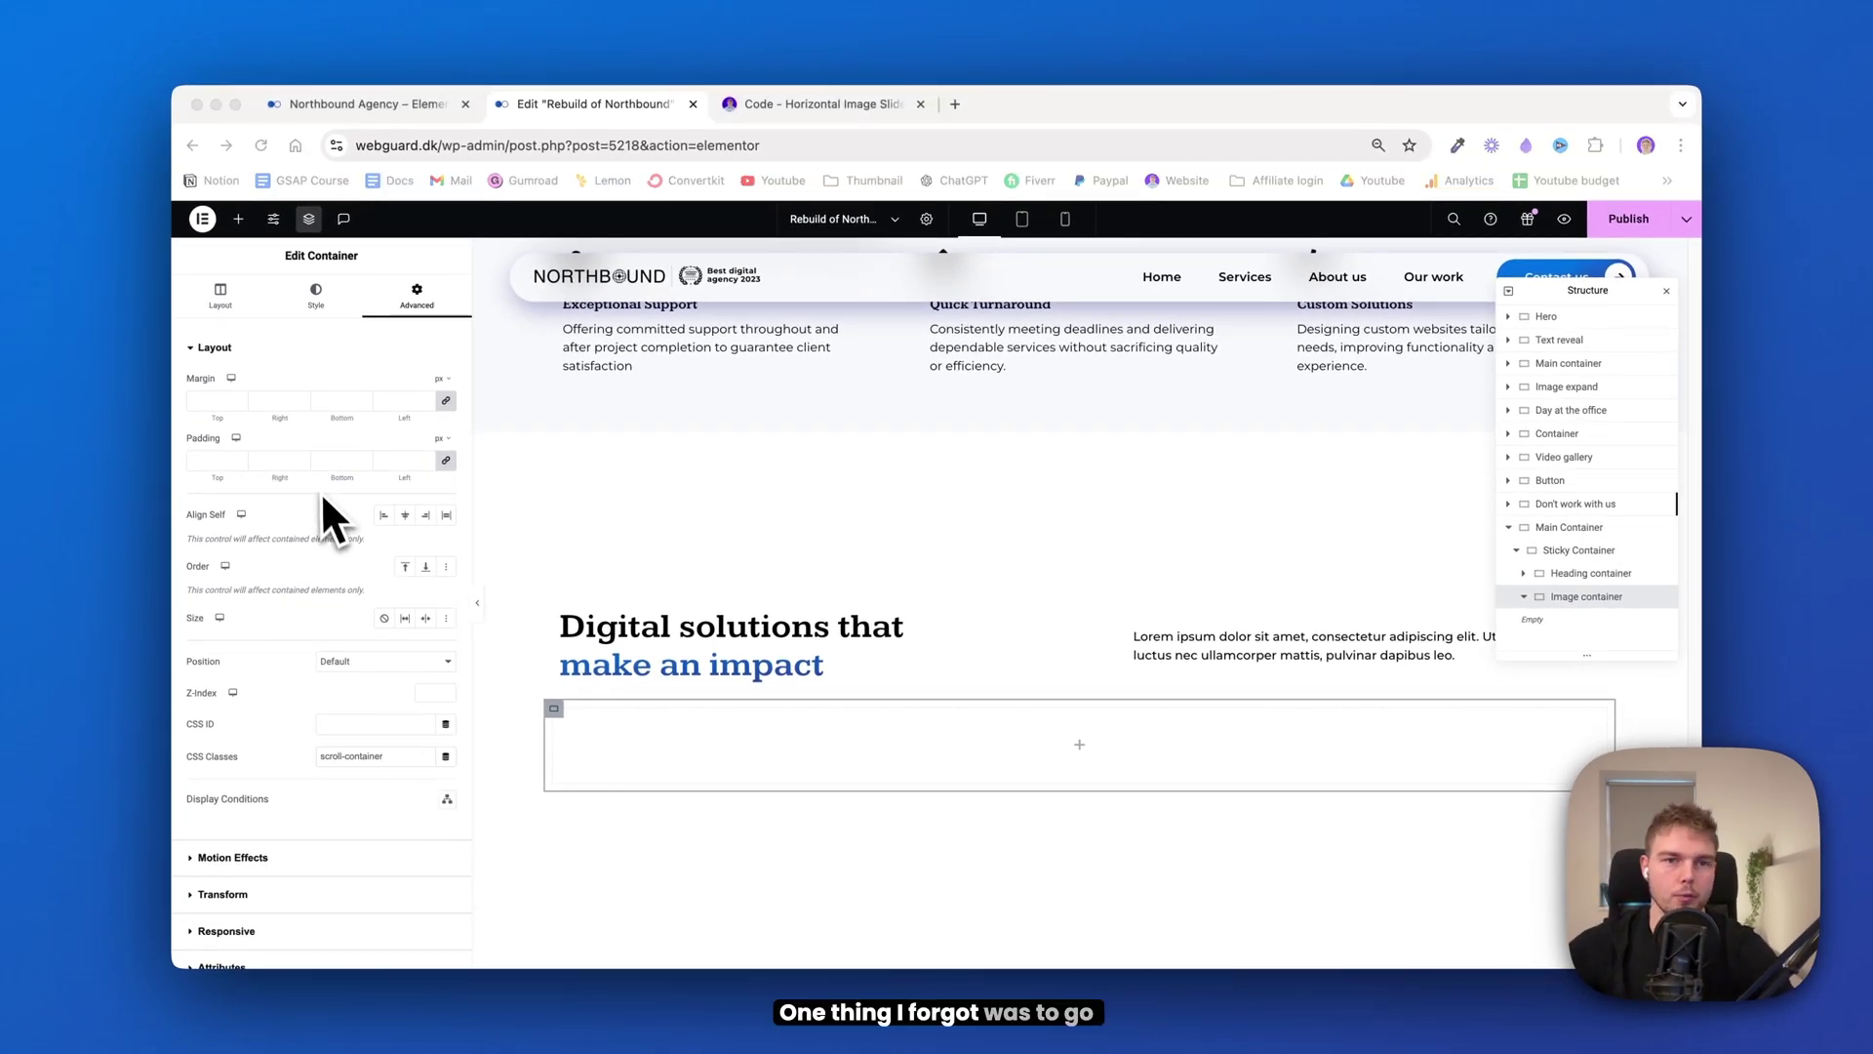
# Set the overflow of Image container to Hidden
pyautogui.click(221, 292)
pyautogui.scroll(-1, 312, 557)
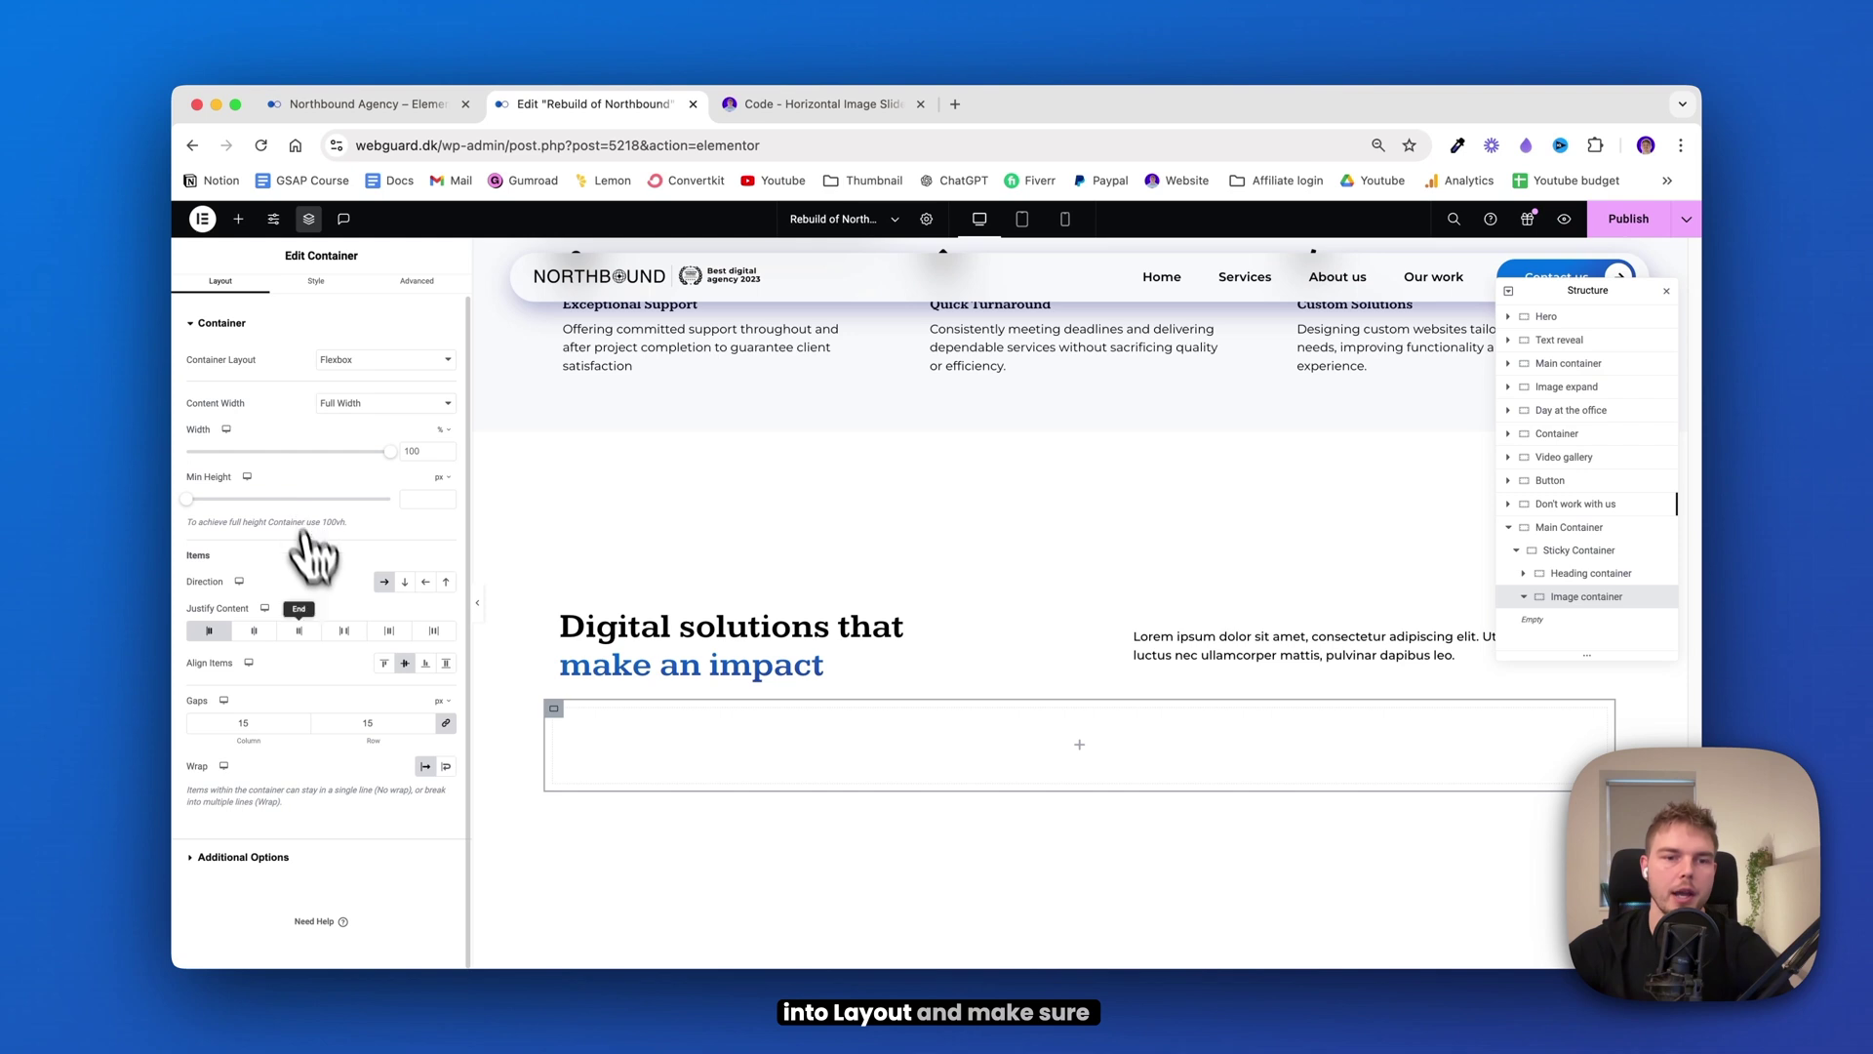
pyautogui.click(231, 856)
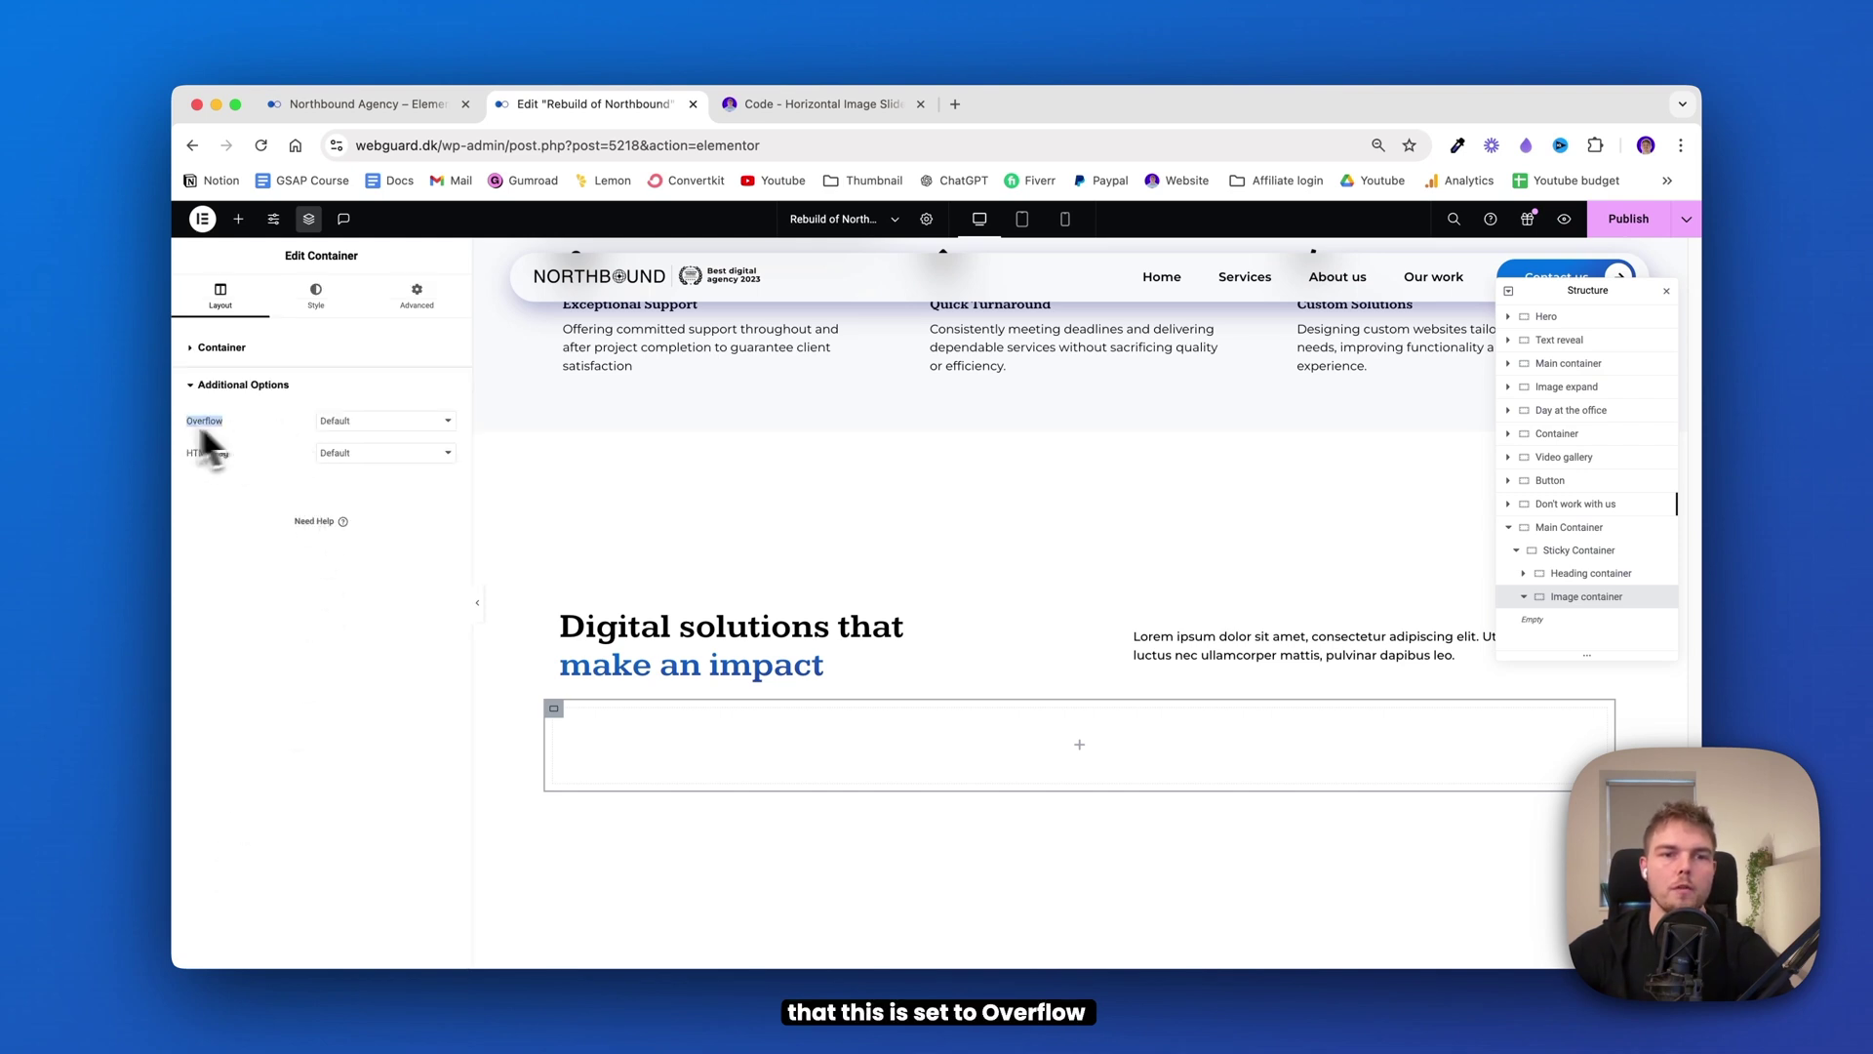
pyautogui.click(363, 421)
pyautogui.click(373, 441)
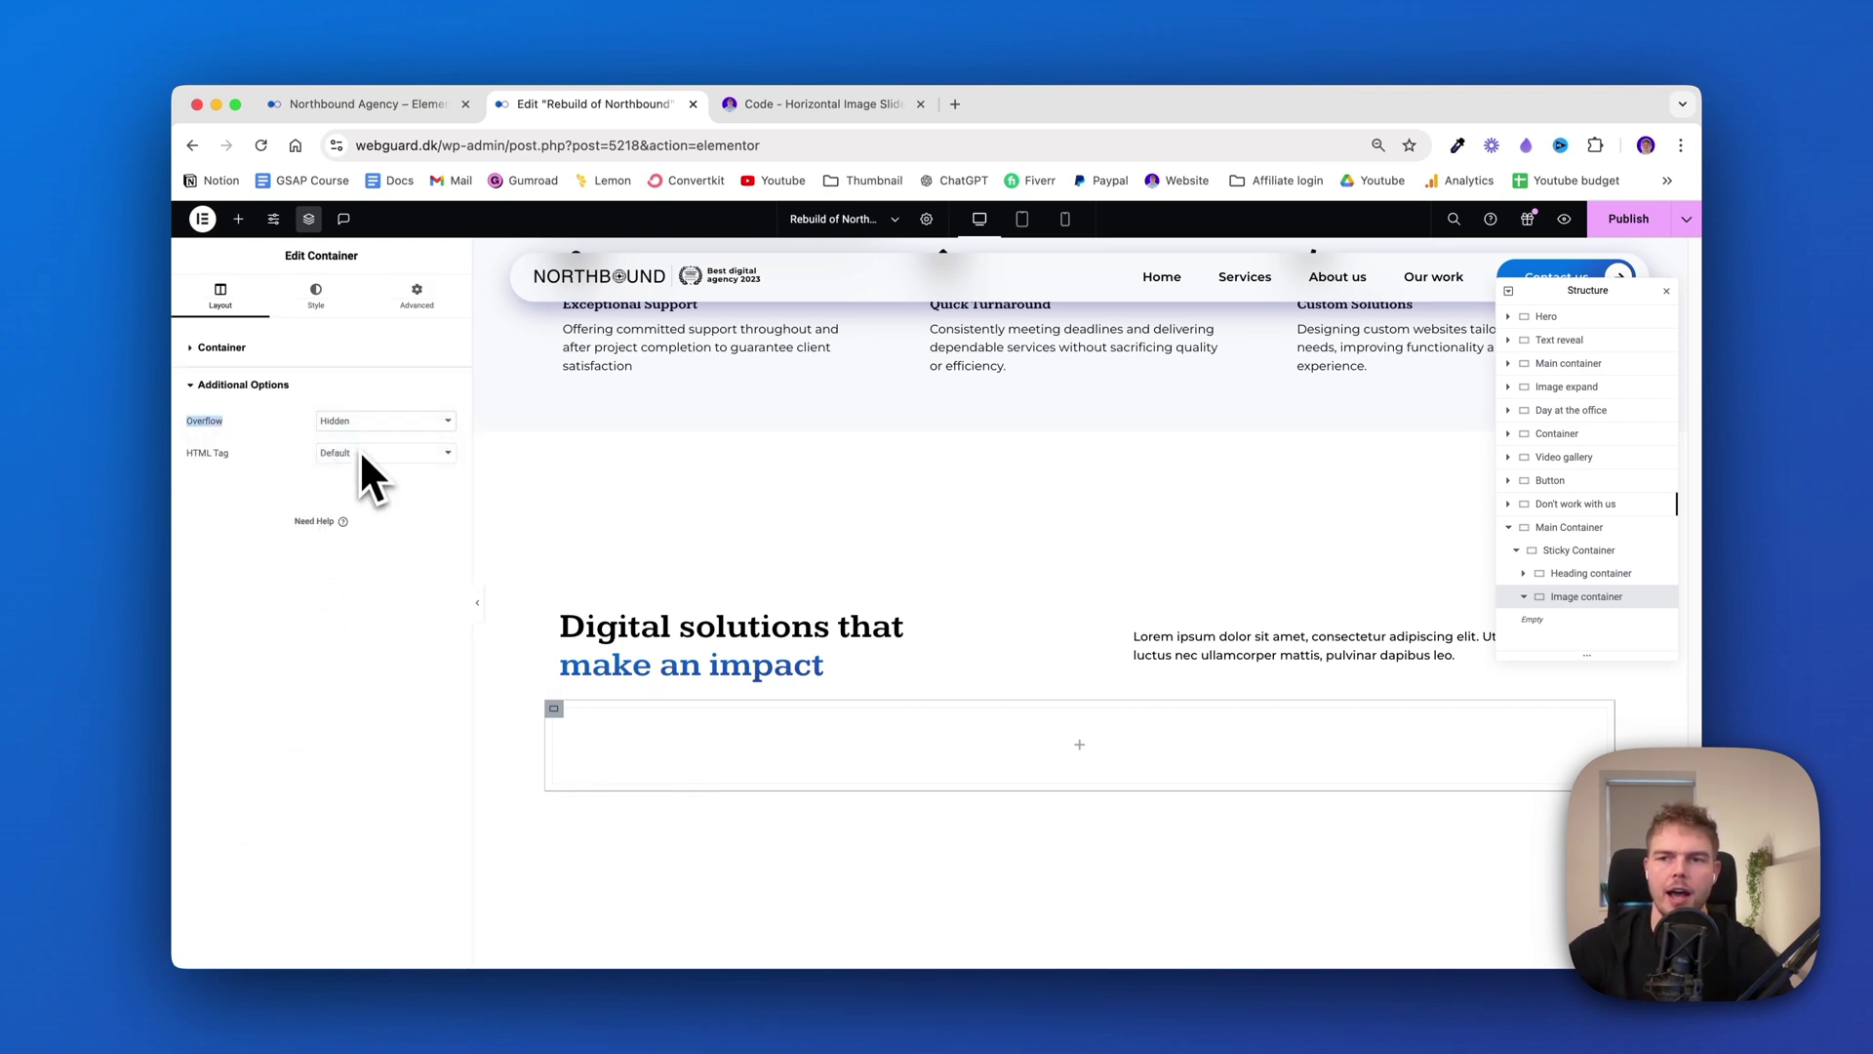
# Set the overflow of Sticky Container to Hidden
pyautogui.click(1581, 552)
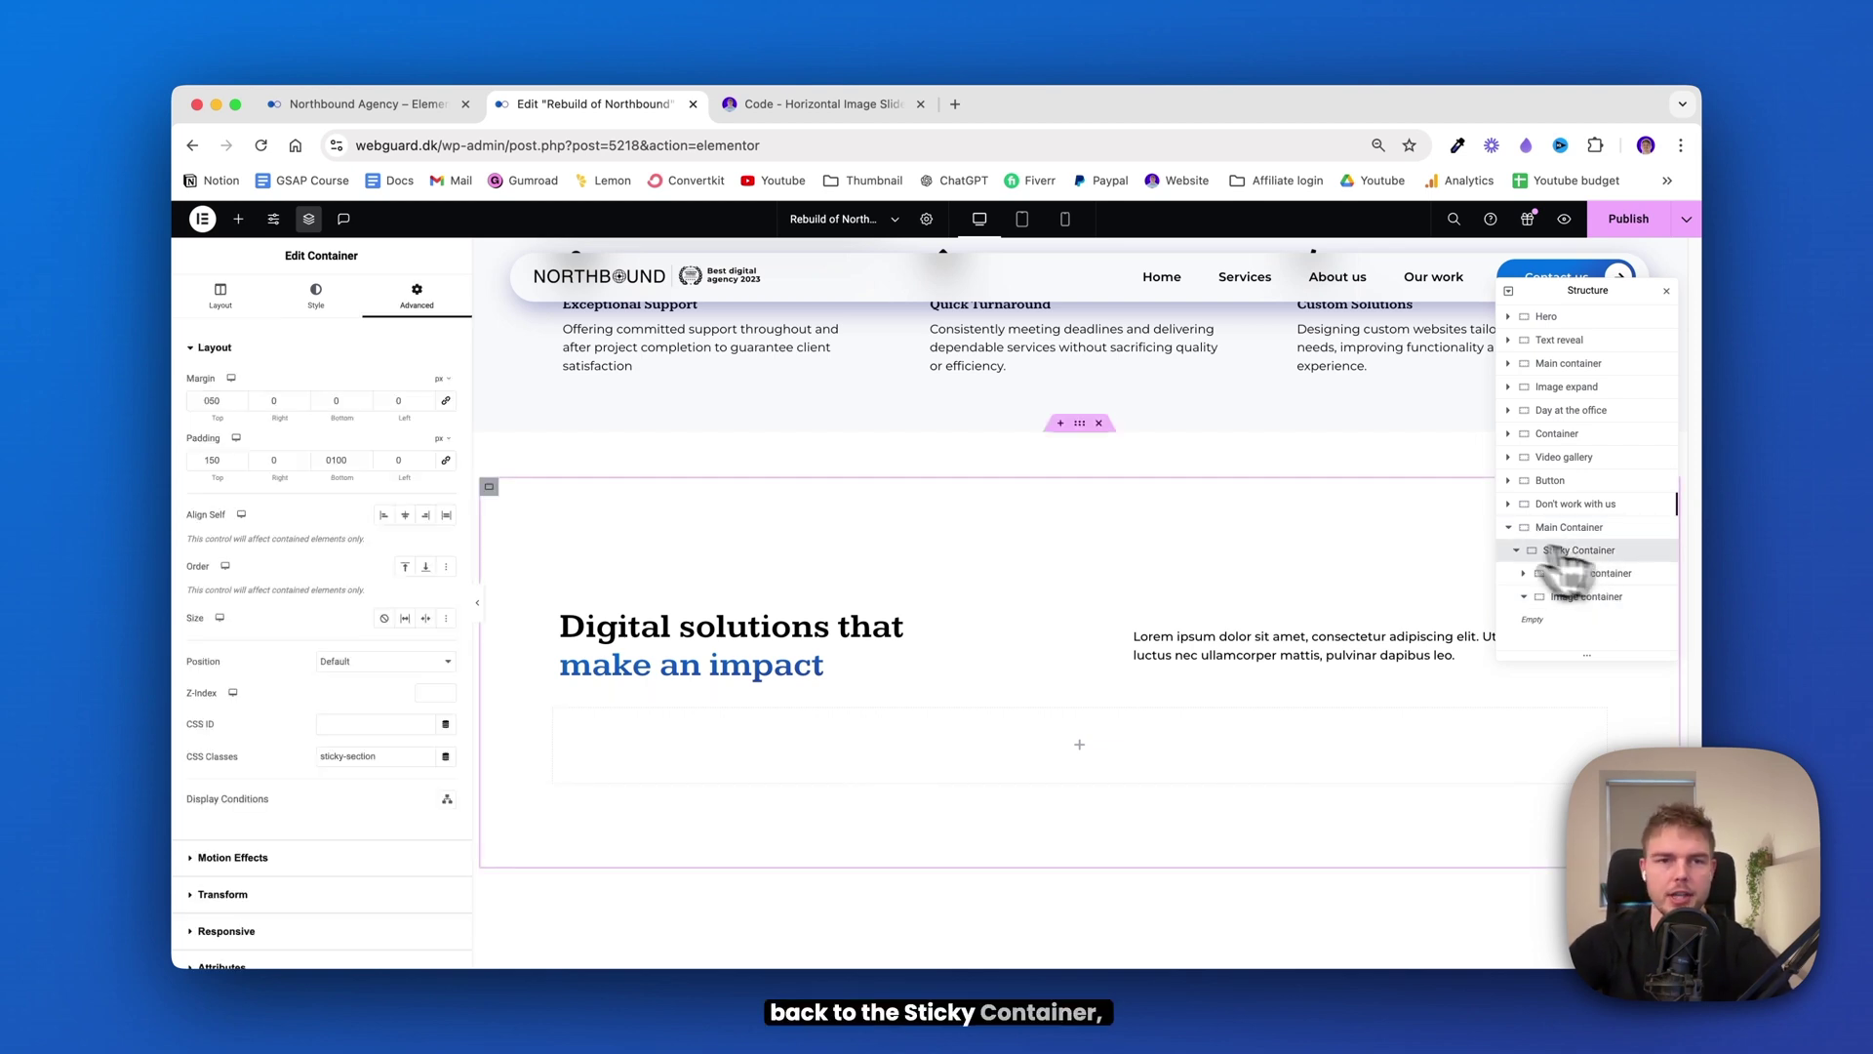
pyautogui.click(236, 303)
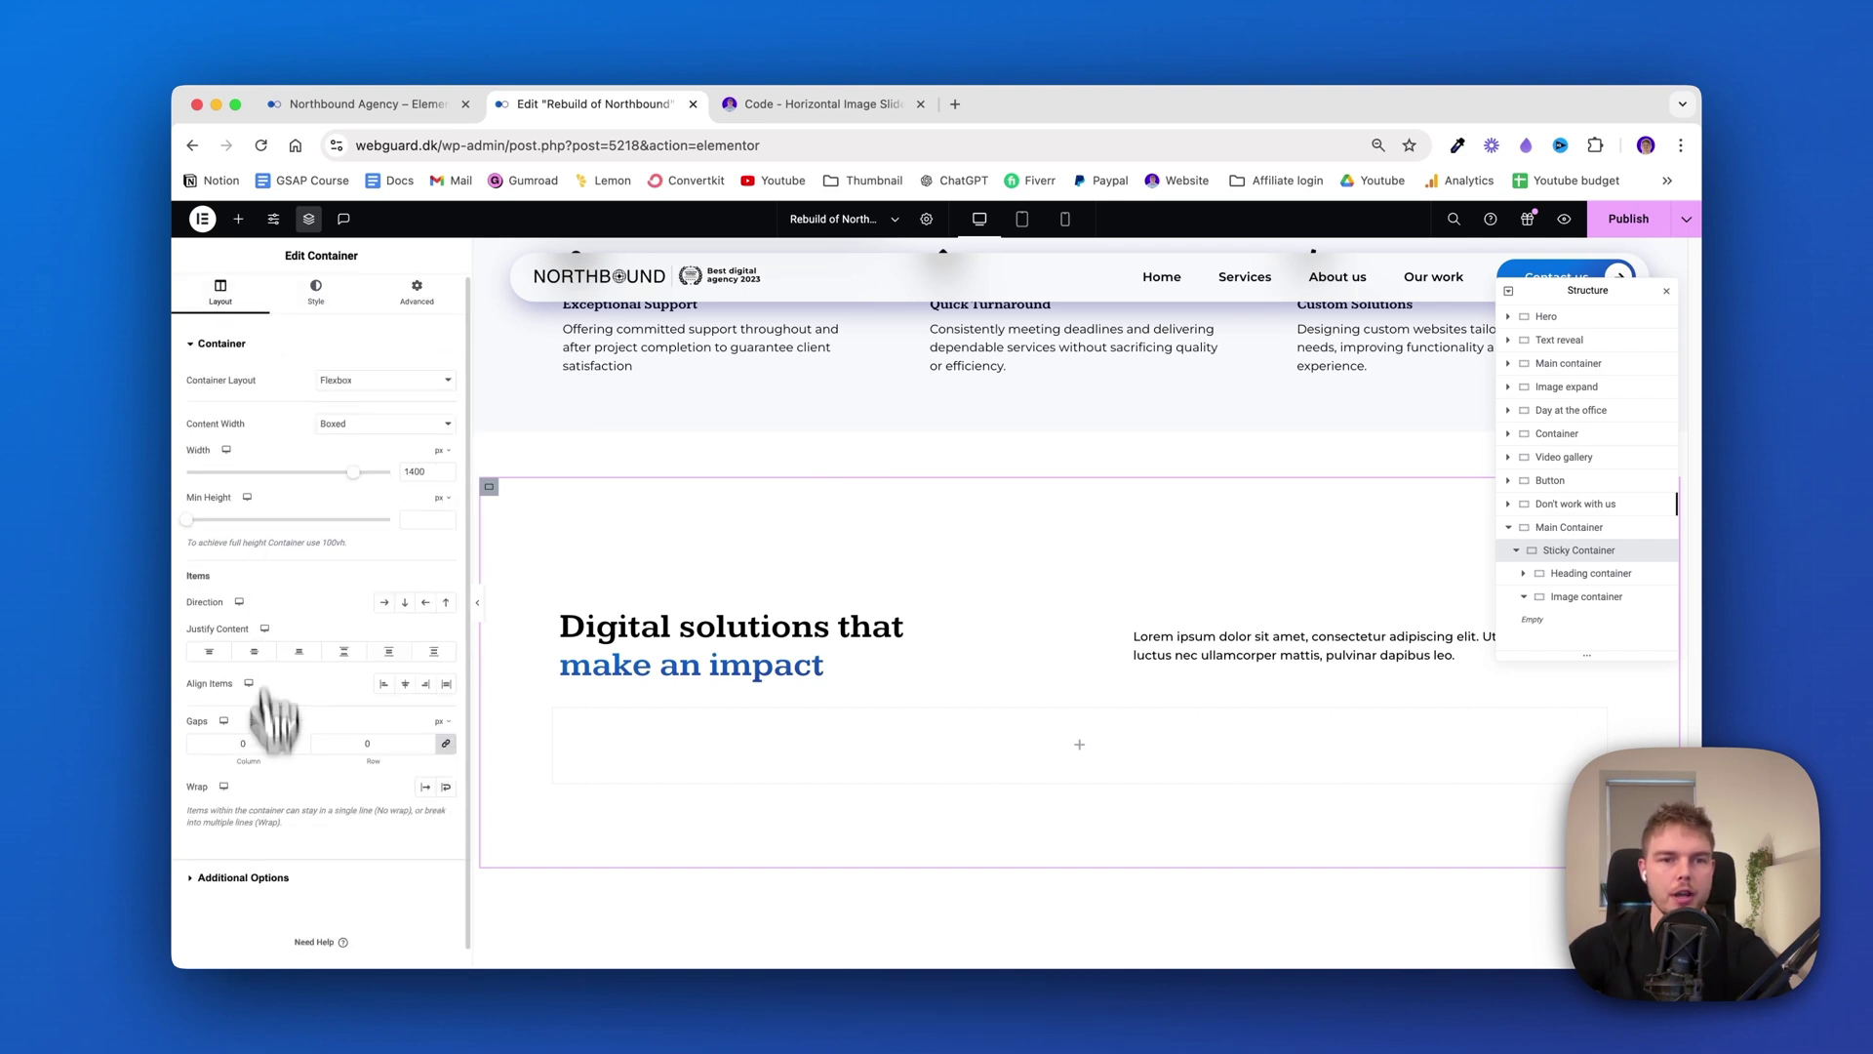
pyautogui.click(250, 871)
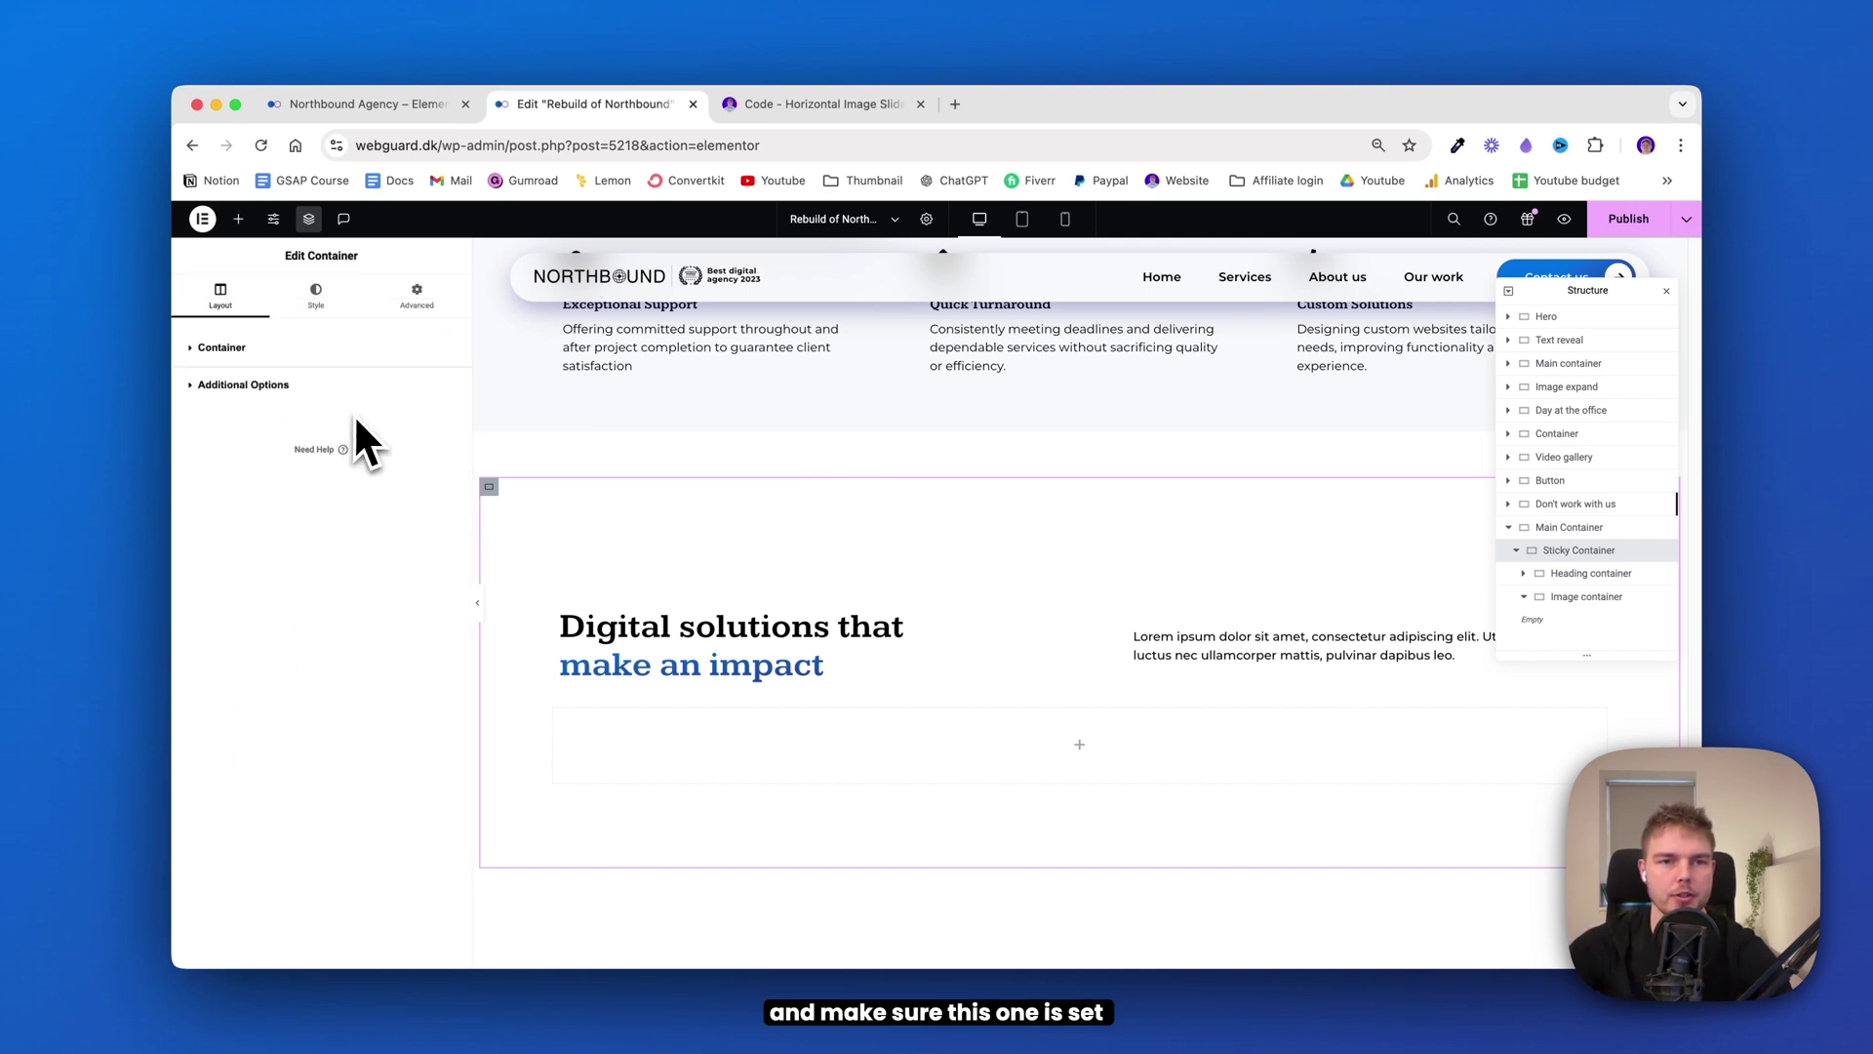
pyautogui.click(244, 384)
pyautogui.click(378, 421)
pyautogui.click(363, 441)
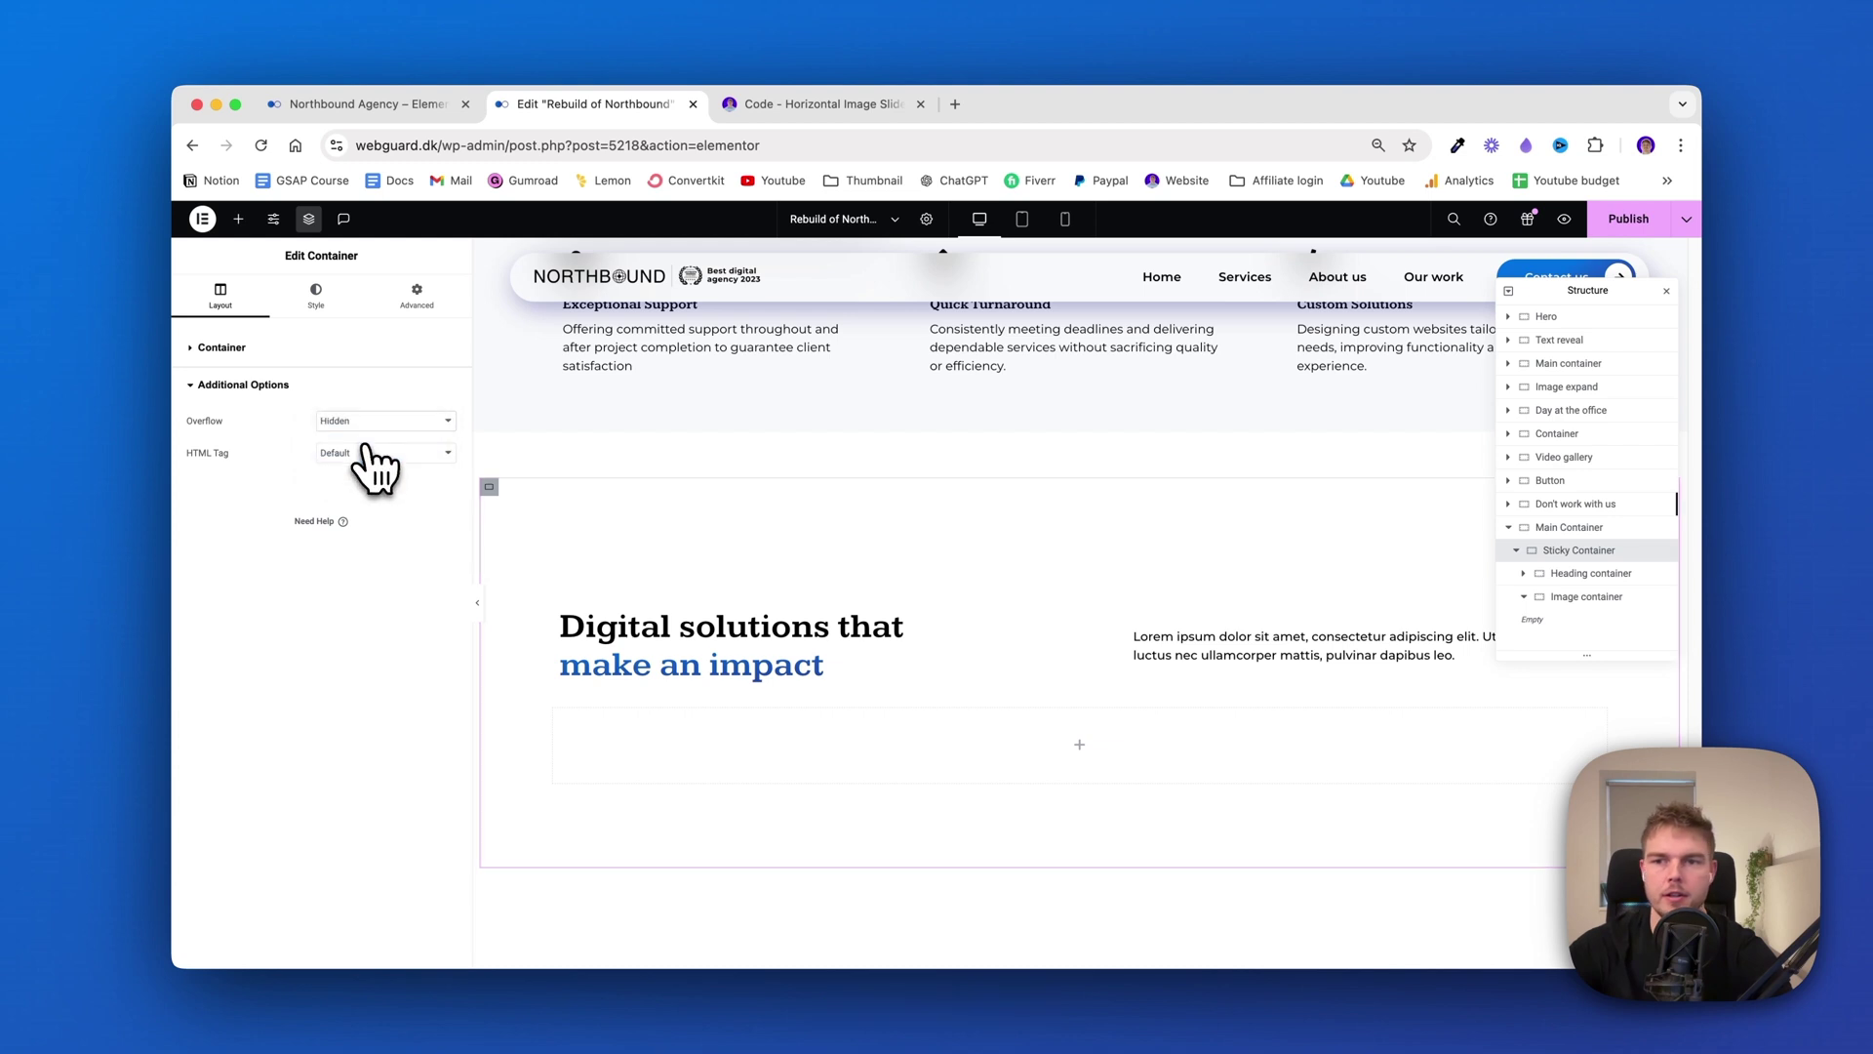
# Set the overflow of Main Container to Hidden
pyautogui.click(1566, 532)
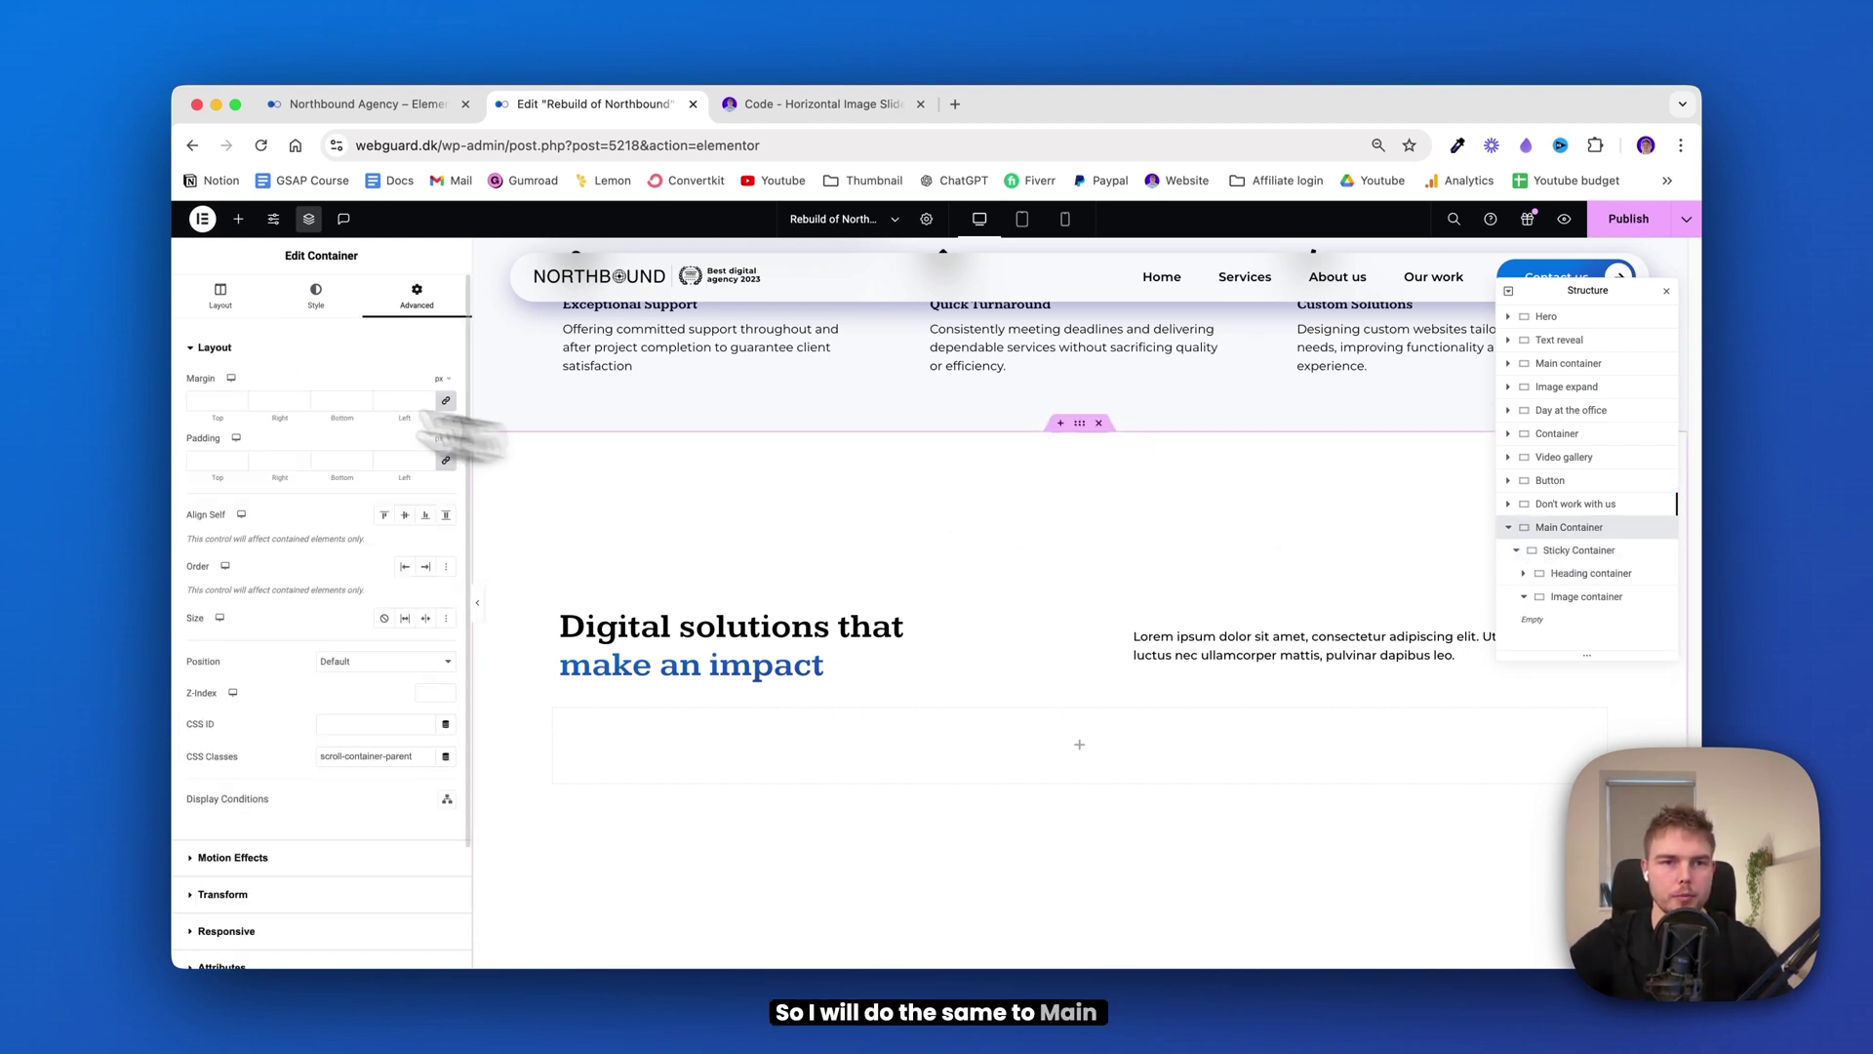
pyautogui.click(218, 295)
pyautogui.click(278, 878)
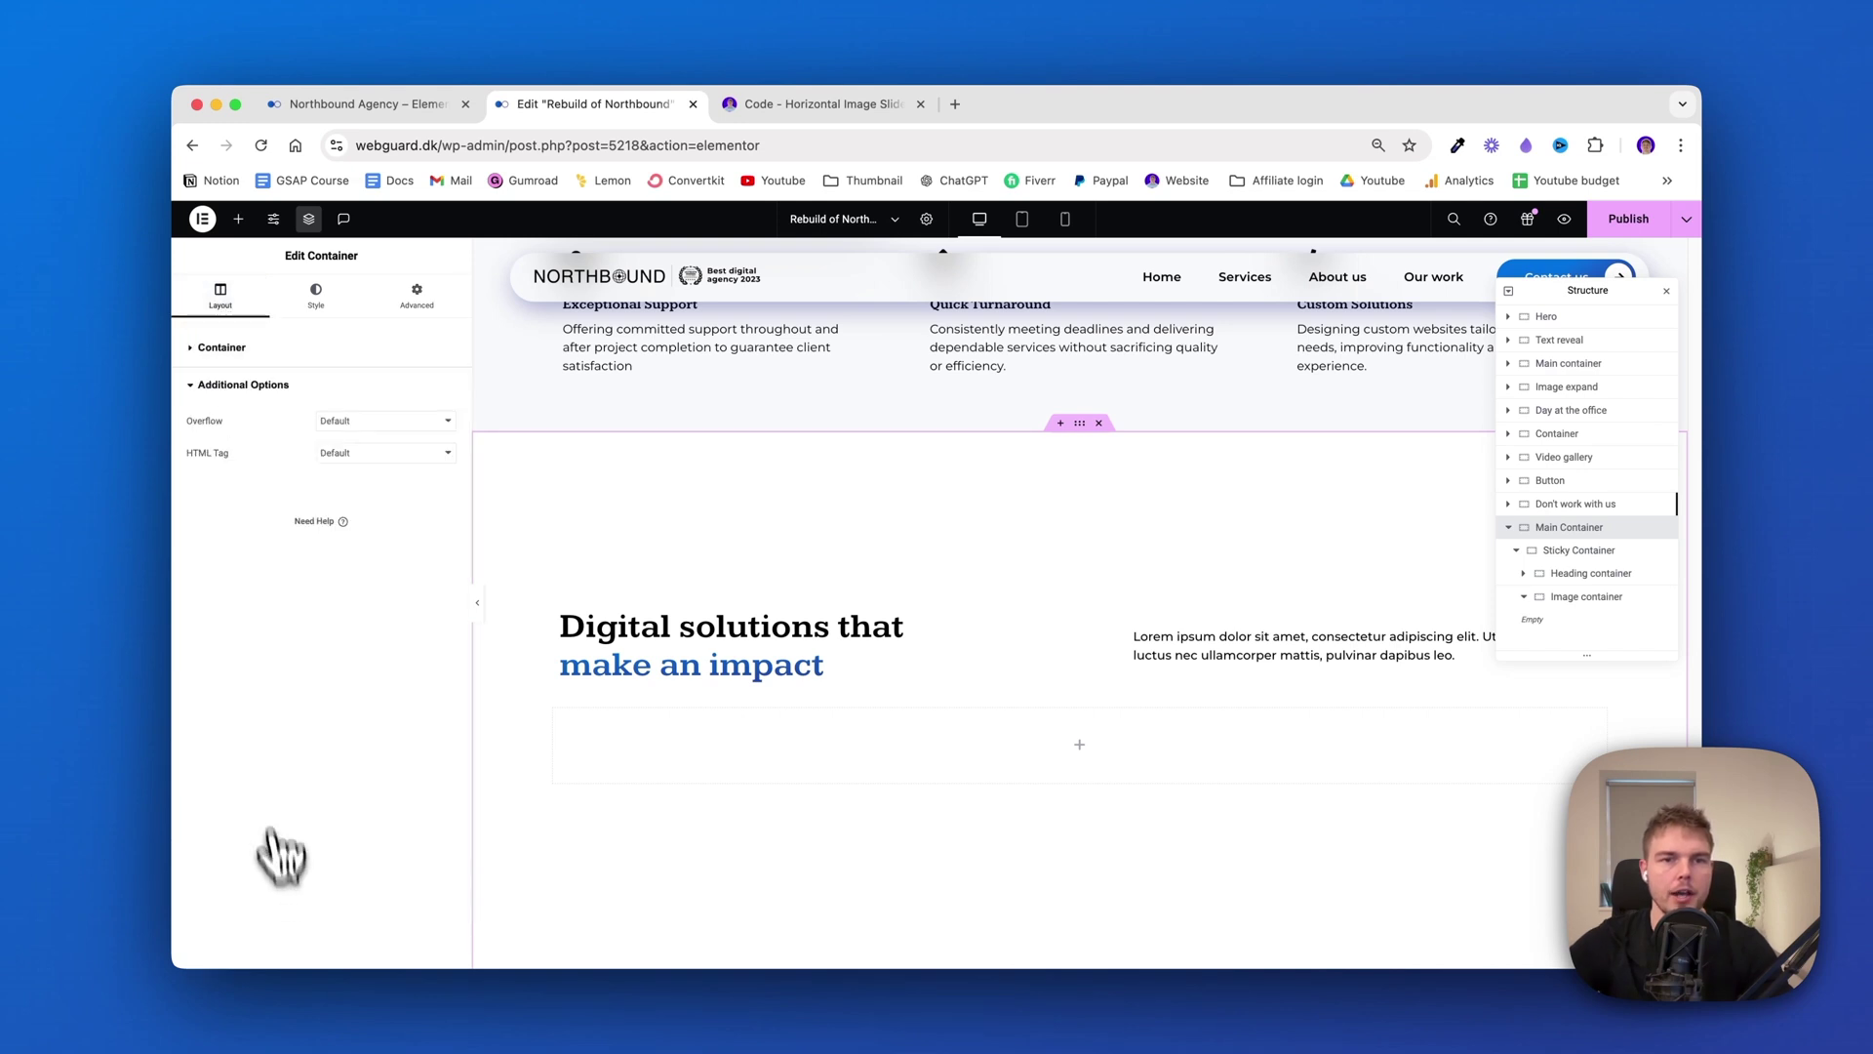
pyautogui.click(376, 419)
pyautogui.click(381, 441)
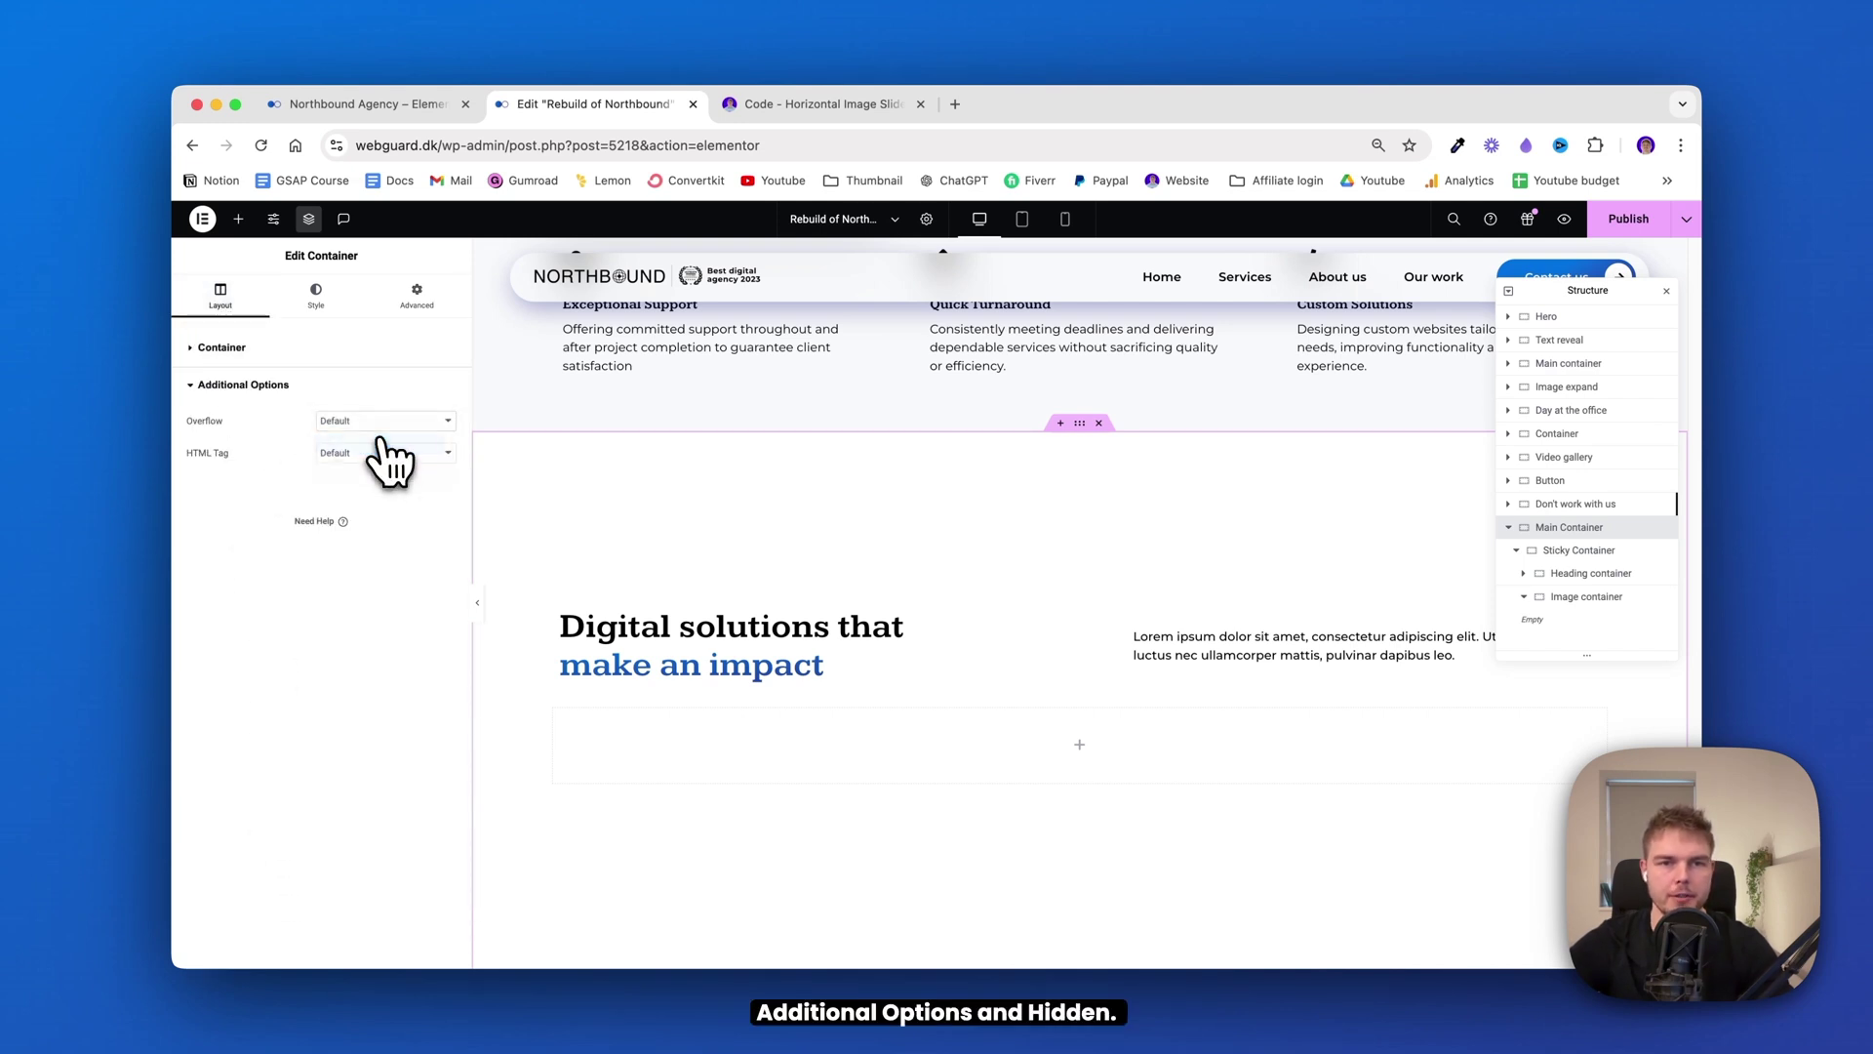
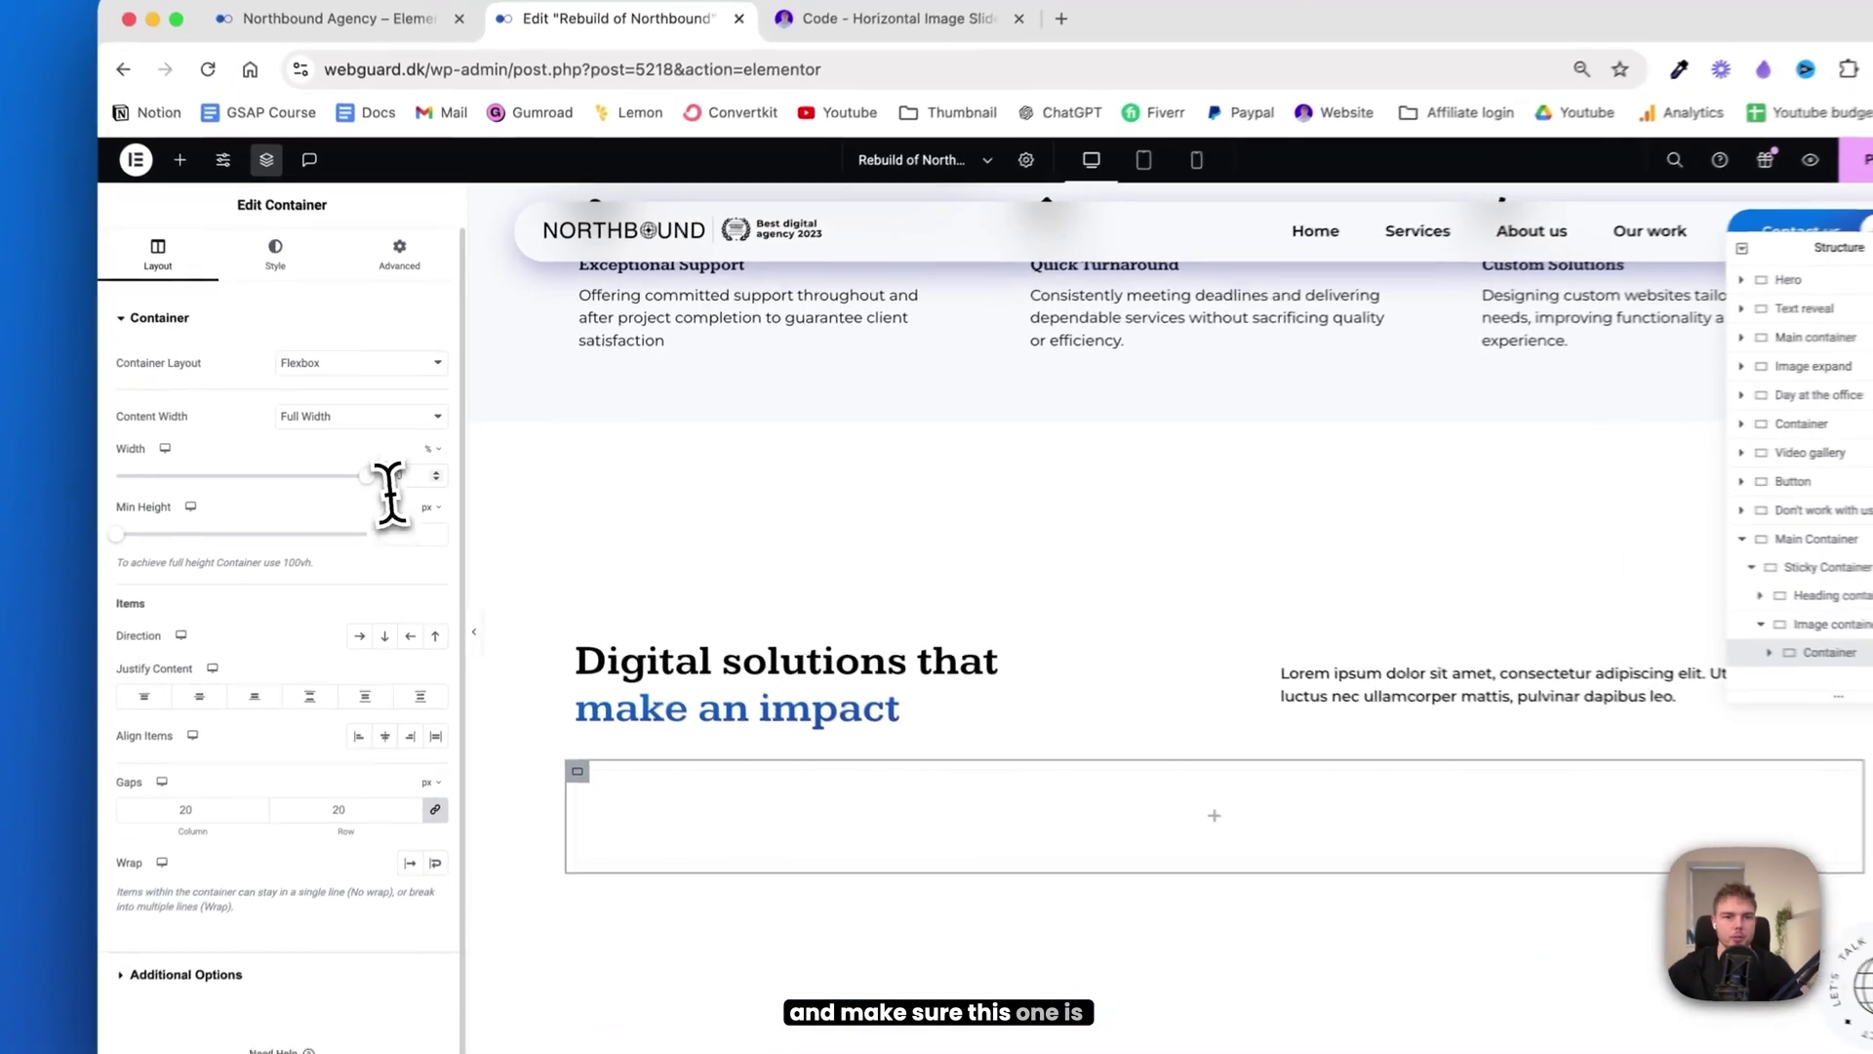
# Set the width of the new container inside Image container to 500 px and its minimum height to 400 px
pyautogui.click(442, 453)
pyautogui.click(426, 448)
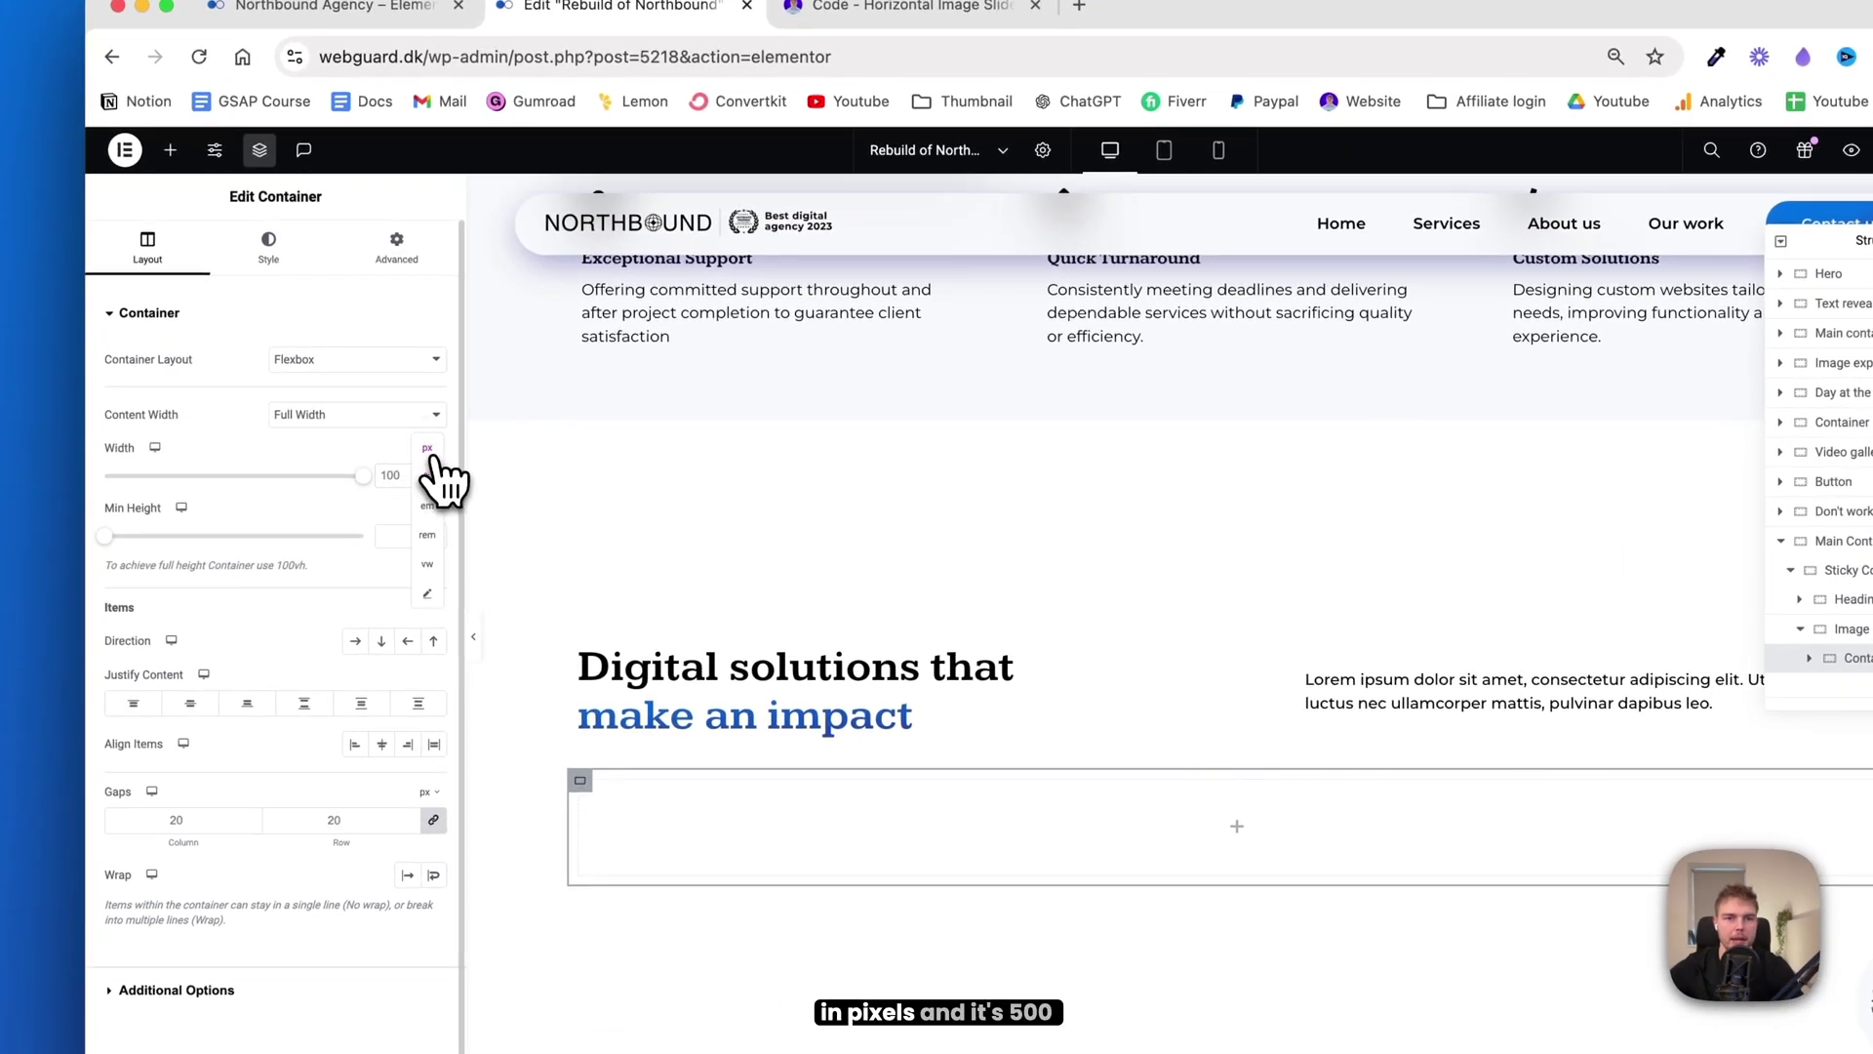
pyautogui.write('500')
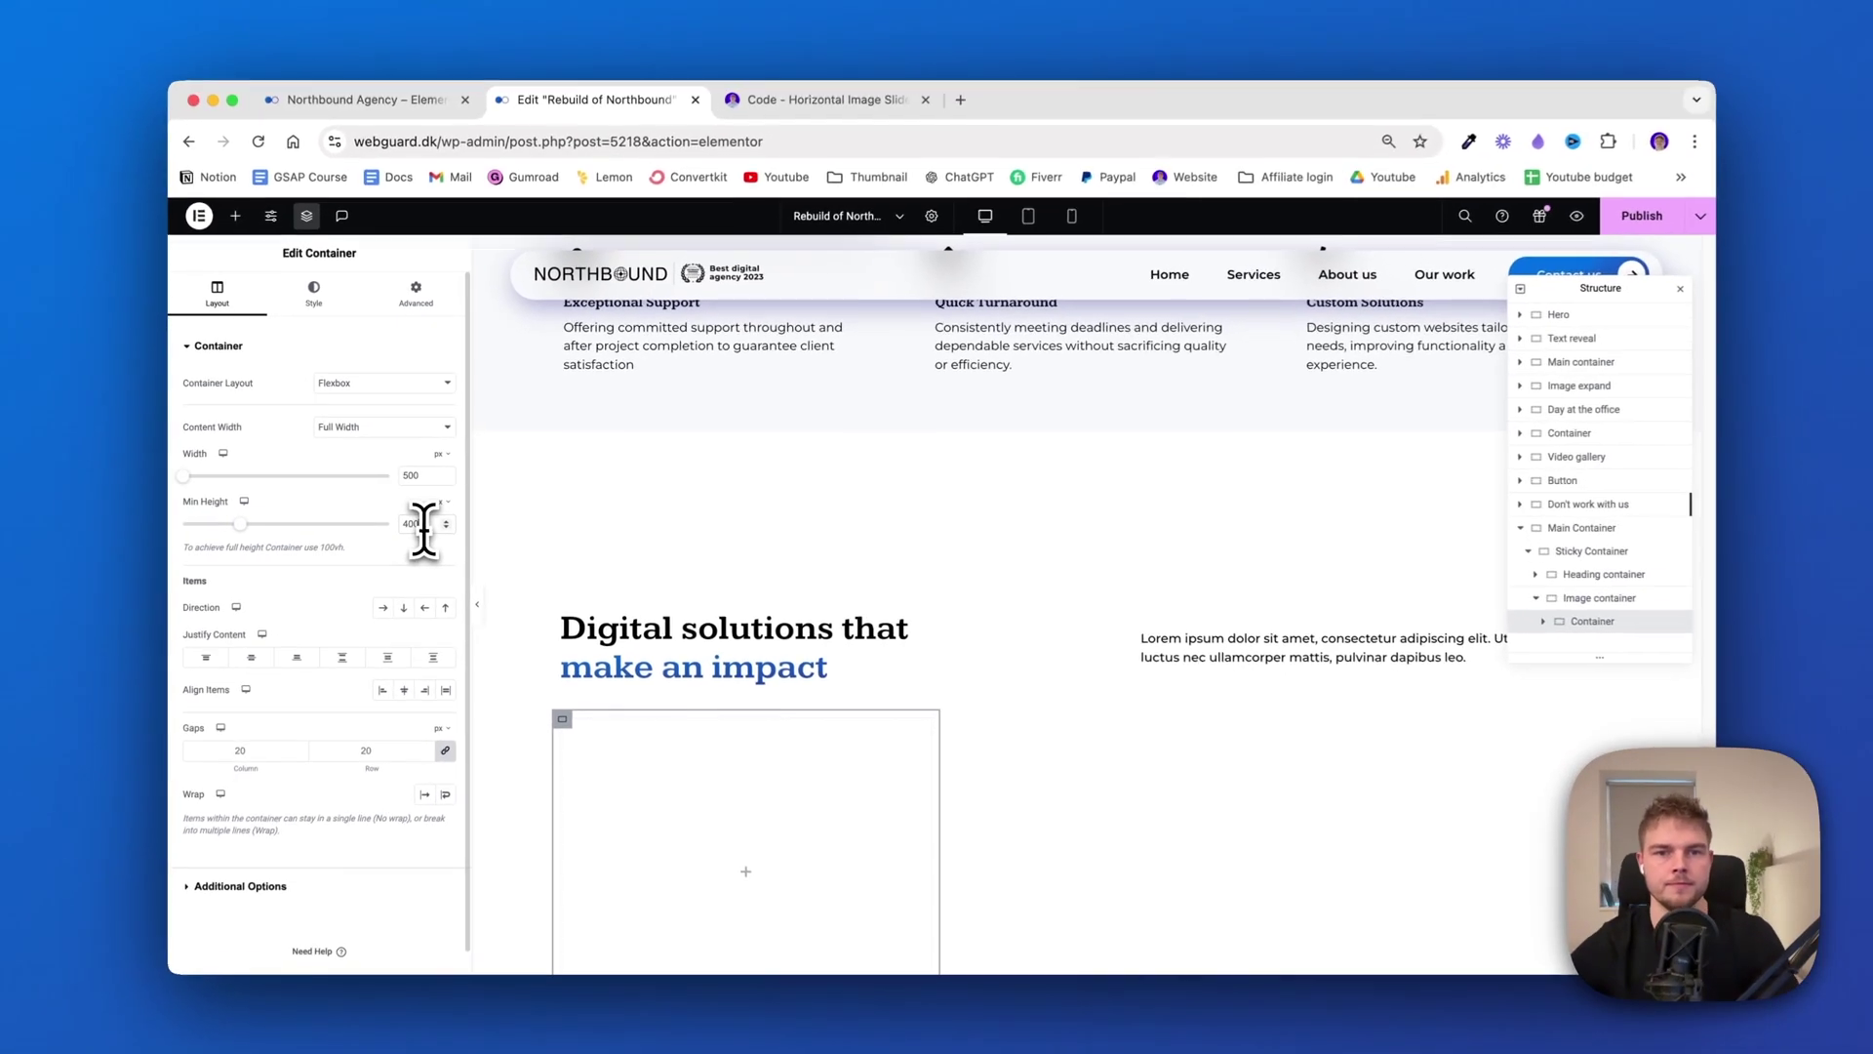
# Give the inner container a Classic background using the media library photo of a man at his computer, twoday-situation-aarhus-163-1280-1.webp
pyautogui.click(320, 297)
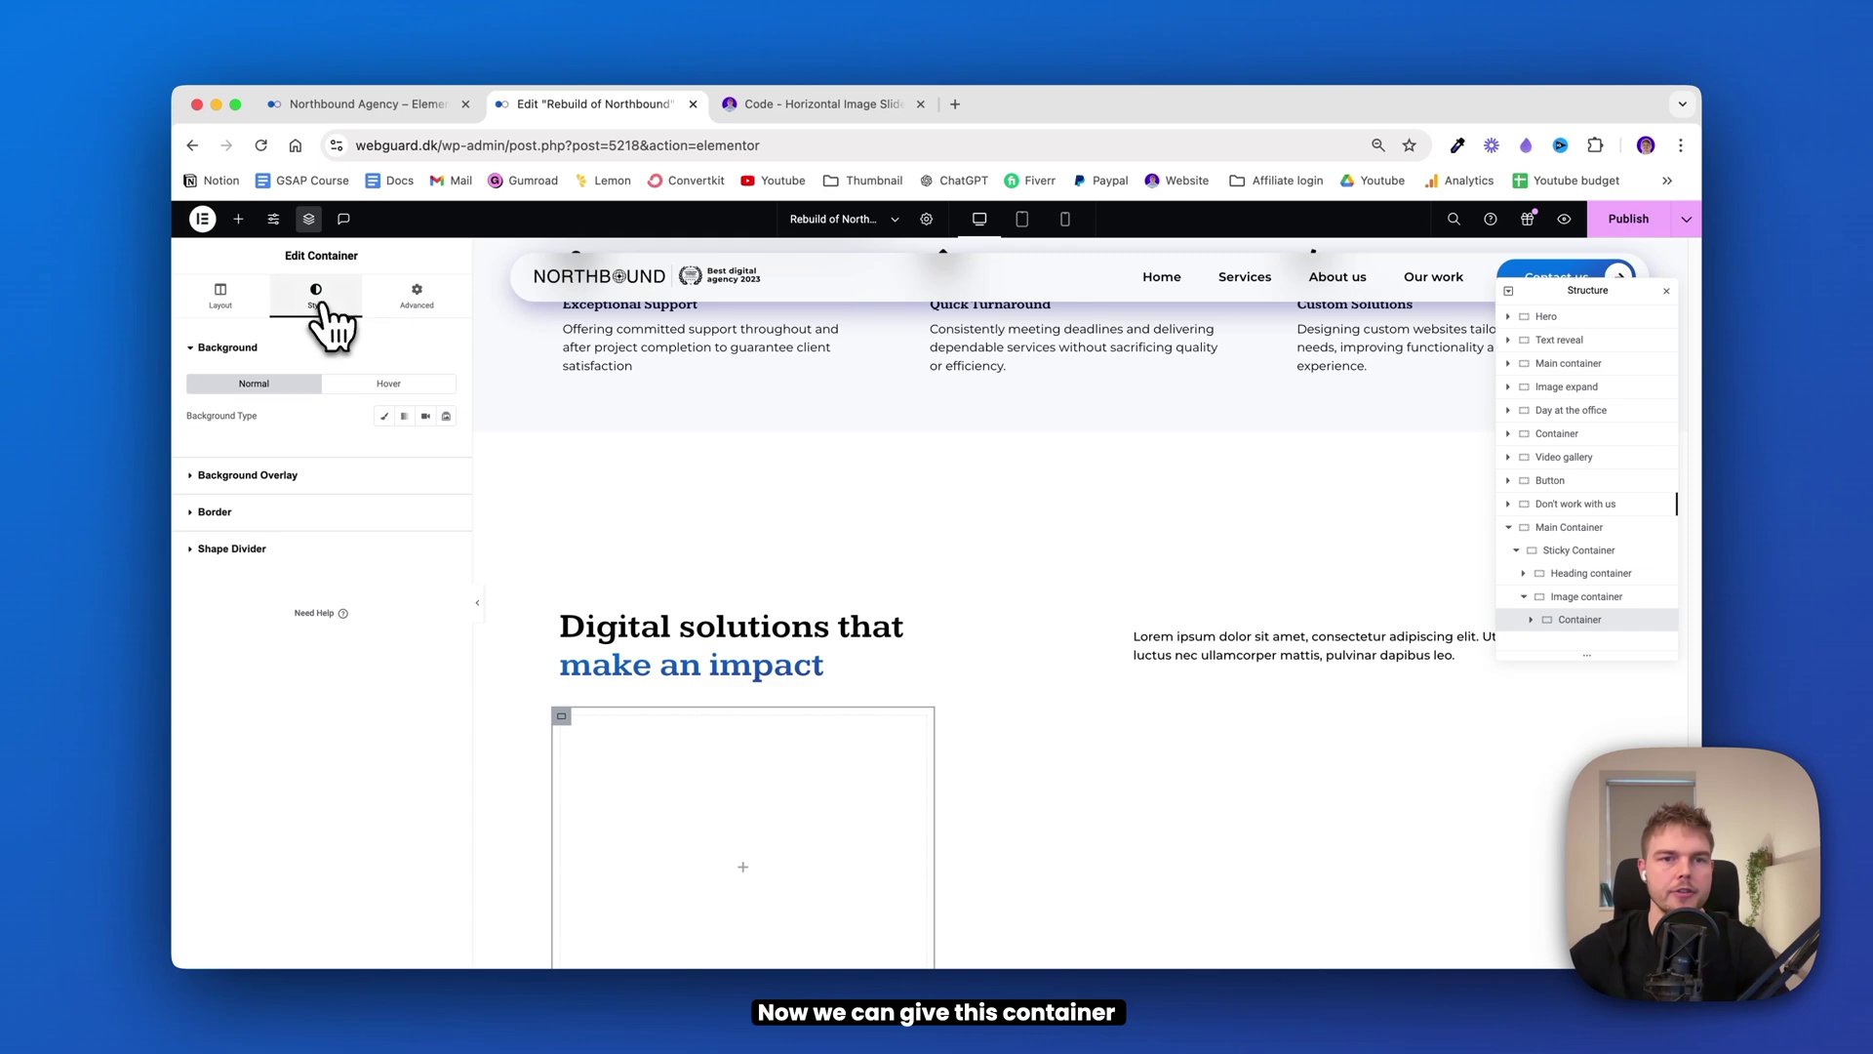
pyautogui.click(385, 417)
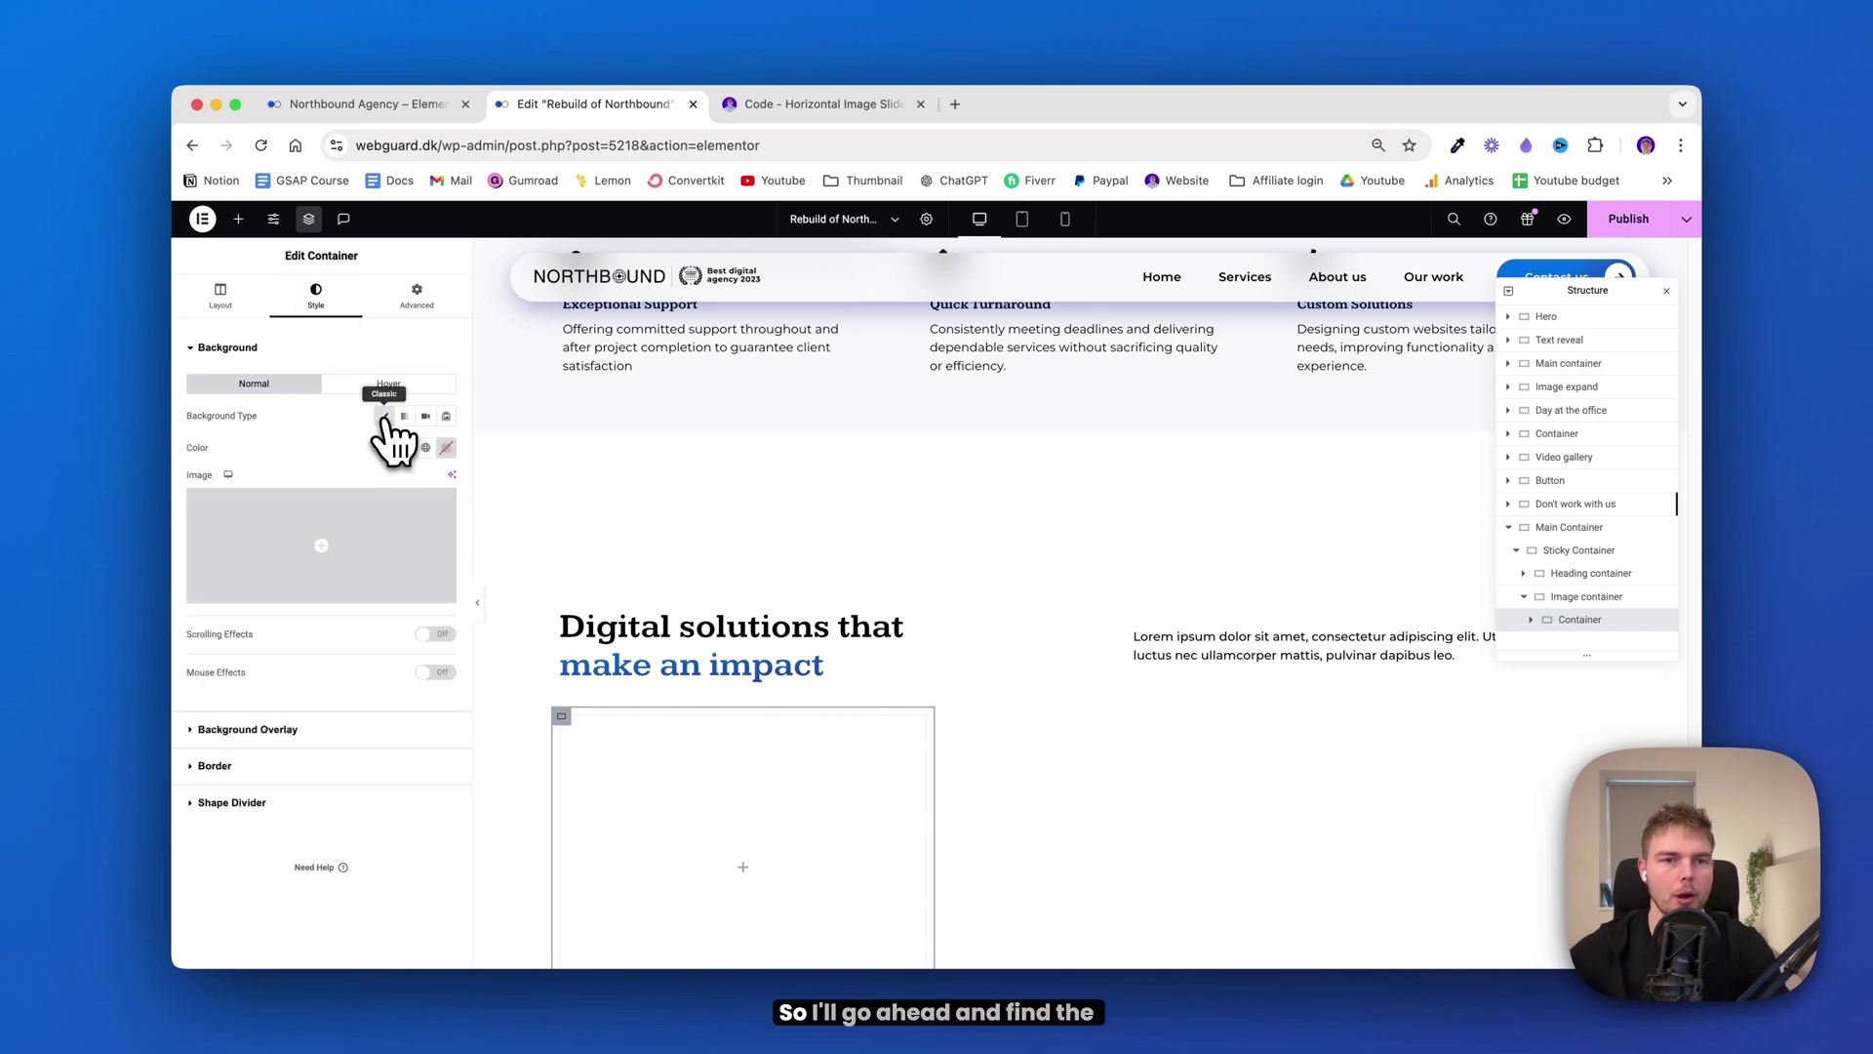
pyautogui.click(386, 551)
pyautogui.click(730, 398)
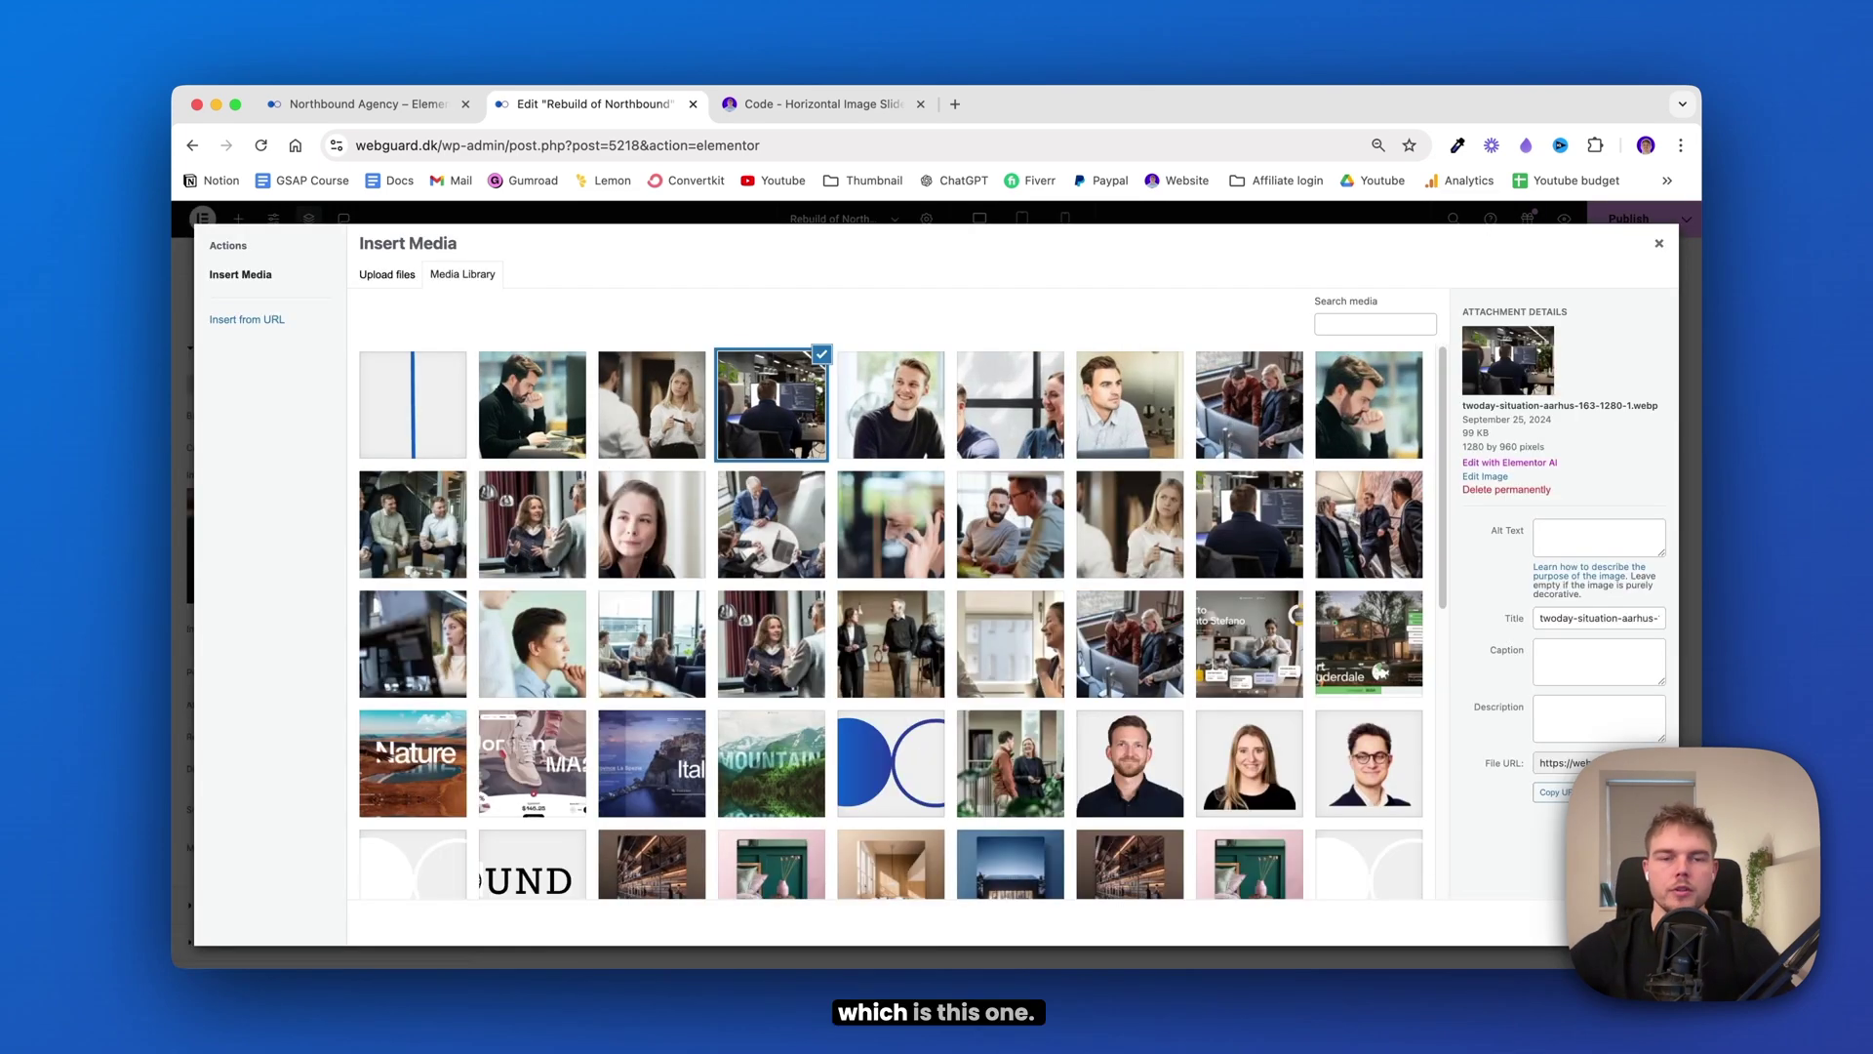
pyautogui.click(1619, 921)
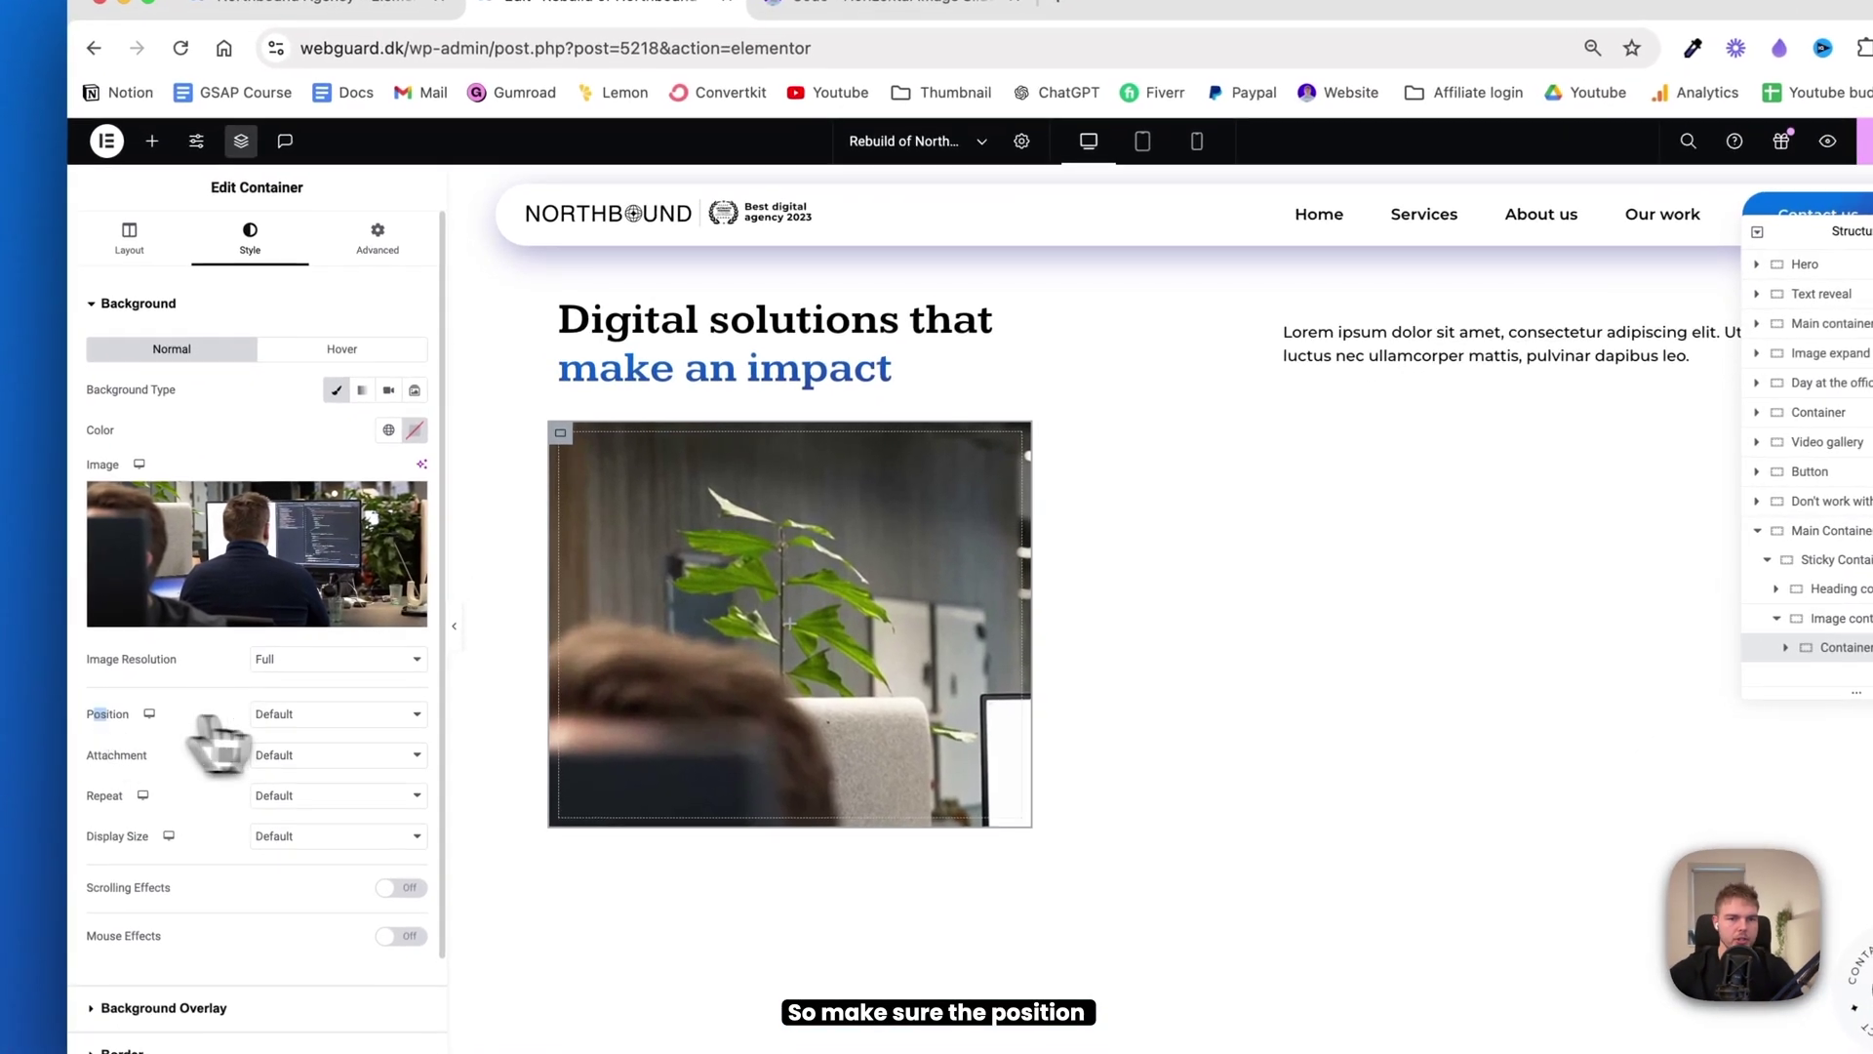
# Set the background image's position to Center Center and repeat to No-repeat, keeping attachment at Default
pyautogui.click(337, 672)
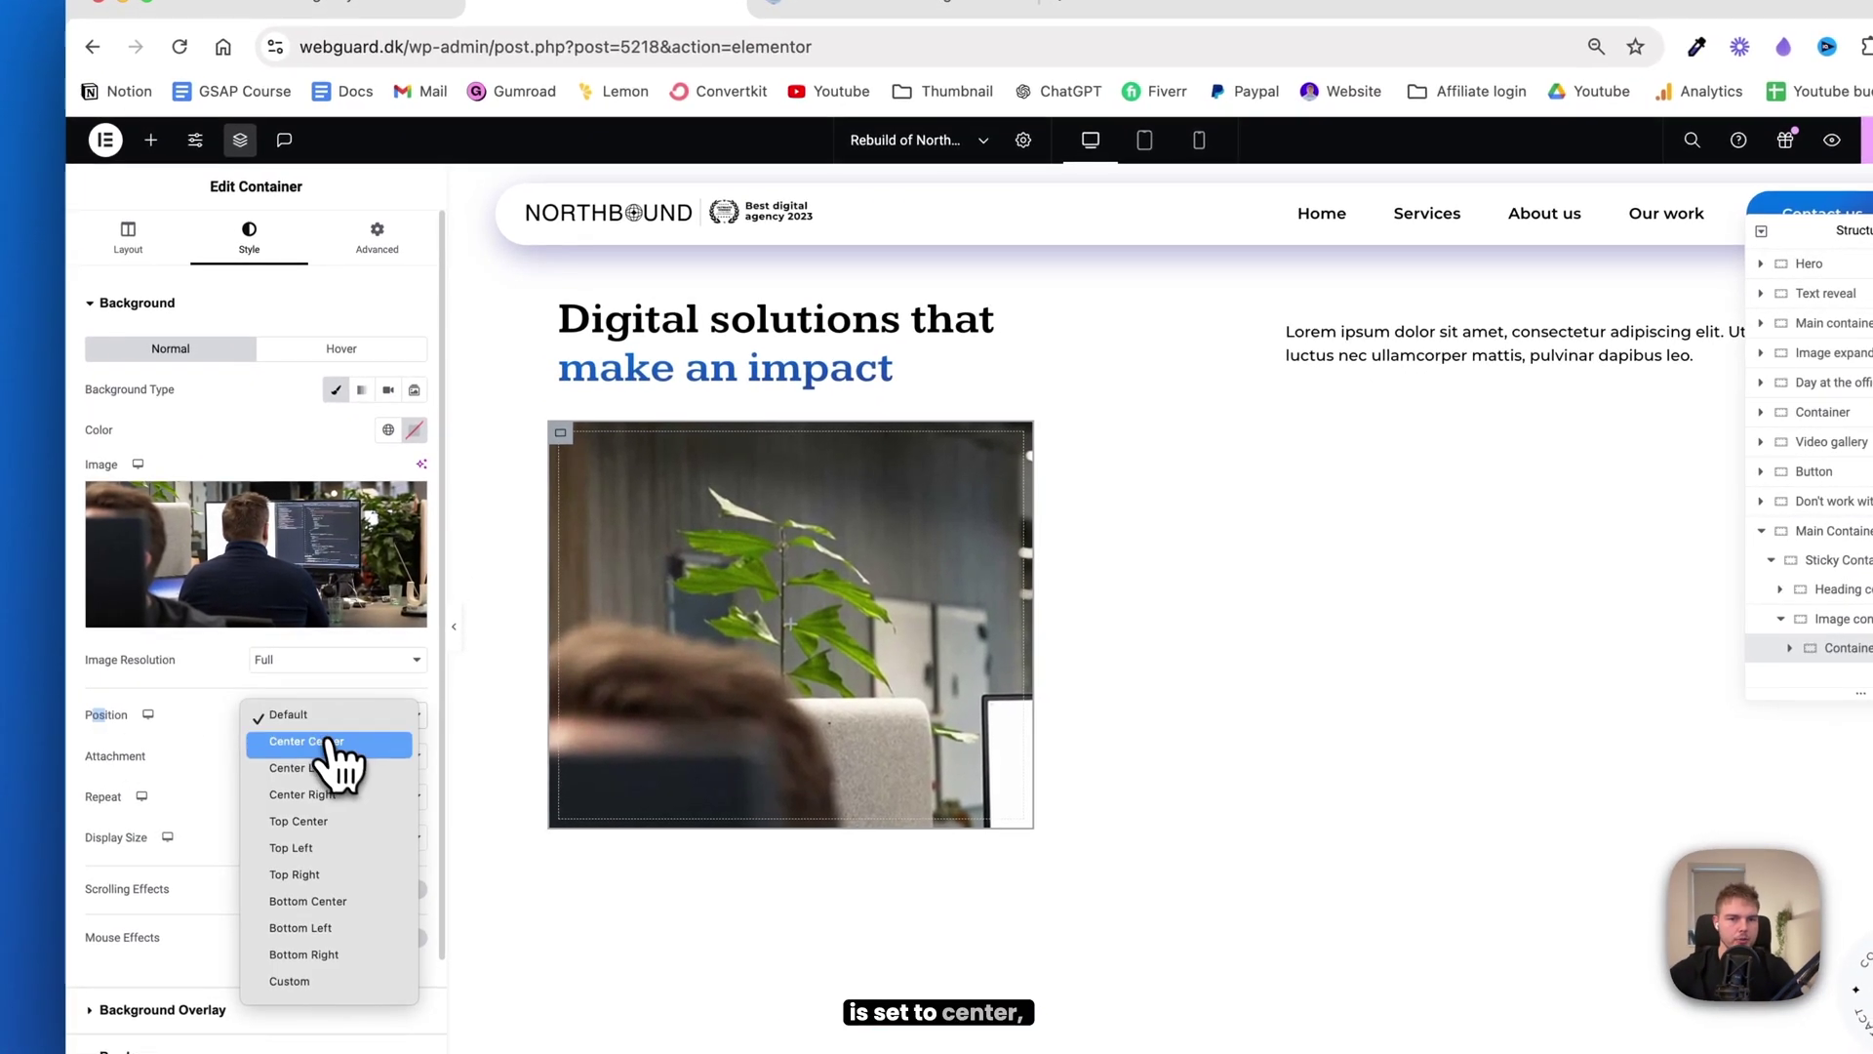
pyautogui.click(383, 701)
pyautogui.click(334, 753)
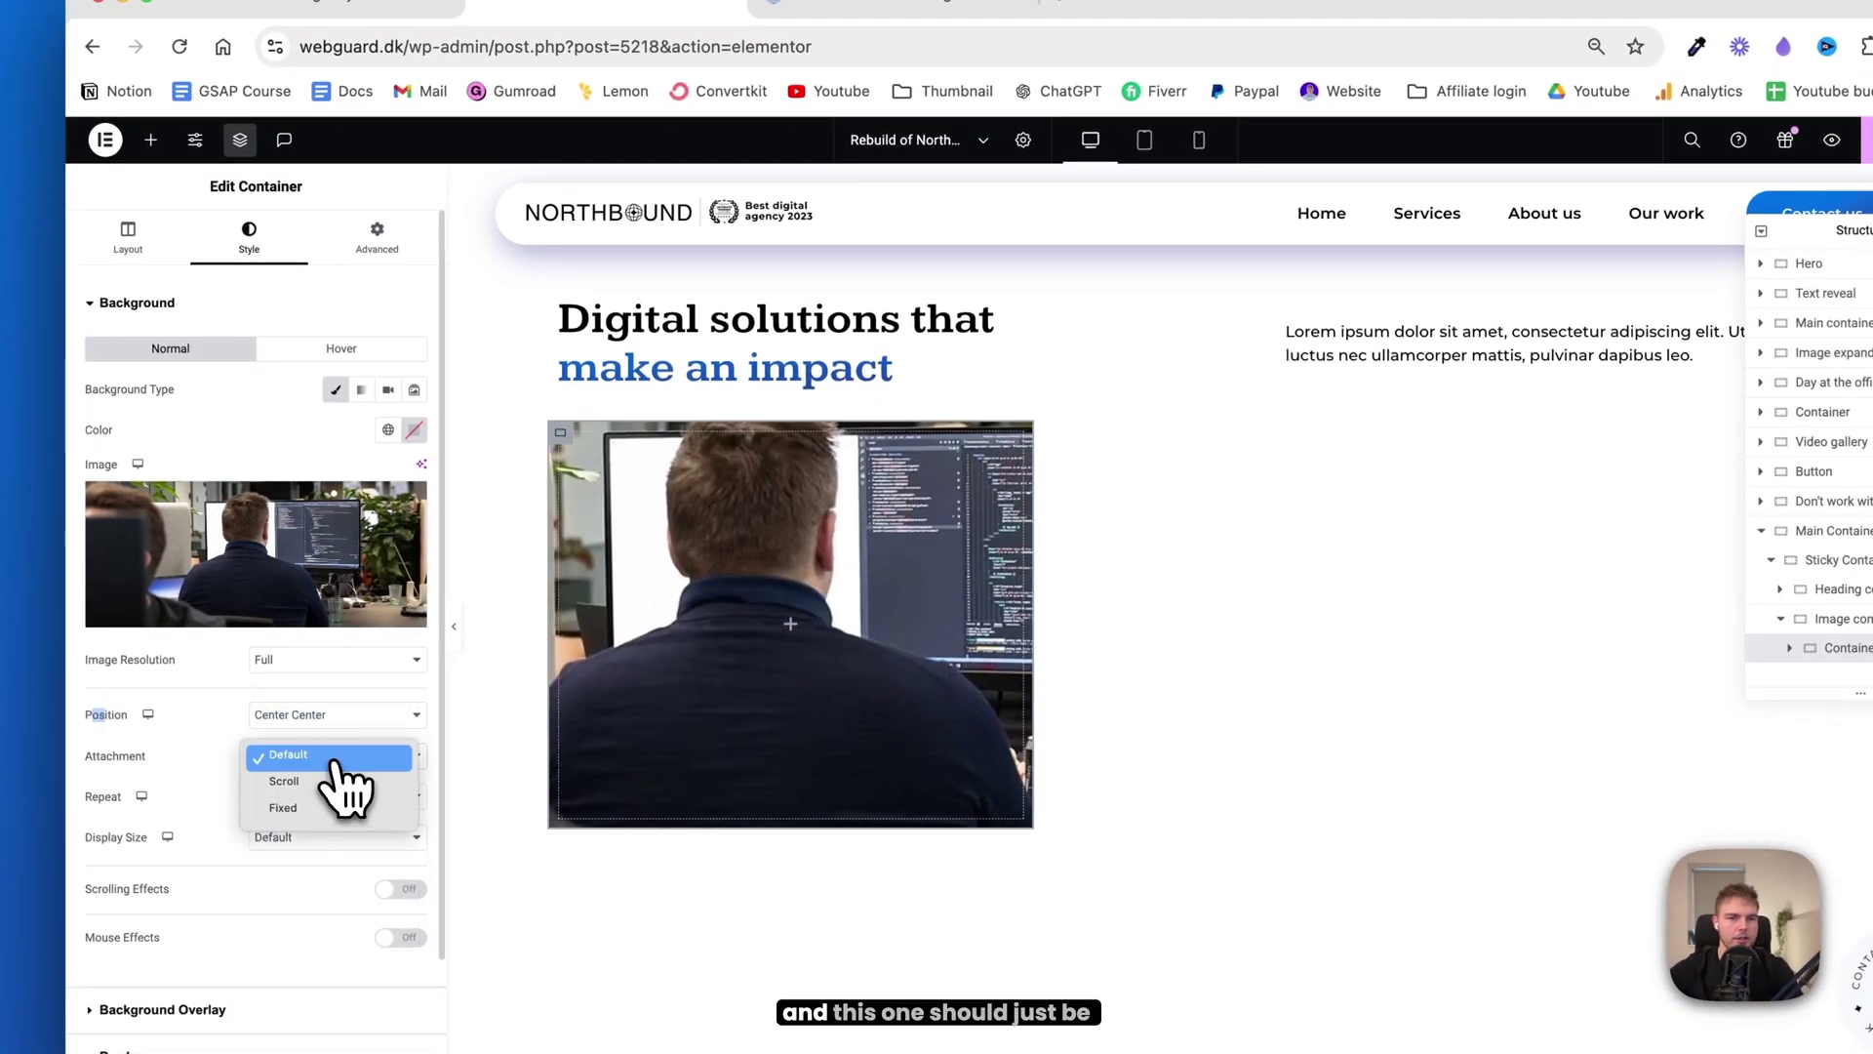
pyautogui.press('Escape')
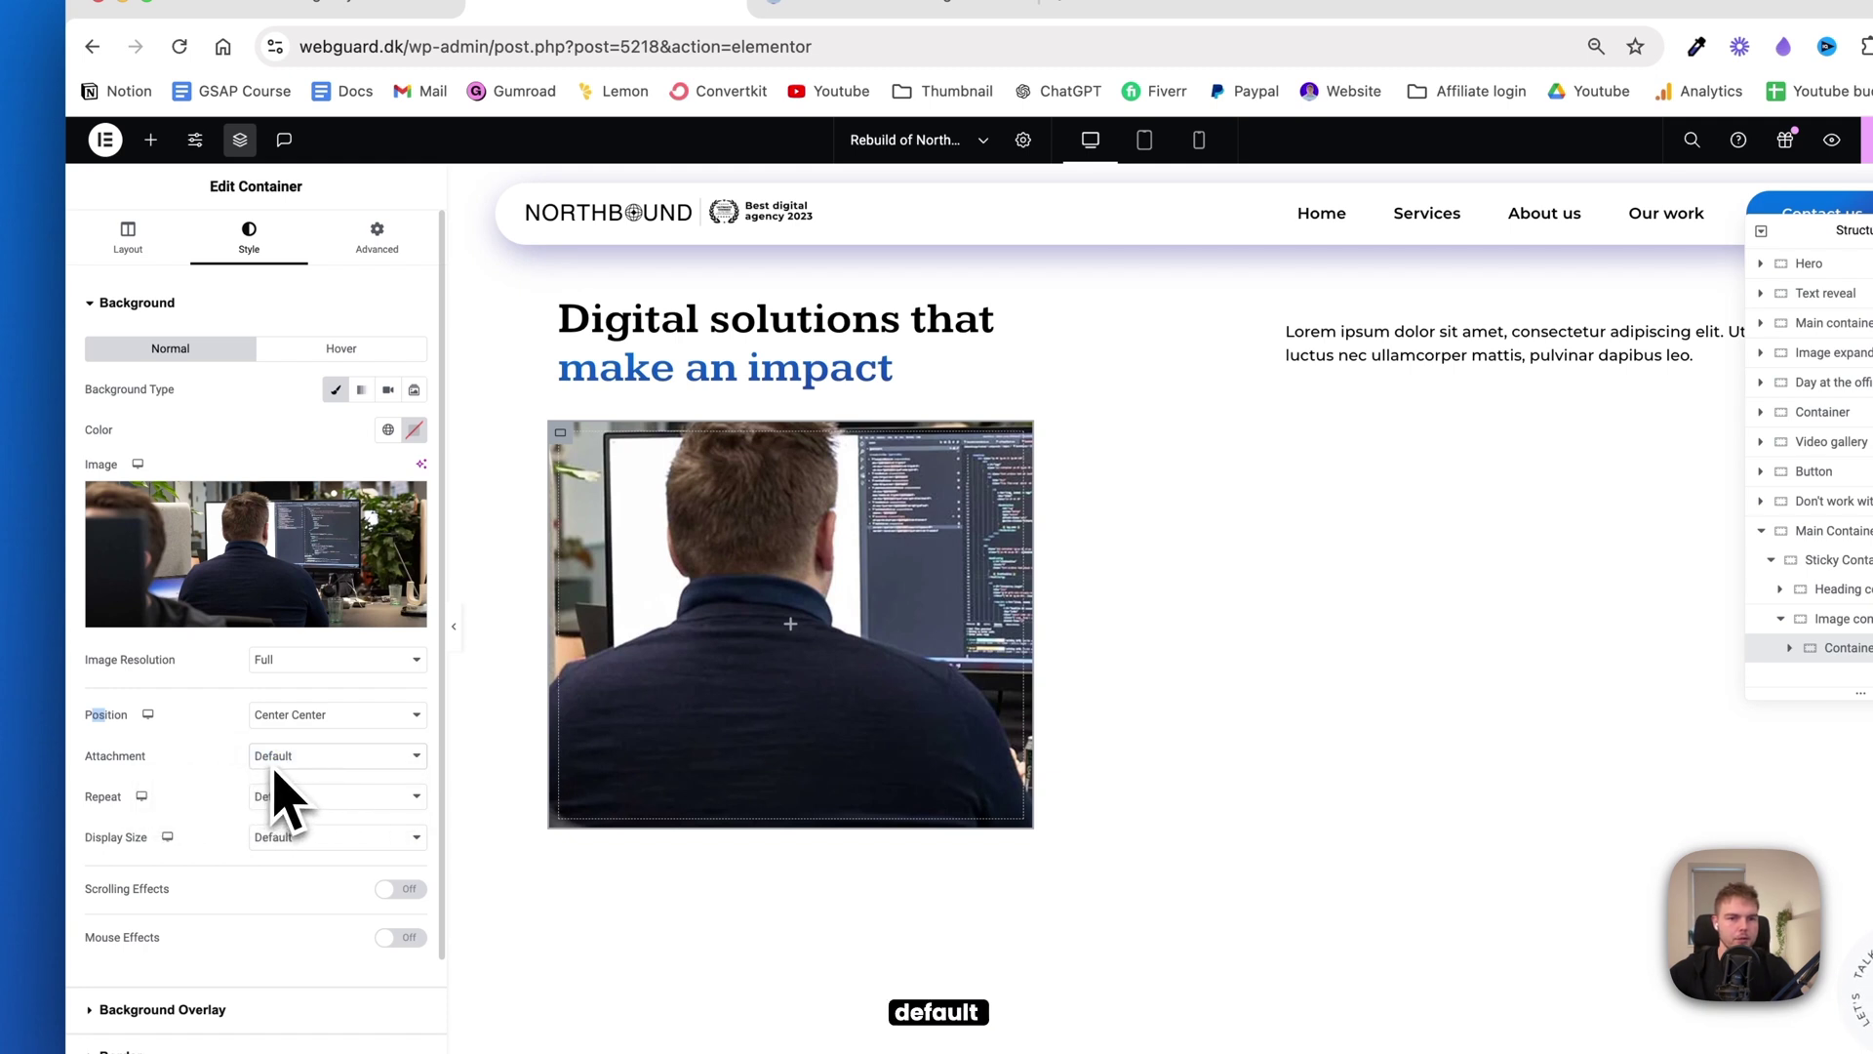
pyautogui.click(298, 796)
pyautogui.click(335, 825)
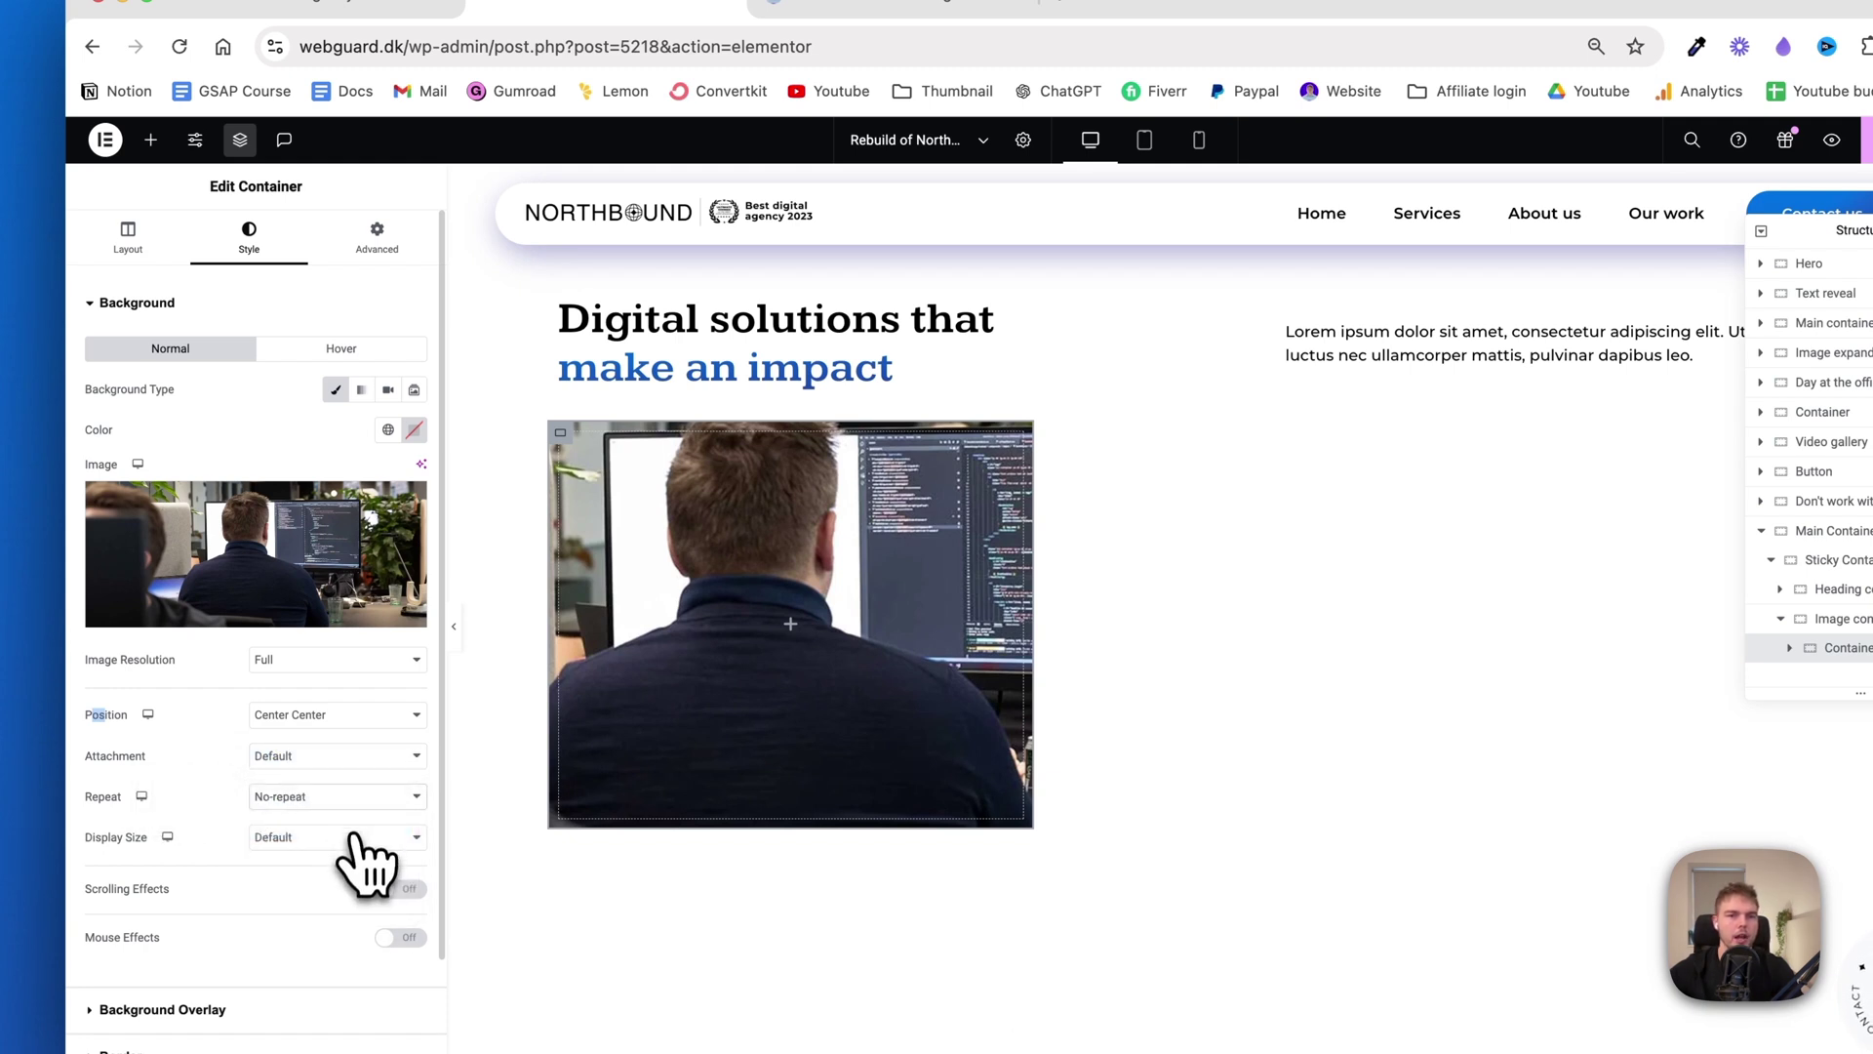
# Set the background image's display size to Custom with a width of 110%
pyautogui.click(352, 845)
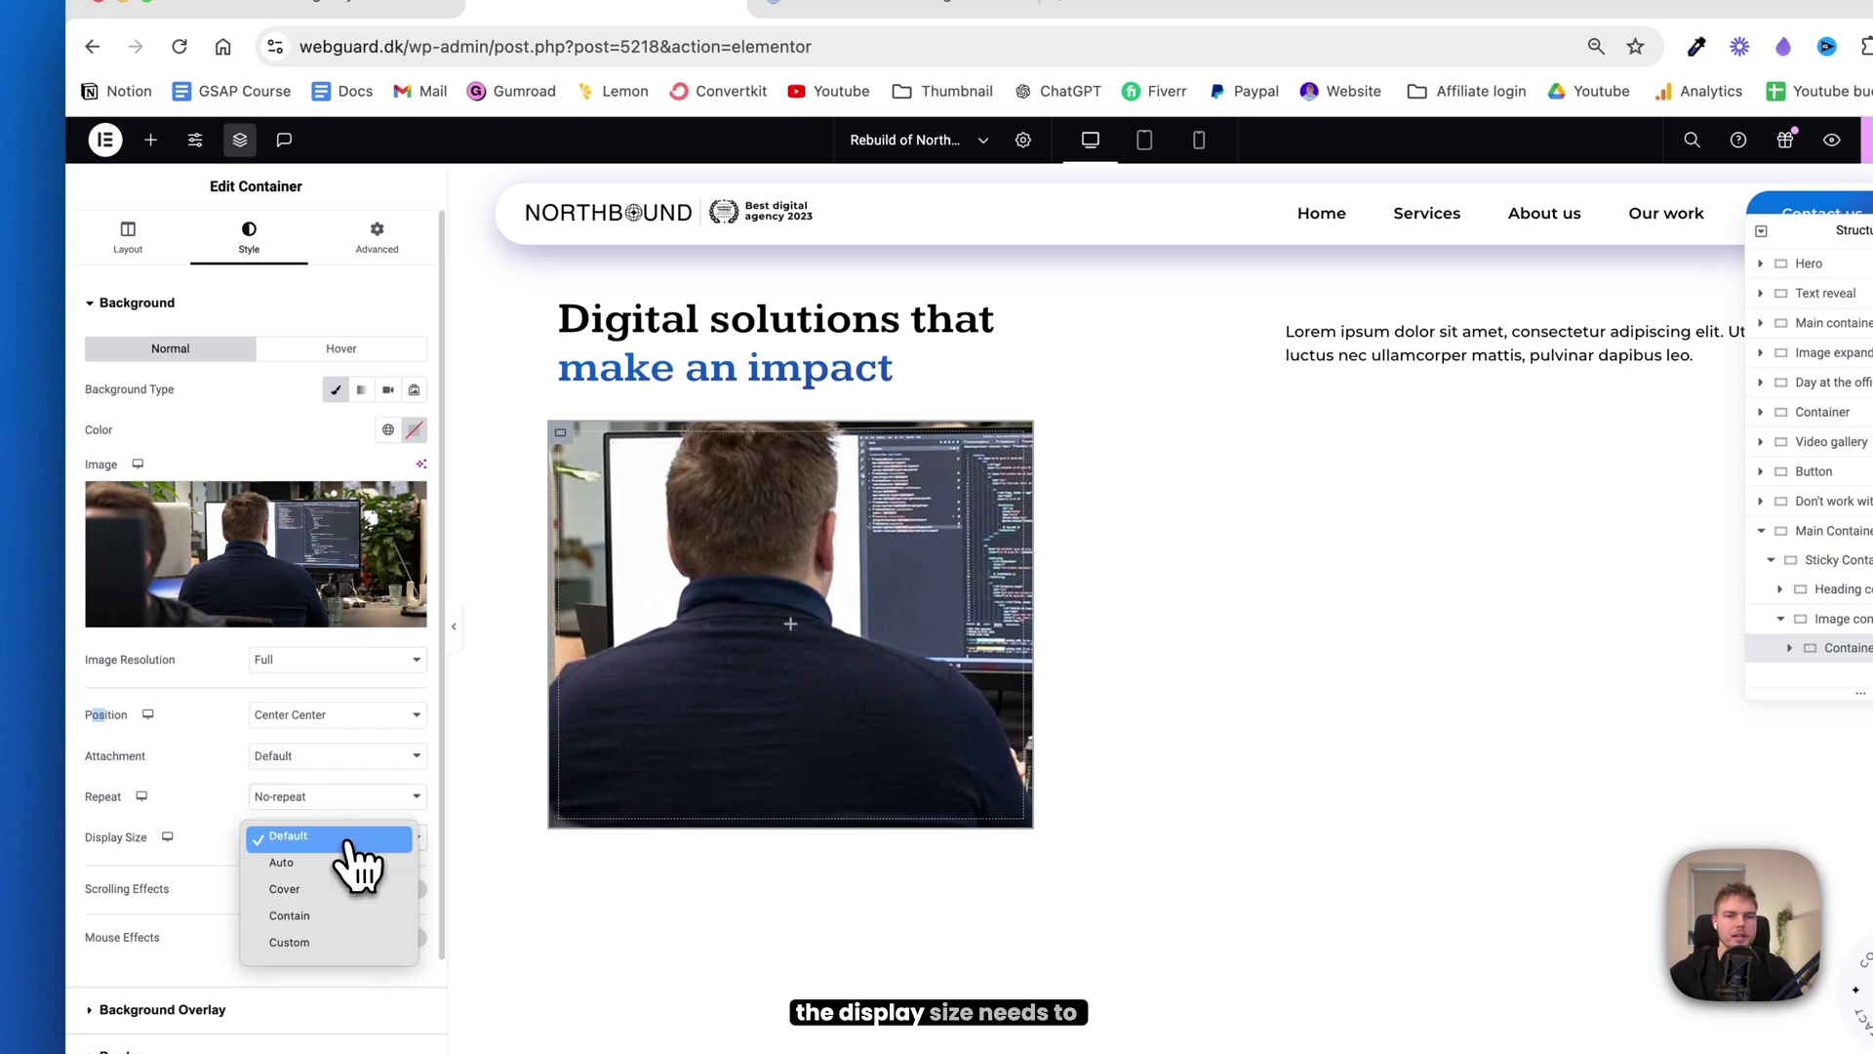
pyautogui.click(331, 942)
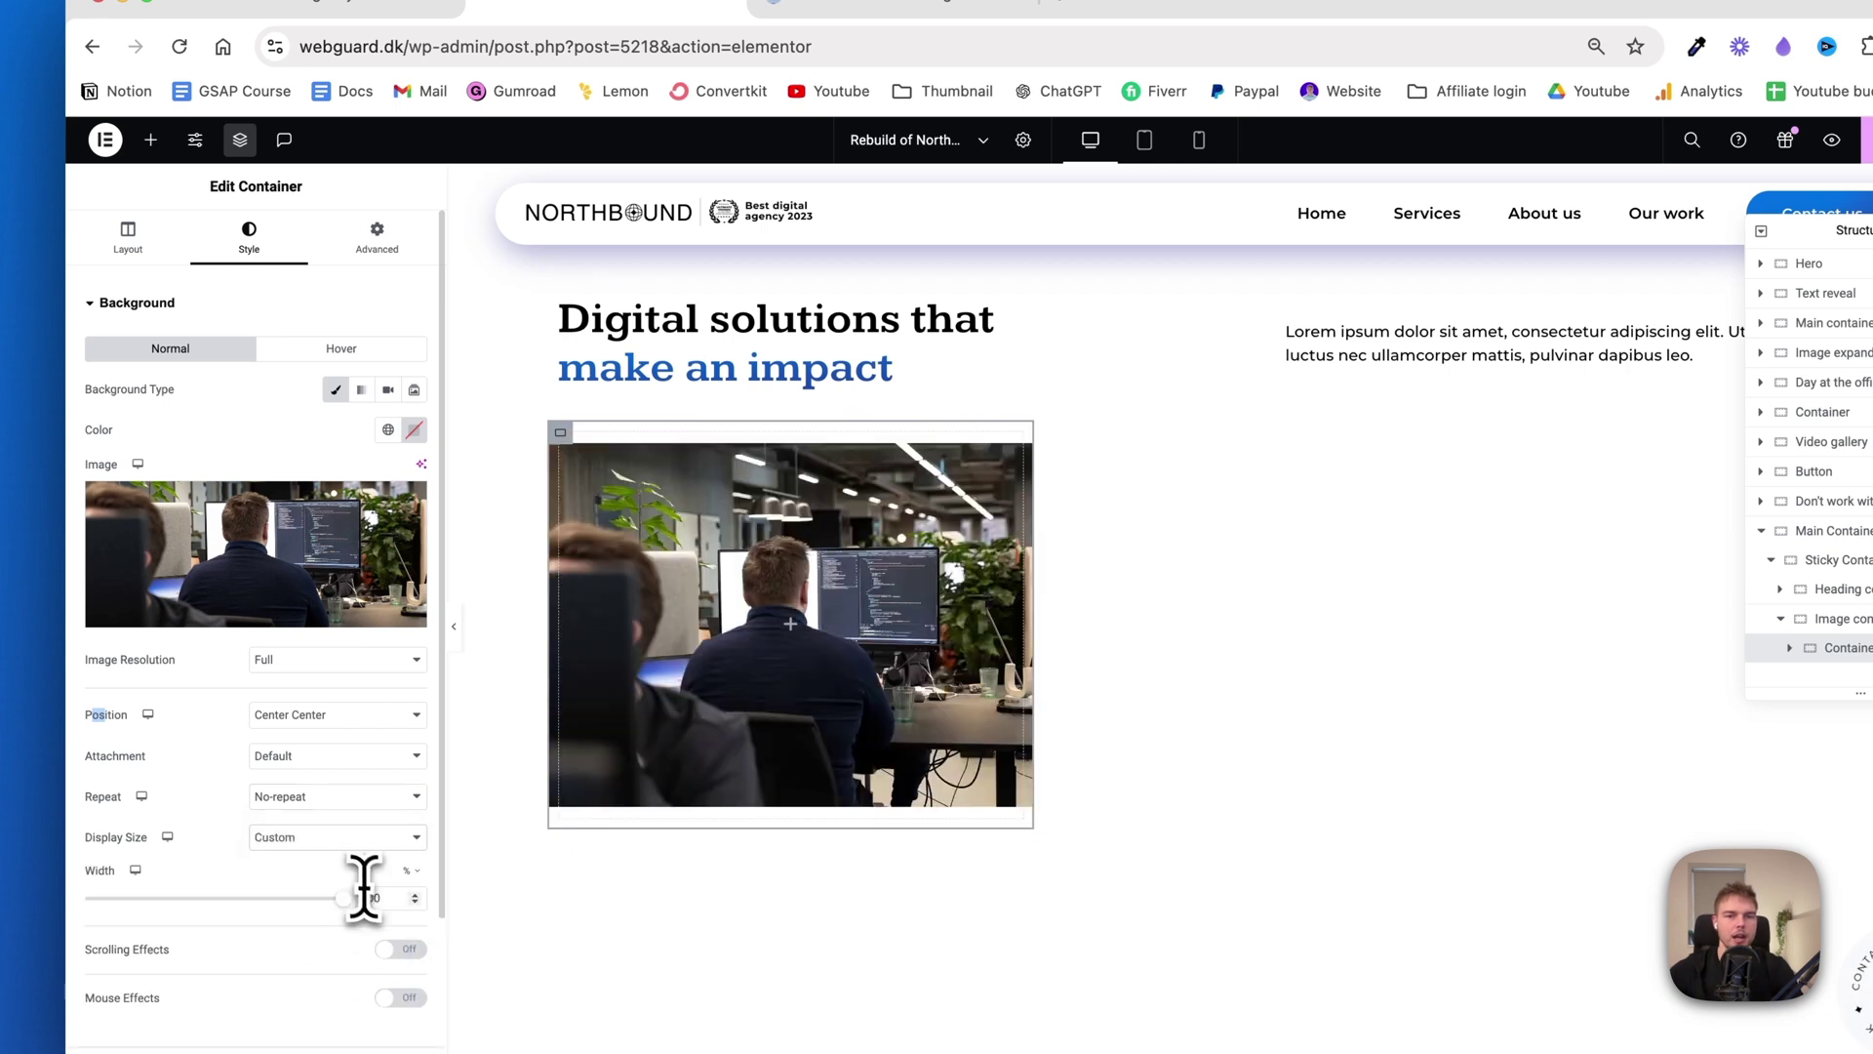
pyautogui.write('100')
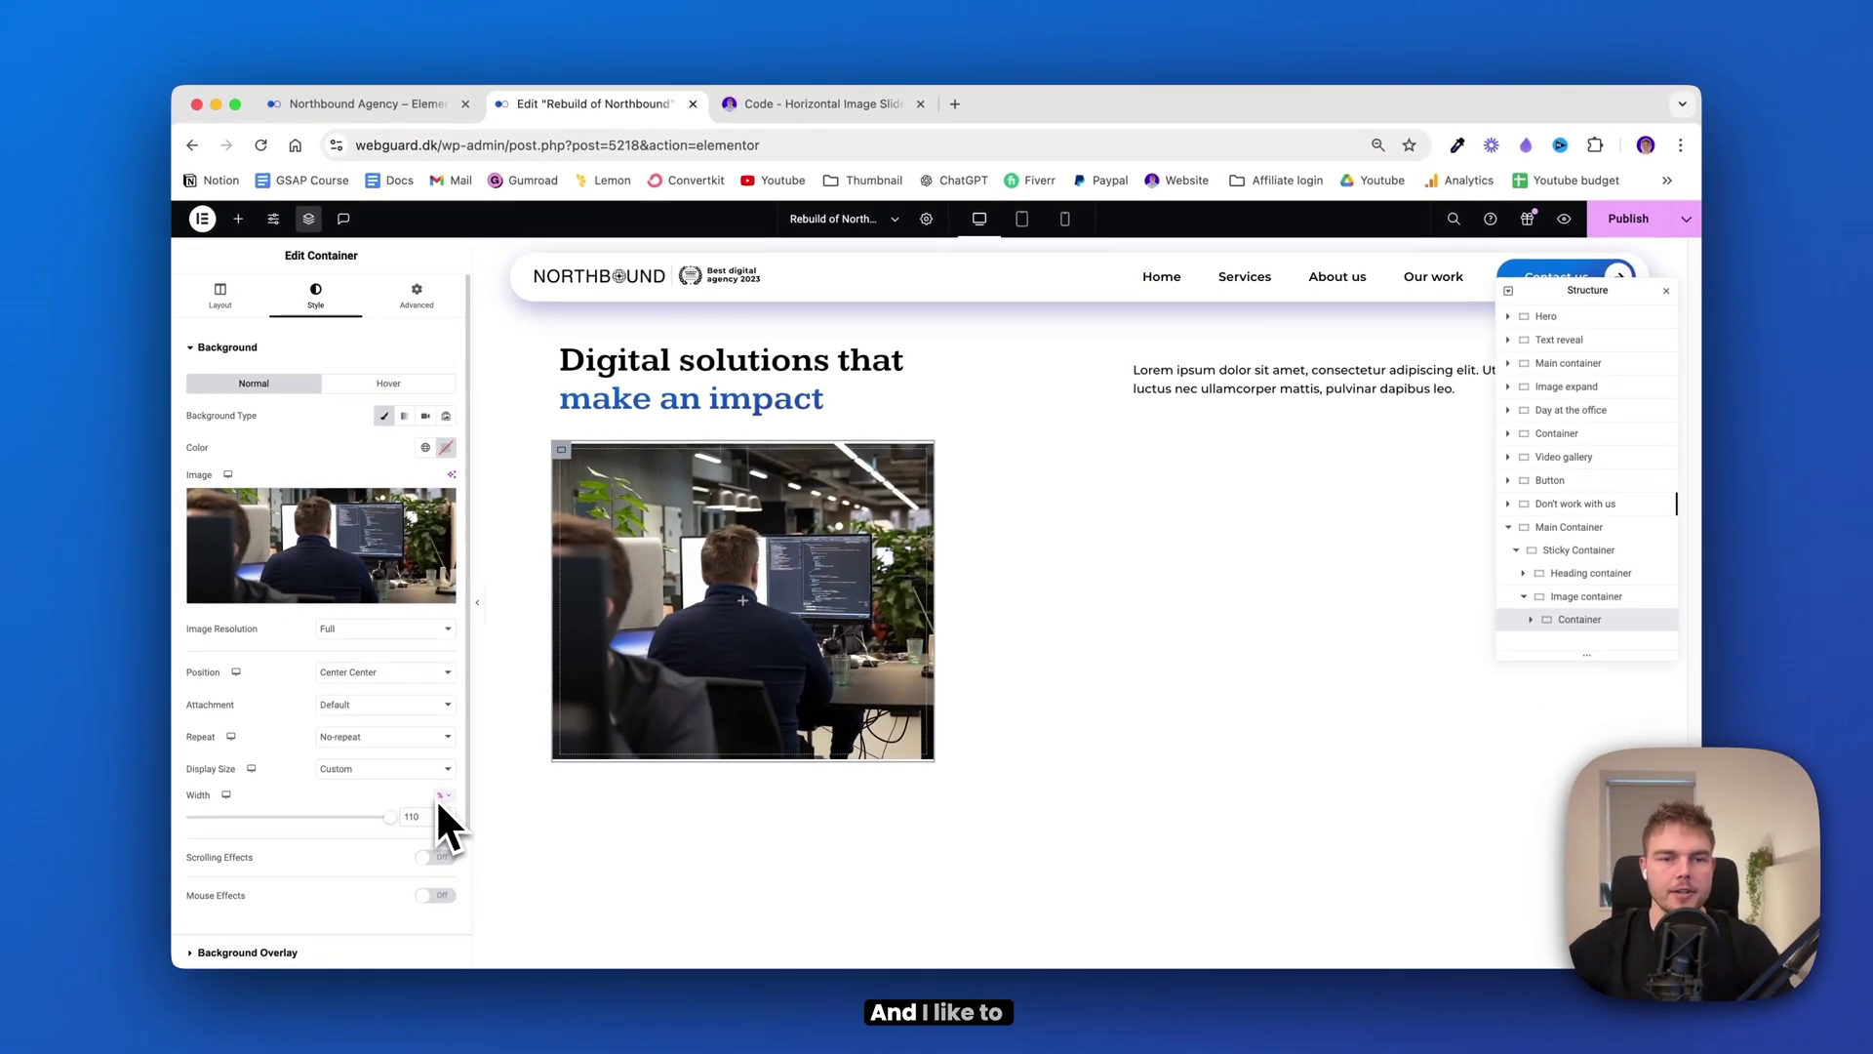
# Add a gradient background overlay to the inner container, with a fully transparent first color and a black second color
pyautogui.scroll(-3, 435, 798)
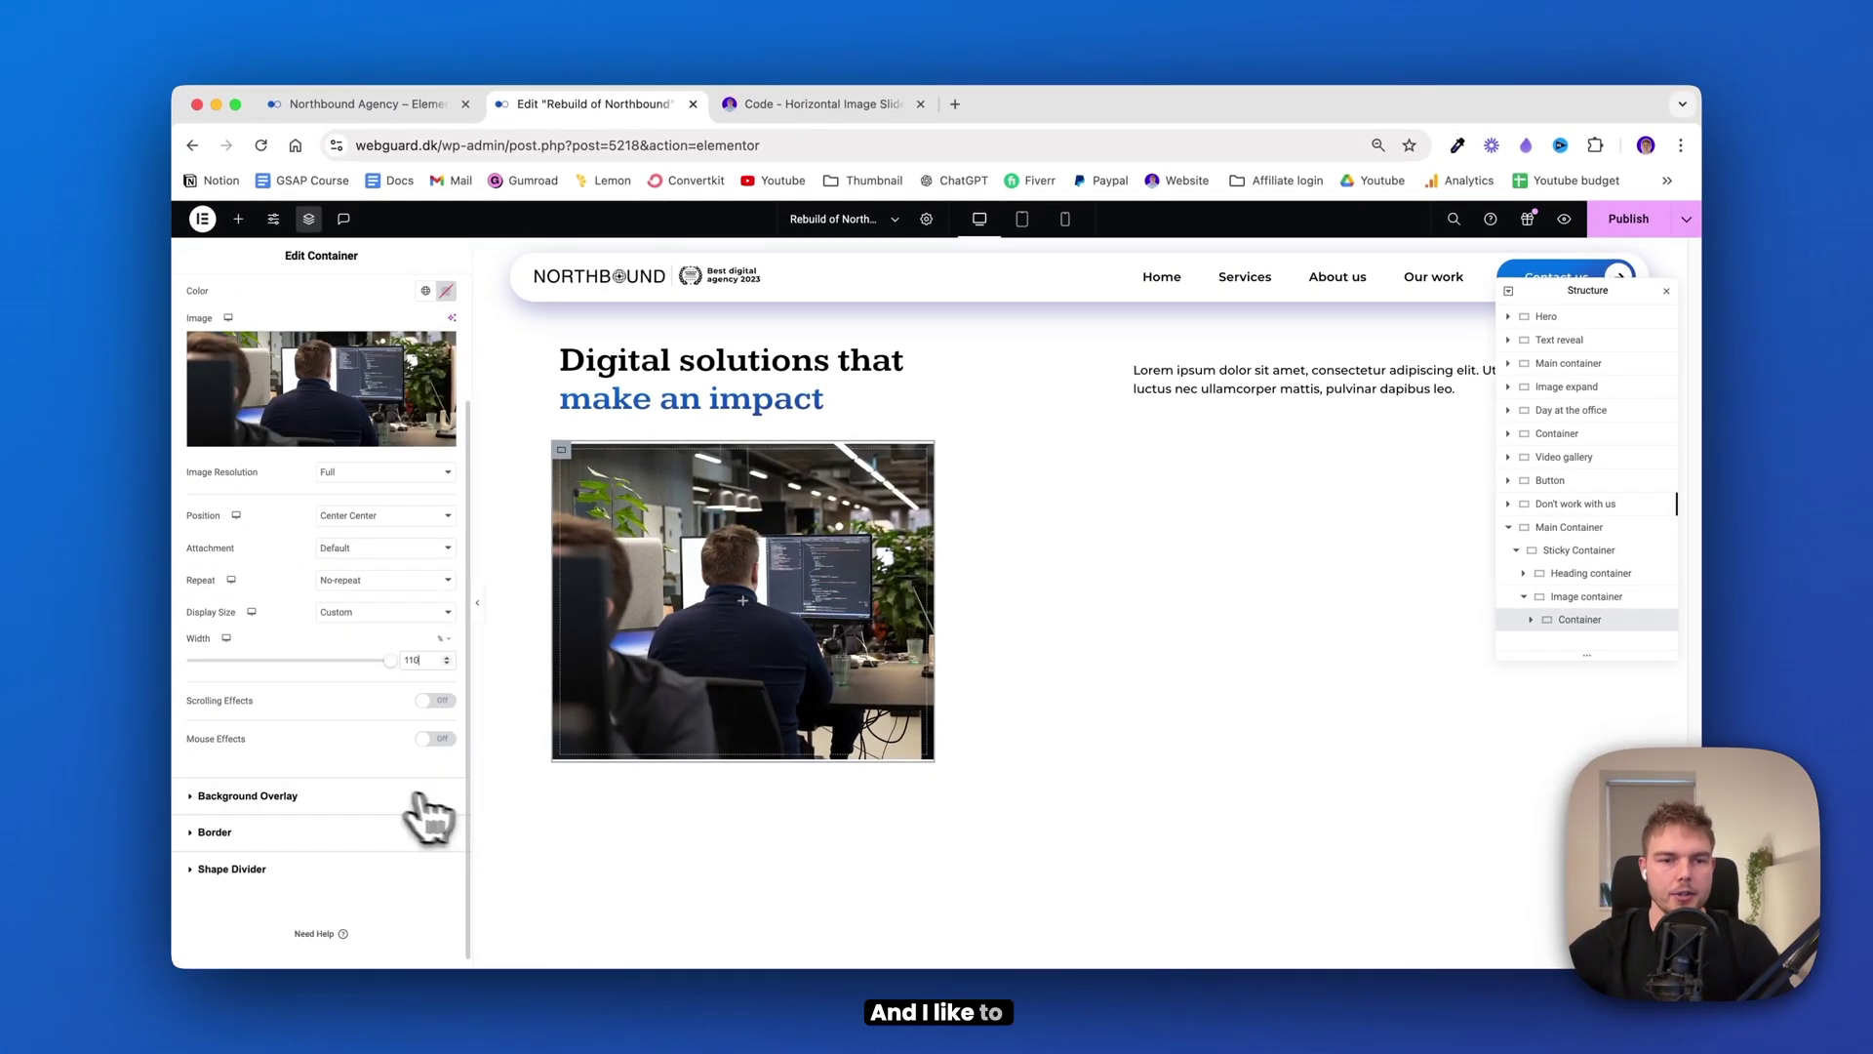
pyautogui.click(289, 798)
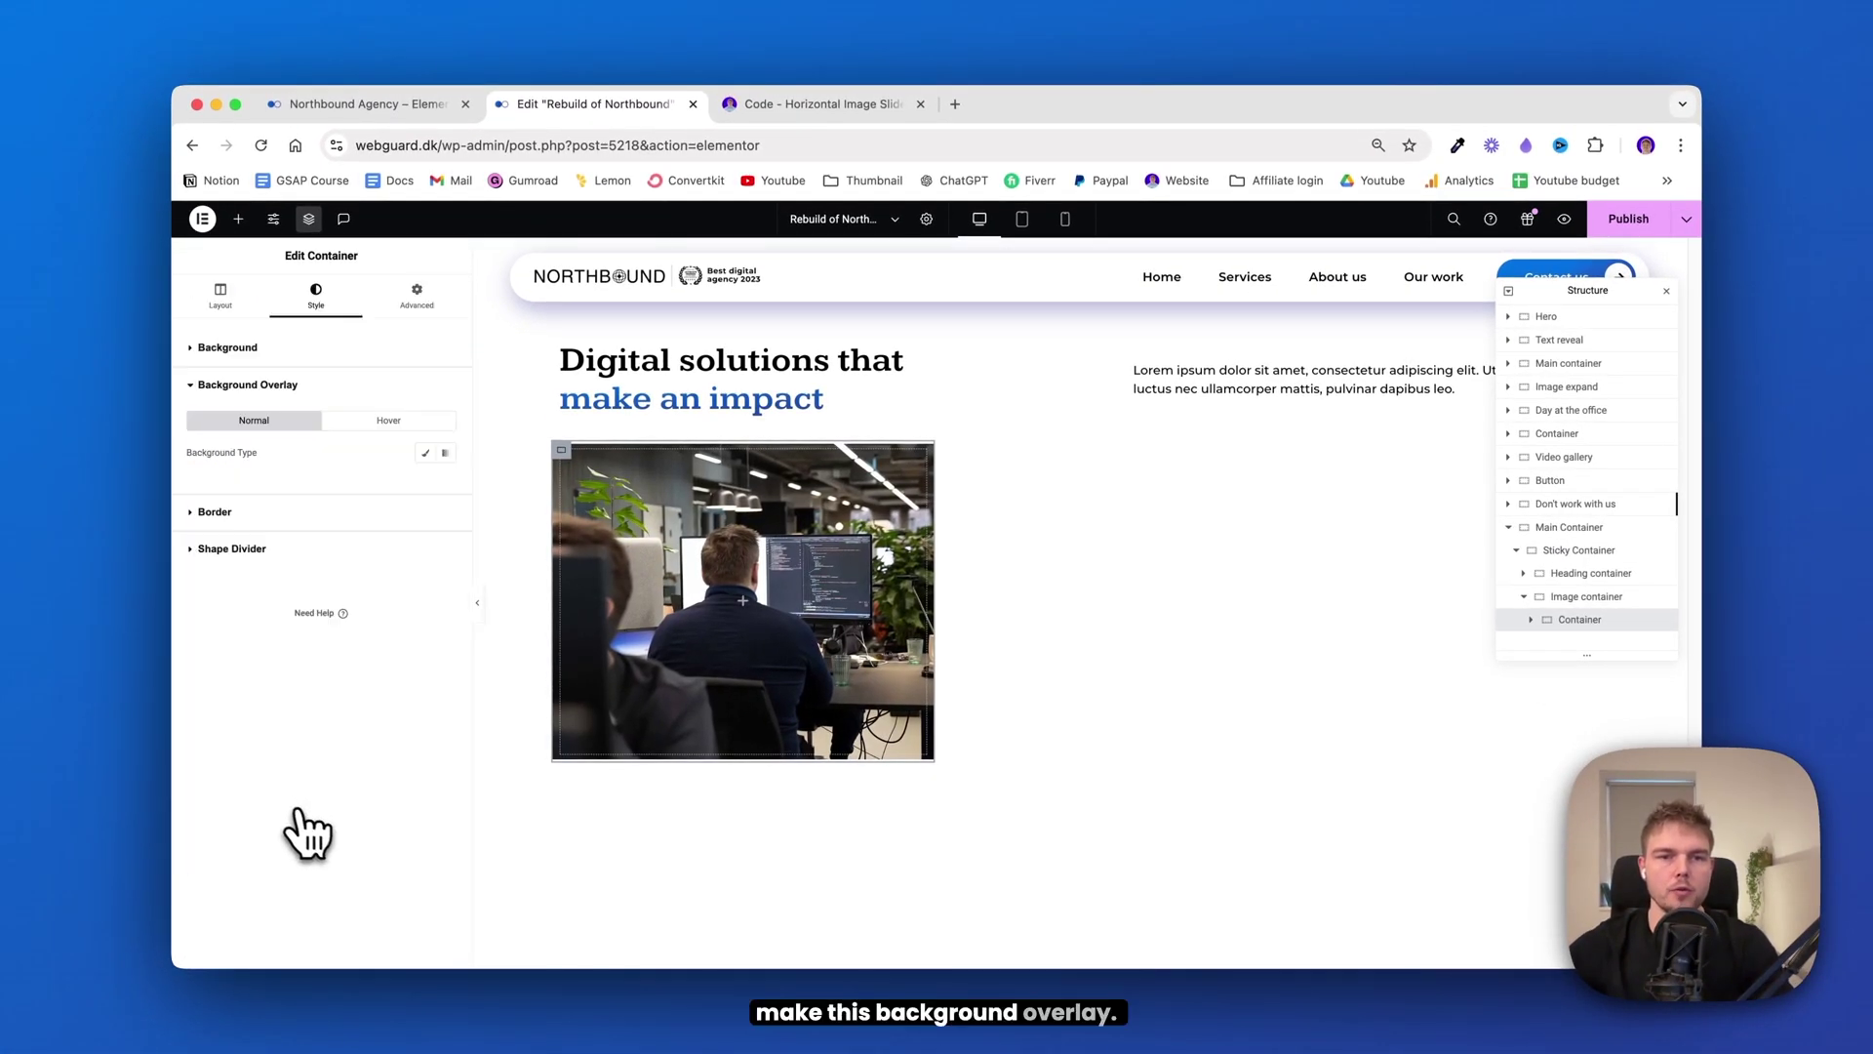
pyautogui.click(446, 454)
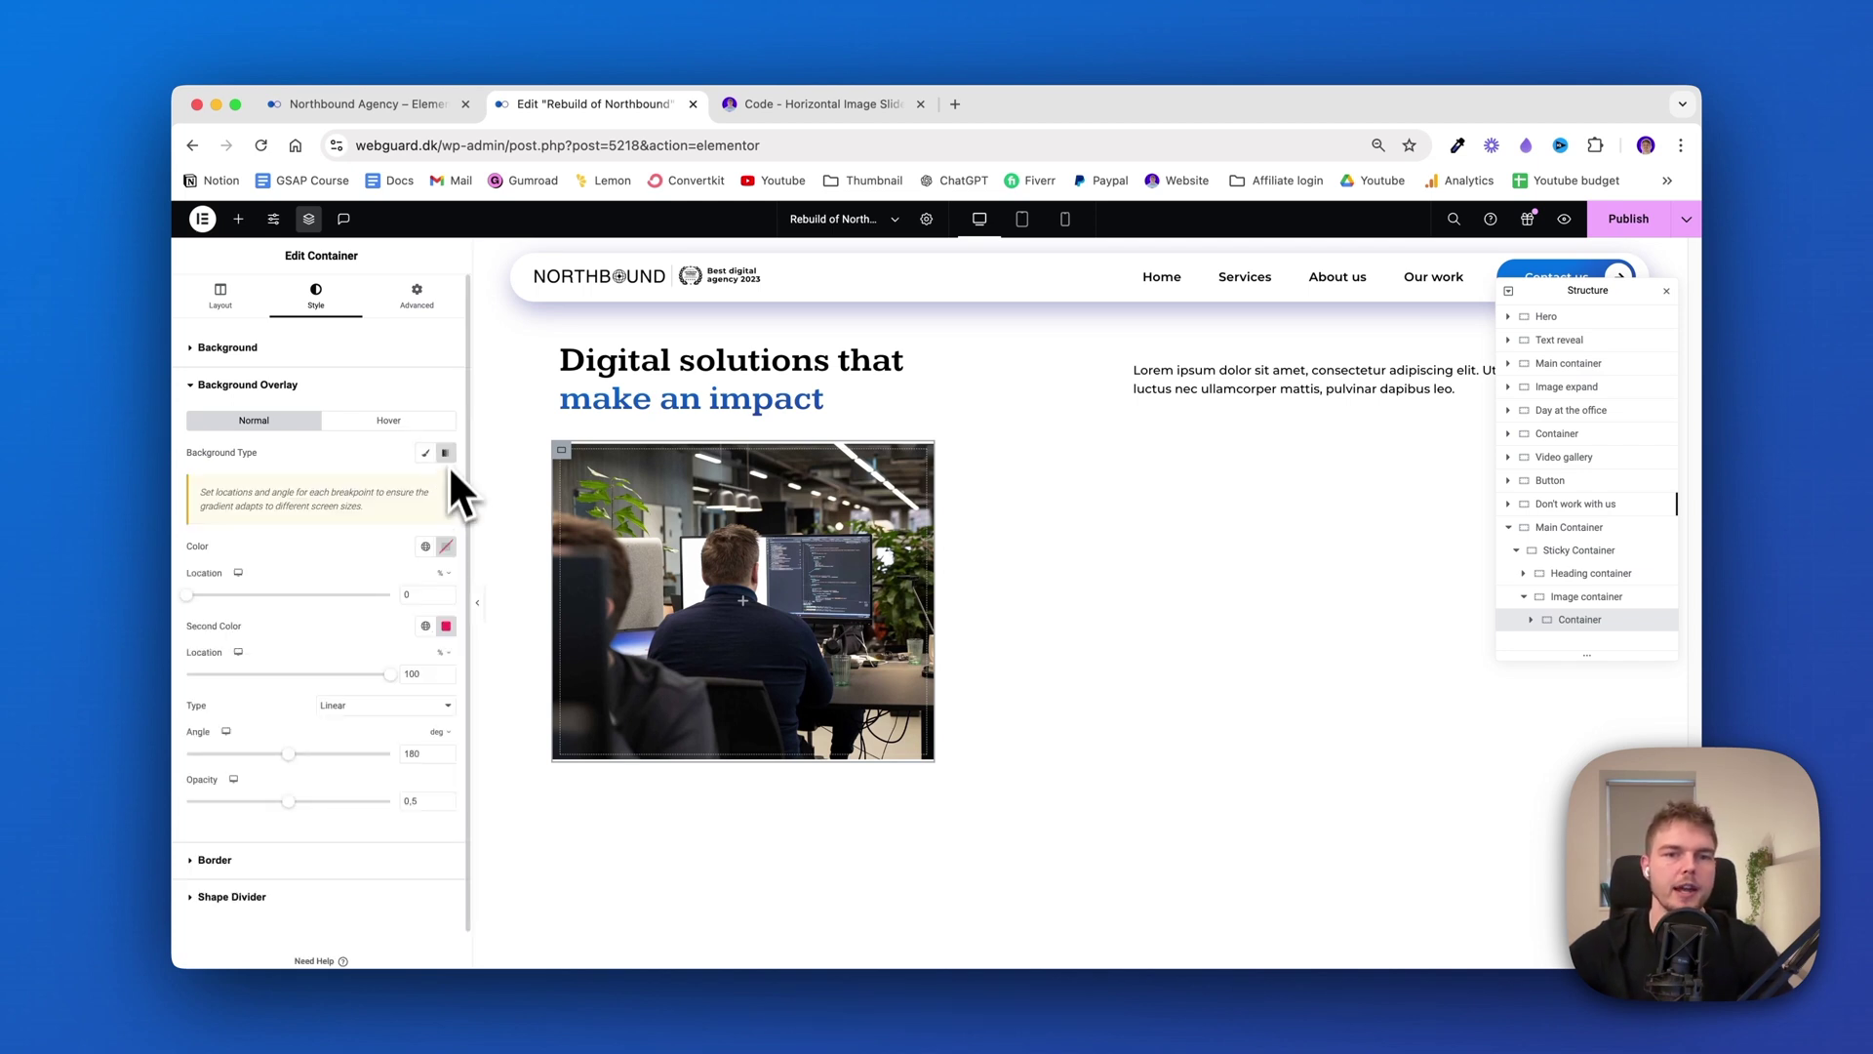
pyautogui.click(446, 546)
pyautogui.moveTo(442, 750); pyautogui.dragTo(318, 757)
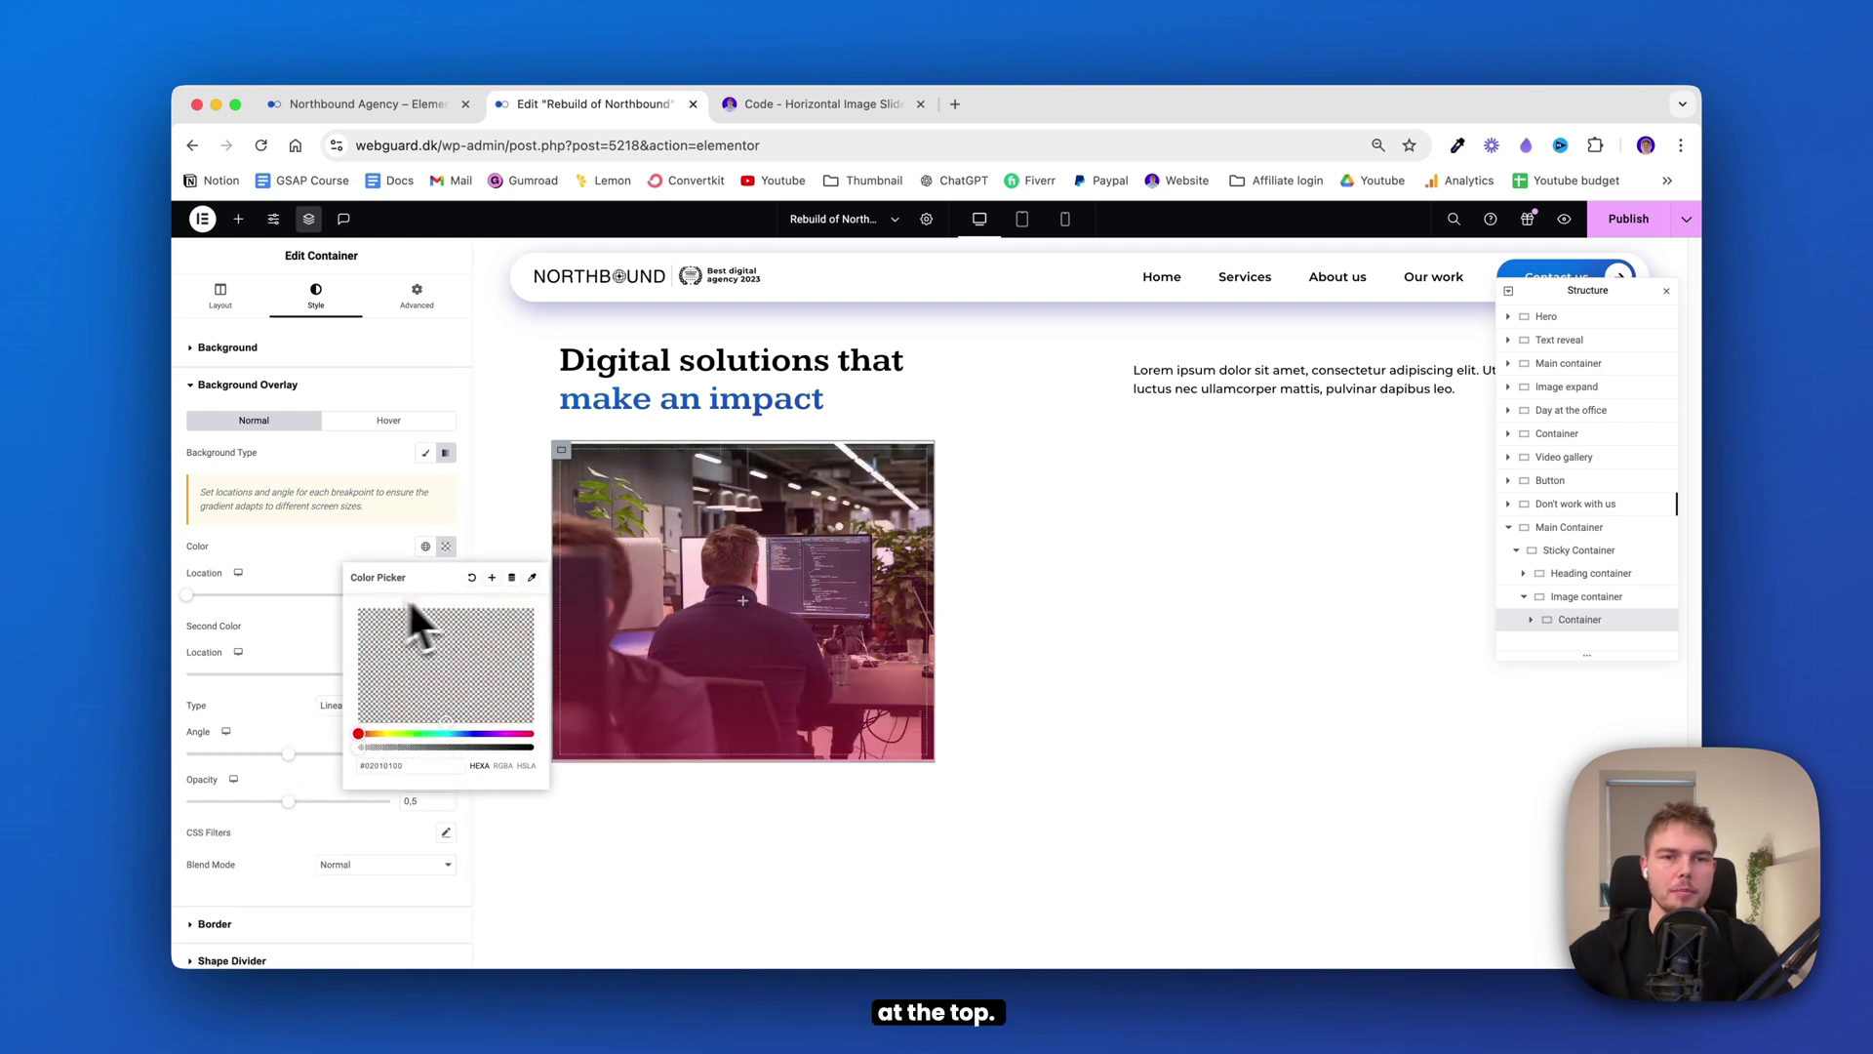
pyautogui.click(446, 547)
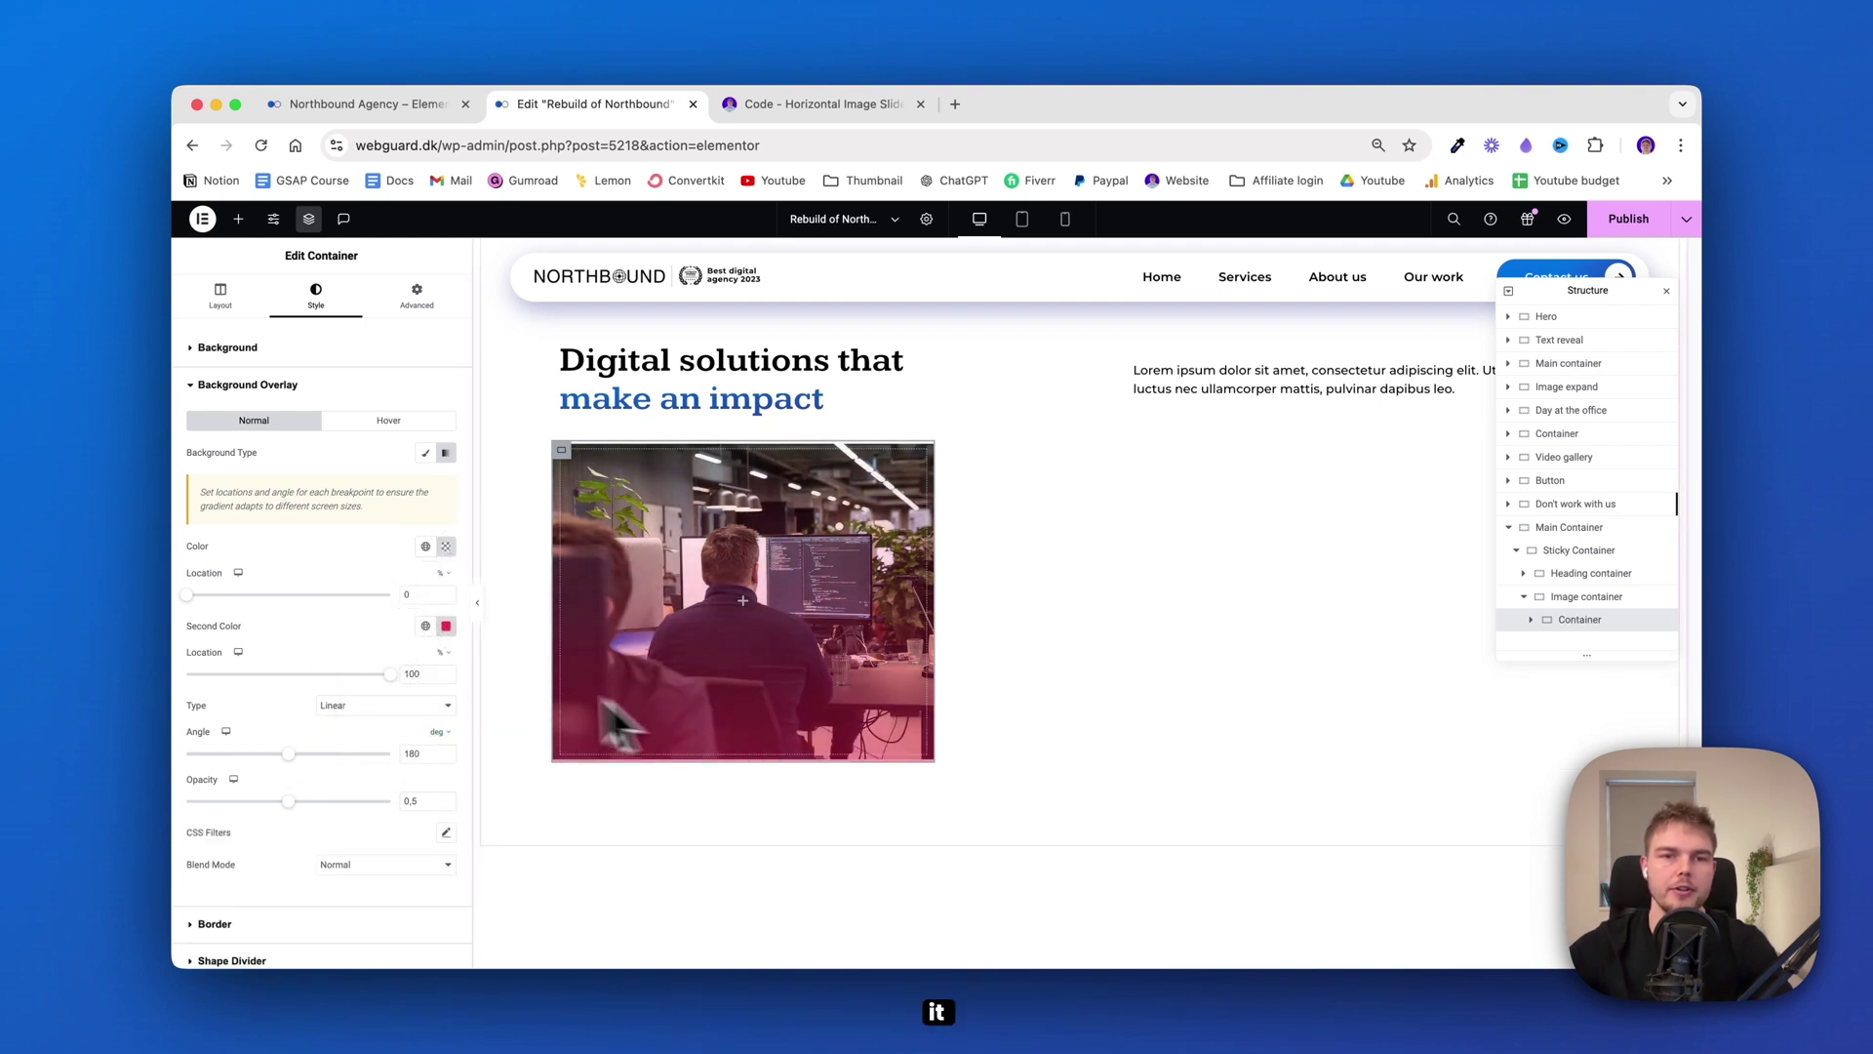
pyautogui.click(446, 625)
pyautogui.moveTo(401, 802); pyautogui.dragTo(332, 818)
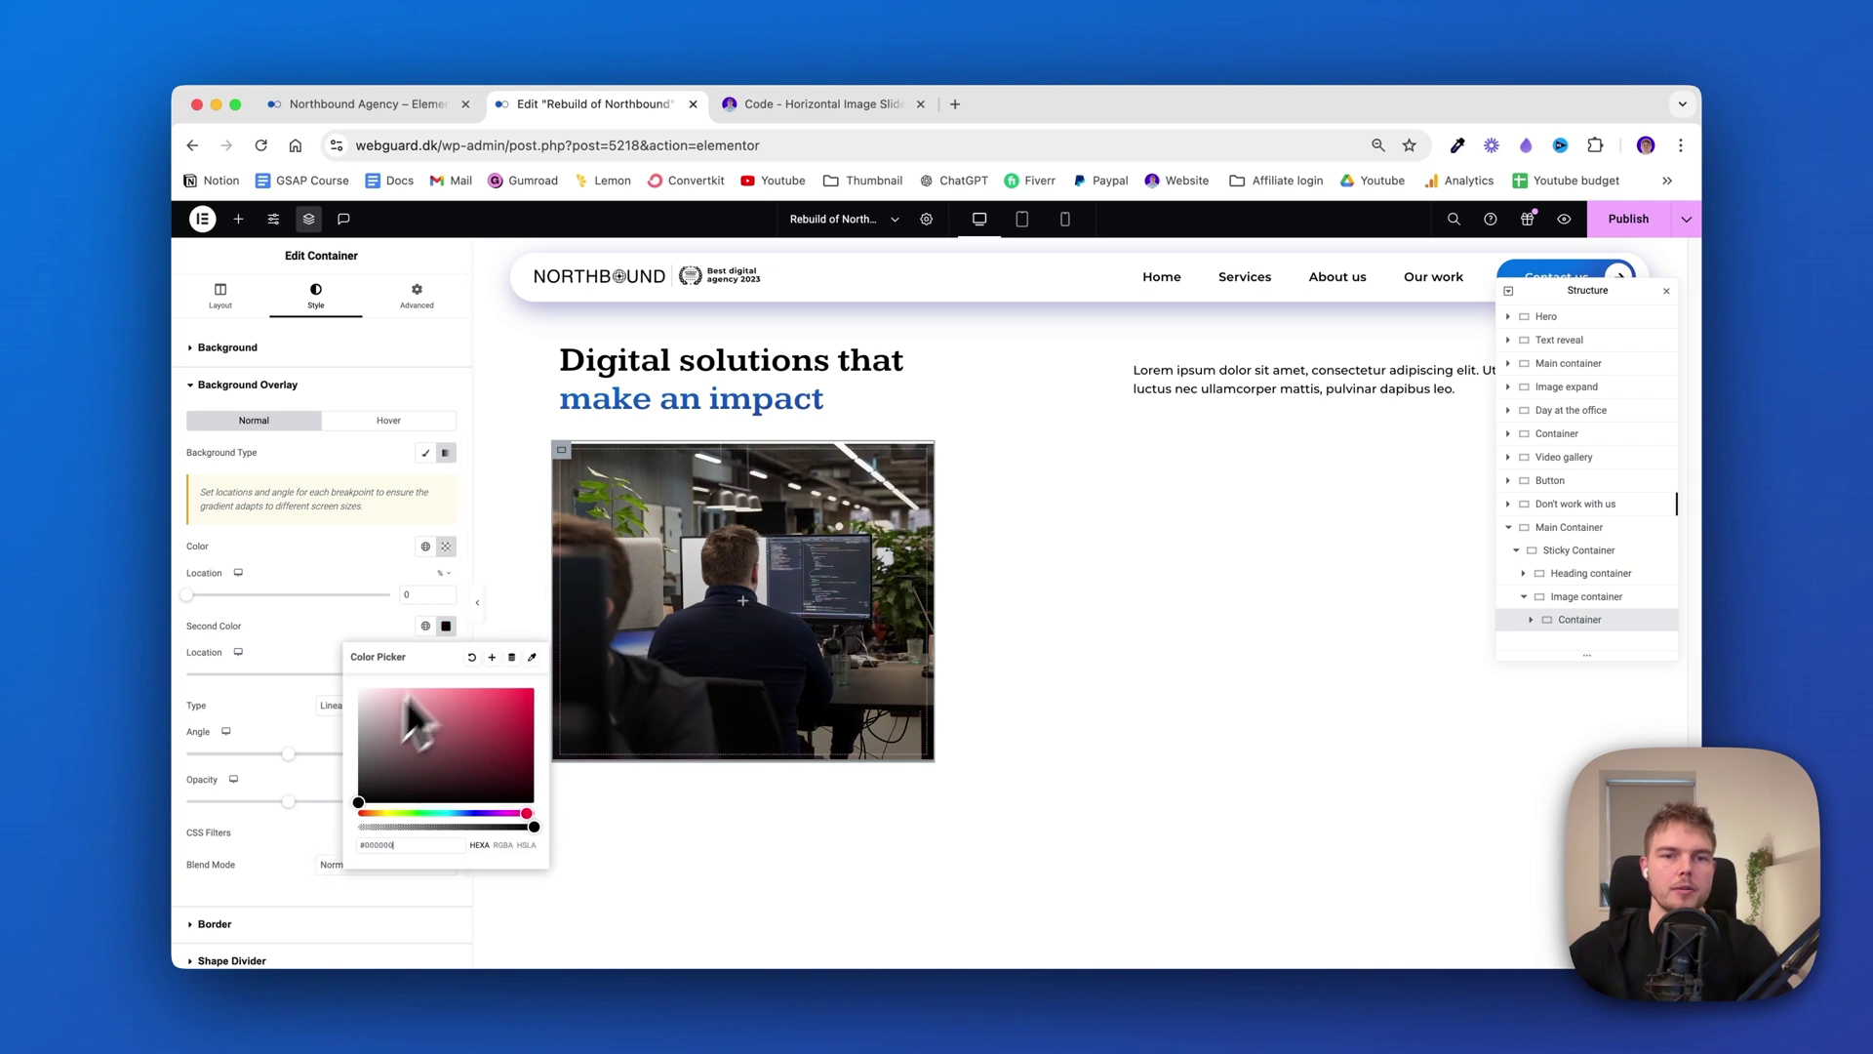
pyautogui.click(446, 627)
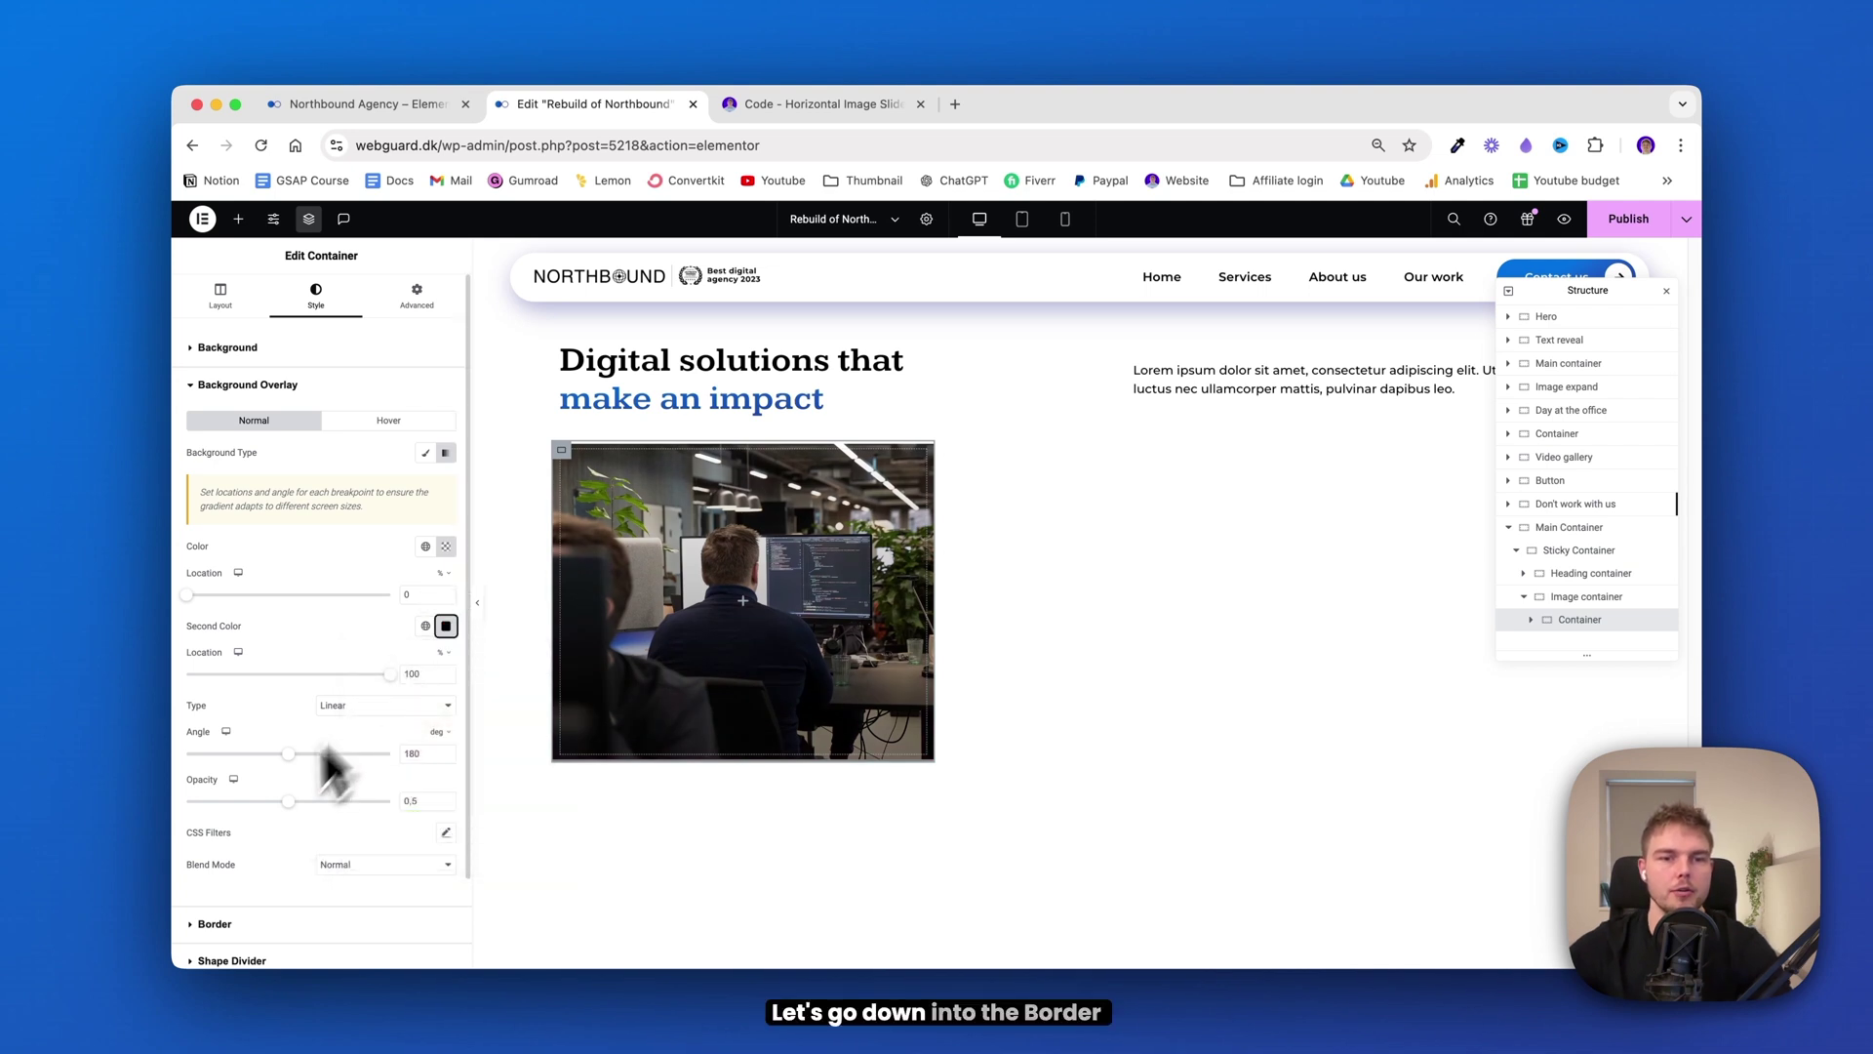
# Set the inner container's border radius to 30 px on all corners
pyautogui.scroll(-2, 234, 800)
pyautogui.click(259, 822)
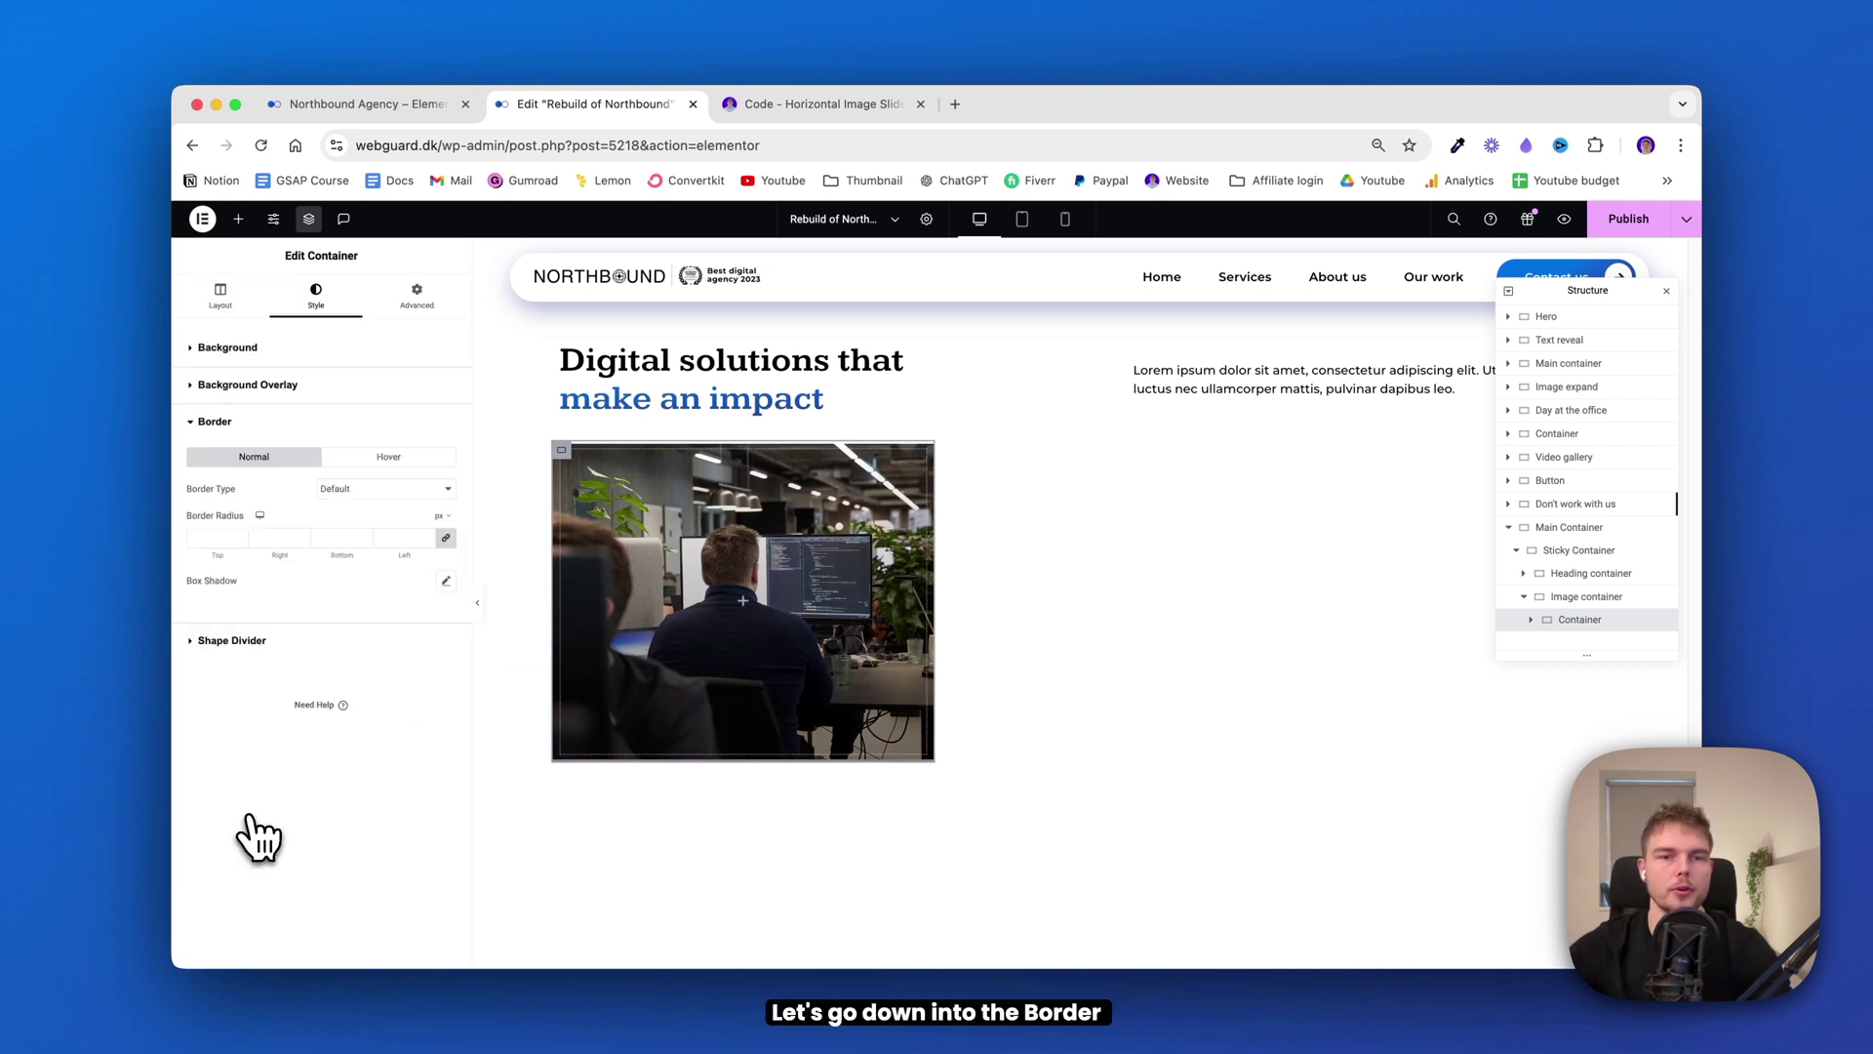
pyautogui.click(198, 539)
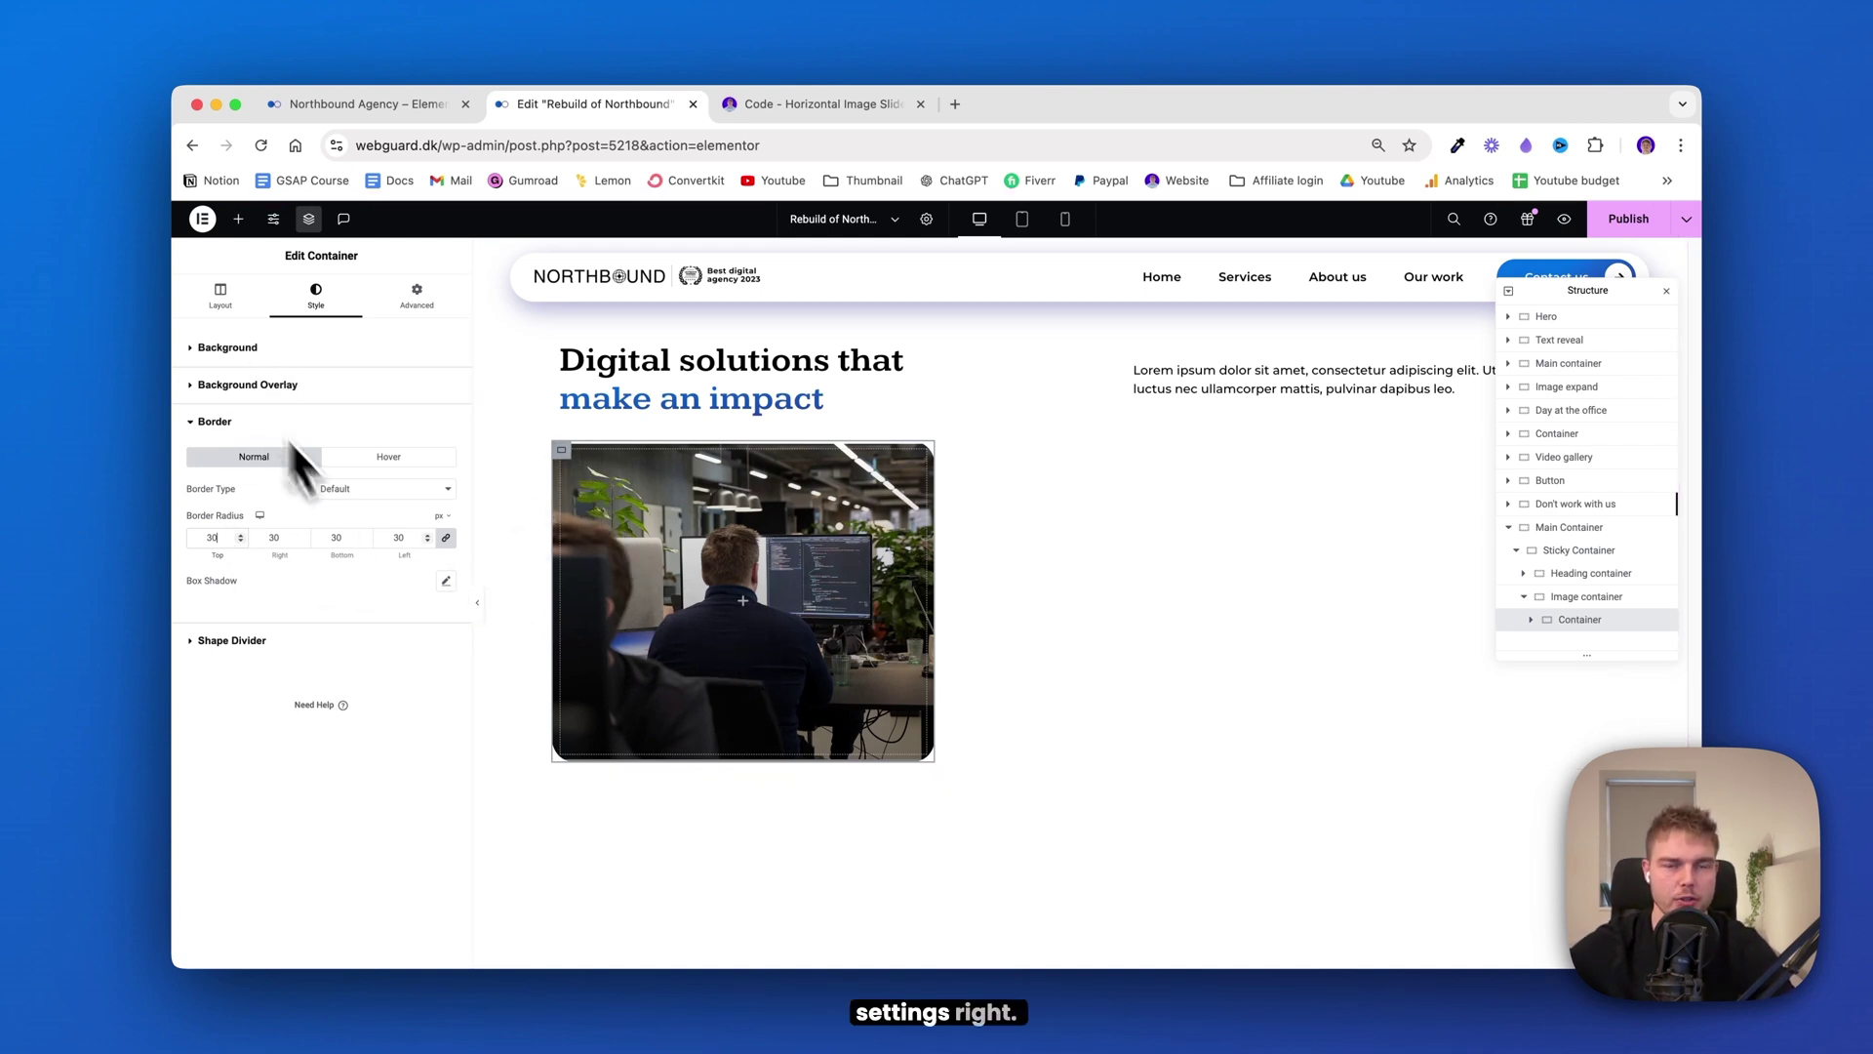
# Unlink the inner container's margin and padding, set a 10 px right margin with all other values 0, and set its size to Grow
pyautogui.click(427, 309)
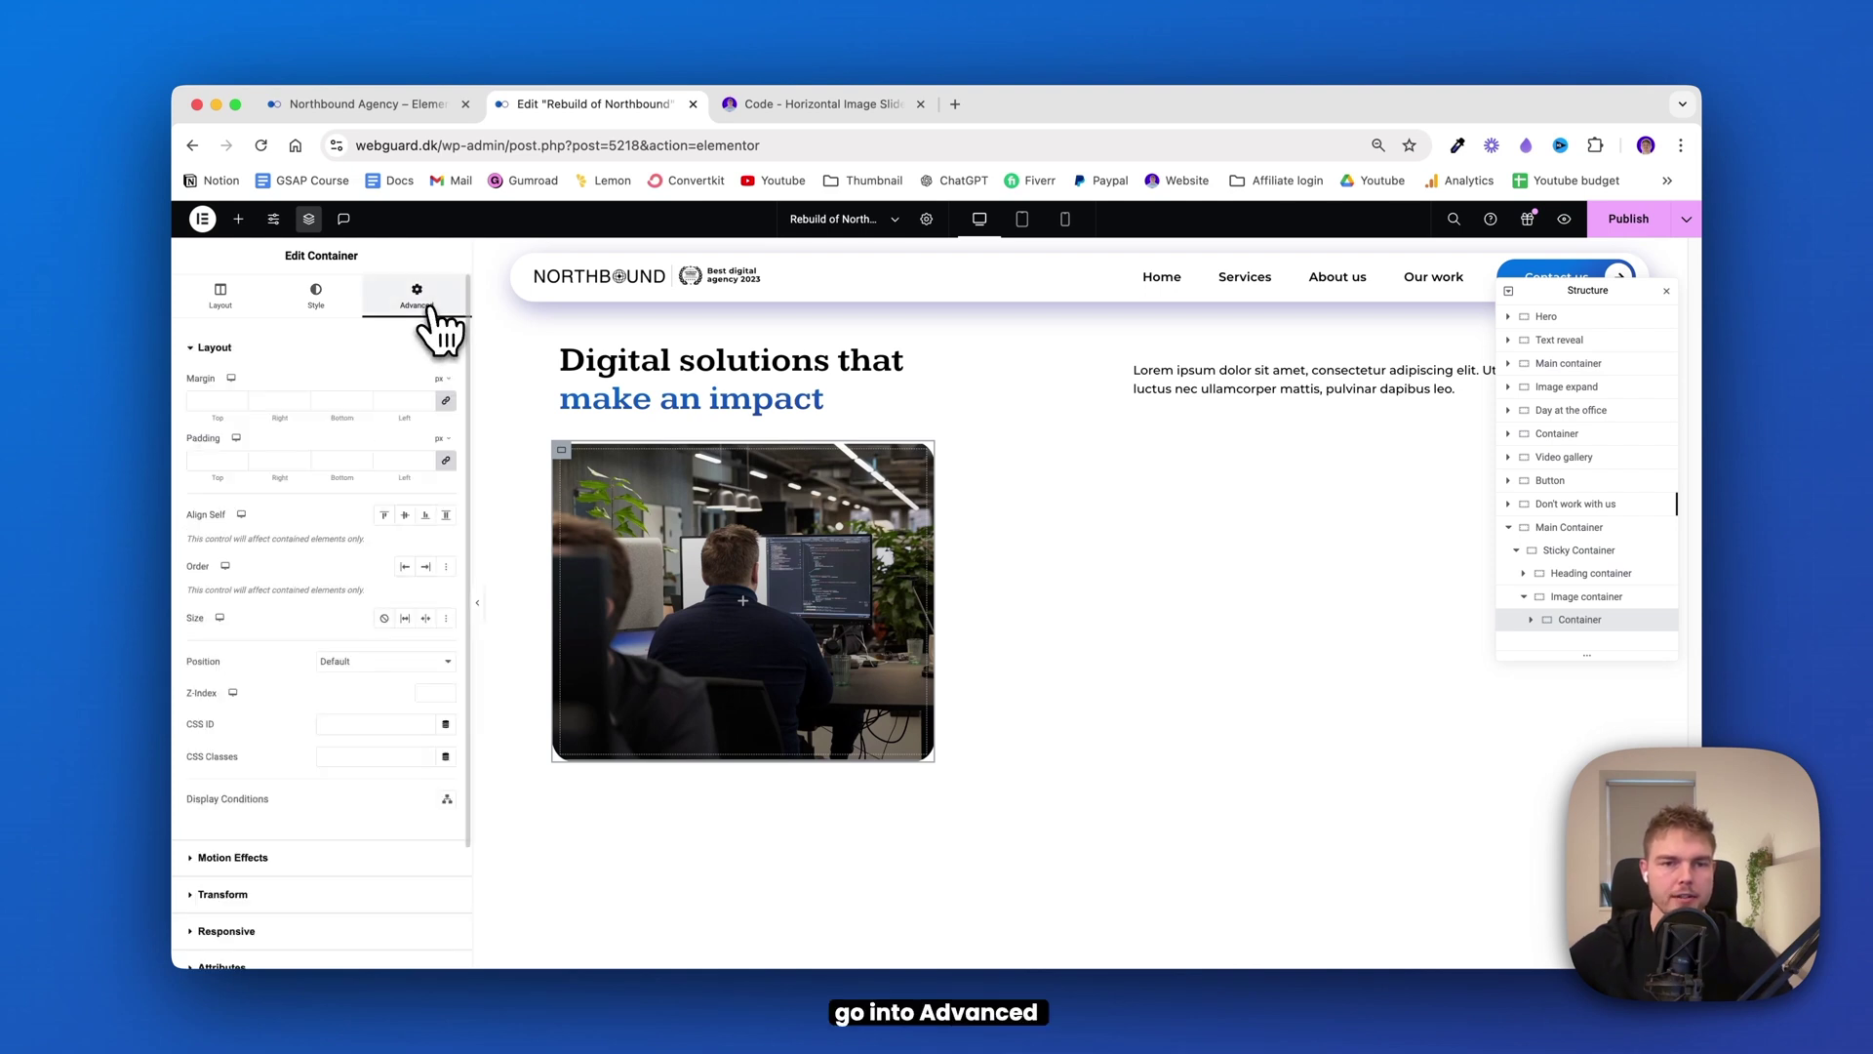
pyautogui.click(446, 401)
pyautogui.click(446, 461)
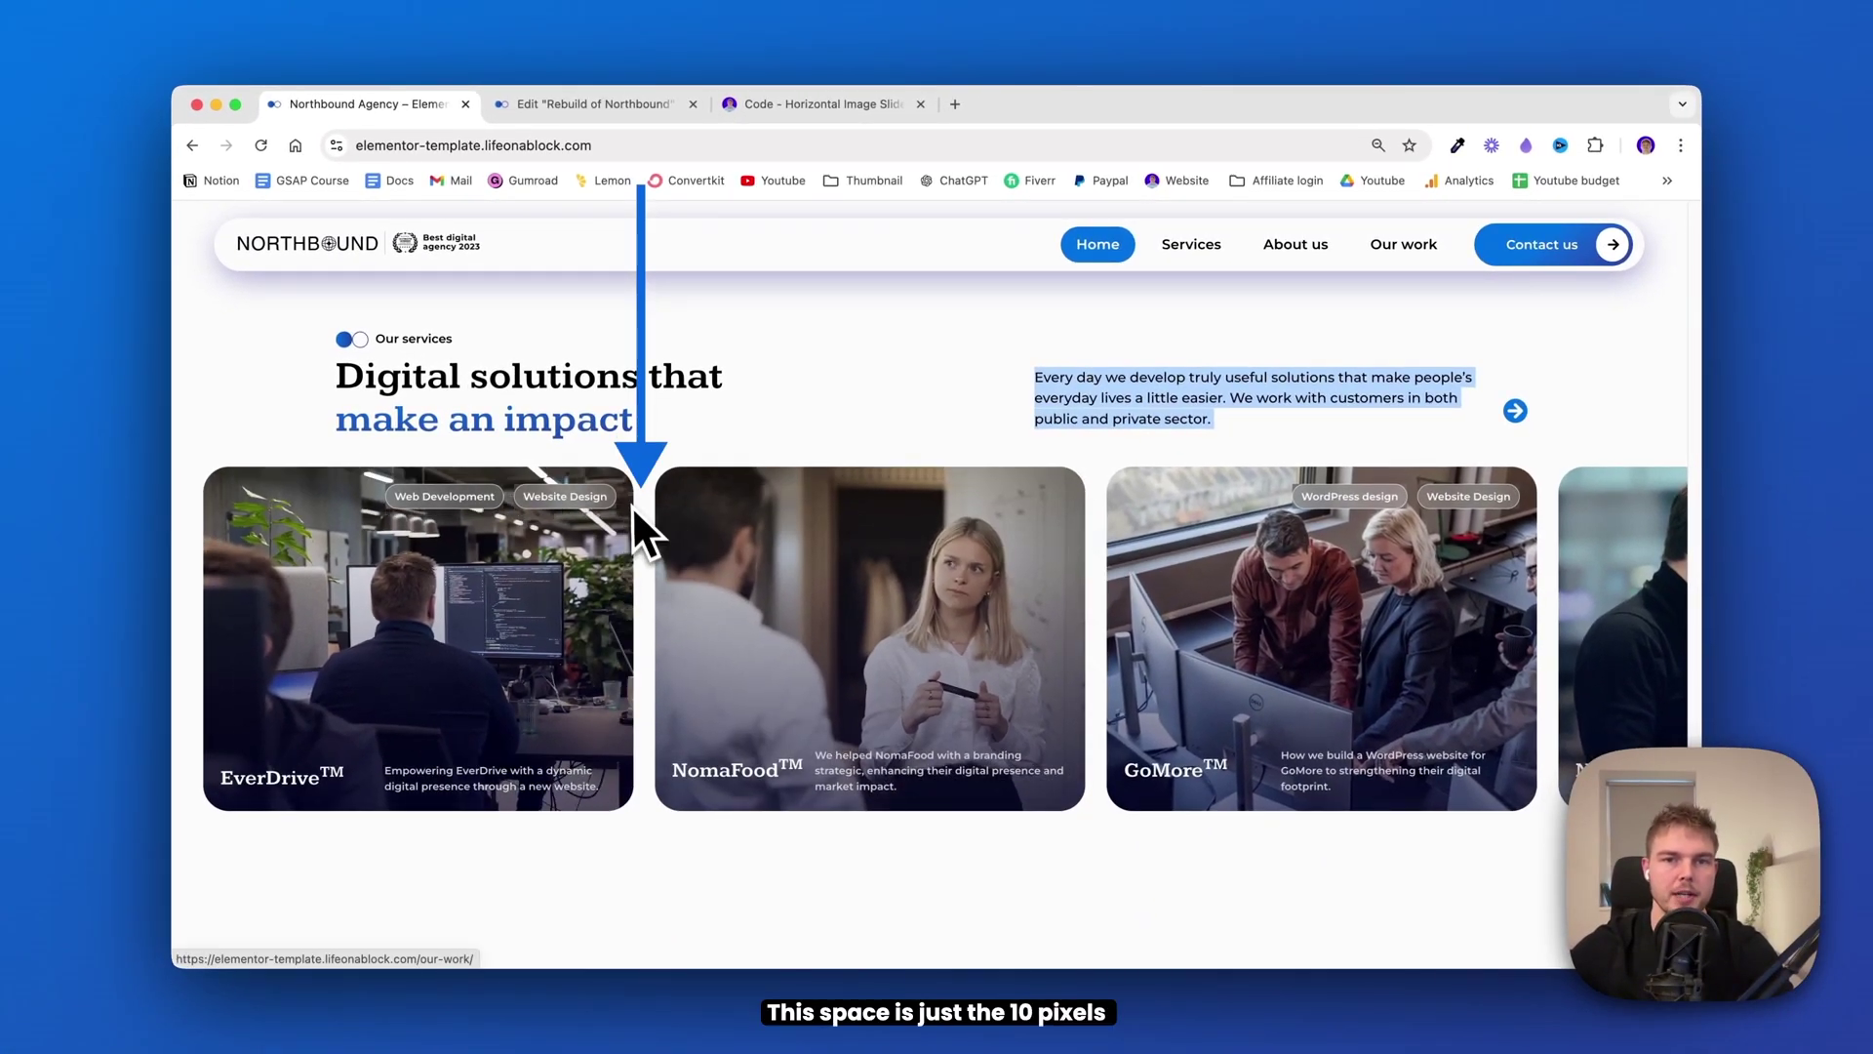
pyautogui.click(585, 103)
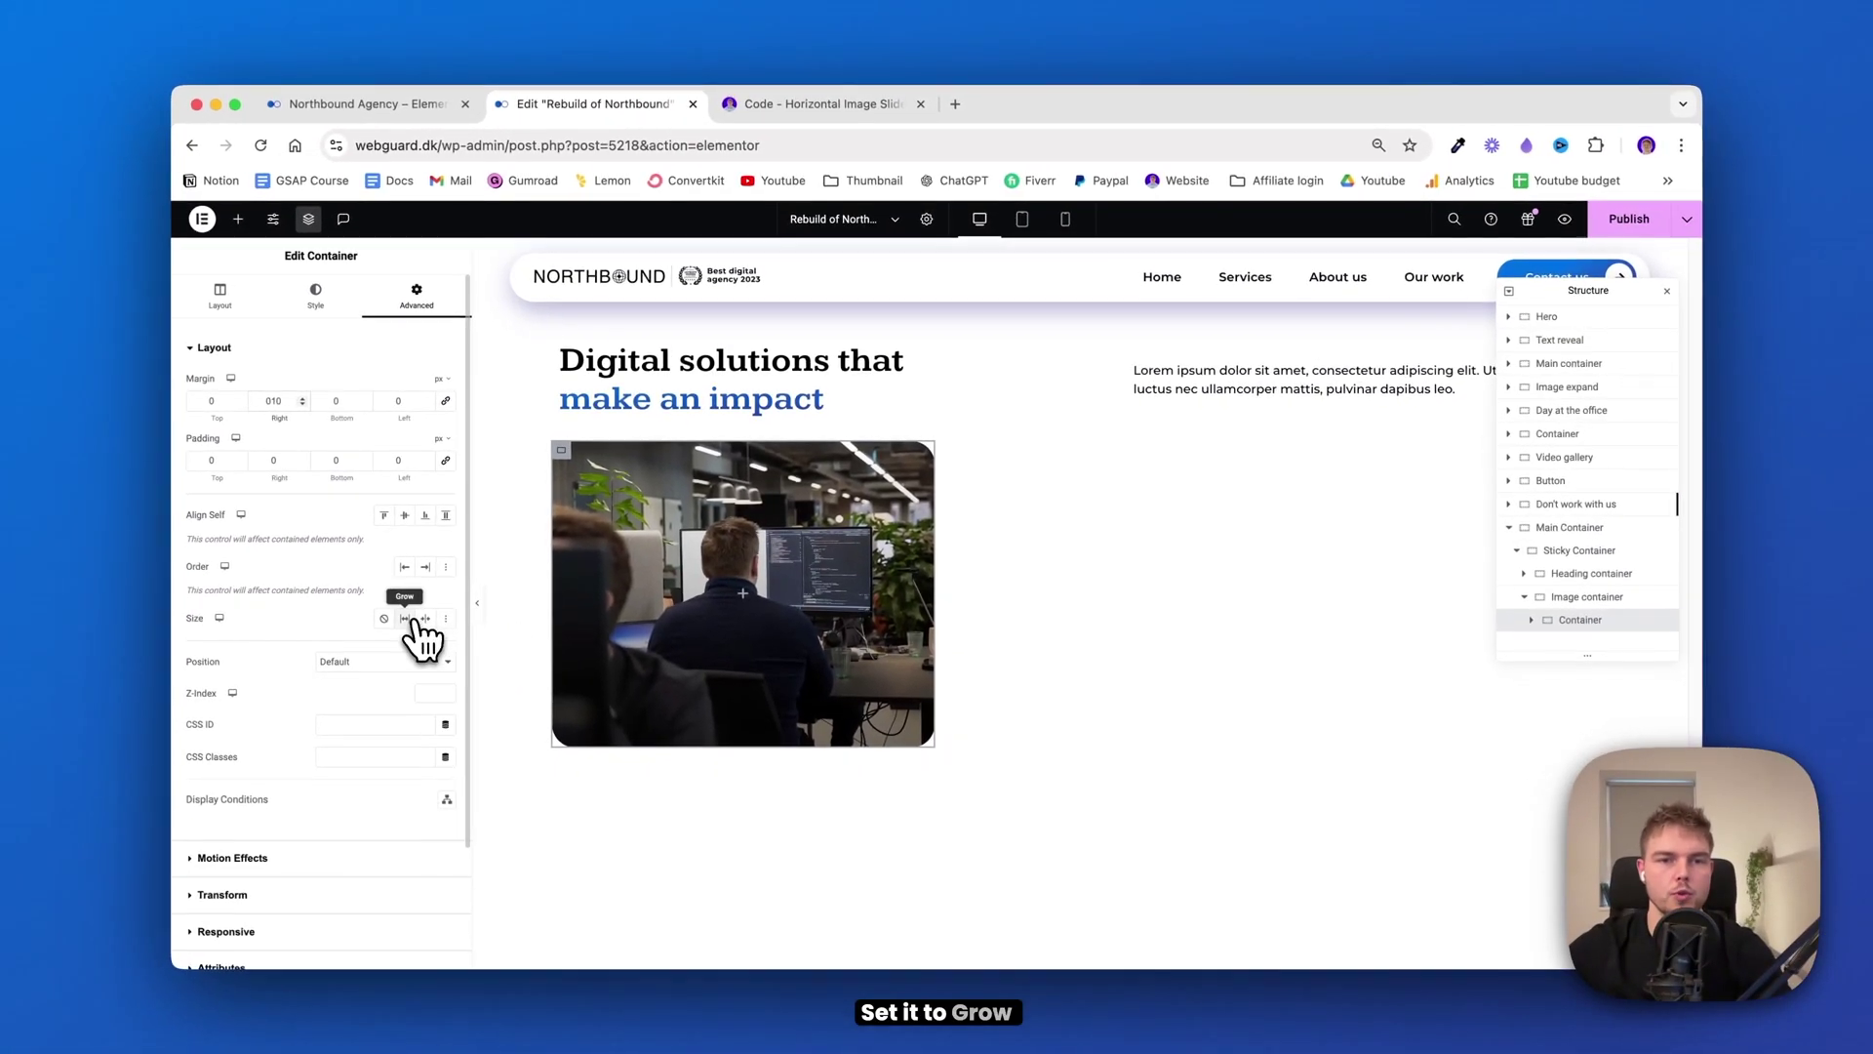
# Copy the panel class from the code page into the inner container's CSS classes and rename that container Panel
pyautogui.click(307, 740)
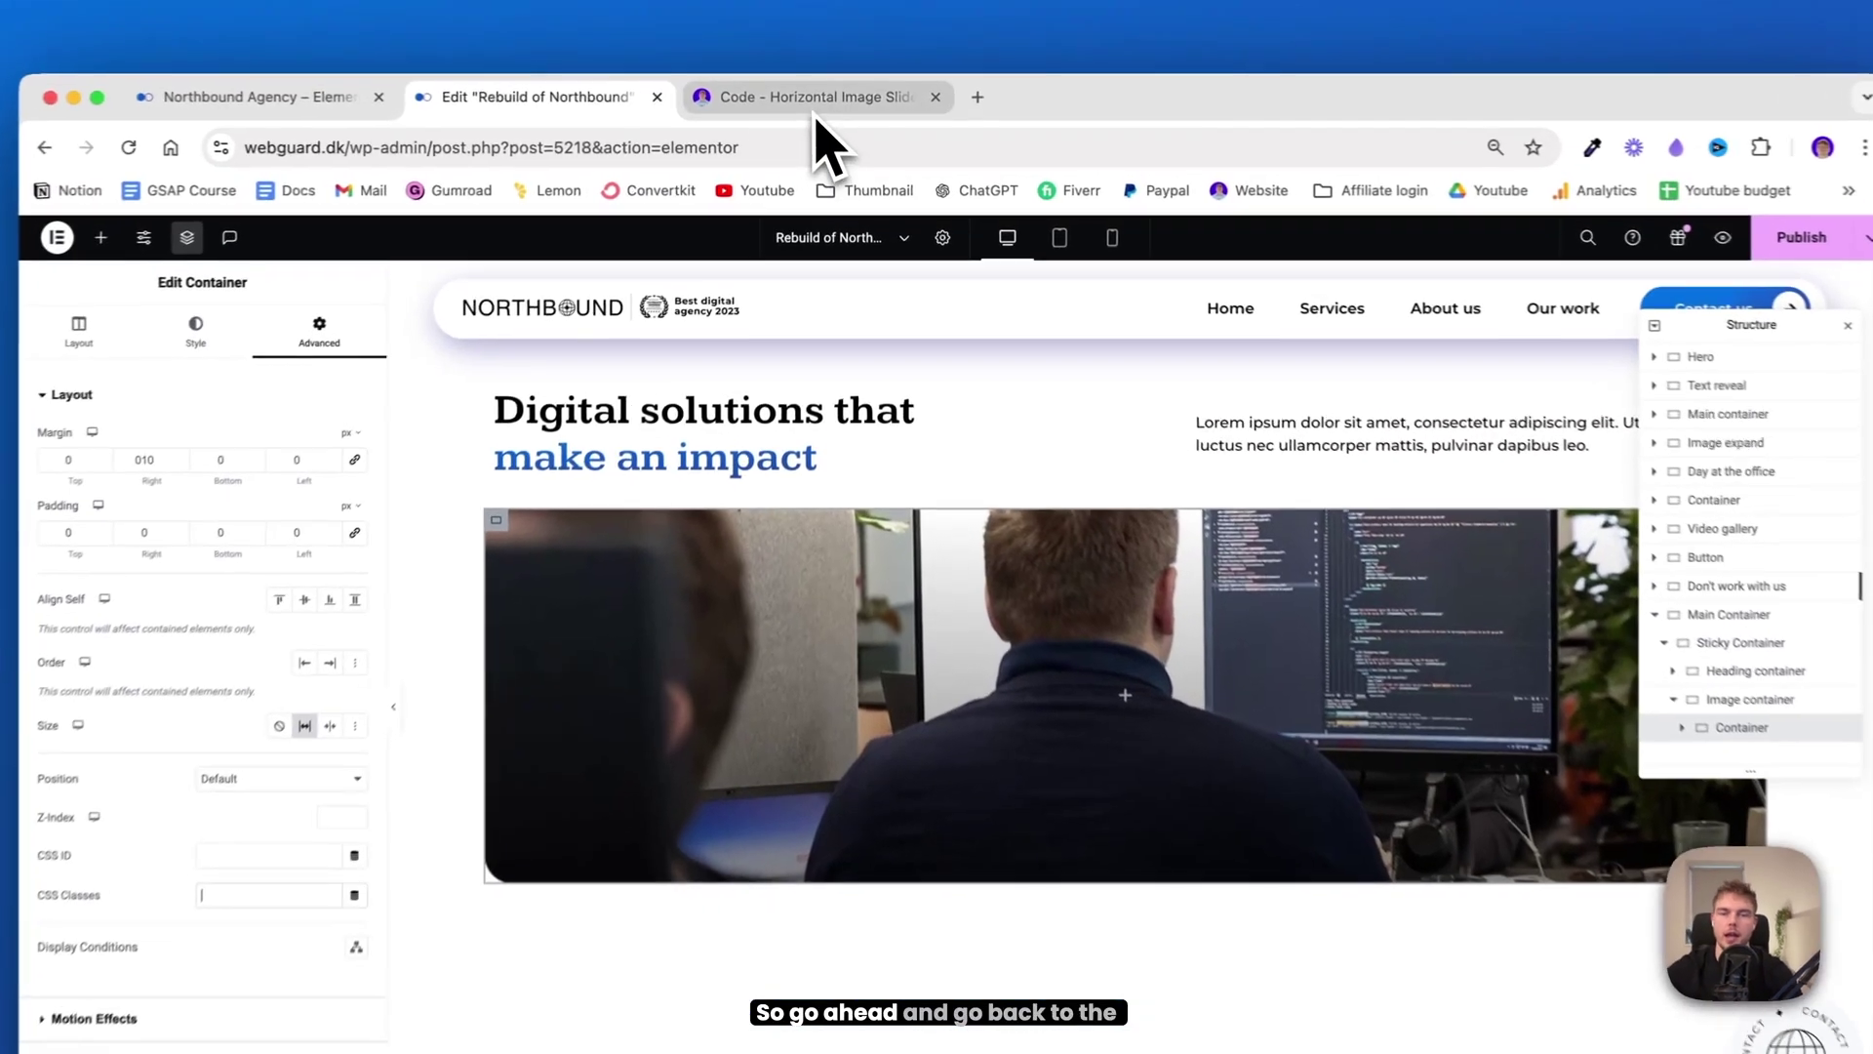
pyautogui.click(780, 103)
pyautogui.doubleClick(785, 529)
pyautogui.rightClick(798, 530)
pyautogui.click(818, 571)
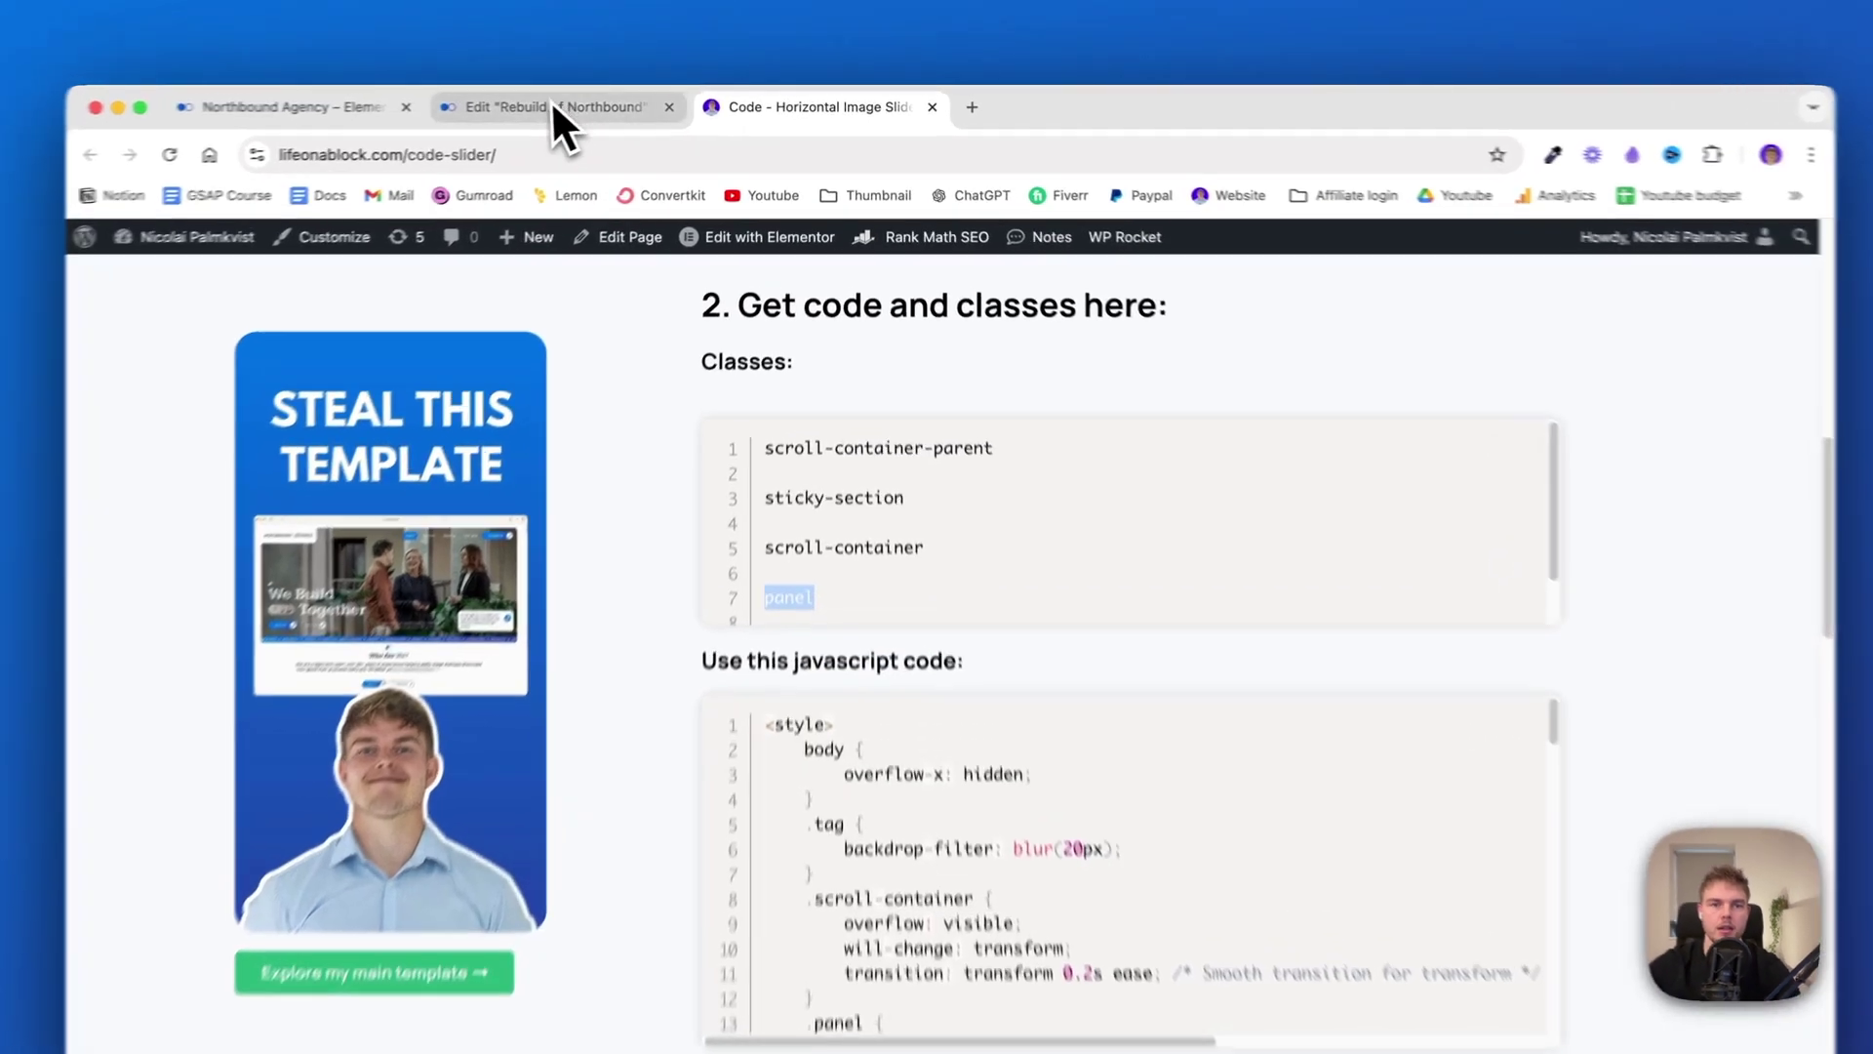
pyautogui.click(593, 103)
pyautogui.click(361, 763)
pyautogui.press('super+v')
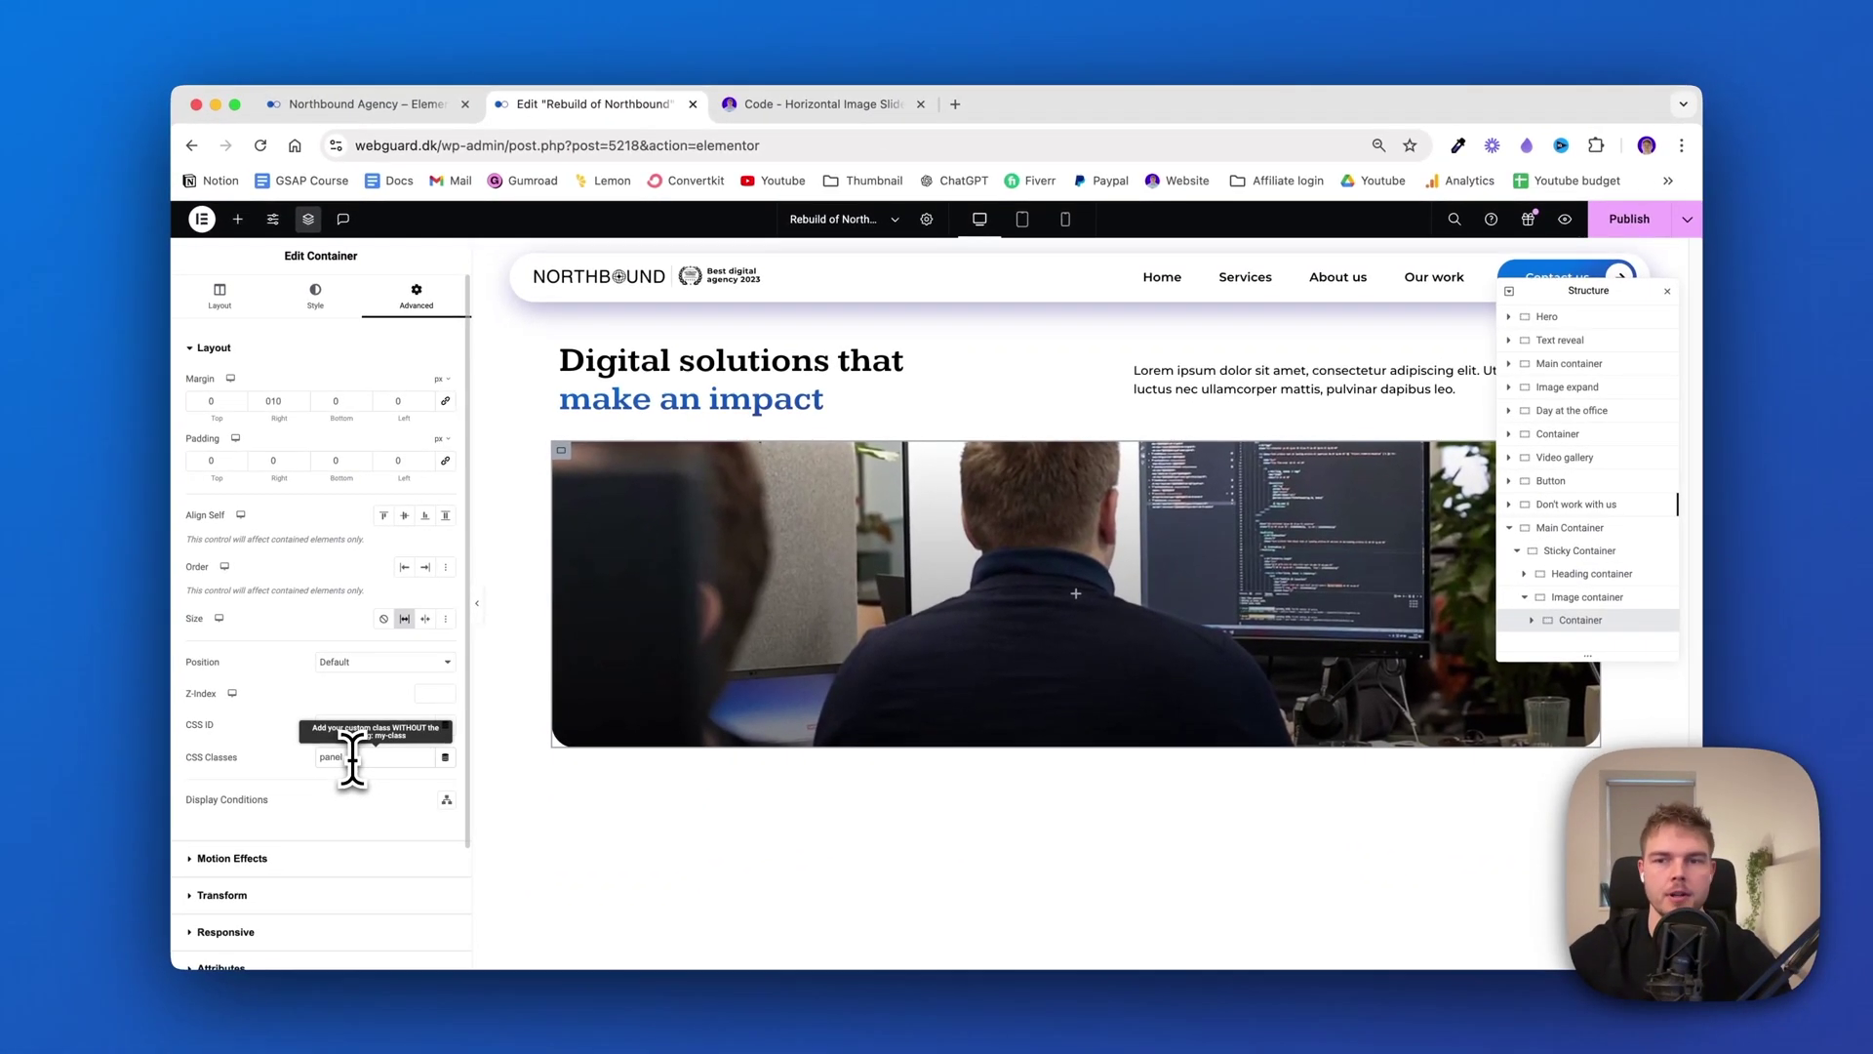
pyautogui.click(1570, 621)
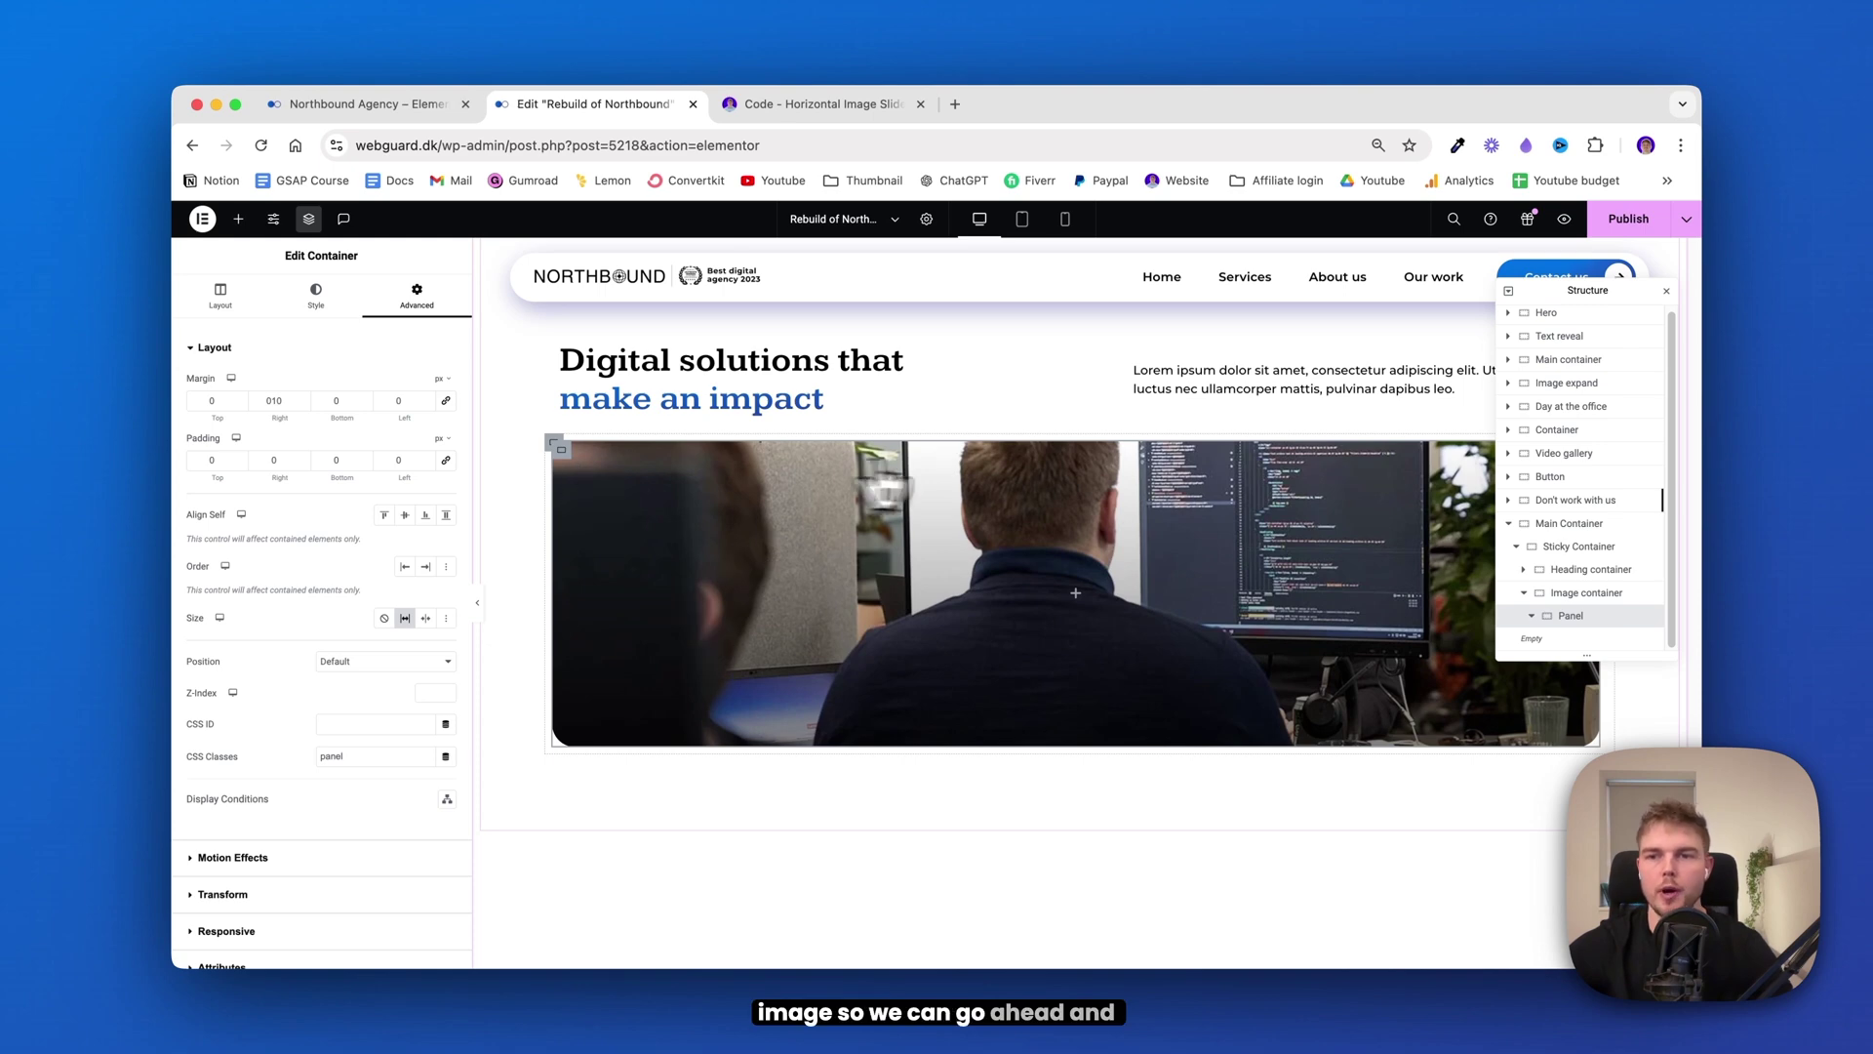
# Add a nested container inside Panel with a horizontal row direction and Space Between justification, following the reference cards
pyautogui.click(339, 105)
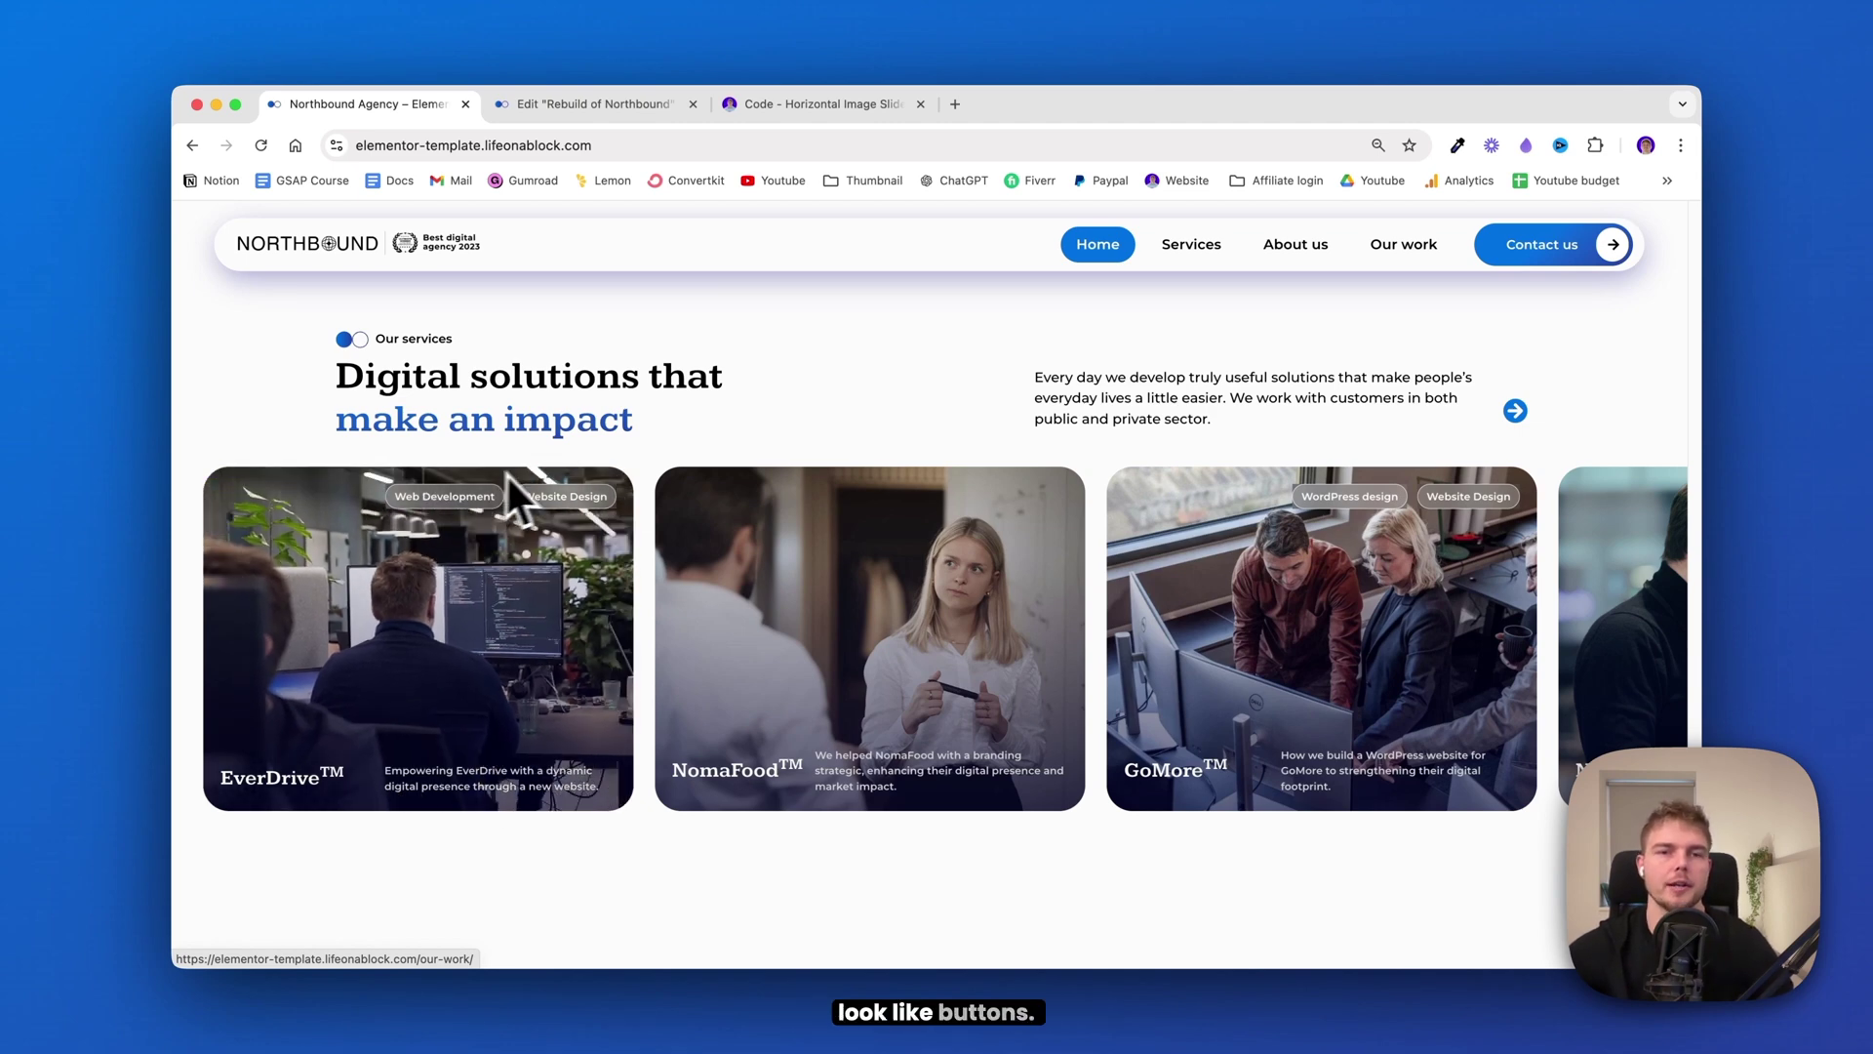
pyautogui.click(556, 111)
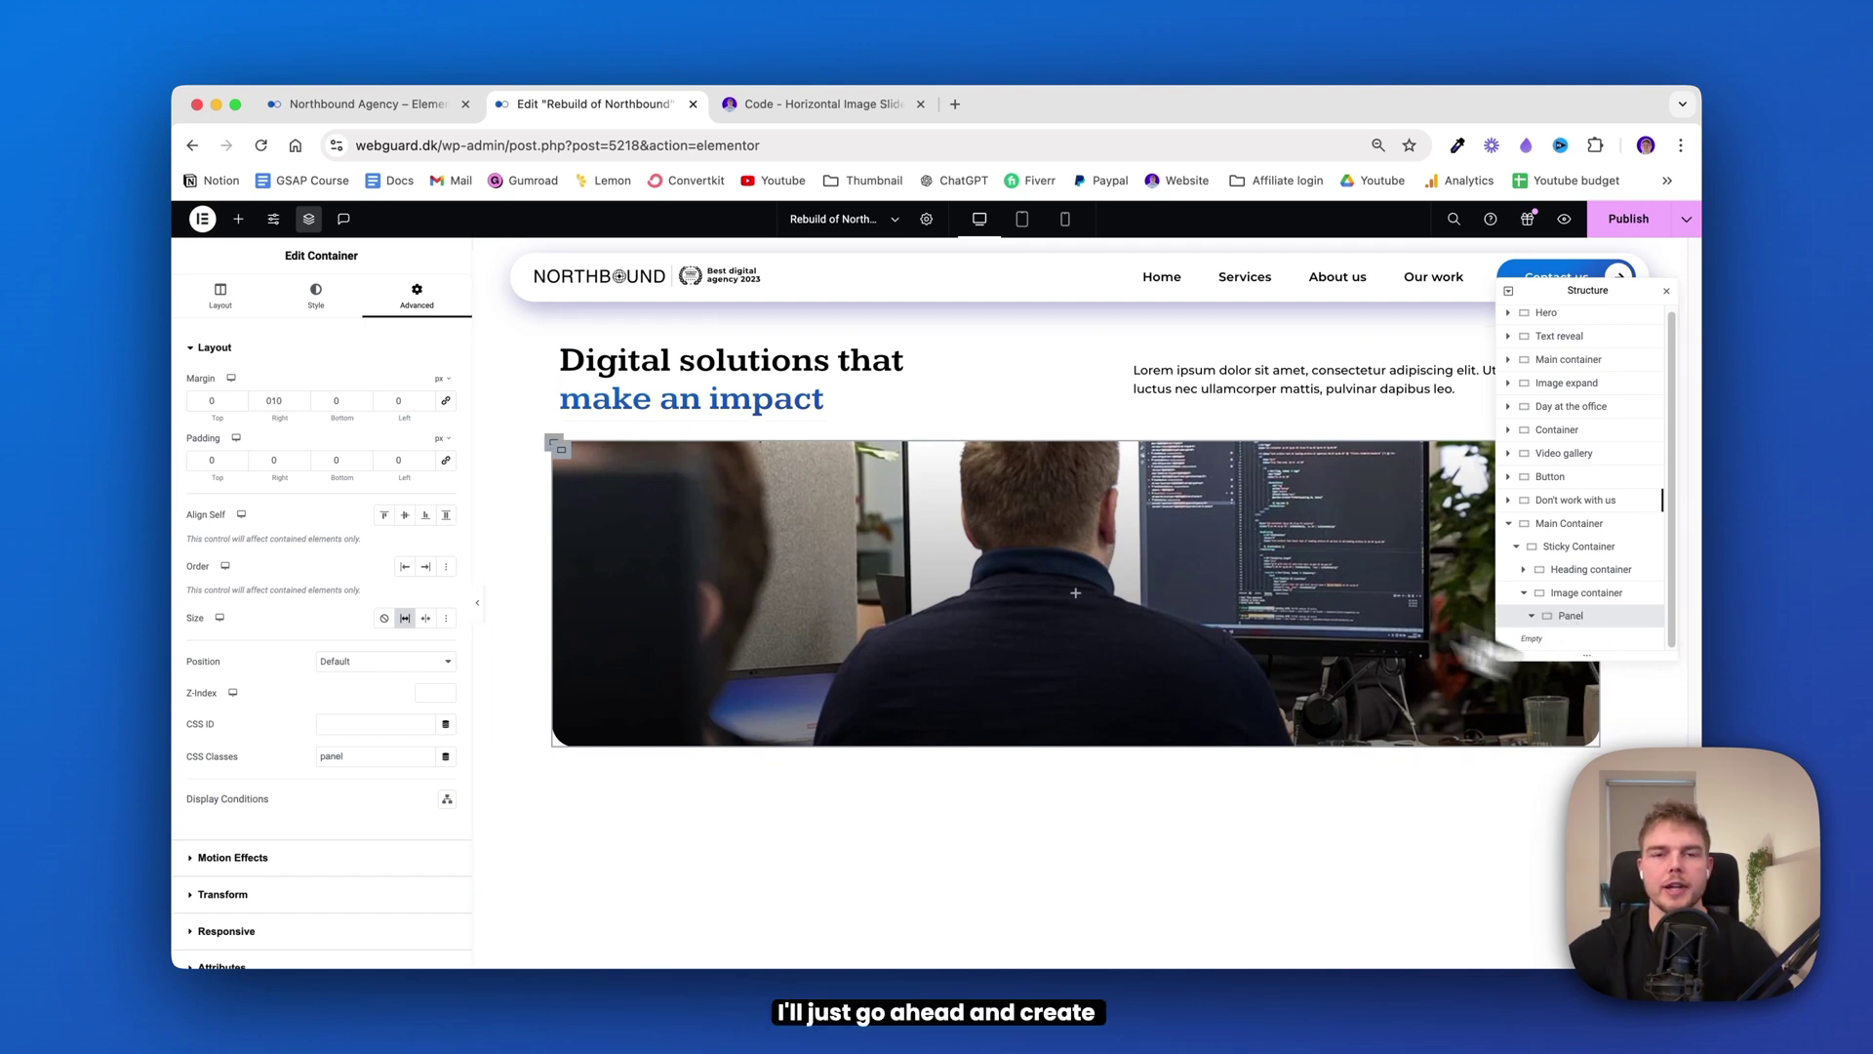
pyautogui.click(239, 218)
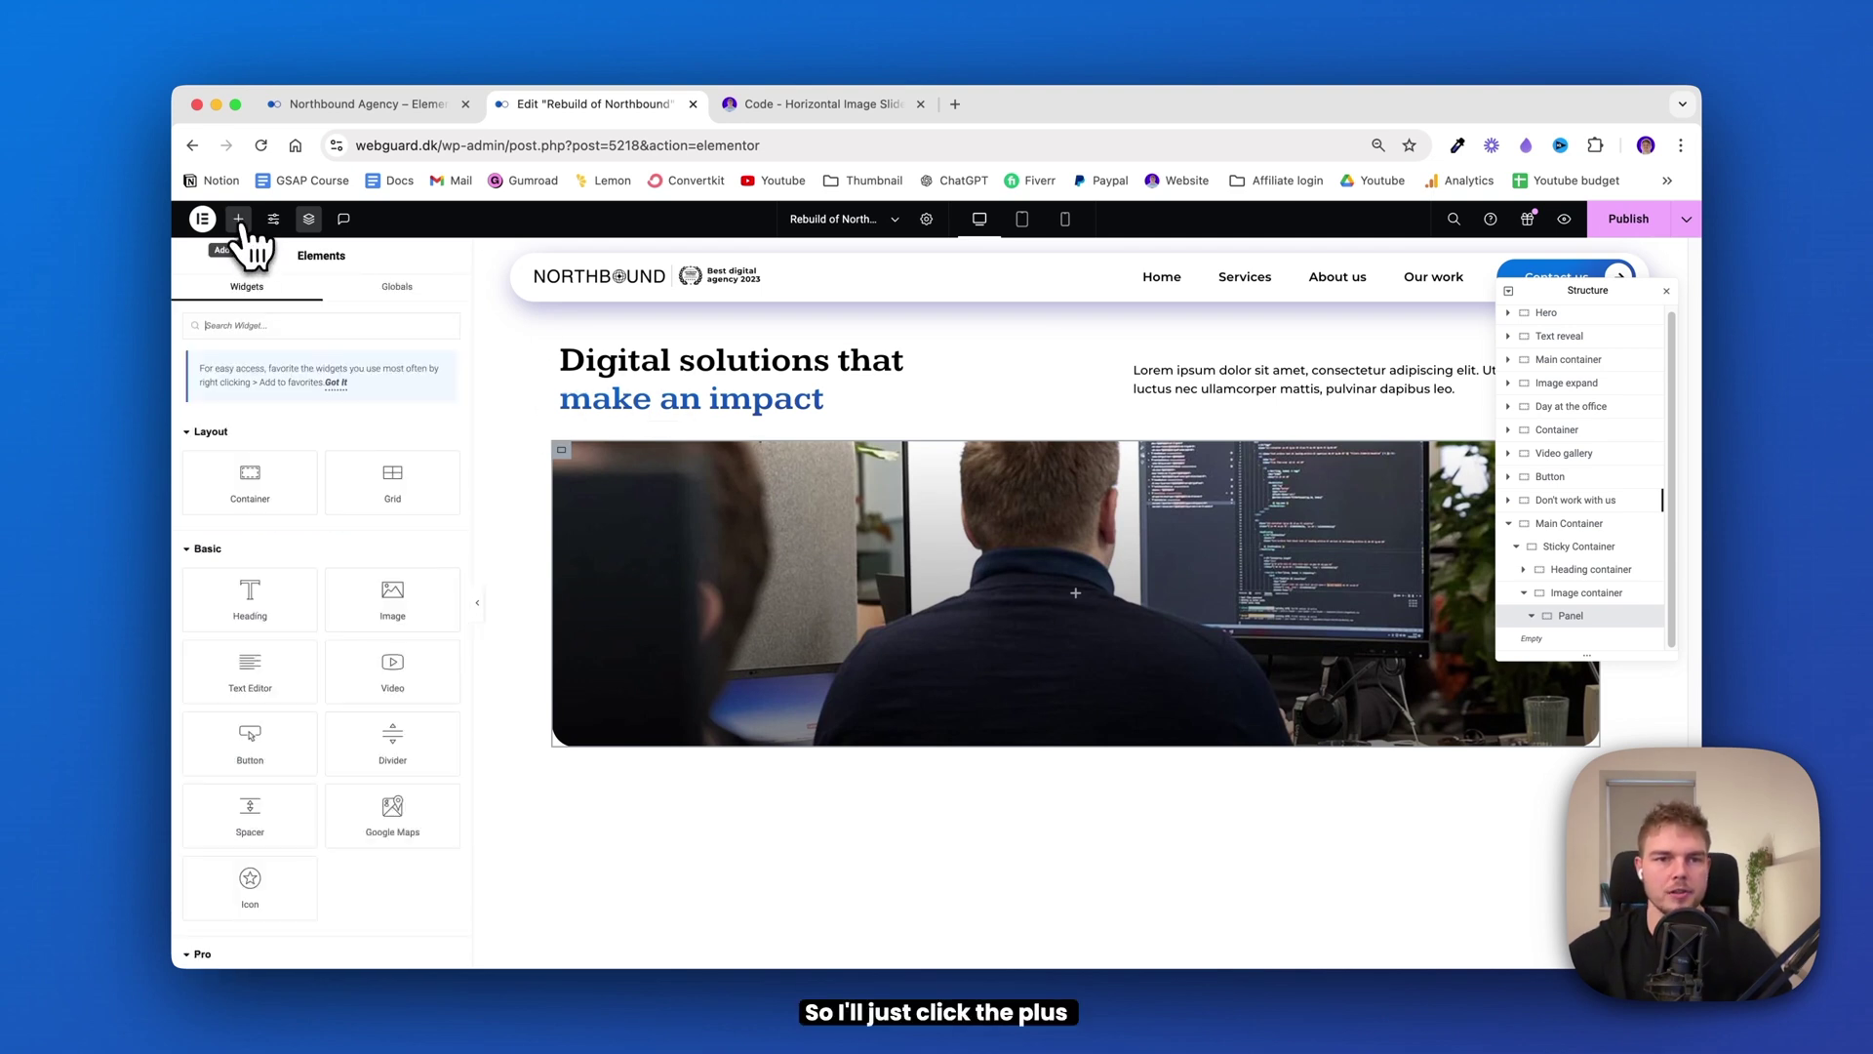
pyautogui.click(248, 494)
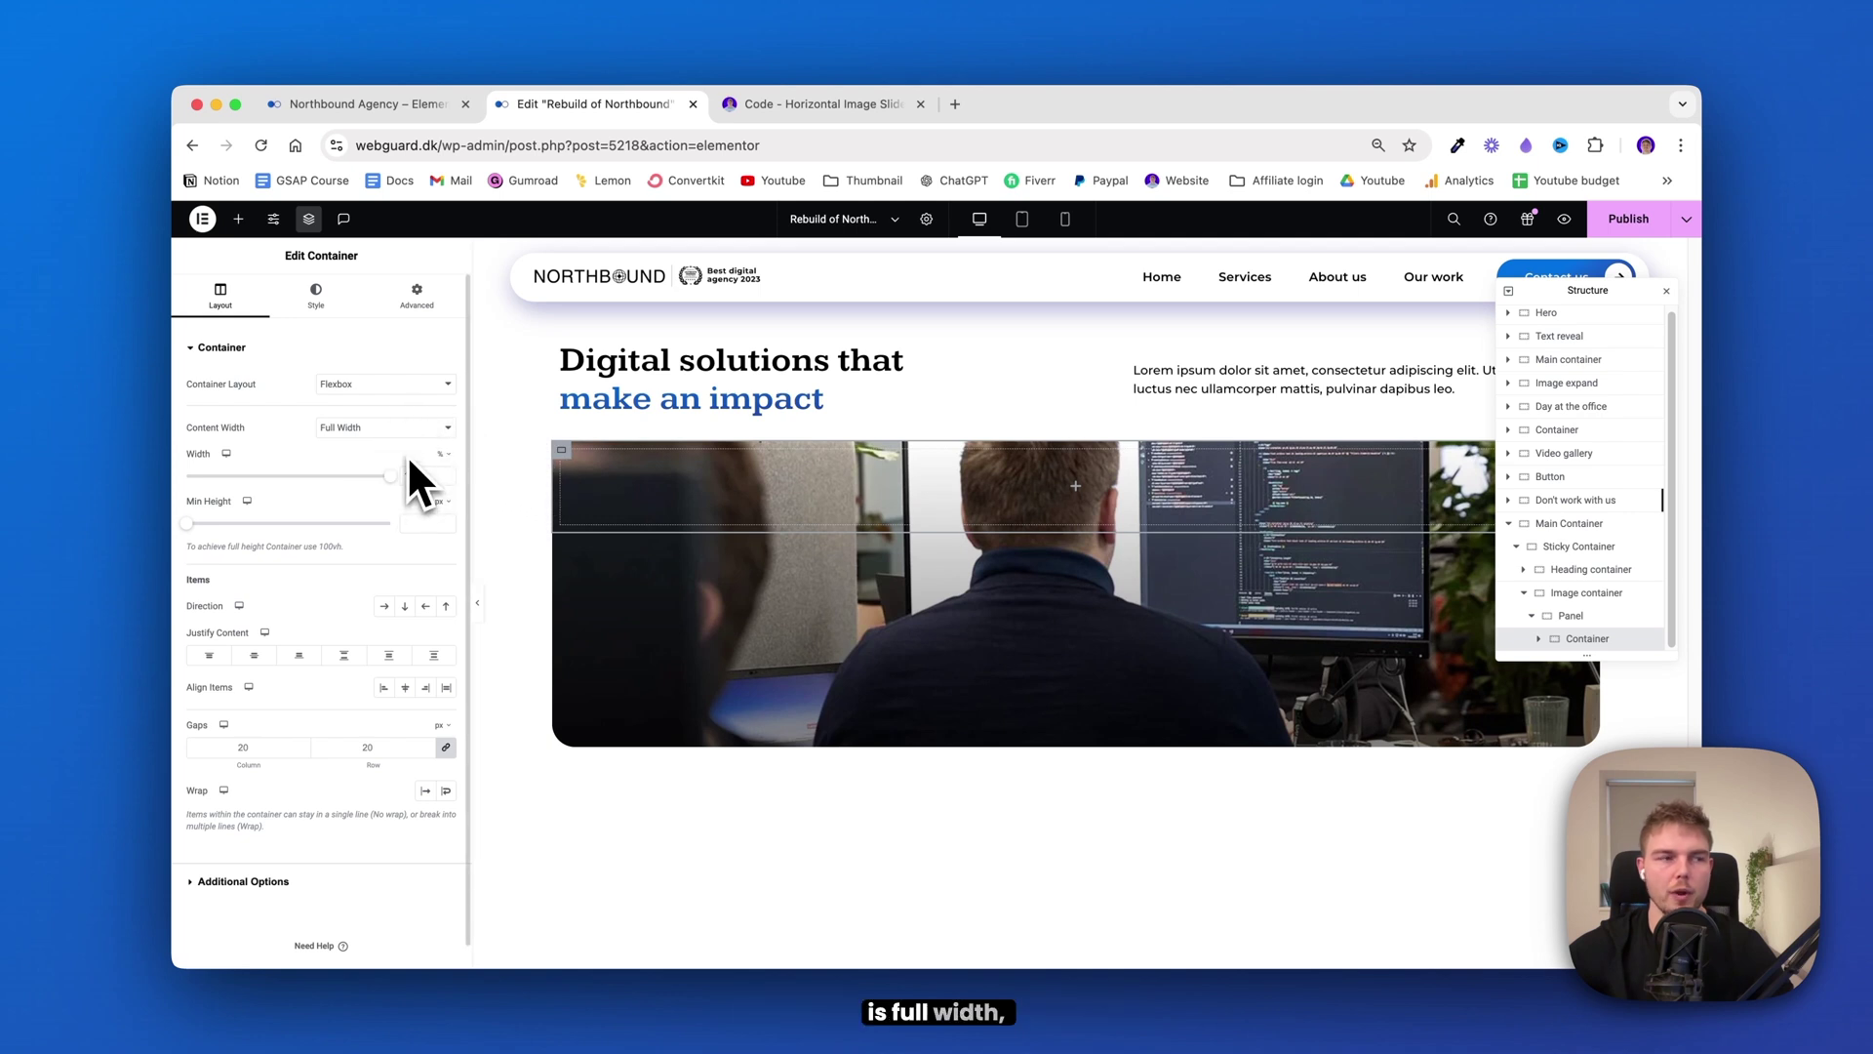
pyautogui.click(385, 605)
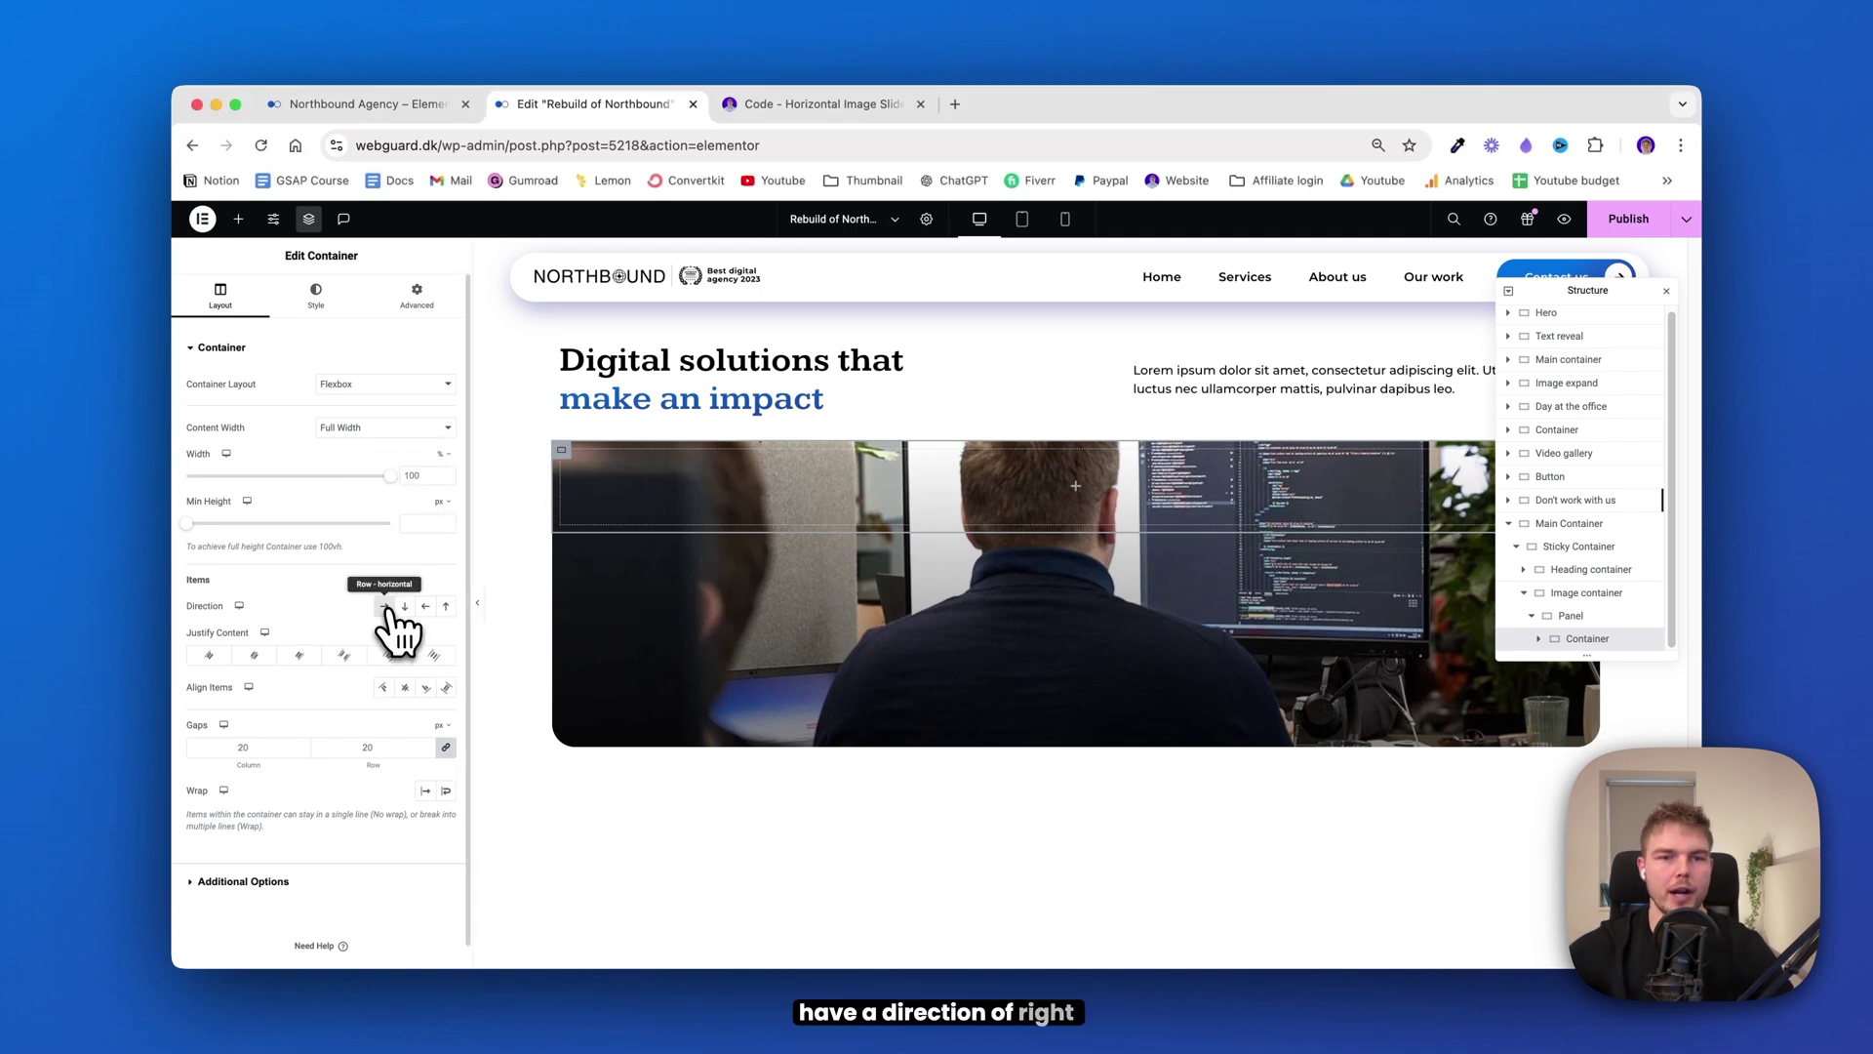
pyautogui.click(346, 656)
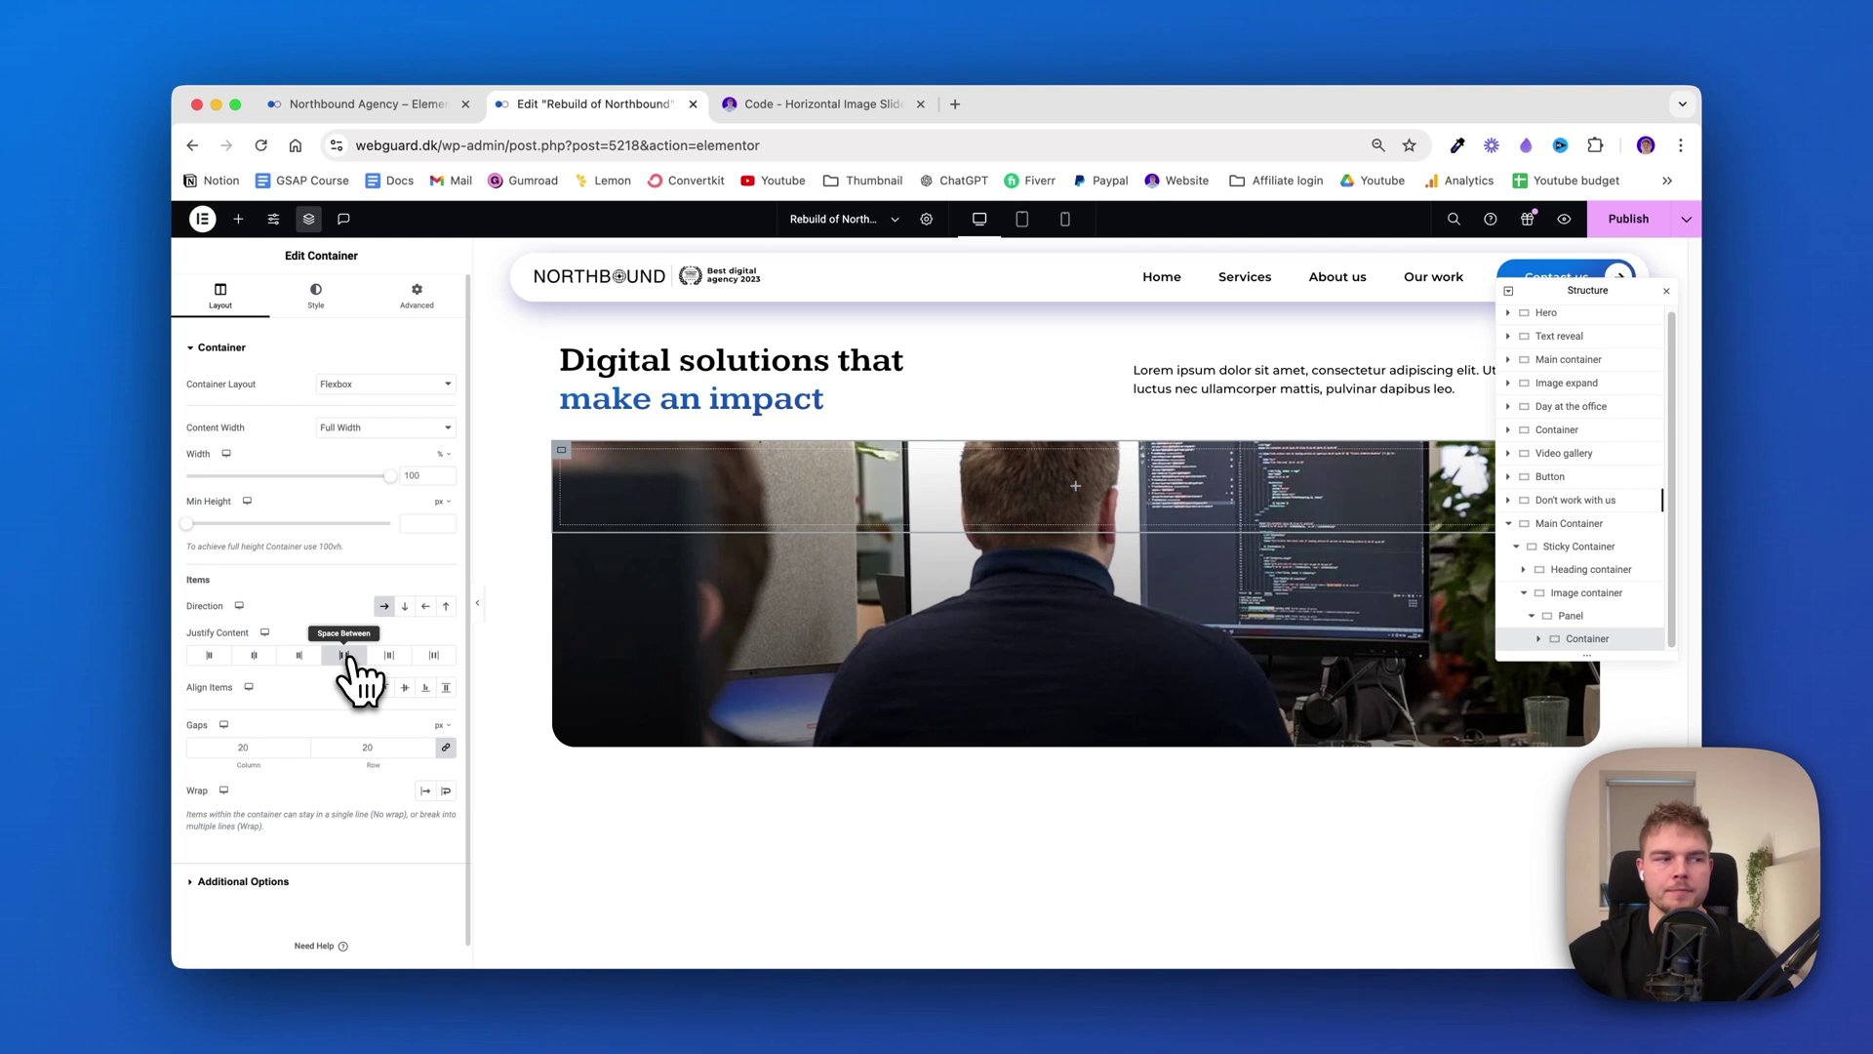
# Give the new nested container 20 px padding on all sides and an Absolute position
pyautogui.click(415, 305)
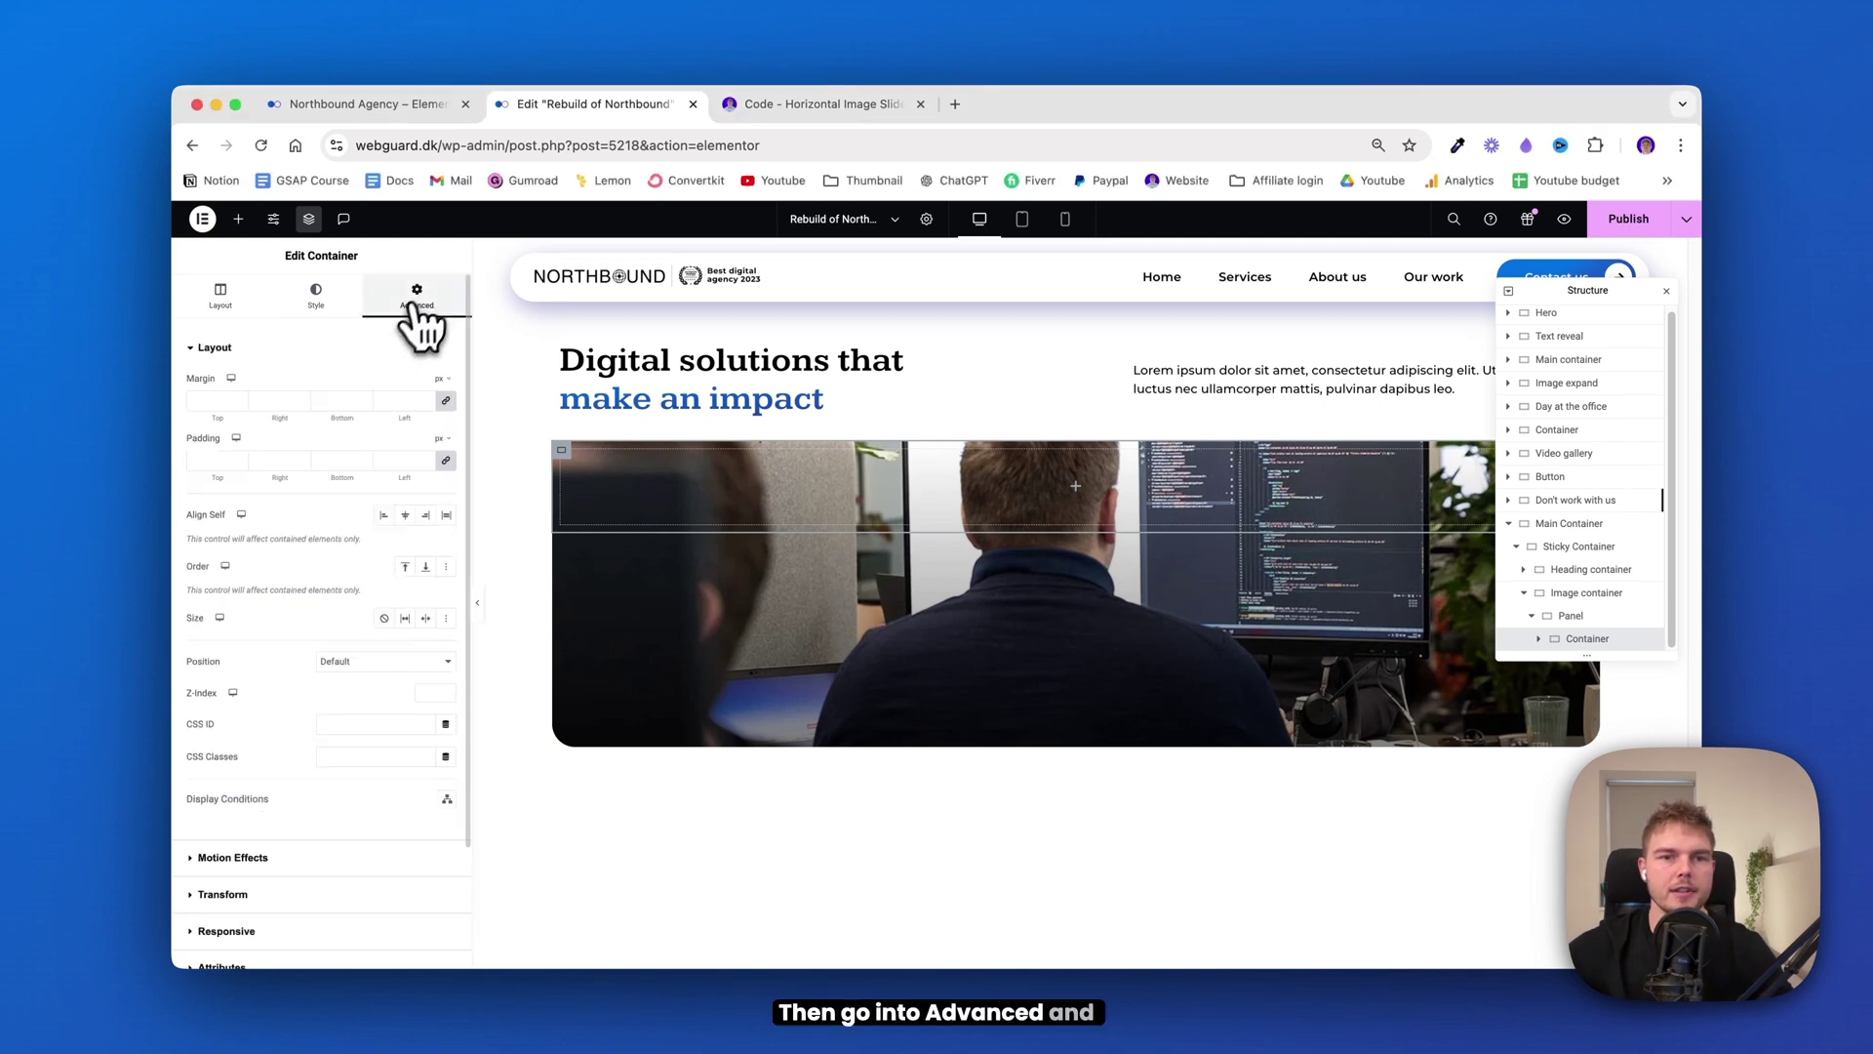
pyautogui.click(206, 460)
pyautogui.write('20')
pyautogui.click(370, 662)
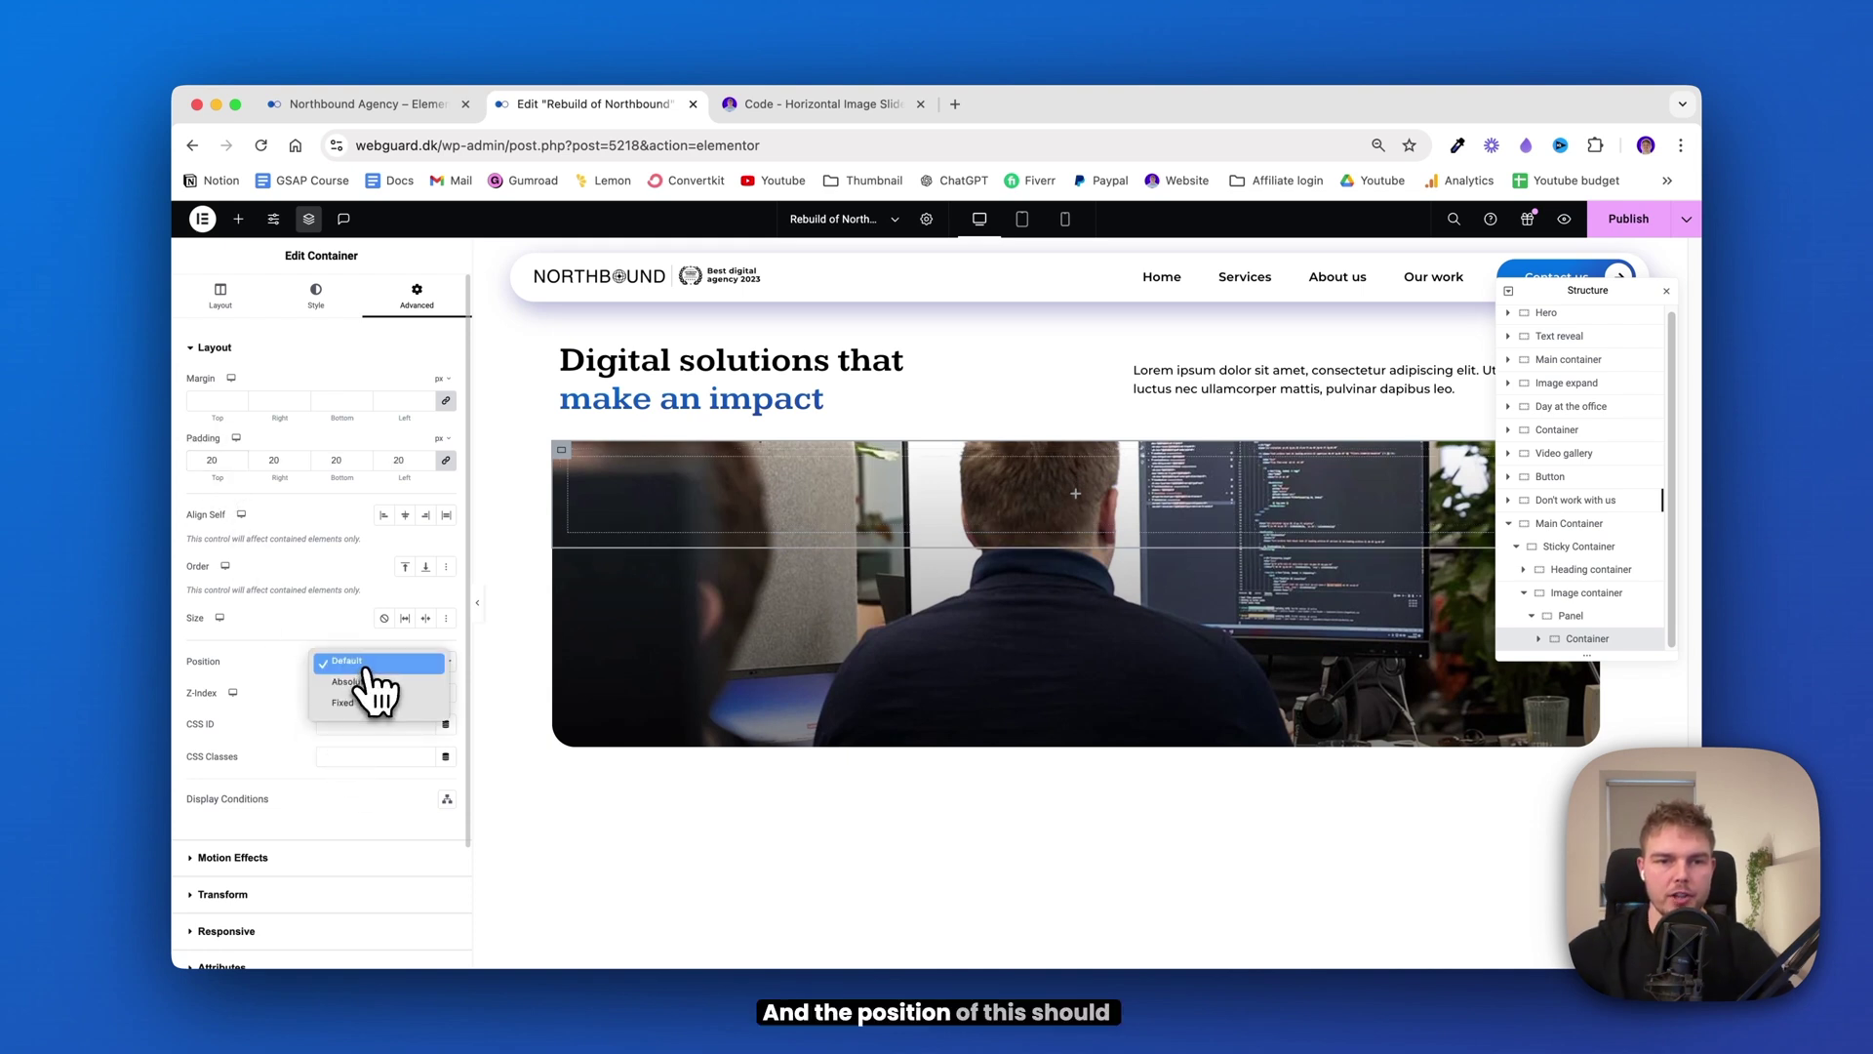
pyautogui.click(378, 683)
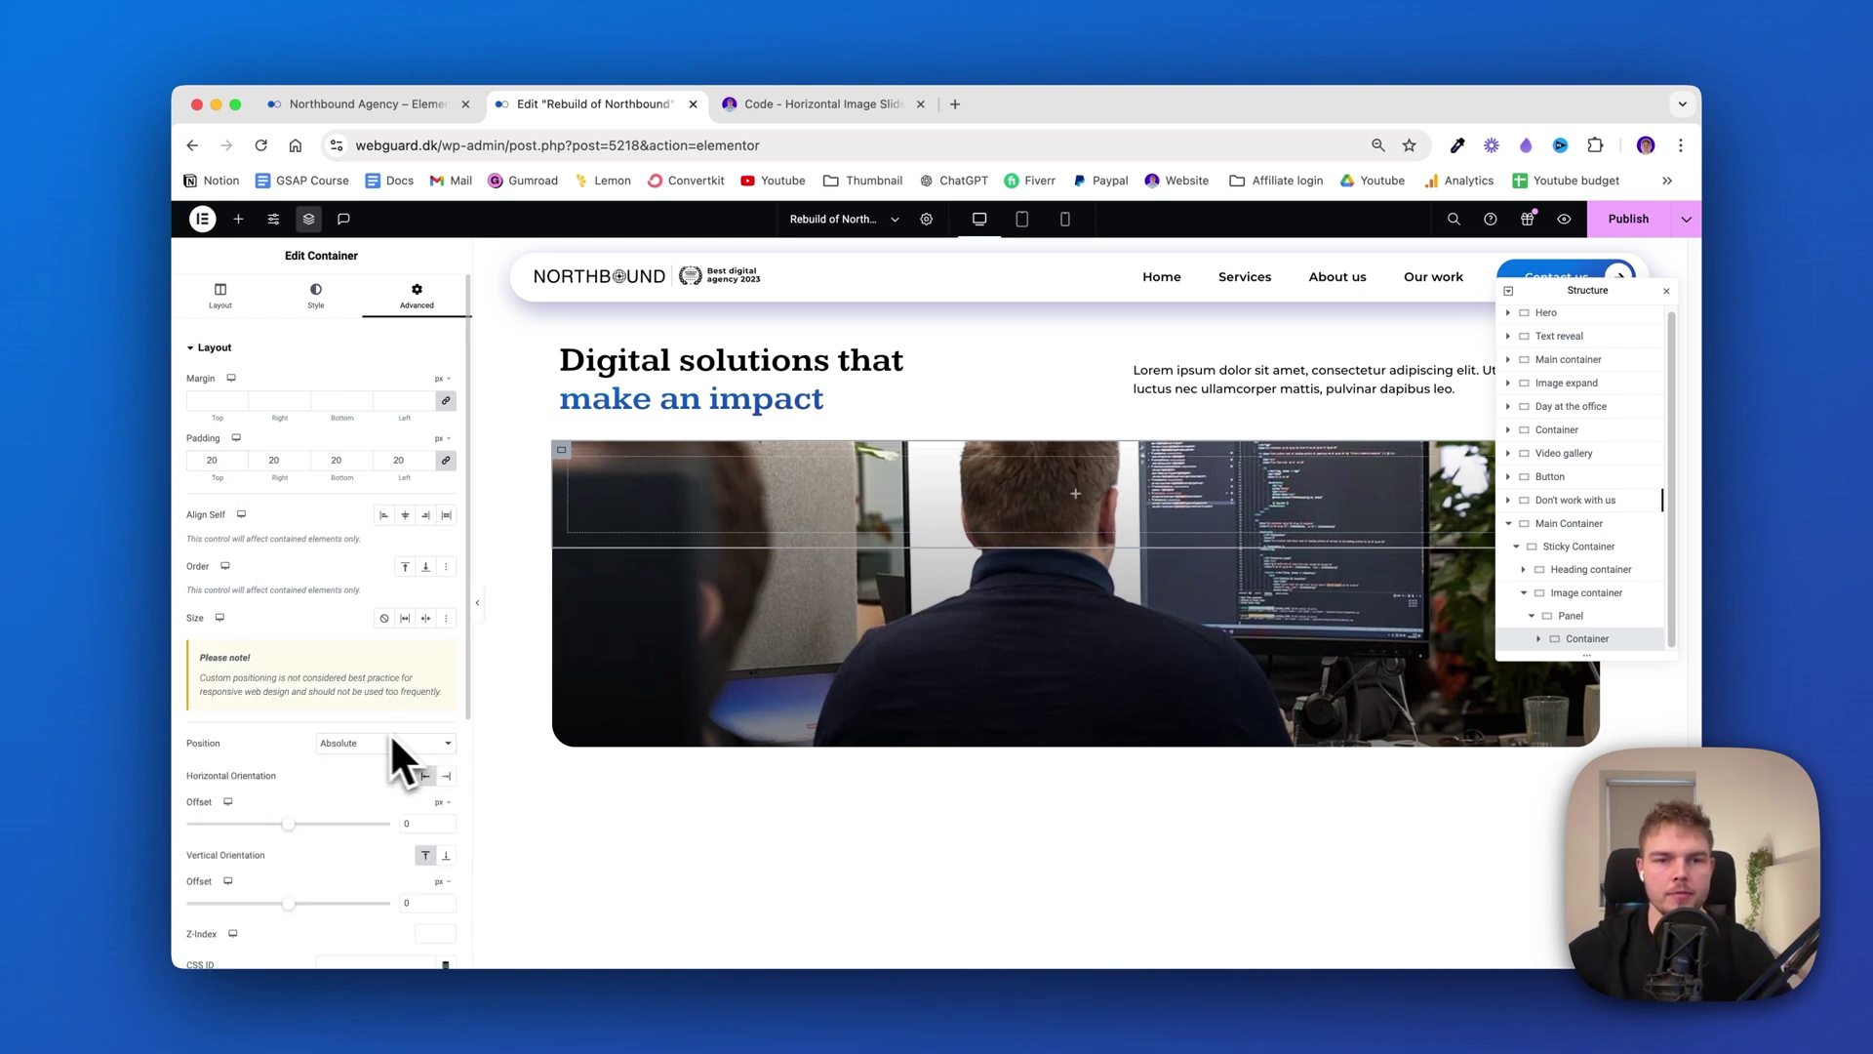
pyautogui.scroll(-1, 292, 747)
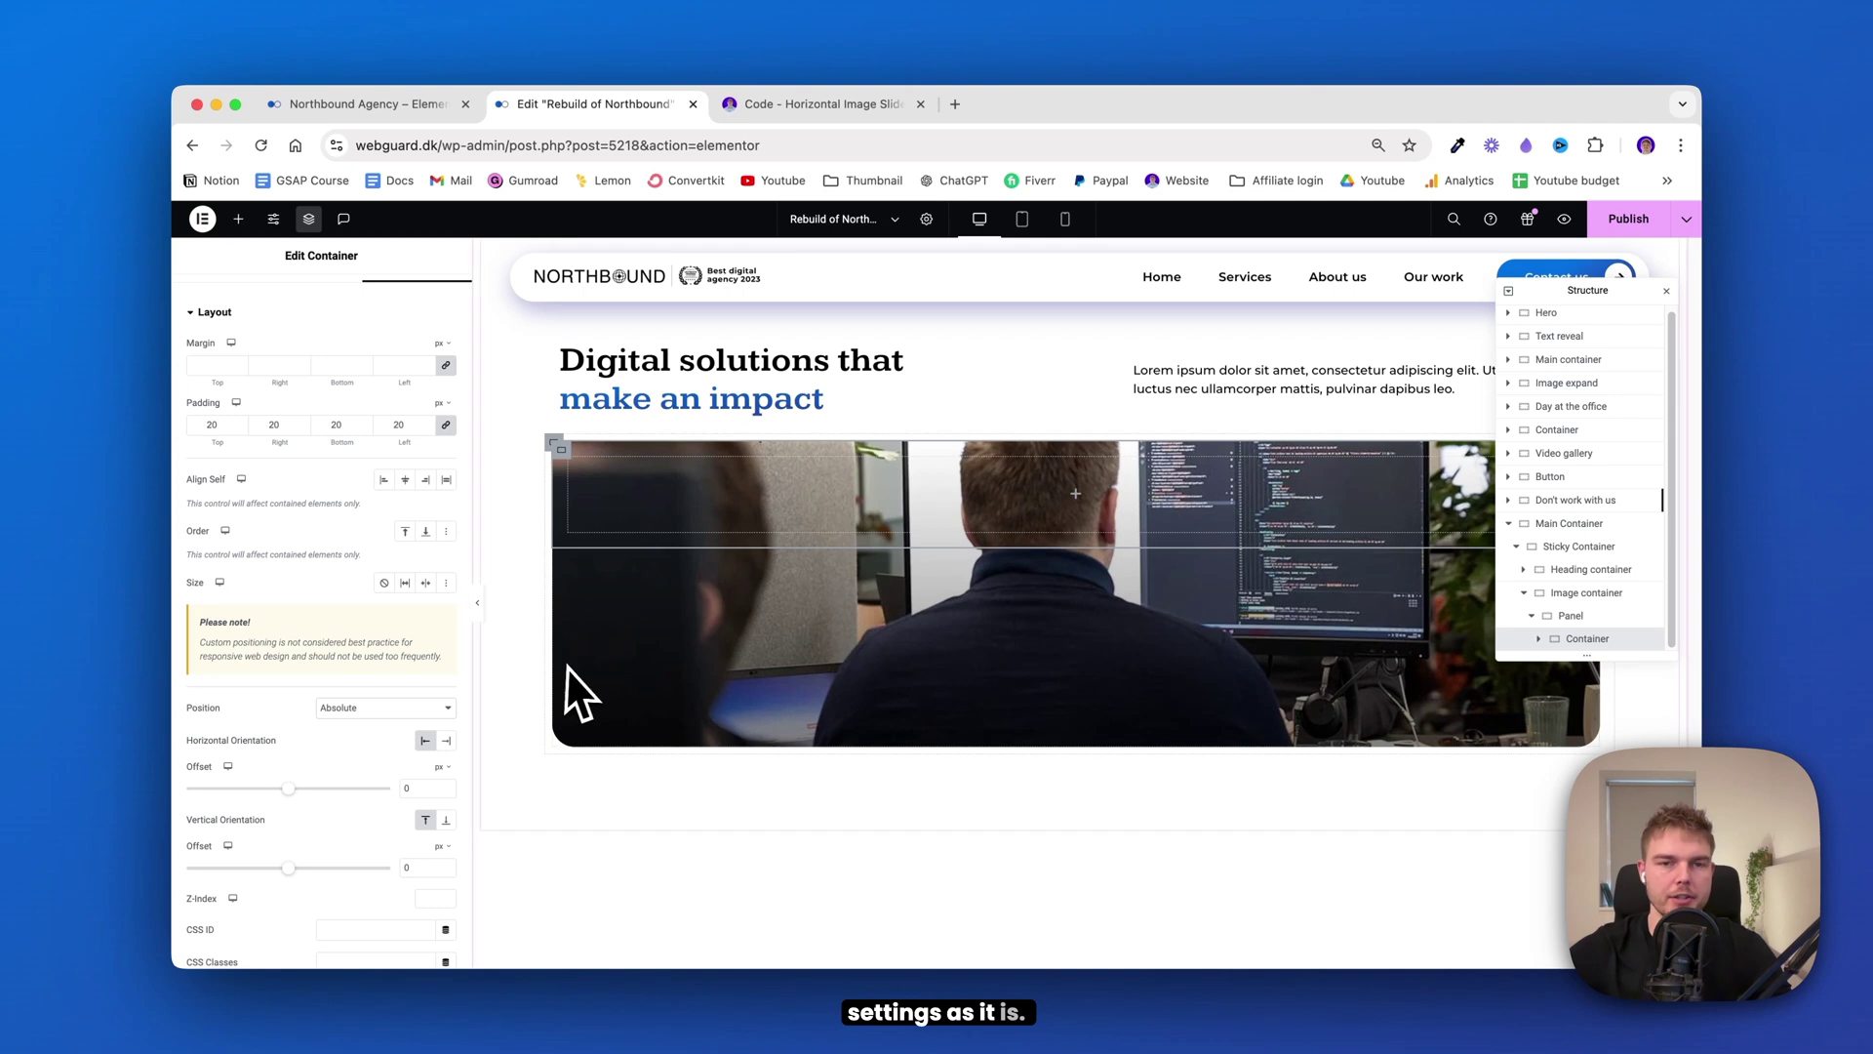
# Add an Image Box widget to the nested container and remove its placeholder image
pyautogui.click(242, 222)
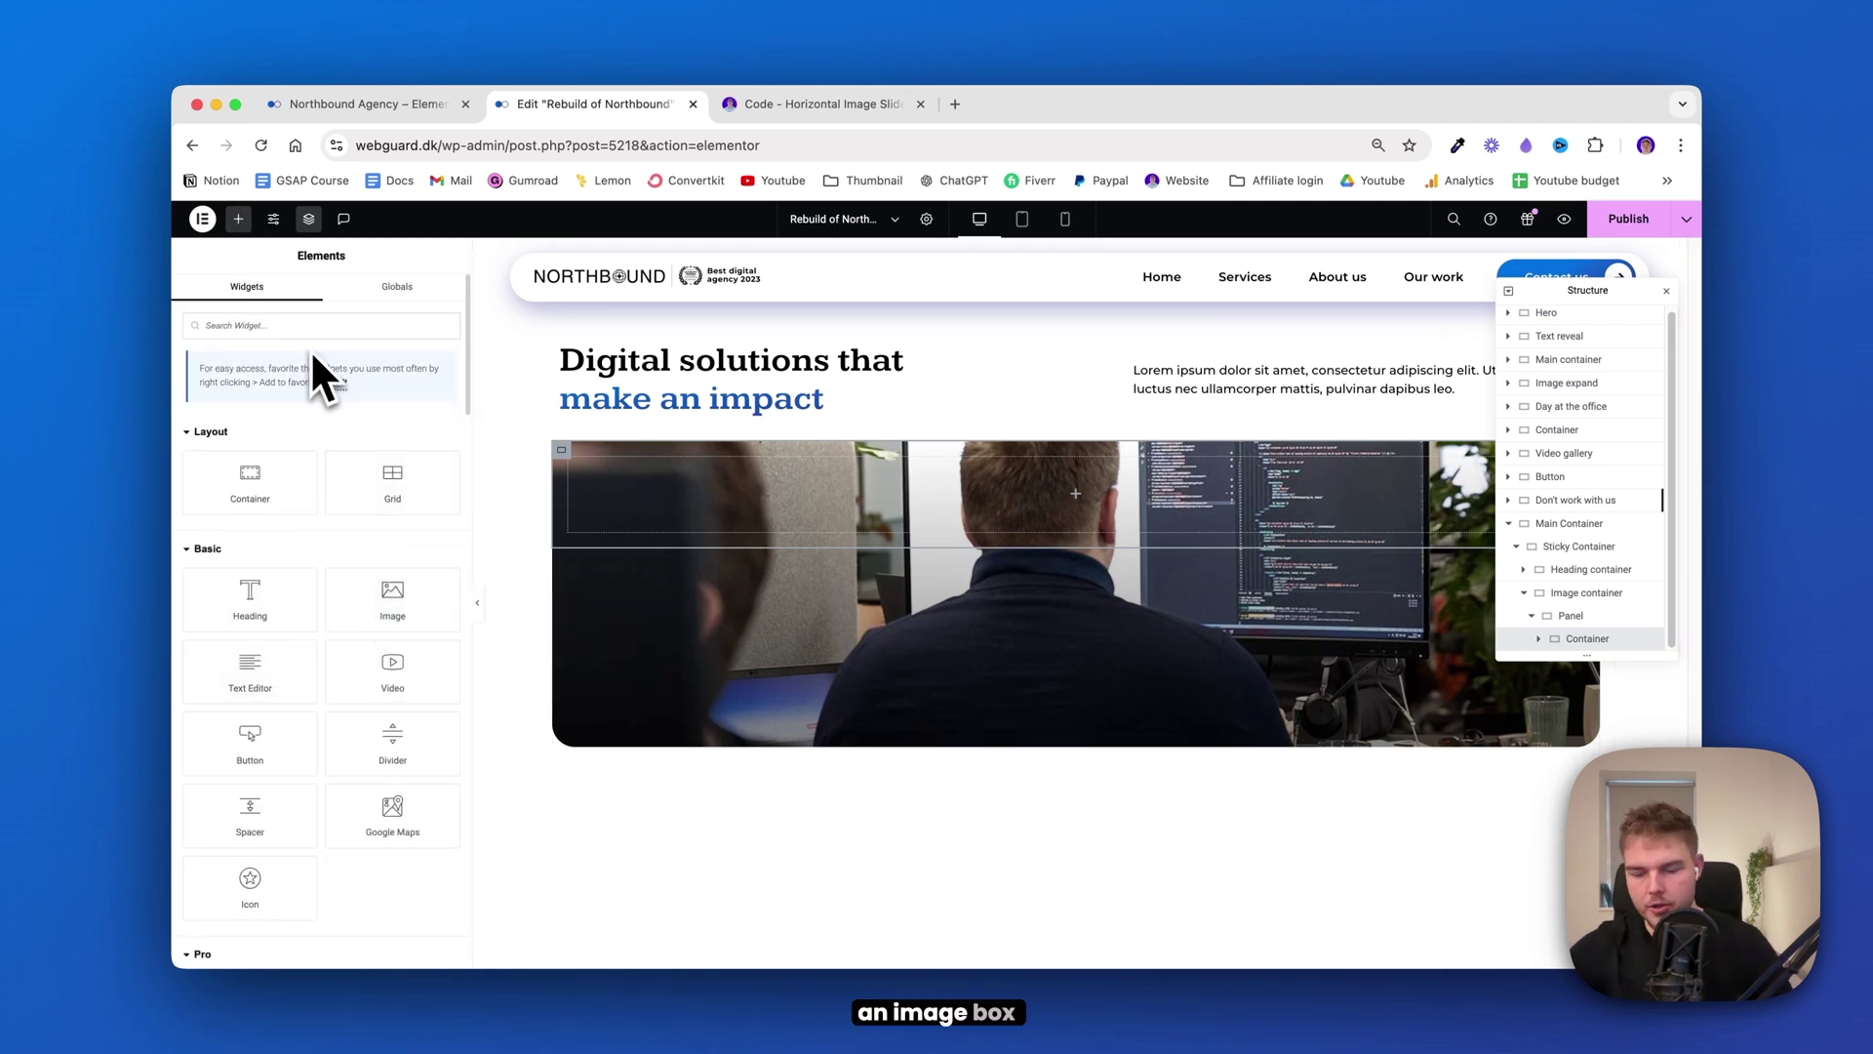
pyautogui.write('ima')
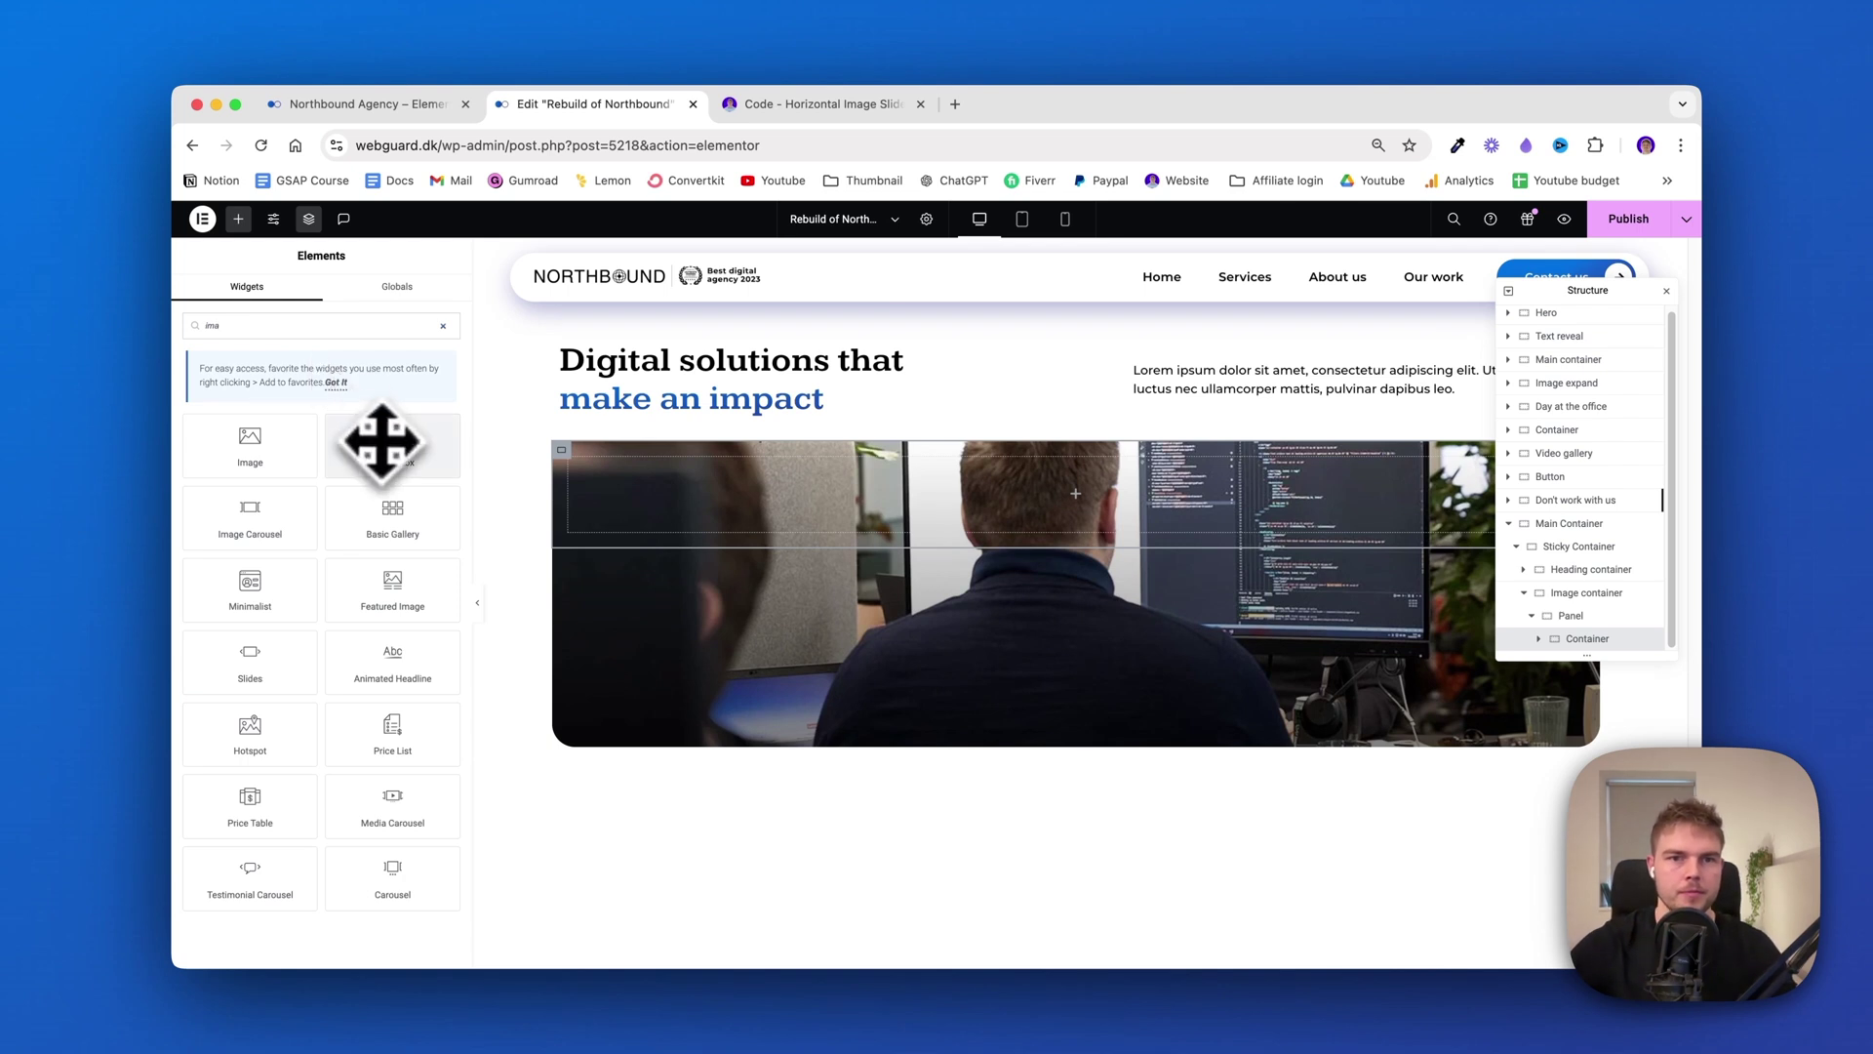
pyautogui.moveTo(380, 439); pyautogui.dragTo(648, 532)
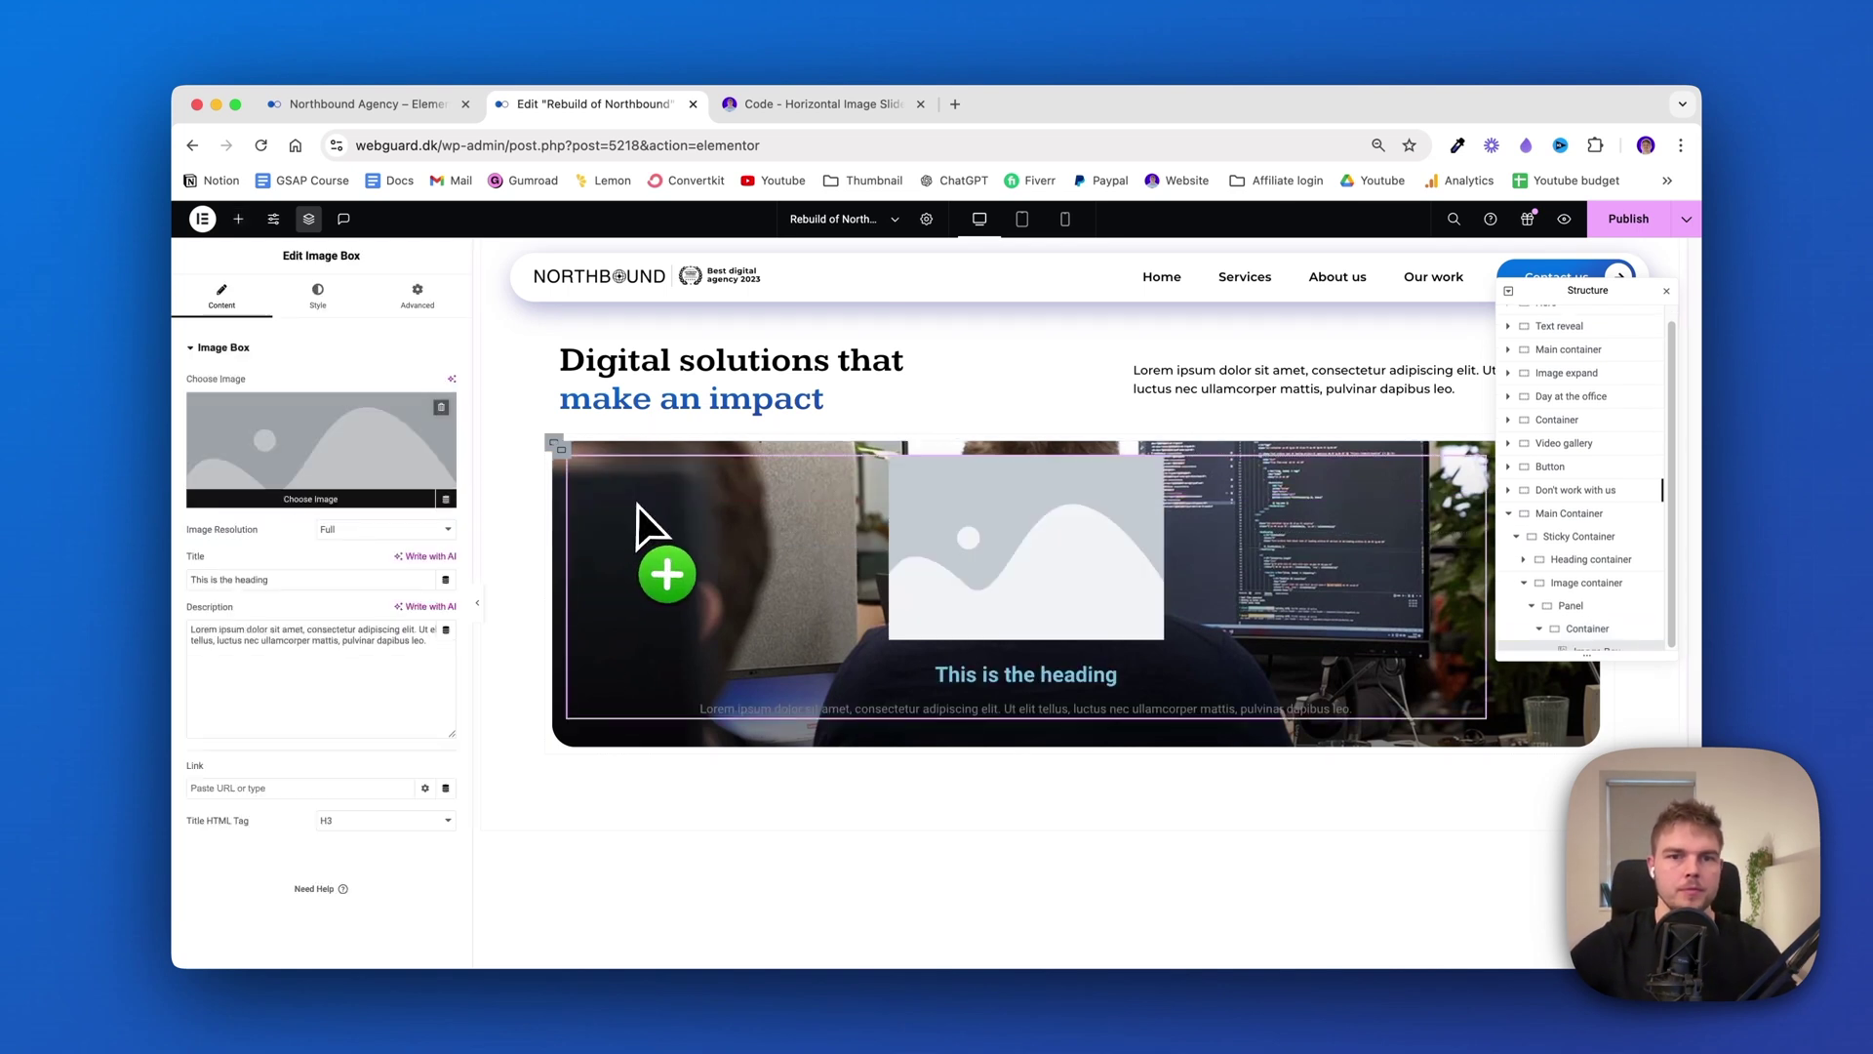
pyautogui.click(441, 408)
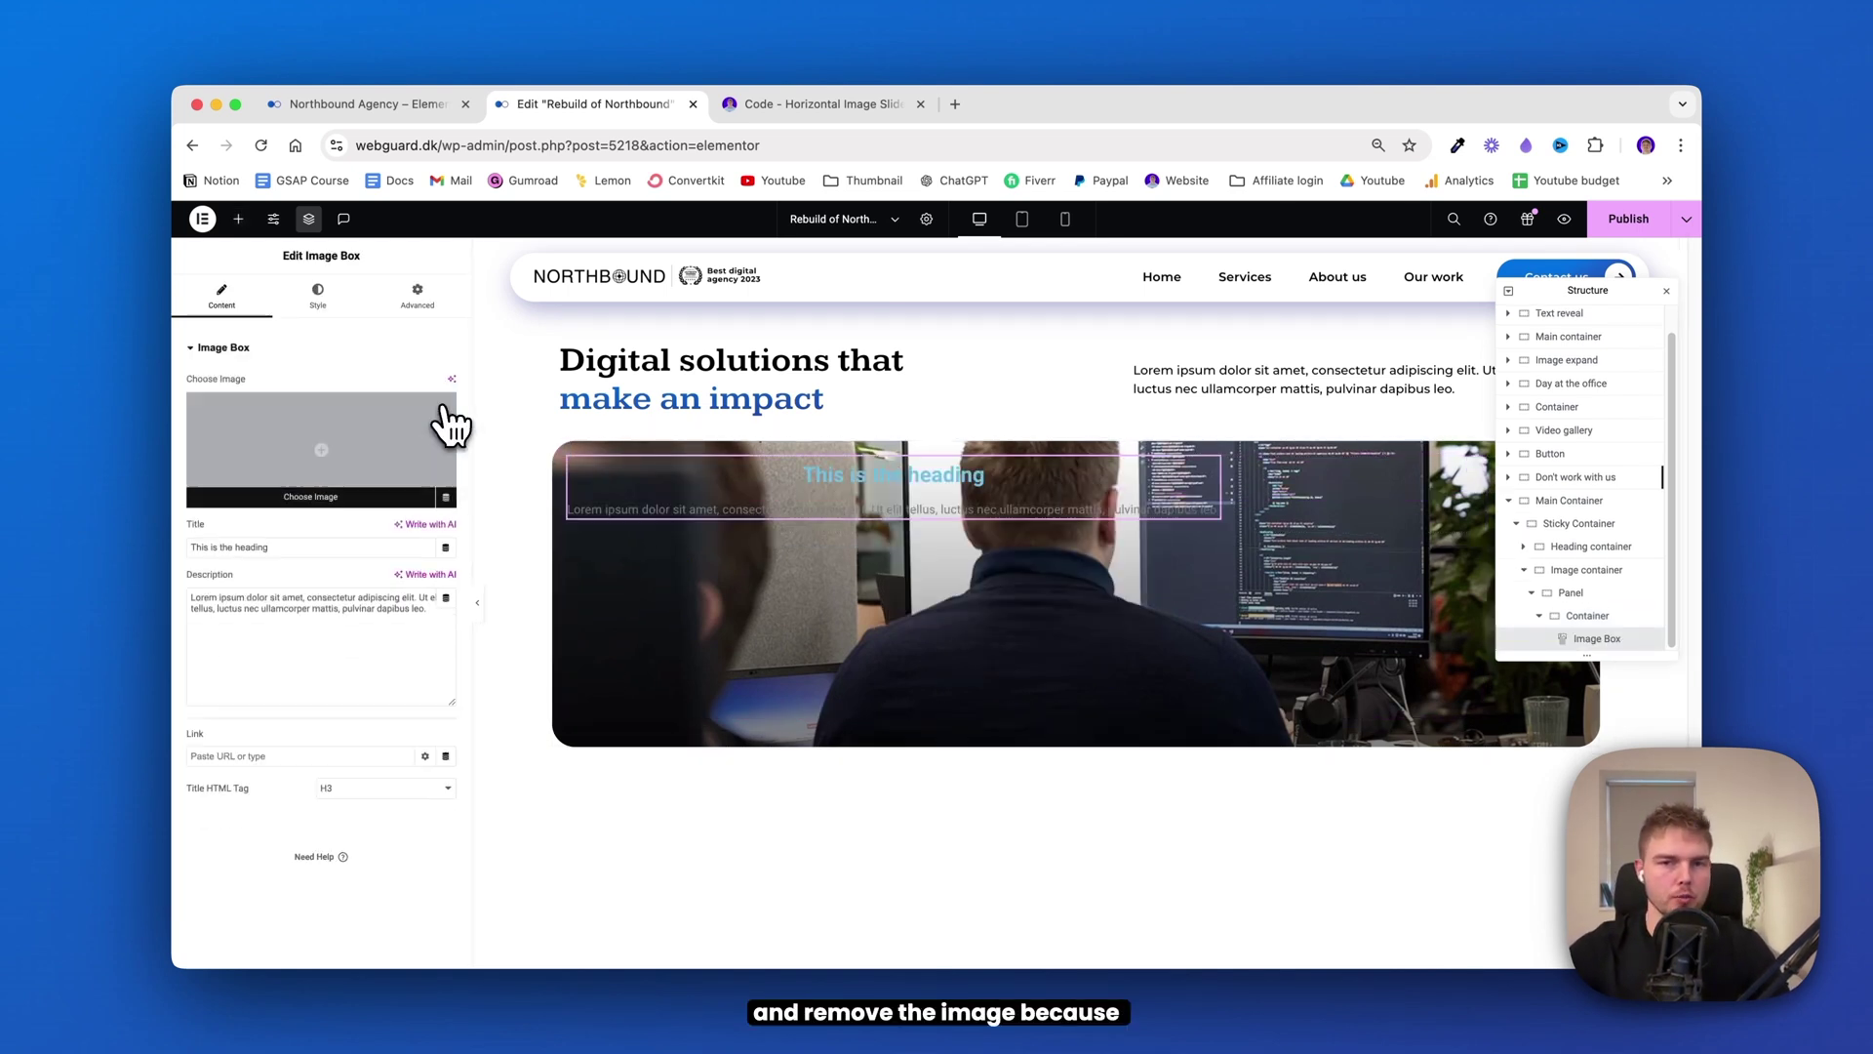
# Left-align the image box and style its content in white, with the title EverDrive™ and the description "Empowering EverDrive with a dynamic digital presence through a new website."
pyautogui.click(321, 312)
pyautogui.click(384, 385)
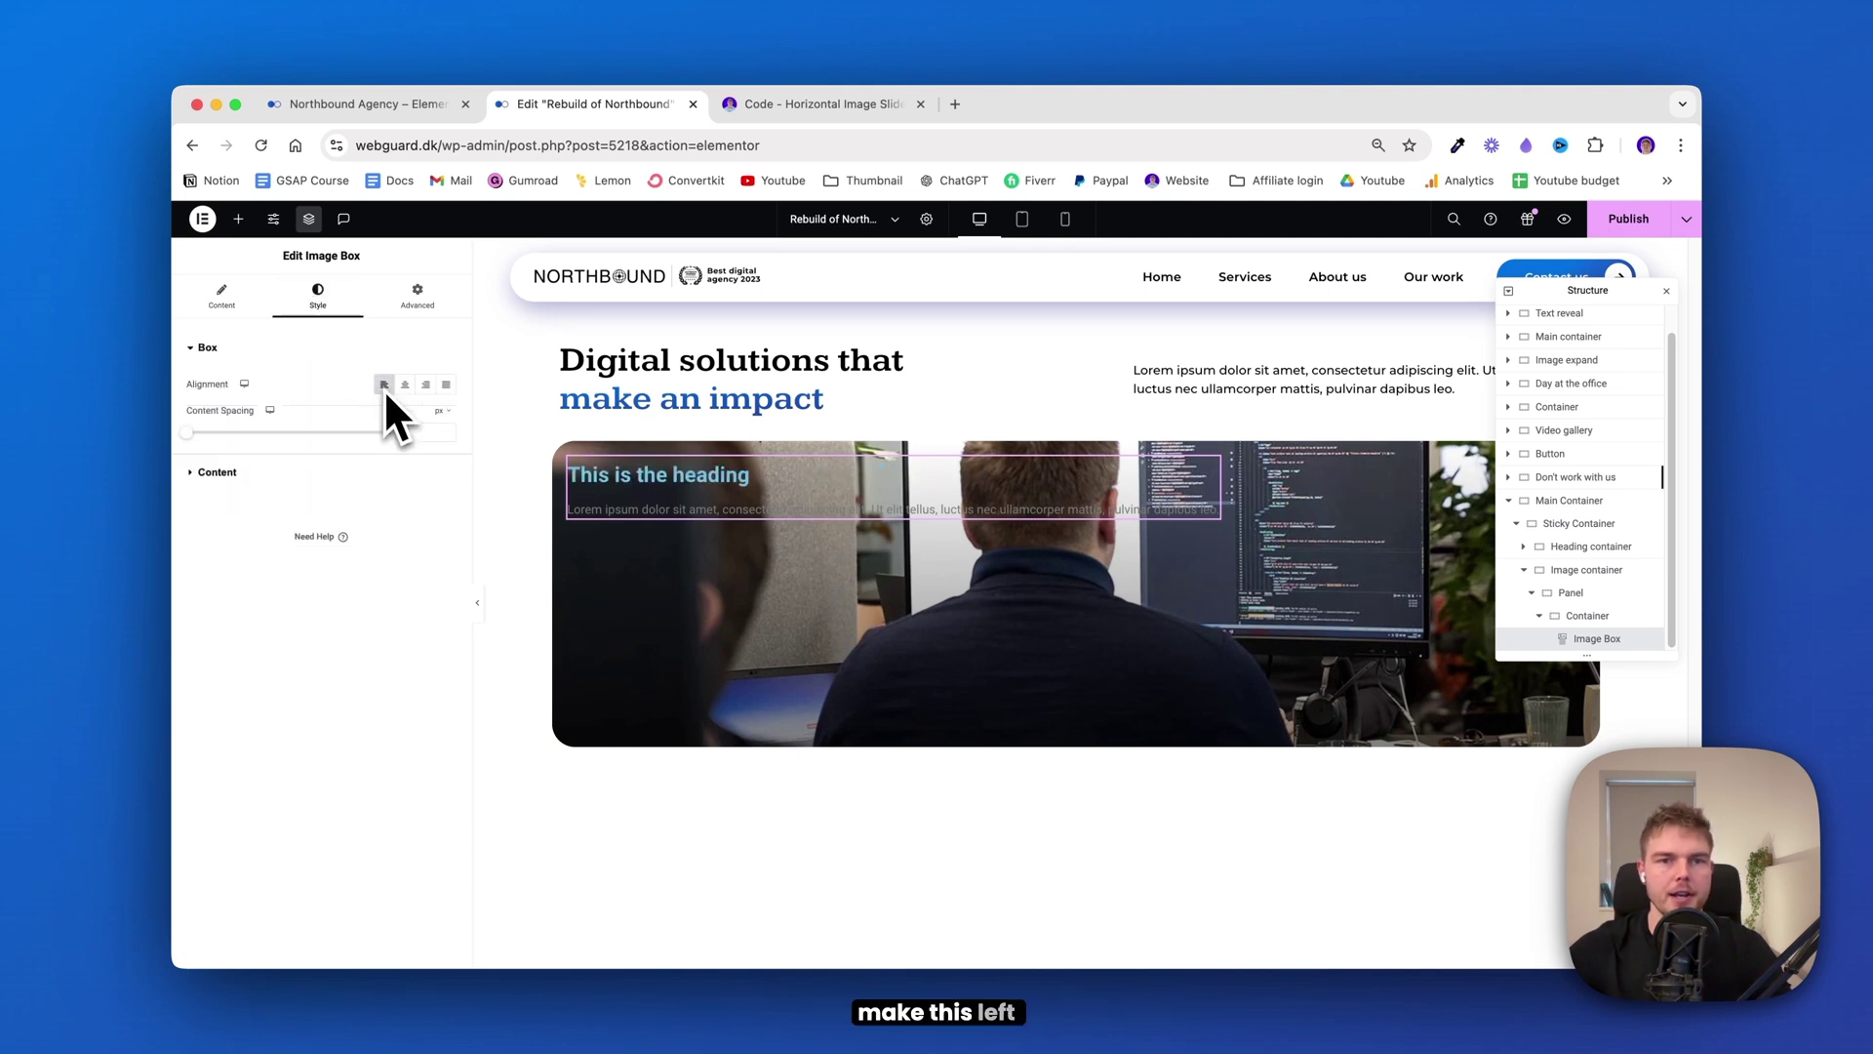
pyautogui.click(336, 475)
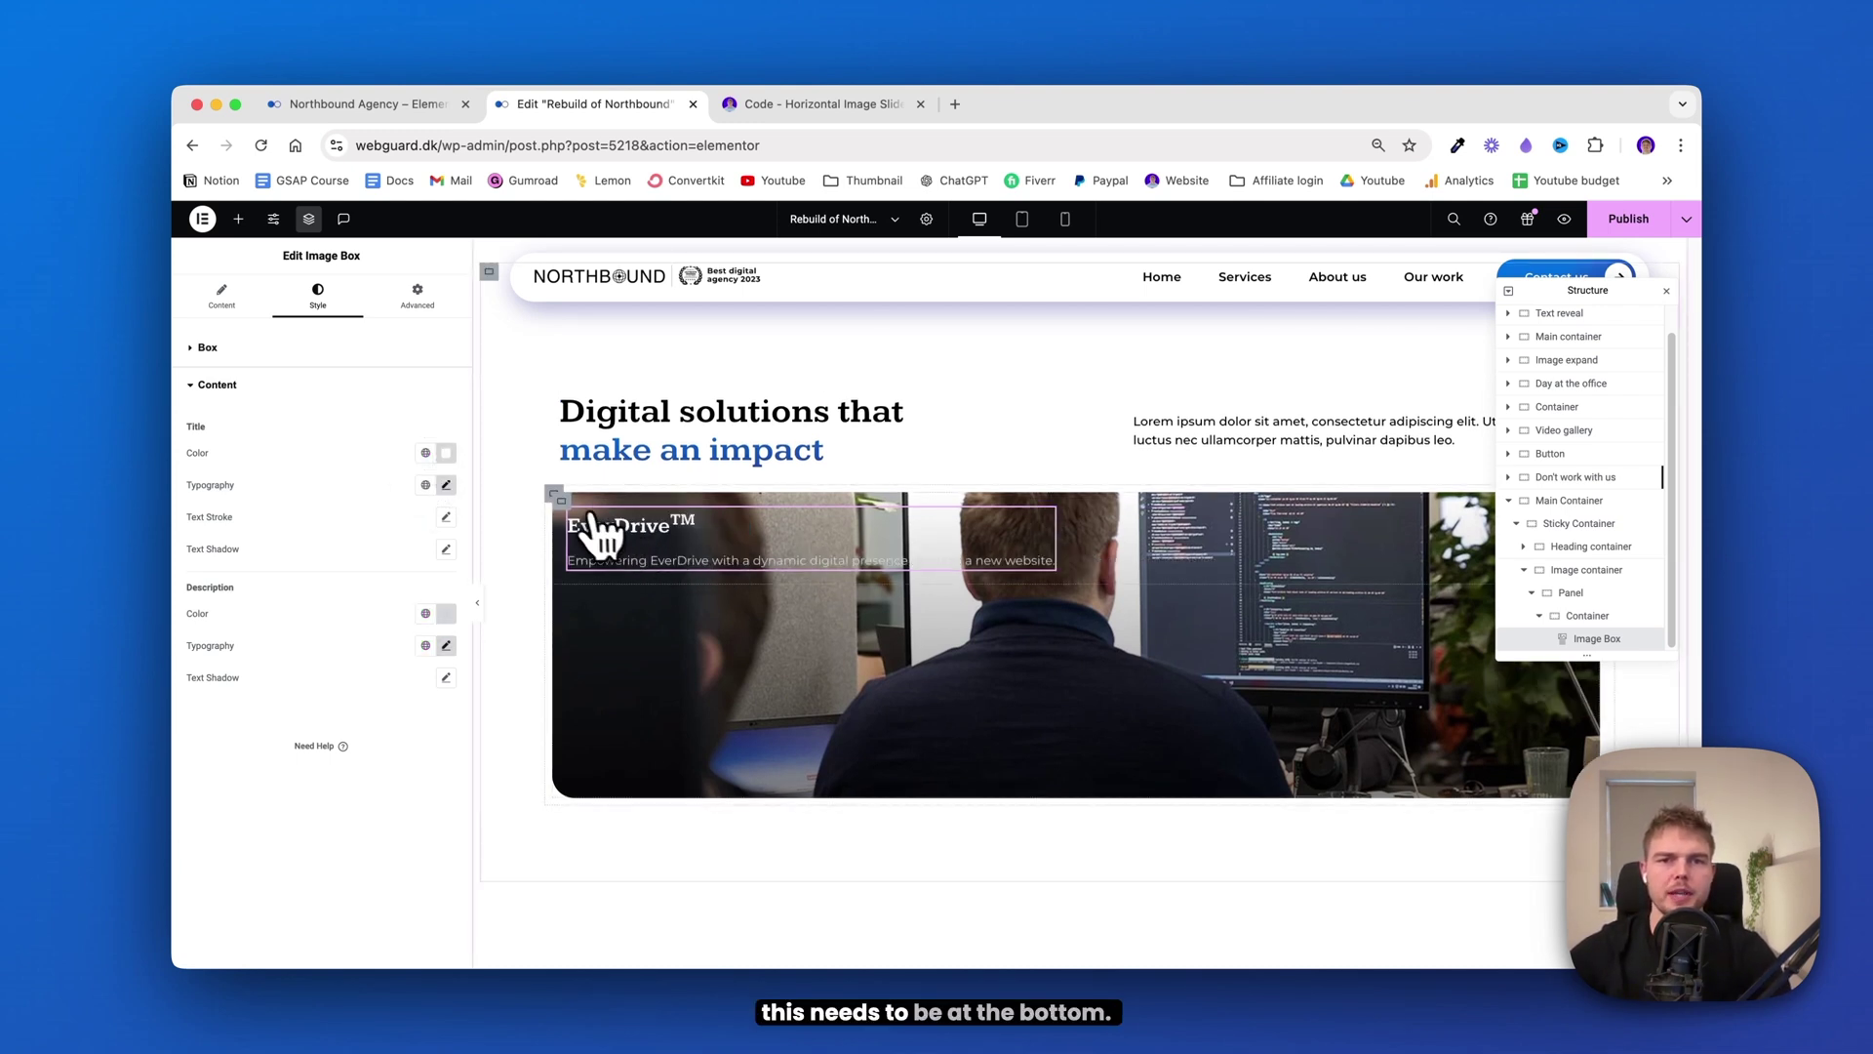
# Set the vertical orientation of the container holding the image box to Bottom
pyautogui.click(1605, 617)
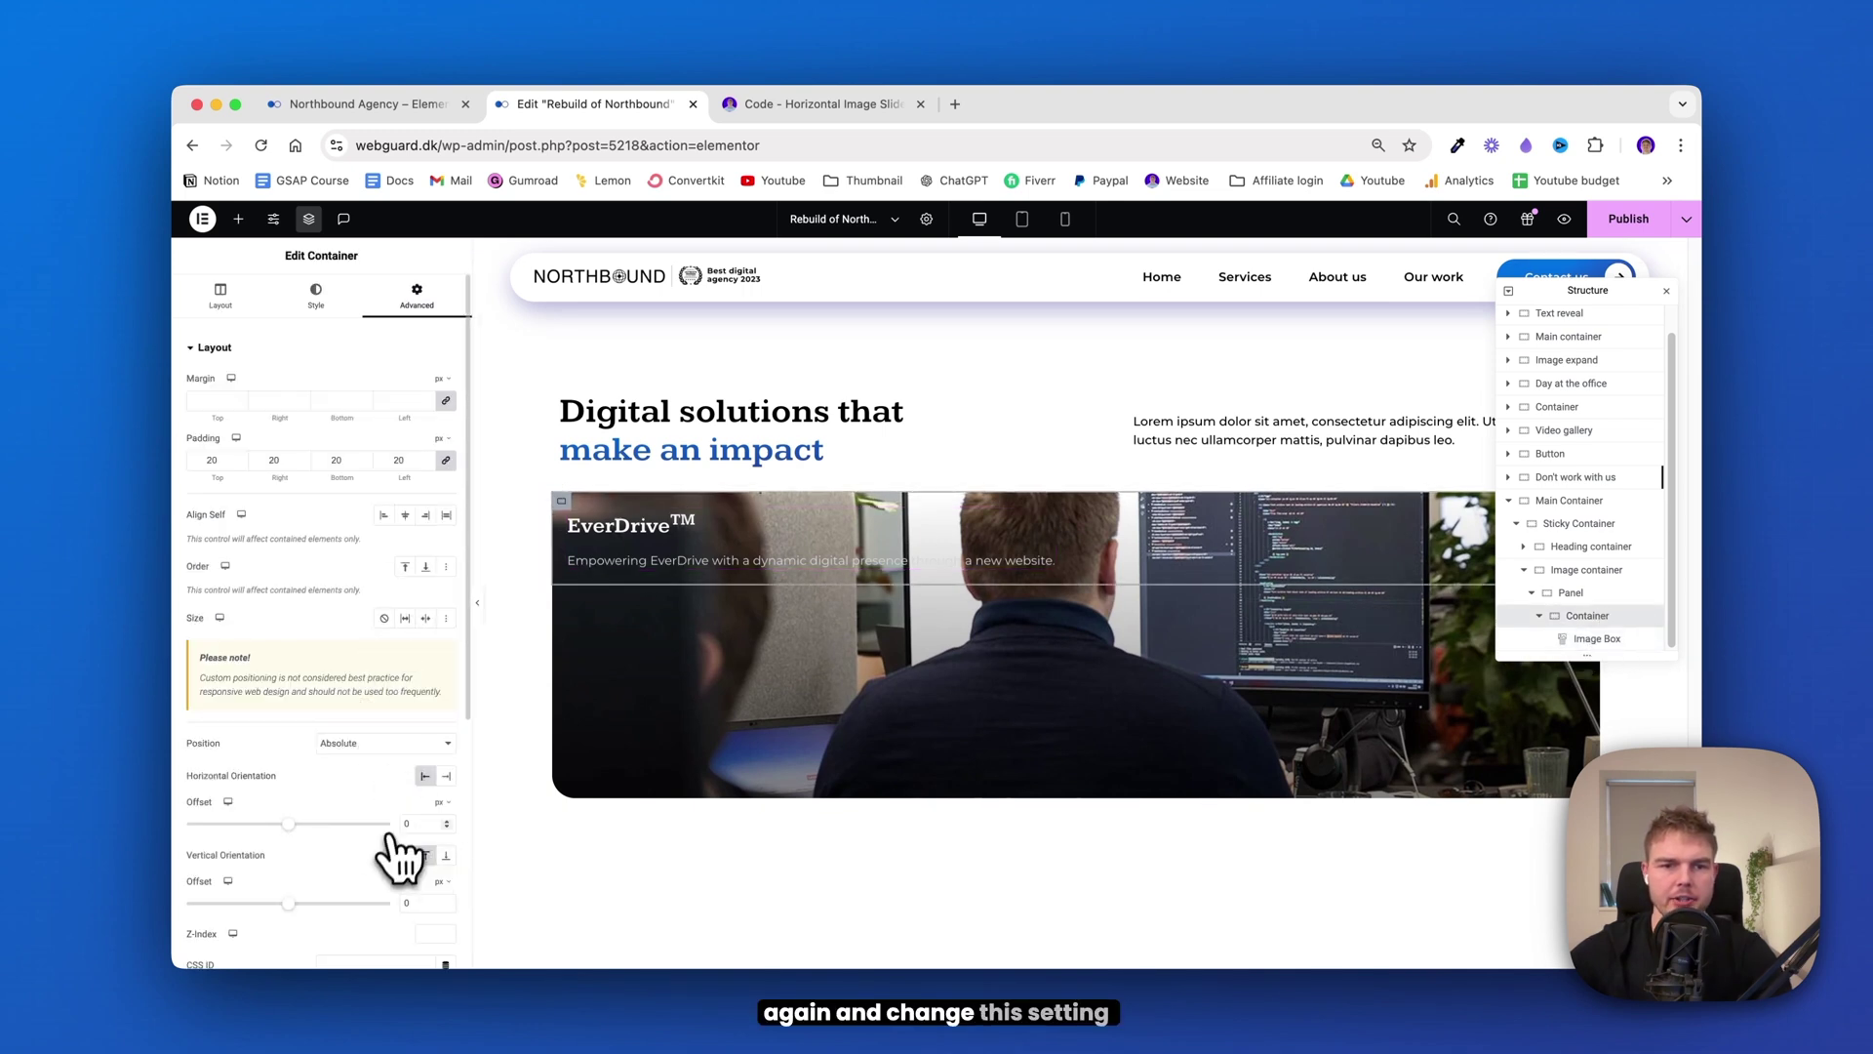
pyautogui.scroll(-2, 439, 830)
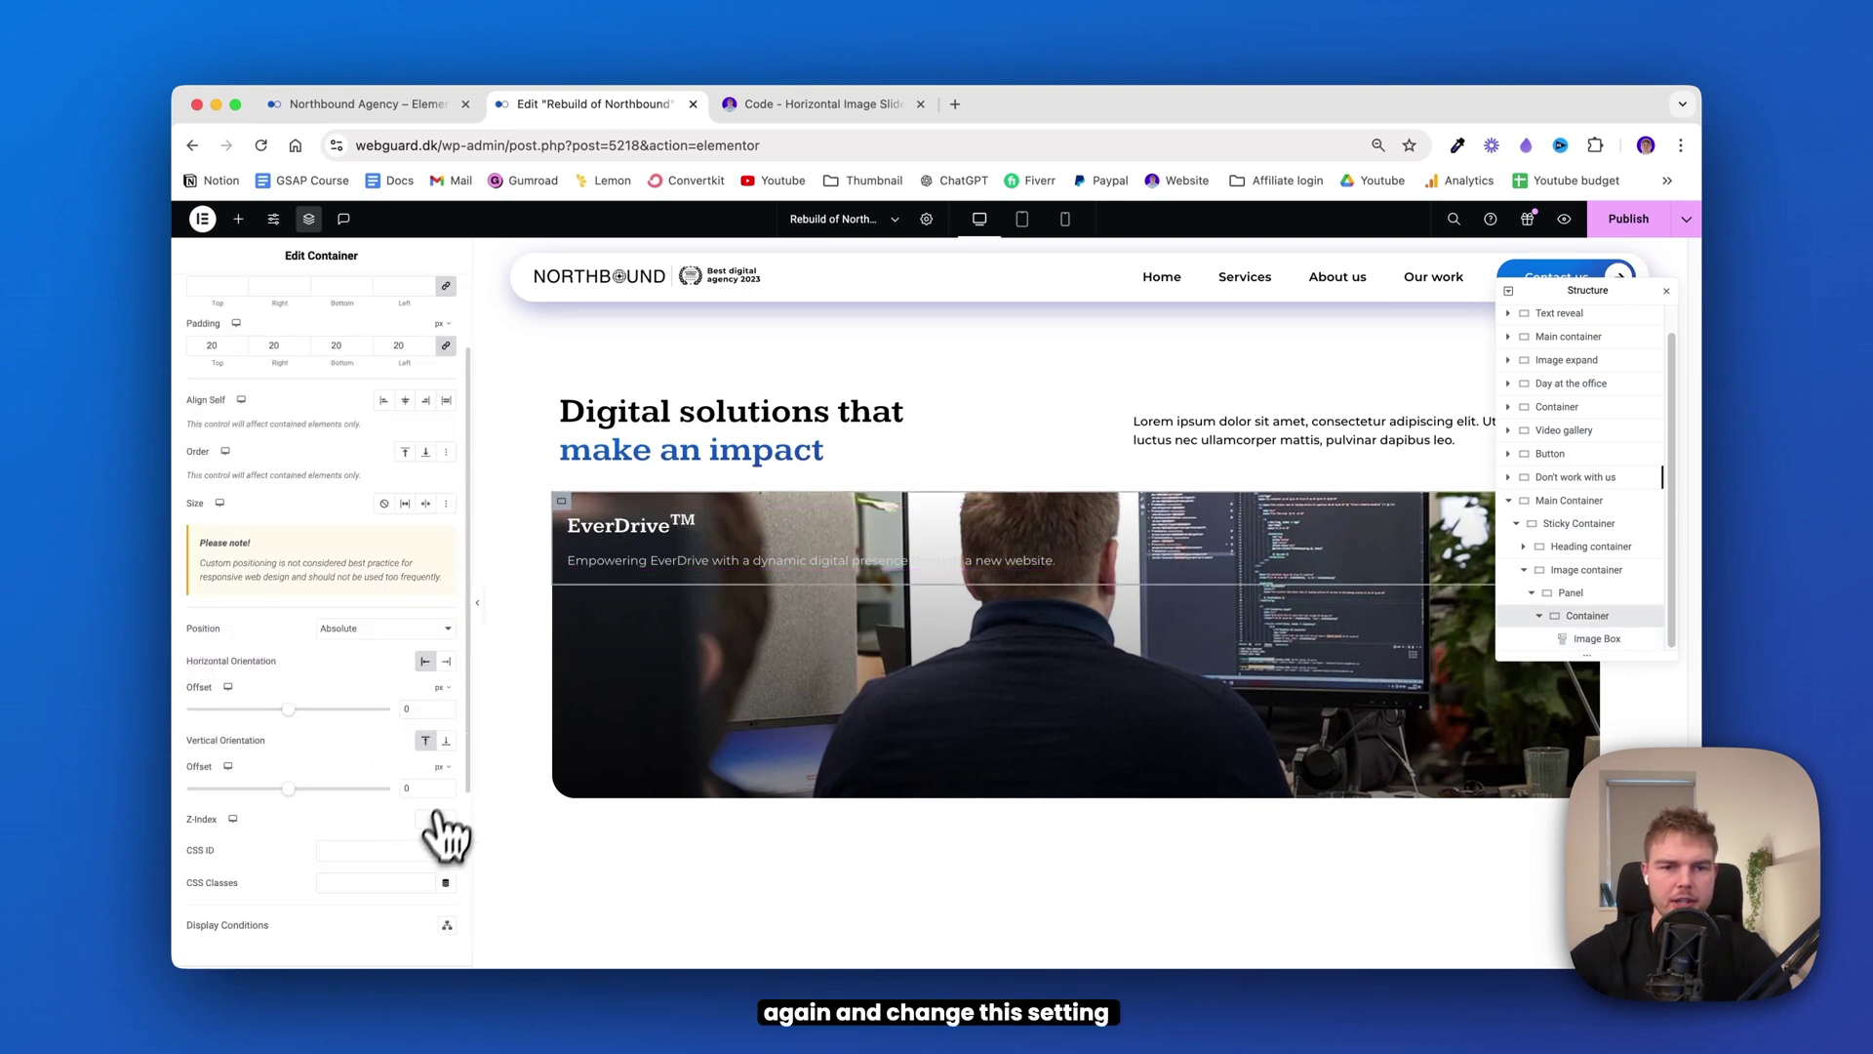
pyautogui.click(448, 742)
# Duplicate the image box's container for the card tags and set the copy's vertical orientation to Top
pyautogui.click(410, 104)
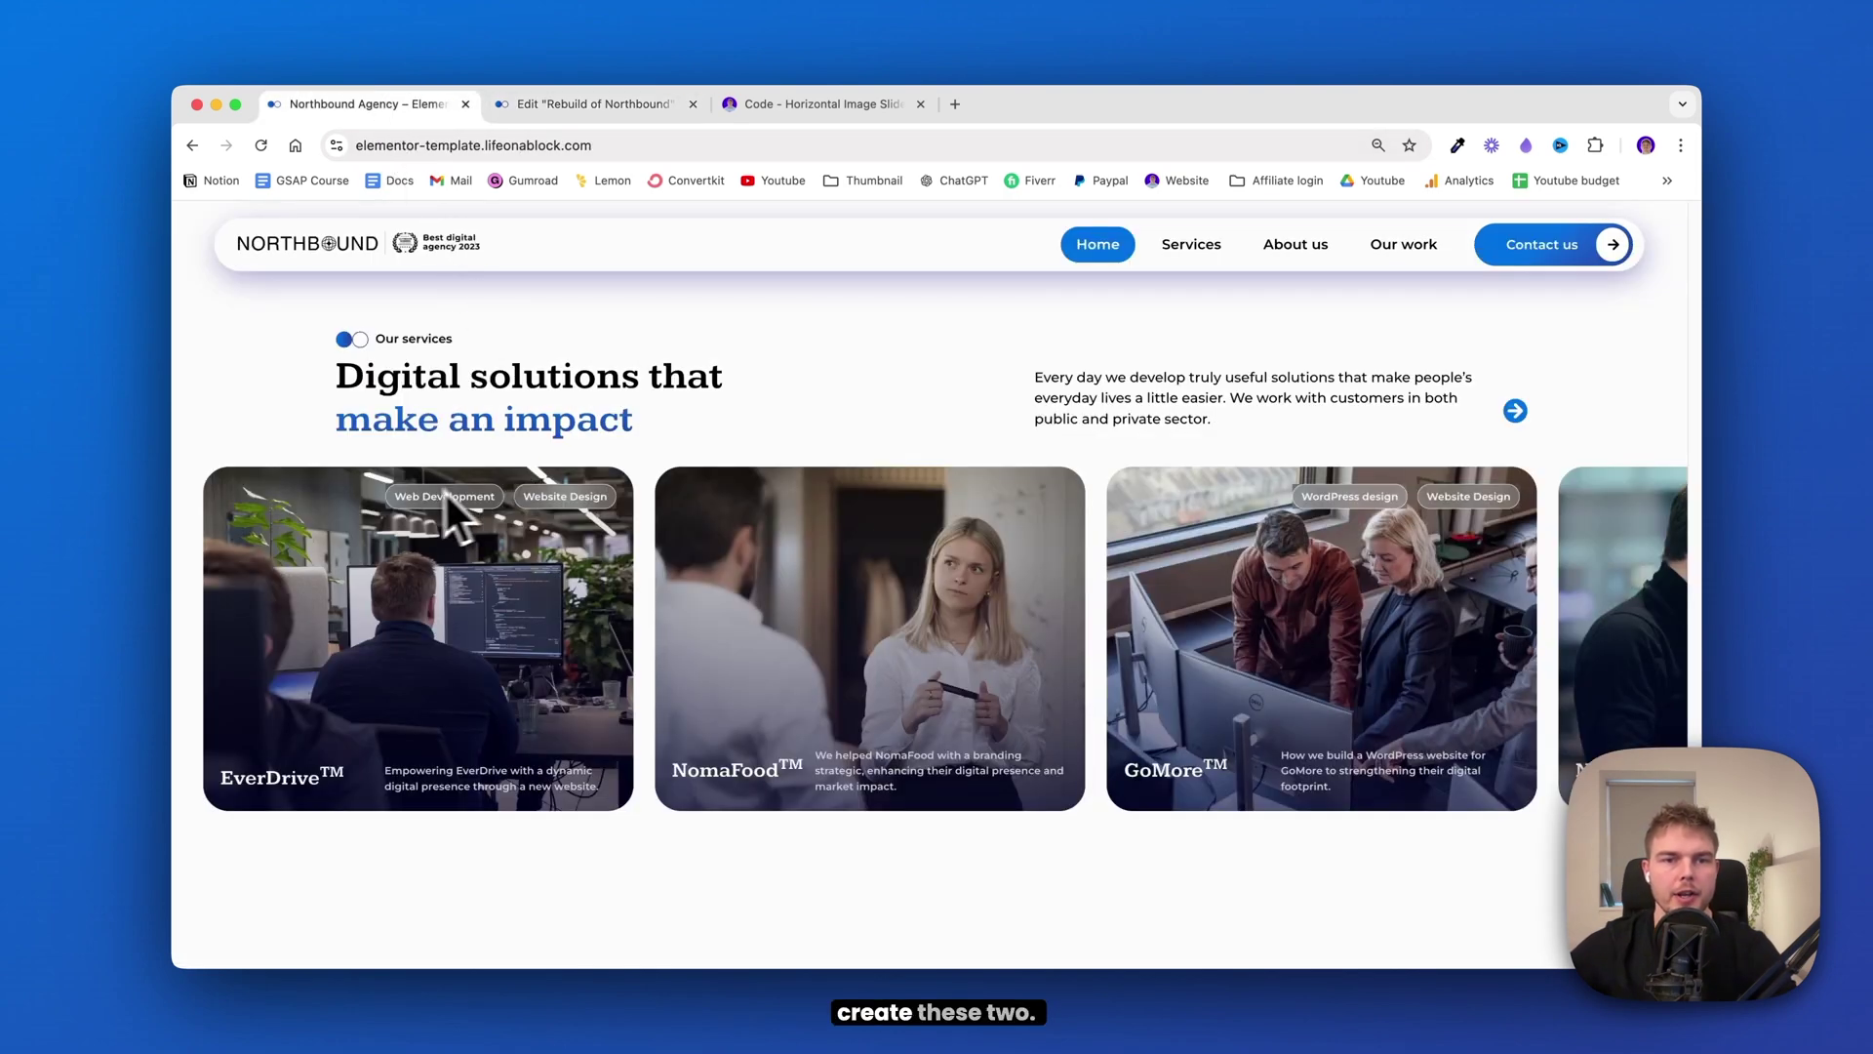
pyautogui.click(531, 108)
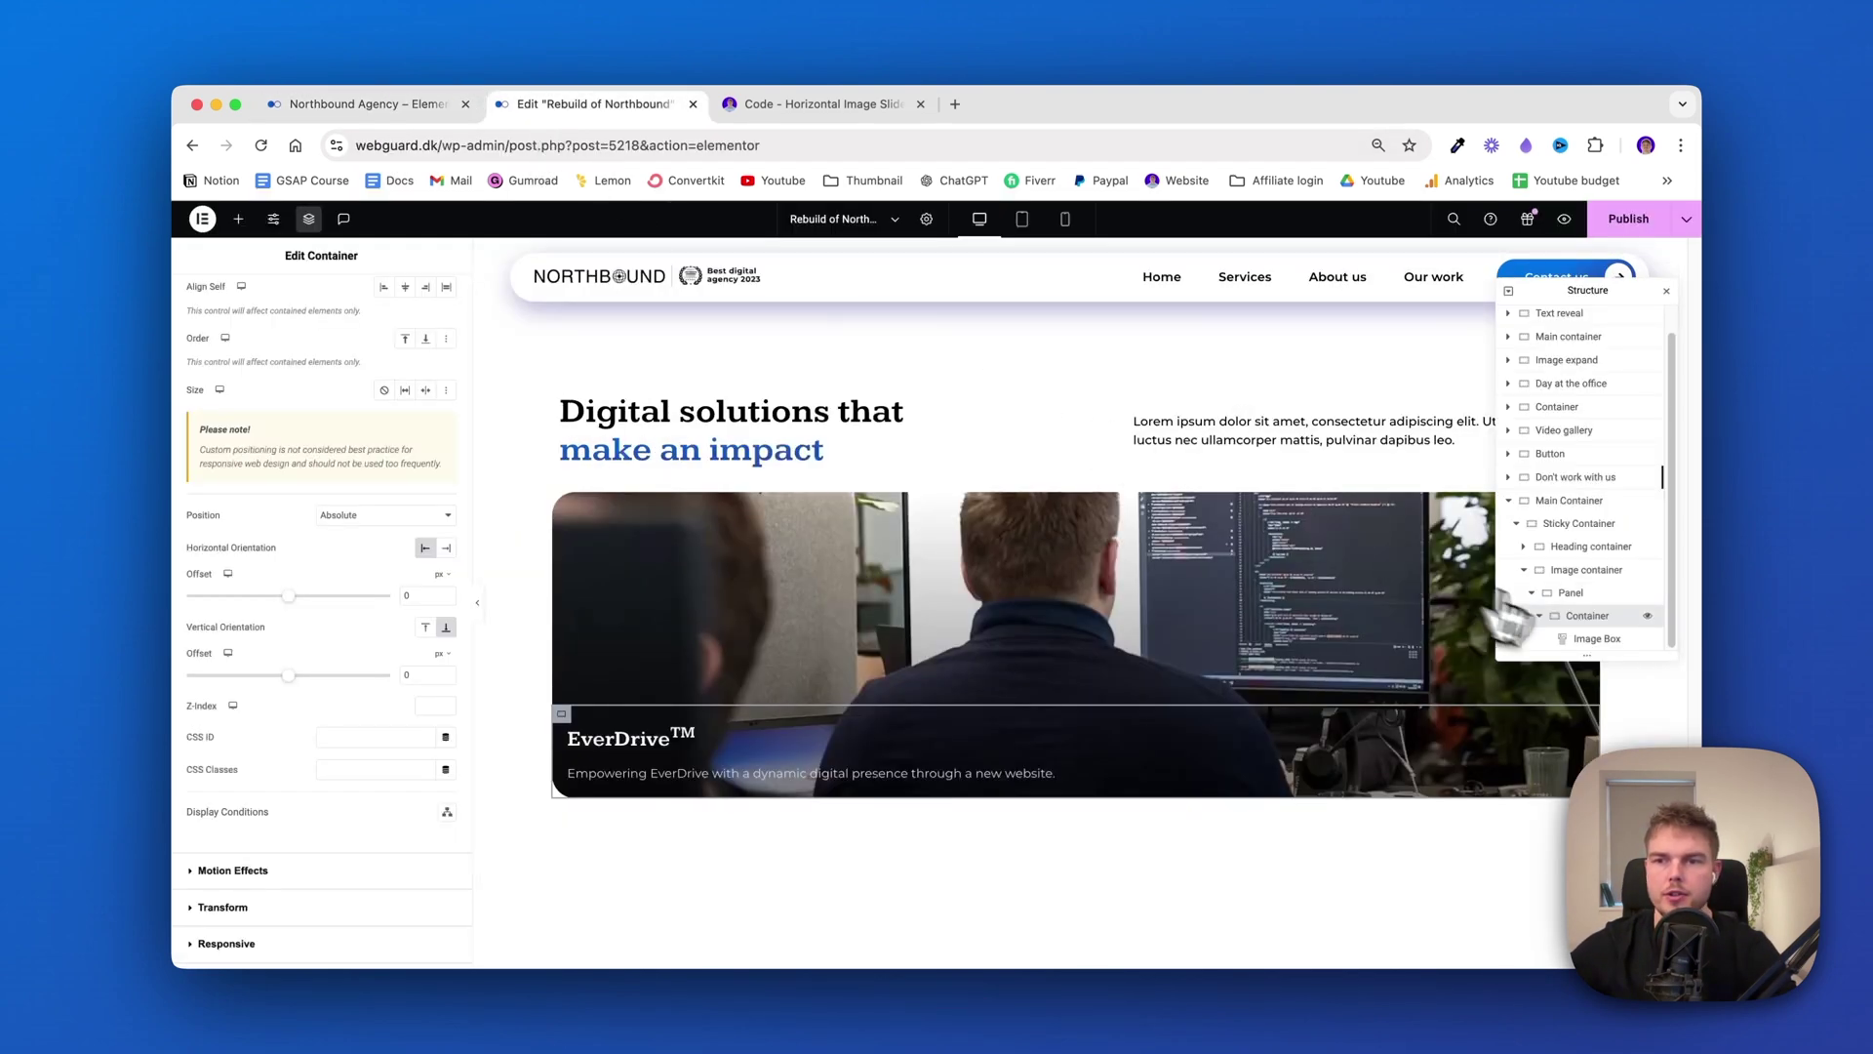
pyautogui.rightClick(1590, 620)
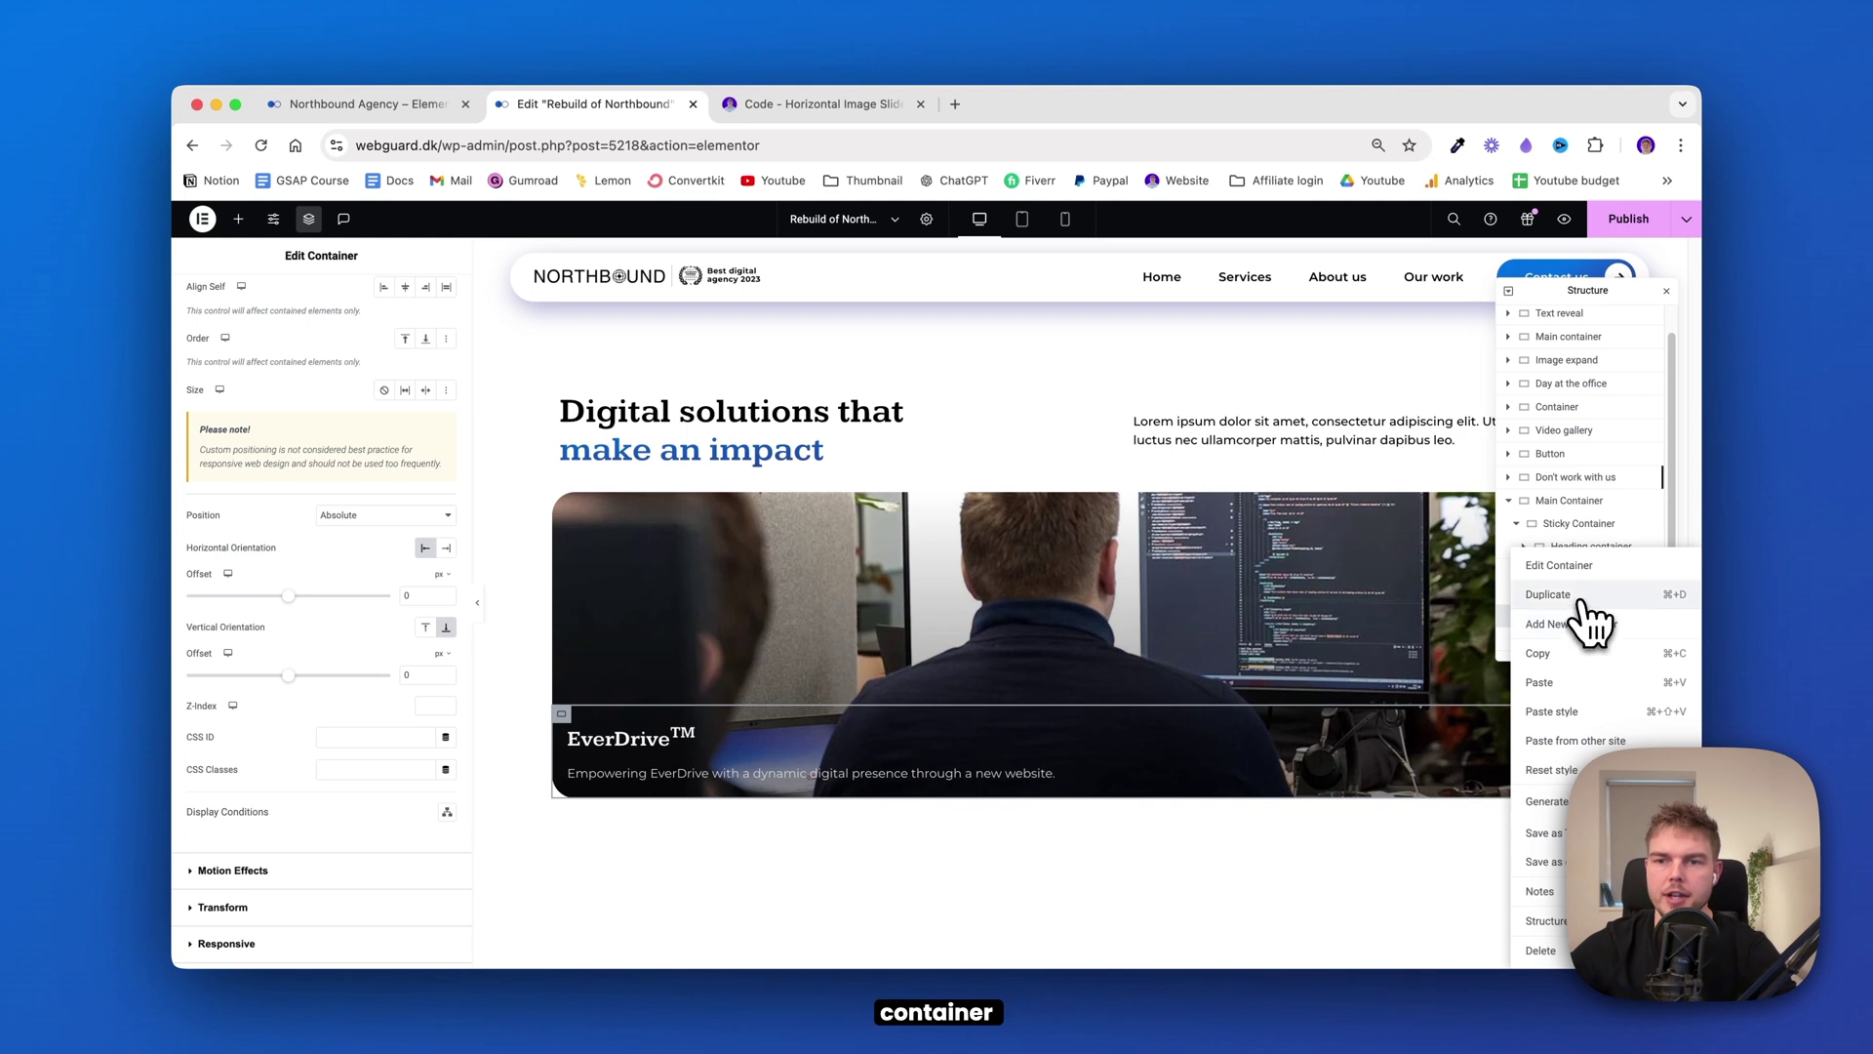
pyautogui.click(1588, 615)
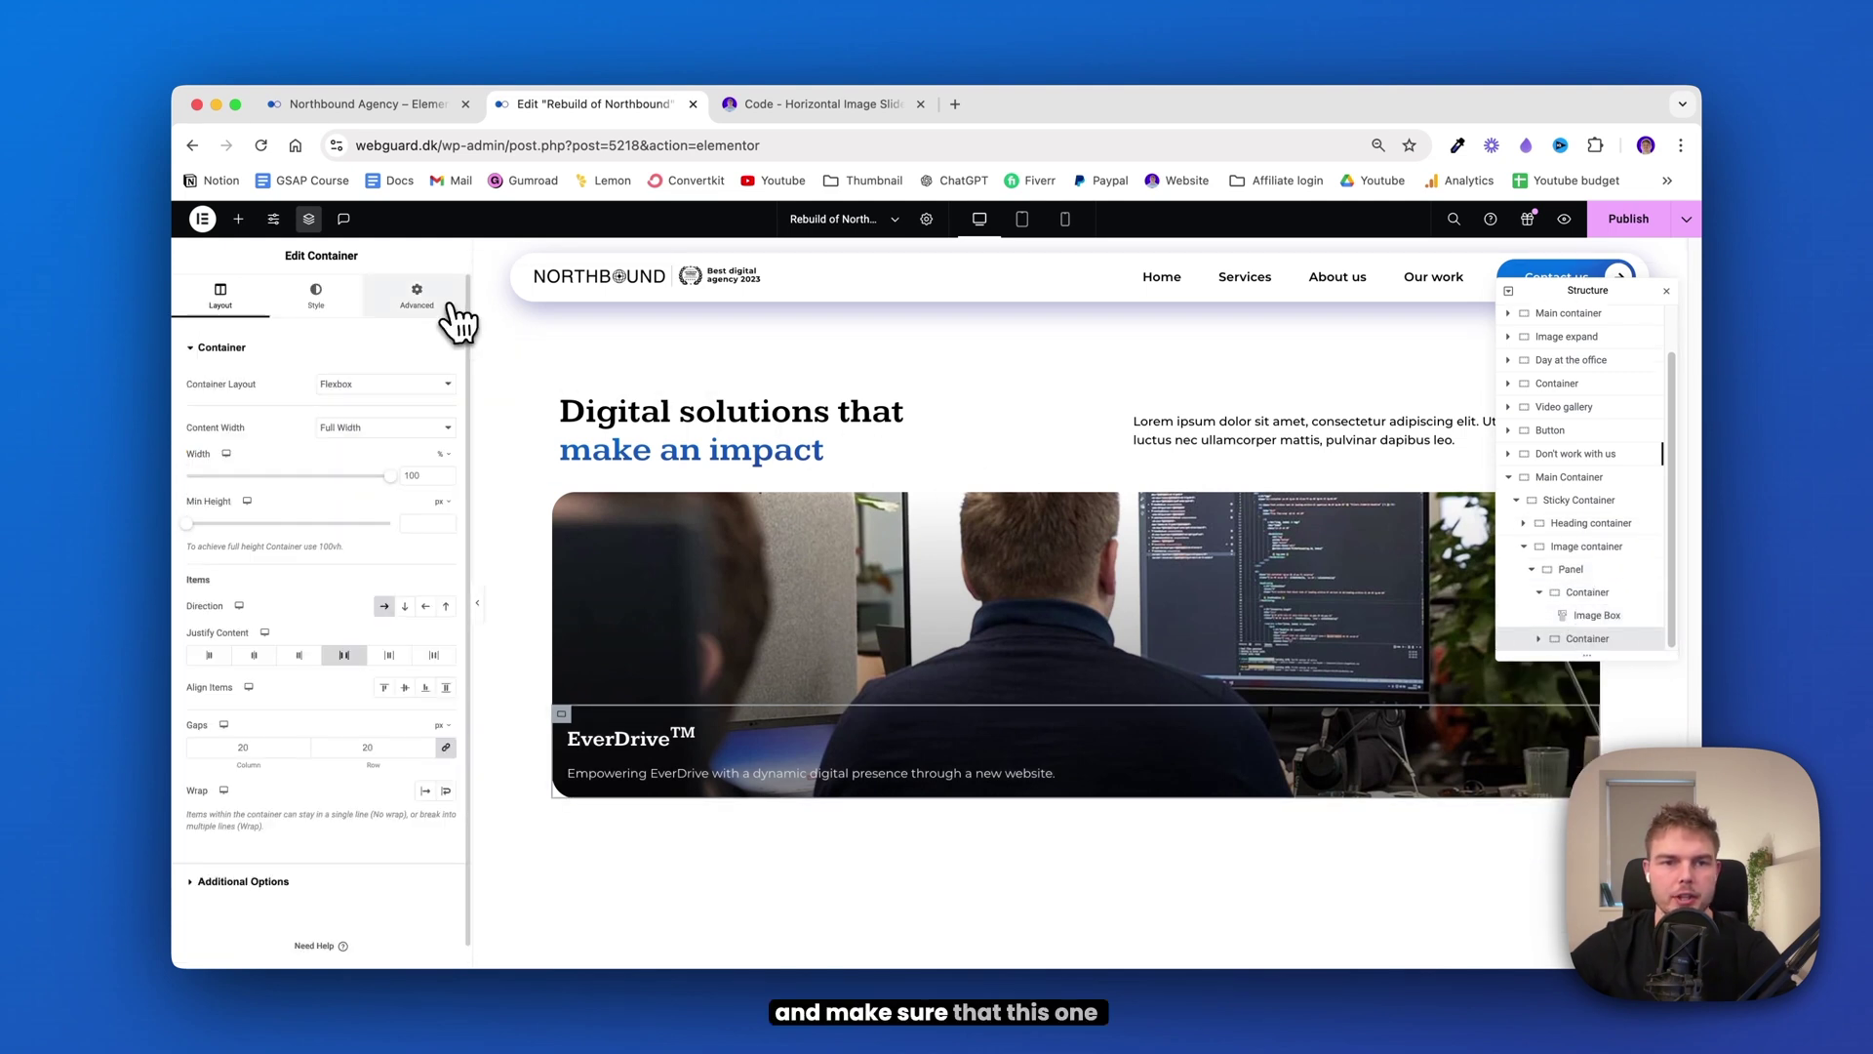
pyautogui.click(417, 290)
pyautogui.scroll(-5, 391, 683)
pyautogui.click(422, 699)
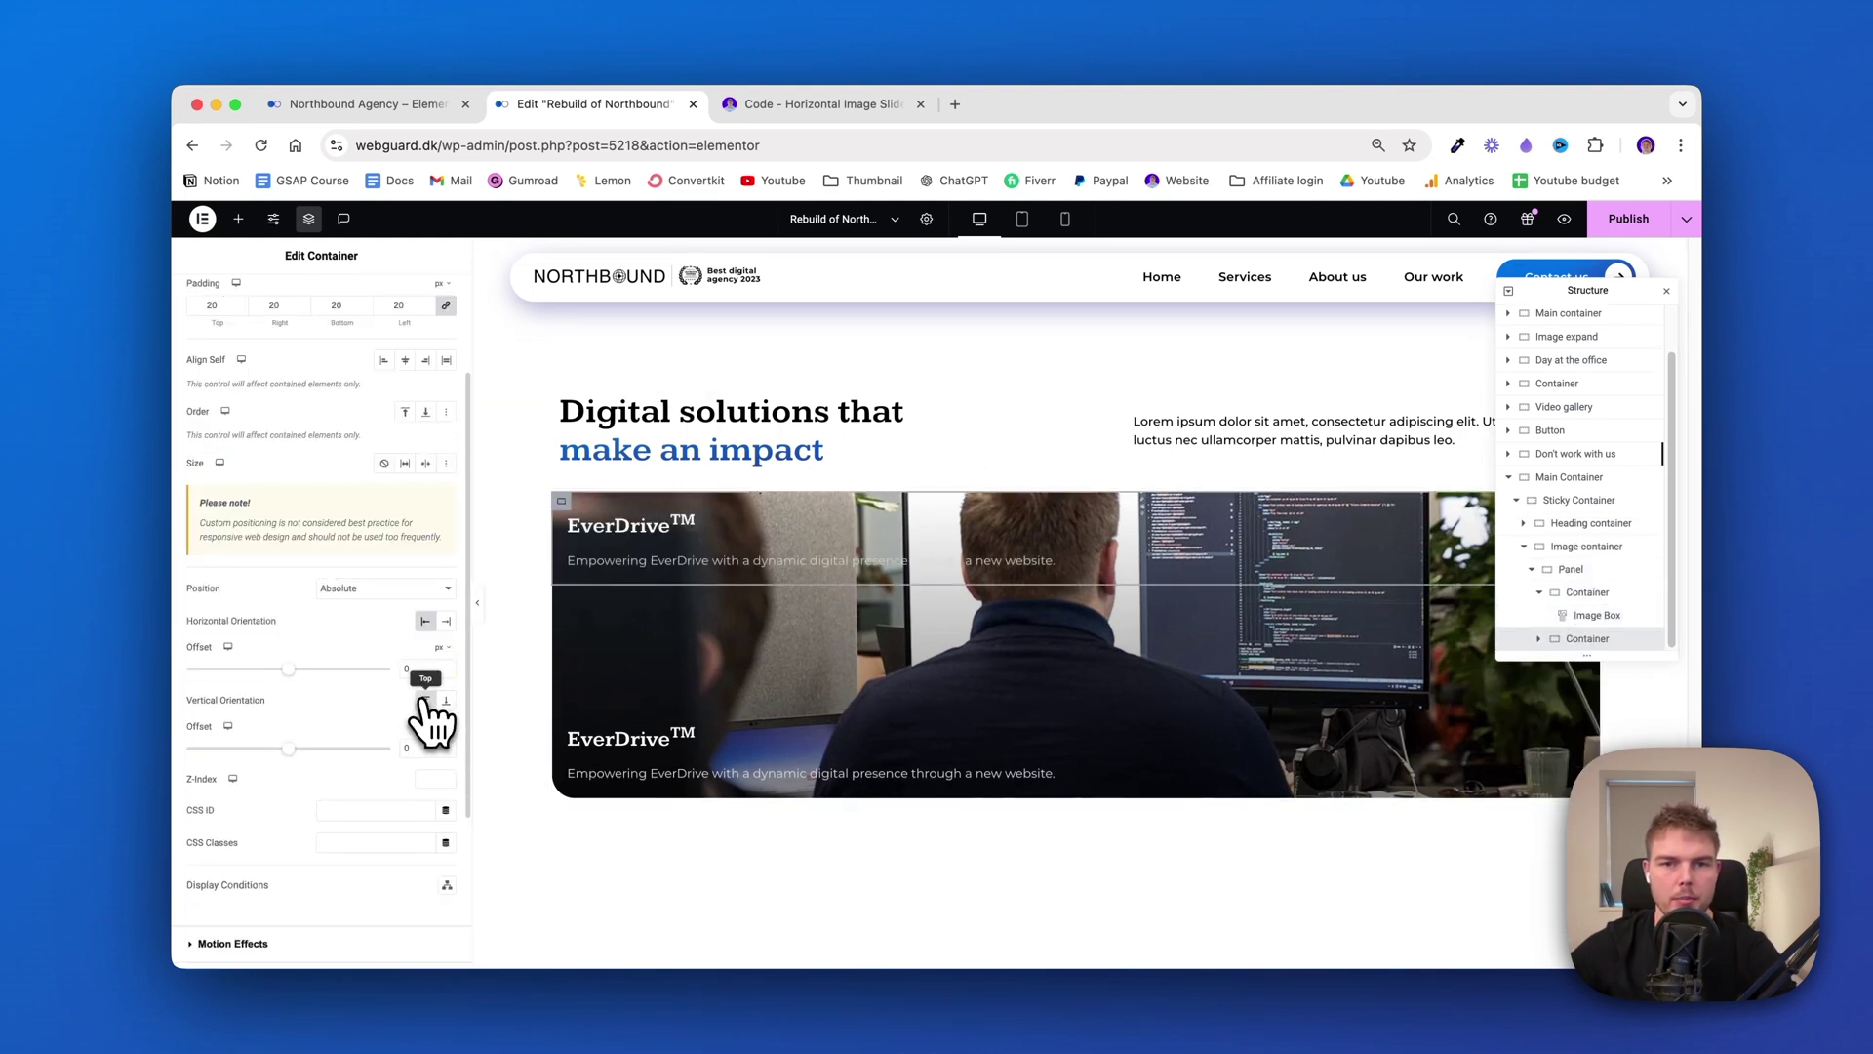
# Delete the image box from the duplicated container and add a Heading widget in its place
pyautogui.rightClick(648, 535)
pyautogui.click(719, 875)
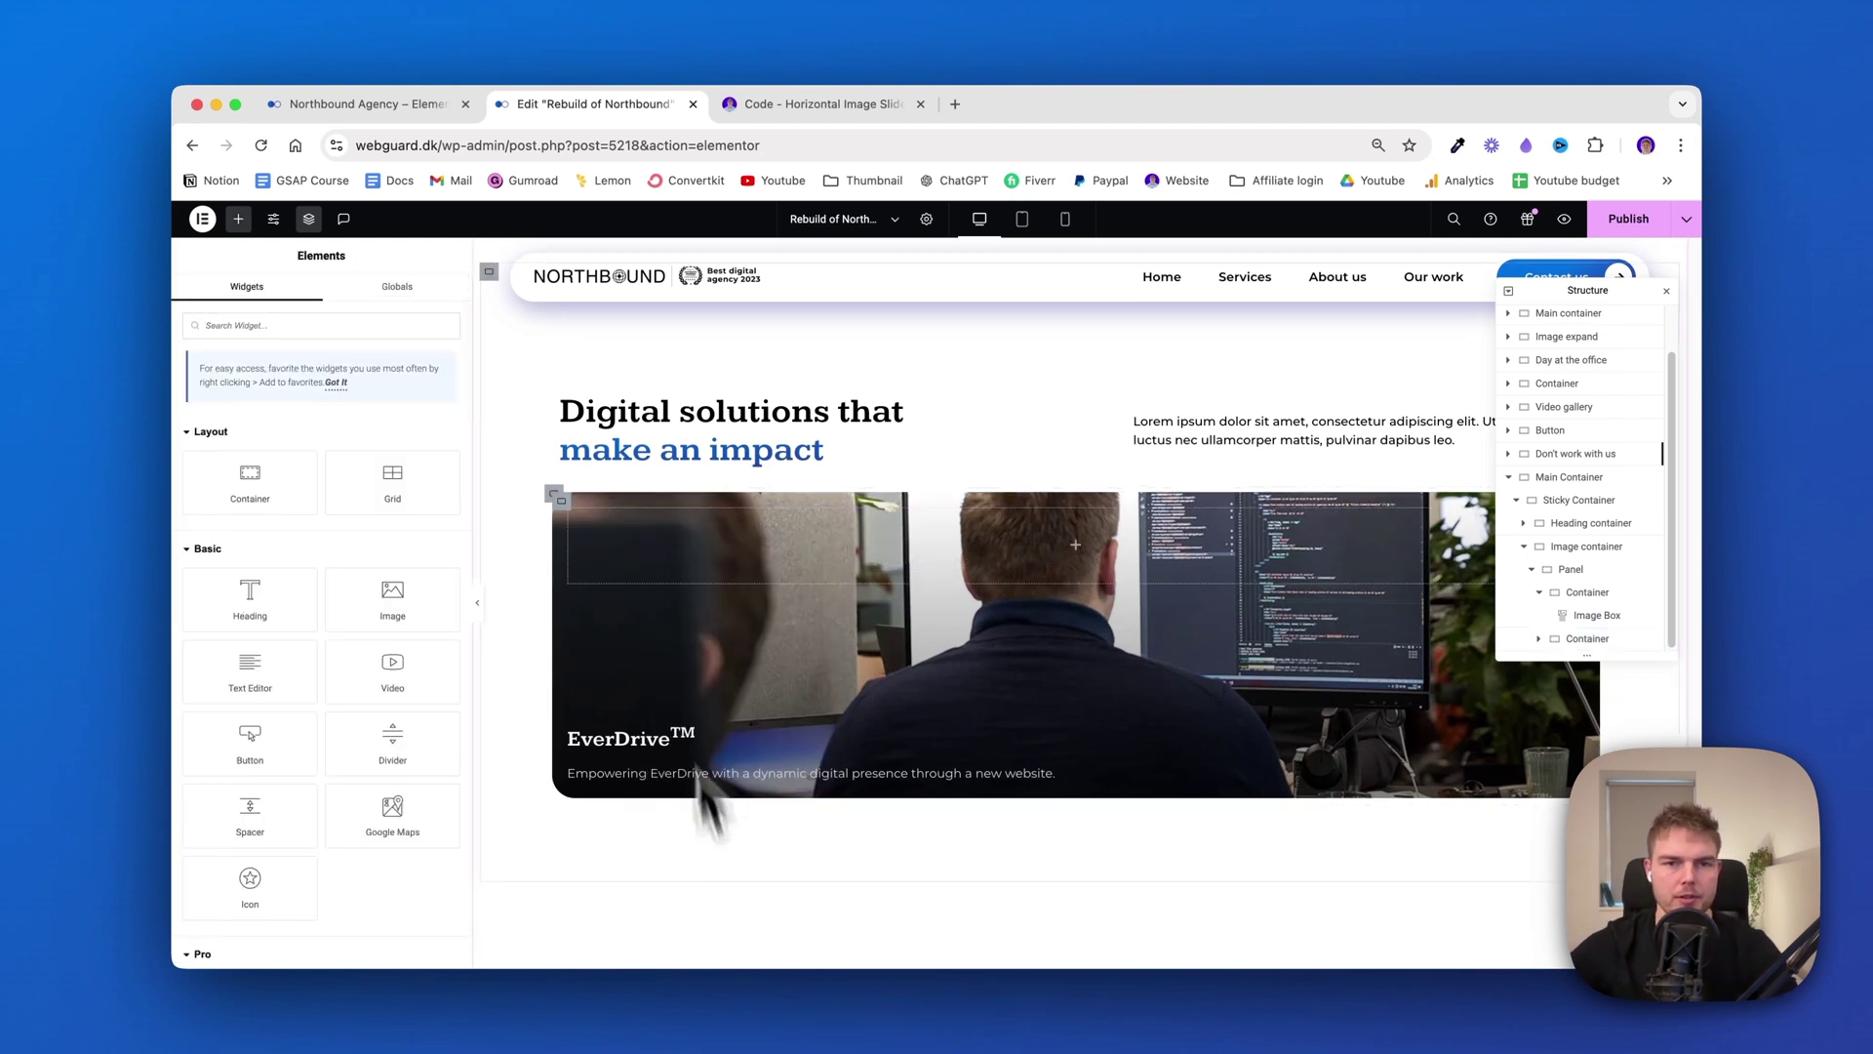
pyautogui.moveTo(257, 603); pyautogui.dragTo(722, 543)
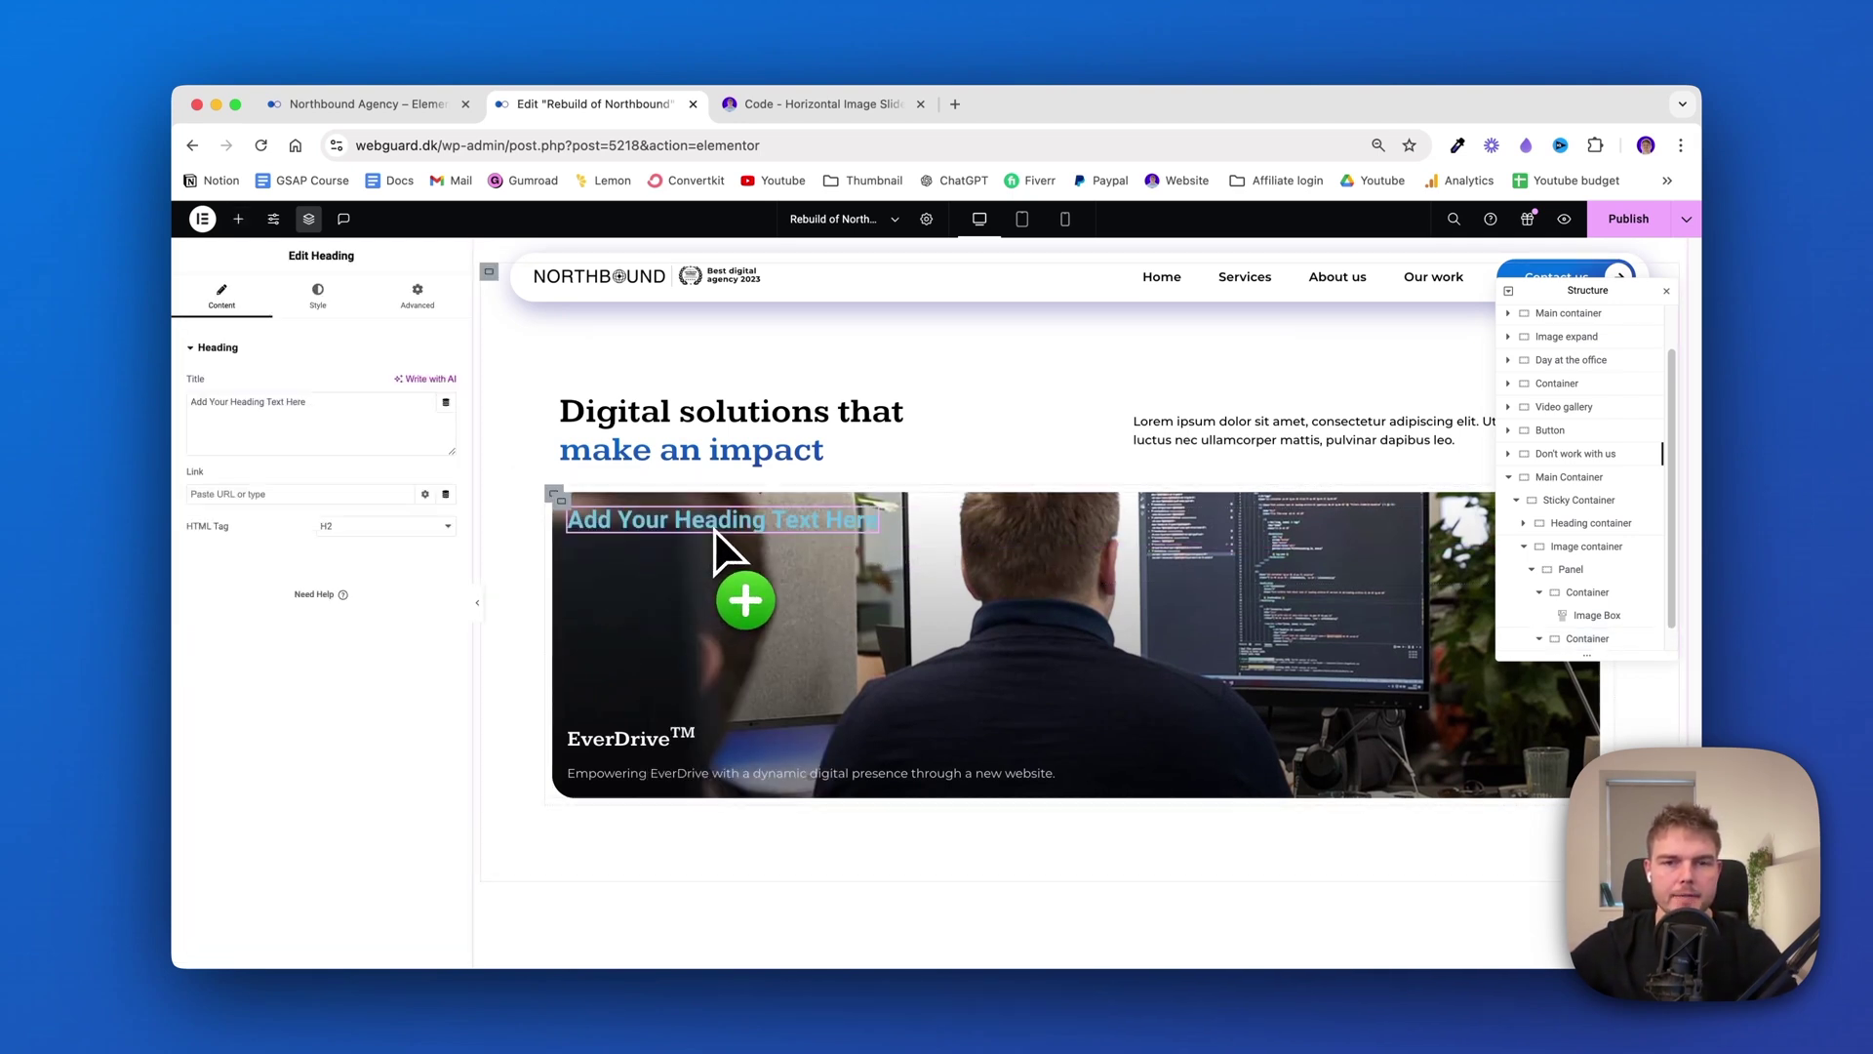
# Copy the tag class from the code page into the new heading's CSS classes
pyautogui.click(418, 296)
pyautogui.click(781, 104)
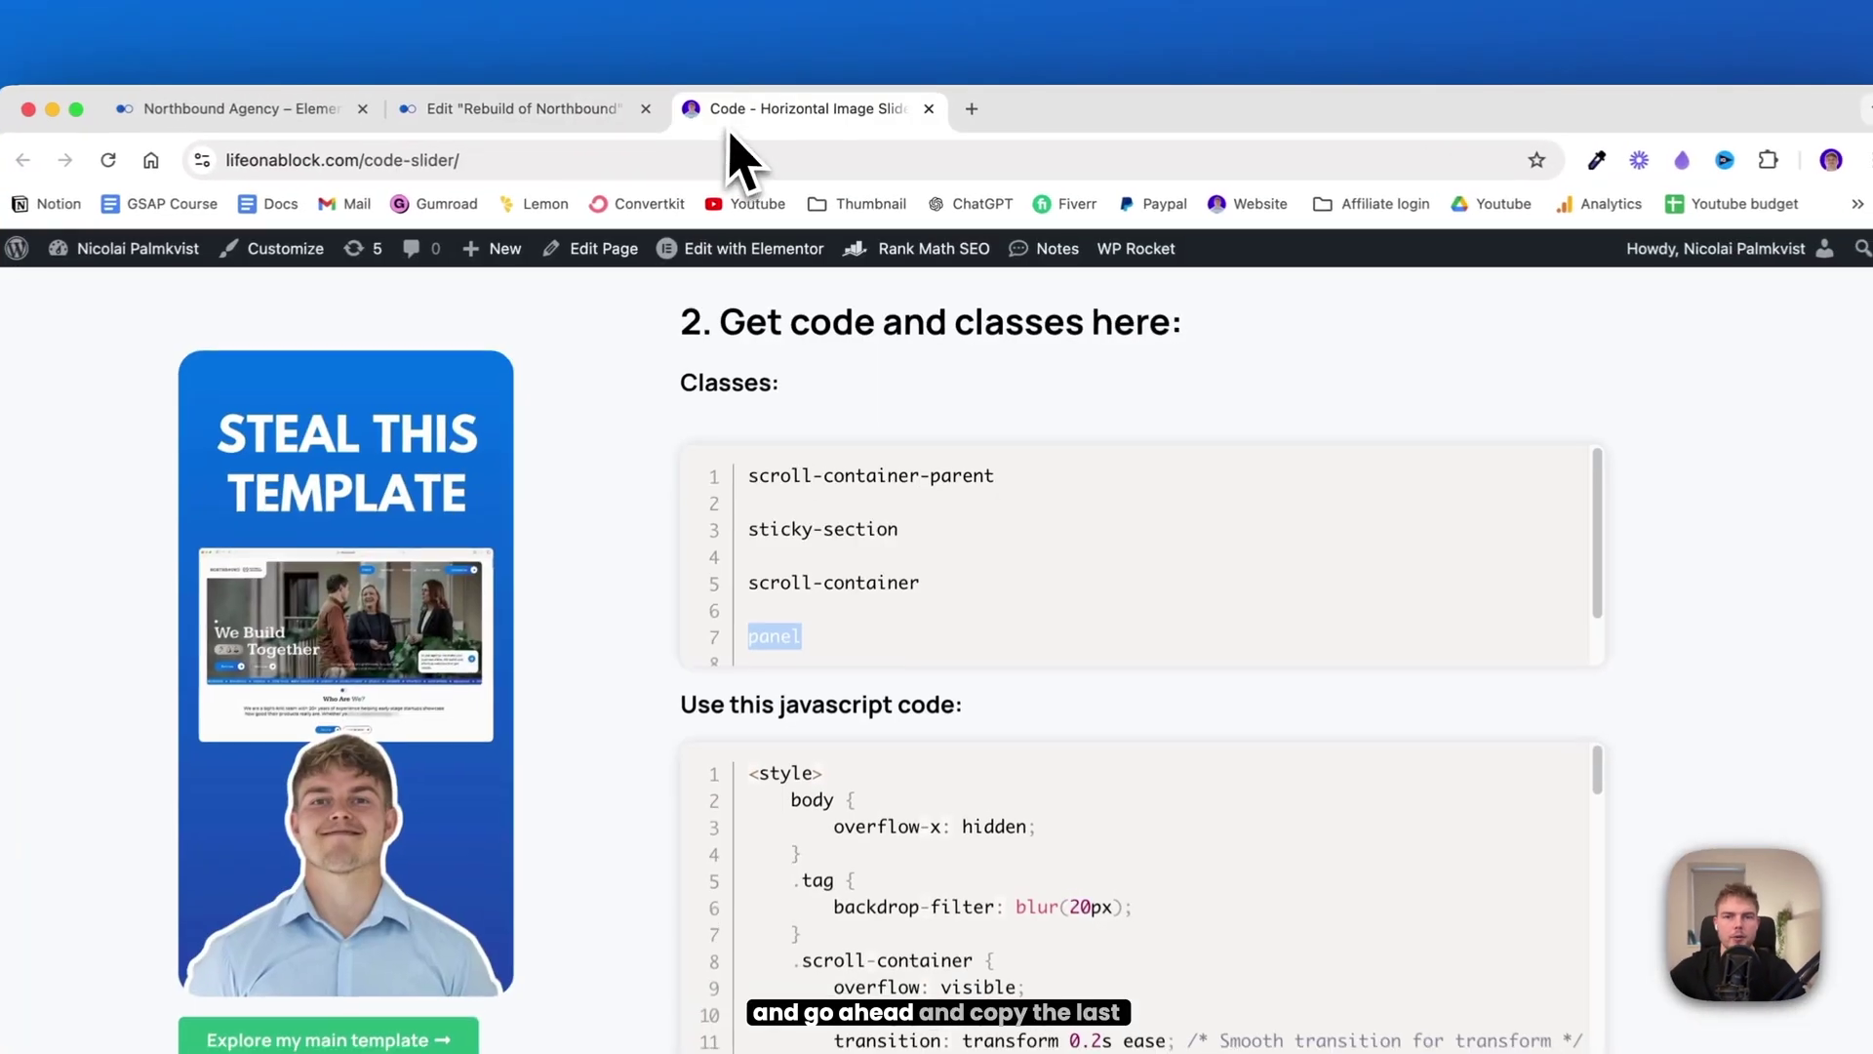
pyautogui.scroll(-1, 858, 537)
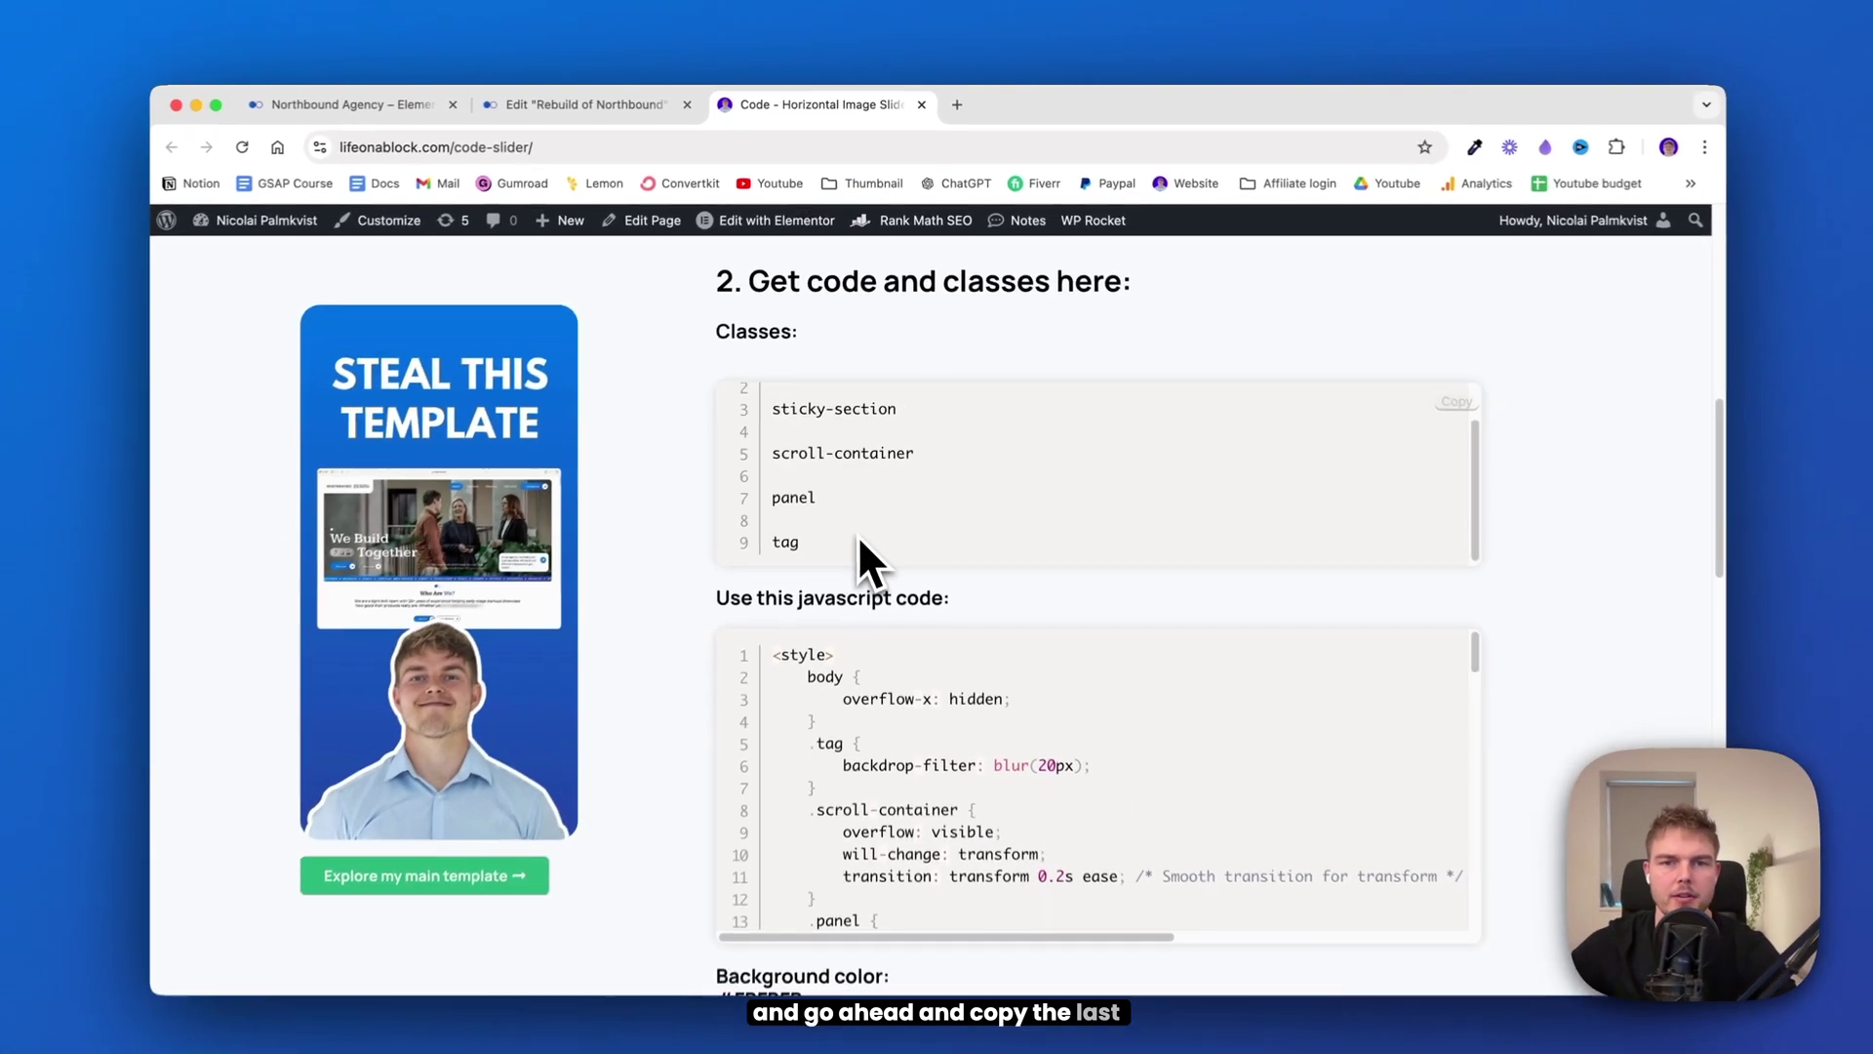
pyautogui.doubleClick(784, 542)
pyautogui.rightClick(781, 543)
pyautogui.click(810, 572)
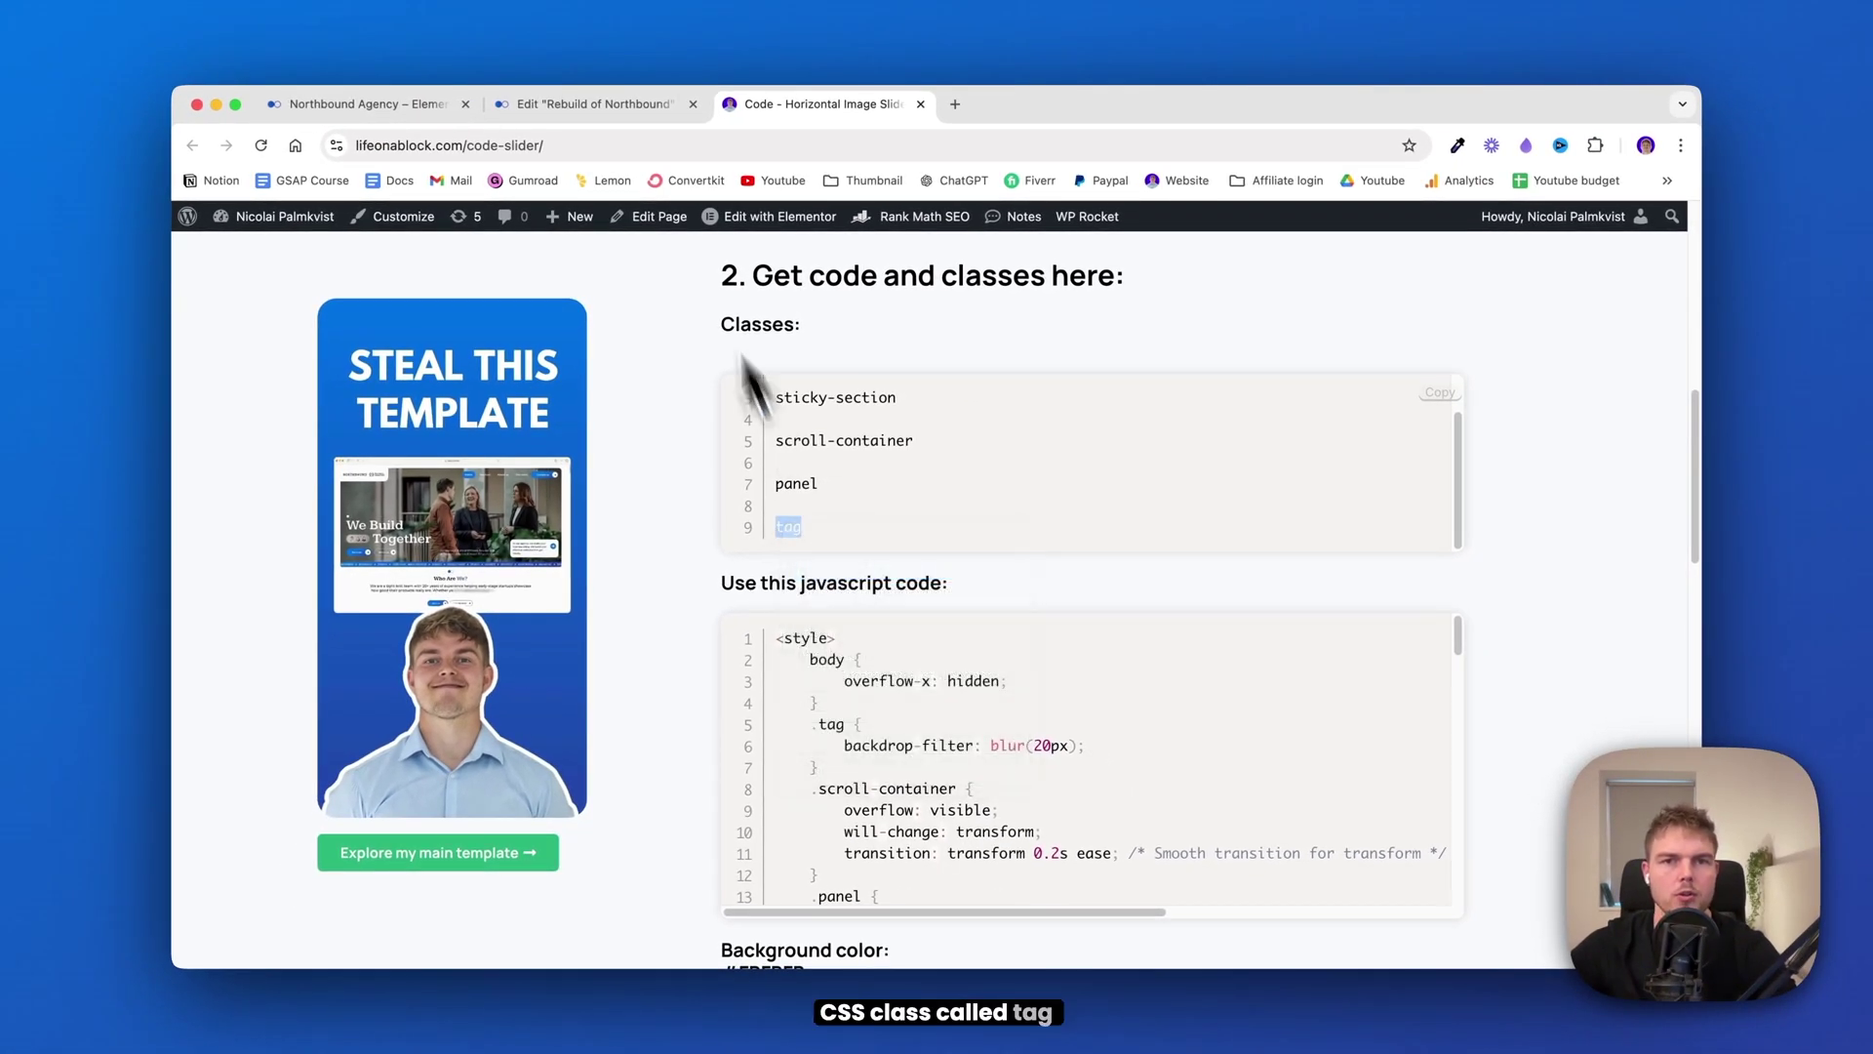
pyautogui.click(597, 105)
pyautogui.click(368, 788)
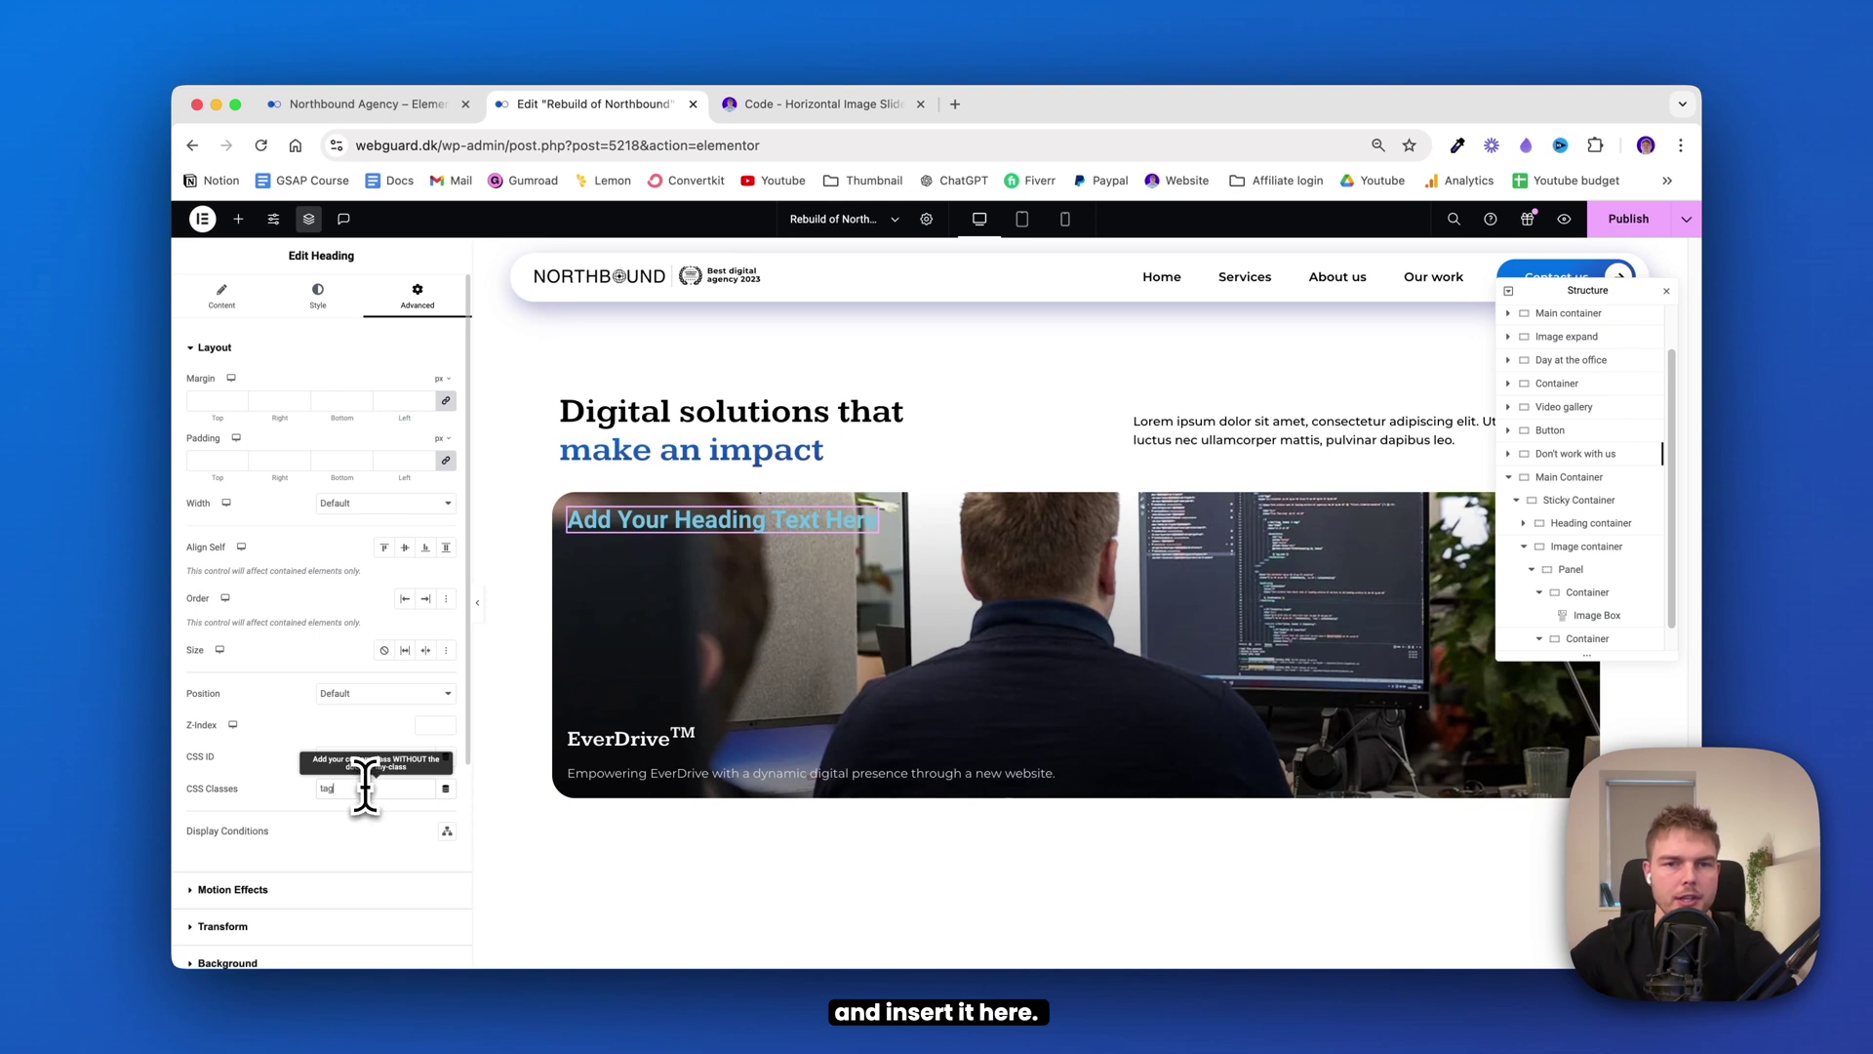
# Set the tag heading's text color to white (#FFFFFF)
pyautogui.click(332, 320)
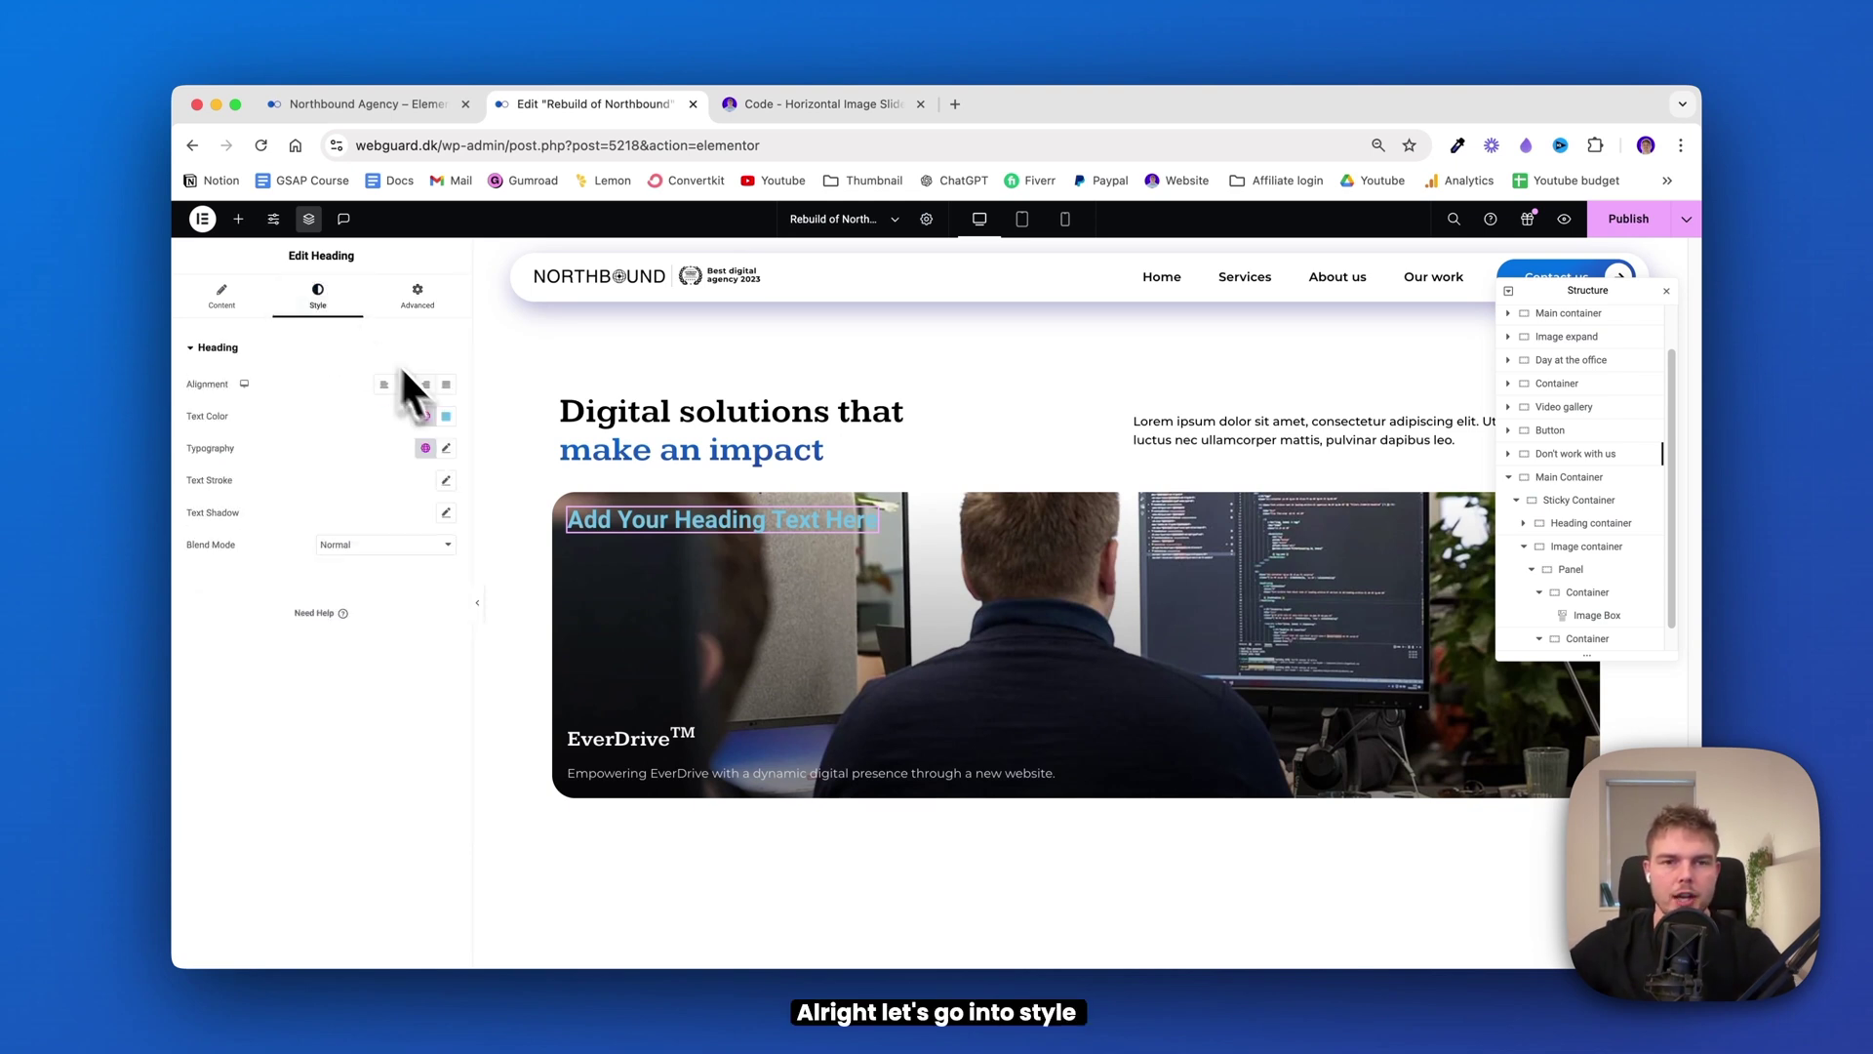
pyautogui.click(445, 416)
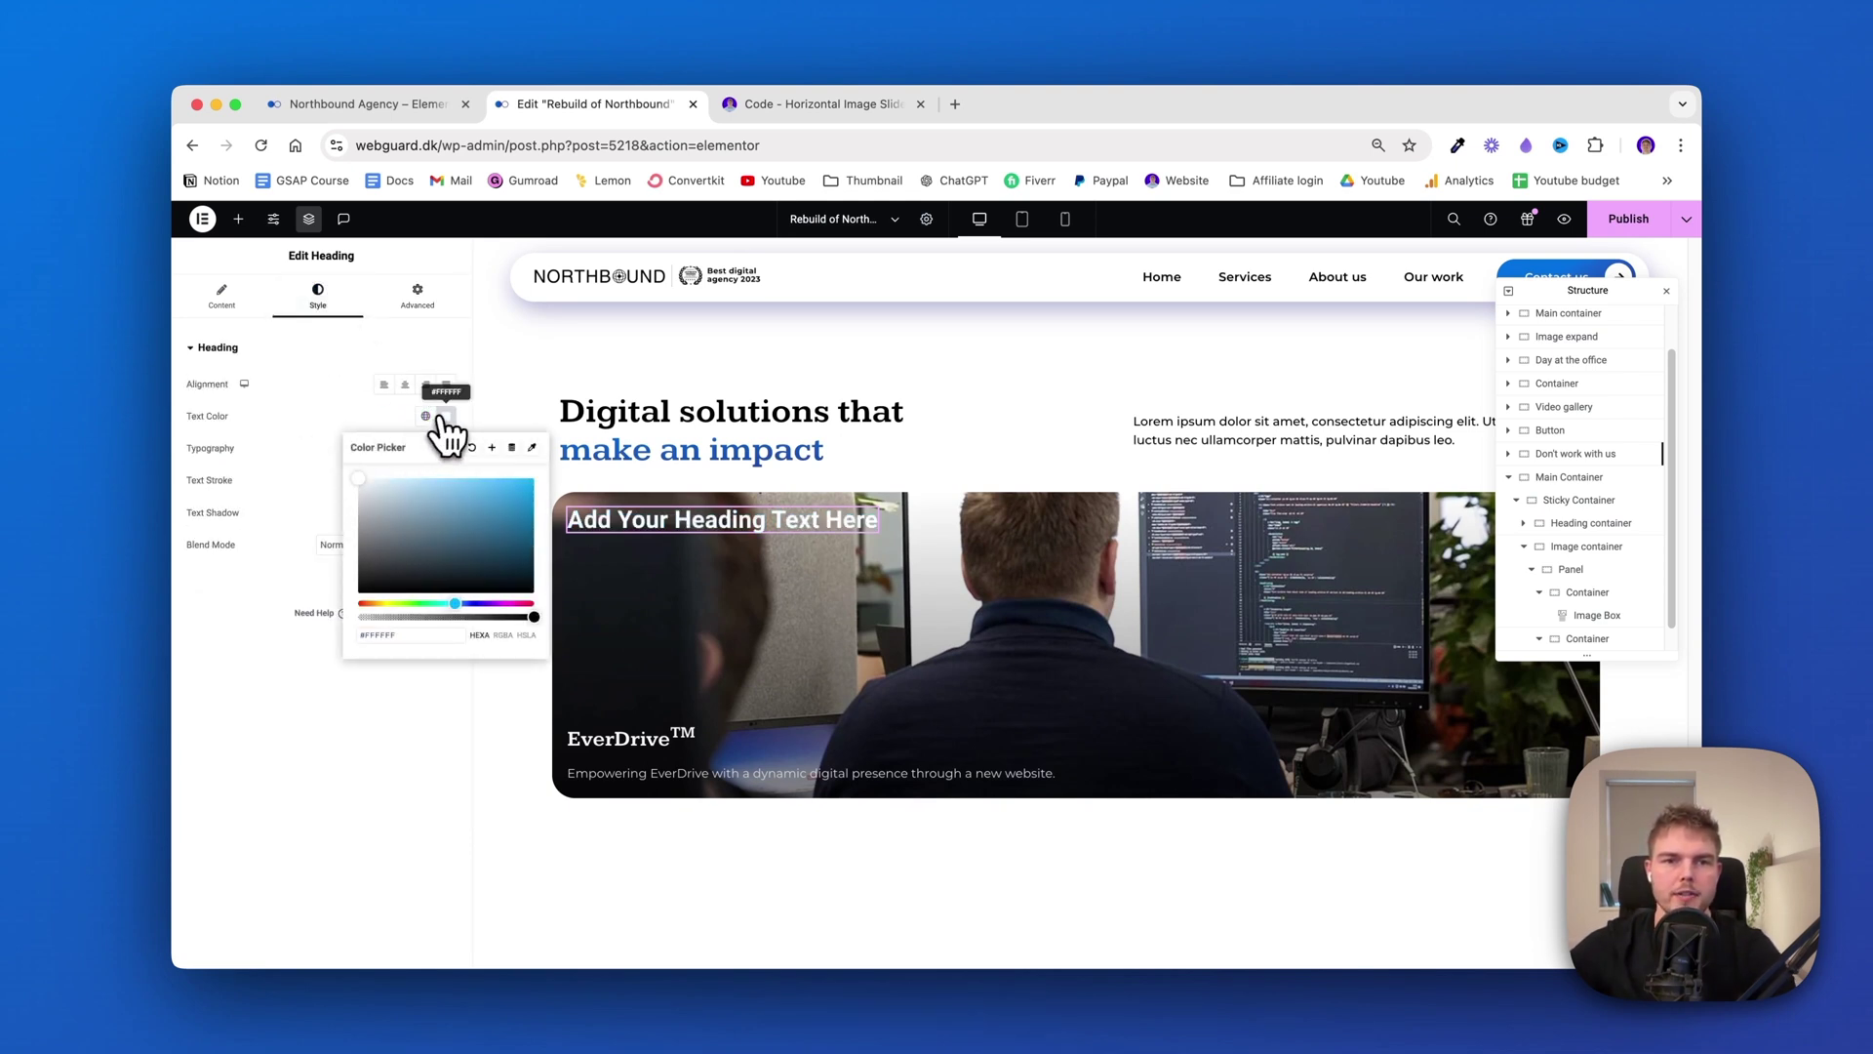
# Set the tag heading's typography to 12 px size and the Montserrat font family
pyautogui.click(446, 448)
pyautogui.click(402, 567)
pyautogui.write('12')
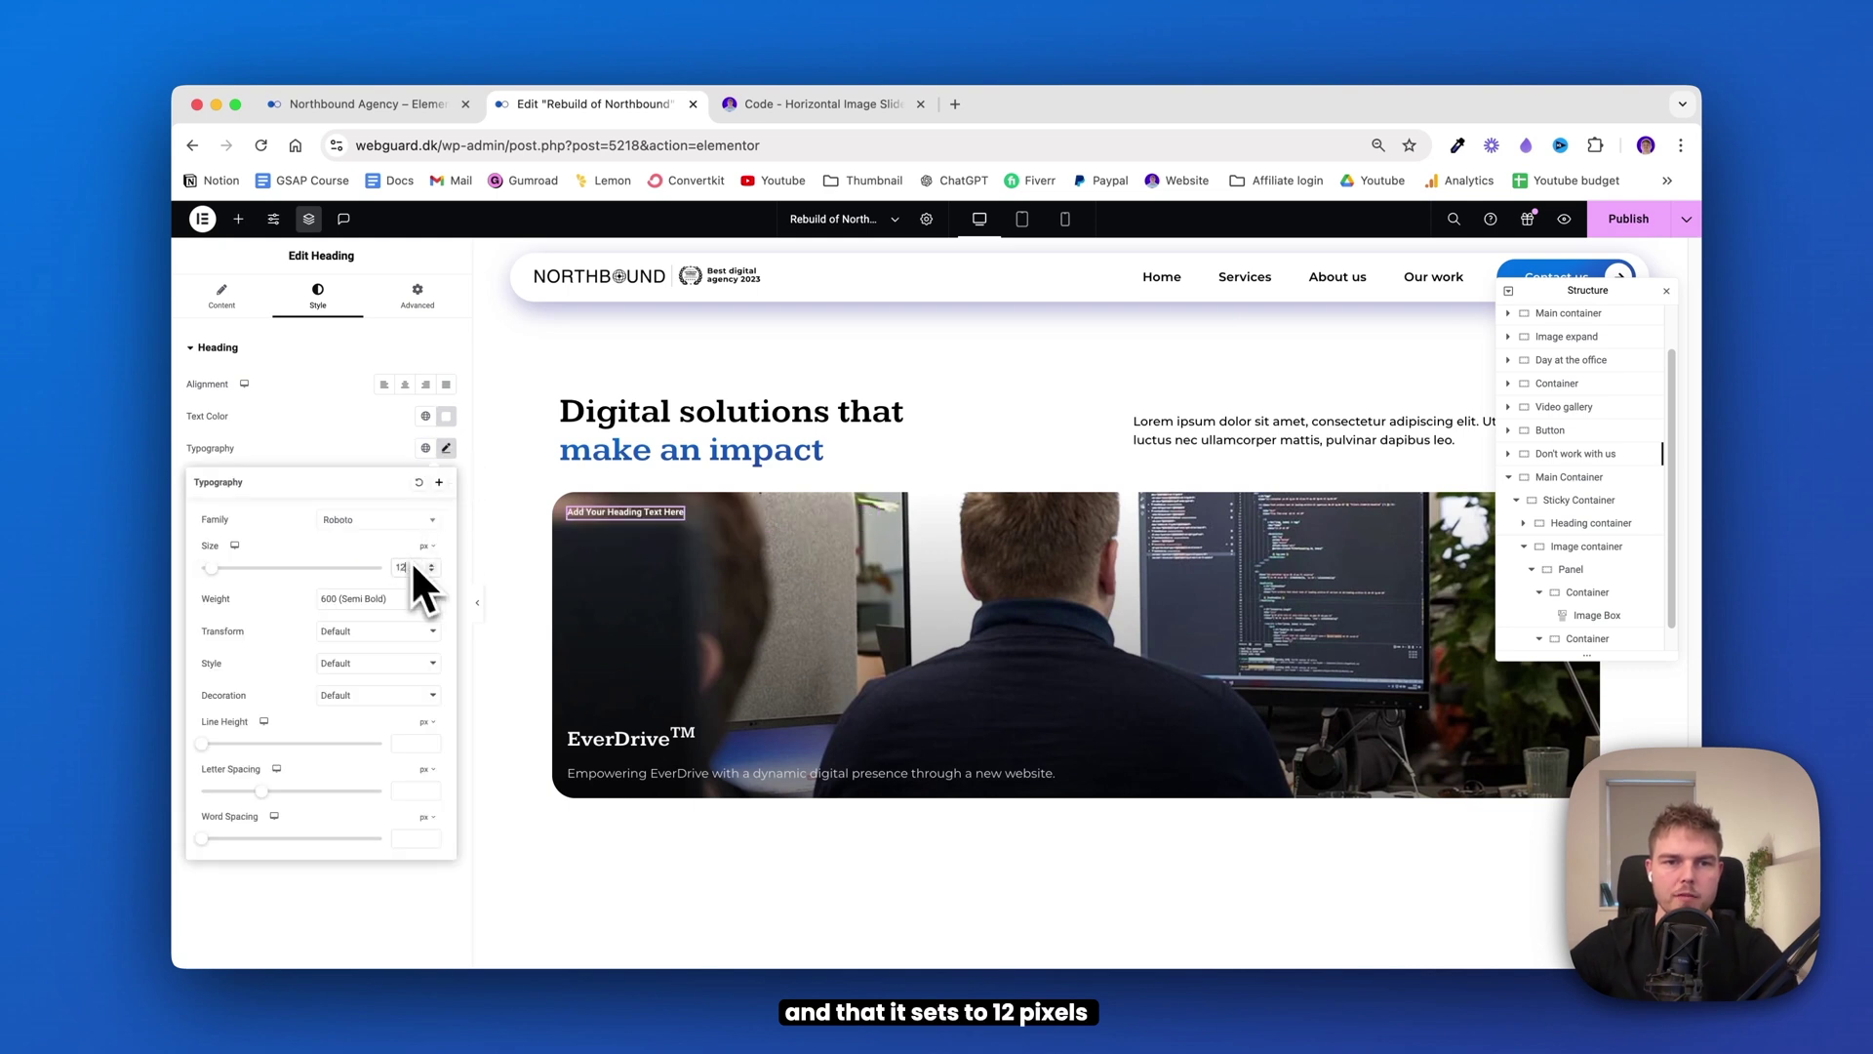
pyautogui.click(369, 520)
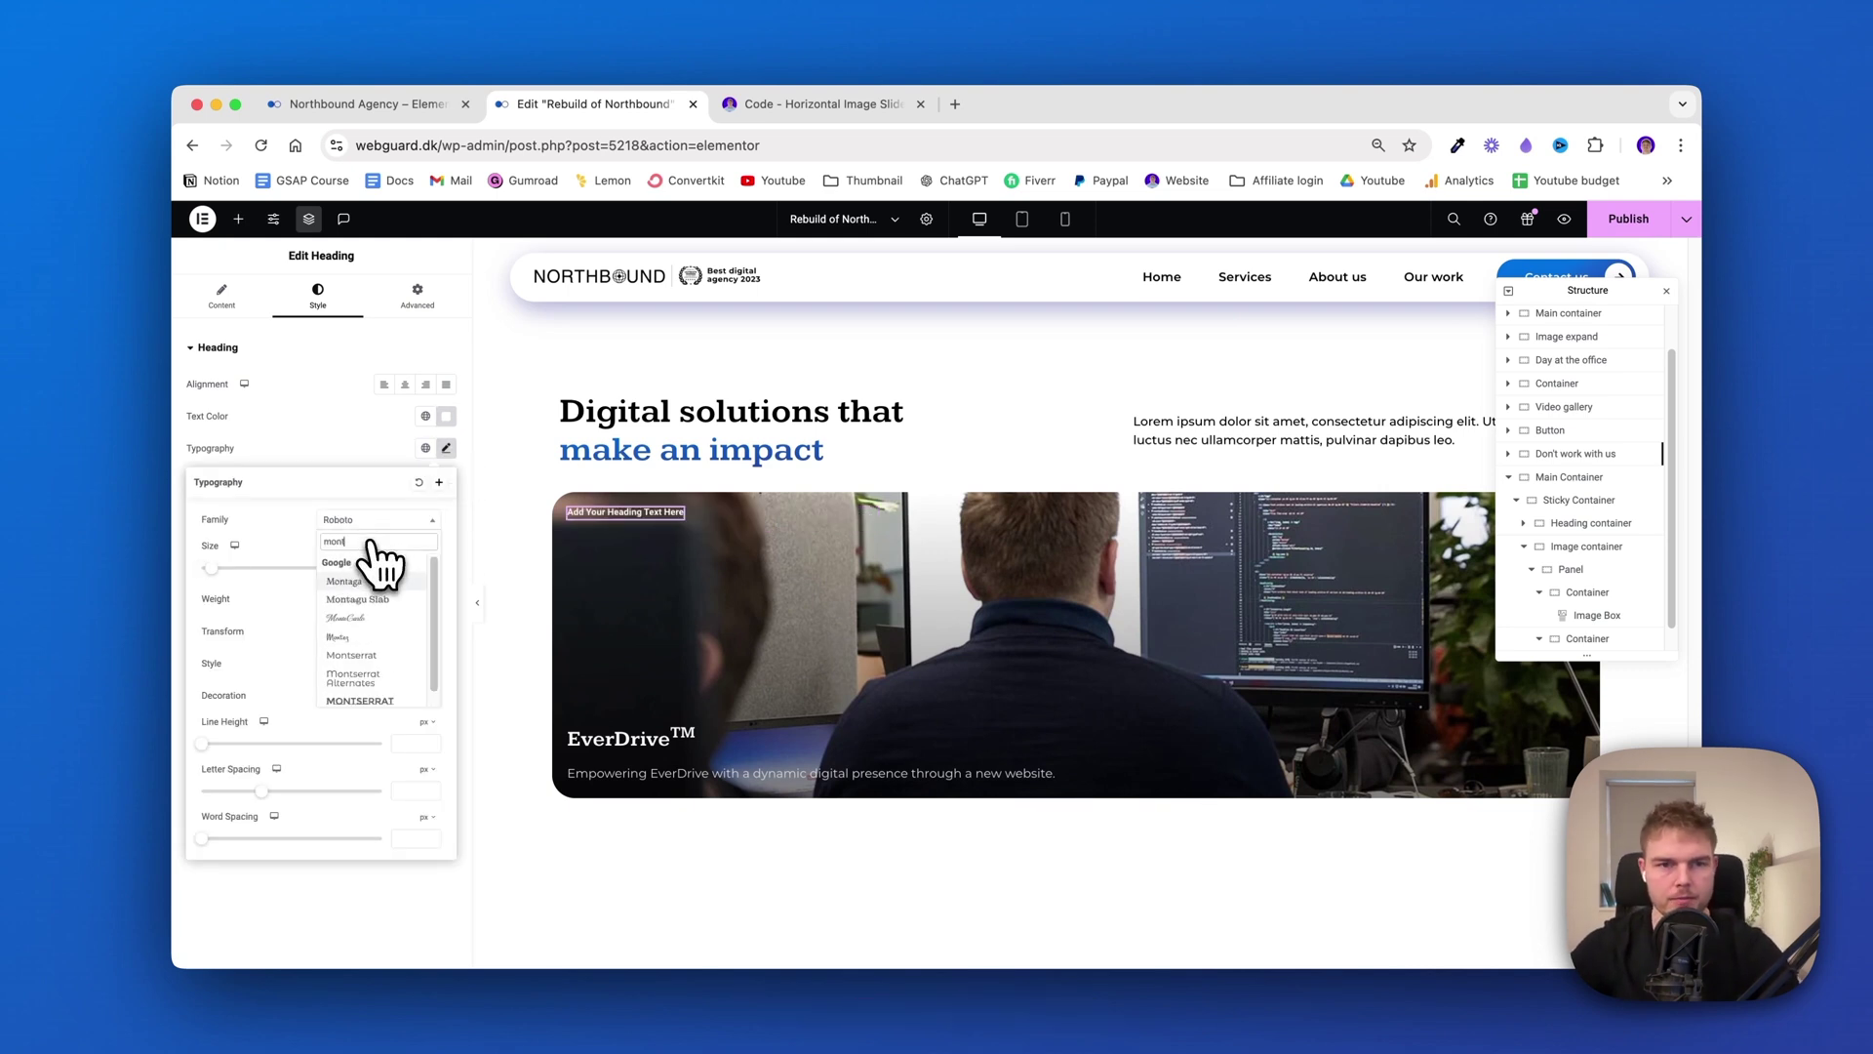
pyautogui.click(375, 580)
# Give the tag heading unlinked padding of 7 px top and bottom and 10 px right and left, and set Align Self to End
pyautogui.click(418, 292)
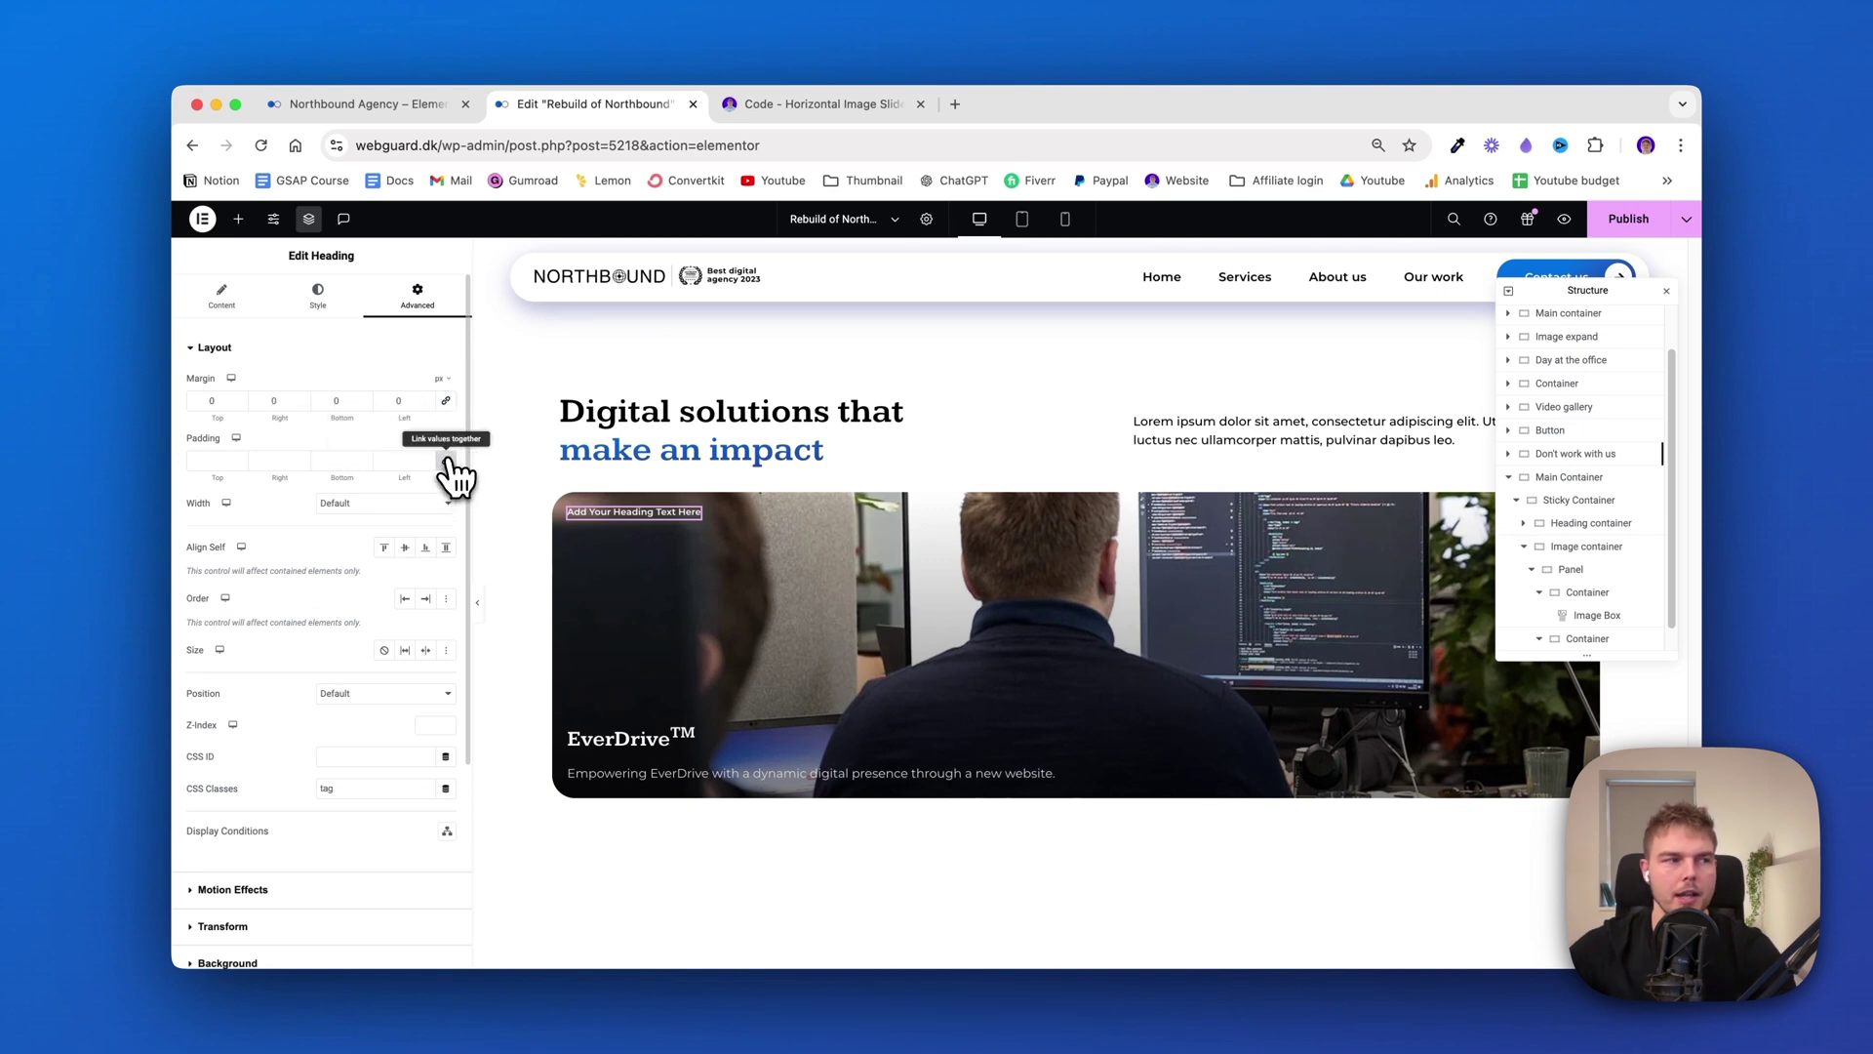
pyautogui.write('7')
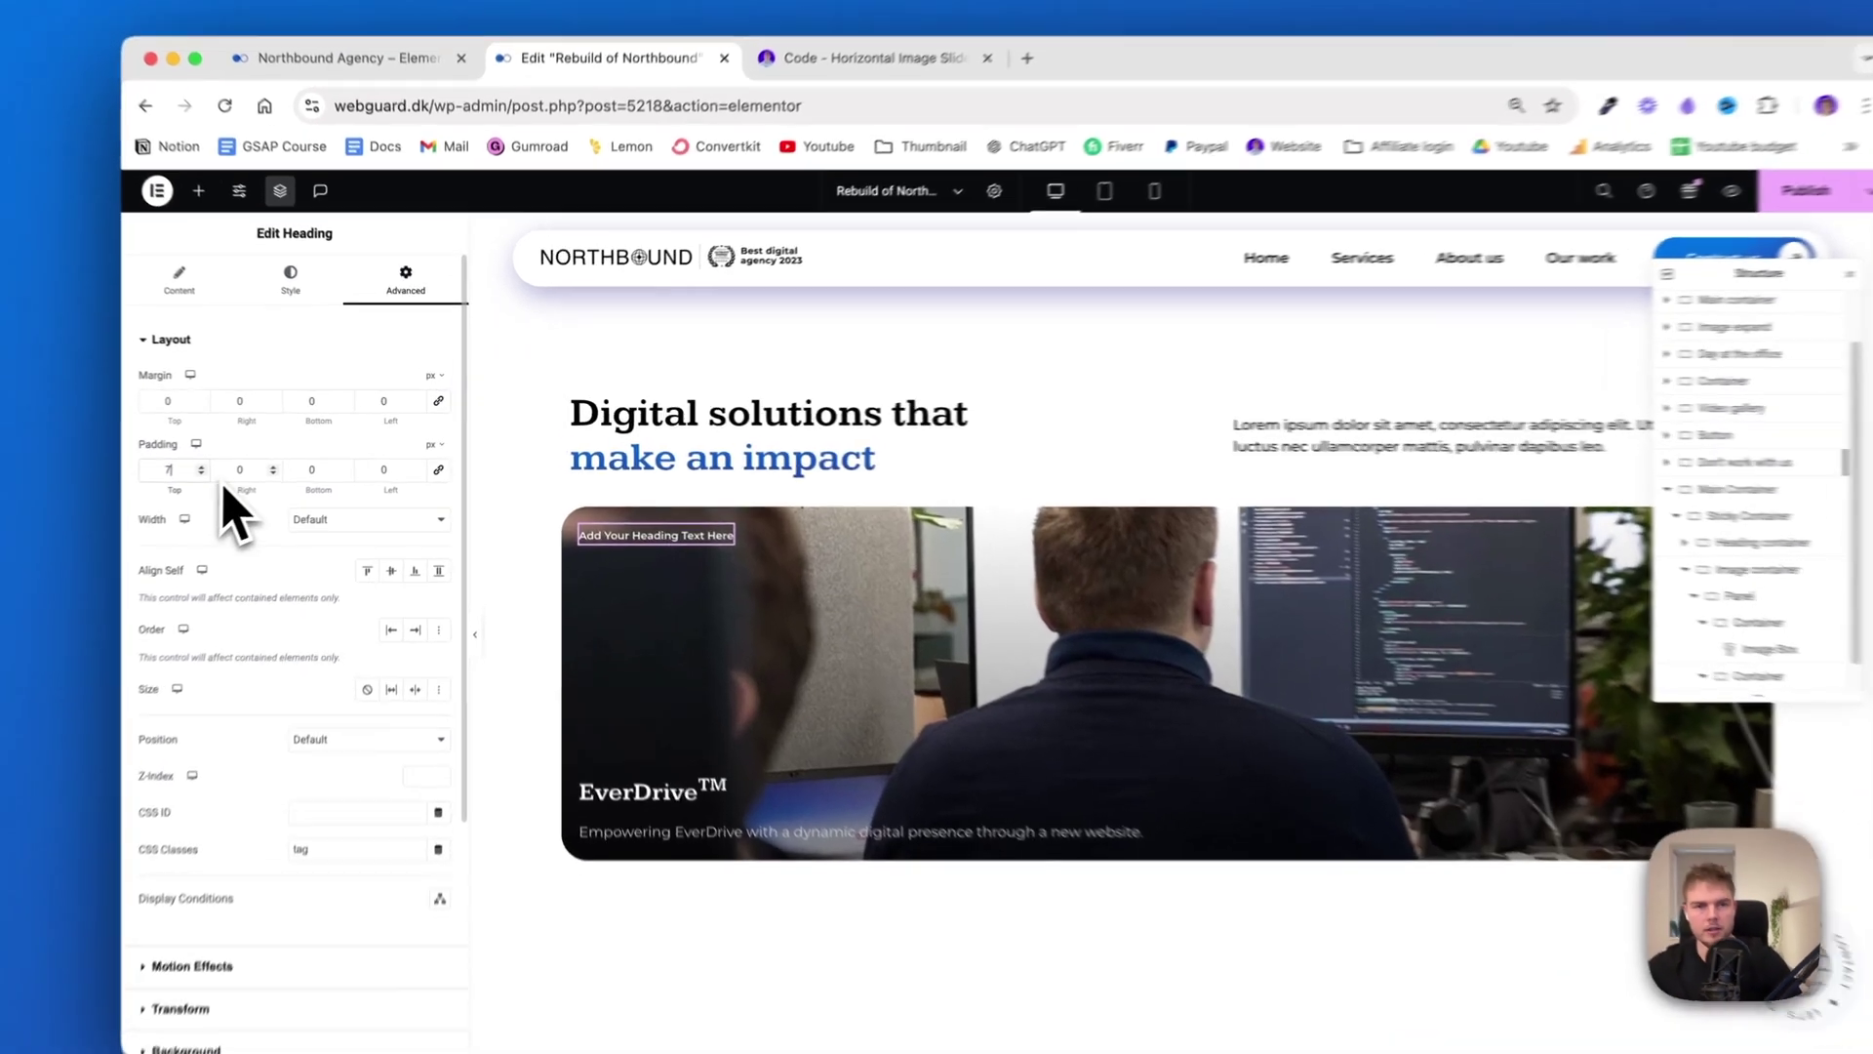
pyautogui.press('Tab')
pyautogui.write('10')
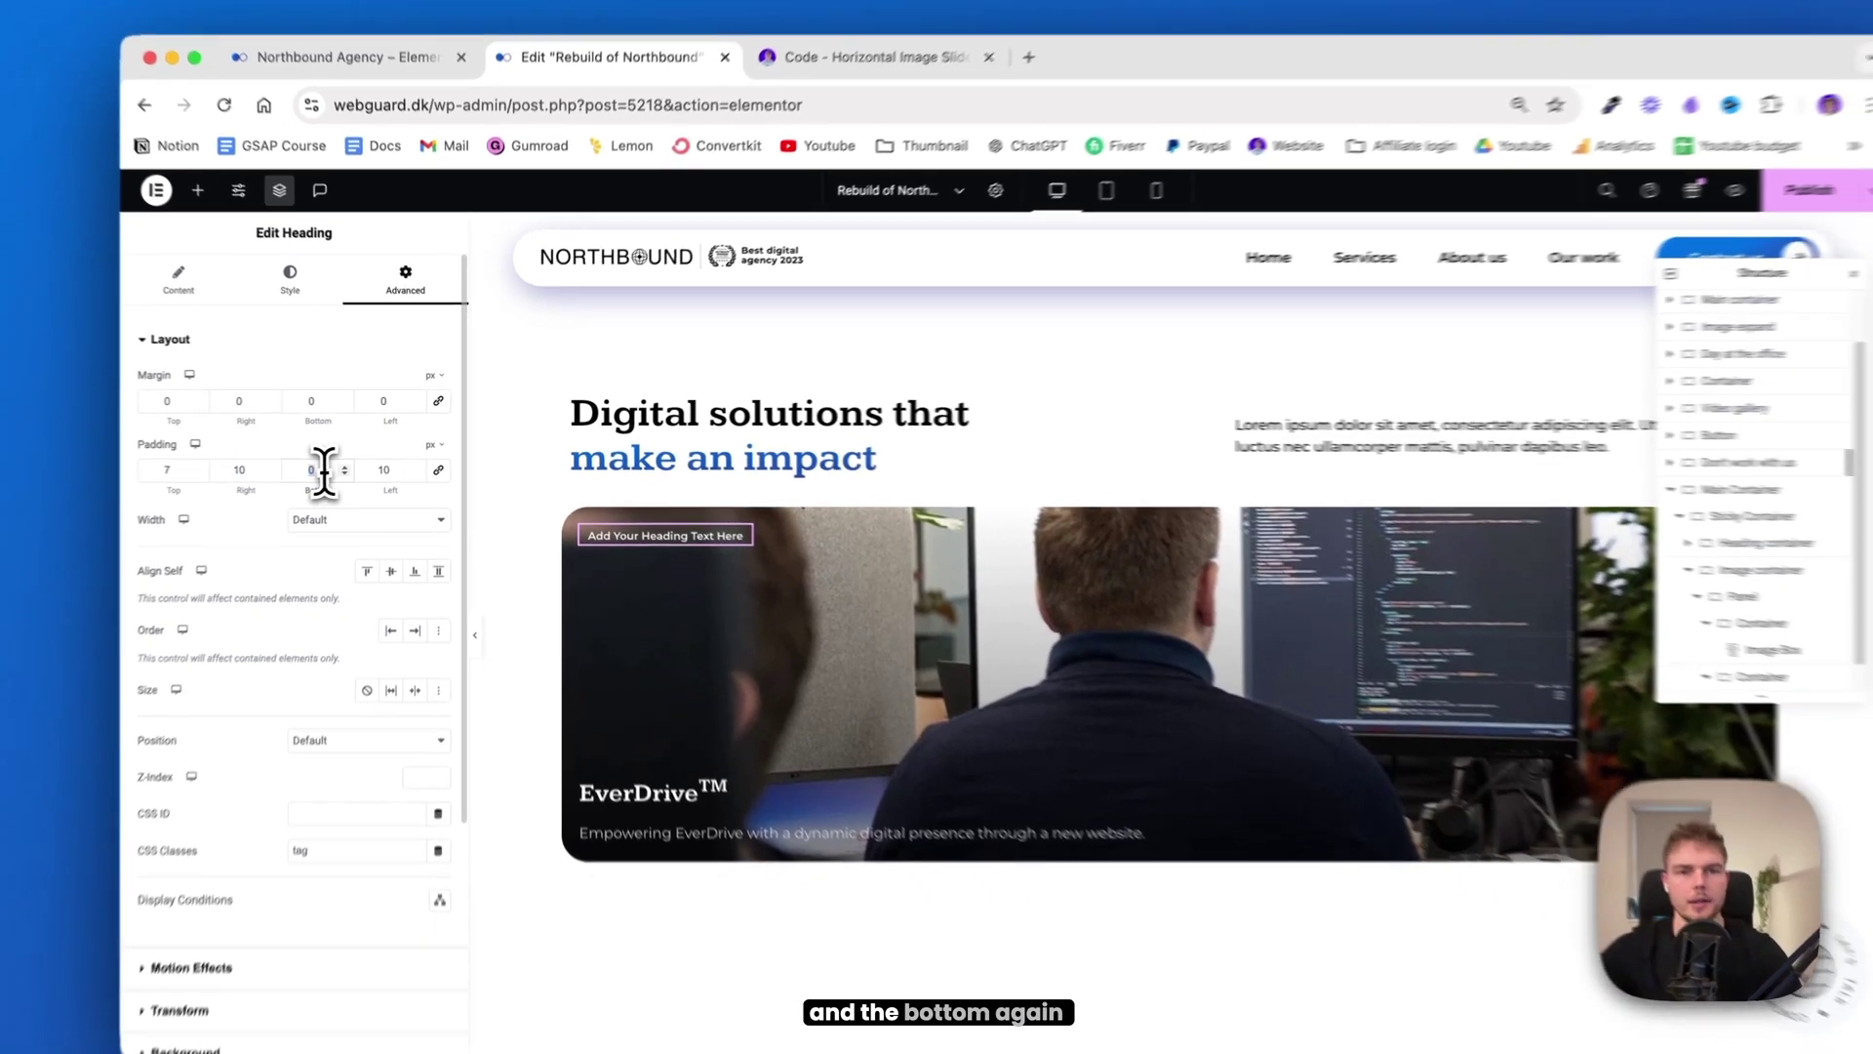
pyautogui.doubleClick(307, 478)
pyautogui.write('7')
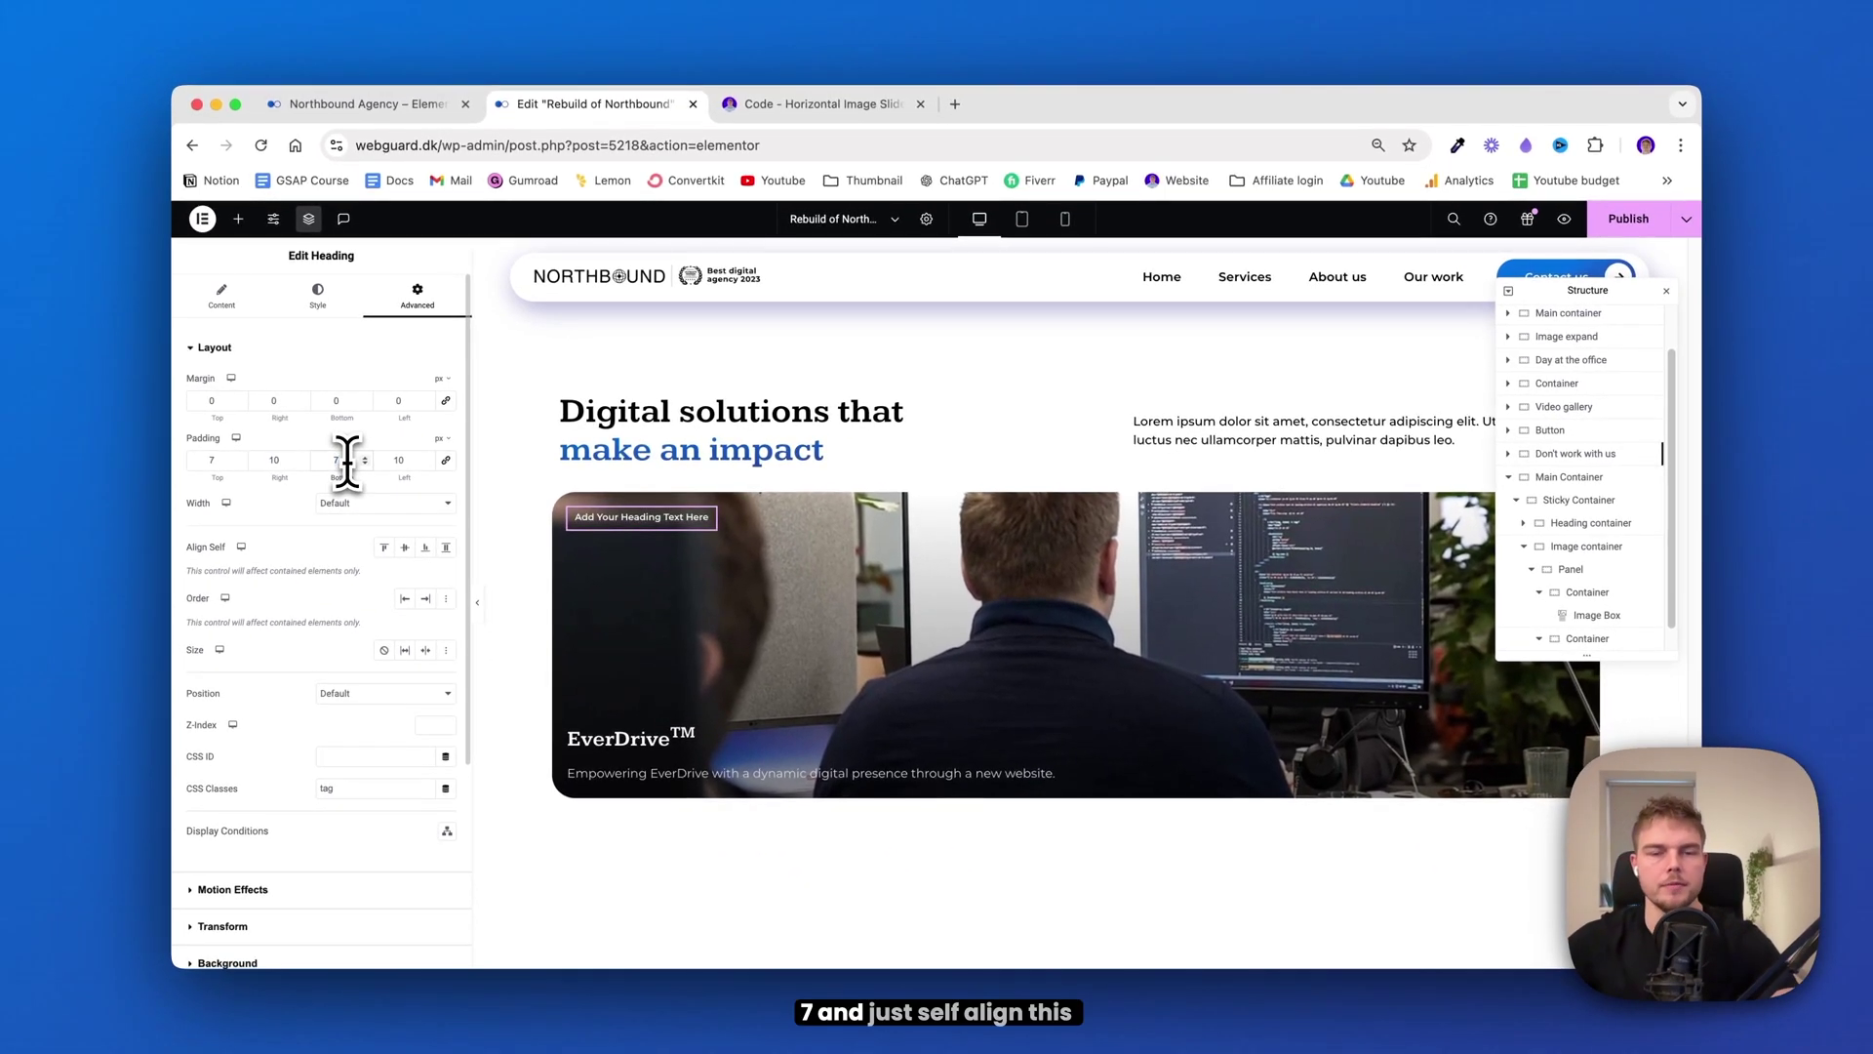
pyautogui.click(426, 547)
# Give the tag heading a classic background with a transparent color
pyautogui.scroll(-5, 426, 546)
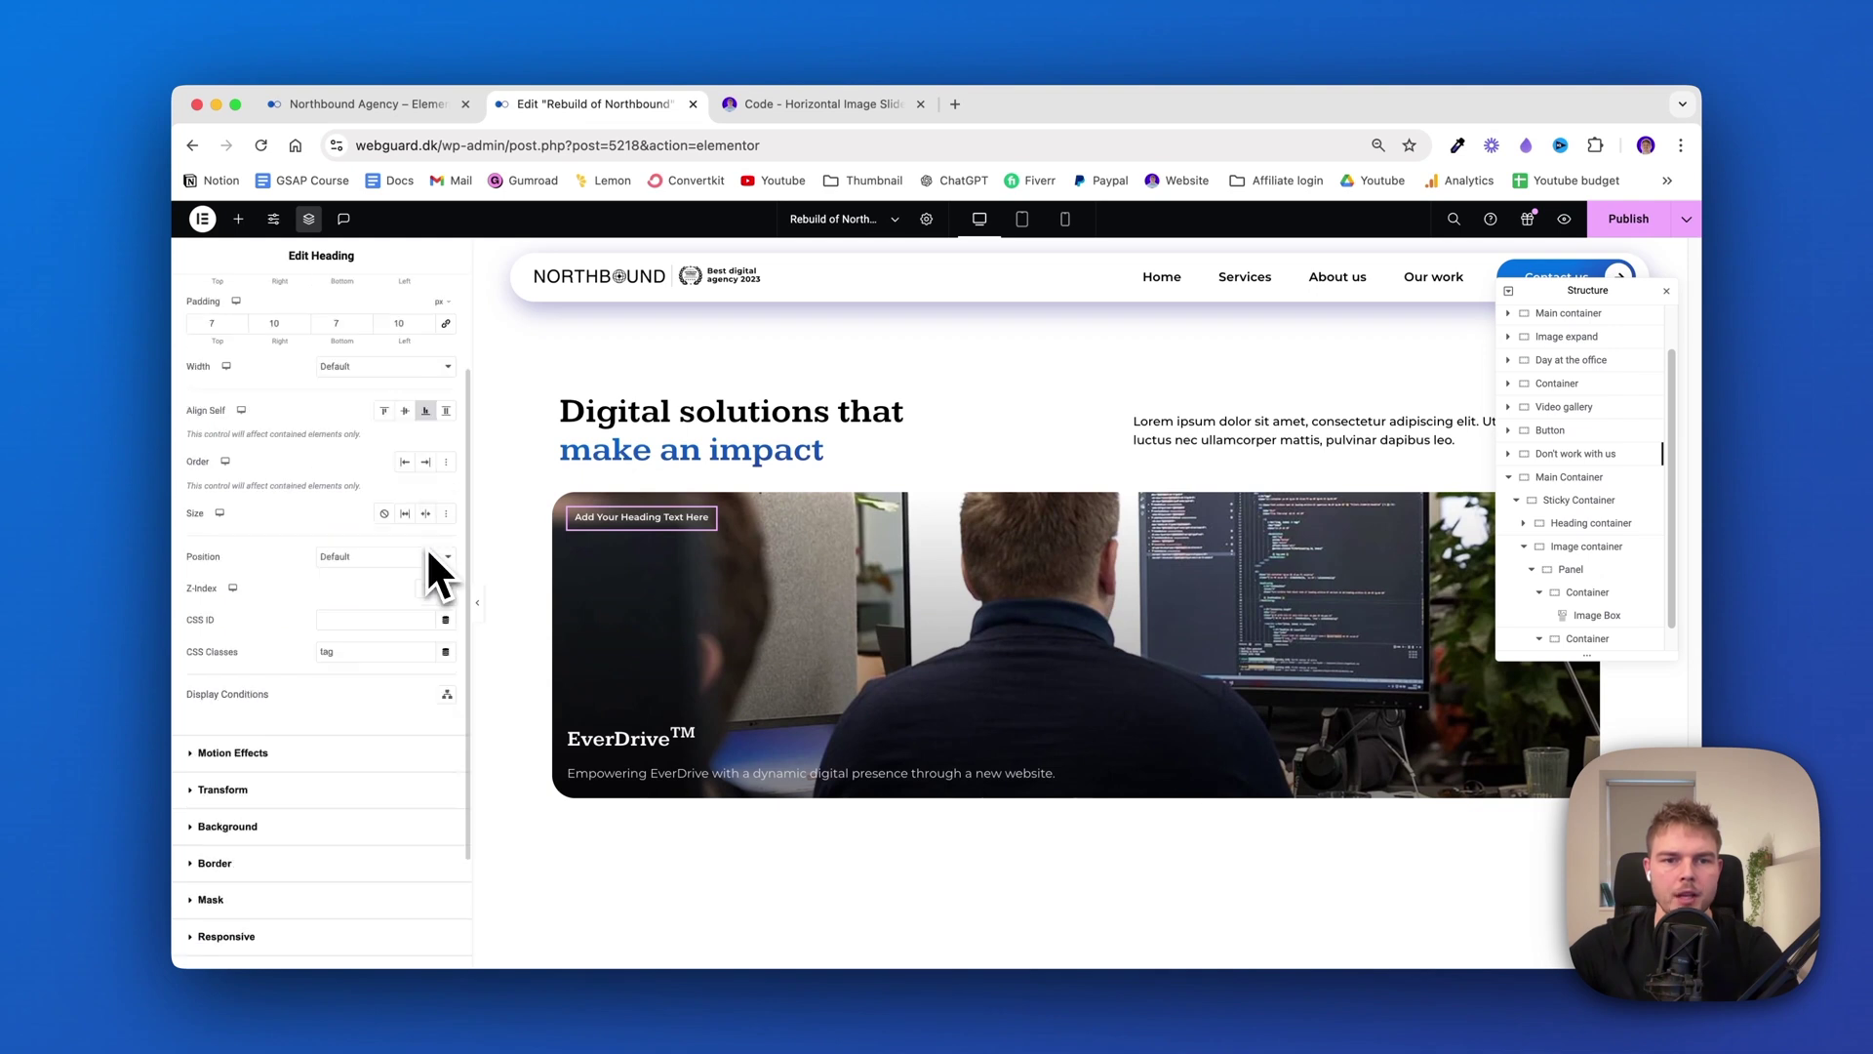
pyautogui.click(252, 715)
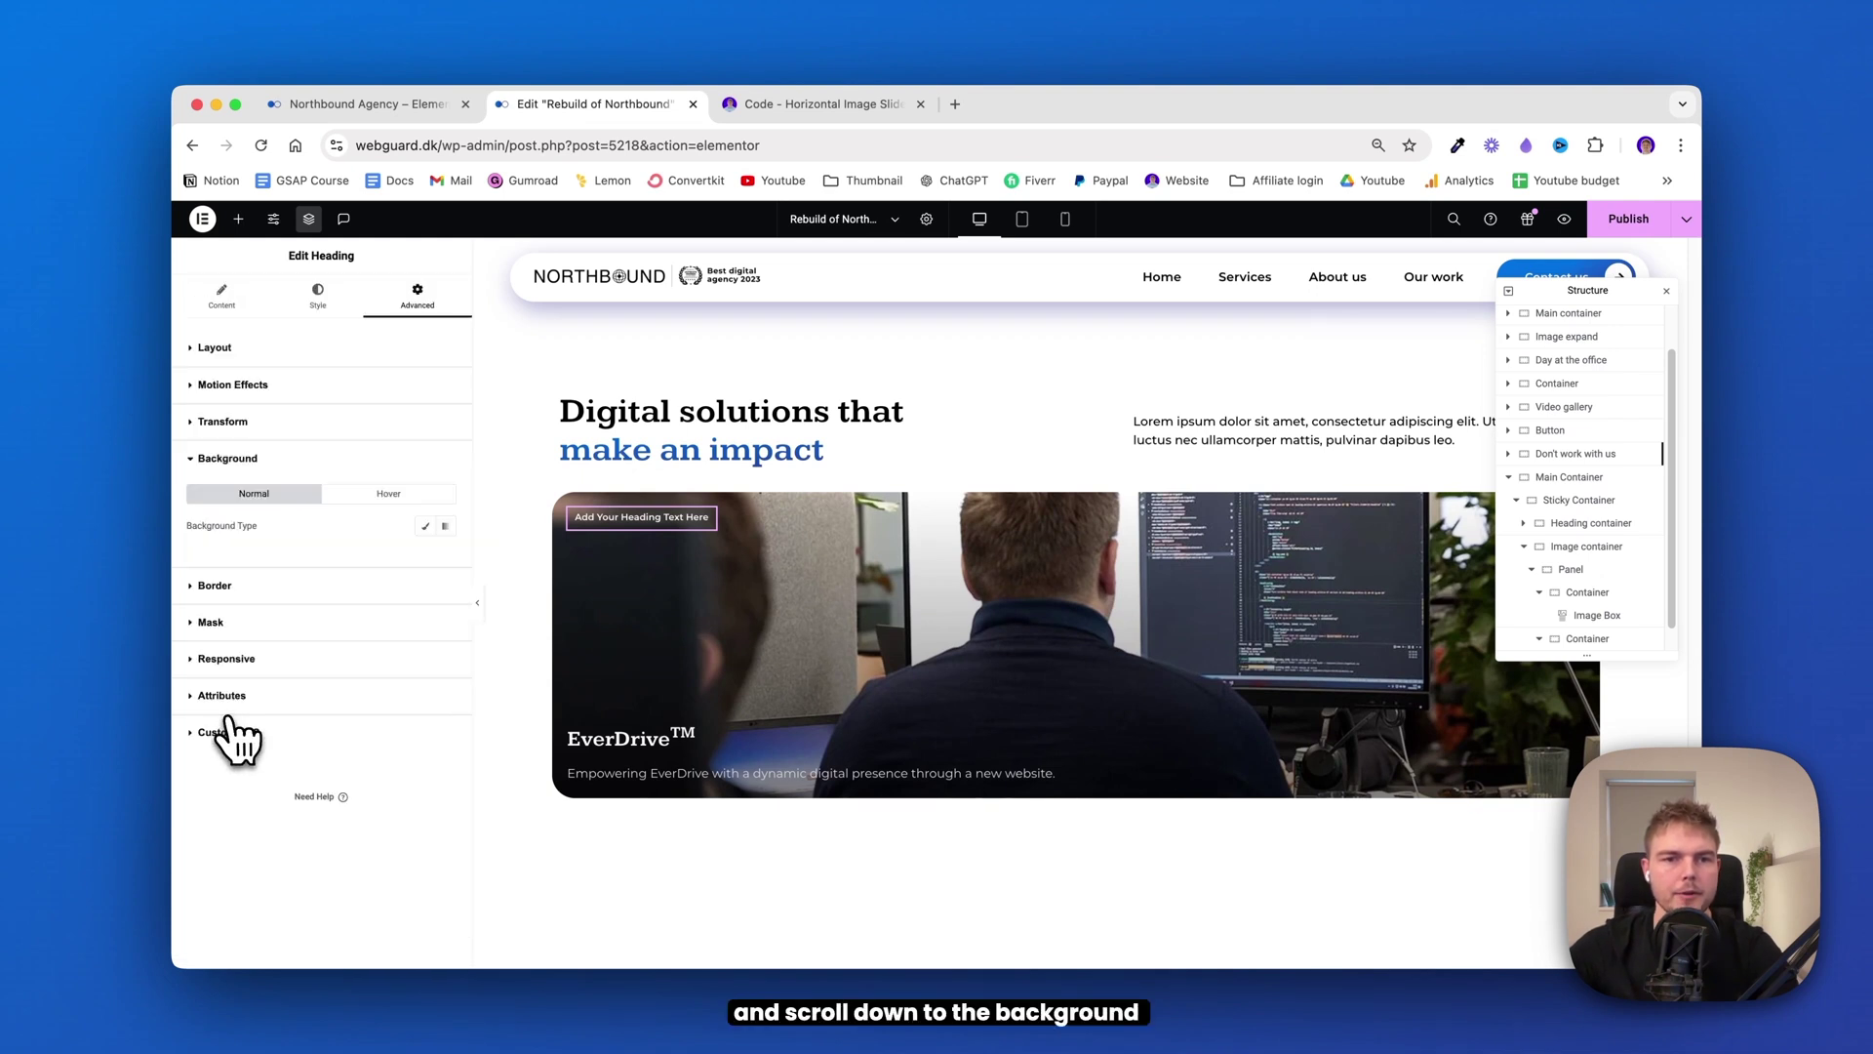
pyautogui.click(425, 526)
pyautogui.click(445, 557)
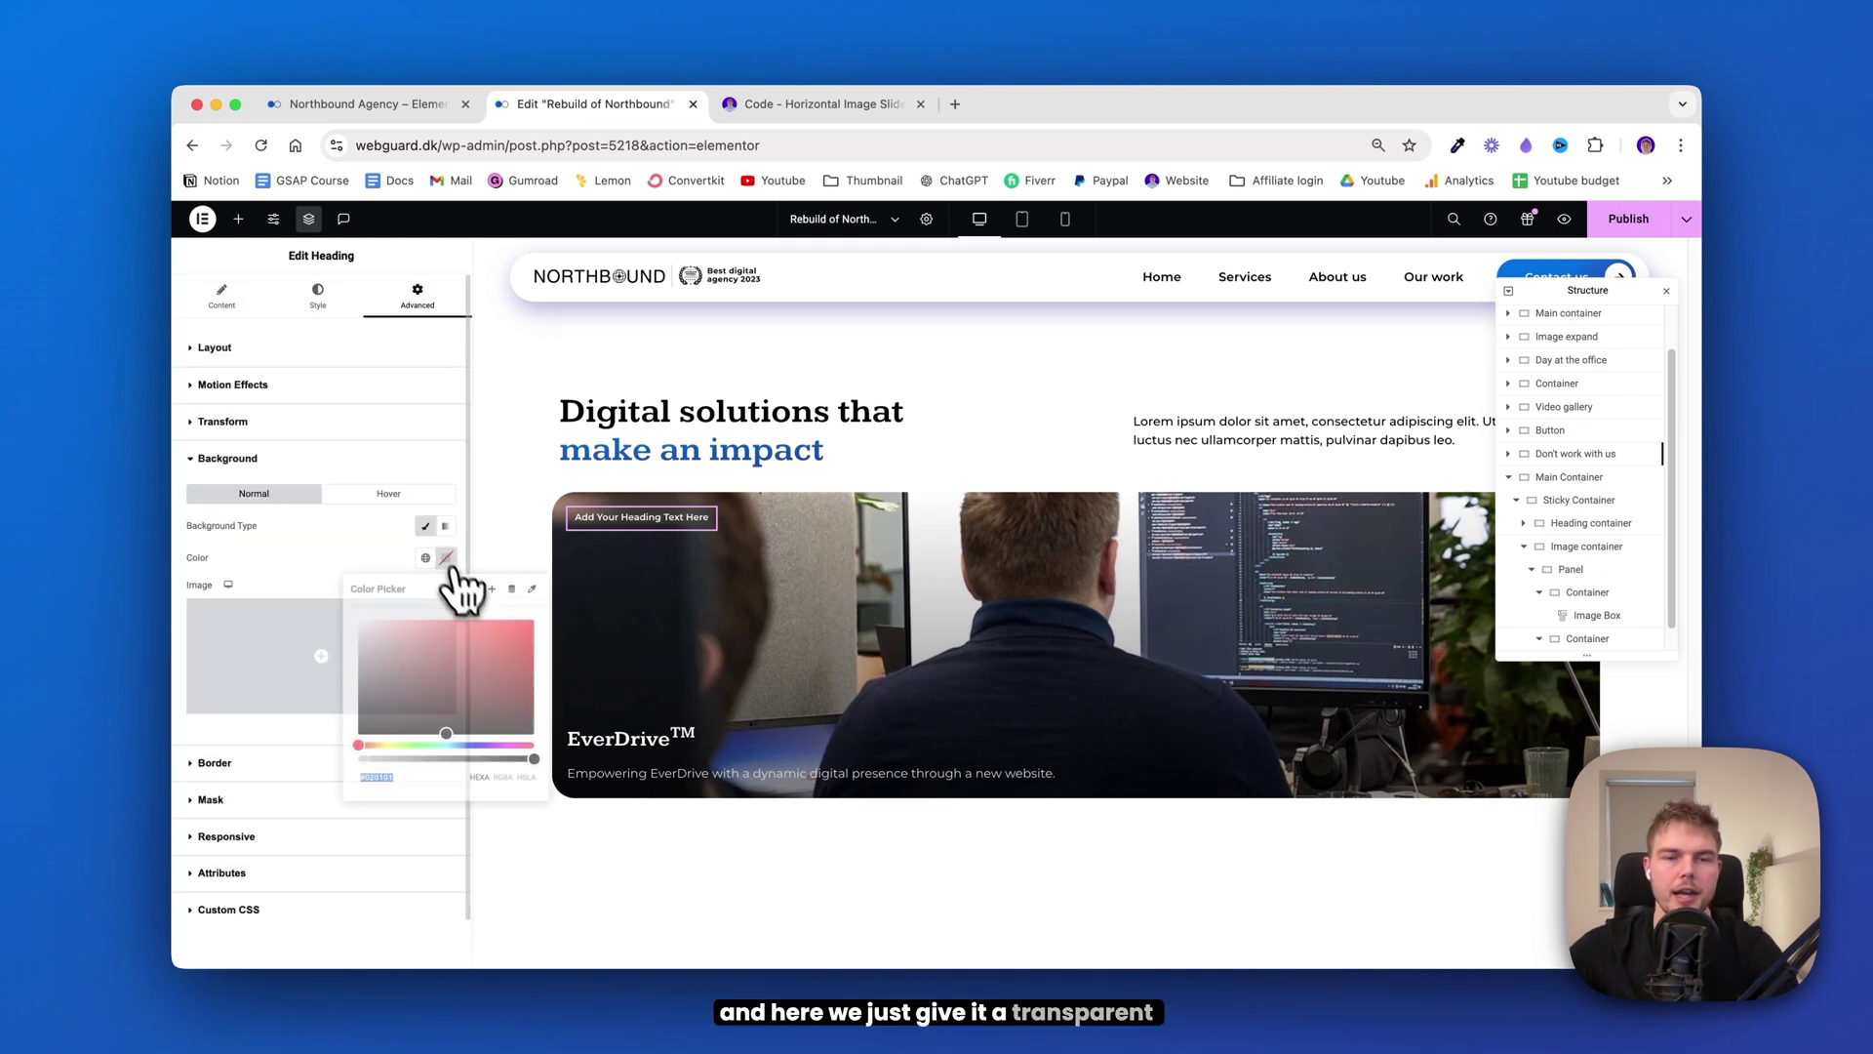
pyautogui.moveTo(468, 759); pyautogui.dragTo(304, 778)
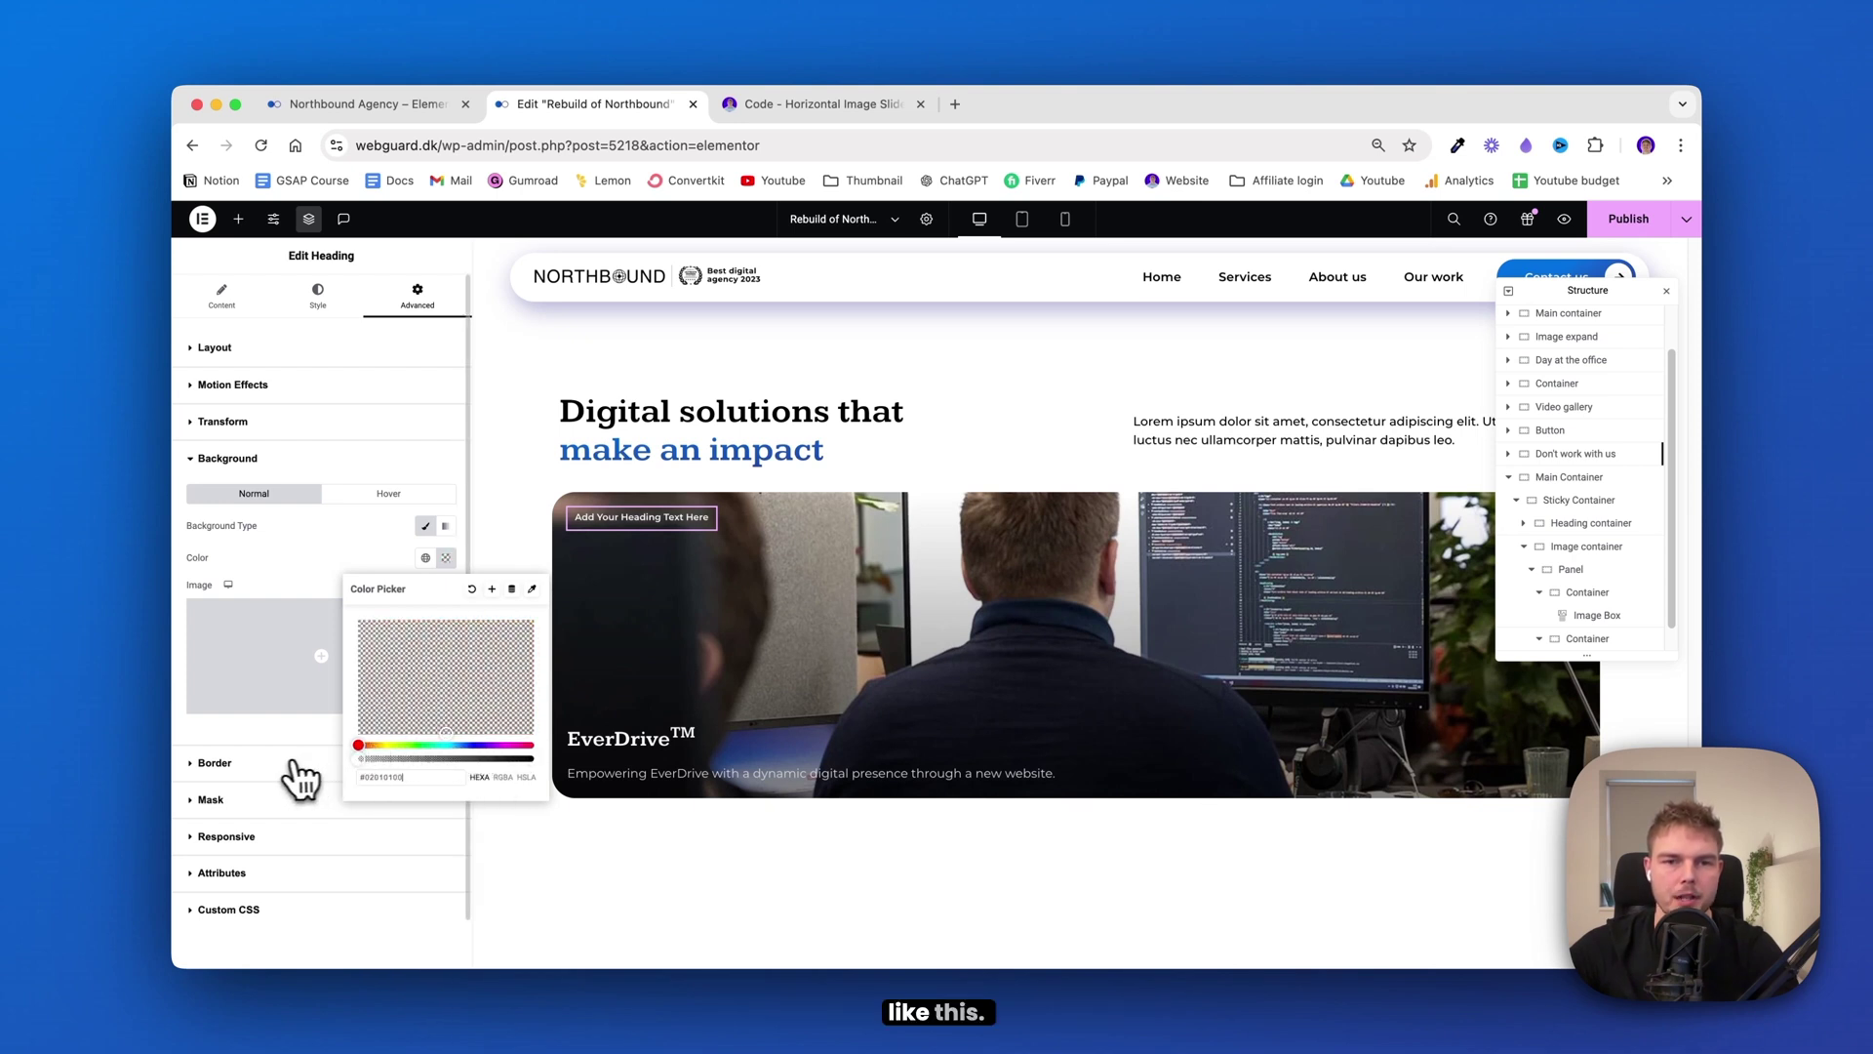
pyautogui.click(444, 564)
# Add a solid 1 px white (#FFFFFF) border with a 16 px radius to the tag heading
pyautogui.click(216, 762)
pyautogui.click(339, 564)
pyautogui.click(358, 602)
pyautogui.click(366, 566)
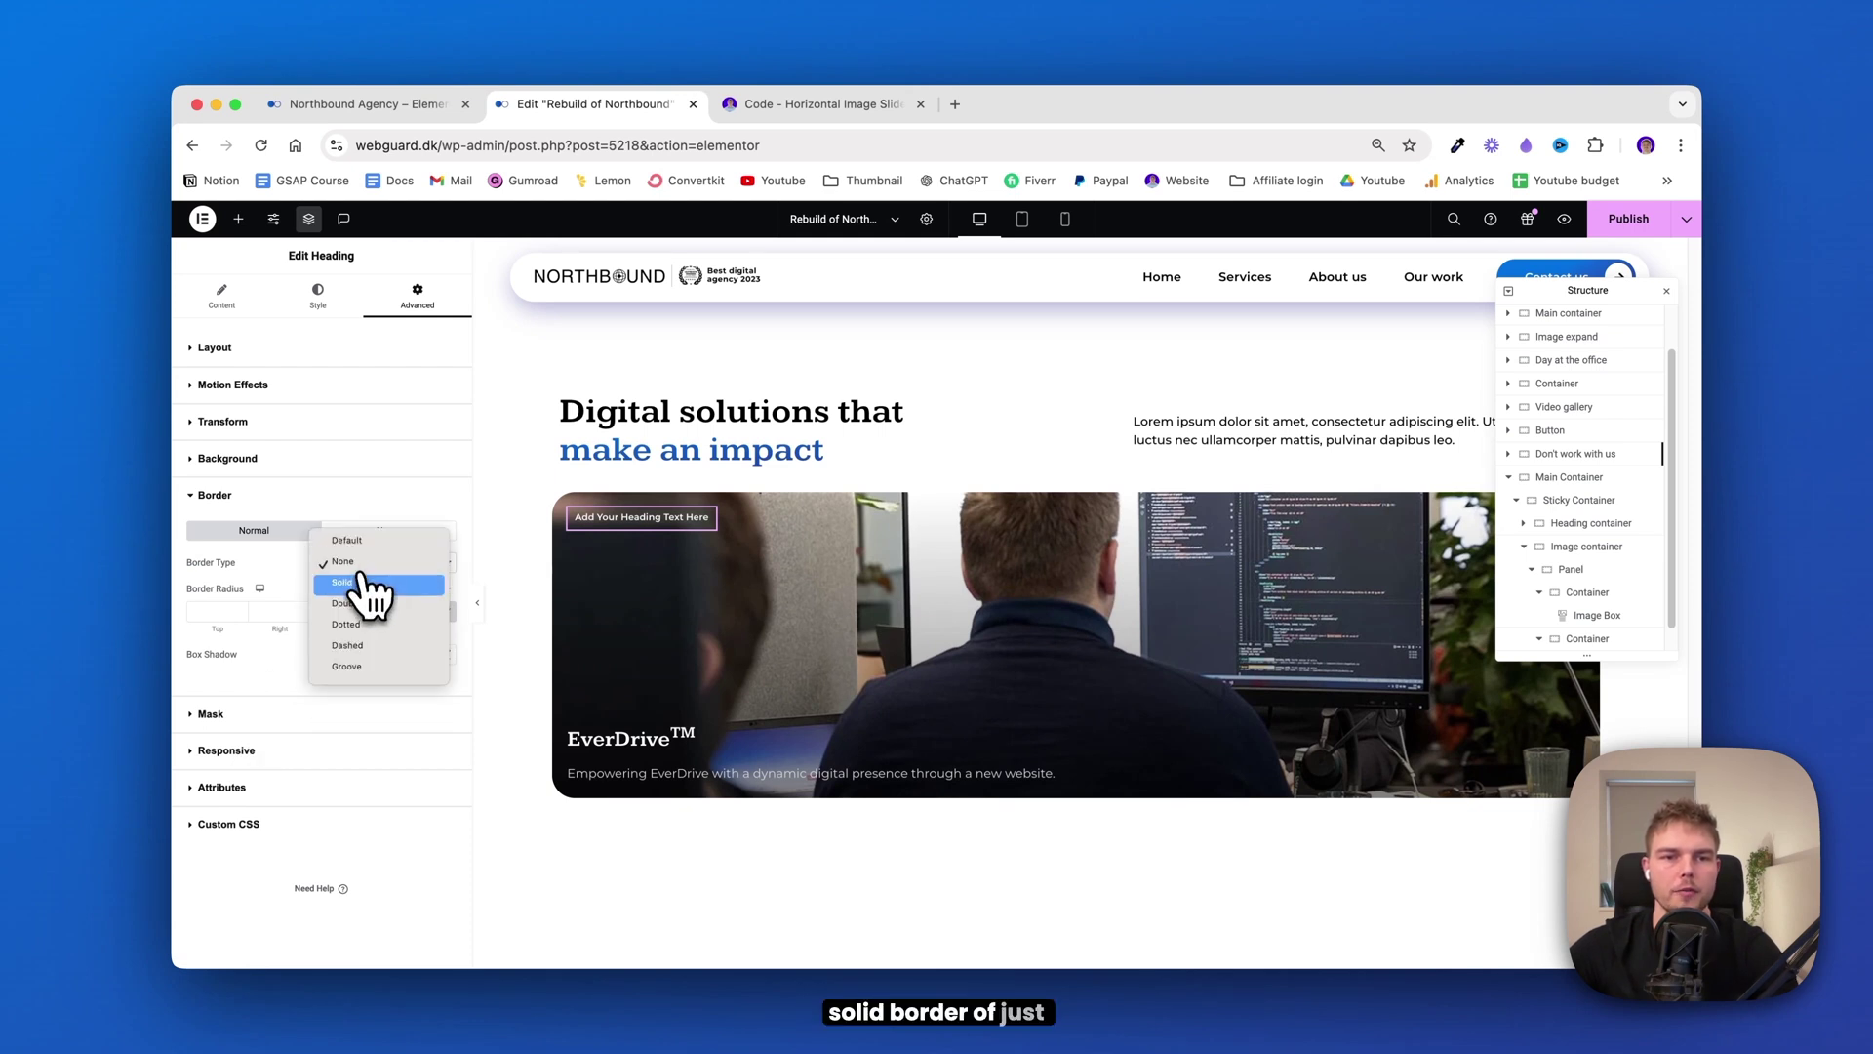
pyautogui.click(356, 602)
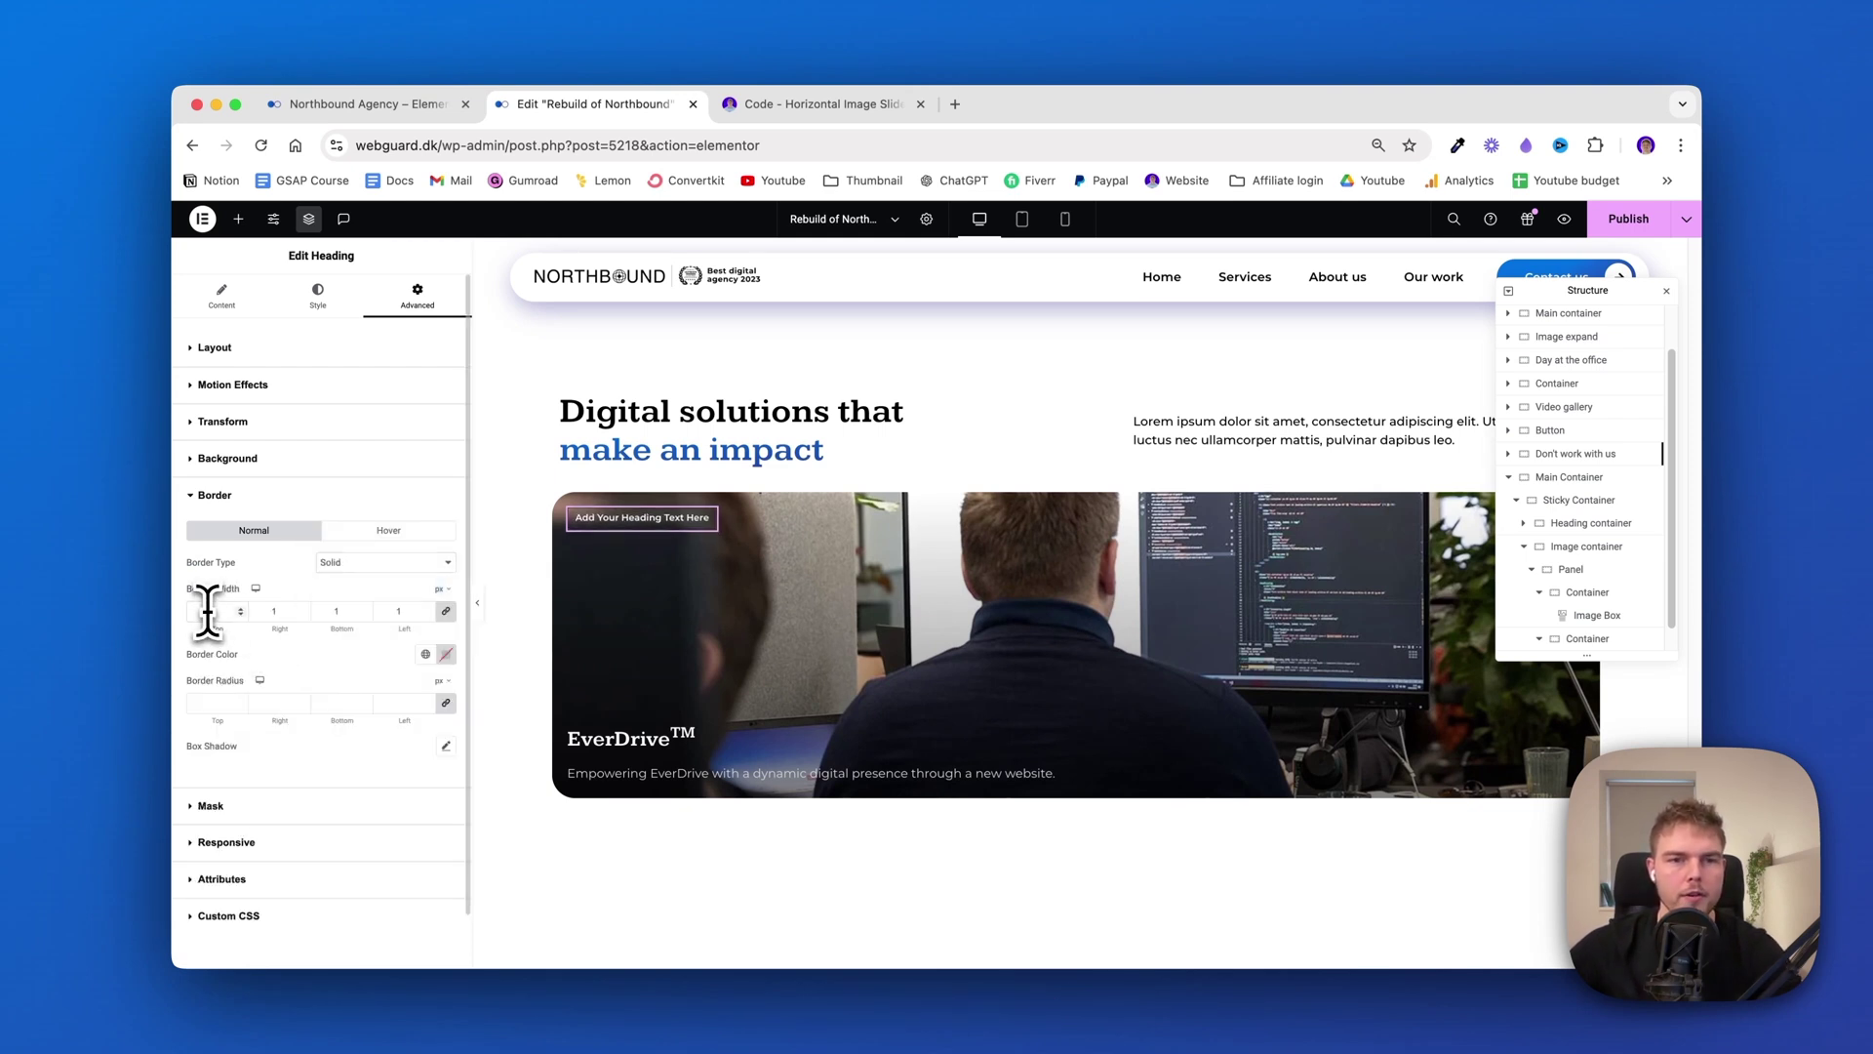
pyautogui.click(446, 653)
pyautogui.click(308, 634)
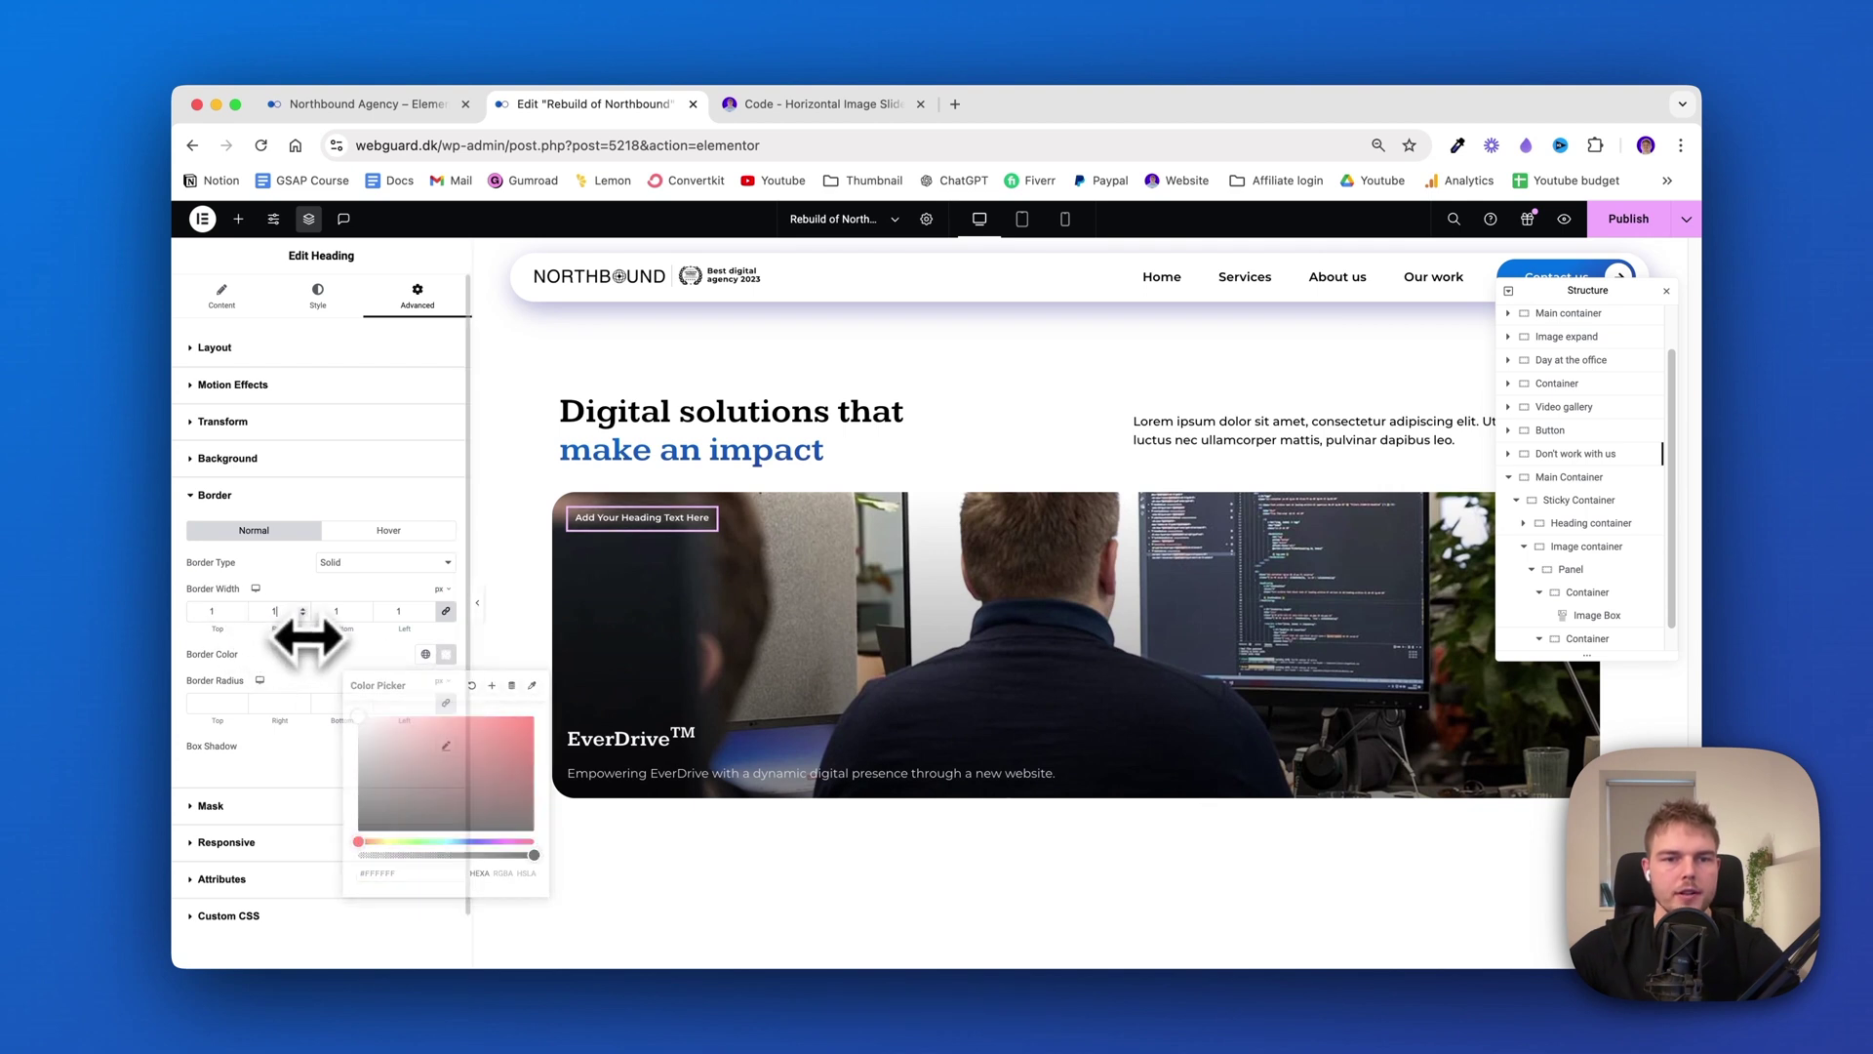
pyautogui.click(216, 702)
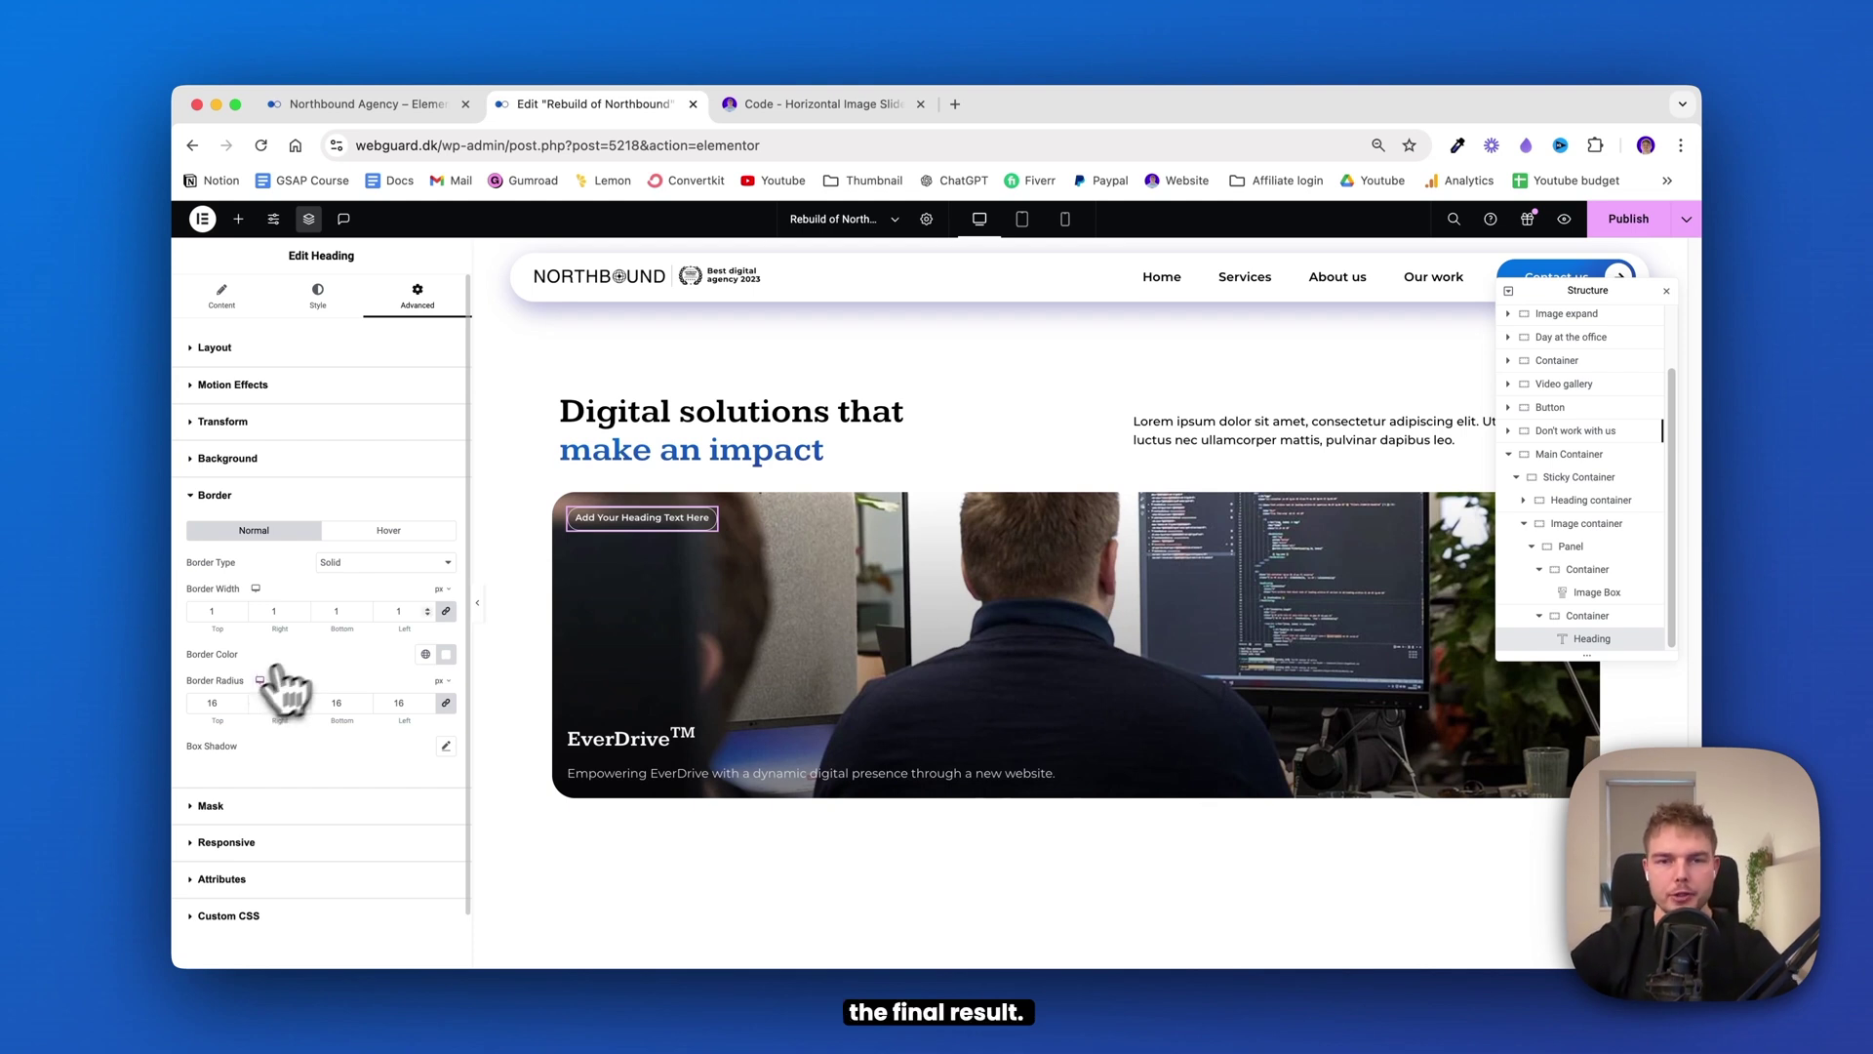
# Set Justify Content to End on the container holding the tag heading
pyautogui.click(561, 499)
pyautogui.click(221, 296)
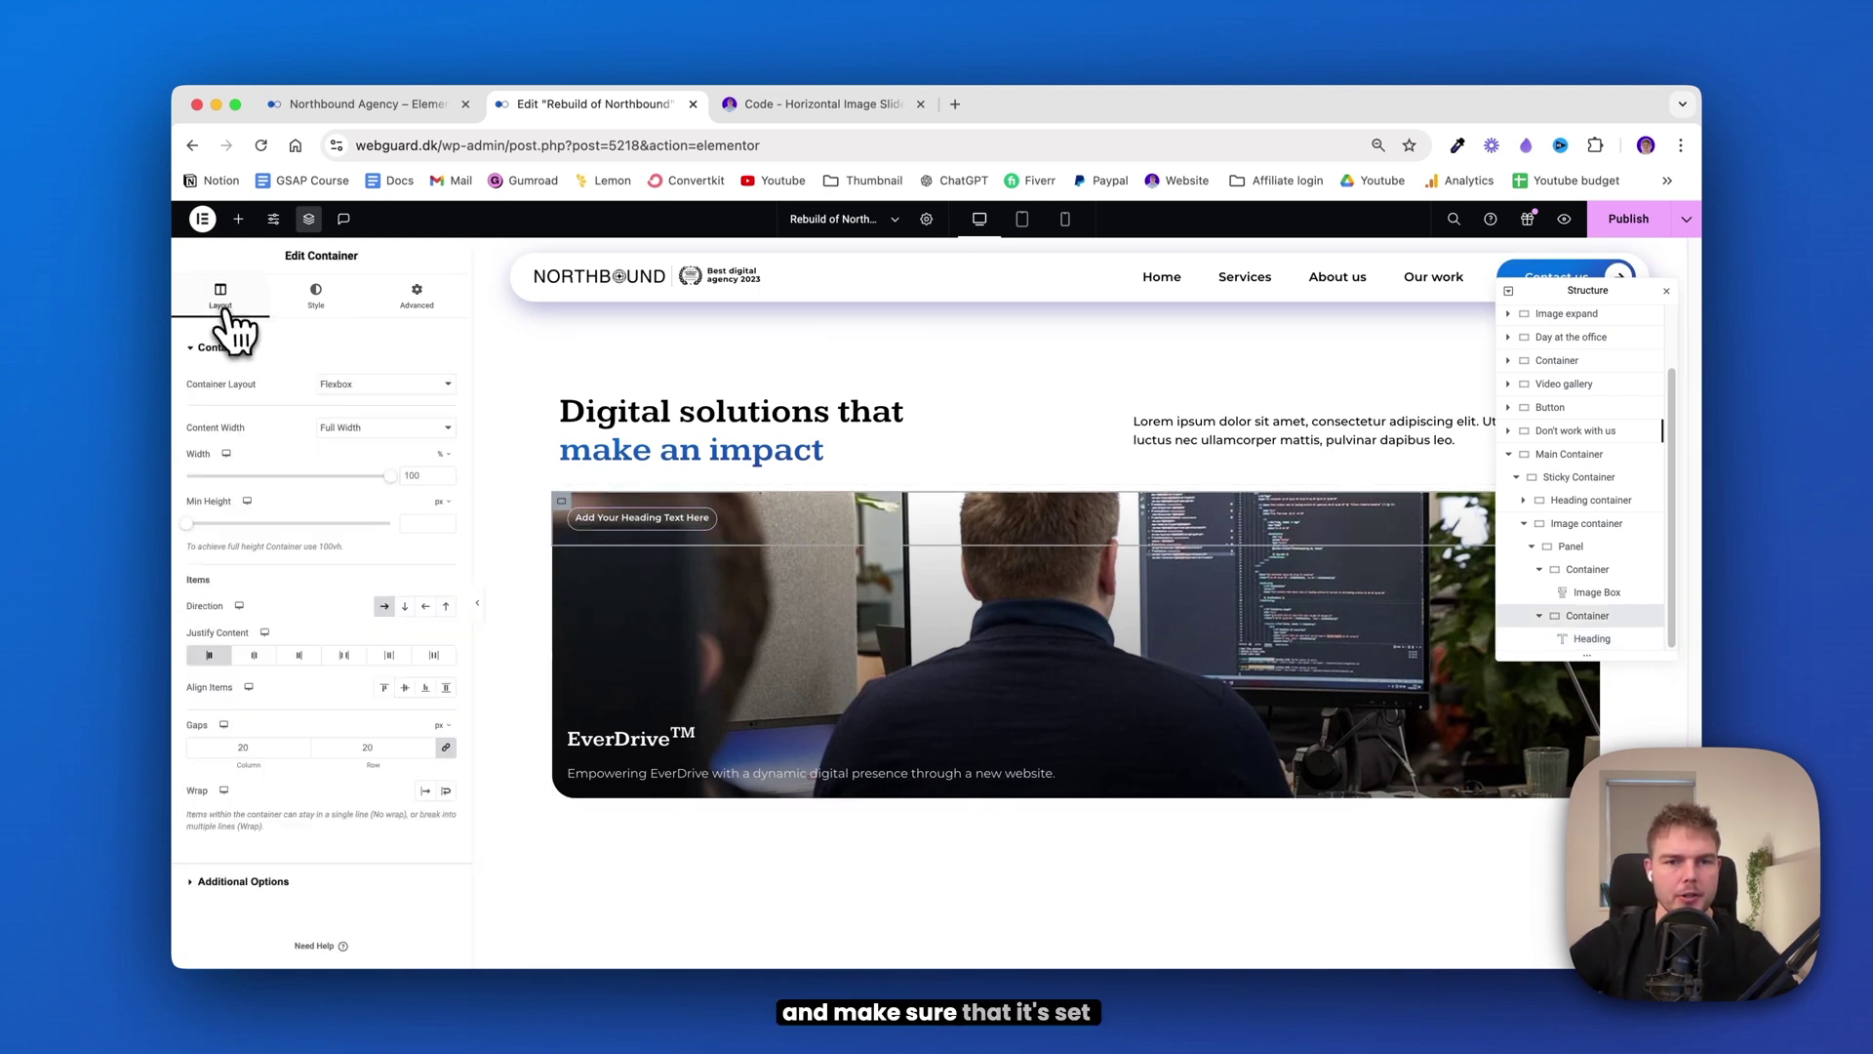
pyautogui.click(299, 656)
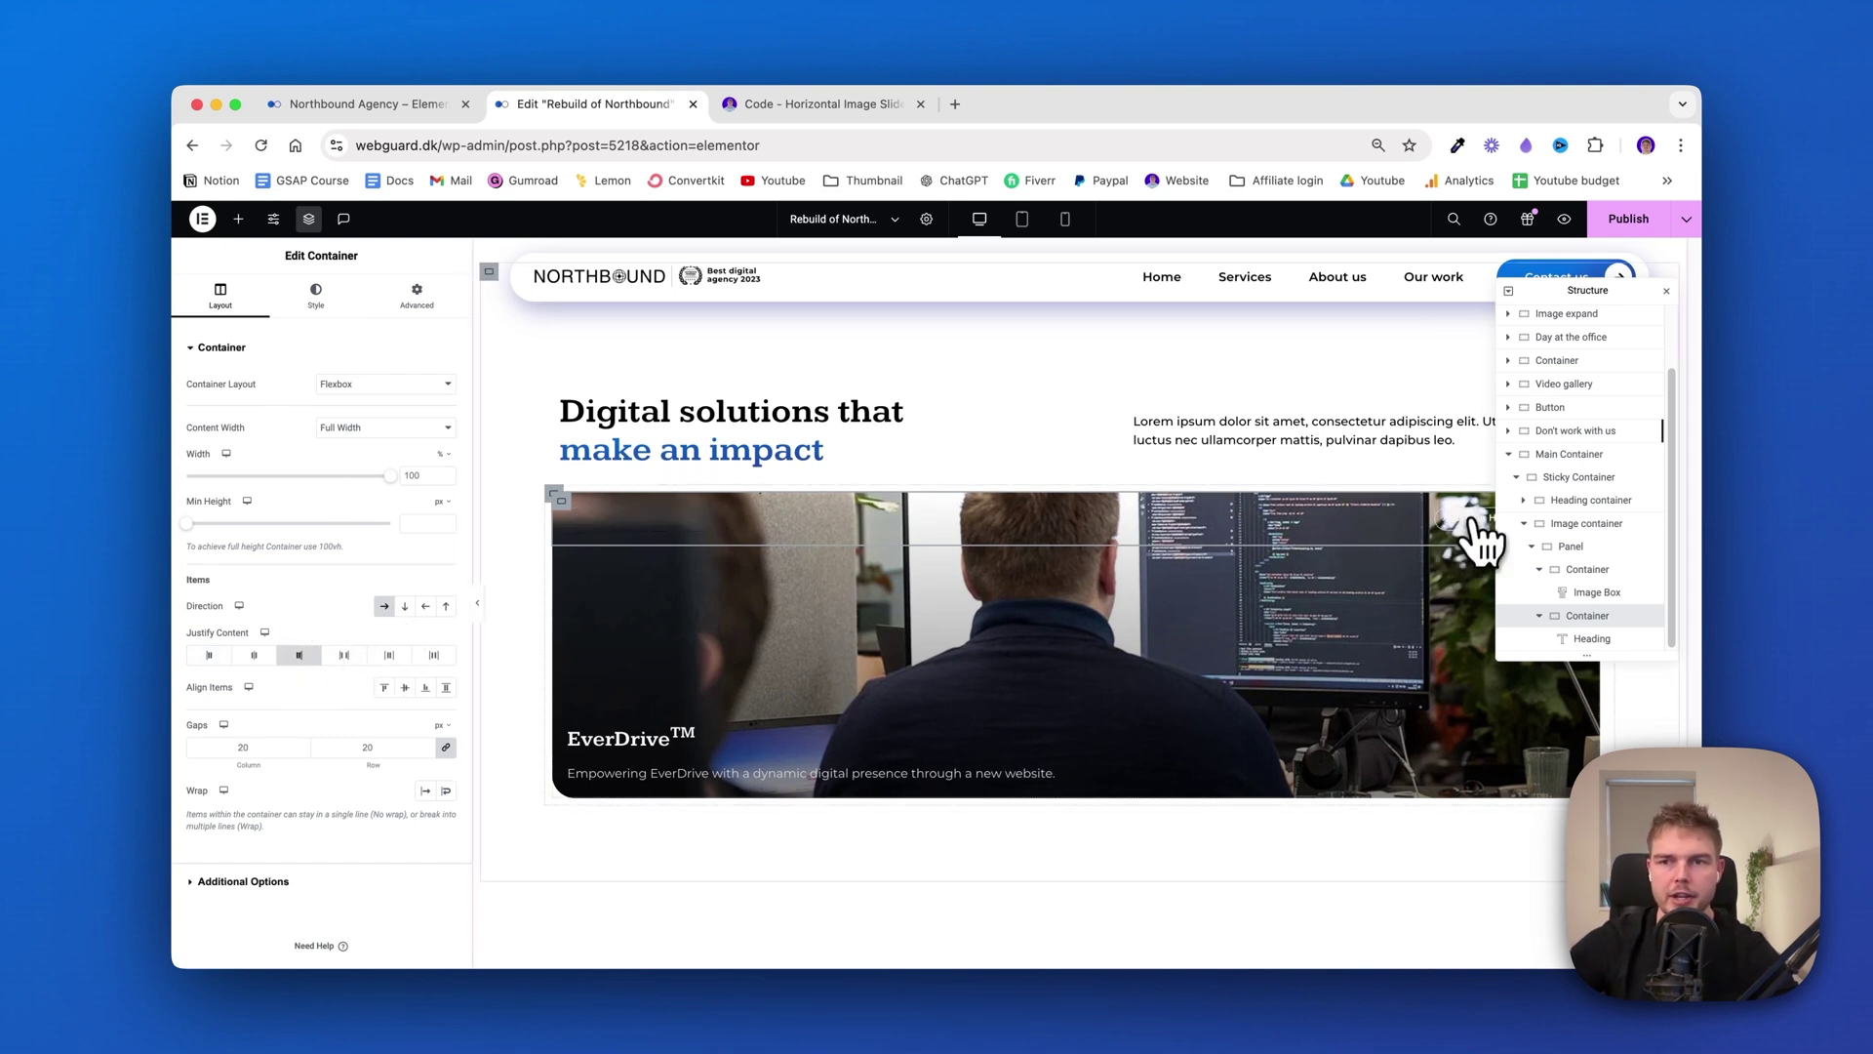
# Duplicate the card's Panel container repeatedly until the image container holds five panels
pyautogui.moveTo(1588, 289); pyautogui.dragTo(1603, 370)
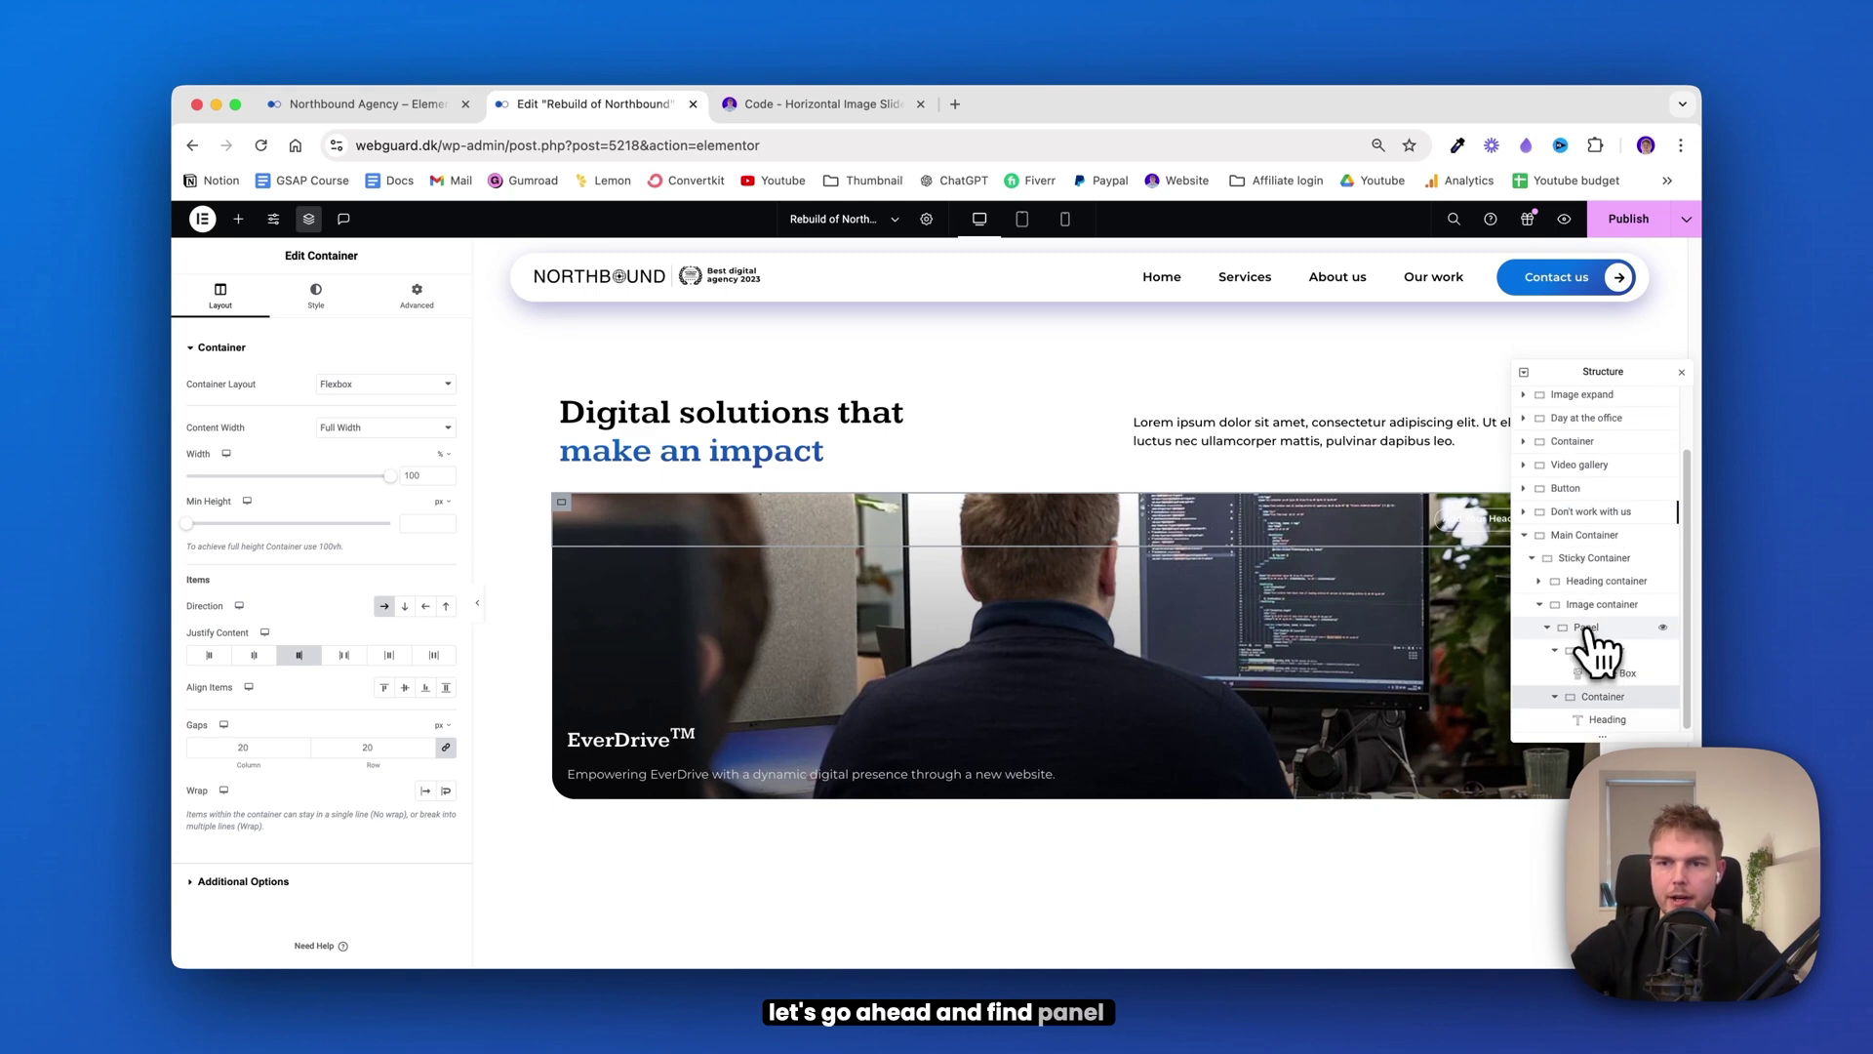
pyautogui.rightClick(1600, 636)
pyautogui.click(1601, 614)
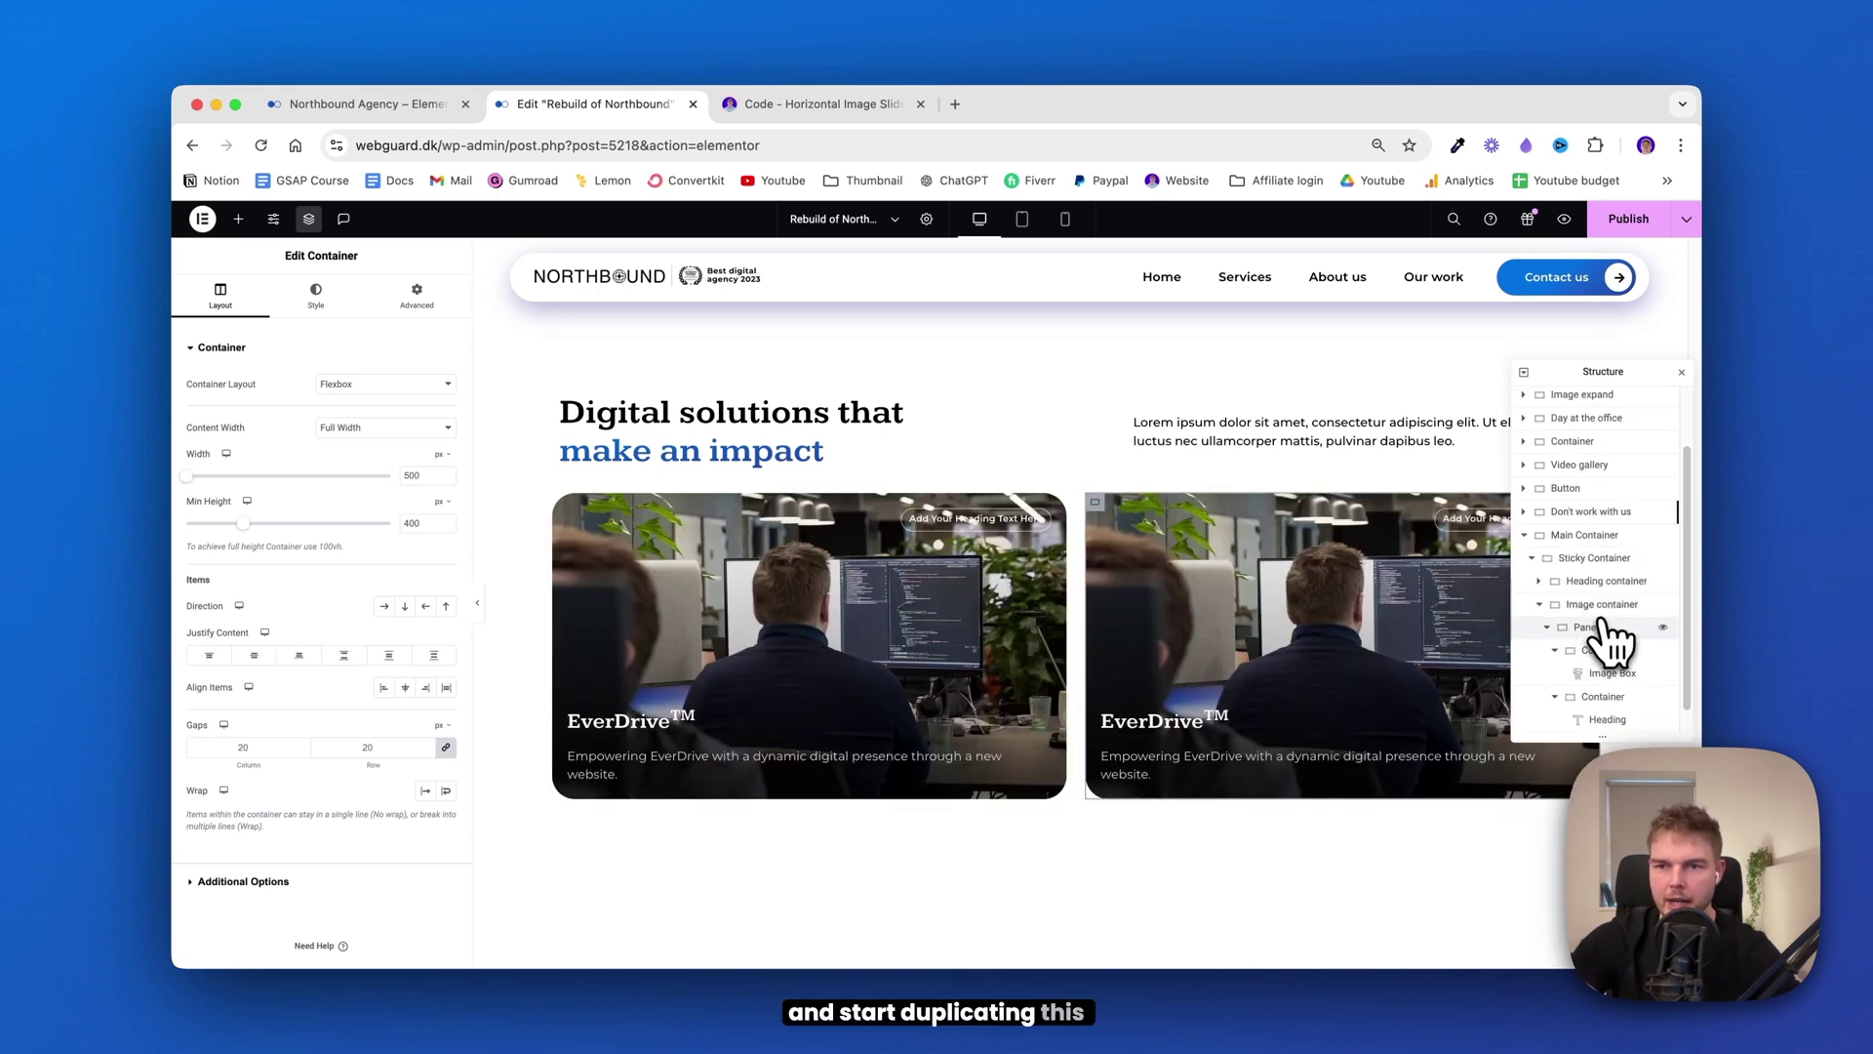
pyautogui.rightClick(1600, 629)
pyautogui.click(1605, 610)
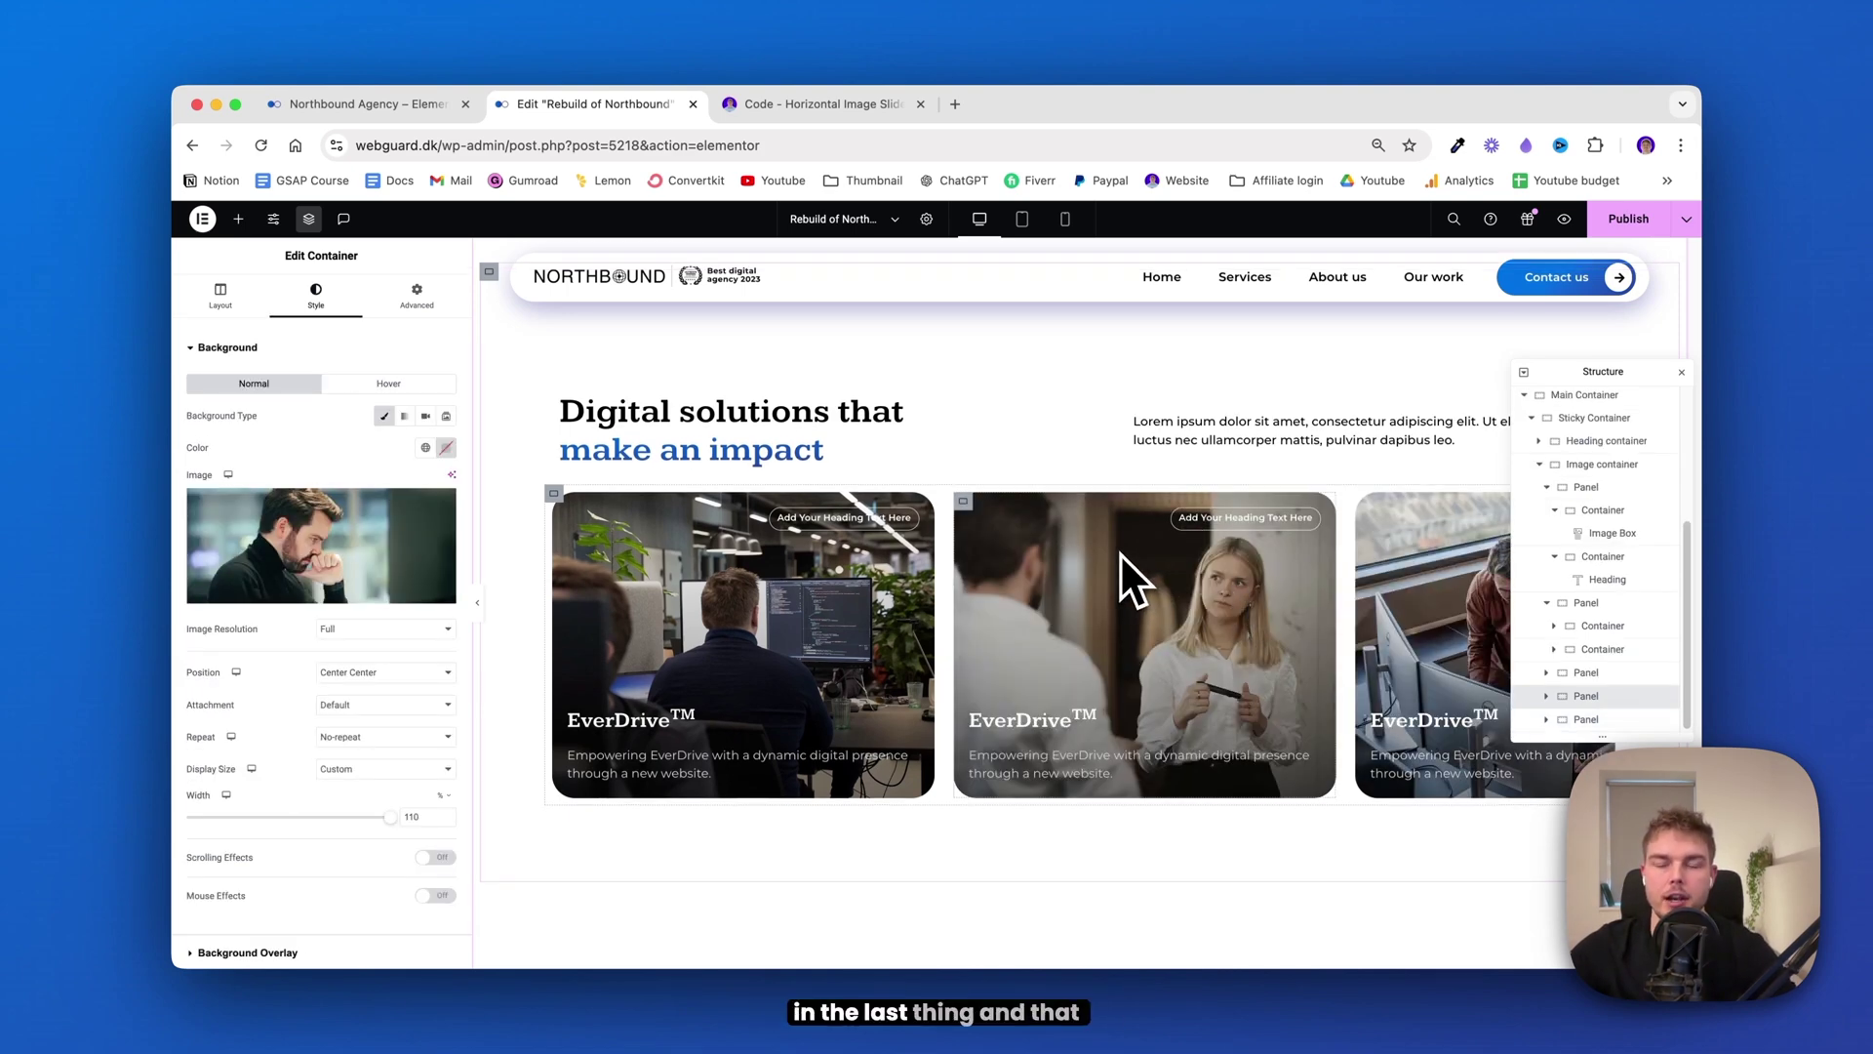
# Add an HTML widget to the Main Container and move it above the Sticky Container
pyautogui.scroll(1, 1121, 554)
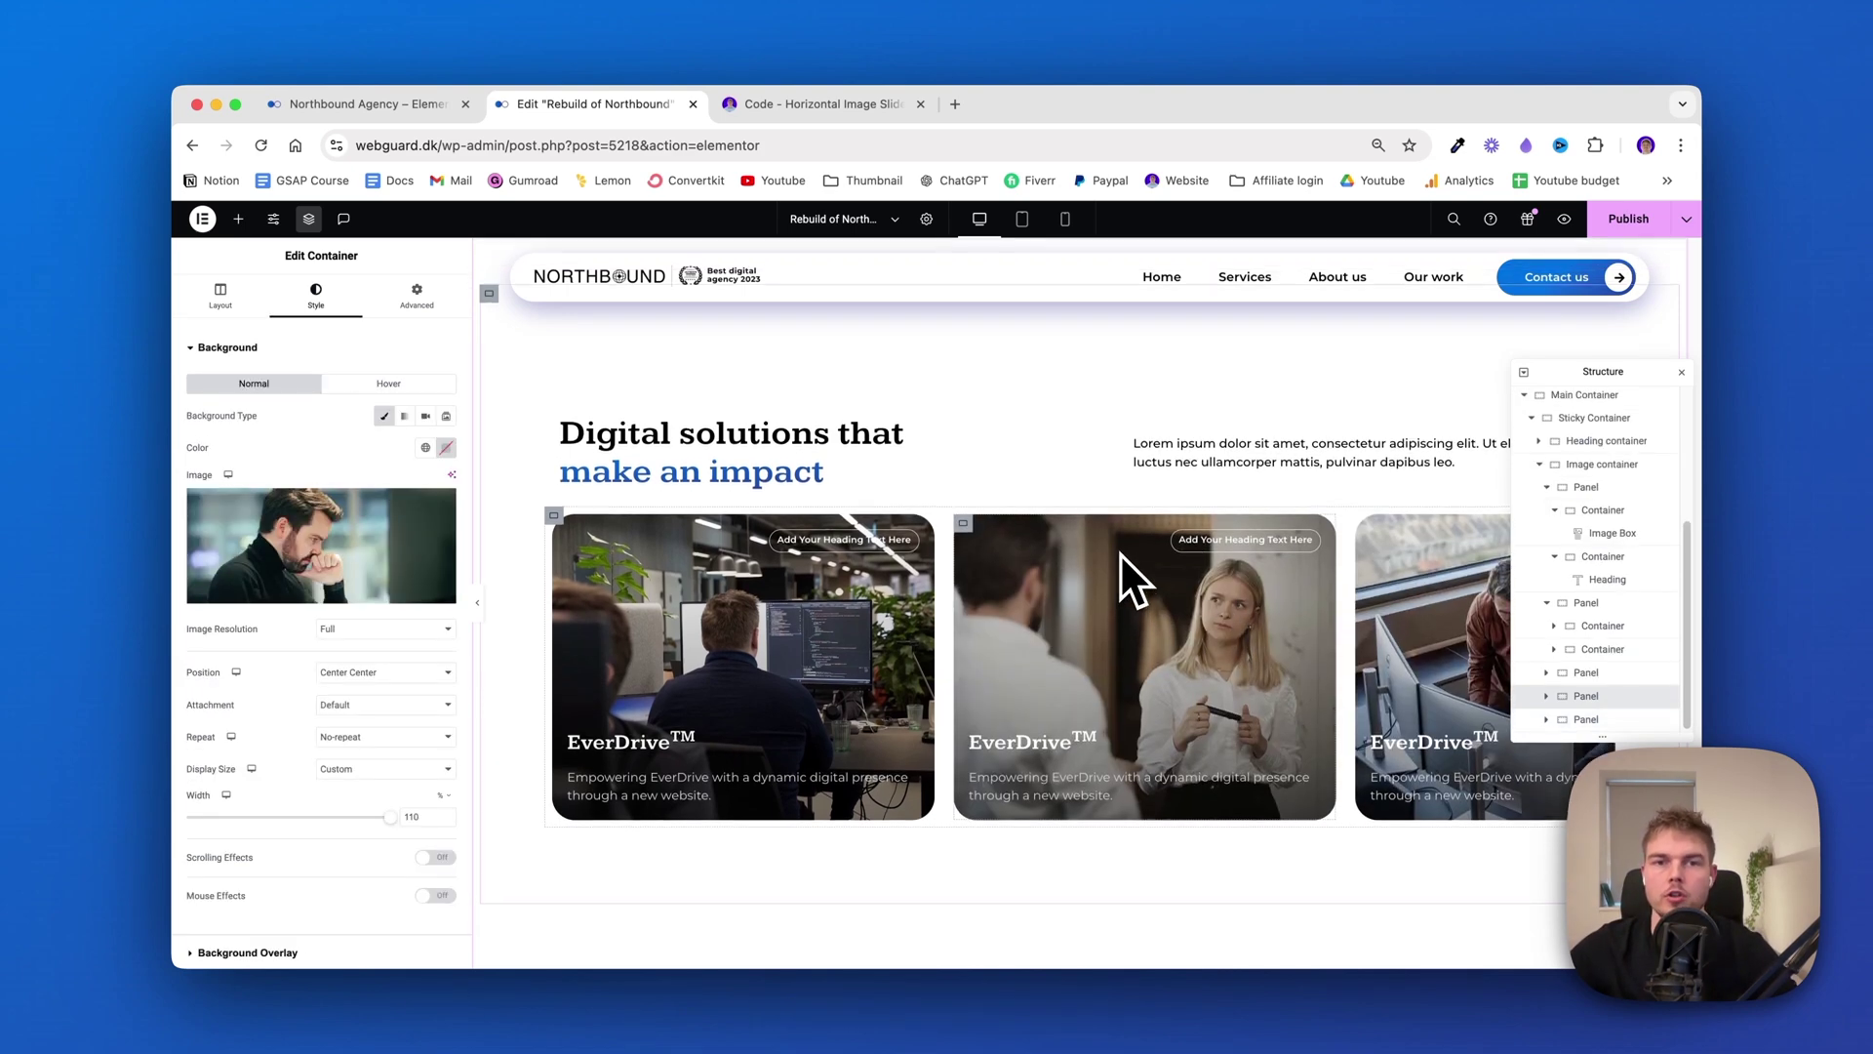
pyautogui.click(1590, 396)
pyautogui.scroll(4, 1598, 488)
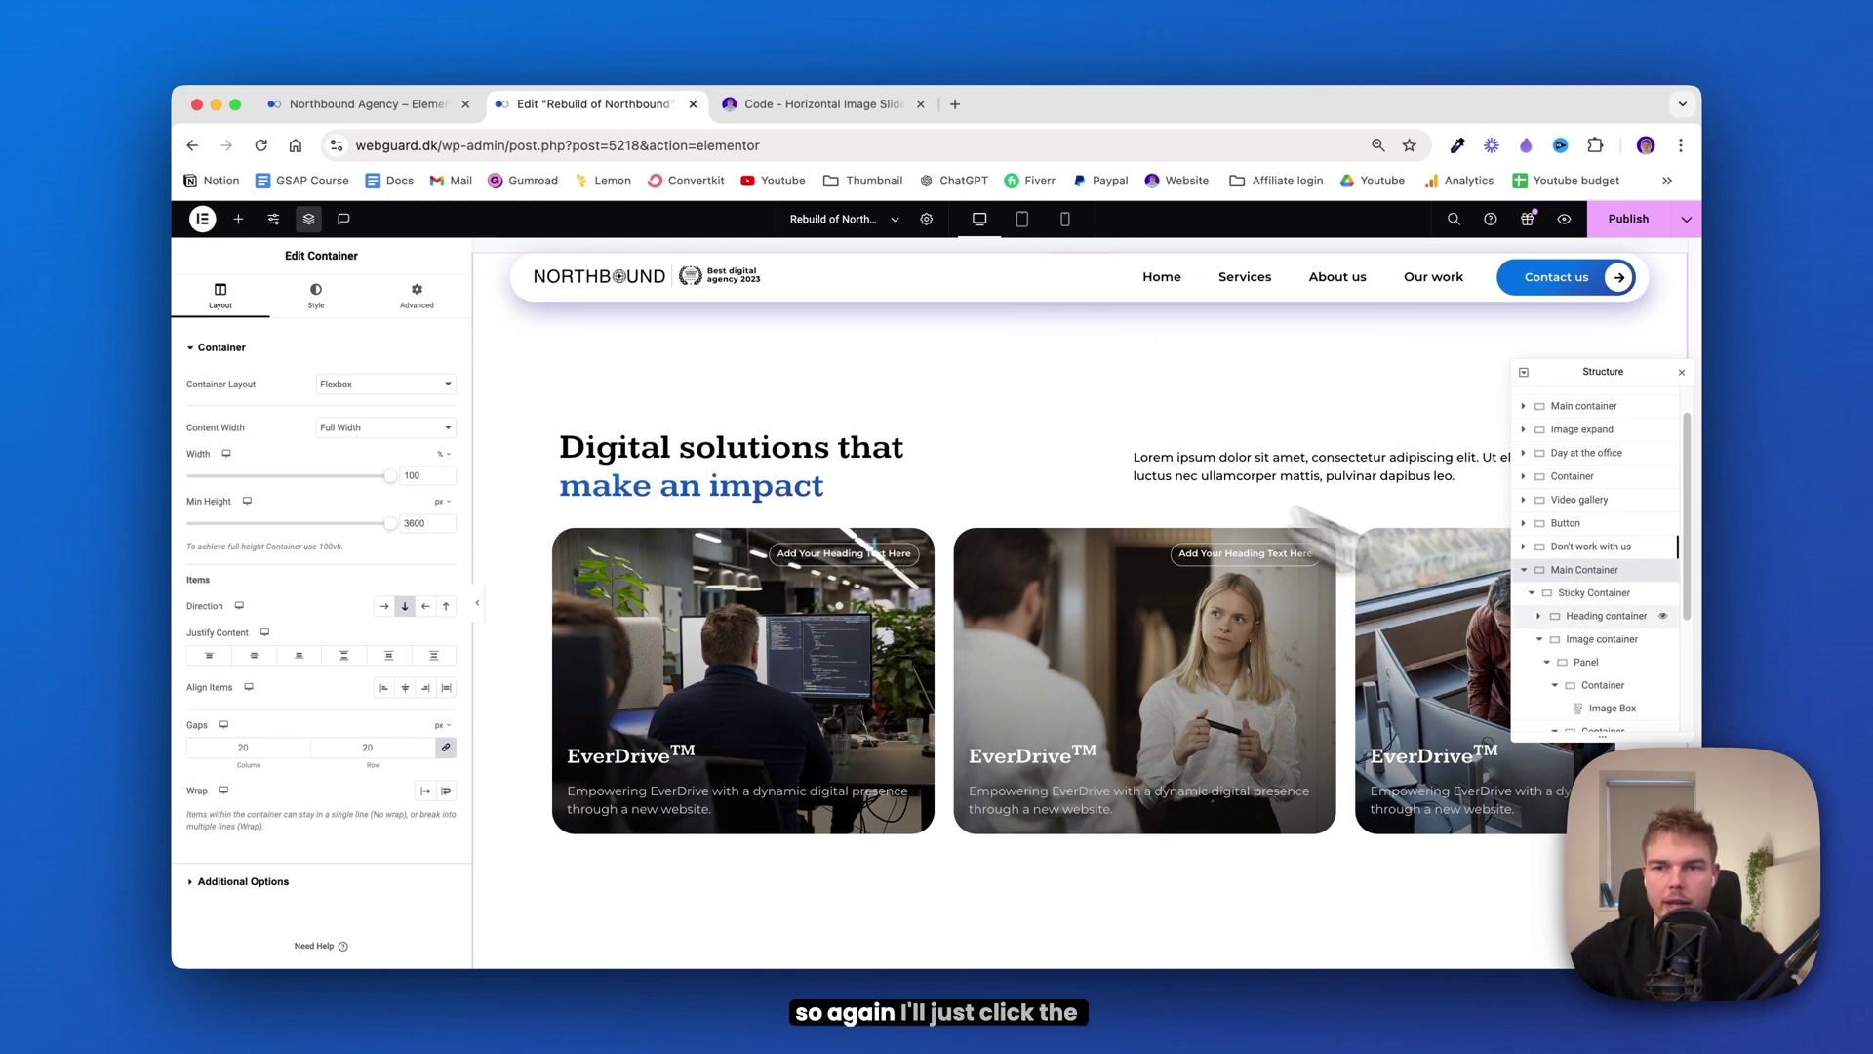
pyautogui.click(1585, 572)
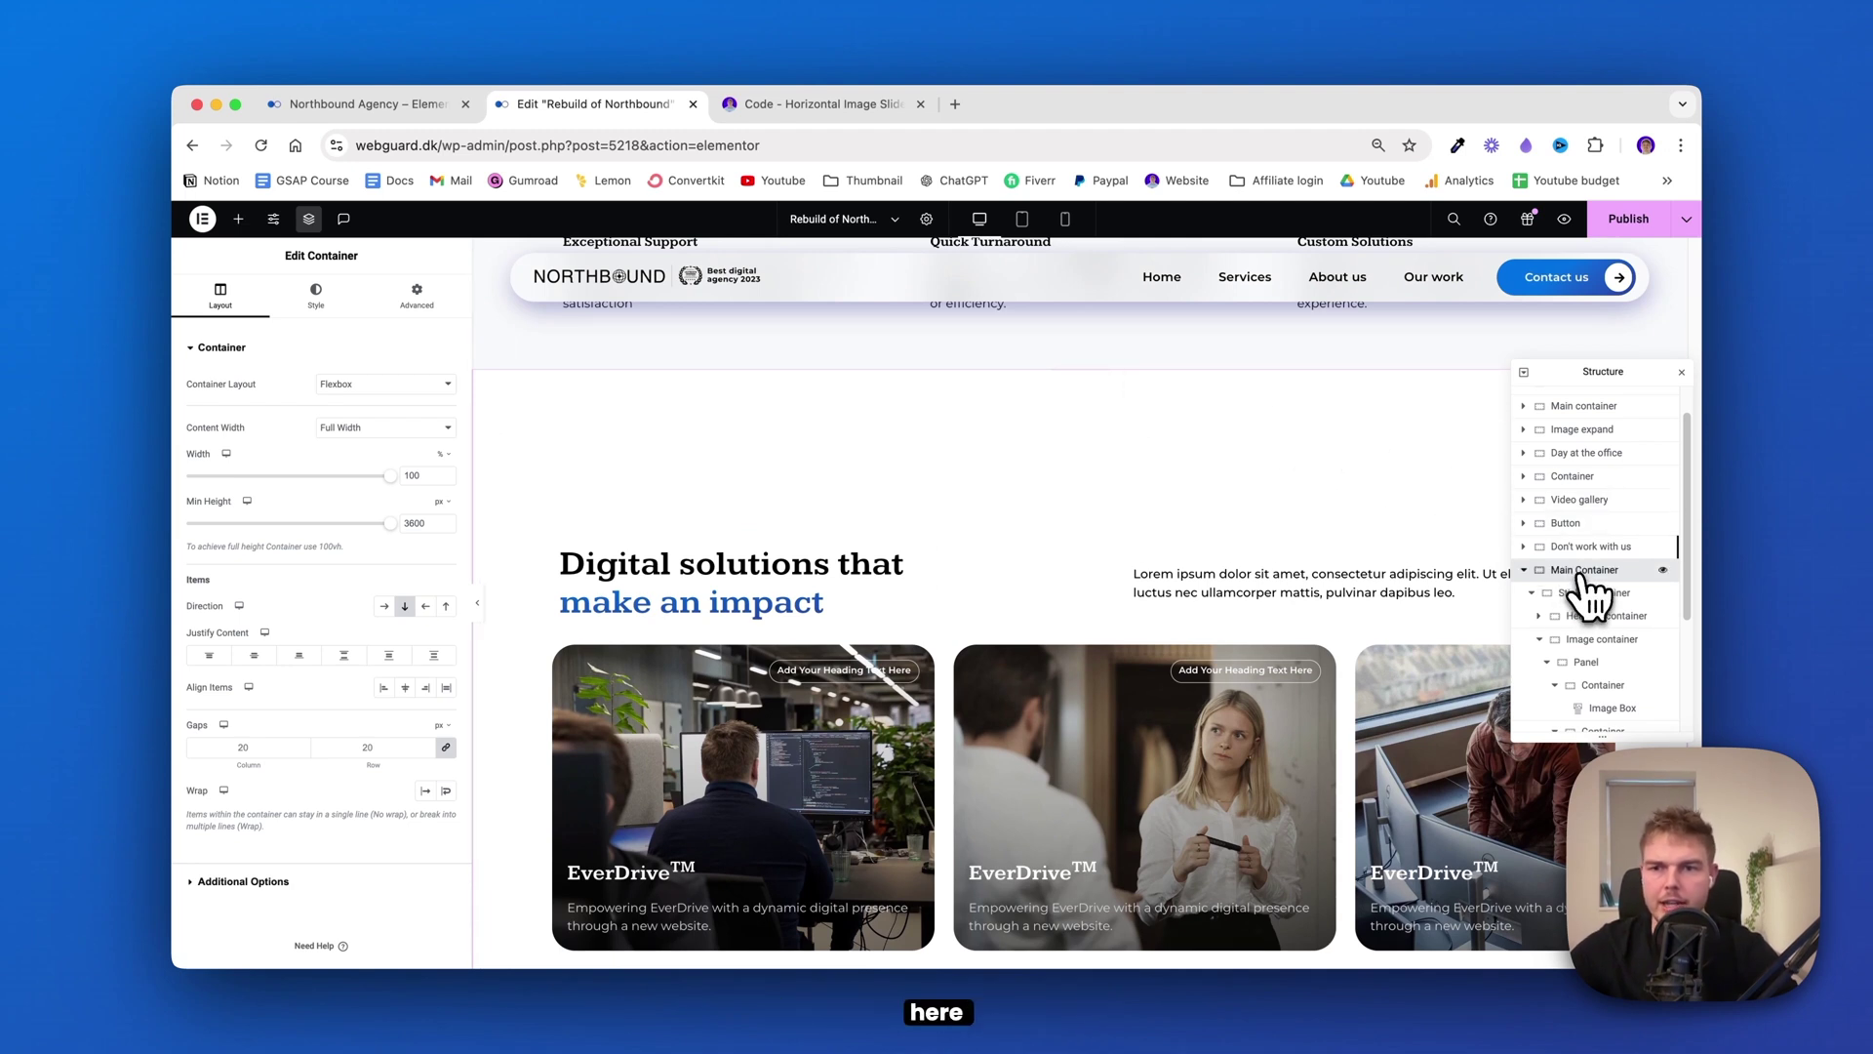
pyautogui.click(238, 220)
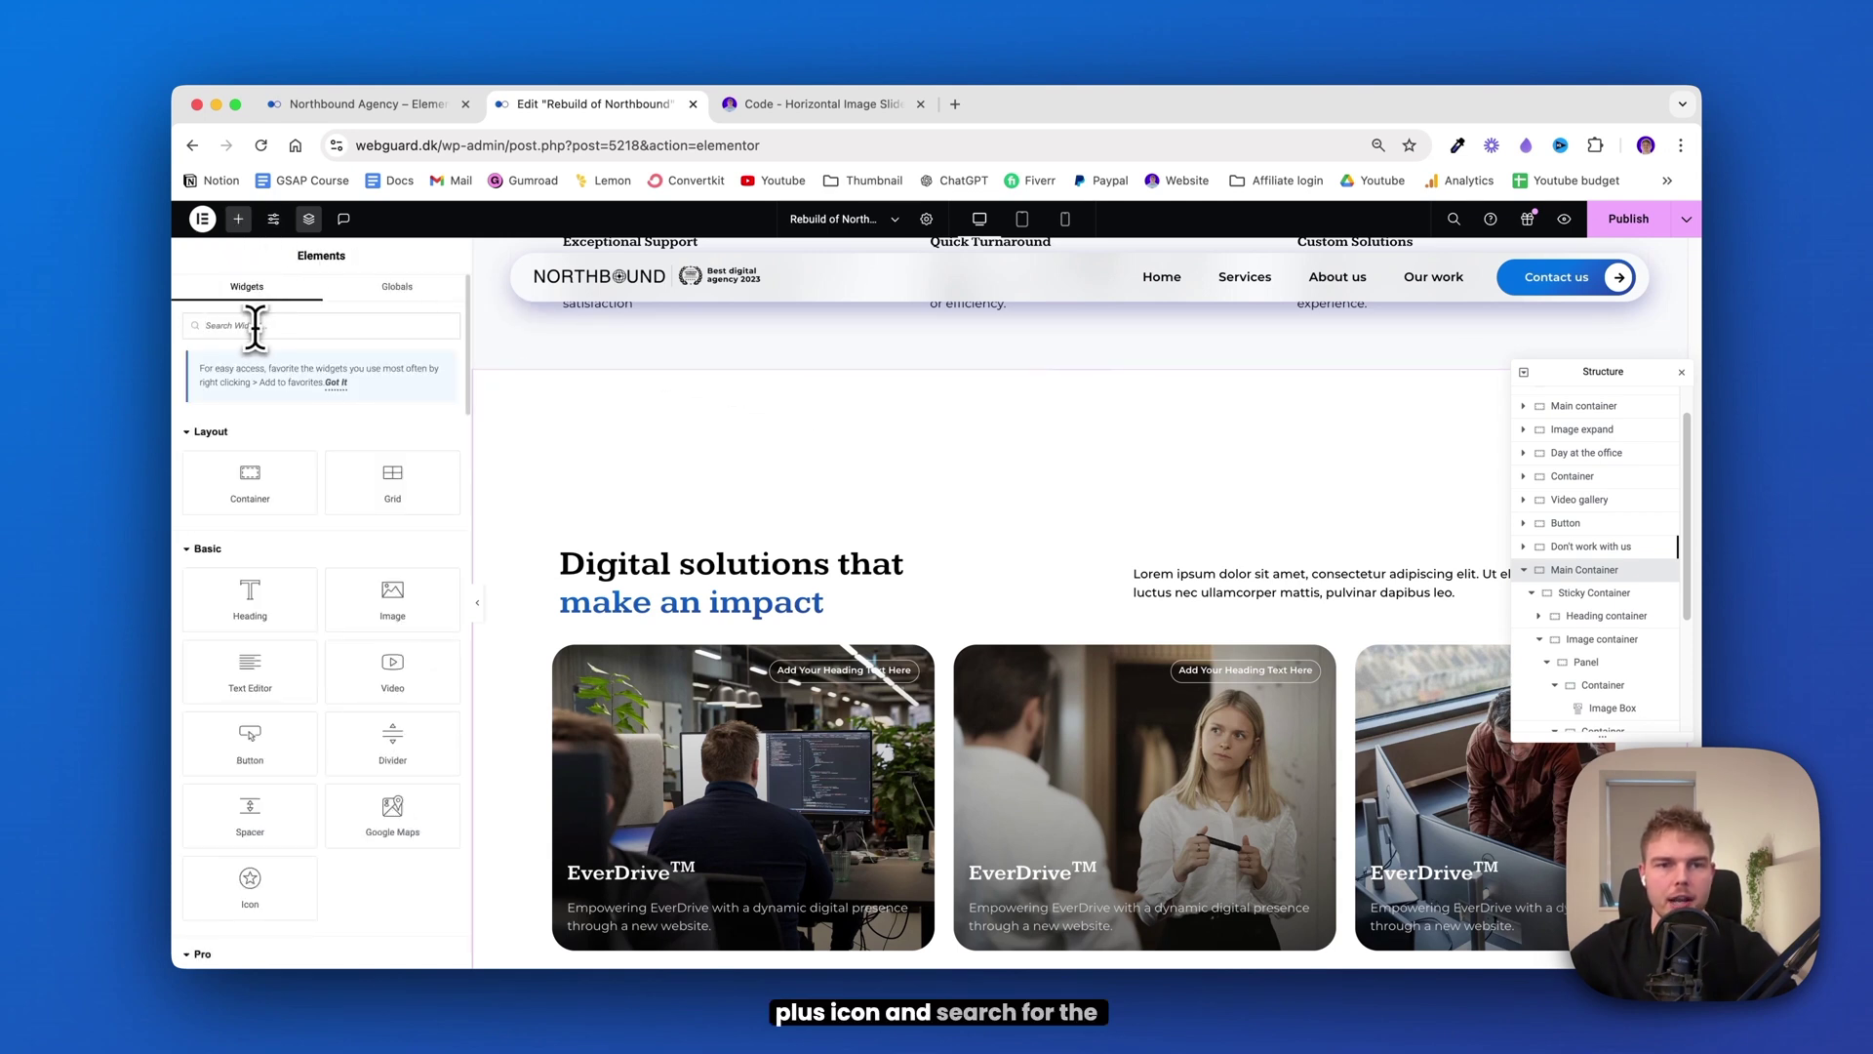
pyautogui.write('html')
pyautogui.click(240, 434)
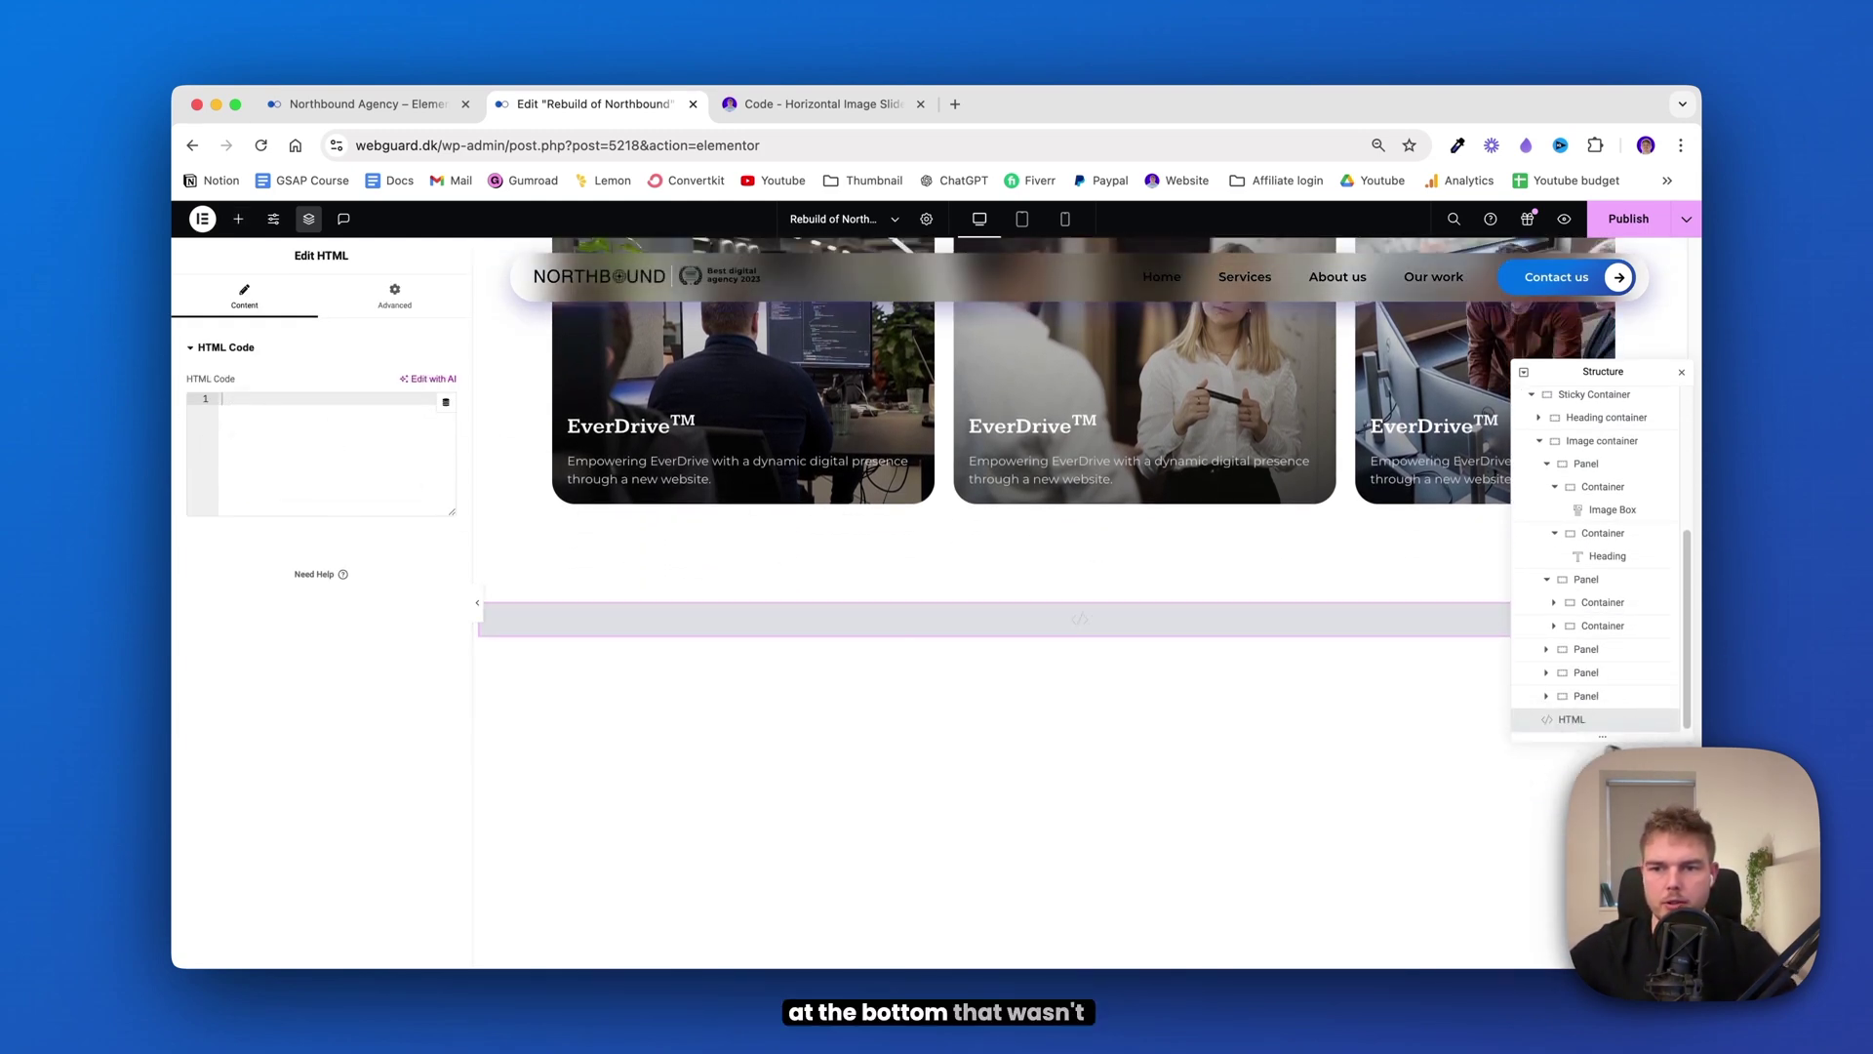
pyautogui.moveTo(1588, 732); pyautogui.dragTo(1593, 599)
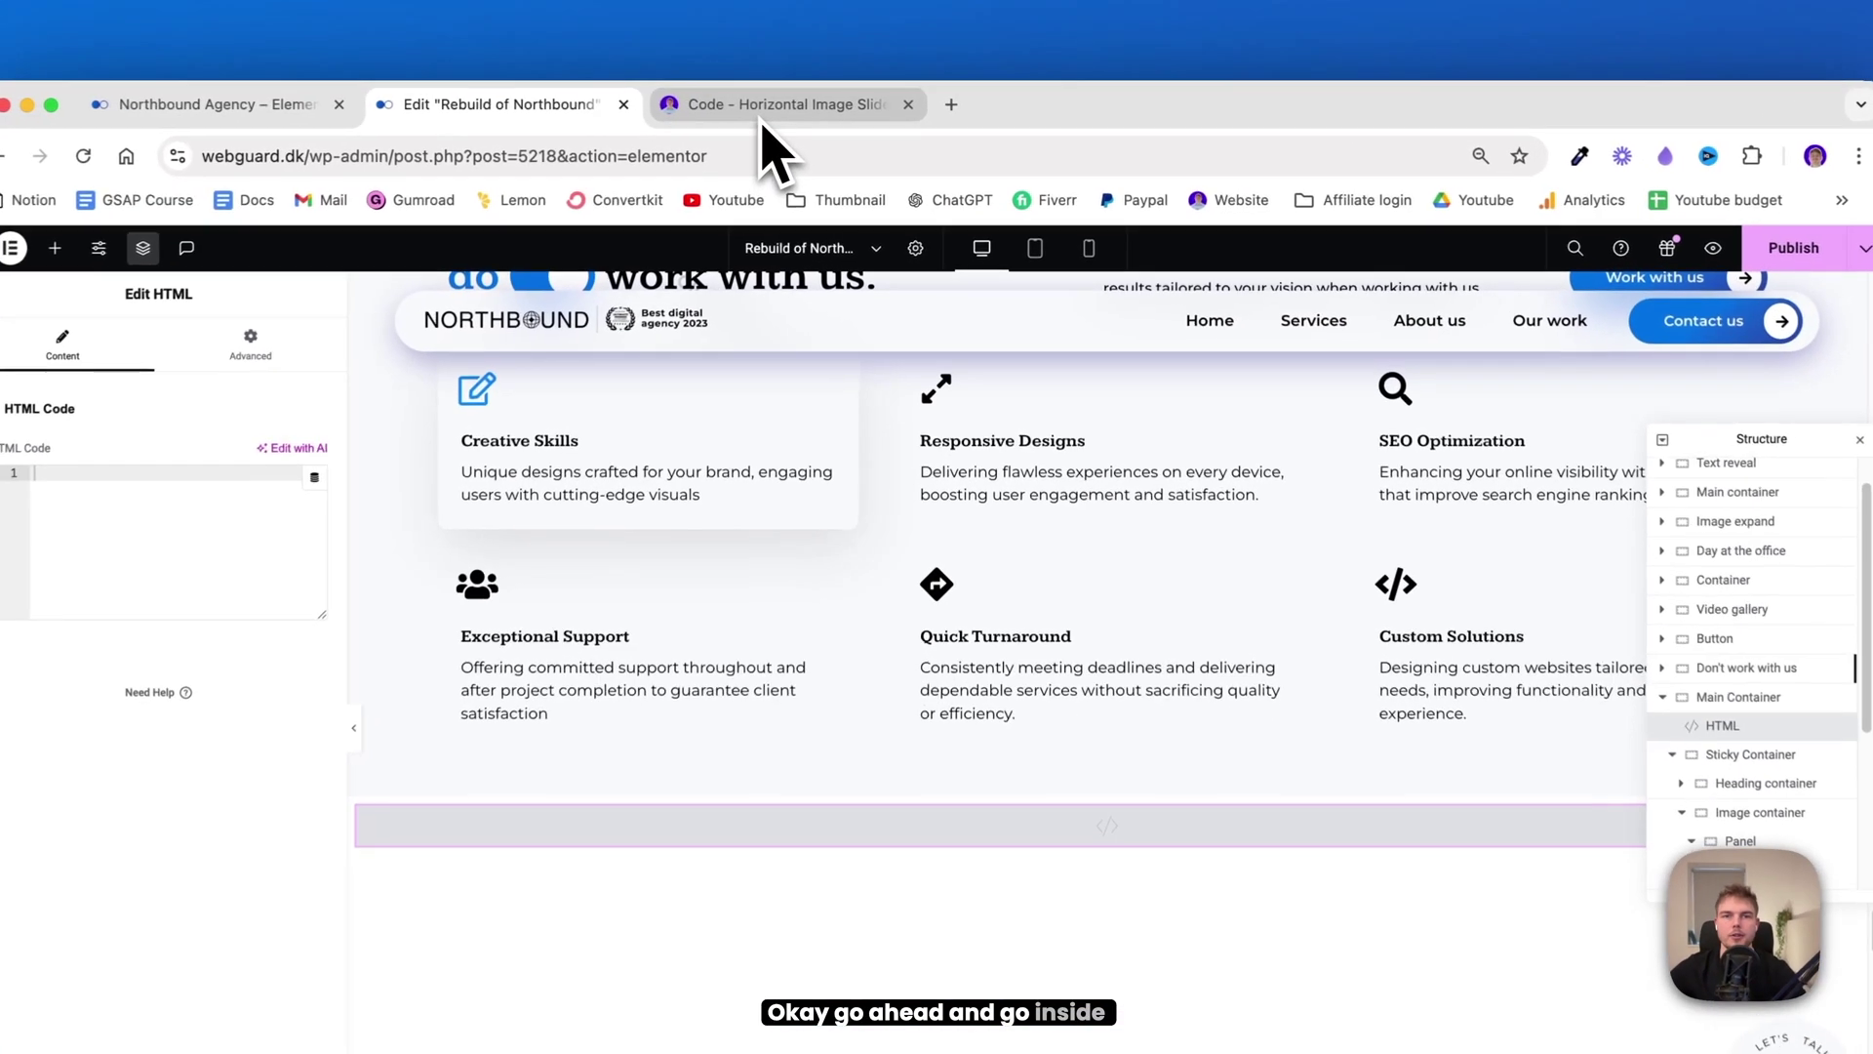
# Copy the JavaScript code block from the code page and paste it into the HTML widget
pyautogui.click(810, 105)
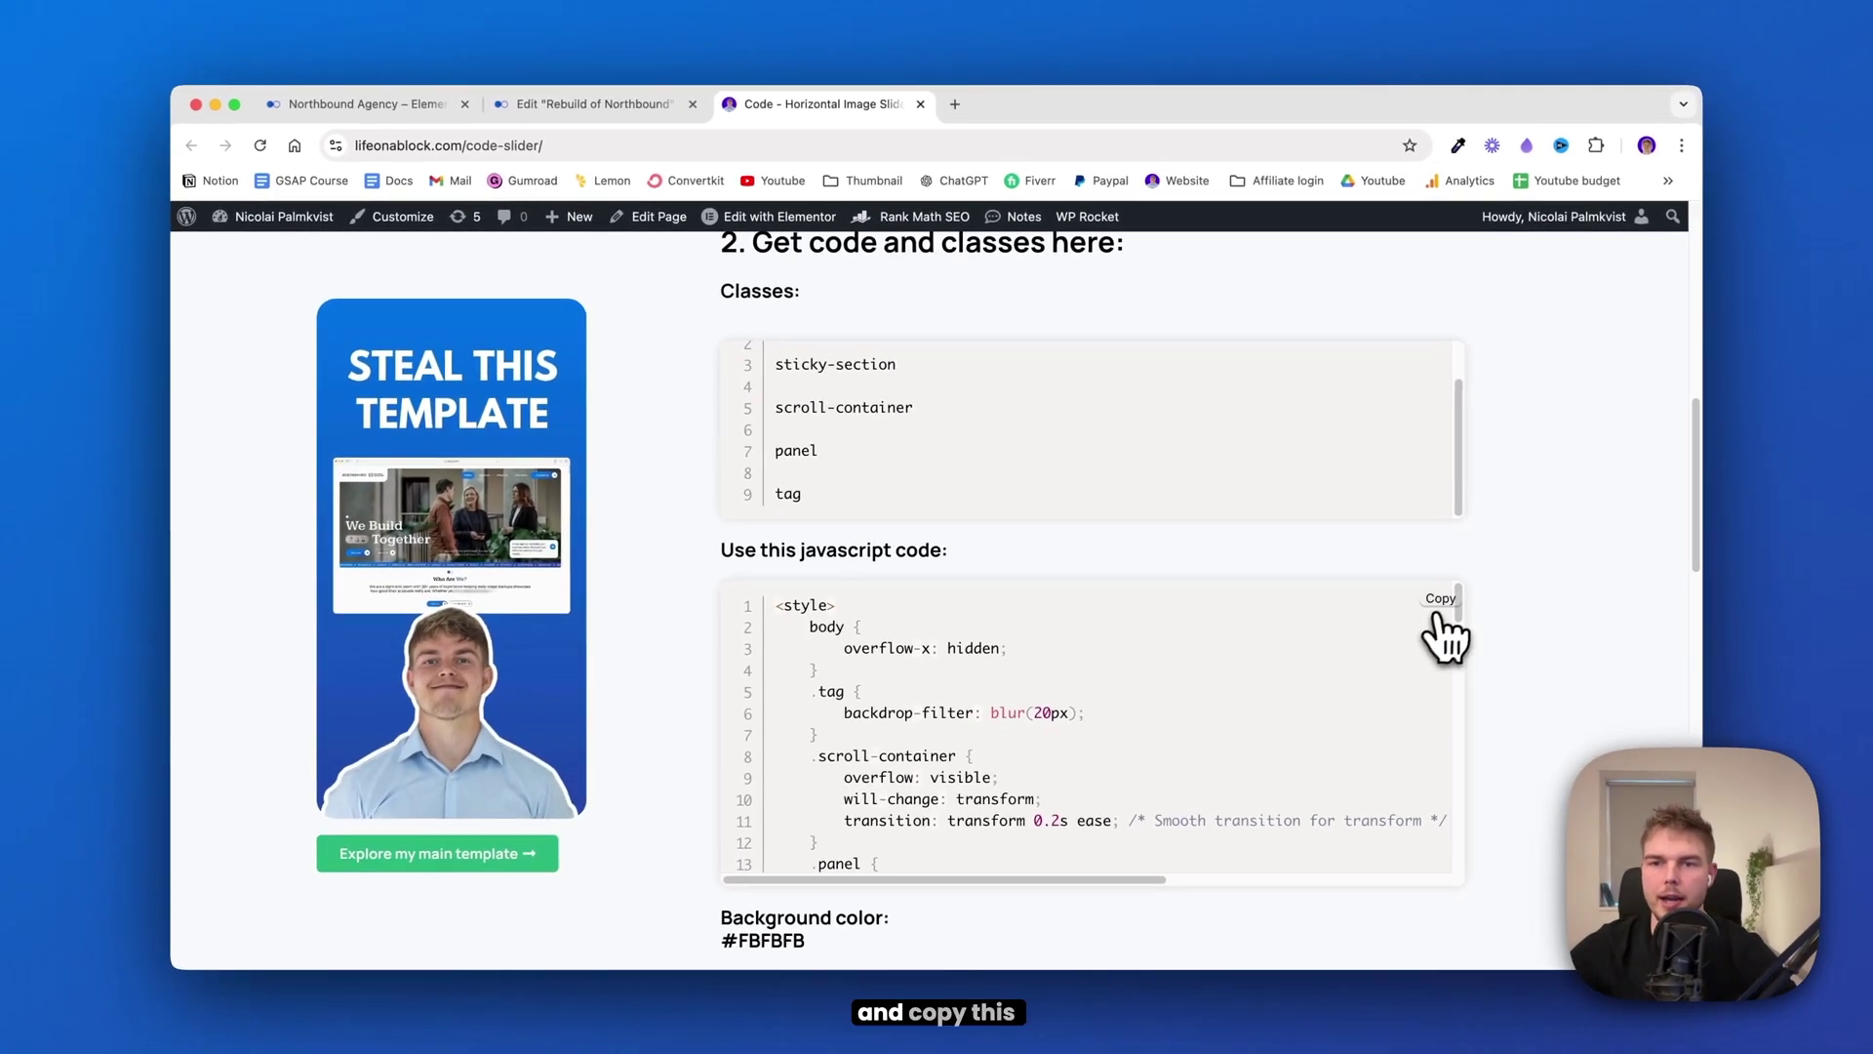
pyautogui.click(1559, 771)
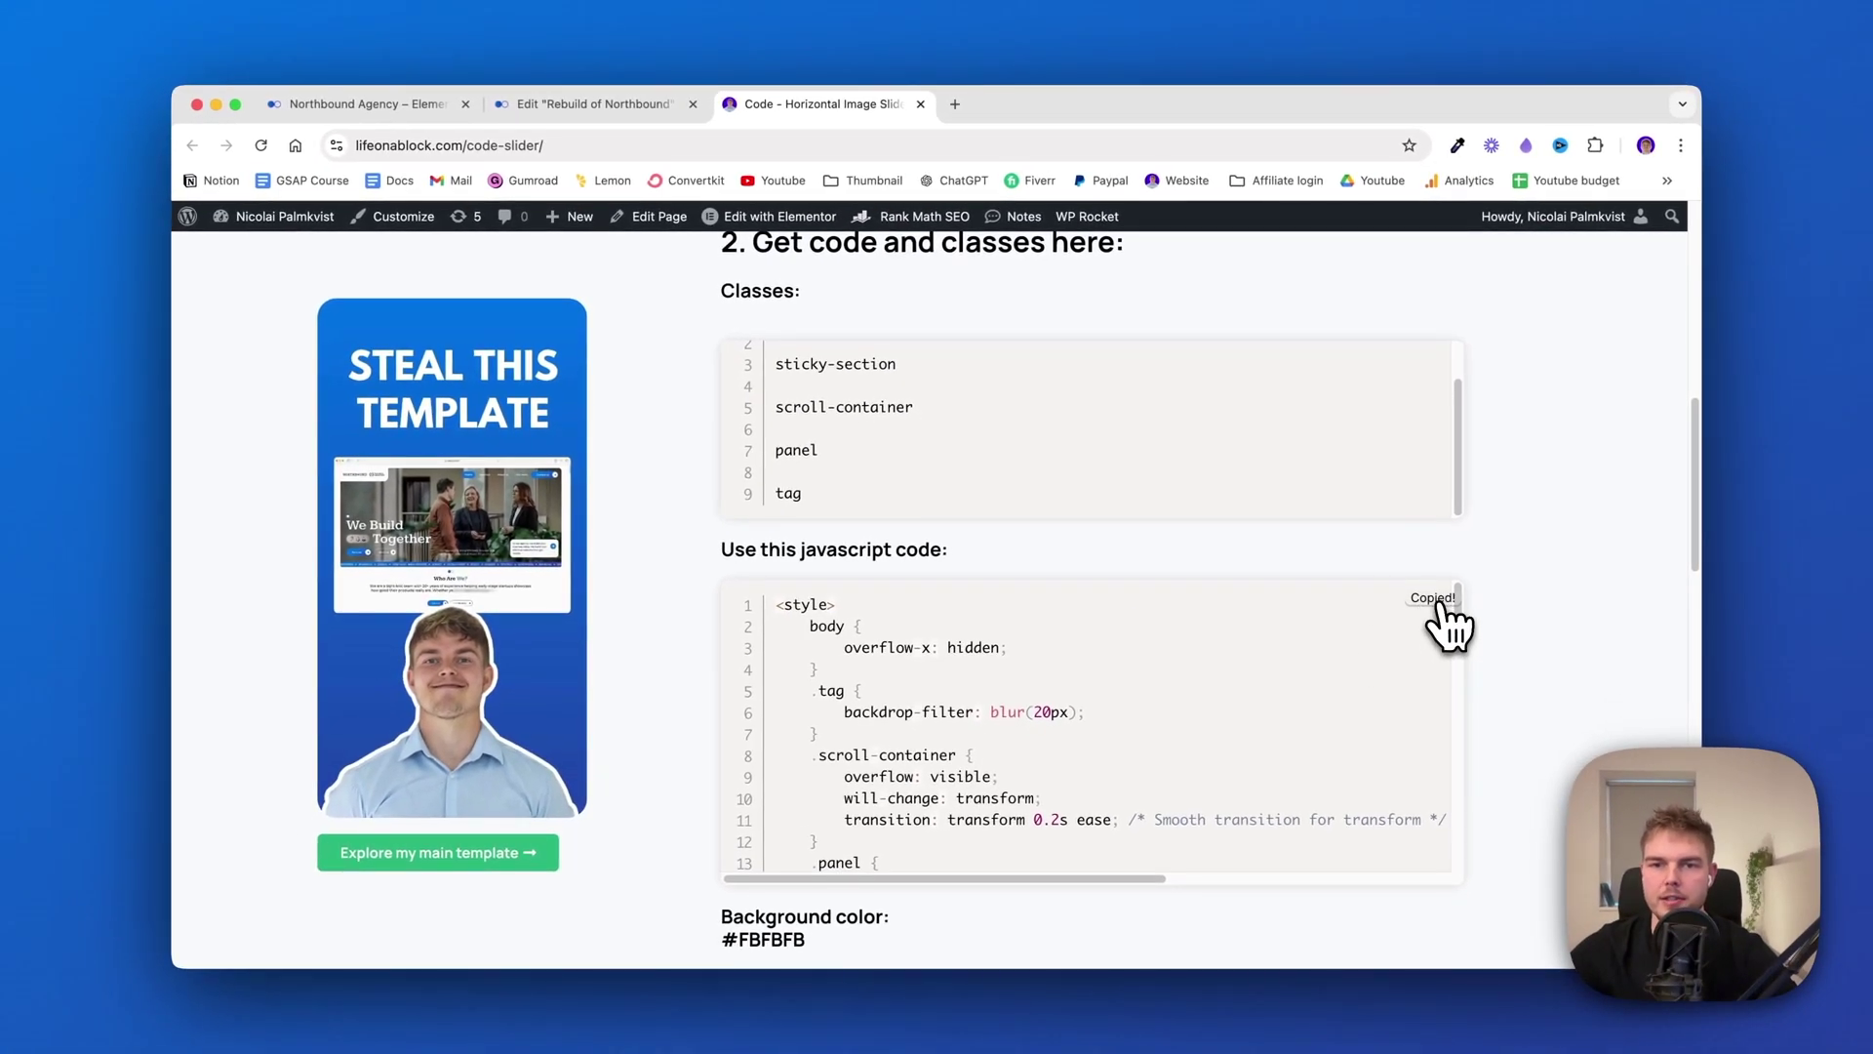
pyautogui.click(593, 104)
pyautogui.press('super+v')
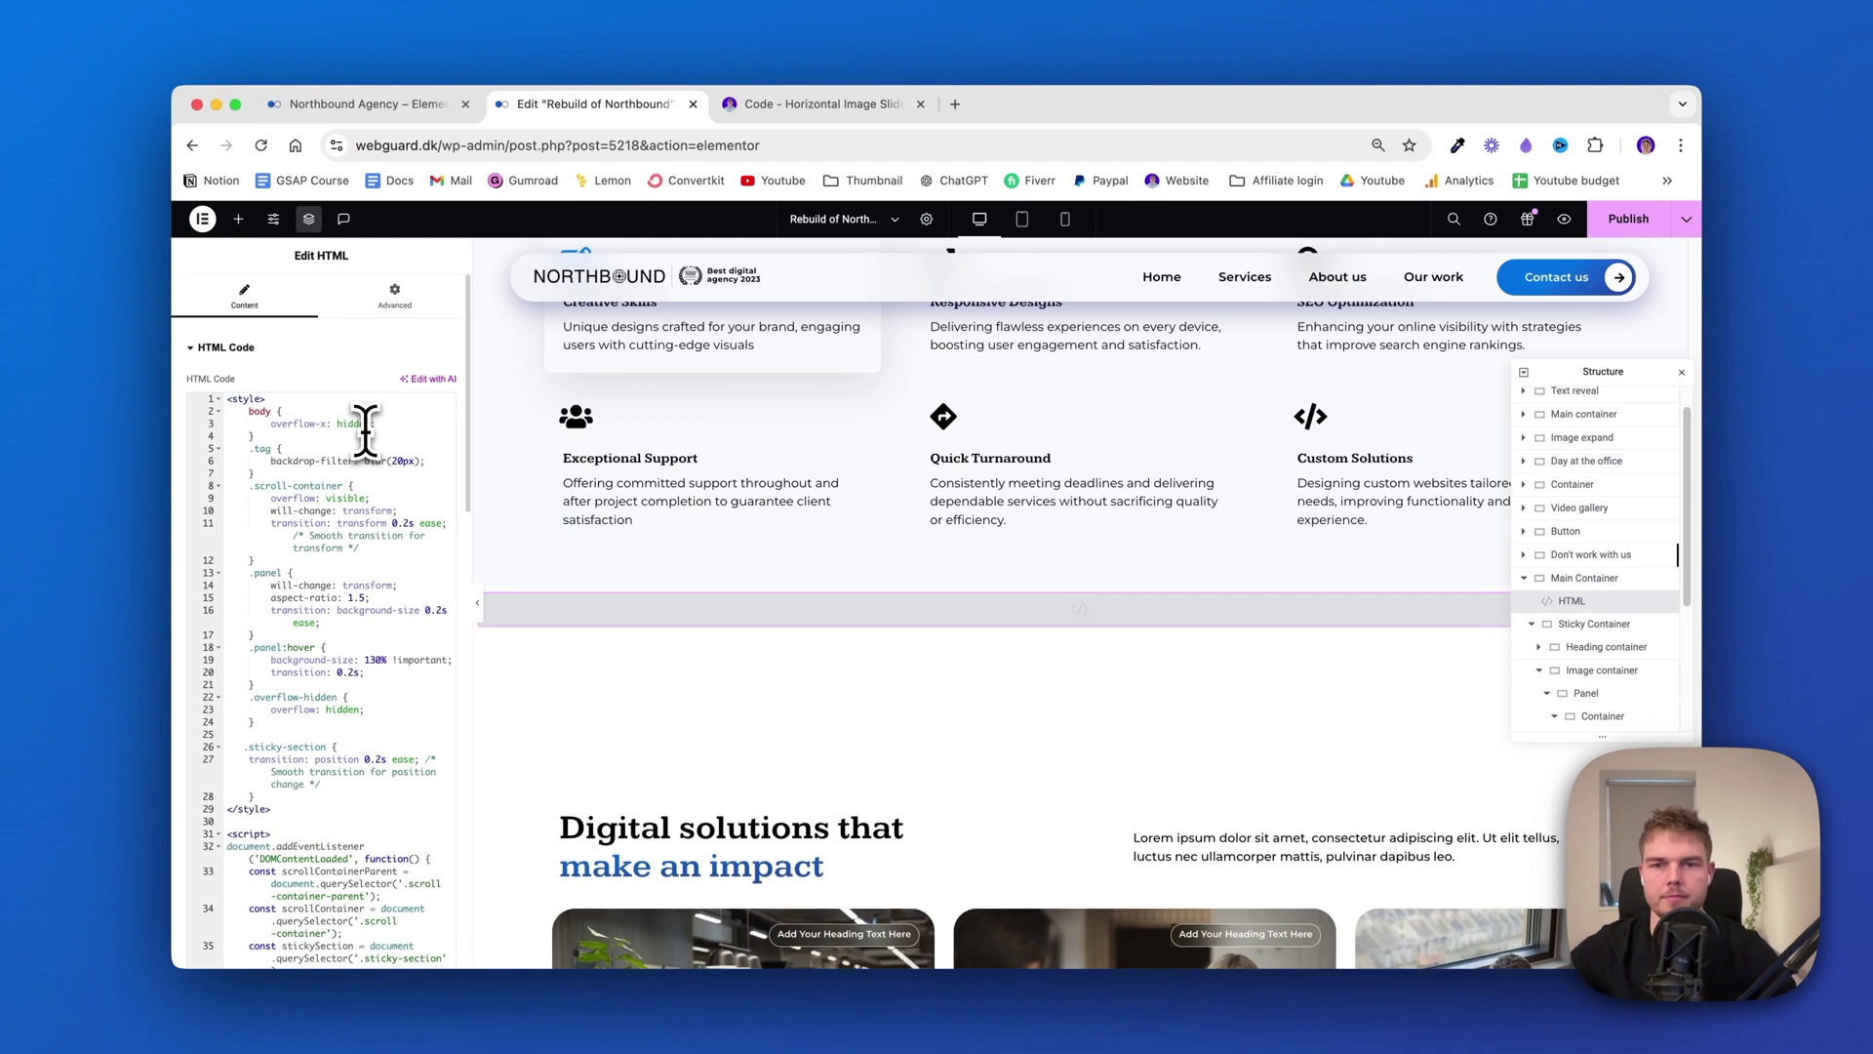
# Publish the page, open its live version and scroll through the horizontal card section
pyautogui.click(1628, 223)
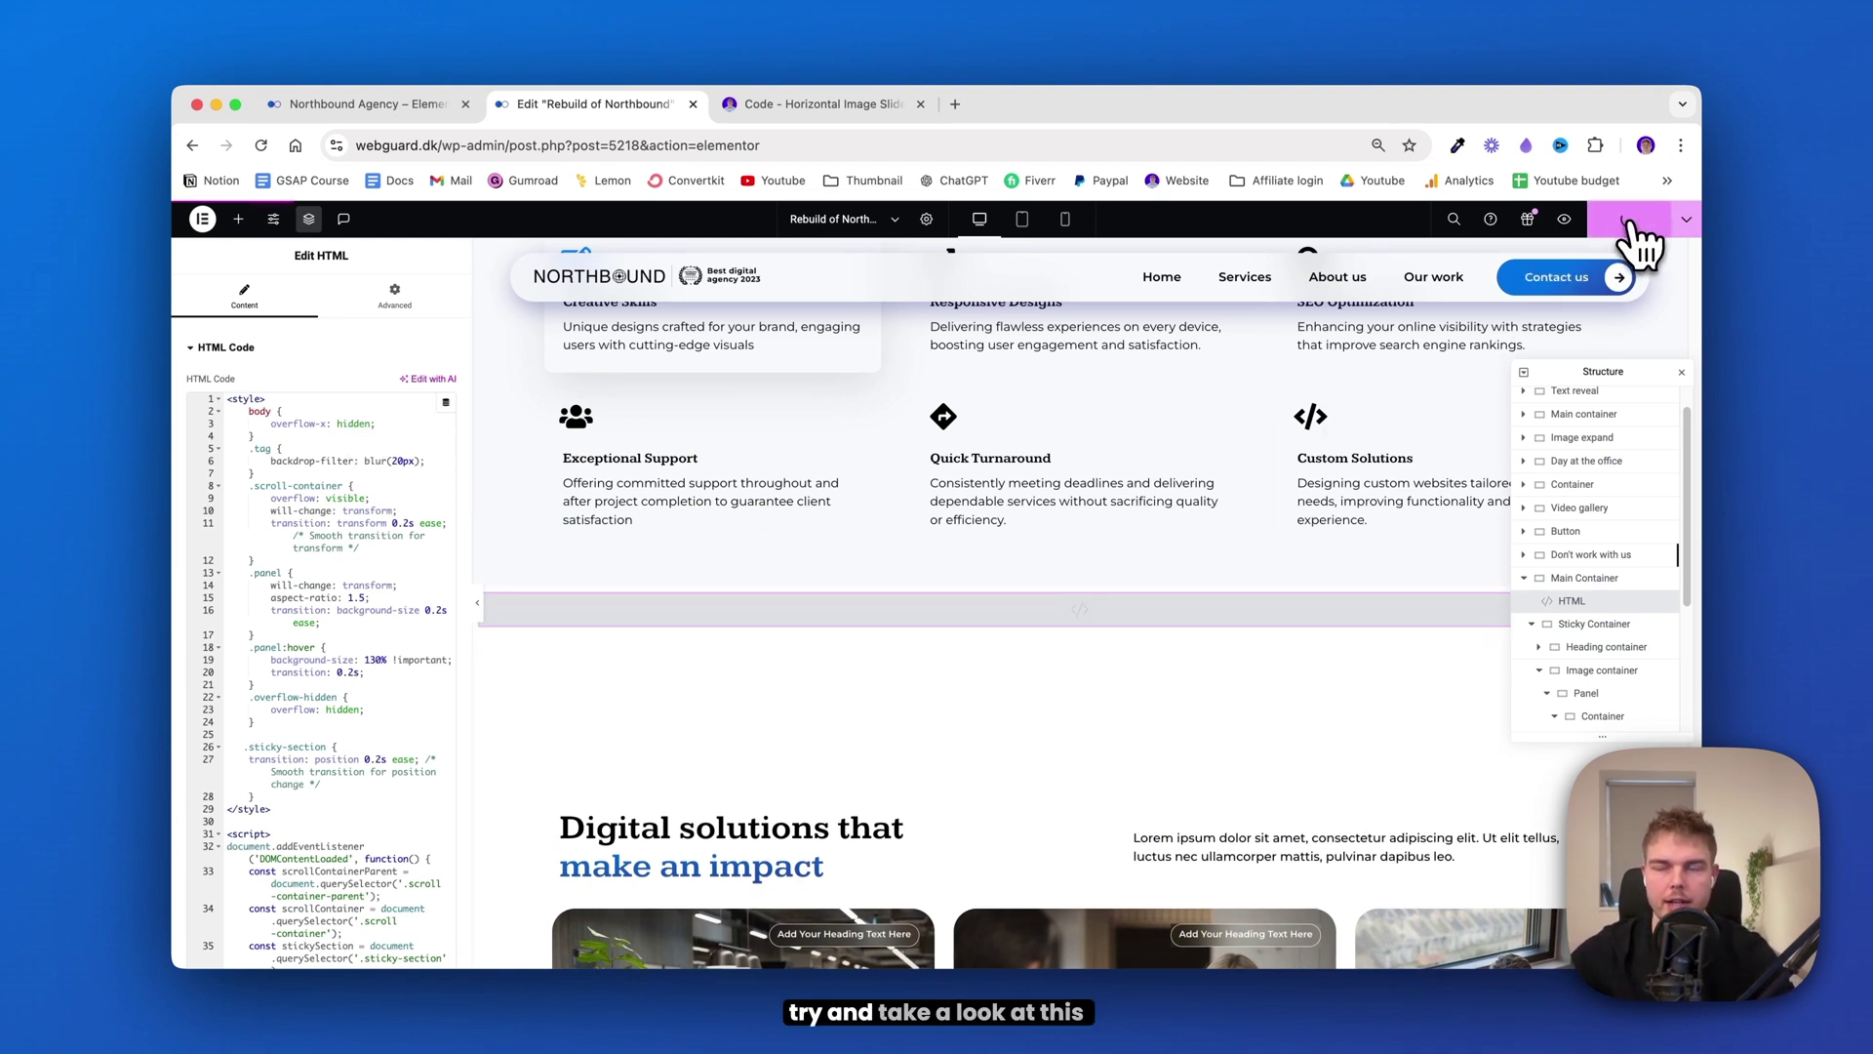
pyautogui.click(1684, 223)
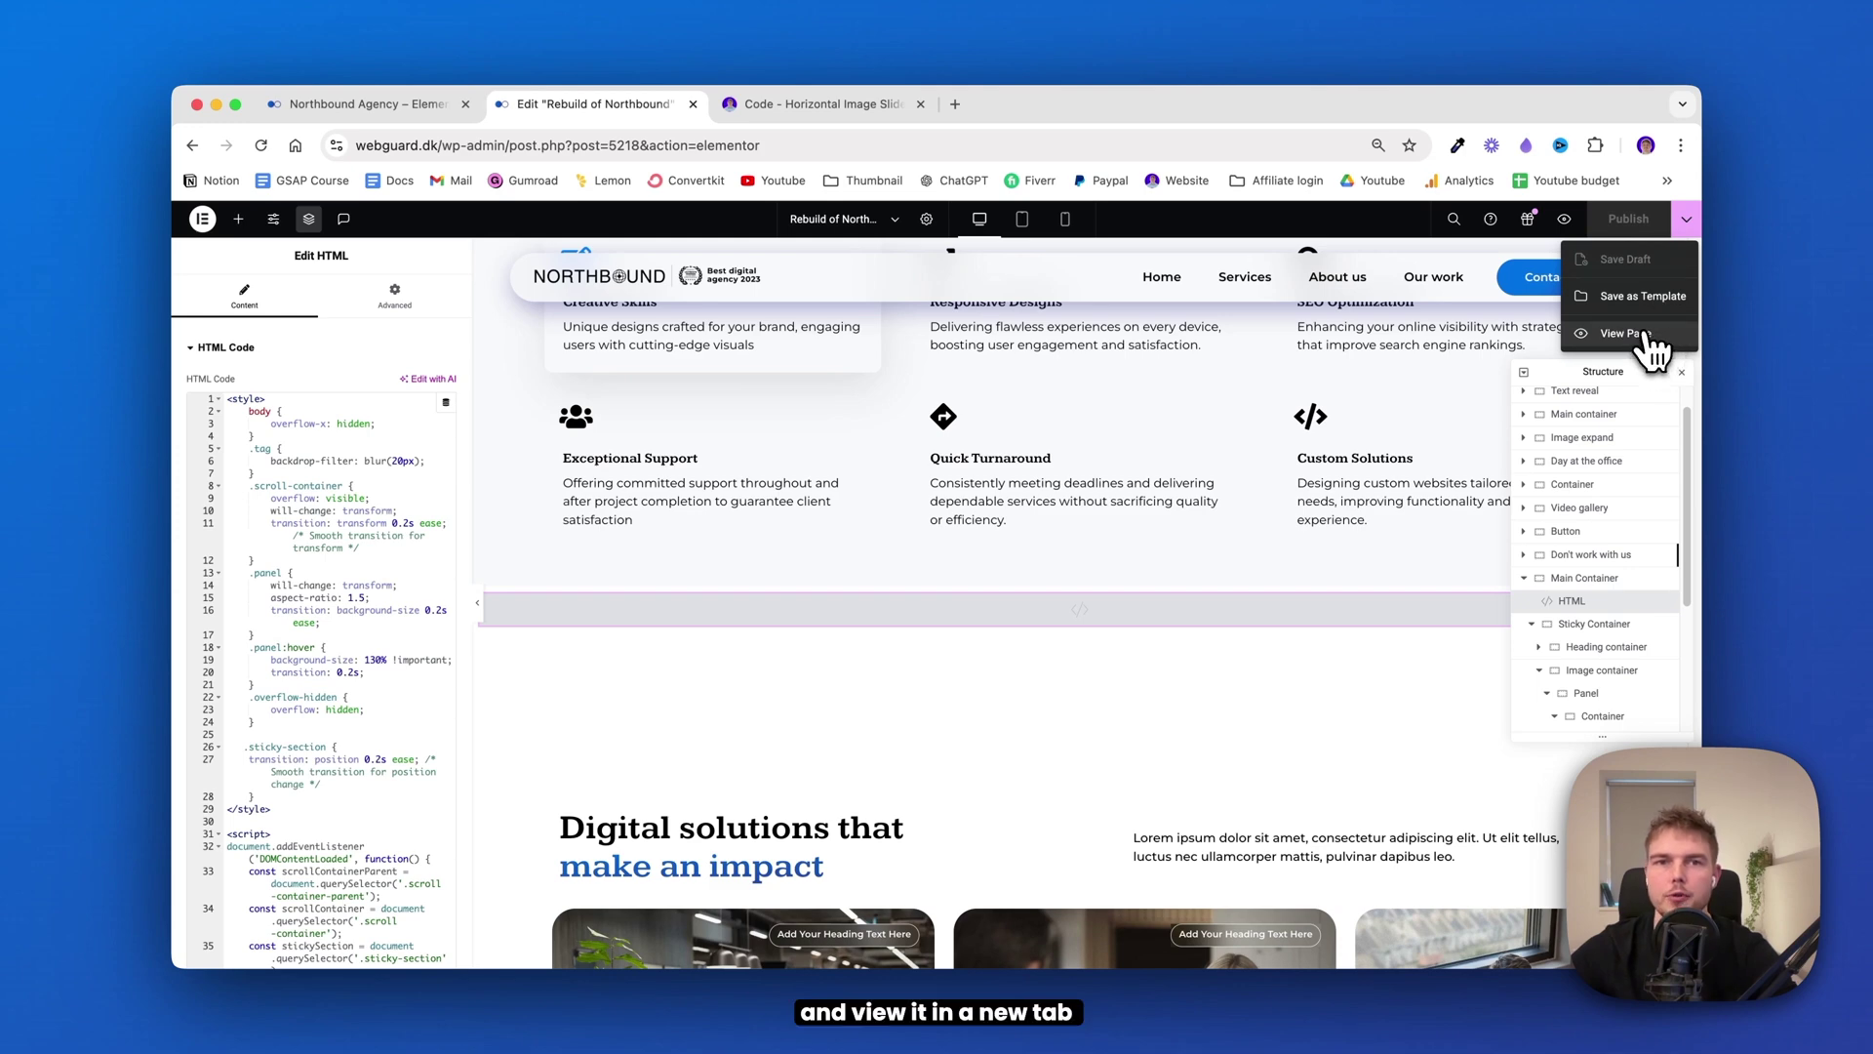
pyautogui.click(1647, 334)
pyautogui.moveTo(1696, 226); pyautogui.dragTo(1673, 872)
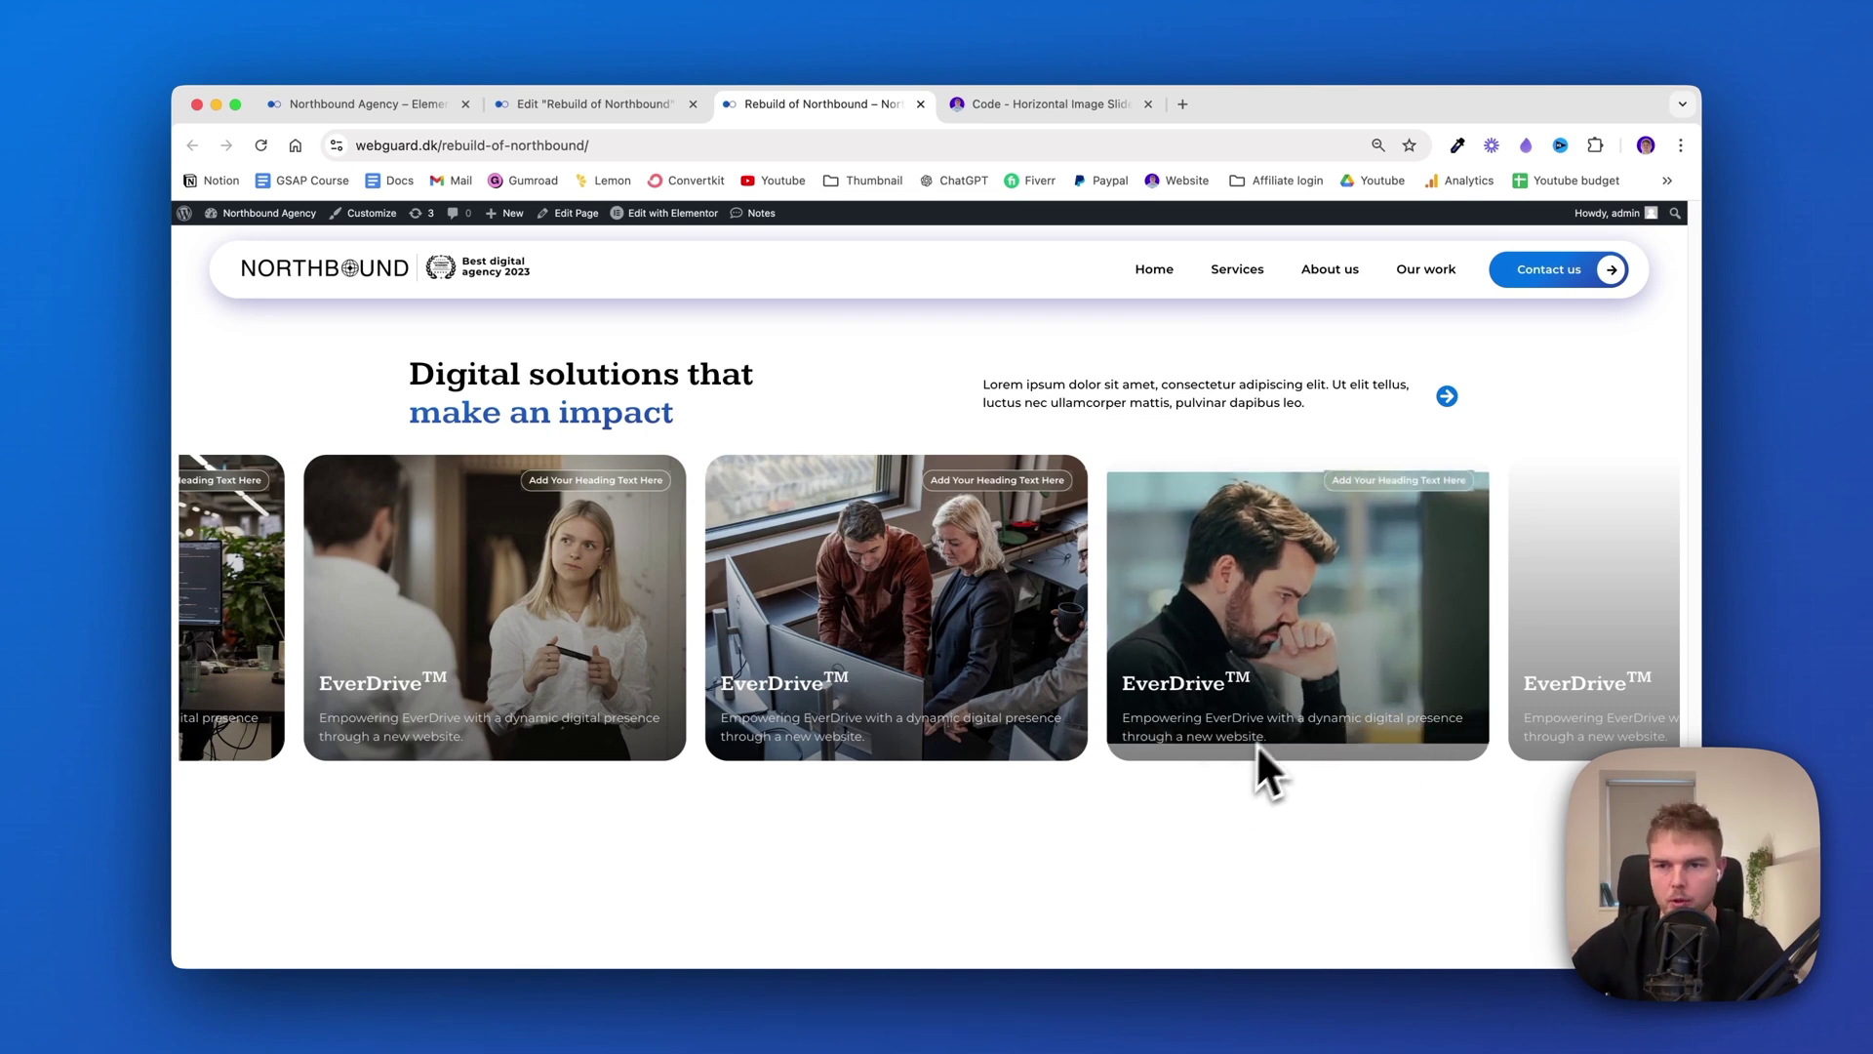
# Switch back to the page editor, move the floating Structure window clear of the fourth card and zoom the browser out
pyautogui.click(595, 103)
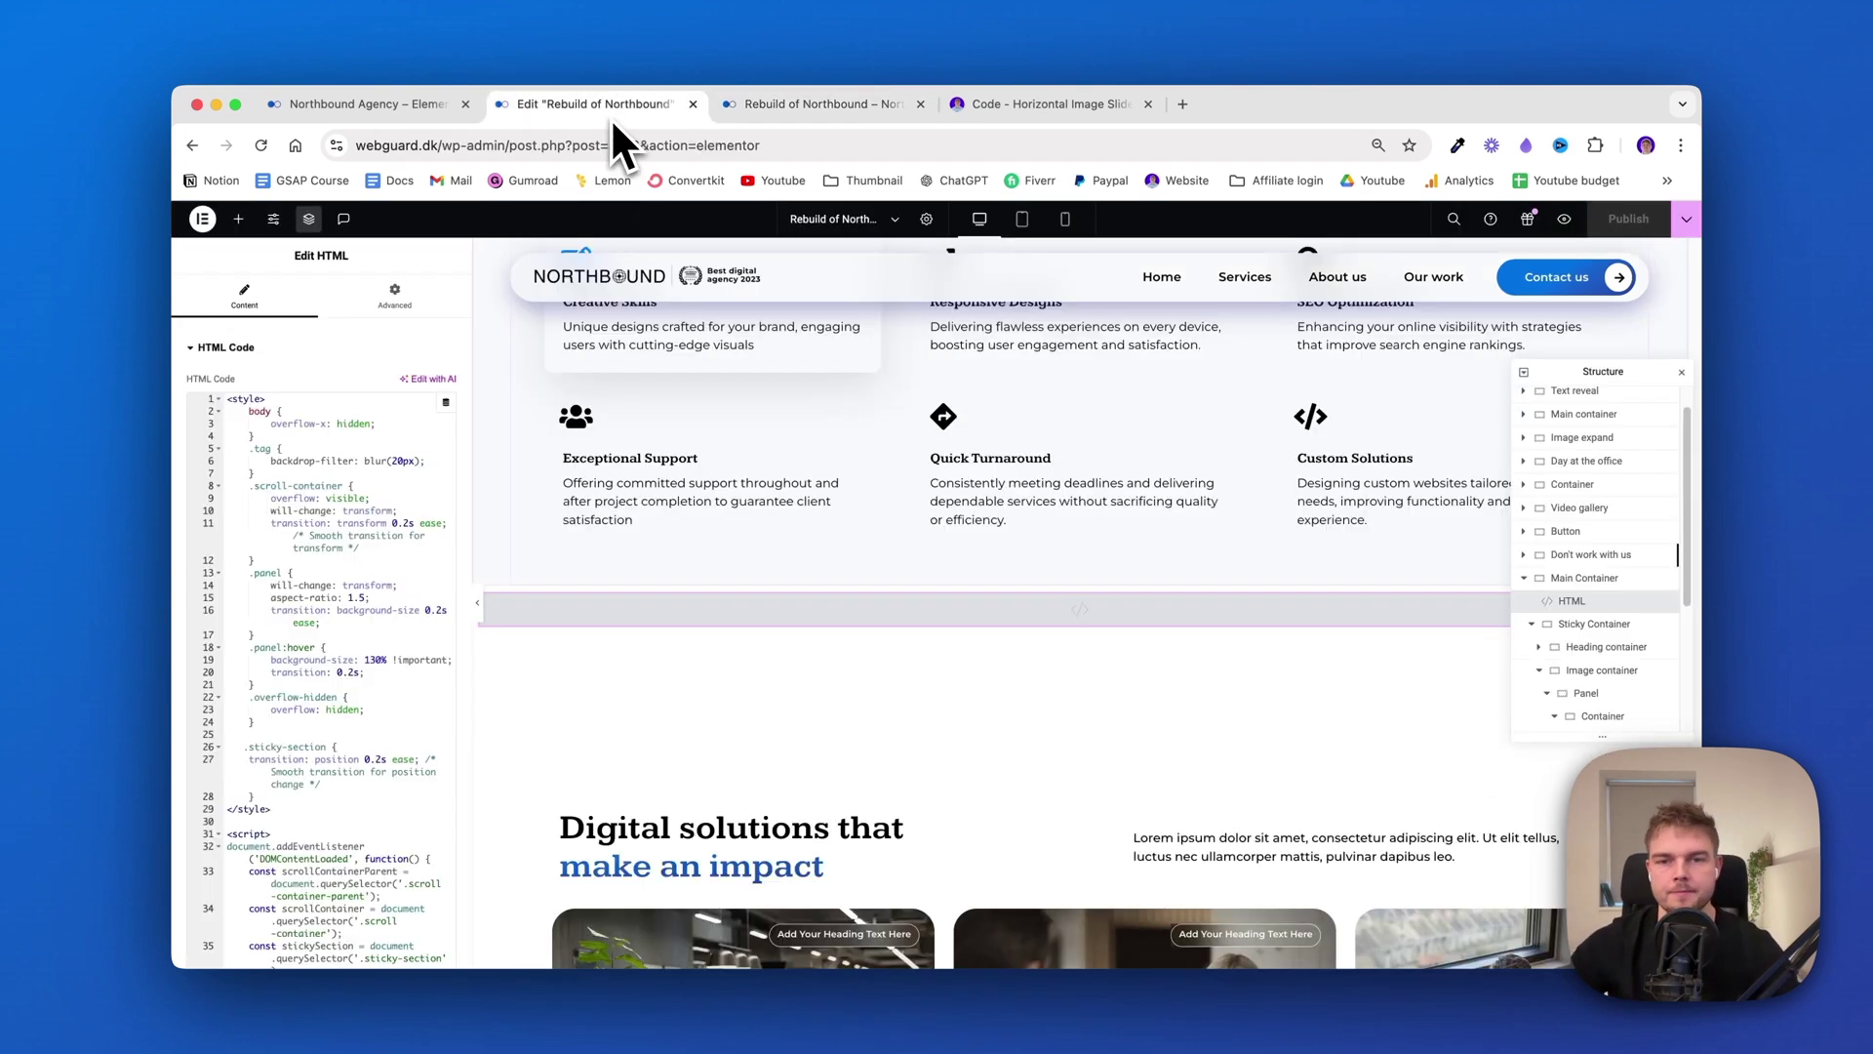
pyautogui.scroll(-3, 975, 556)
pyautogui.scroll(-1, 1027, 578)
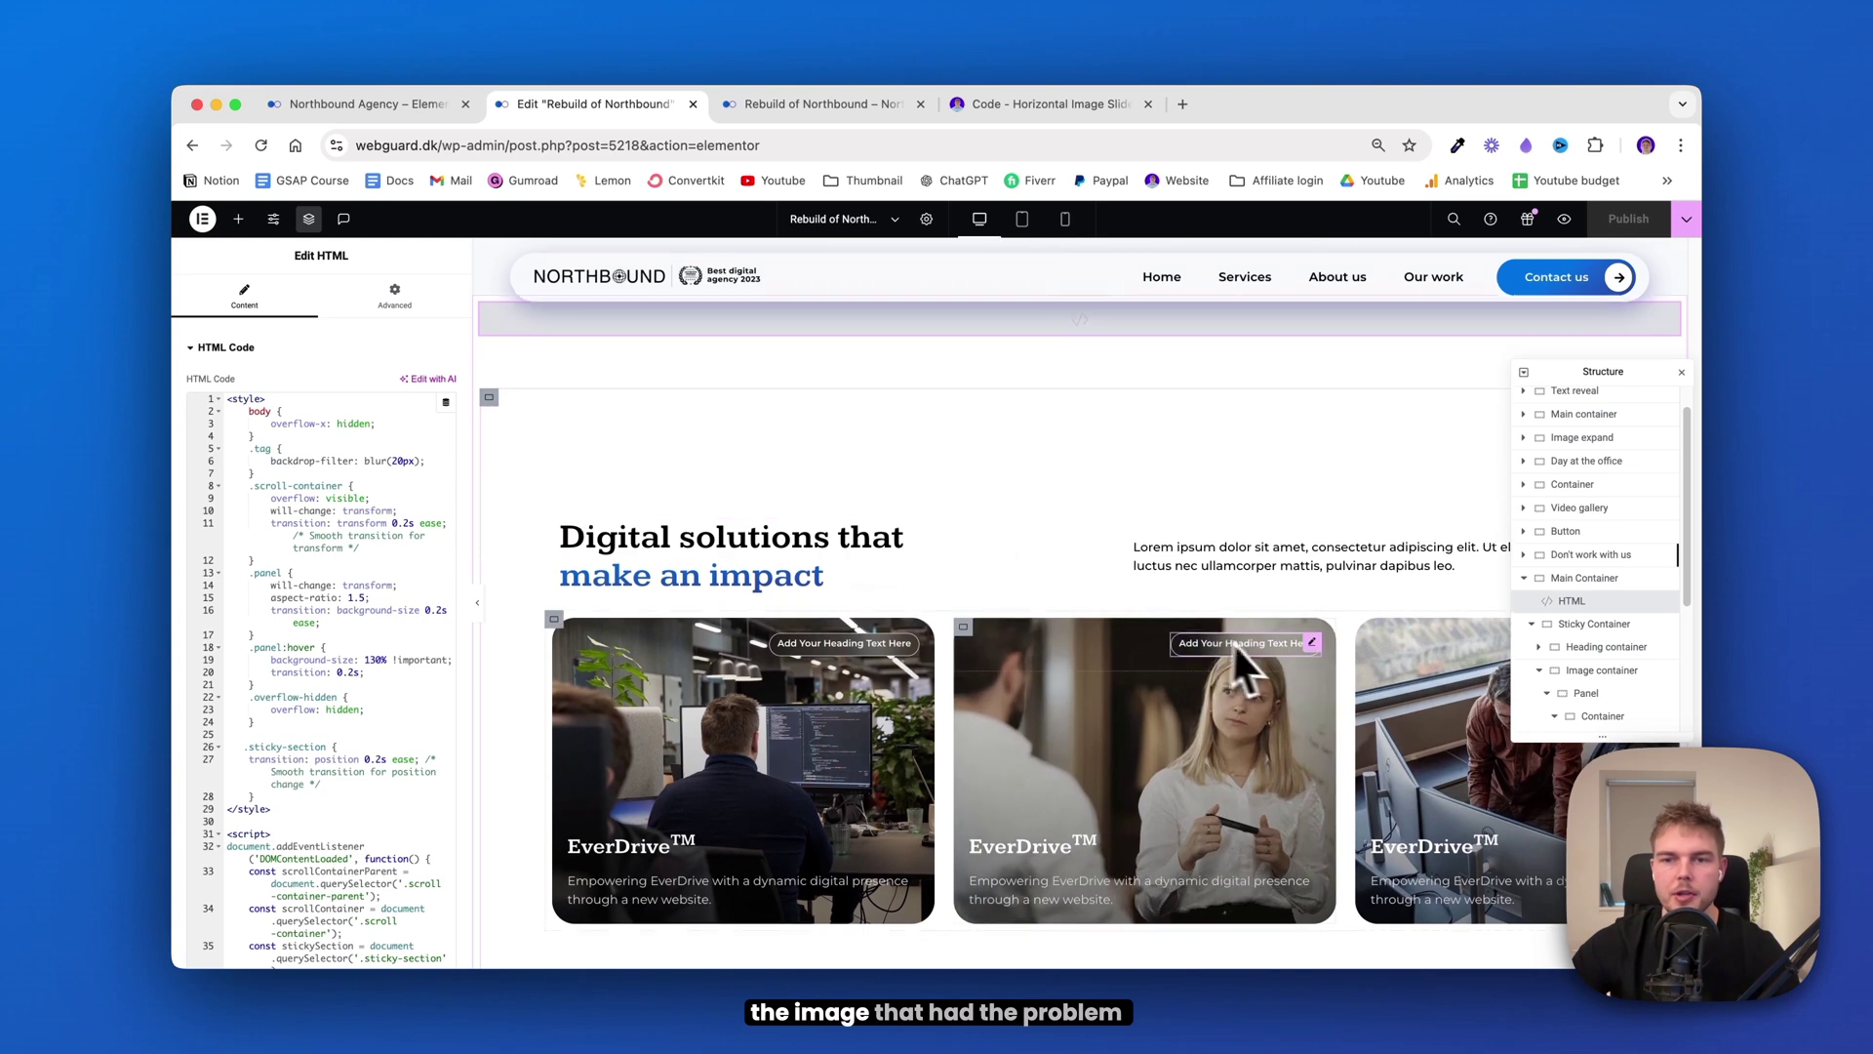
pyautogui.scroll(-4, 1595, 597)
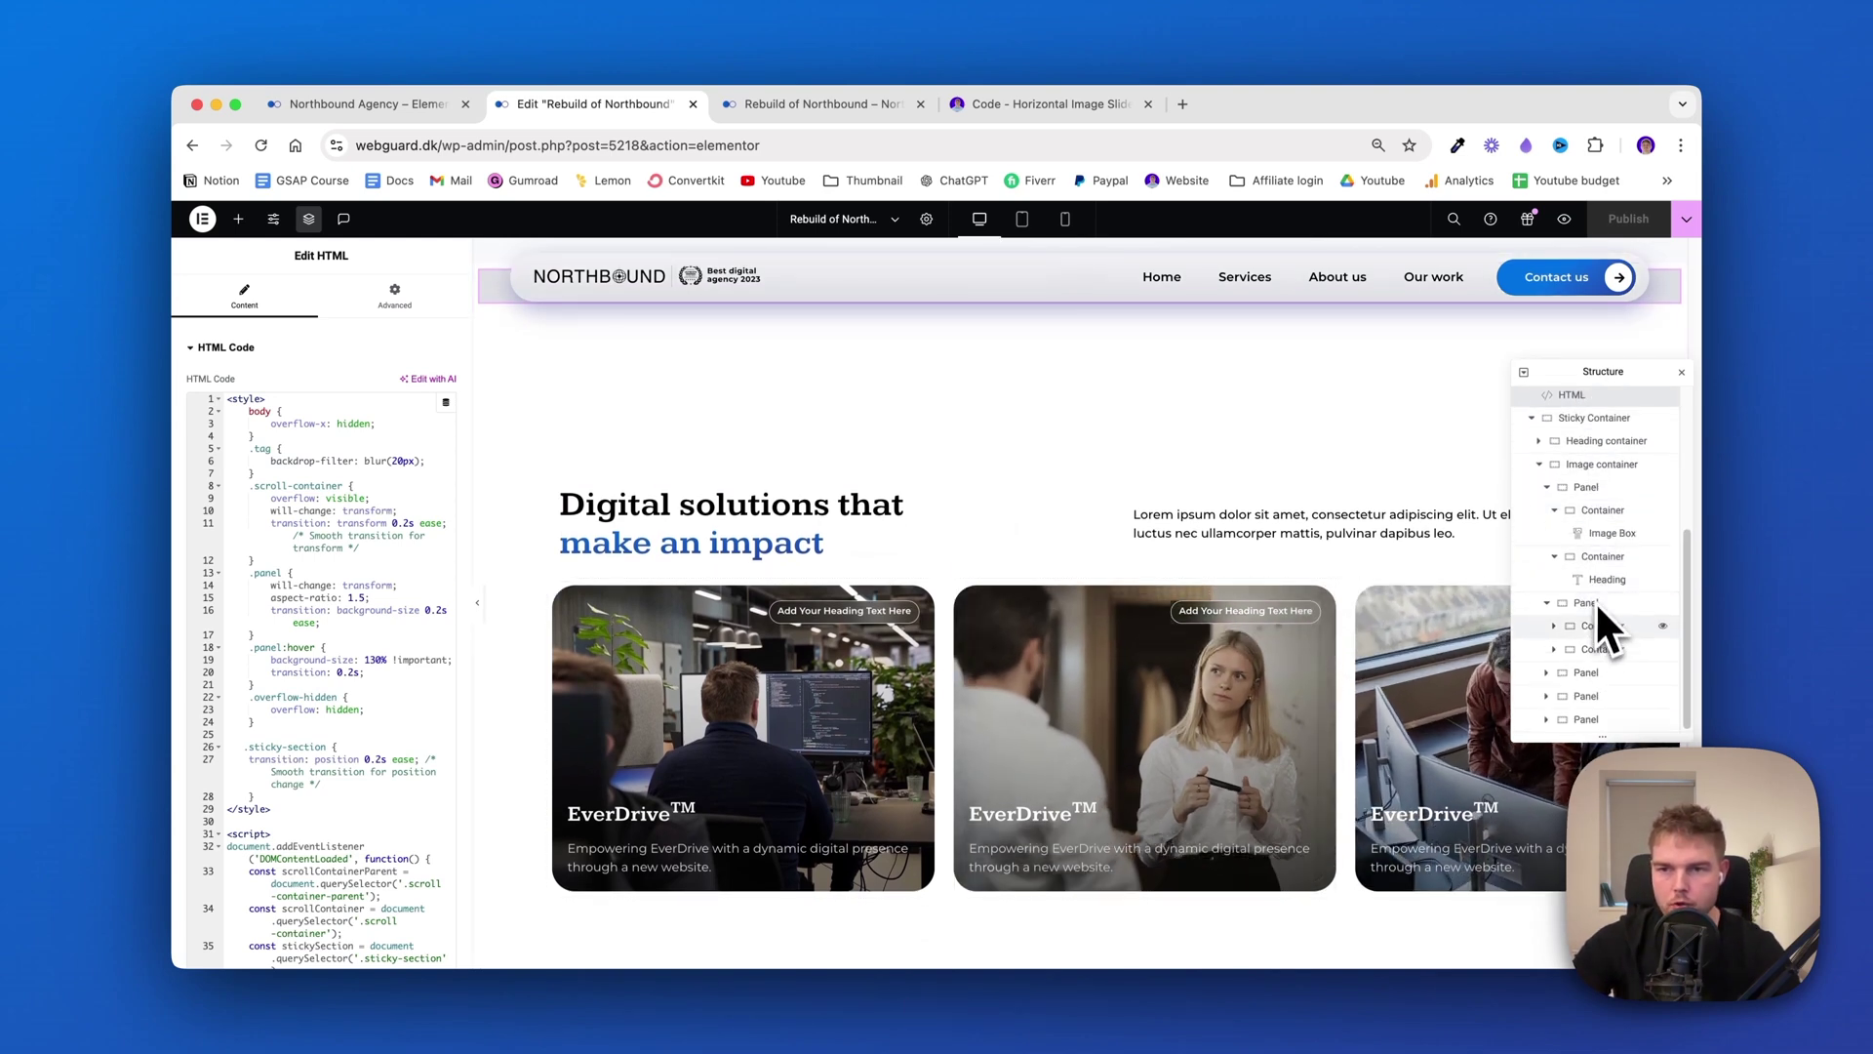
pyautogui.click(1371, 606)
pyautogui.moveTo(1605, 374); pyautogui.dragTo(1367, 322)
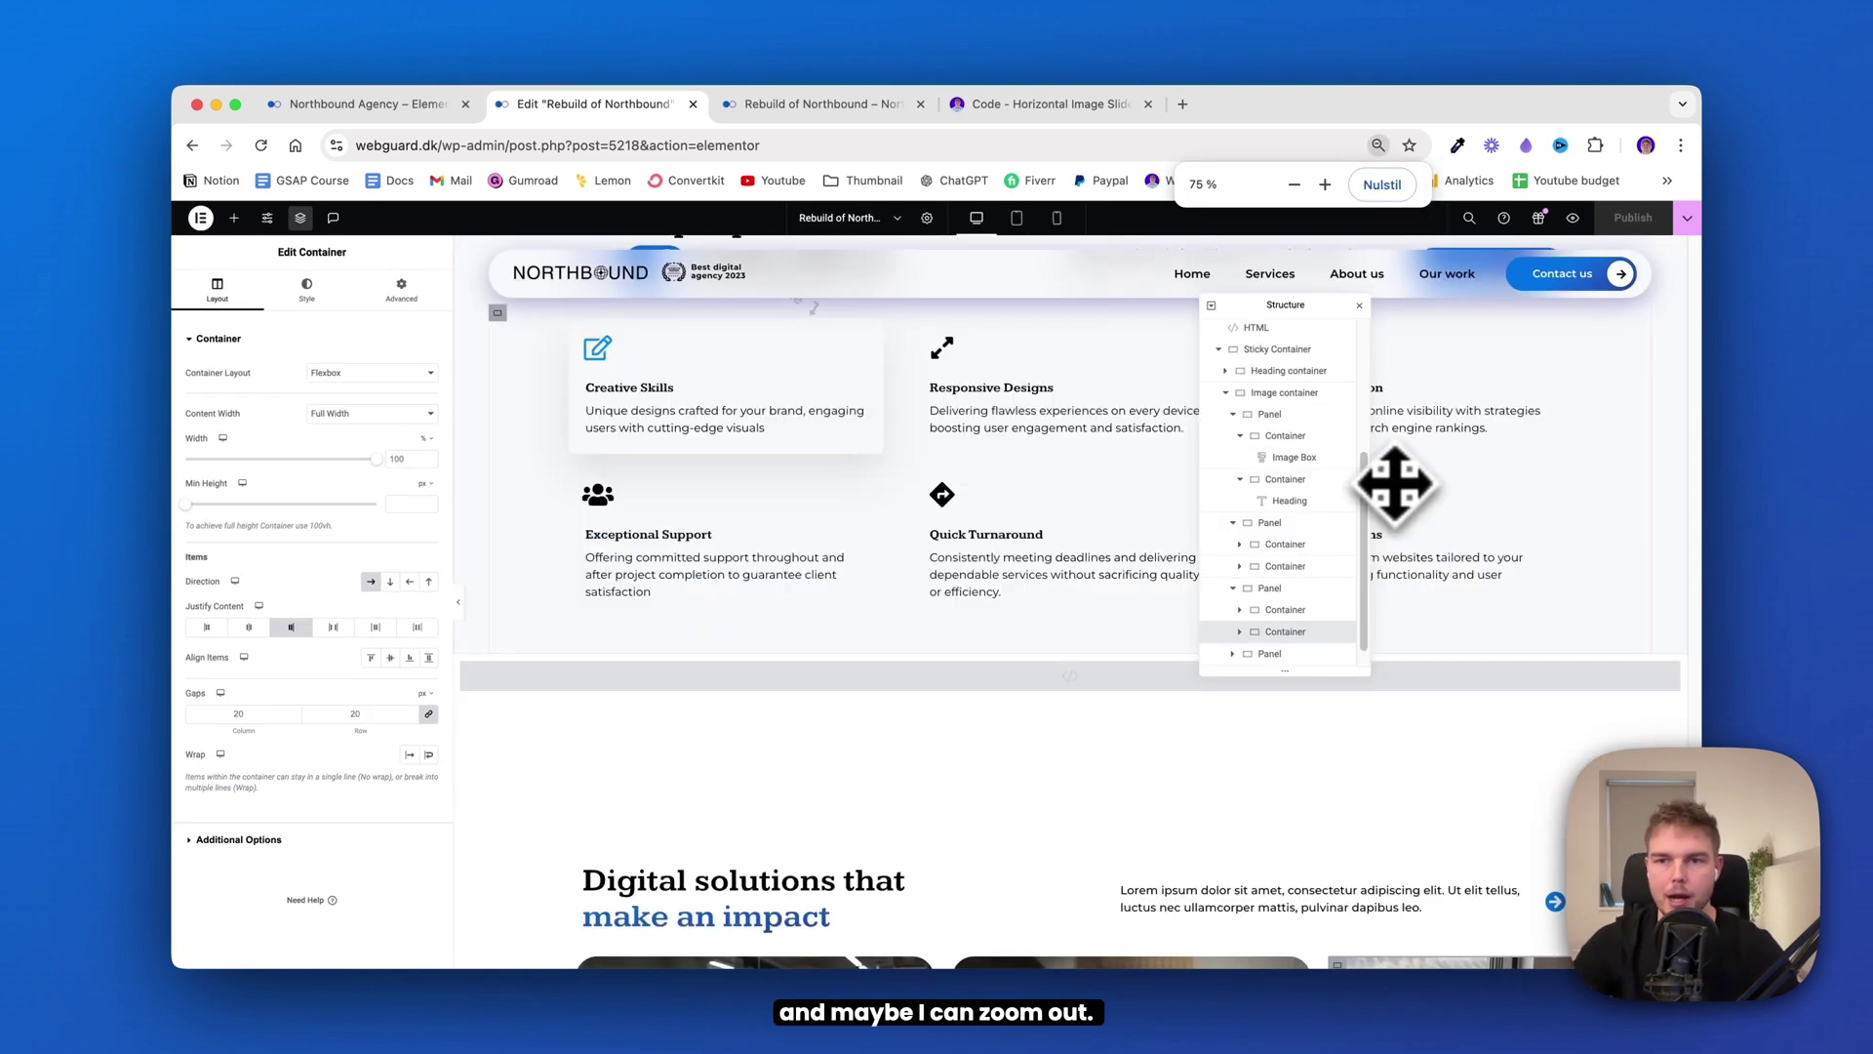
pyautogui.press('super+minus')
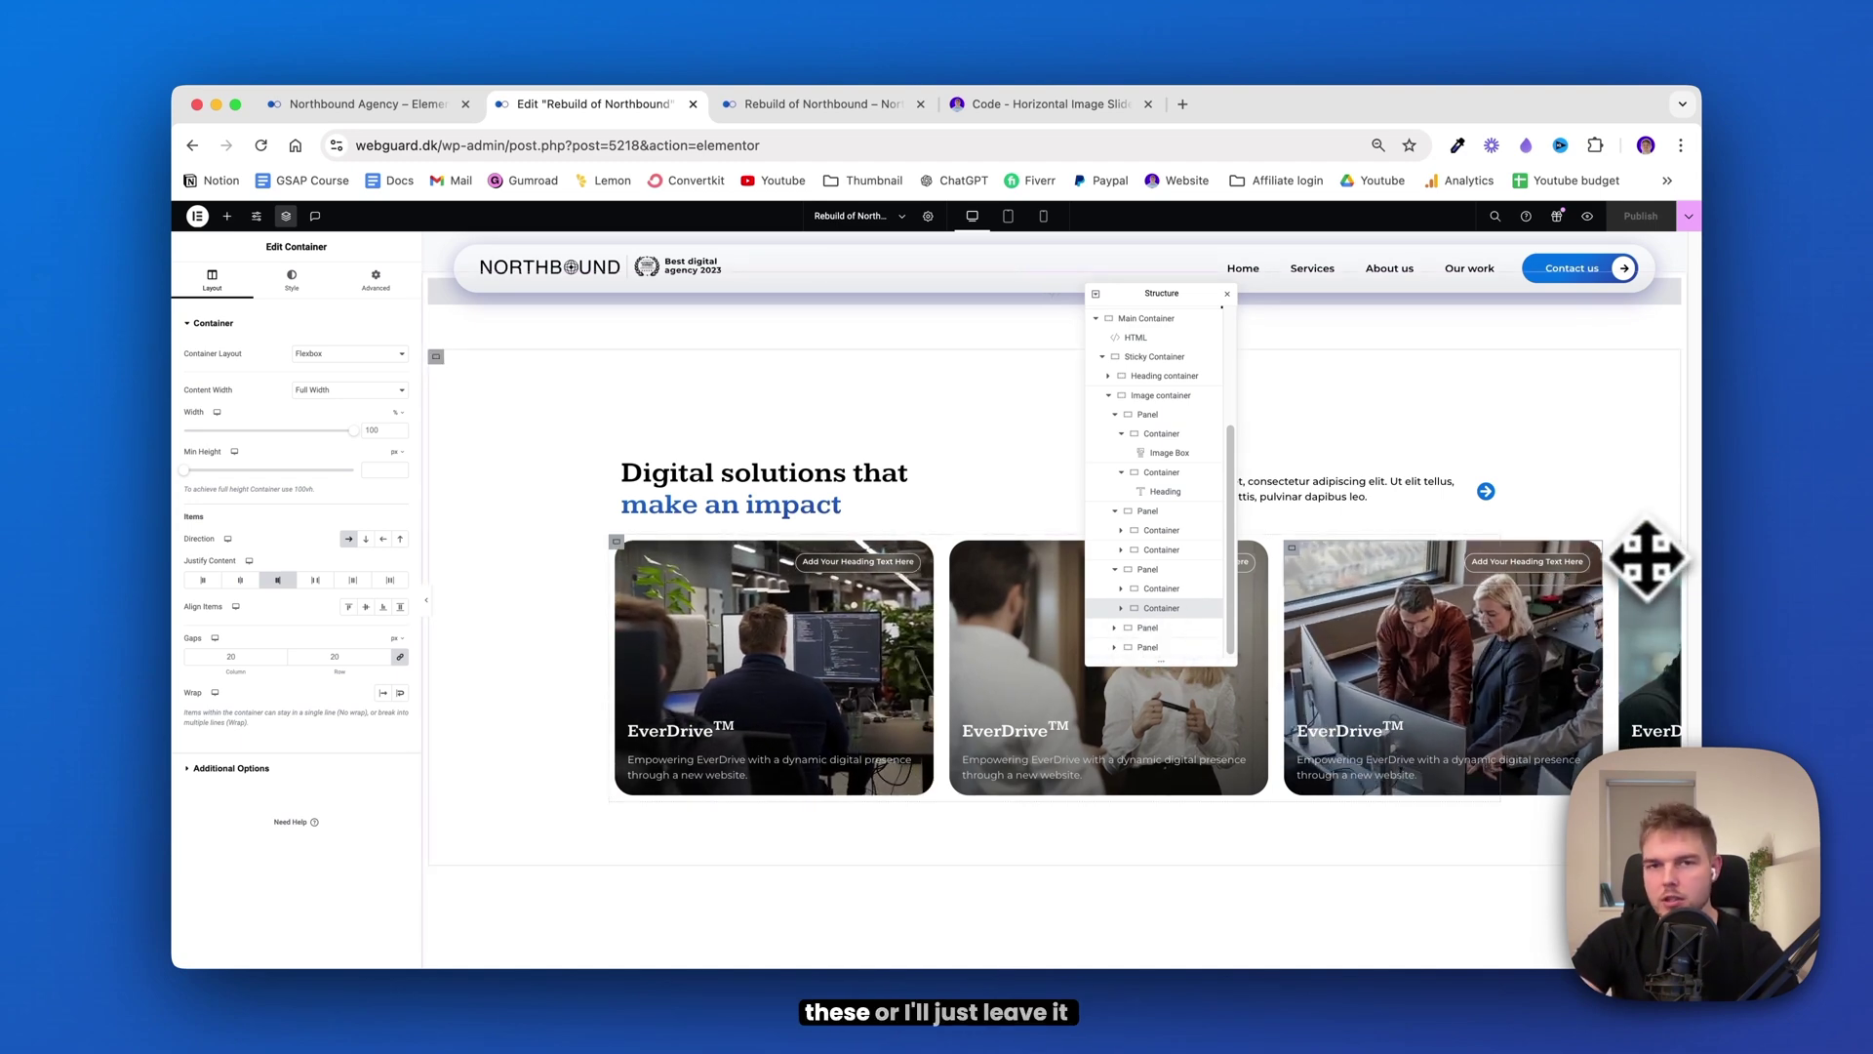
# Set the fourth panel's custom background image width to 150 %
pyautogui.click(995, 107)
pyautogui.click(649, 109)
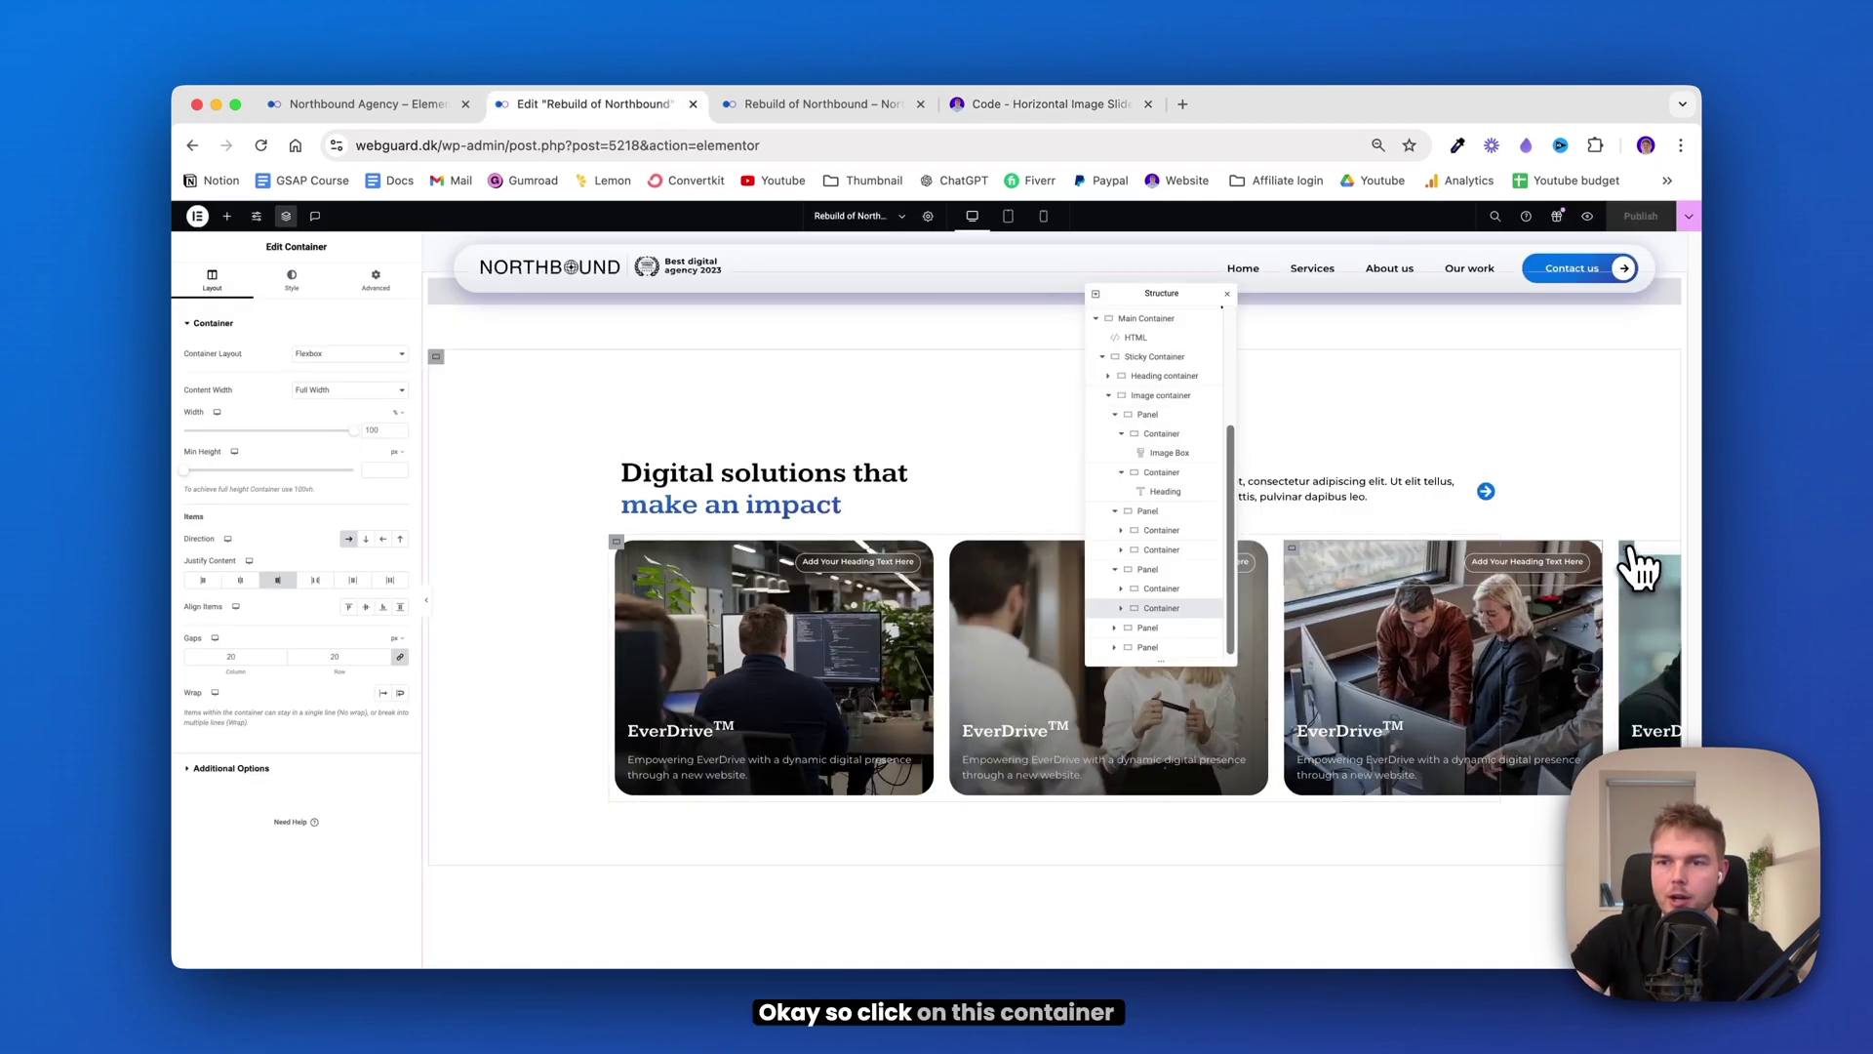
pyautogui.click(1639, 566)
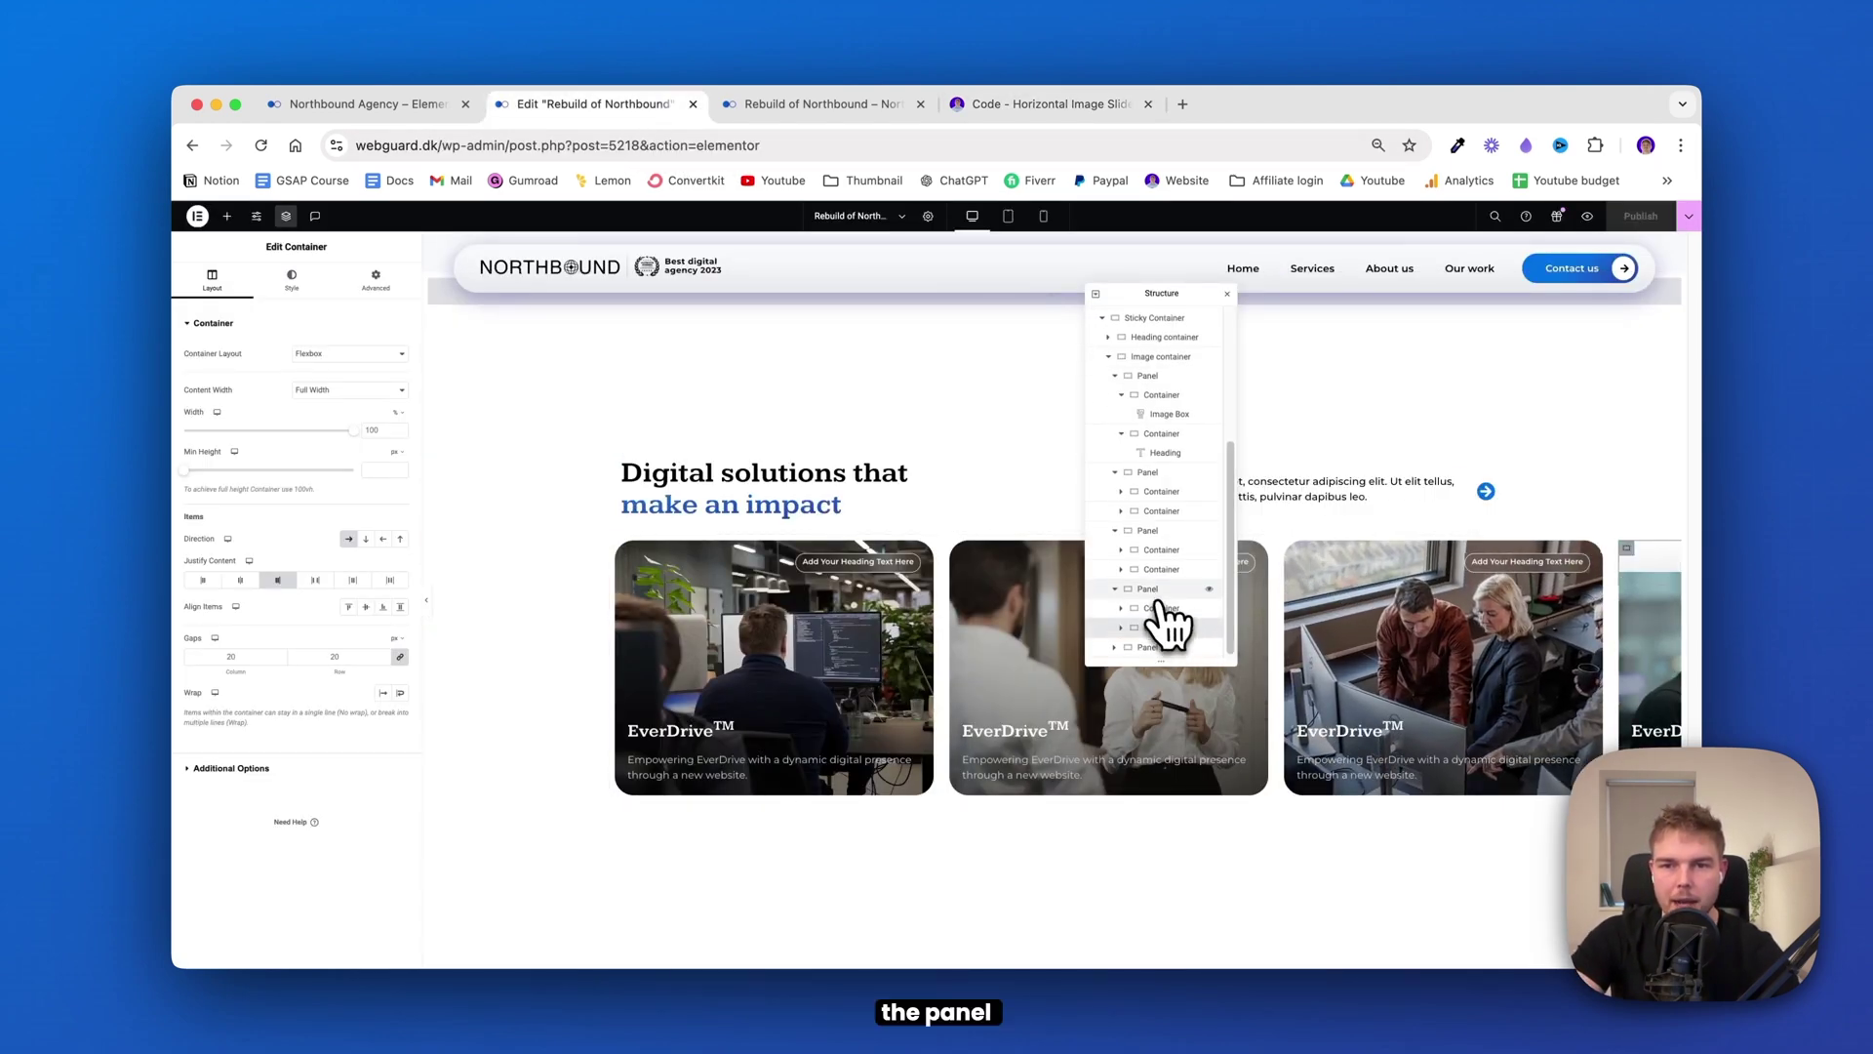
pyautogui.click(1161, 608)
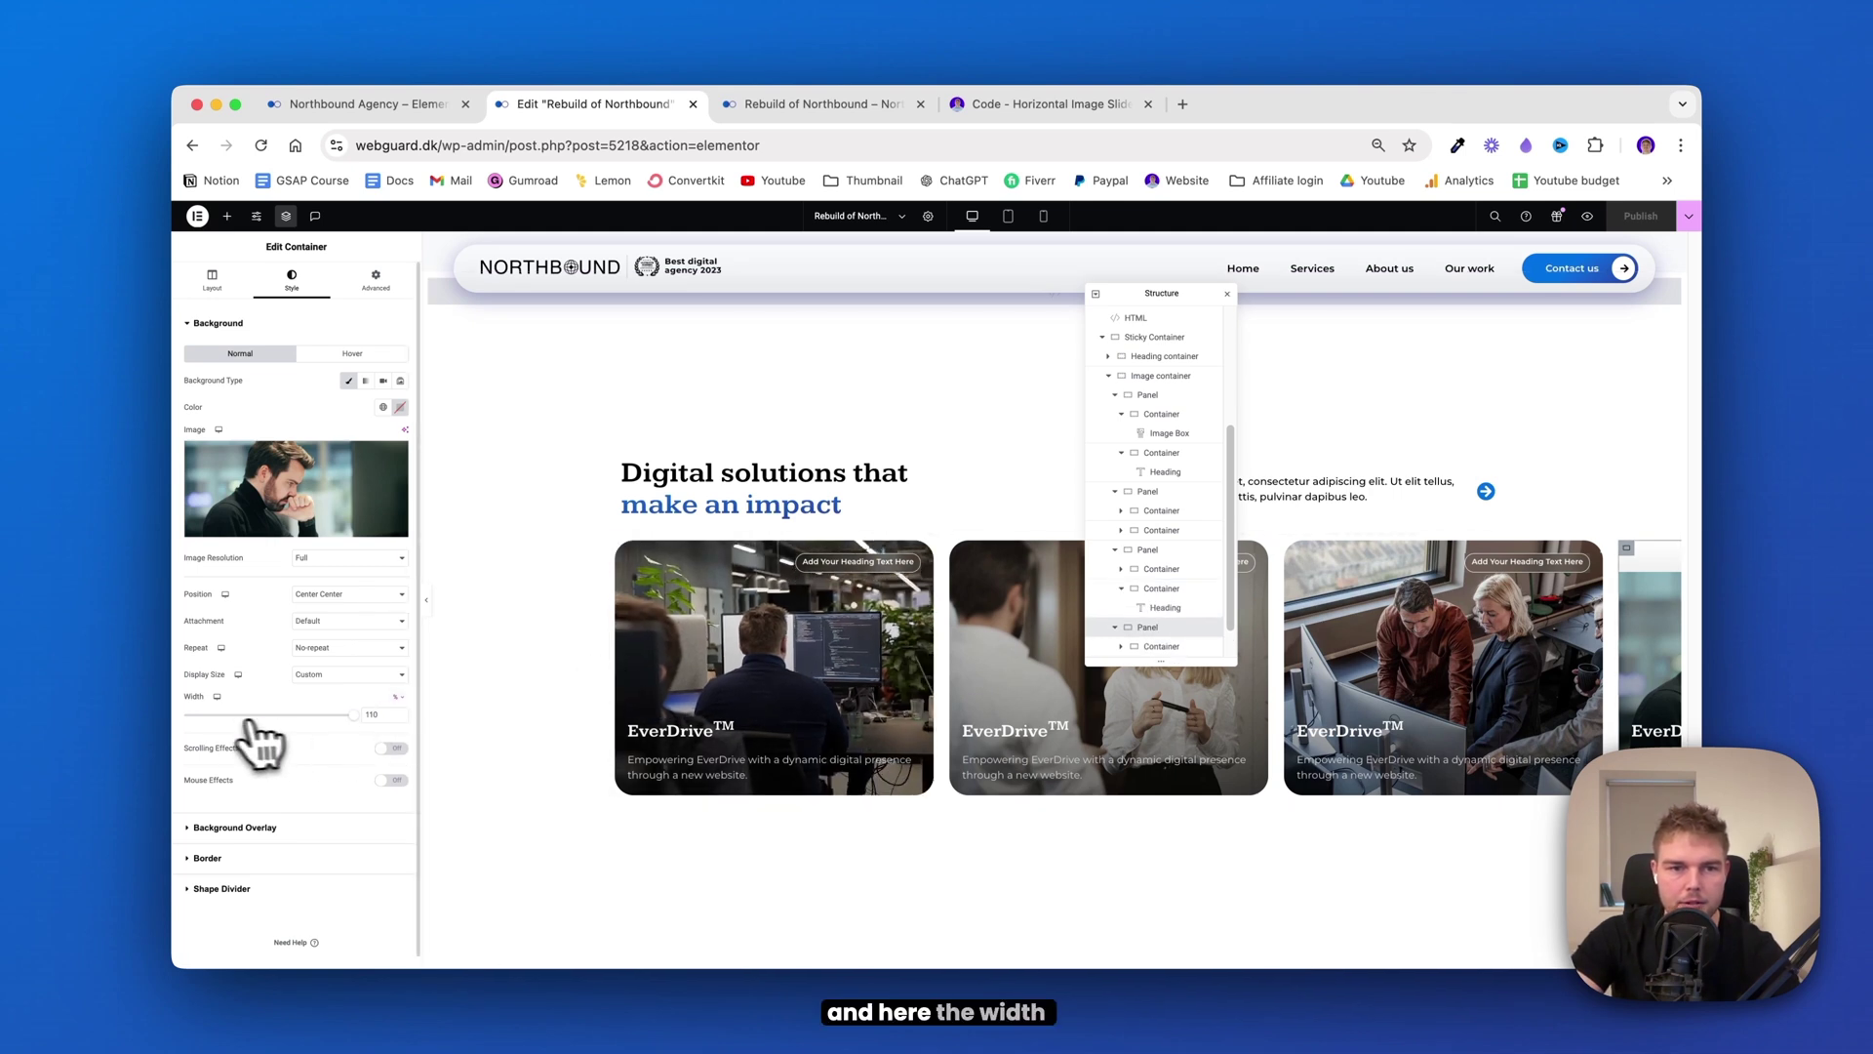
pyautogui.rightClick(372, 715)
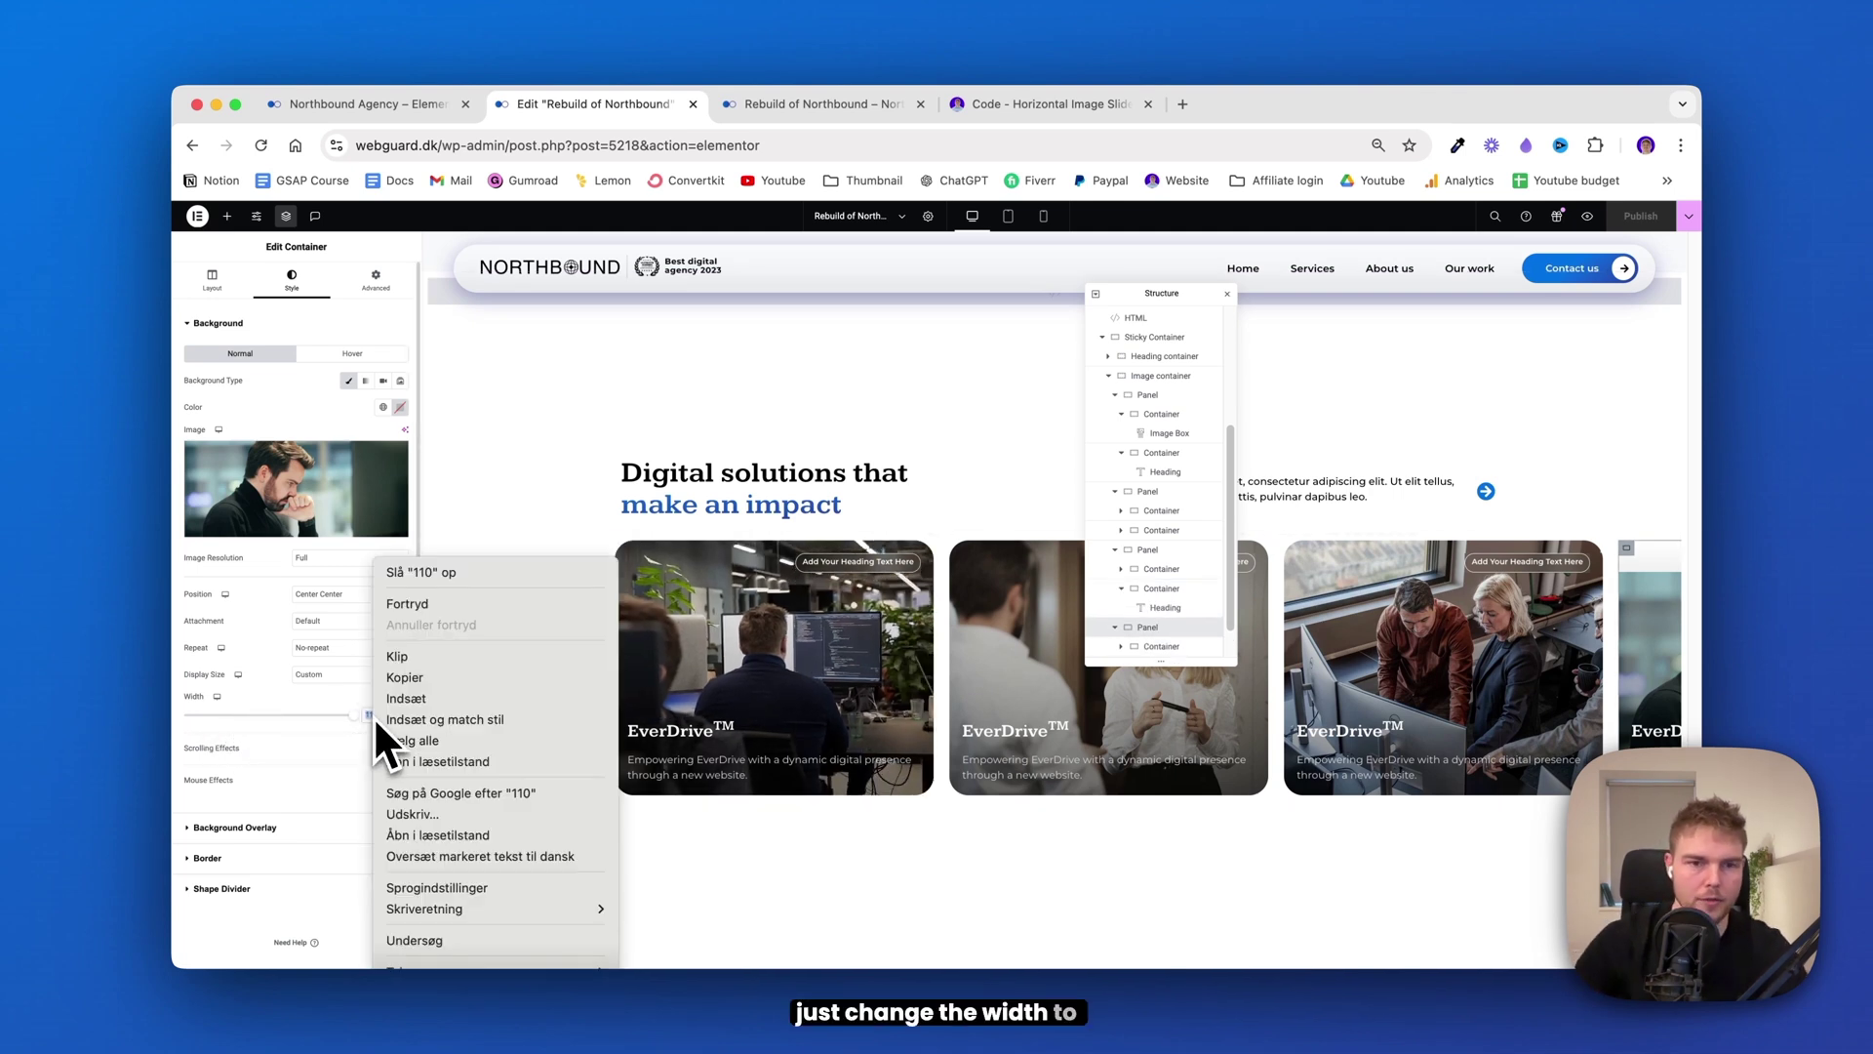
pyautogui.press('Escape')
pyautogui.press('BackSpace')
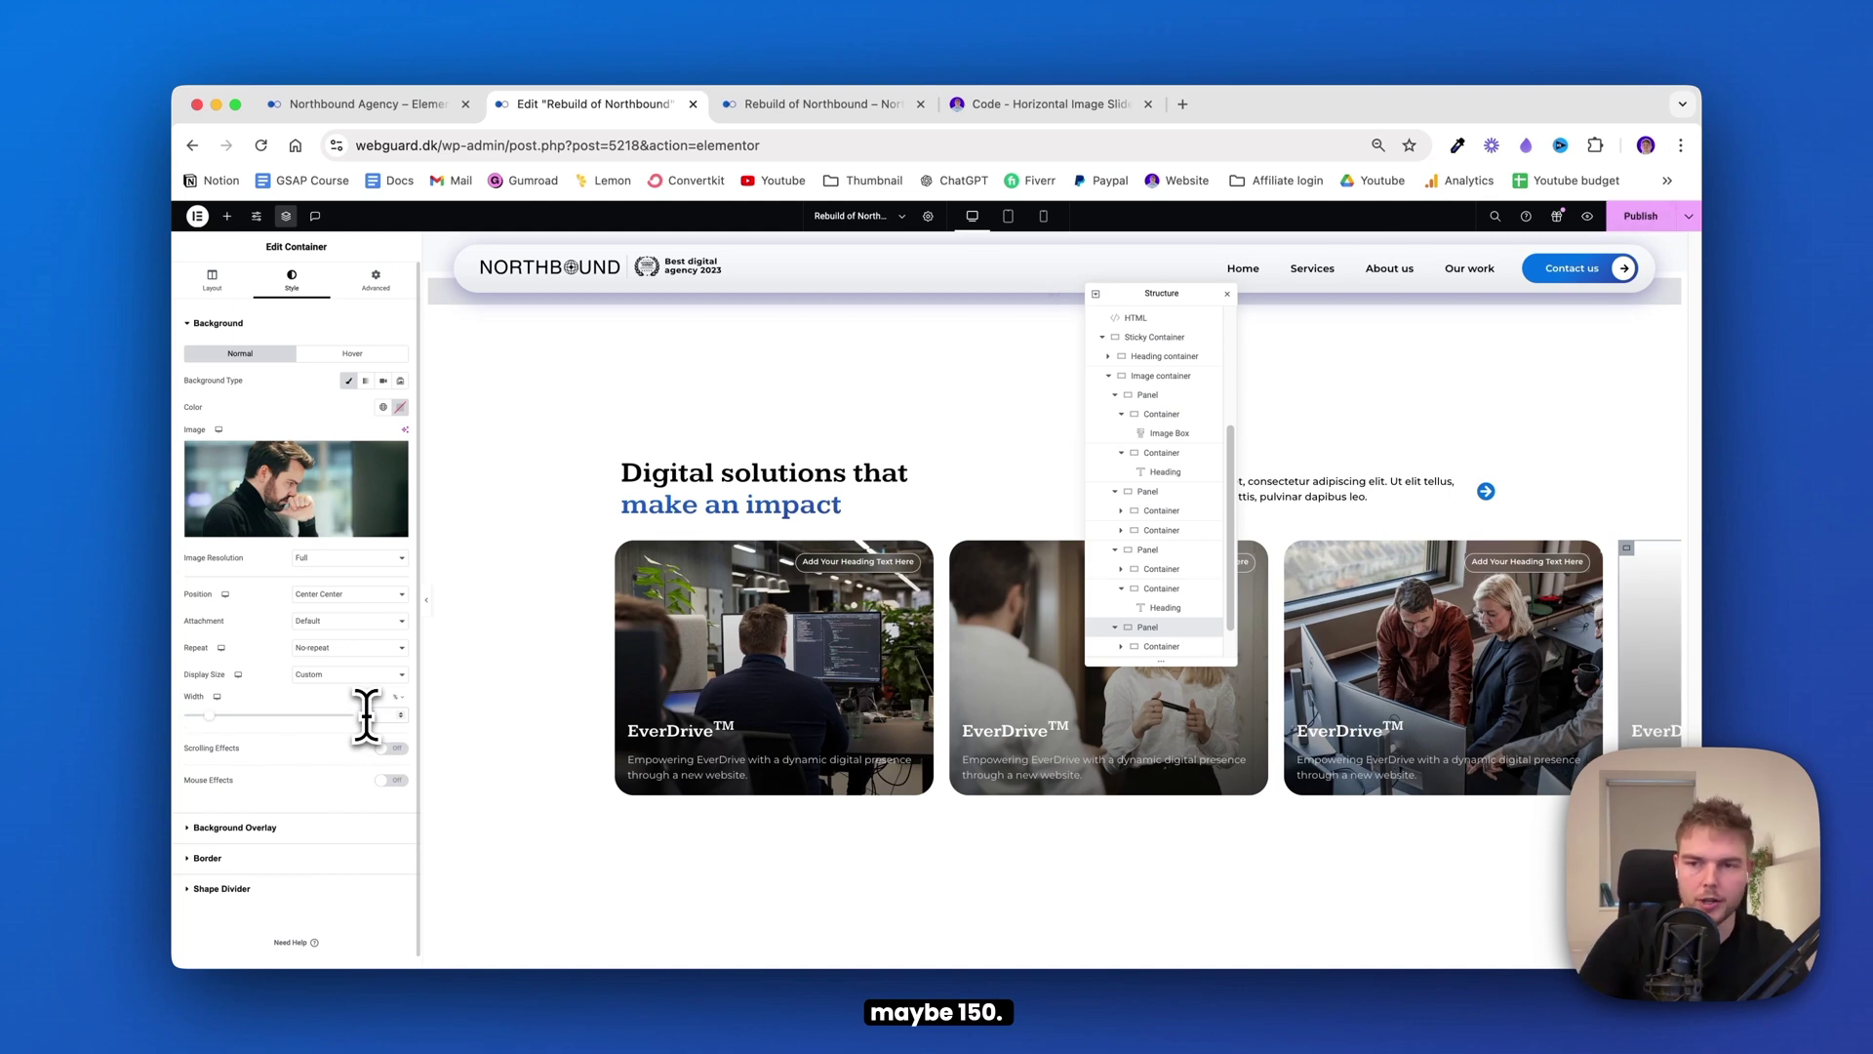
pyautogui.write('150')
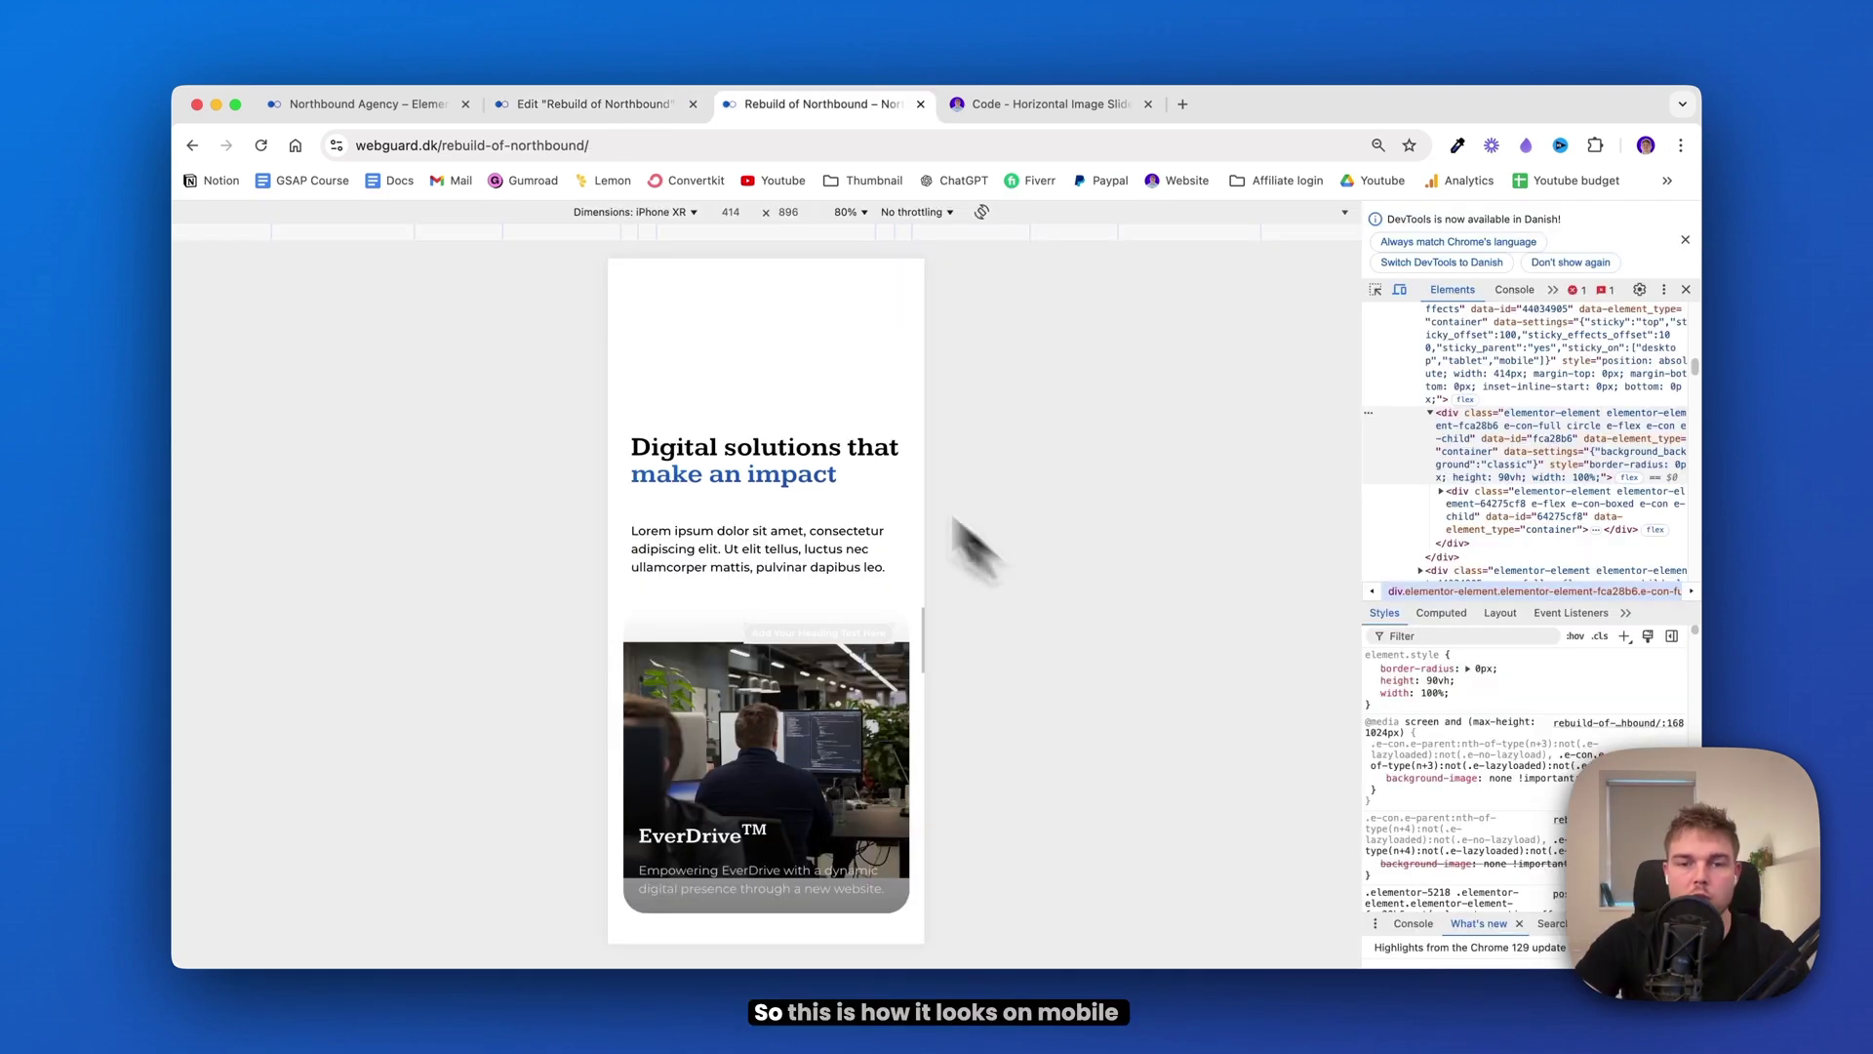
# Put the editor in its mobile layout and compare the card section with the live page's iPhone XR preview
pyautogui.scroll(-1, 824, 418)
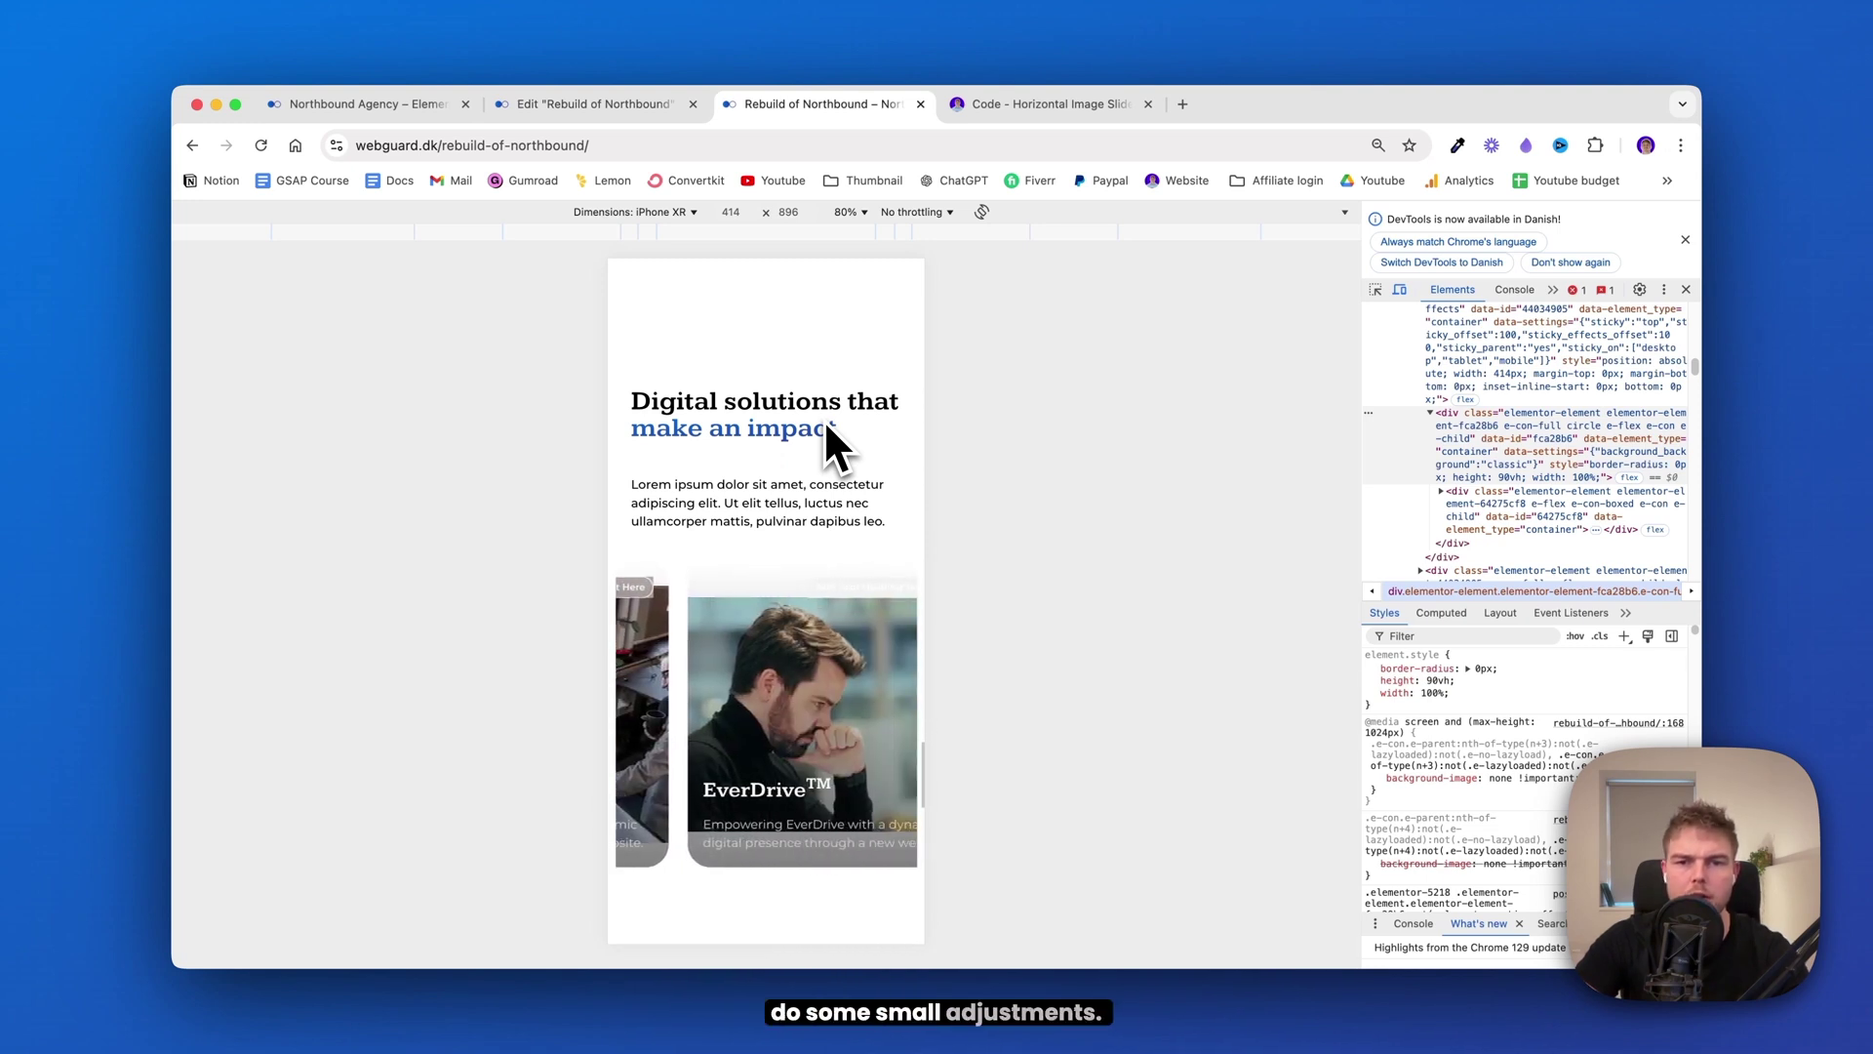
pyautogui.click(620, 110)
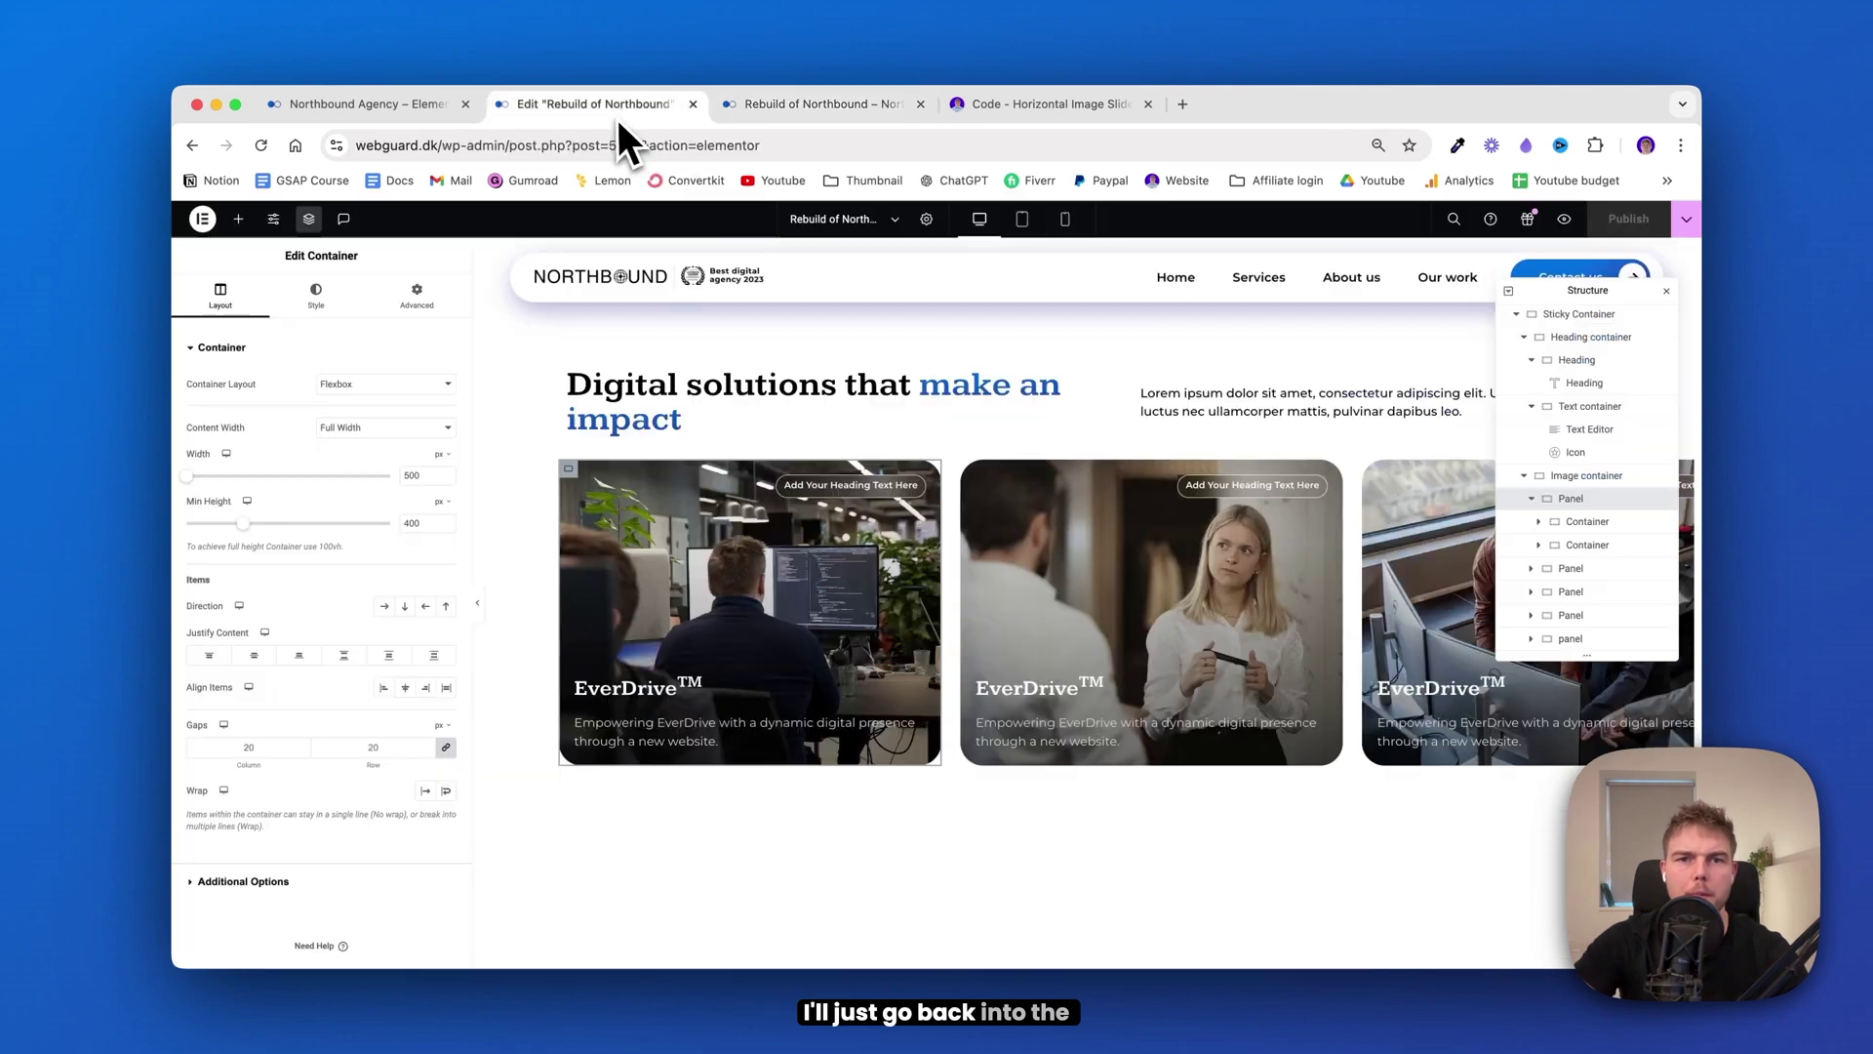
pyautogui.click(1068, 221)
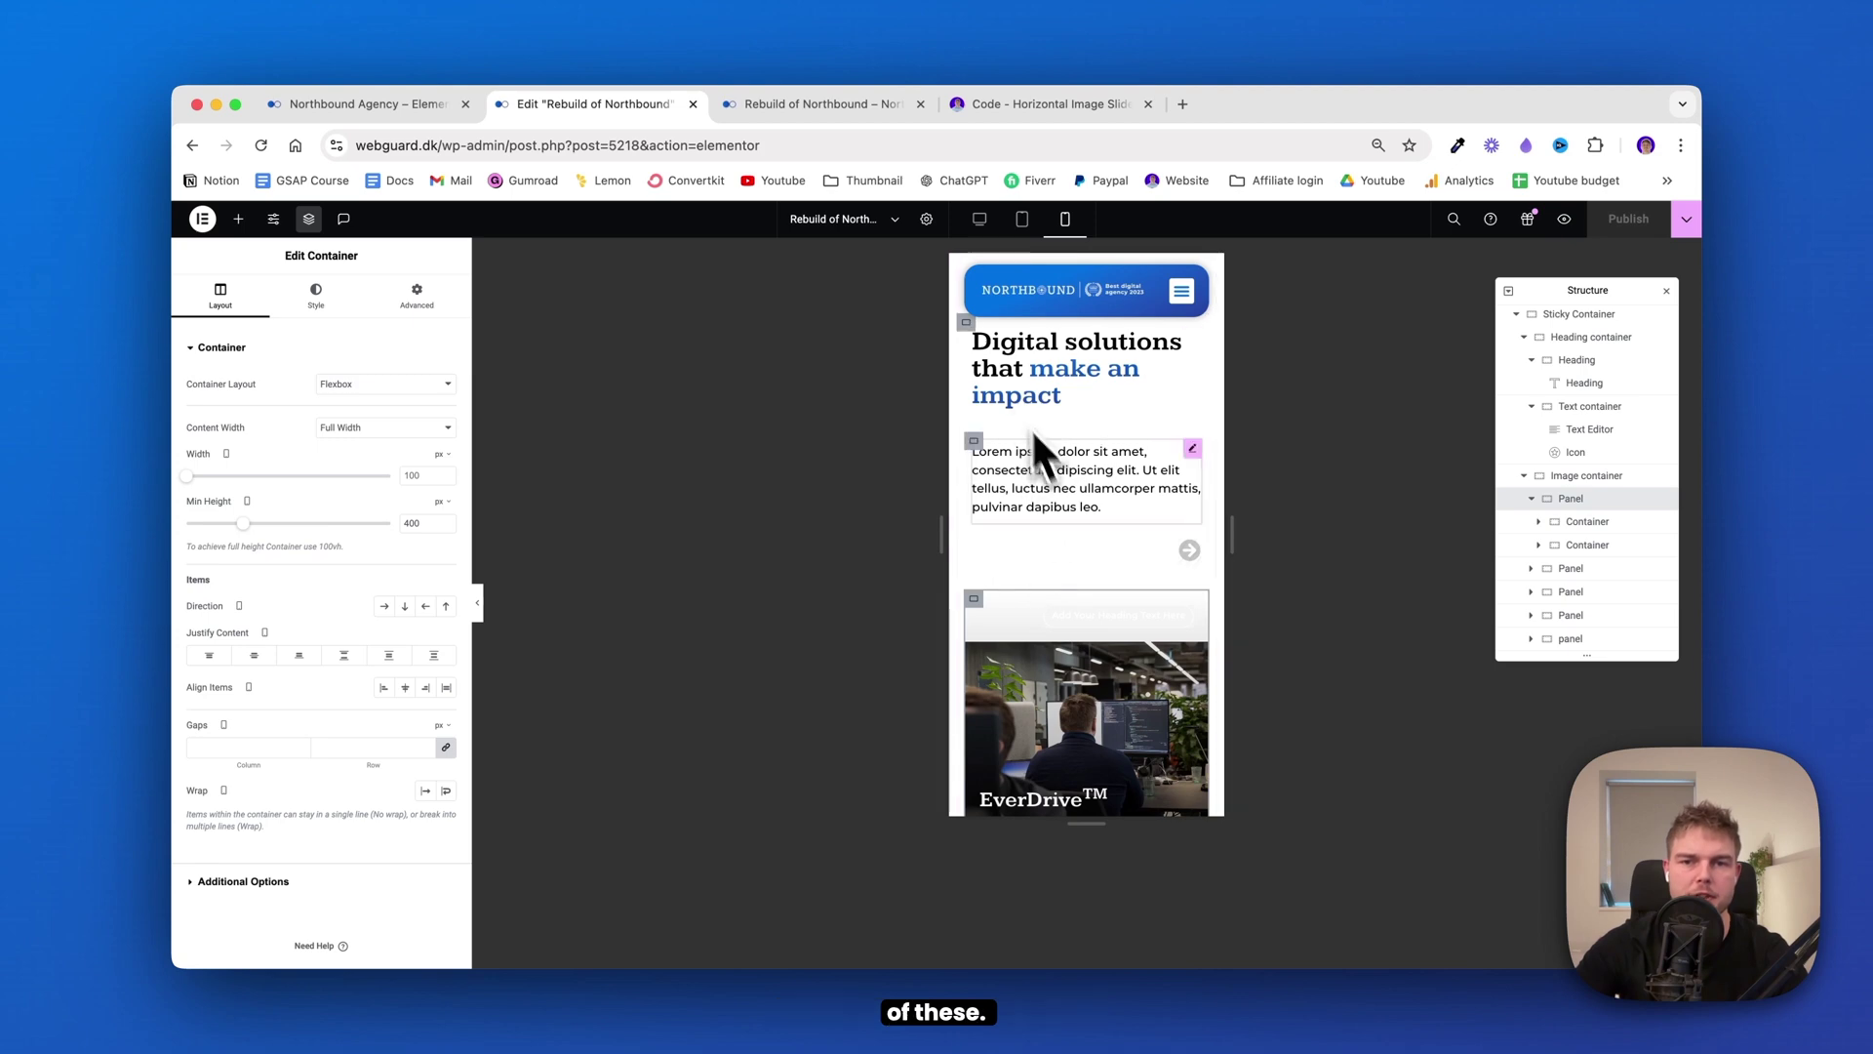
pyautogui.scroll(-3, 1066, 439)
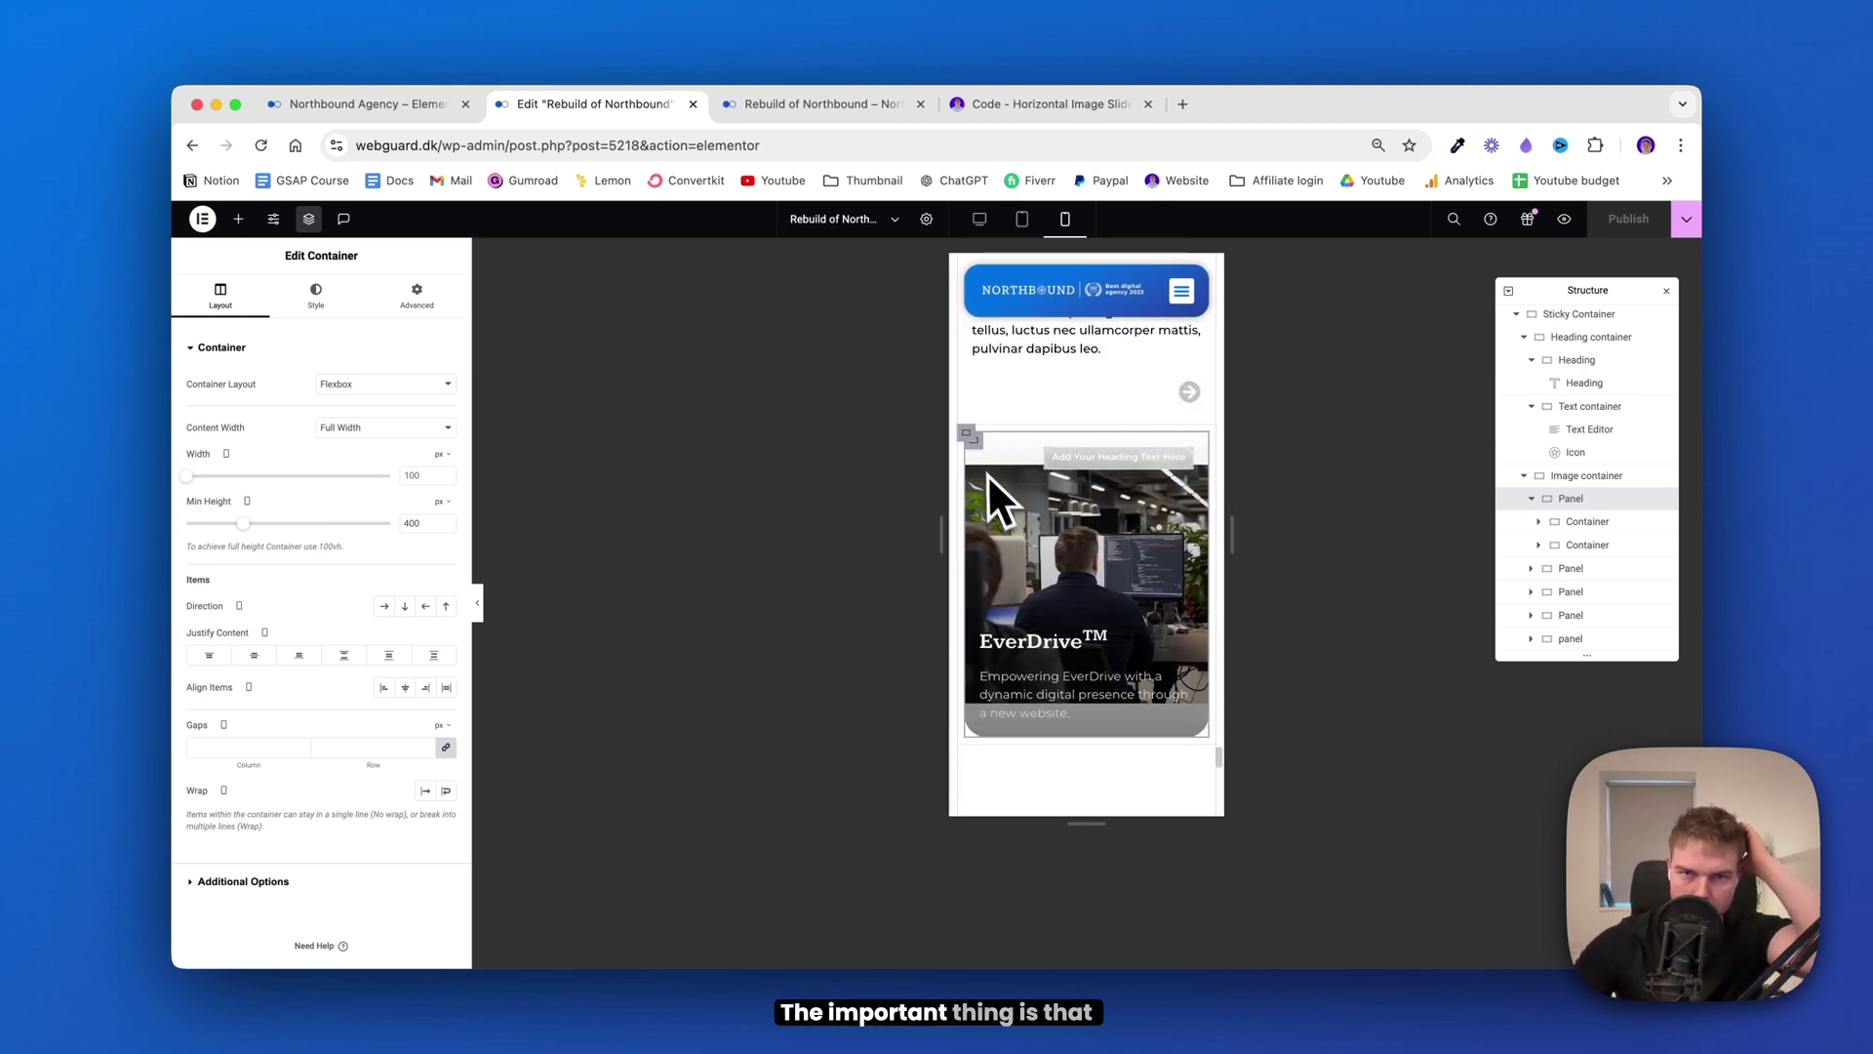
pyautogui.click(819, 104)
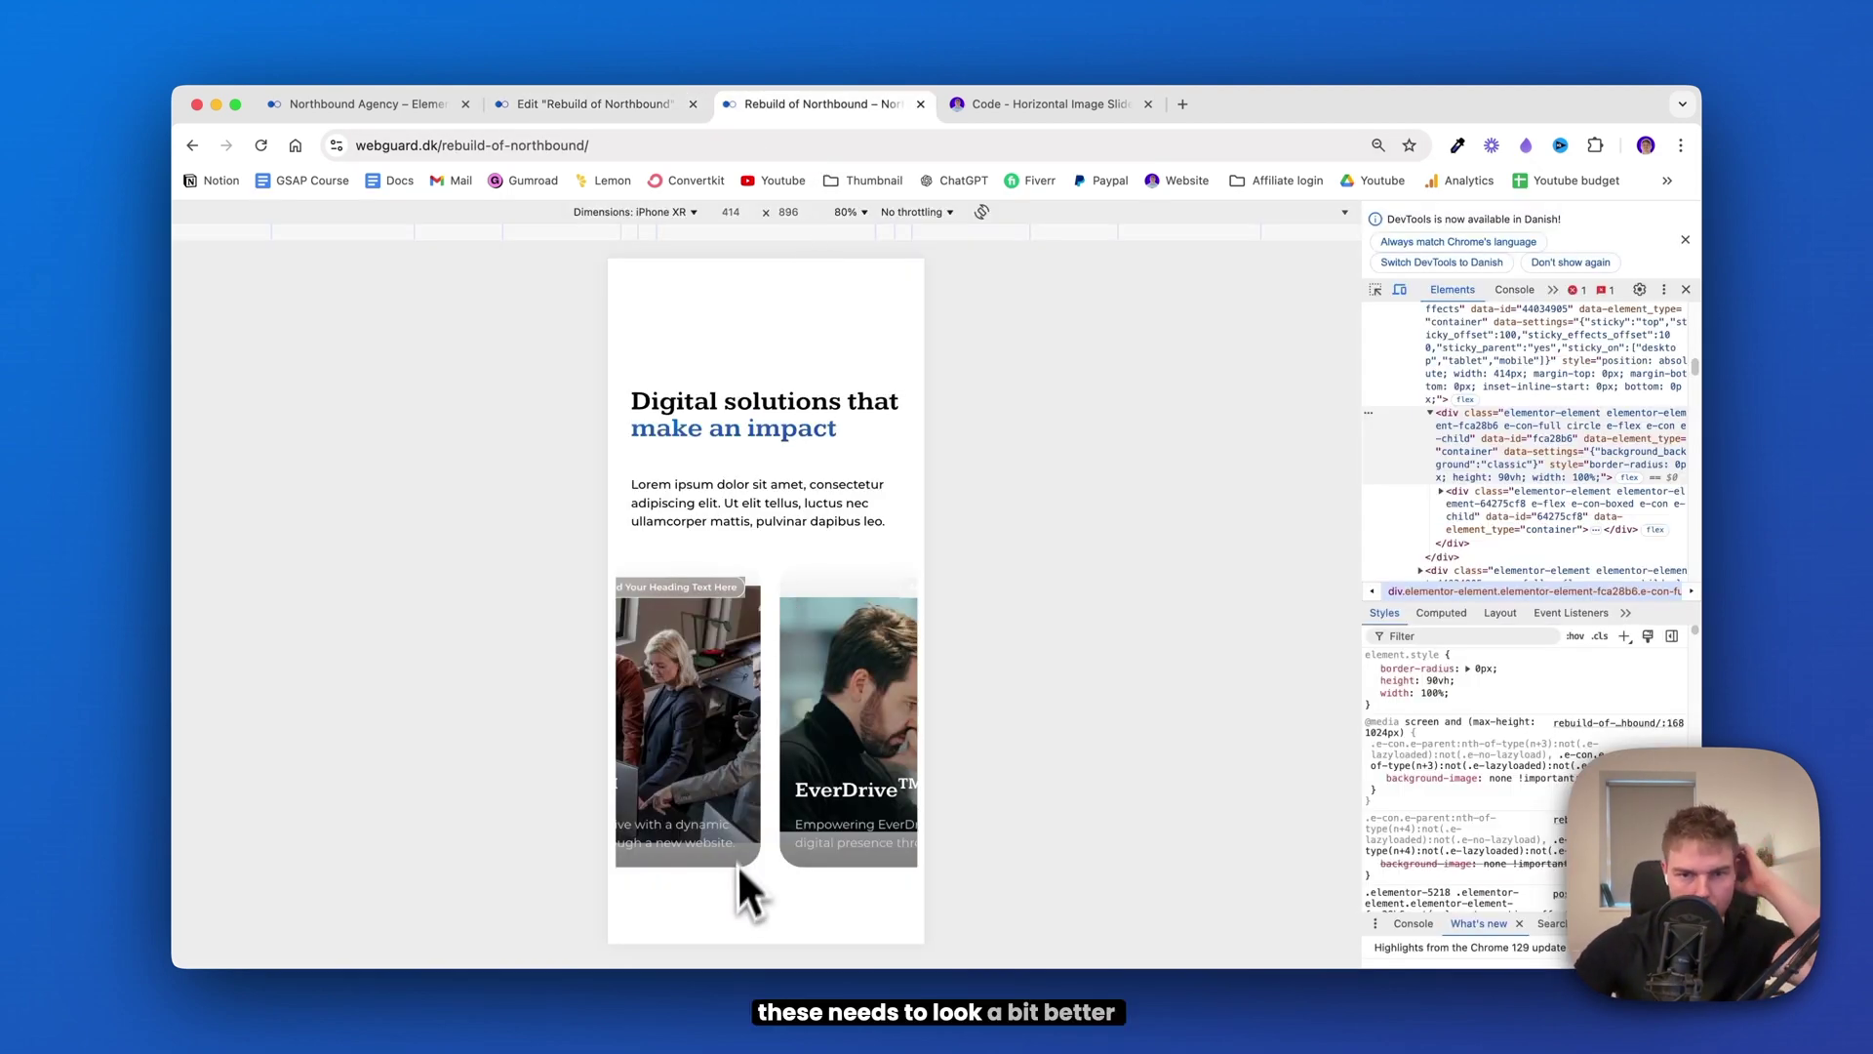
pyautogui.click(597, 103)
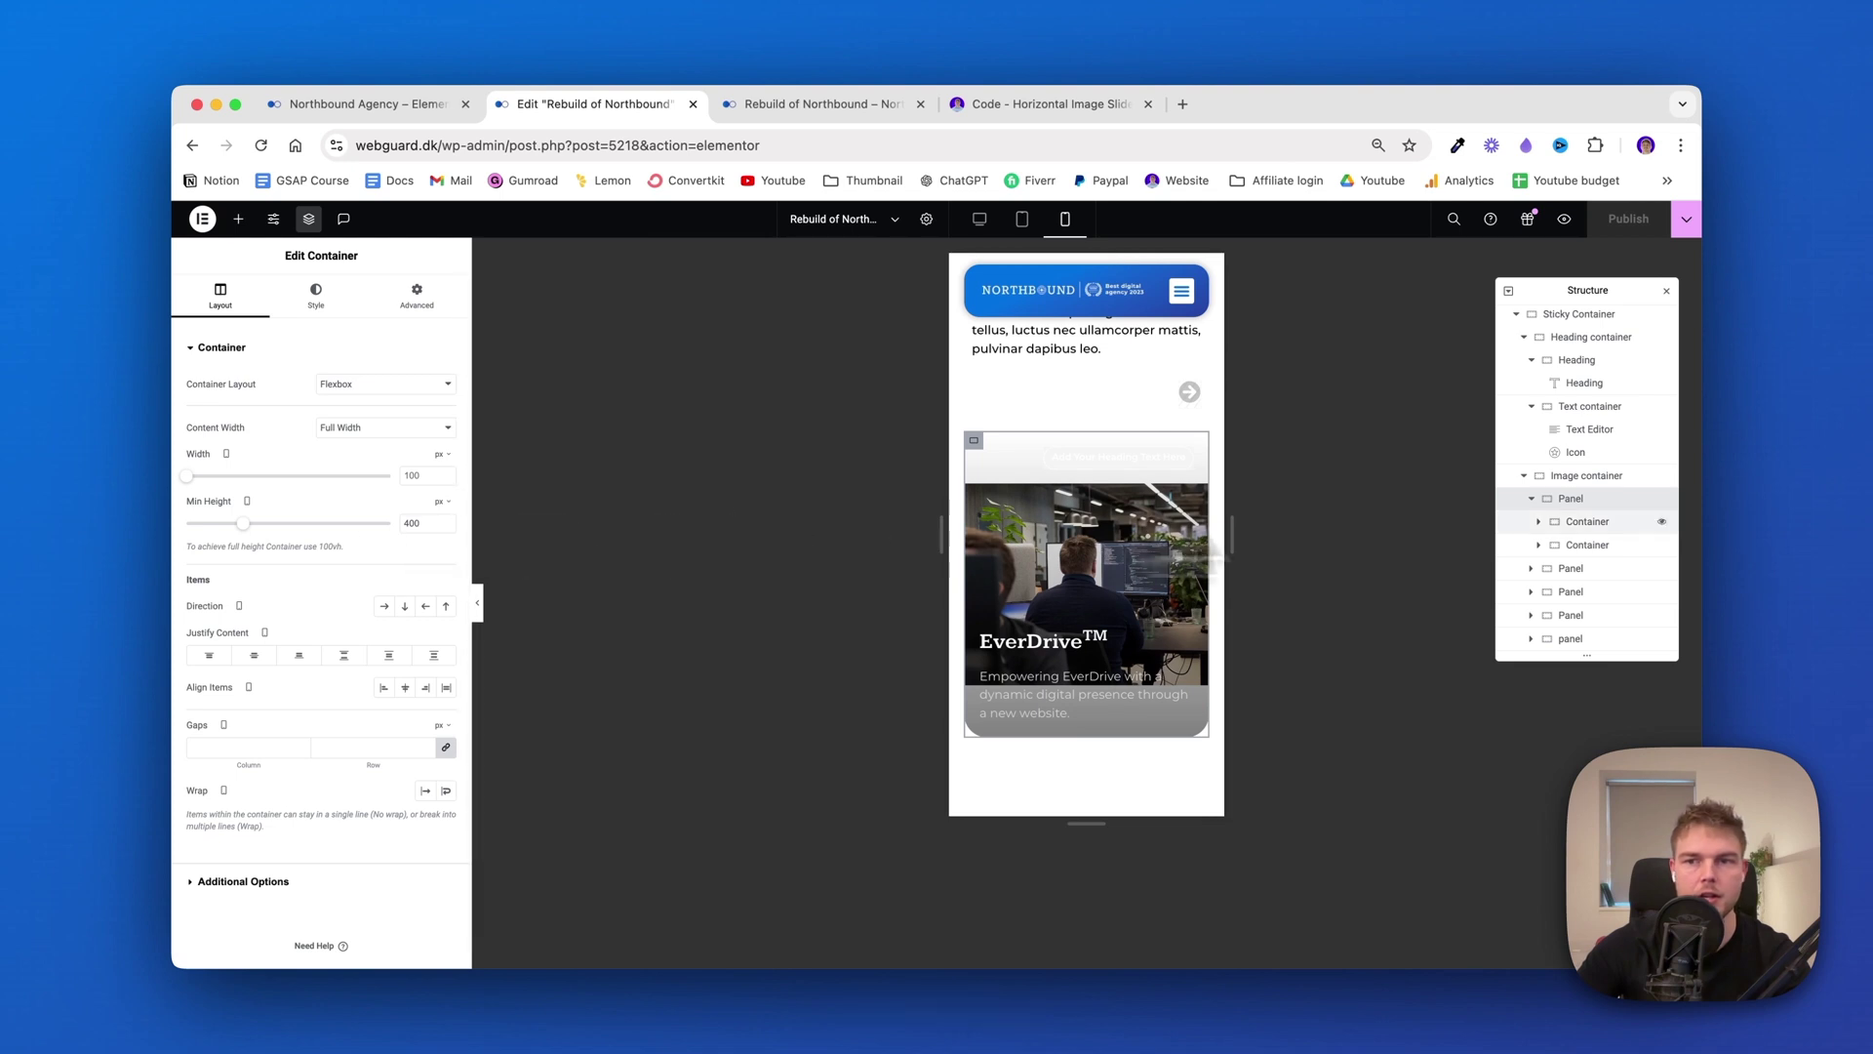
# Set the mobile minimum height of all five panels to 200 px and publish the page
pyautogui.click(413, 524)
pyautogui.write('200')
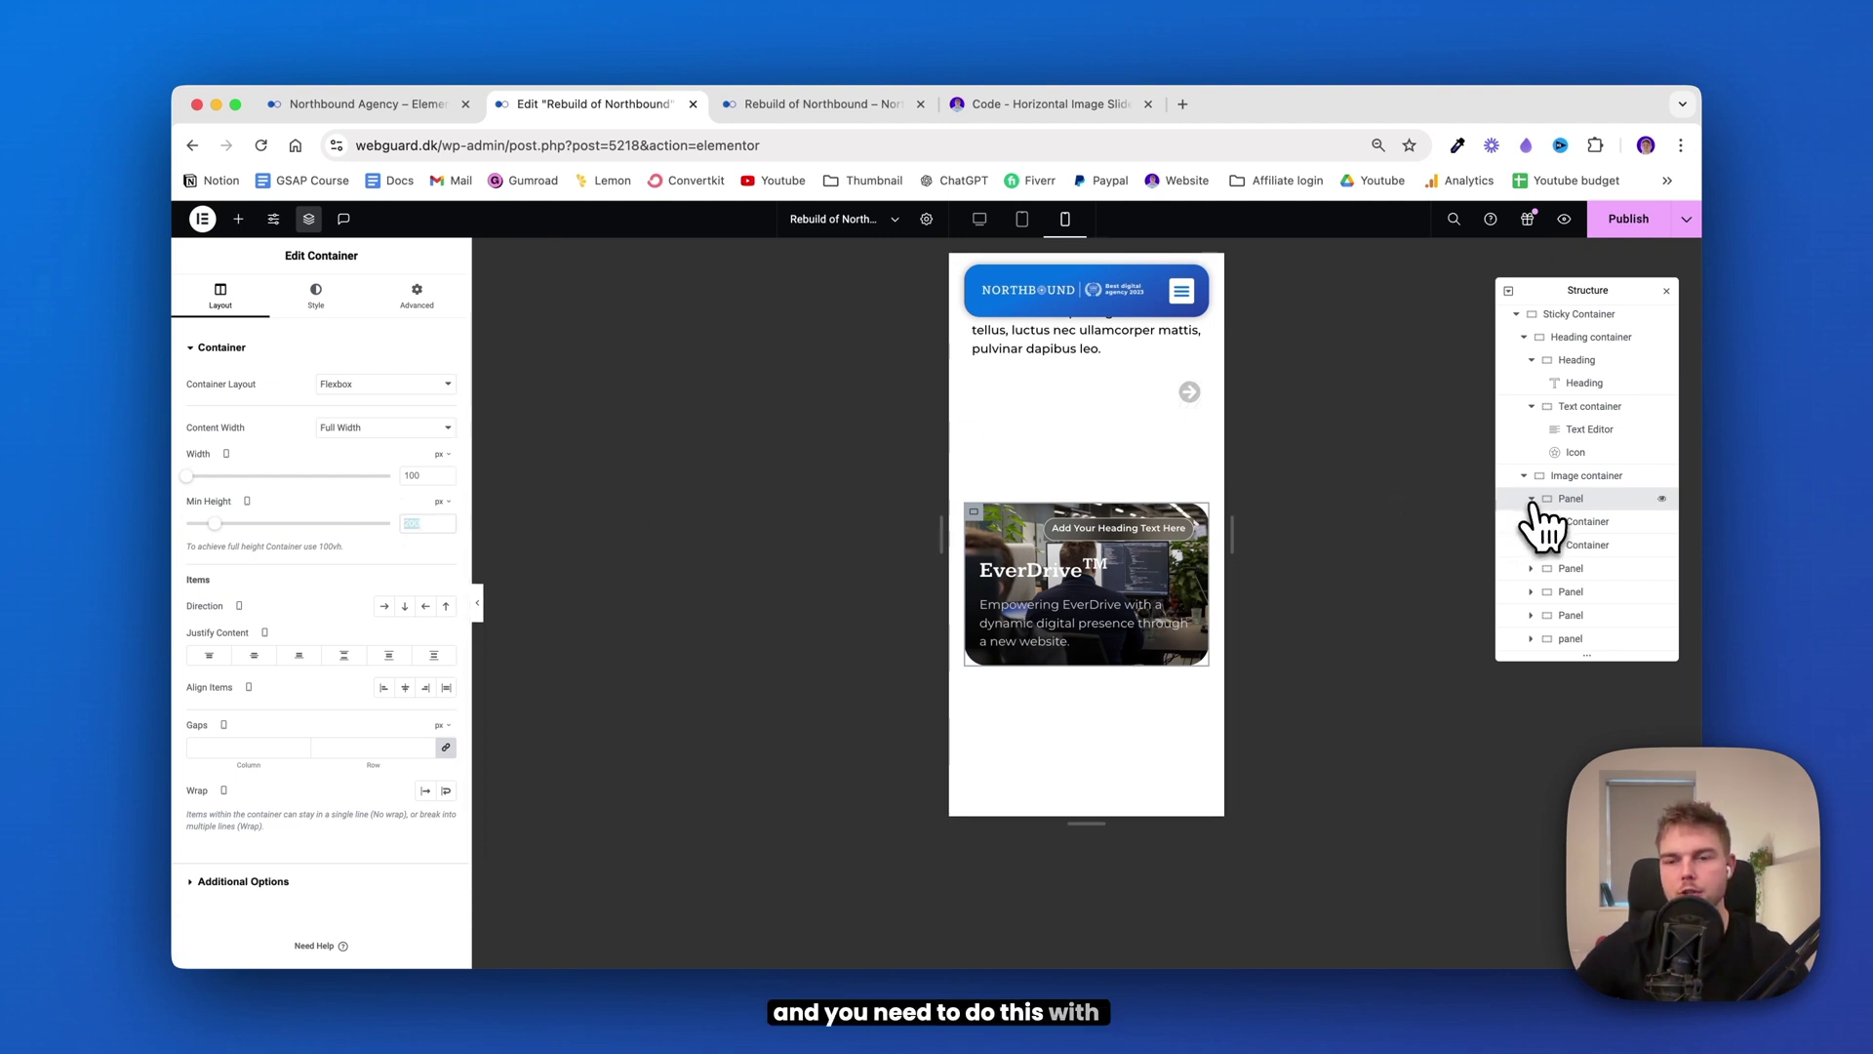
pyautogui.click(1567, 568)
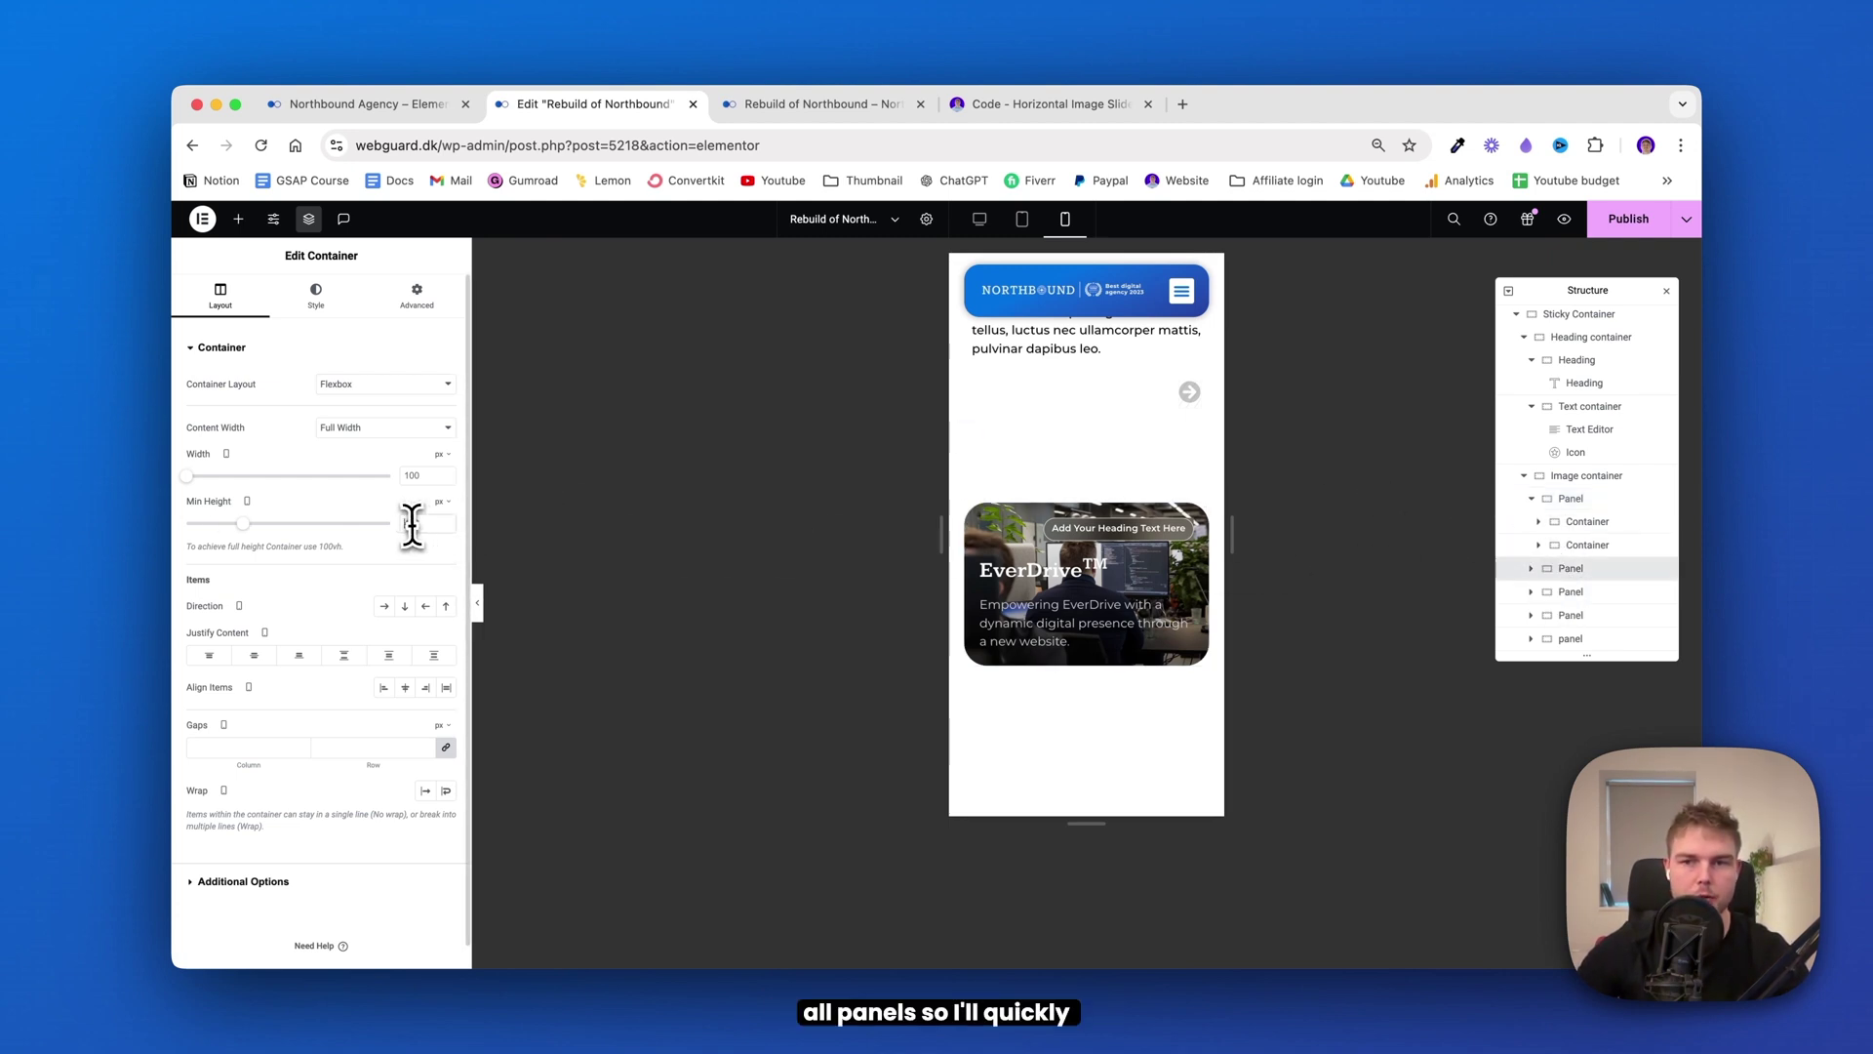
pyautogui.click(1610, 638)
pyautogui.click(1610, 222)
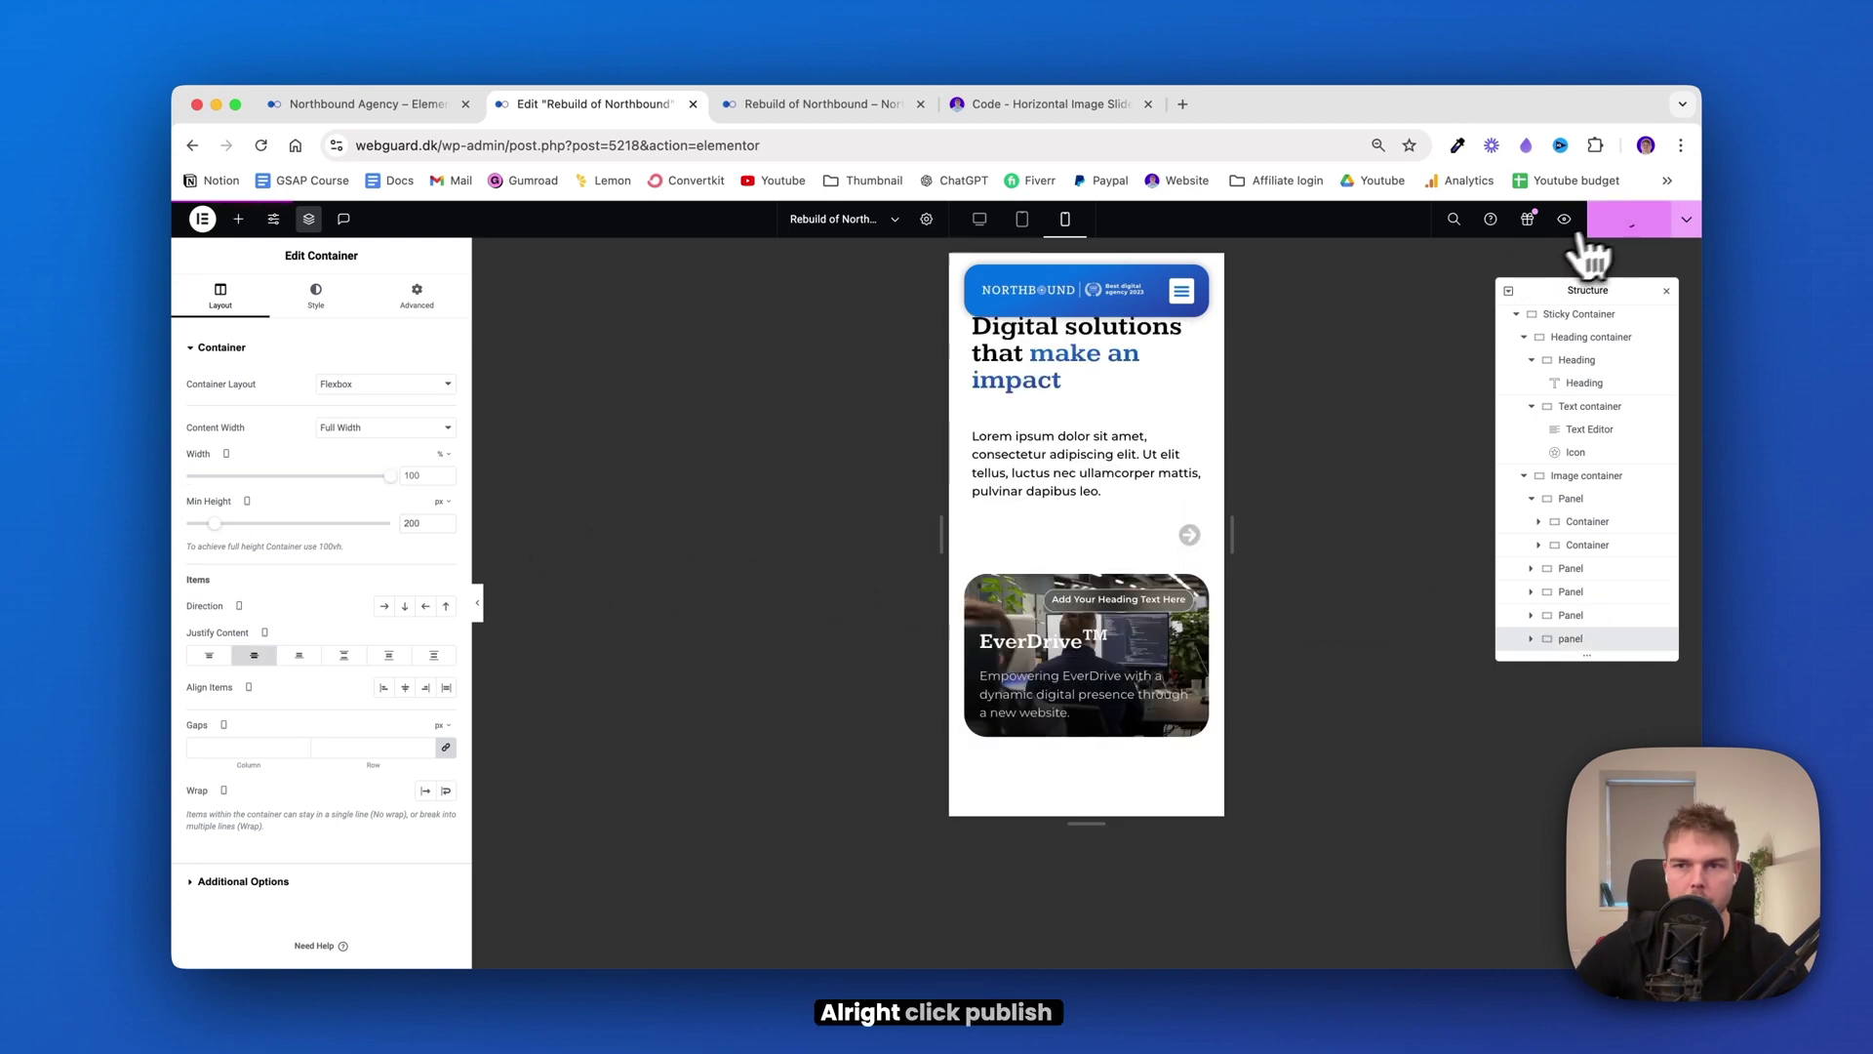
# Check the card section on the live page in the iPhone XR preview and in the iPad Air preview
pyautogui.click(771, 108)
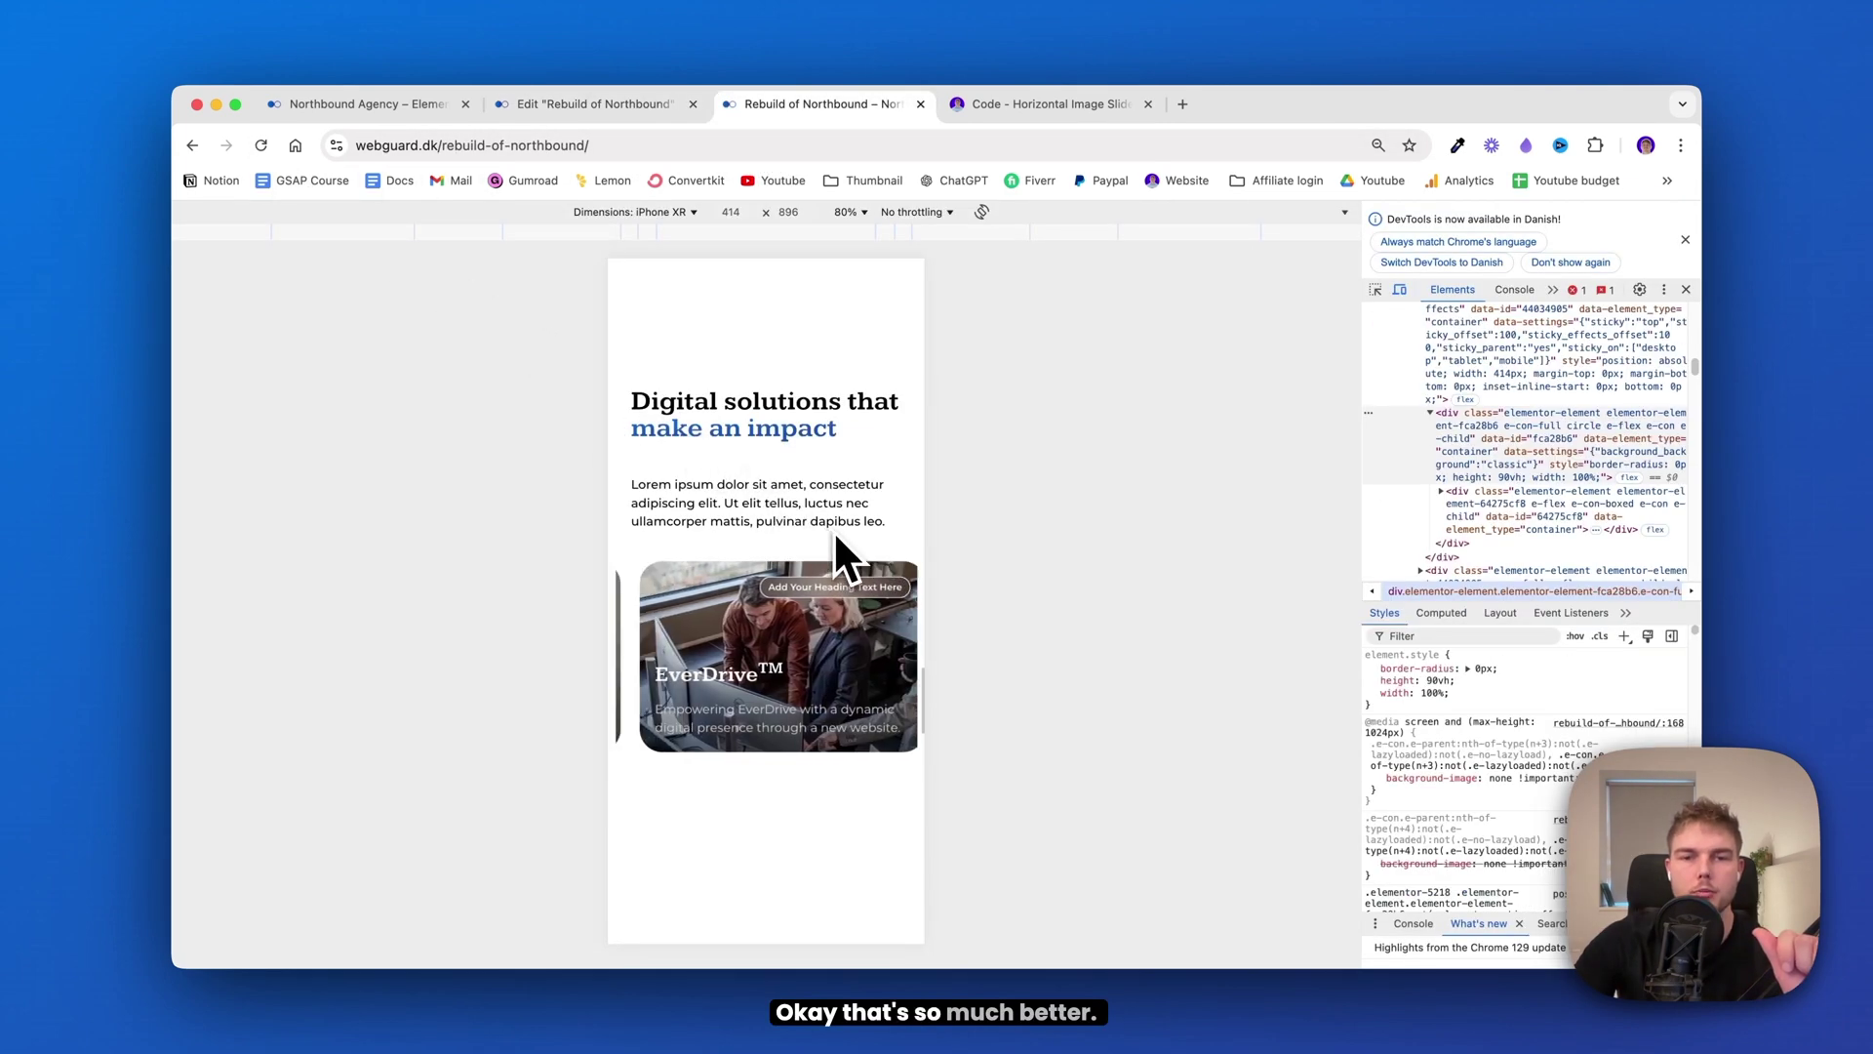
pyautogui.click(687, 213)
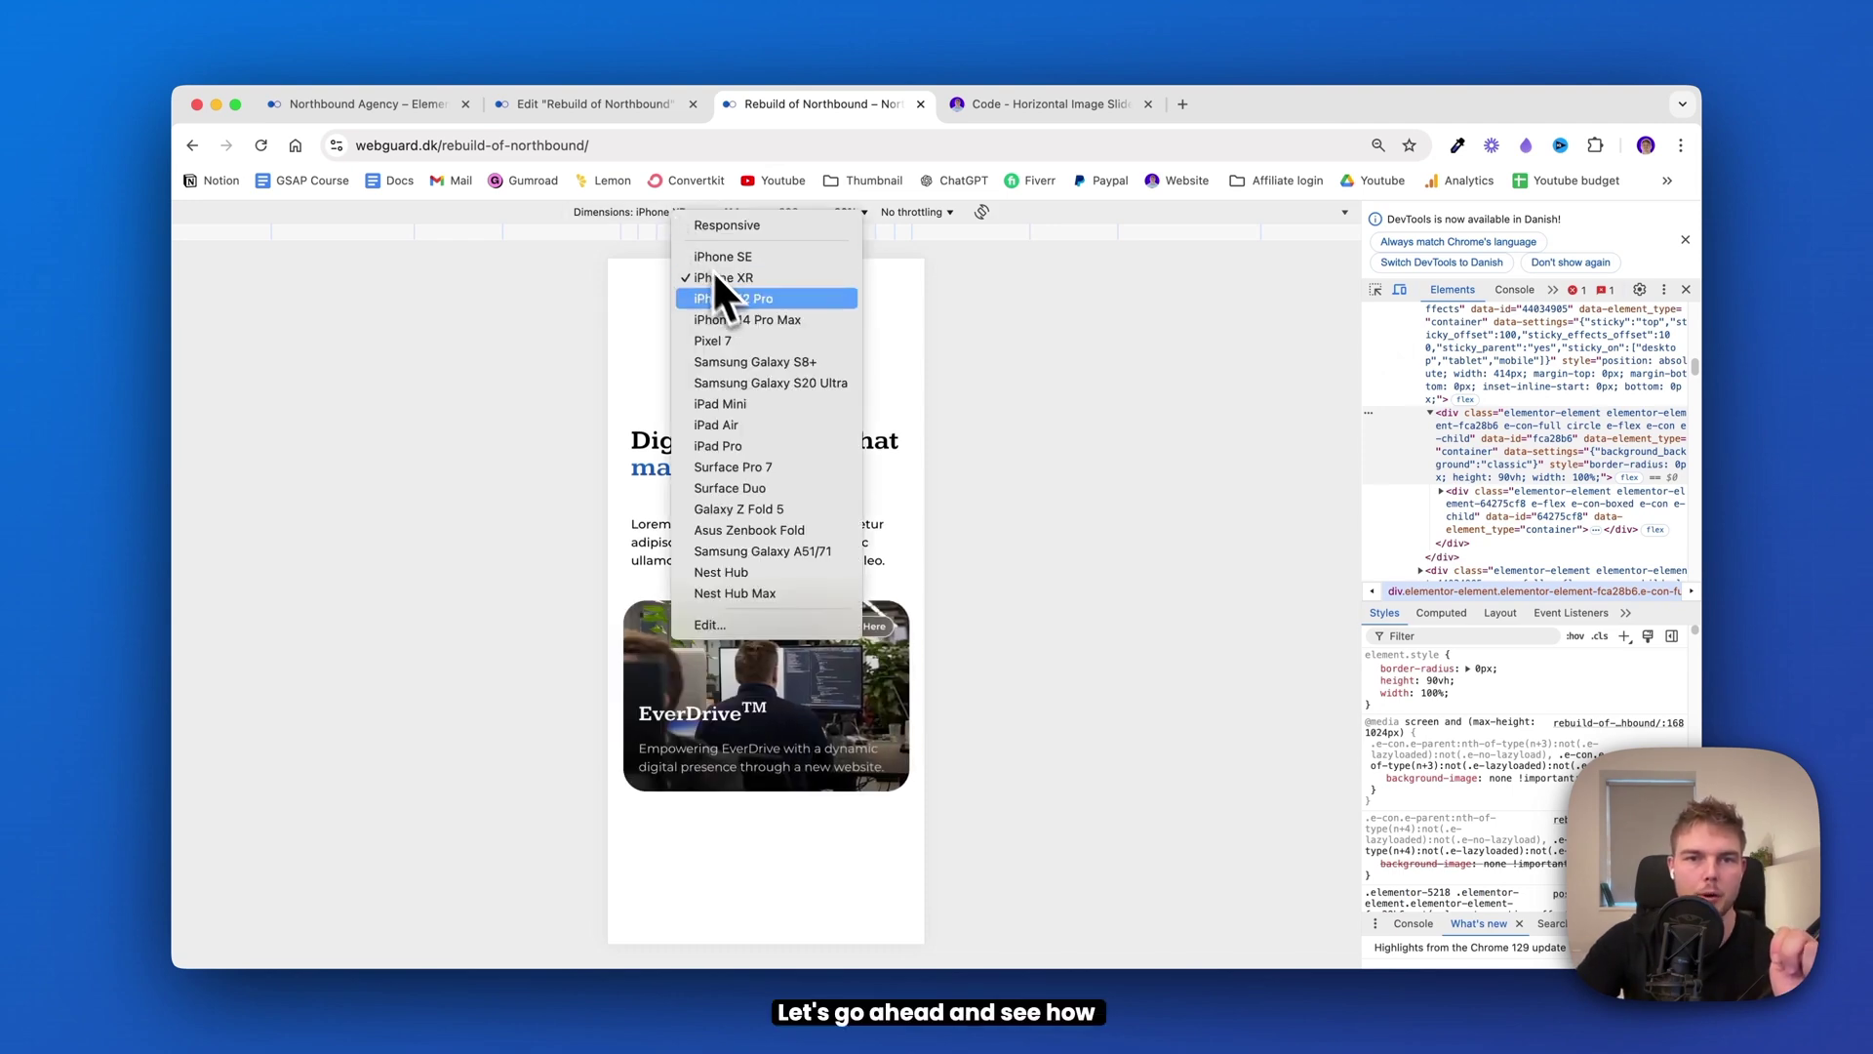
pyautogui.click(754, 427)
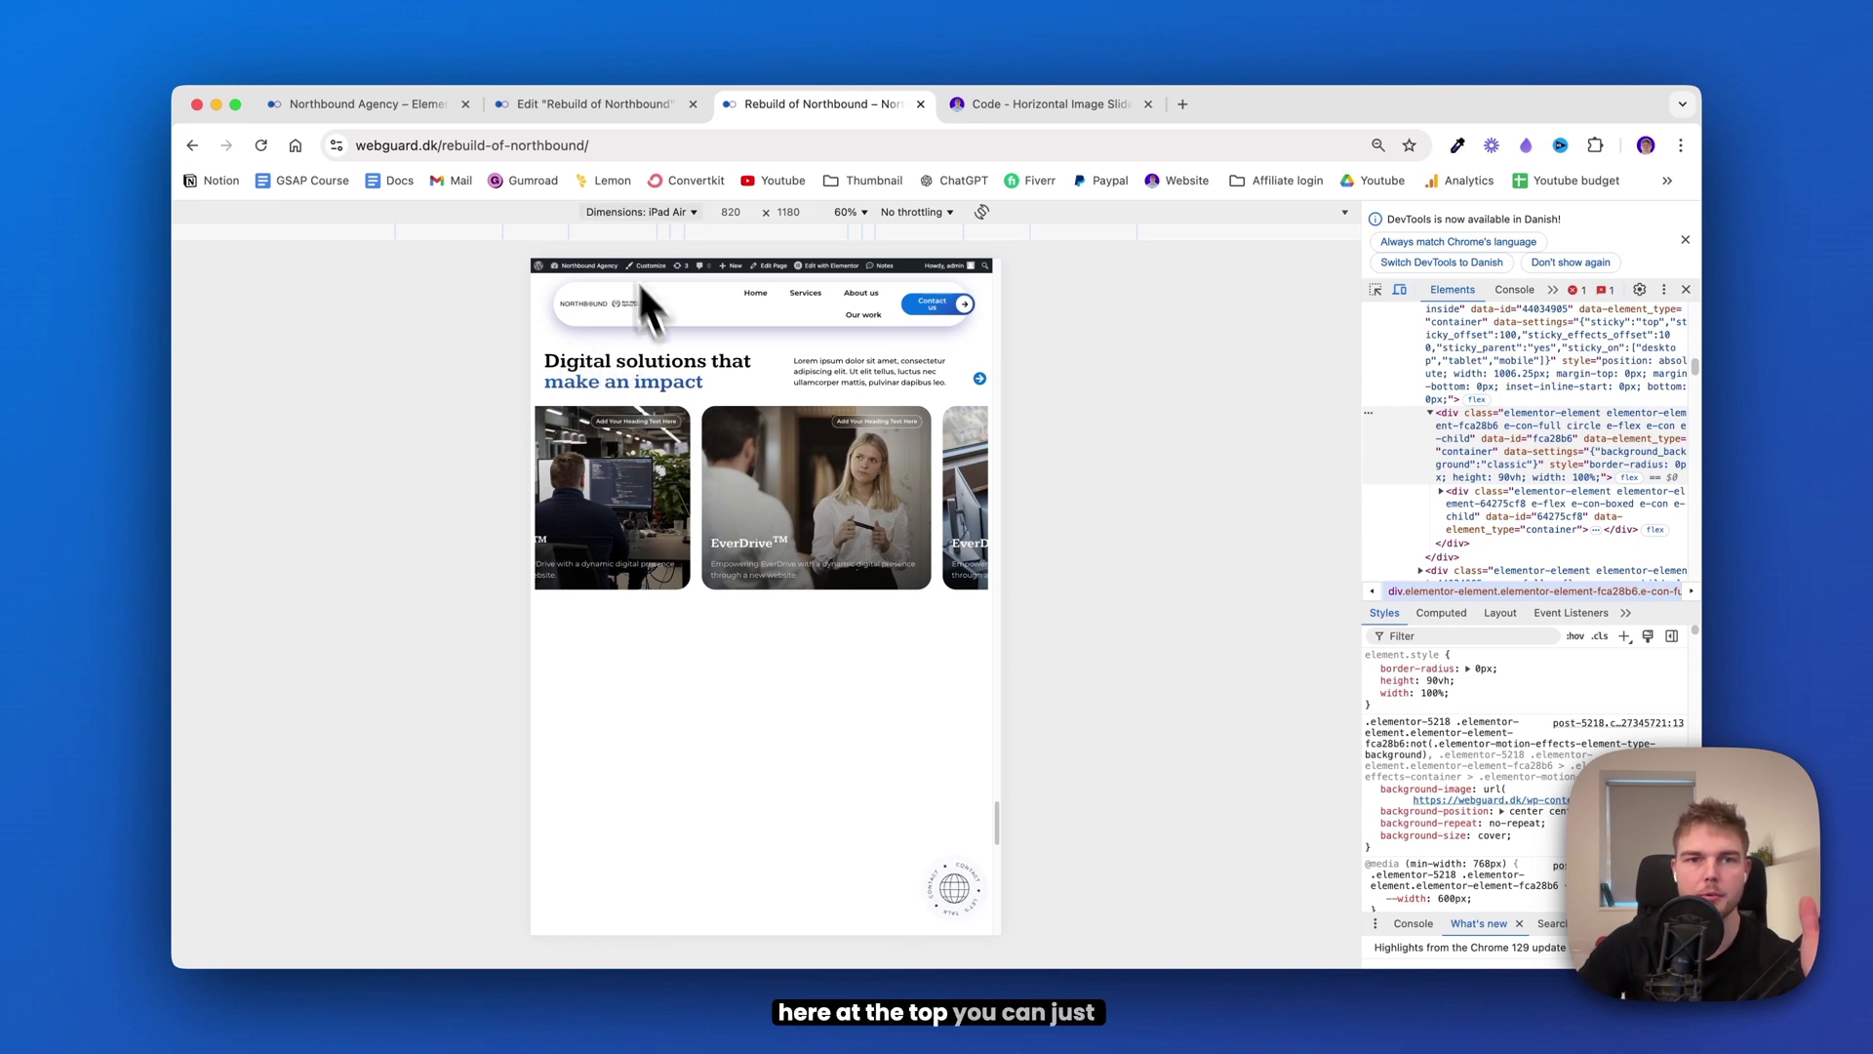
# Return to the page editor and open the Sticky Container's advanced margin and padding settings
pyautogui.click(585, 110)
pyautogui.scroll(1, 1580, 391)
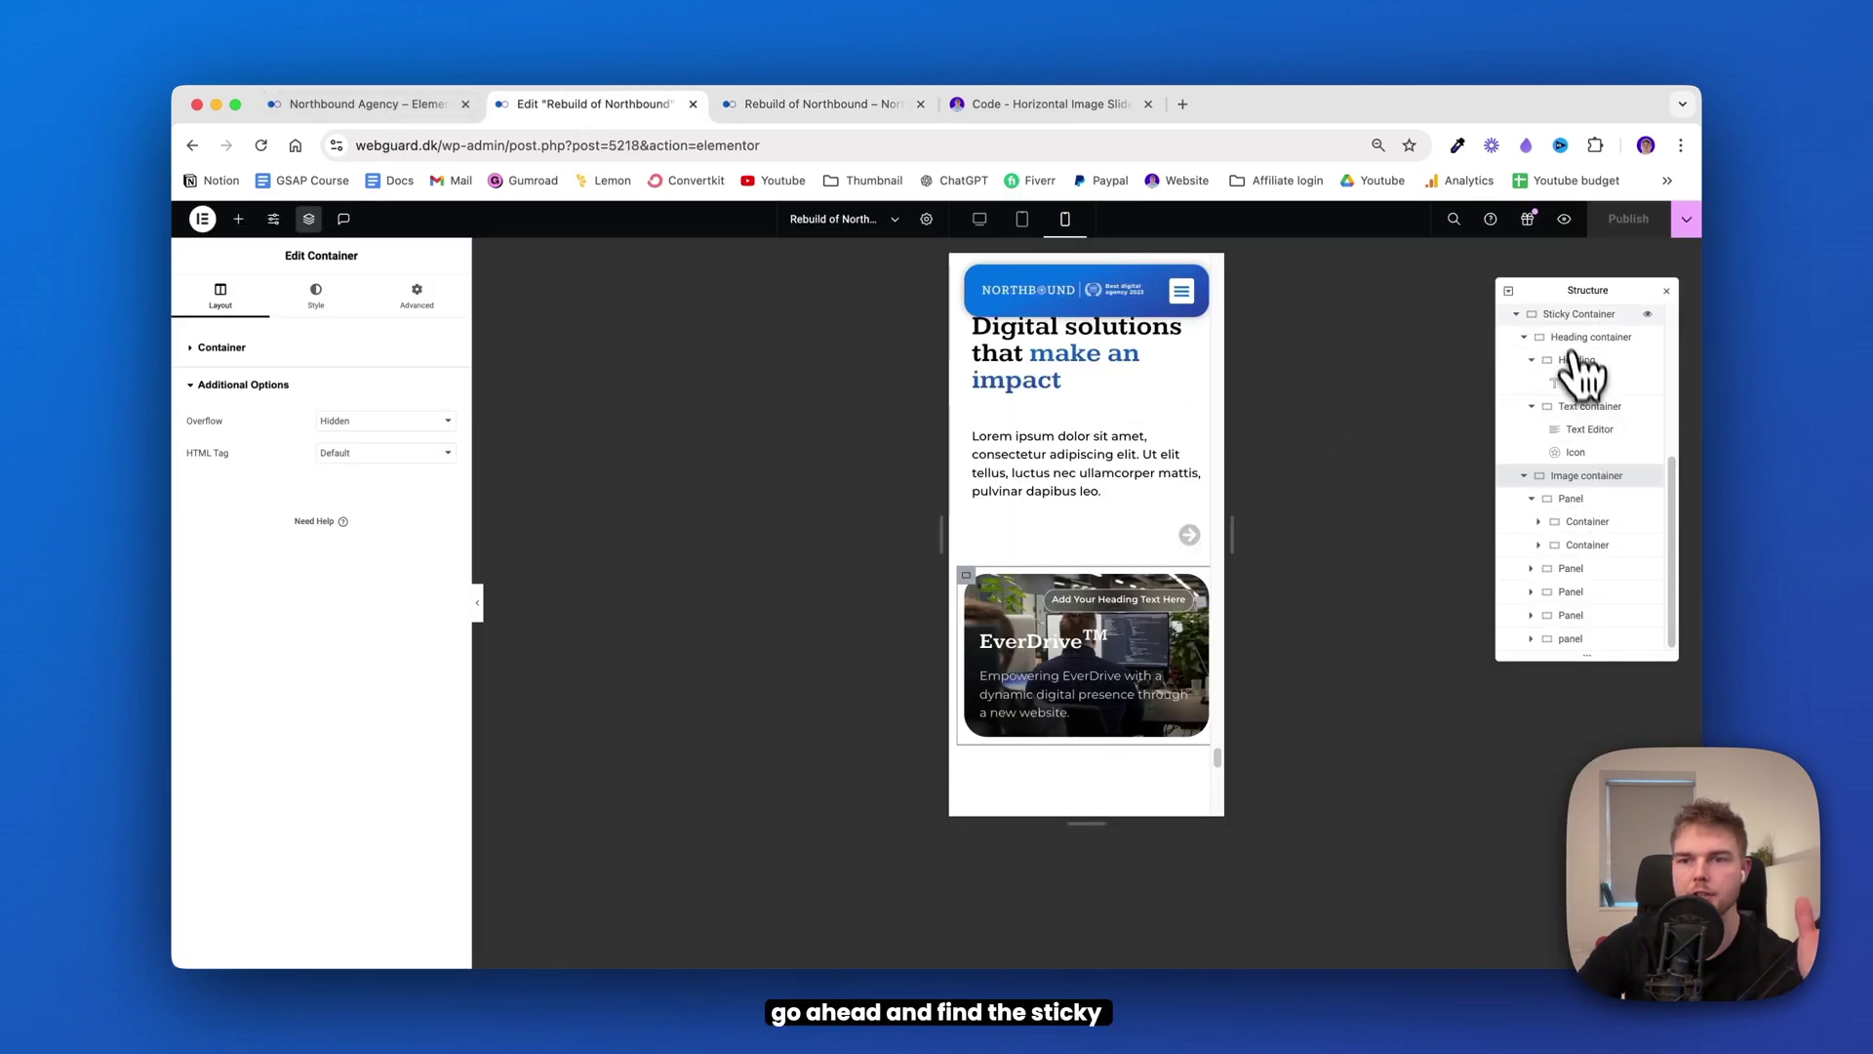
pyautogui.click(1573, 333)
pyautogui.click(417, 295)
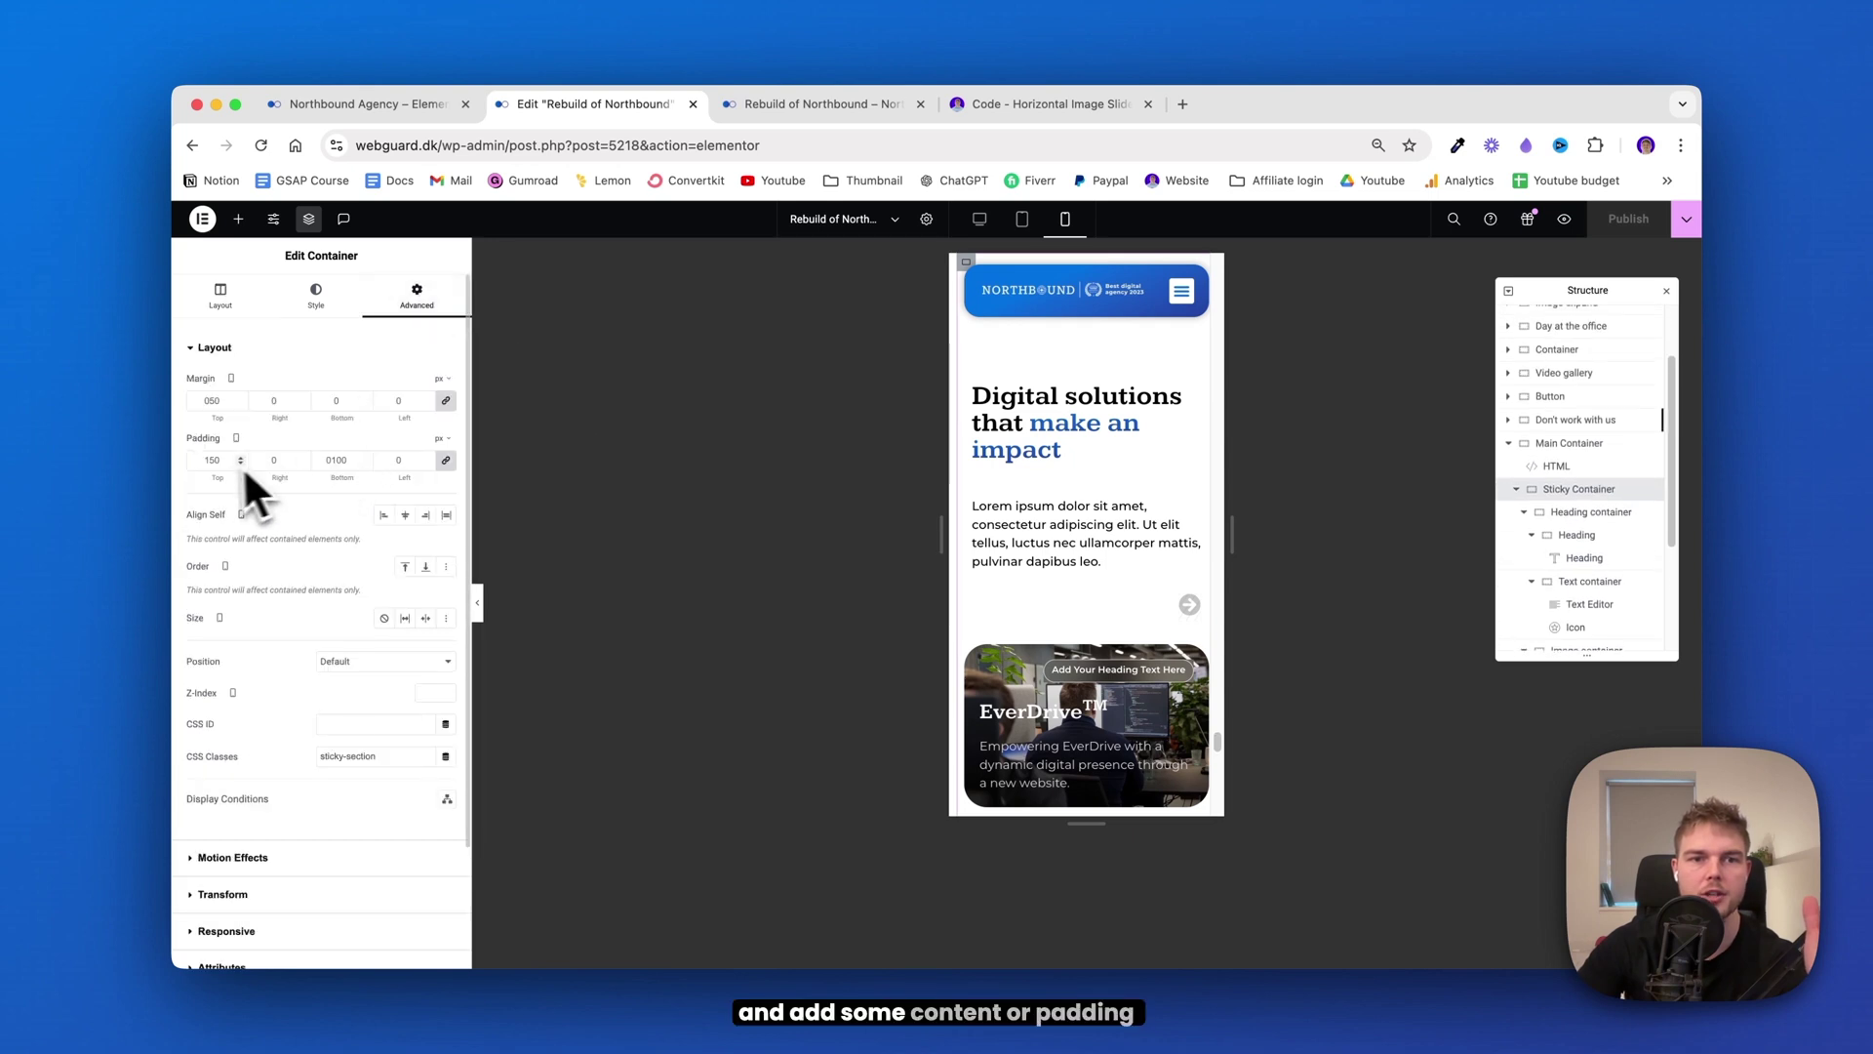